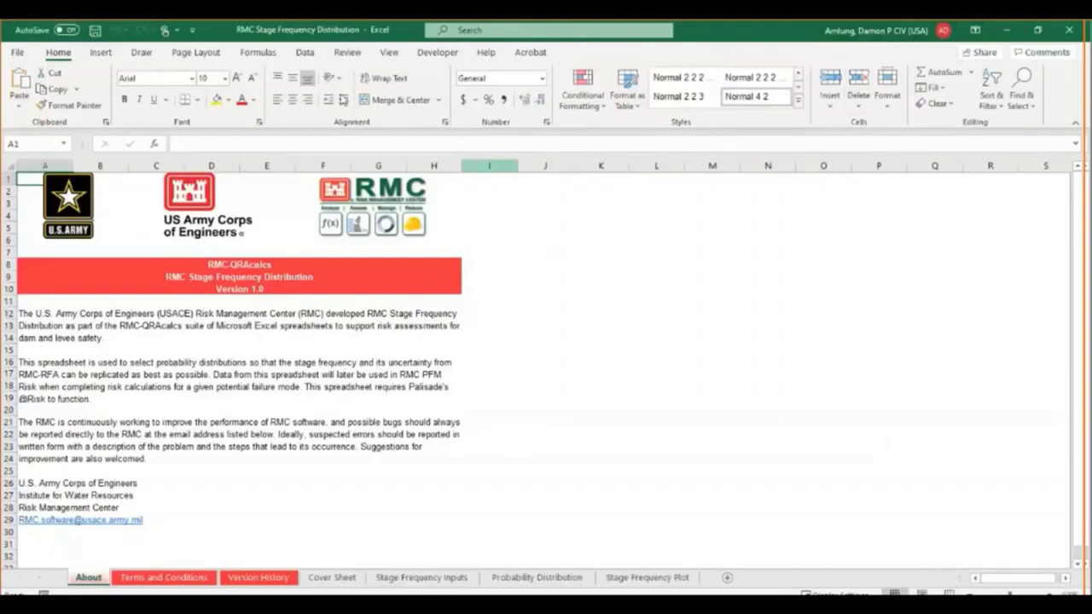
Arrange the stage frequency workbook and the Session 4 - Homework workbook side by side, dismissing the DecisionTools update notification.
key(super+Left)
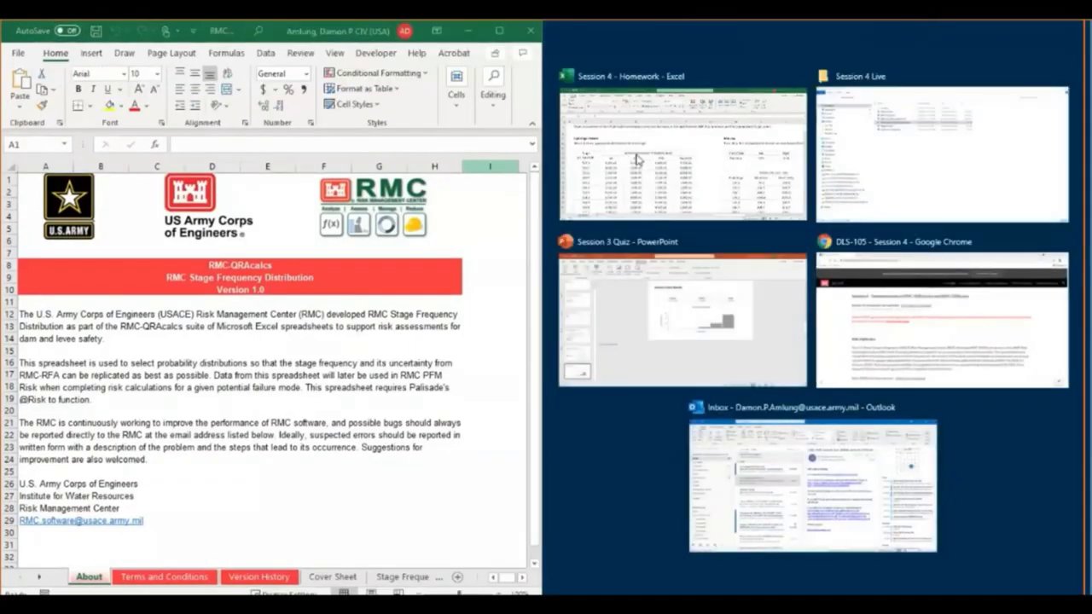
key(Return)
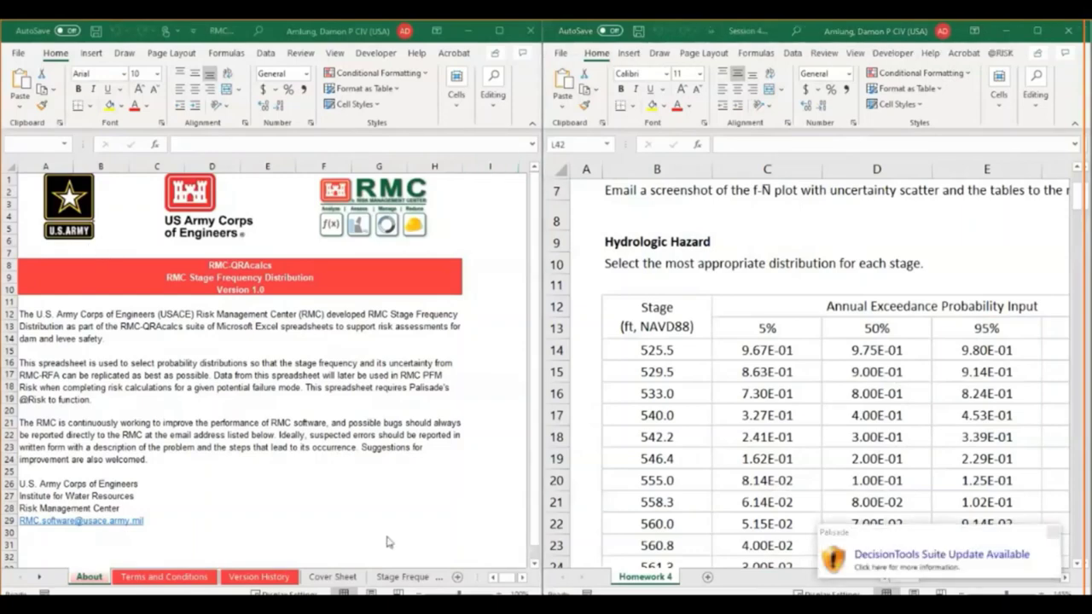
click(1053, 532)
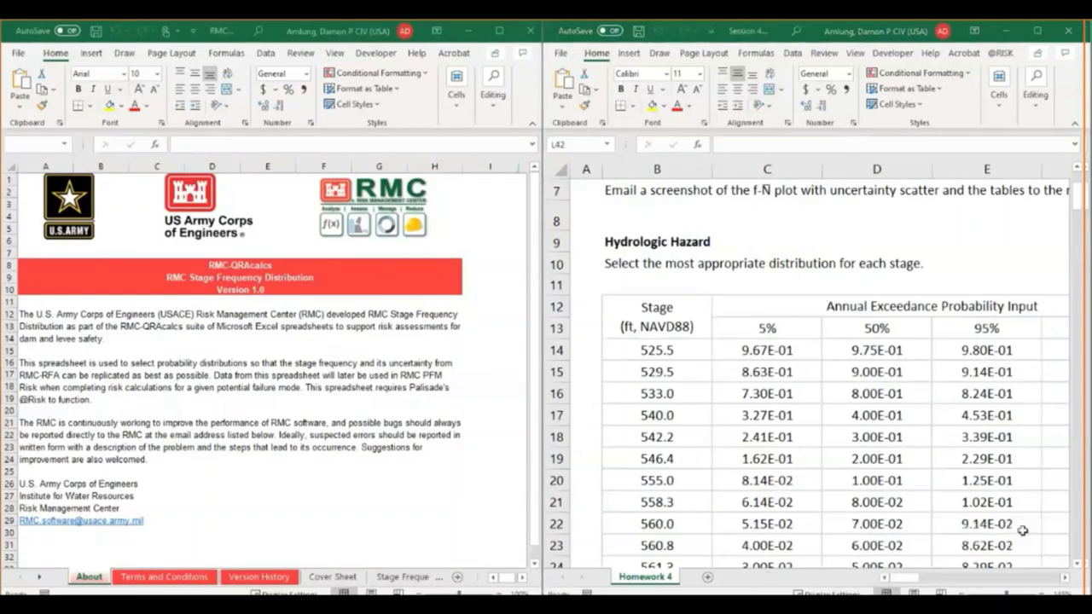
Go past the Cover Sheet to the Stage Frequency Inputs sheet and check the Vertical Datum choices, keeping NAVD88.
click(334, 577)
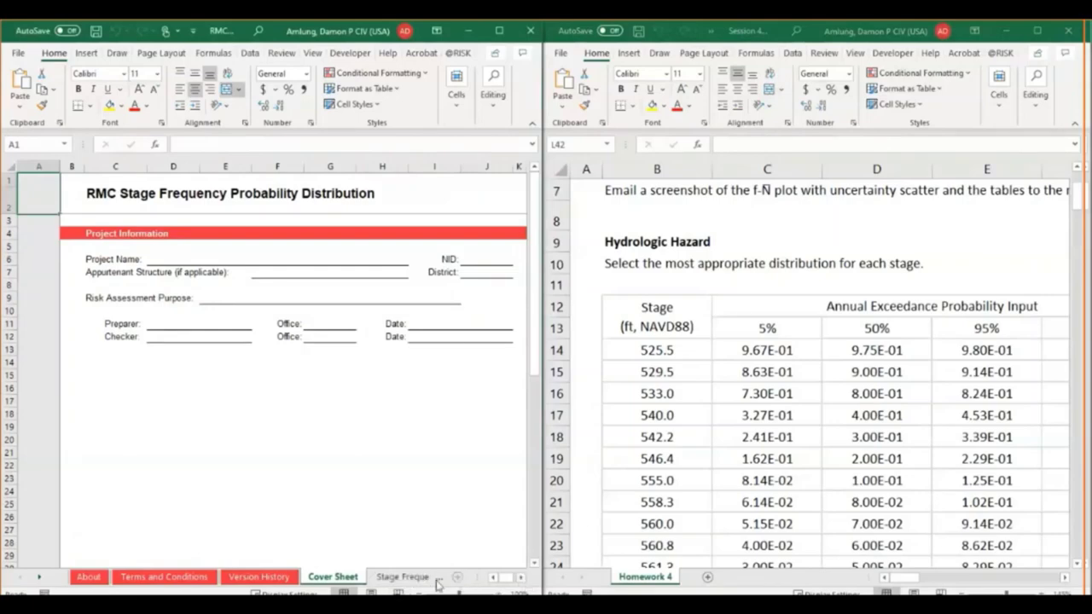
click(402, 576)
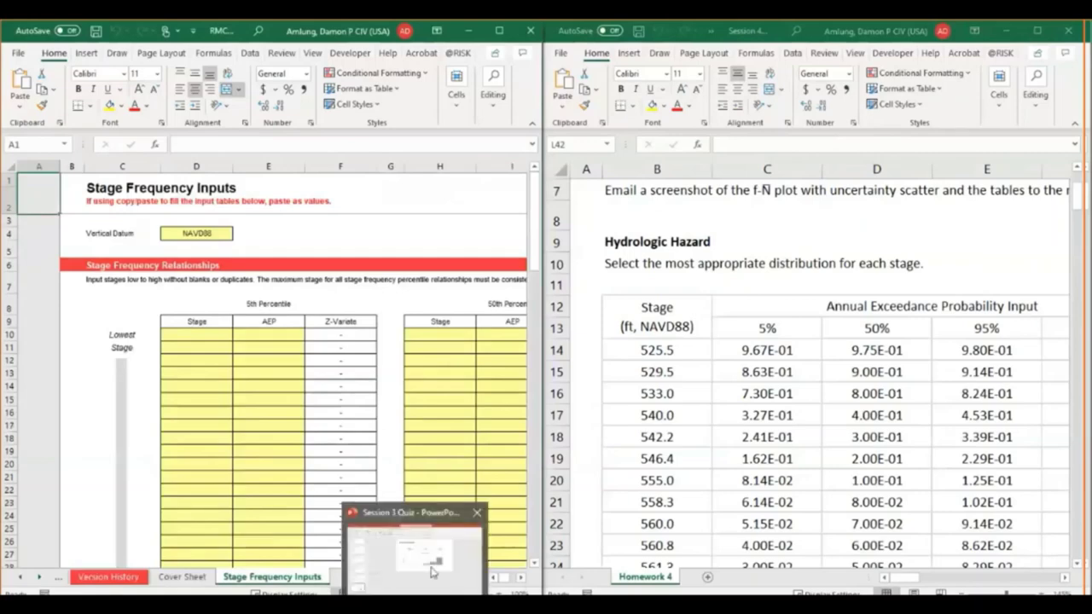
click(210, 236)
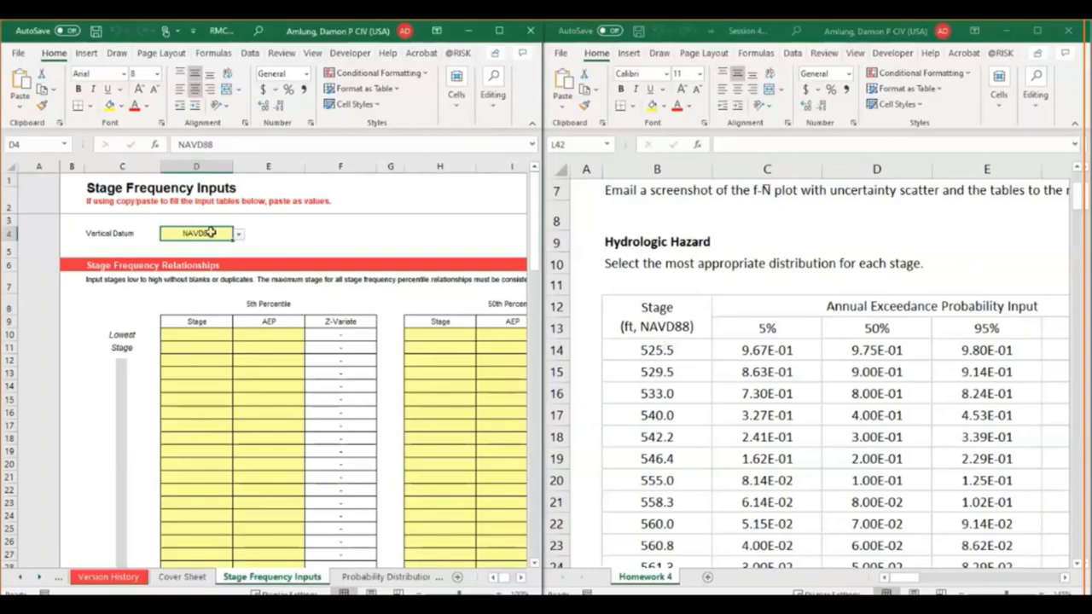
click(240, 234)
click(241, 237)
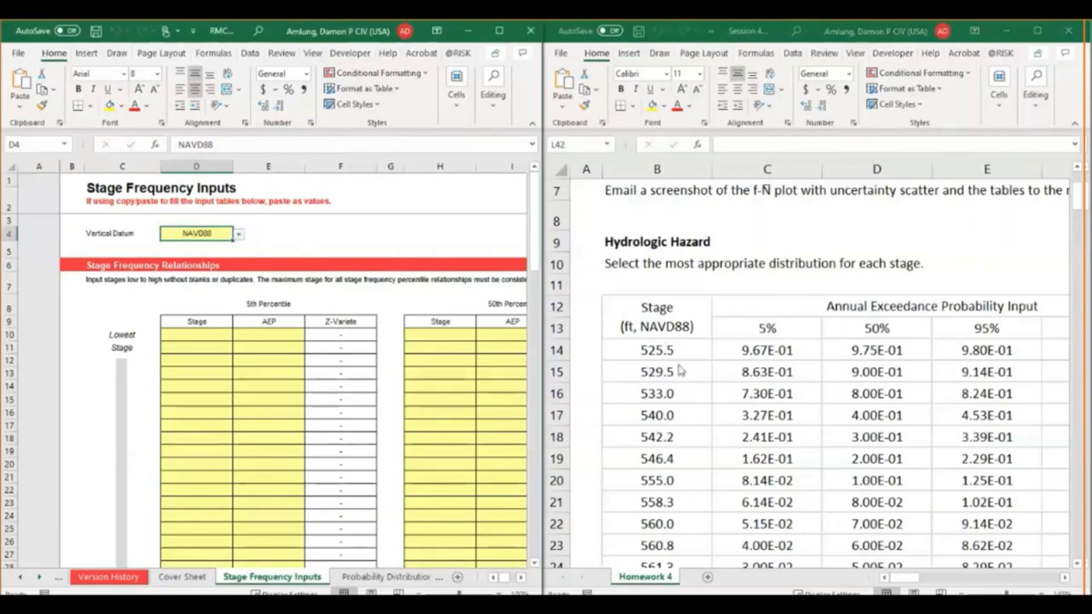
Copy the homework's Hydrologic Hazard stages, 525.5 through 592.0, and paste them as values into the 5th Percentile Stage column from D10.
scroll(739, 408, down, 2)
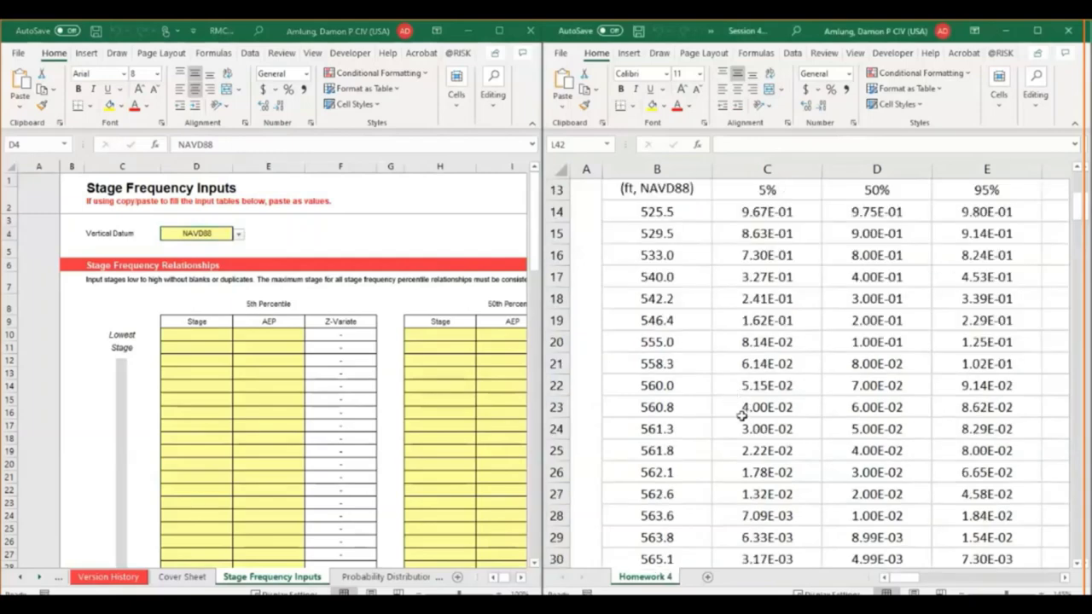
scroll(961, 580, down, 3)
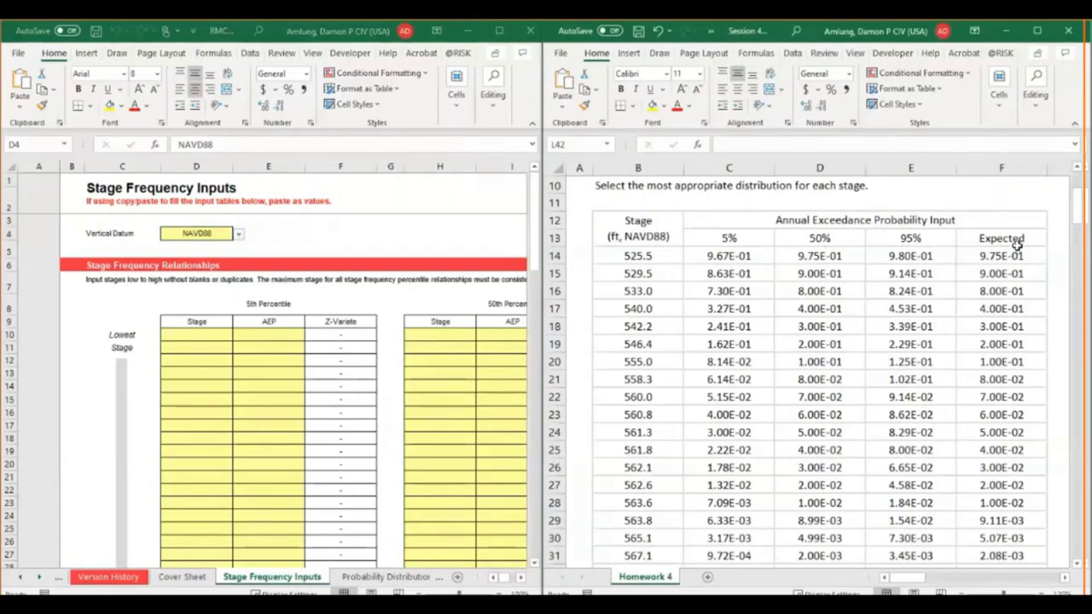
click(638, 255)
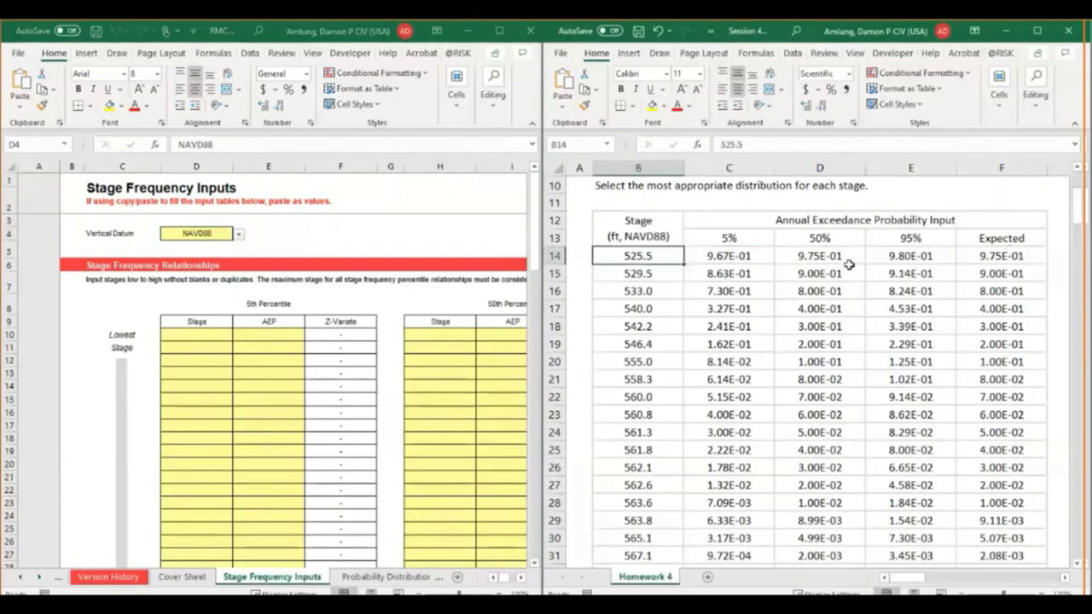
scroll(670, 293, down, 2)
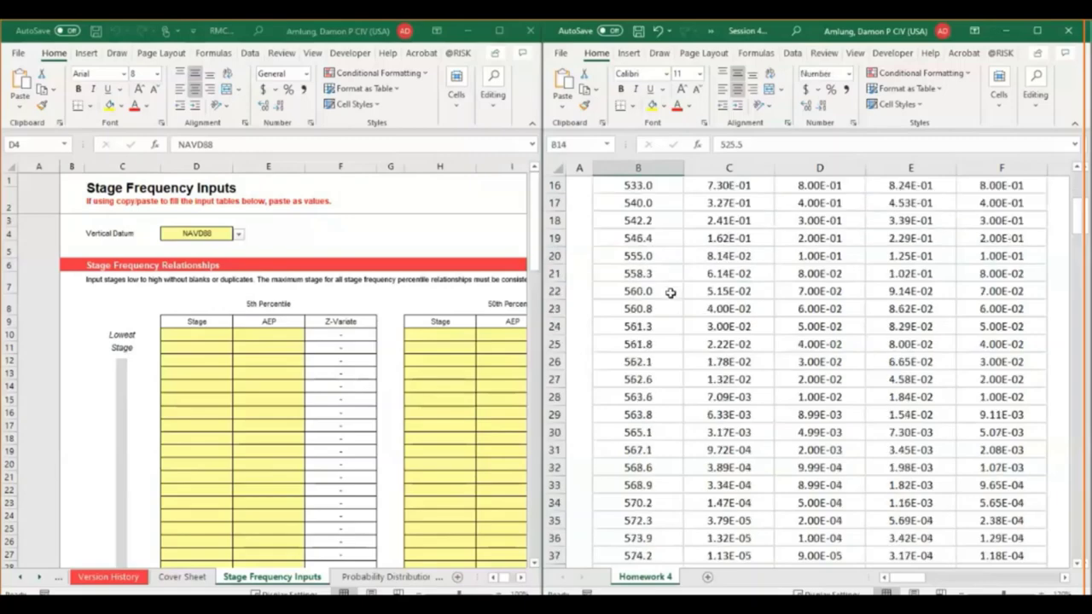
scroll(671, 293, down, 11)
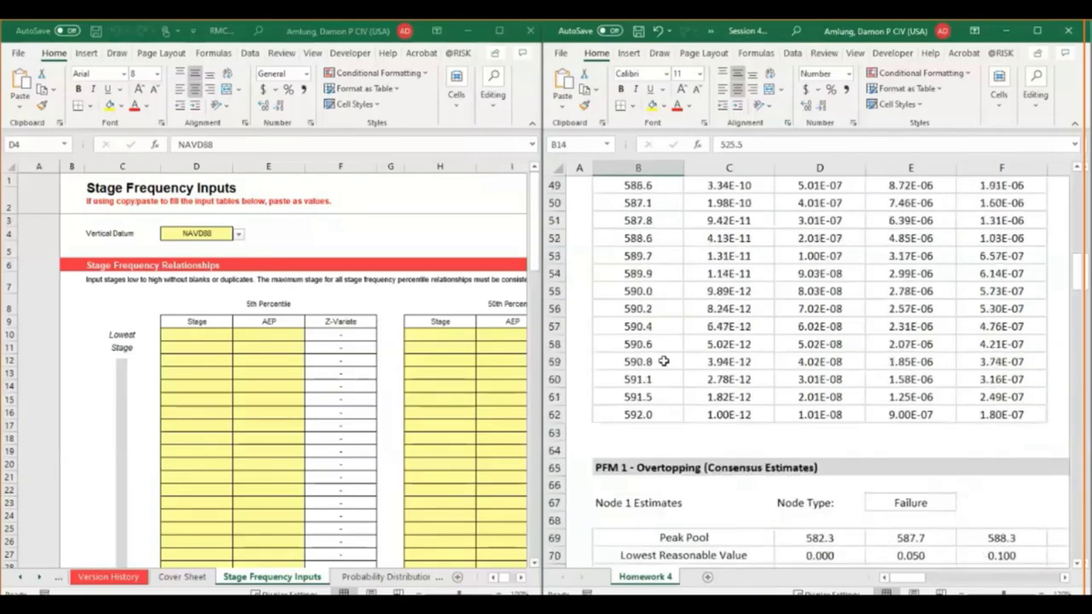
scroll(664, 361, up, 13)
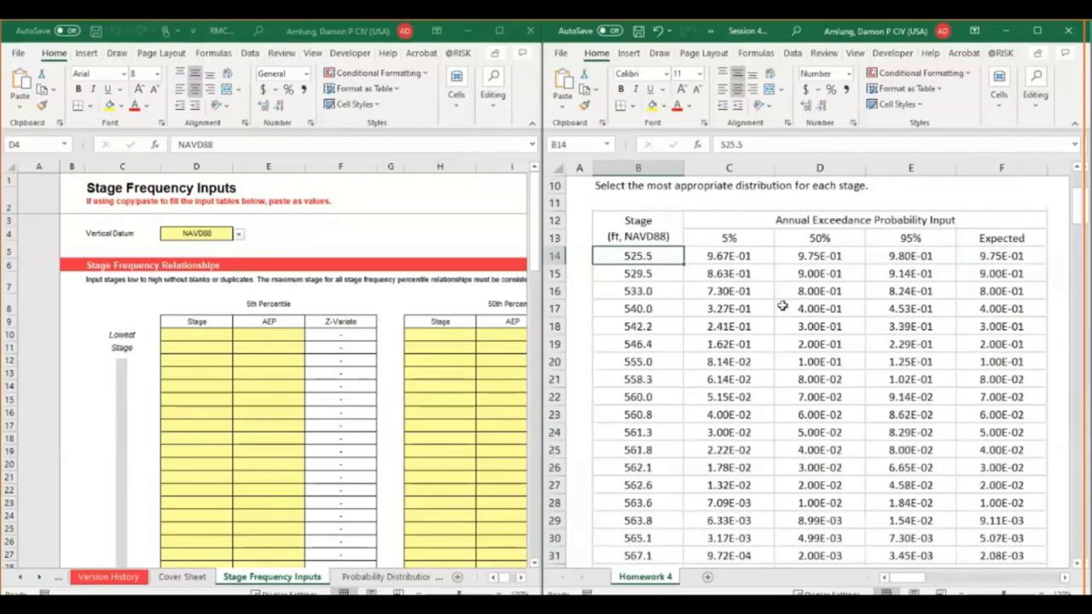
key(ctrl+shift+Down)
key(ctrl+c)
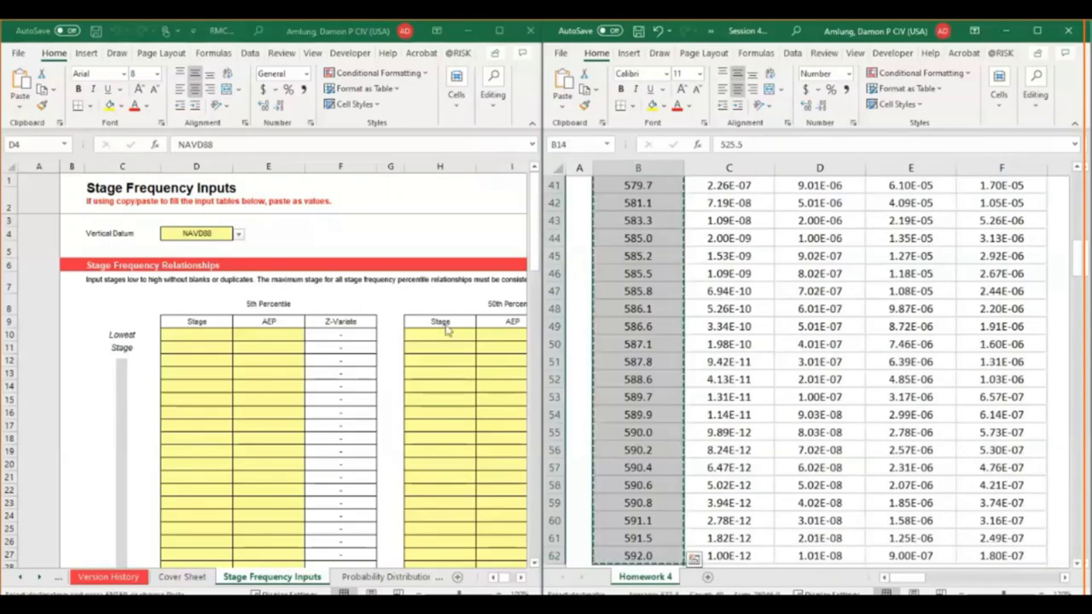
click(223, 334)
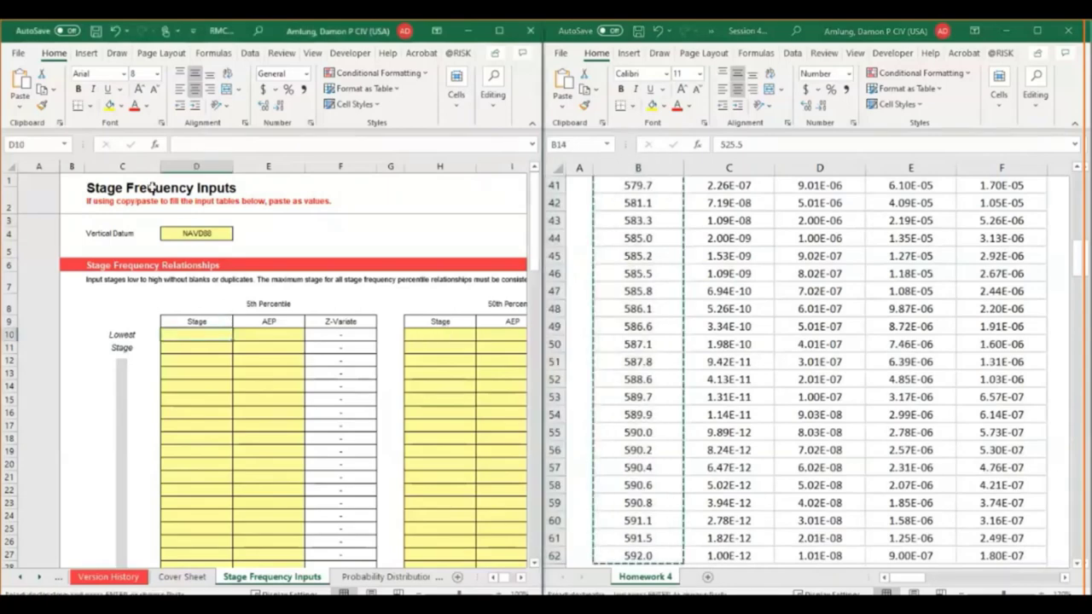
click(12, 104)
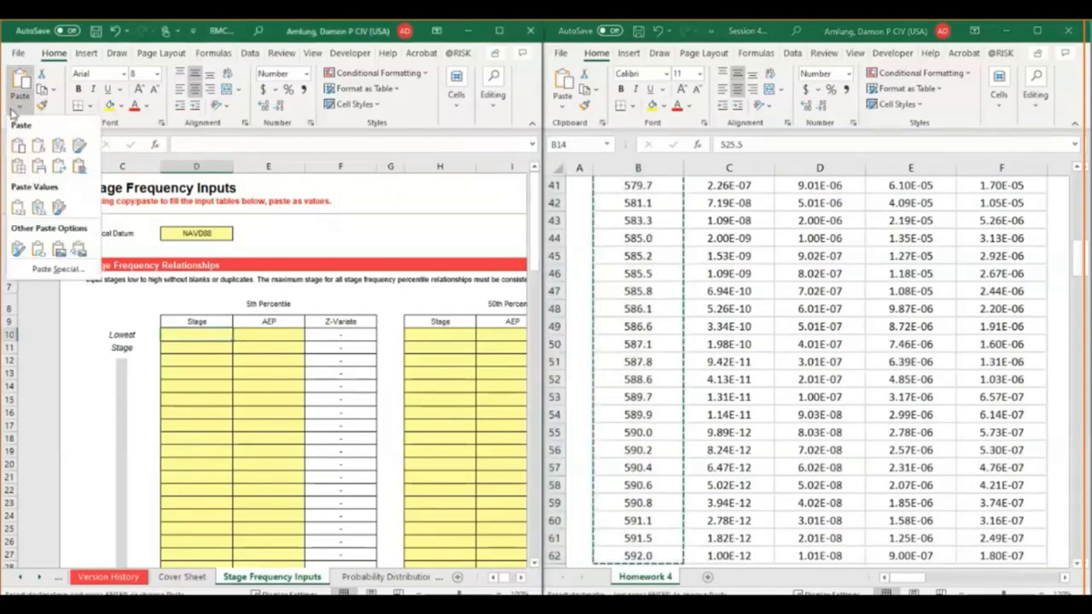
click(20, 210)
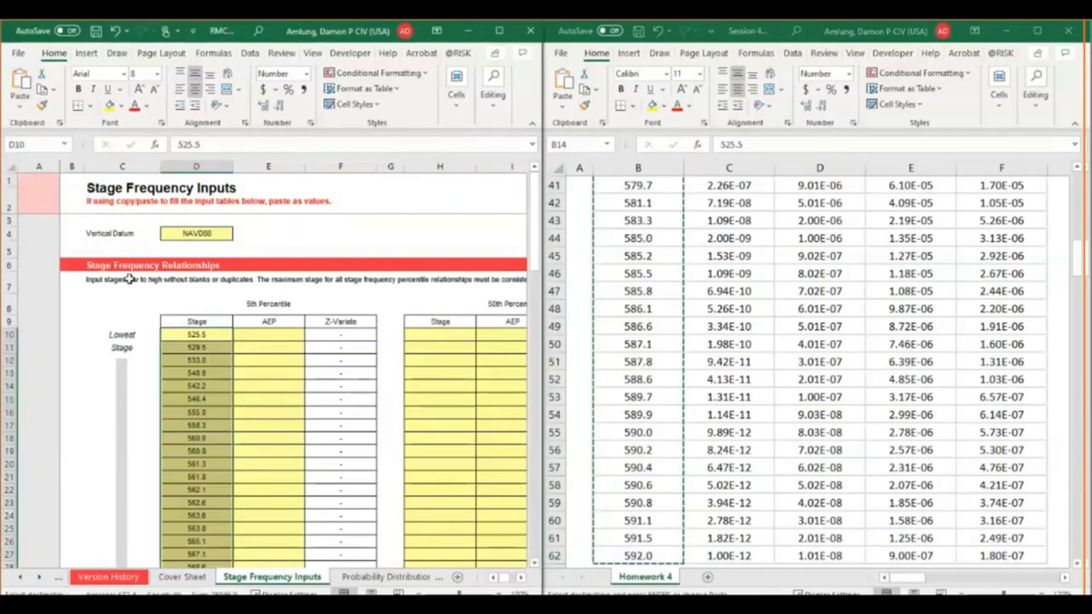
Paste the copied stages as values into the Stage columns of the 50th Percentile and 95th Percentile tables, starting at row 10.
click(453, 335)
click(20, 104)
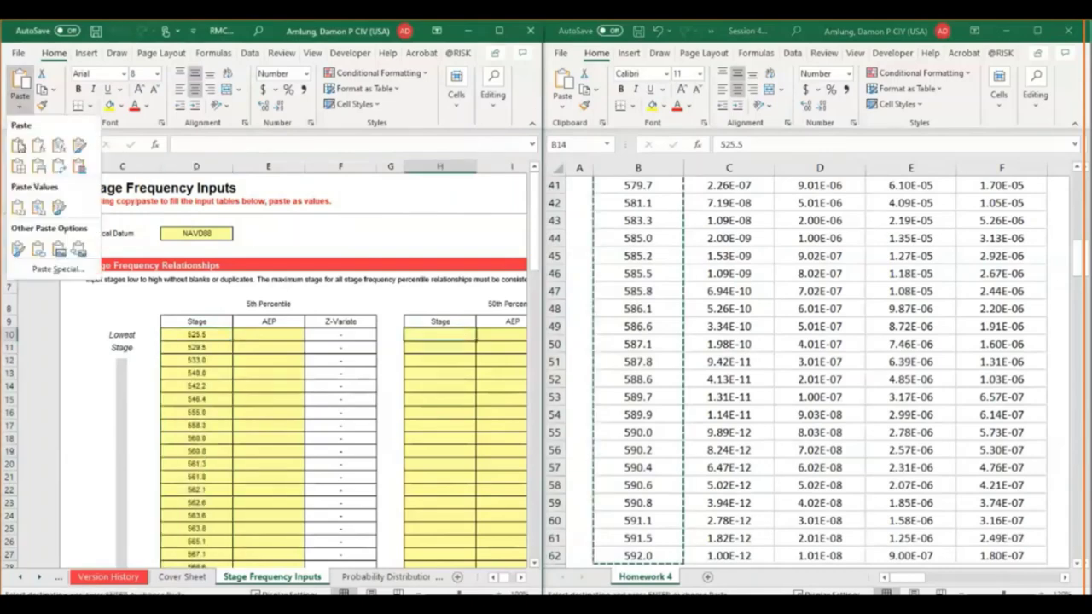
click(22, 210)
scroll(365, 338, right, 5)
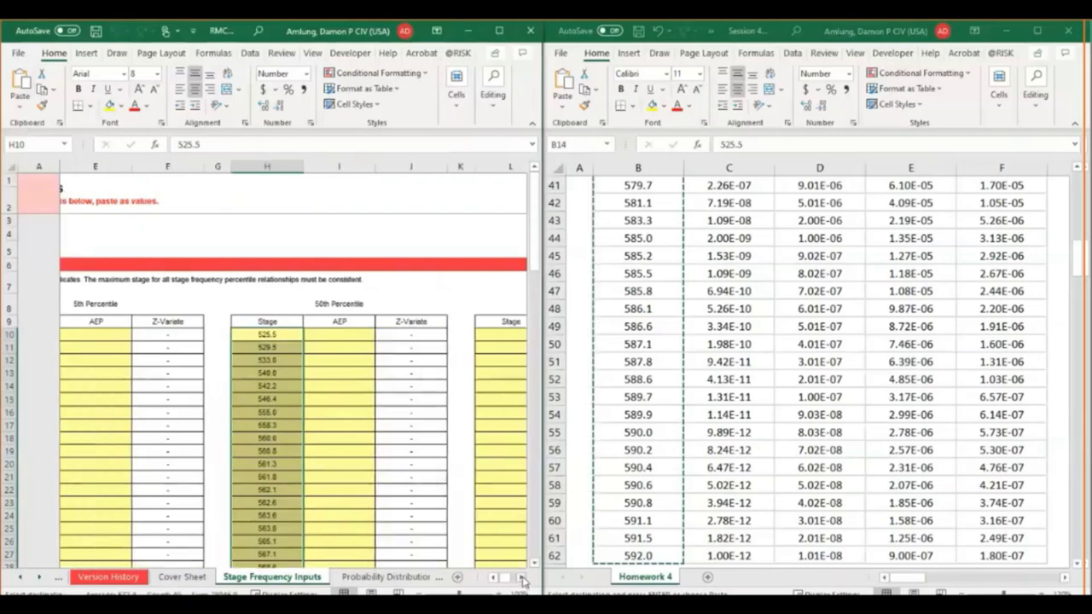
click(365, 338)
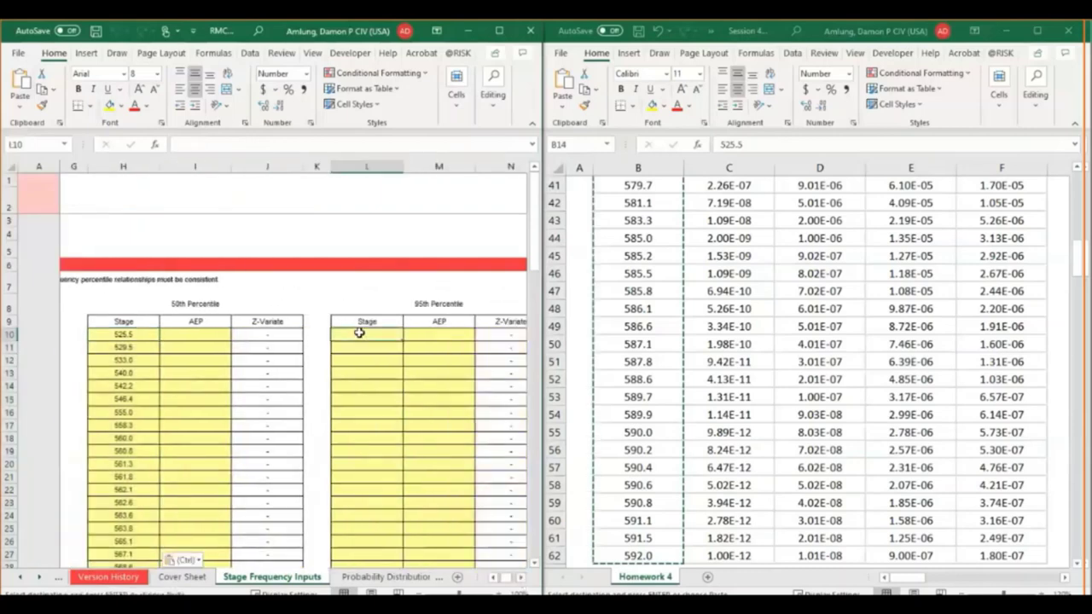
click(20, 103)
click(17, 207)
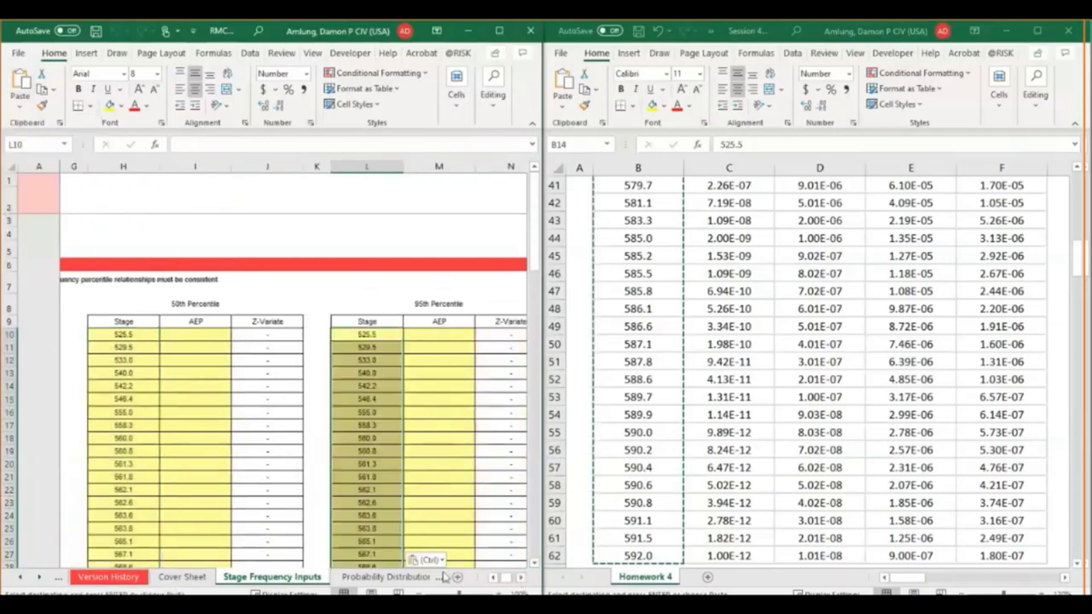
Paste the copied stages as values into the Expected (Mean) table's Stage column, starting at P10.
click(522, 578)
click(522, 578)
click(522, 577)
click(382, 336)
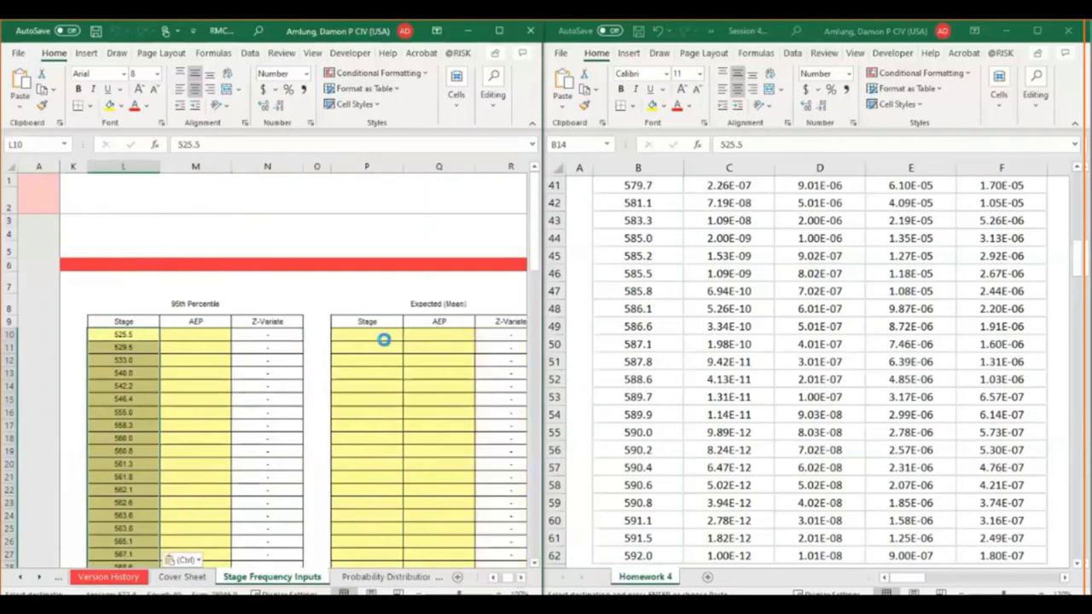
click(20, 112)
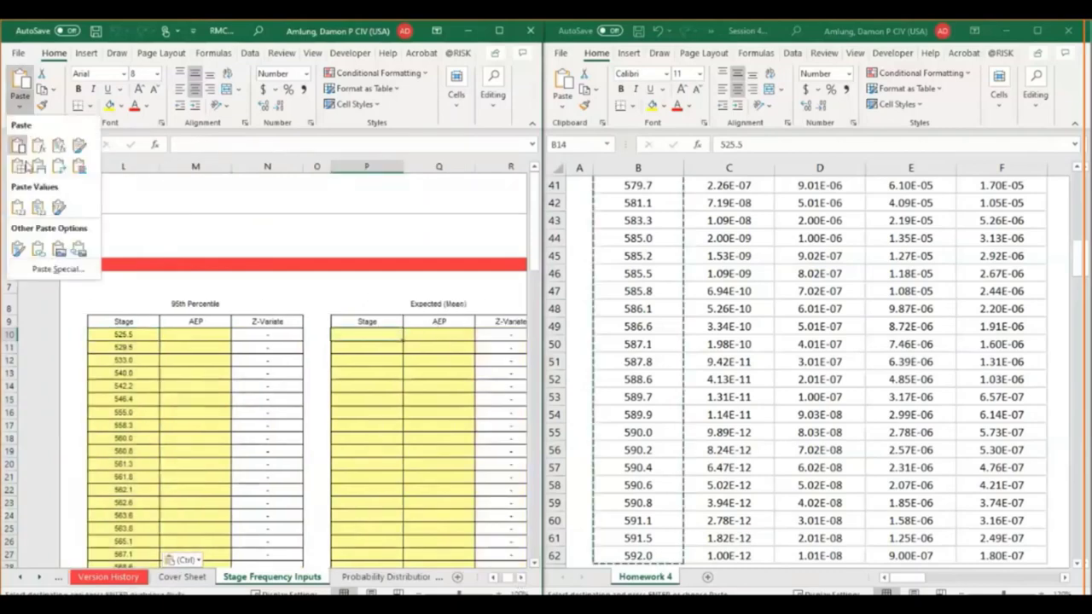
click(20, 209)
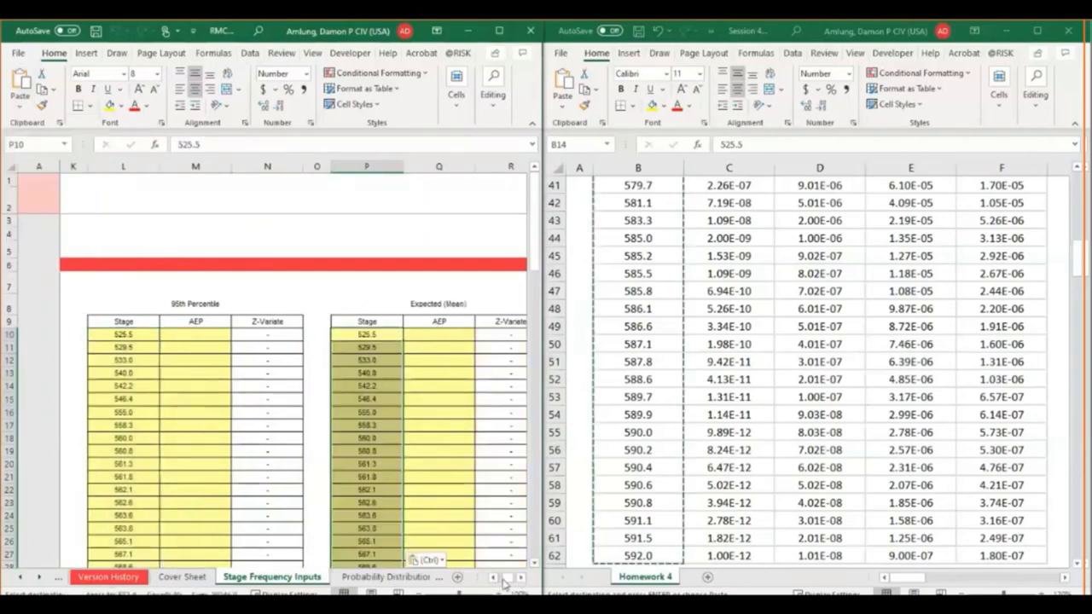
Copy the homework's full 5% annual exceedance probability column and paste it as values into the 5th Percentile AEP column from E10.
click(435, 449)
drag(509, 584, 503, 584)
scroll(689, 378, up, 6)
scroll(679, 386, up, 6)
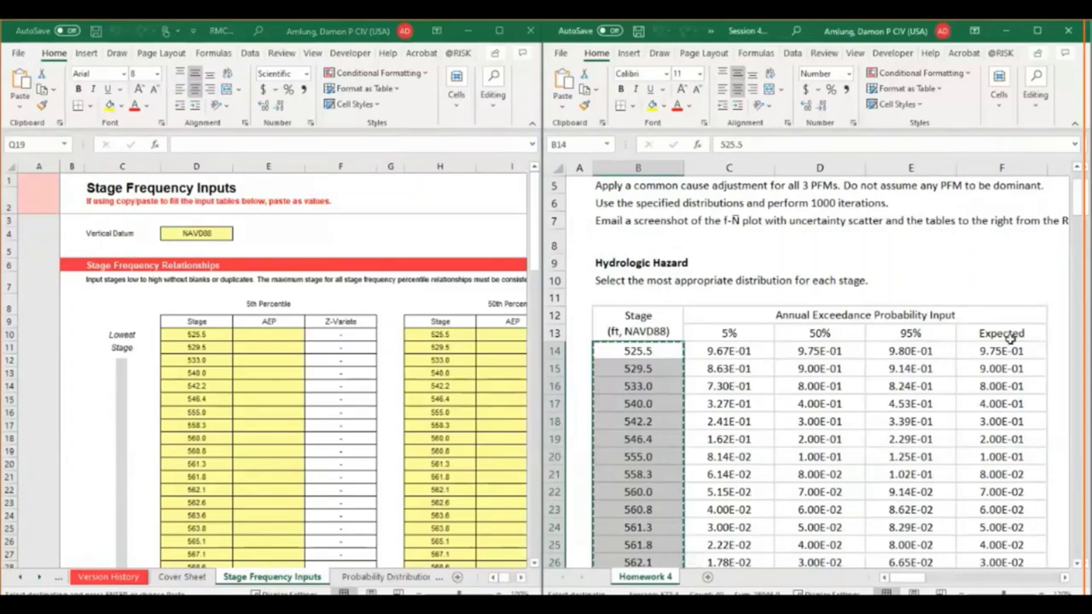
click(717, 357)
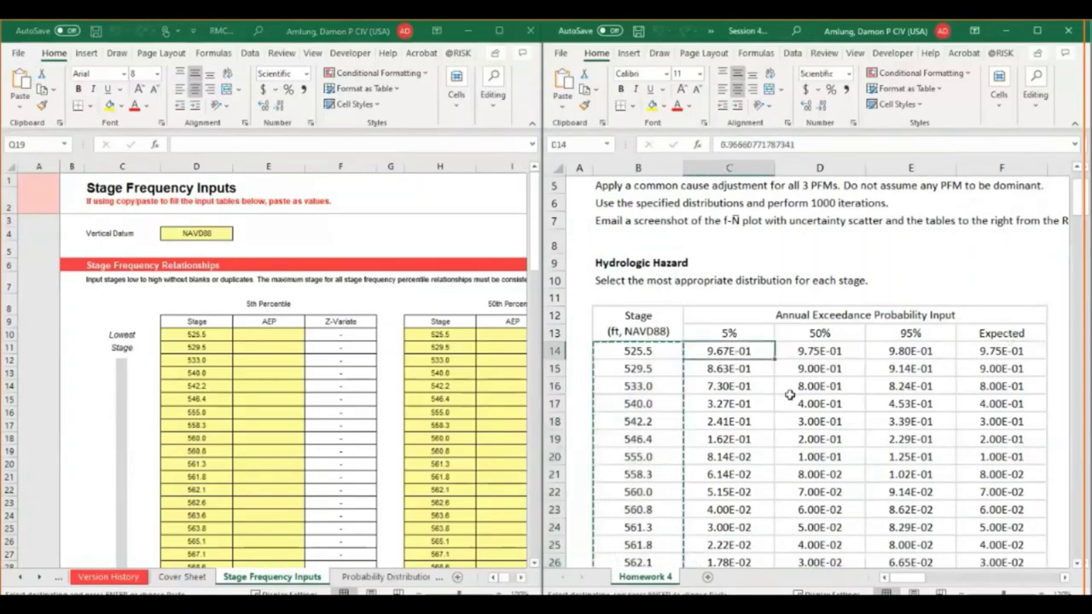
key(ctrl+shift+Down)
key(ctrl+c)
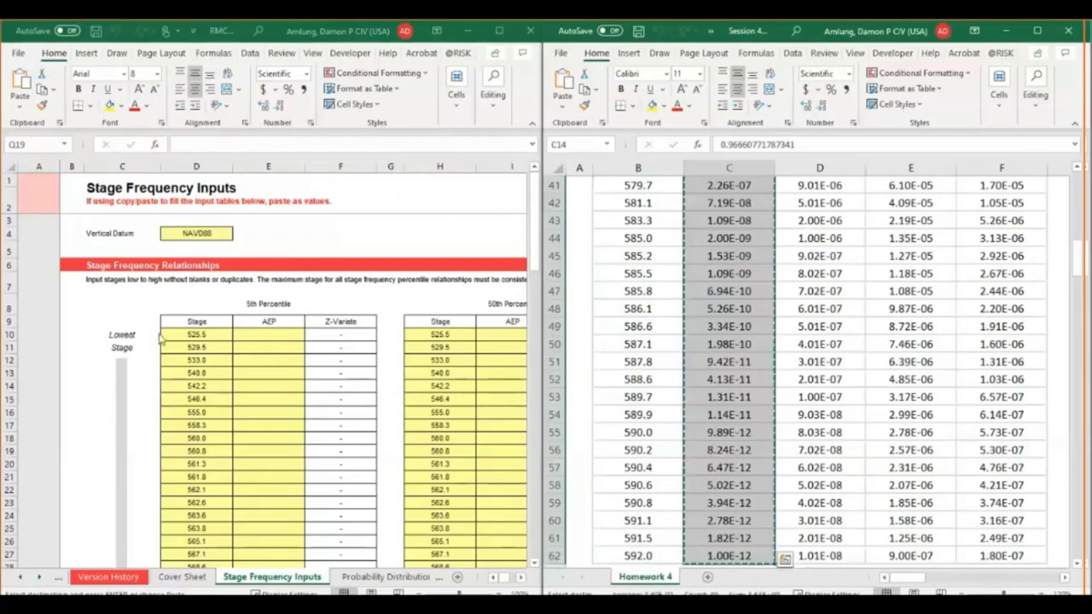
click(249, 334)
click(20, 98)
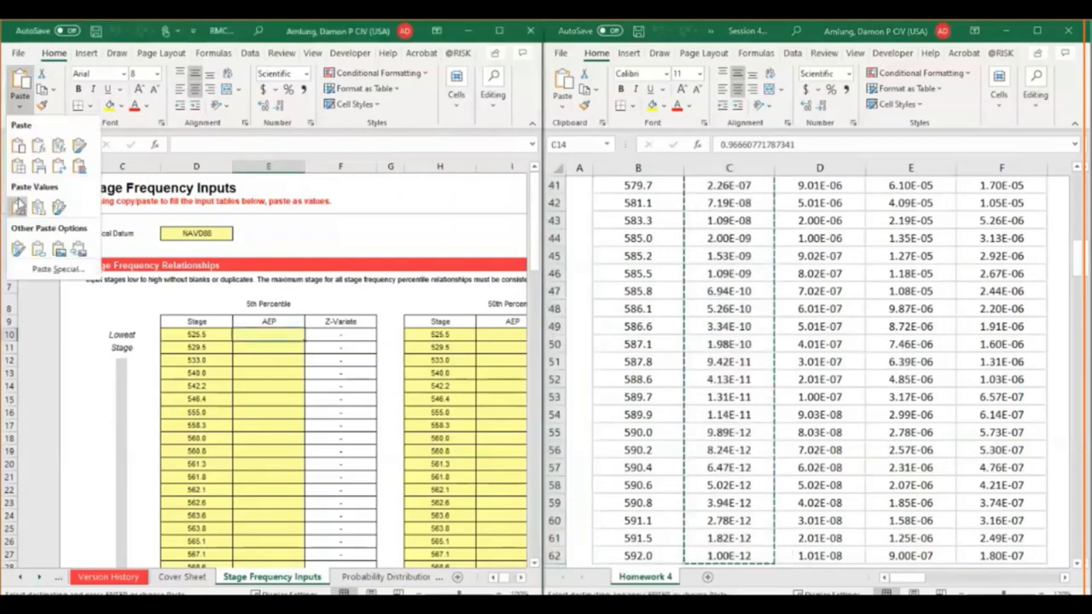
click(18, 207)
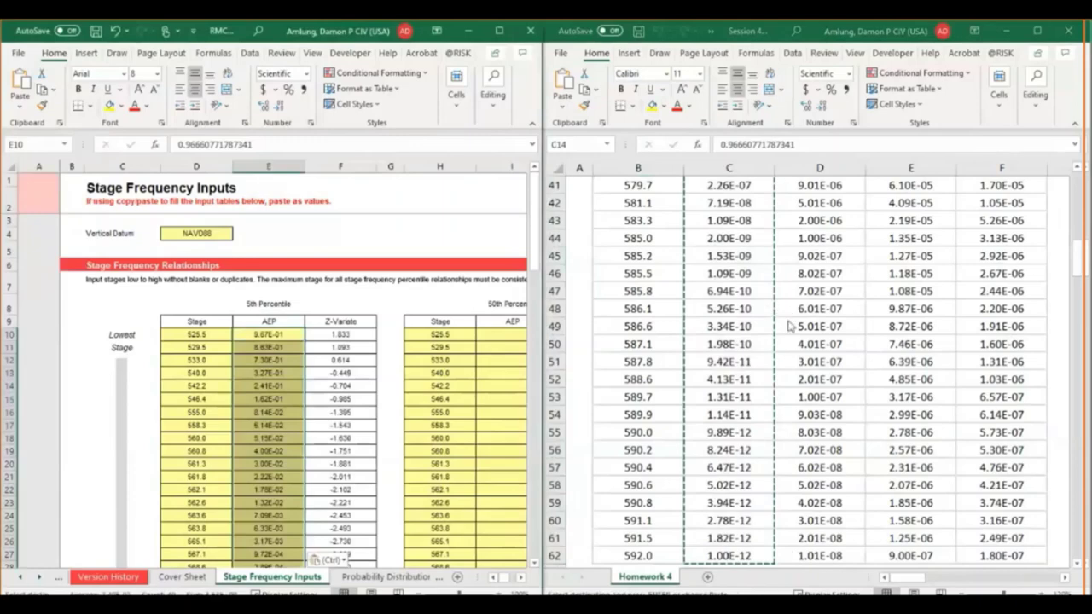
Copy the homework's full 50% annual exceedance probability column and paste it as values into the 50th Percentile AEP column from I10.
scroll(825, 332, up, 2)
scroll(826, 333, up, 9)
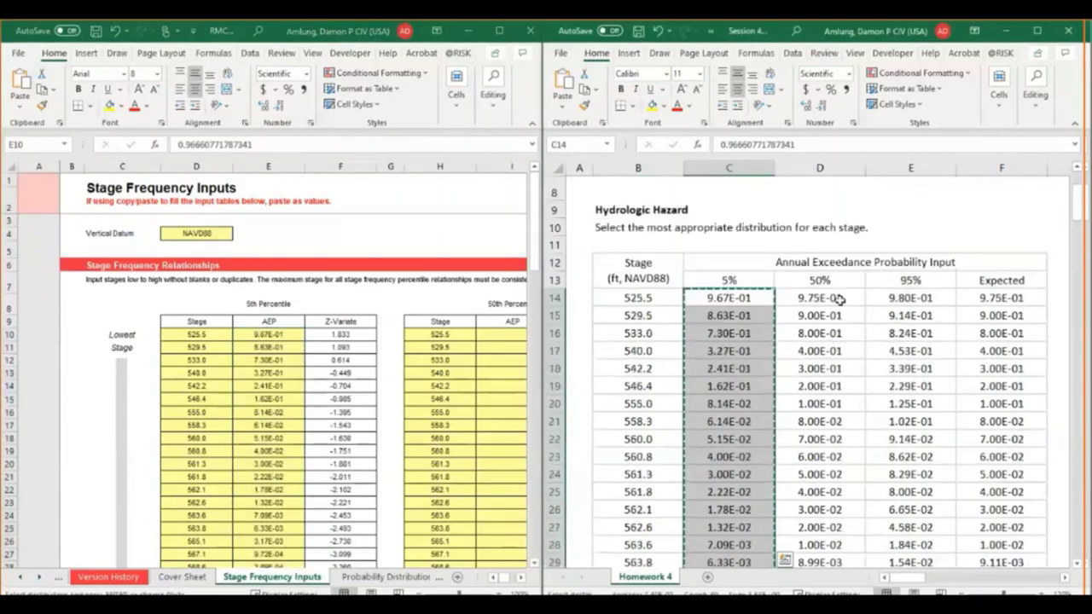
click(846, 301)
key(ctrl+shift+Down)
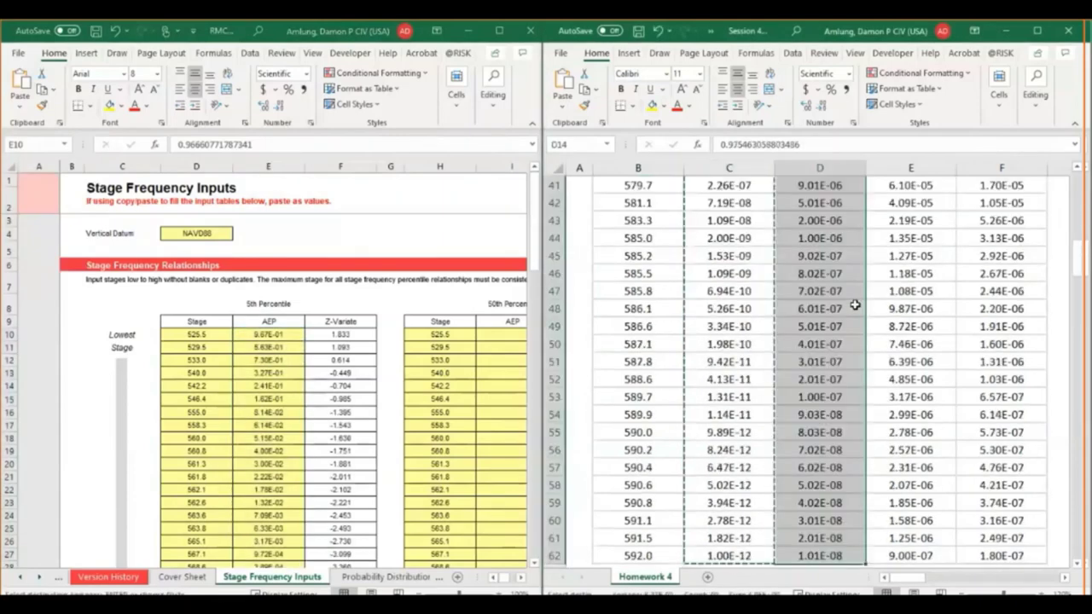
key(ctrl+c)
click(491, 334)
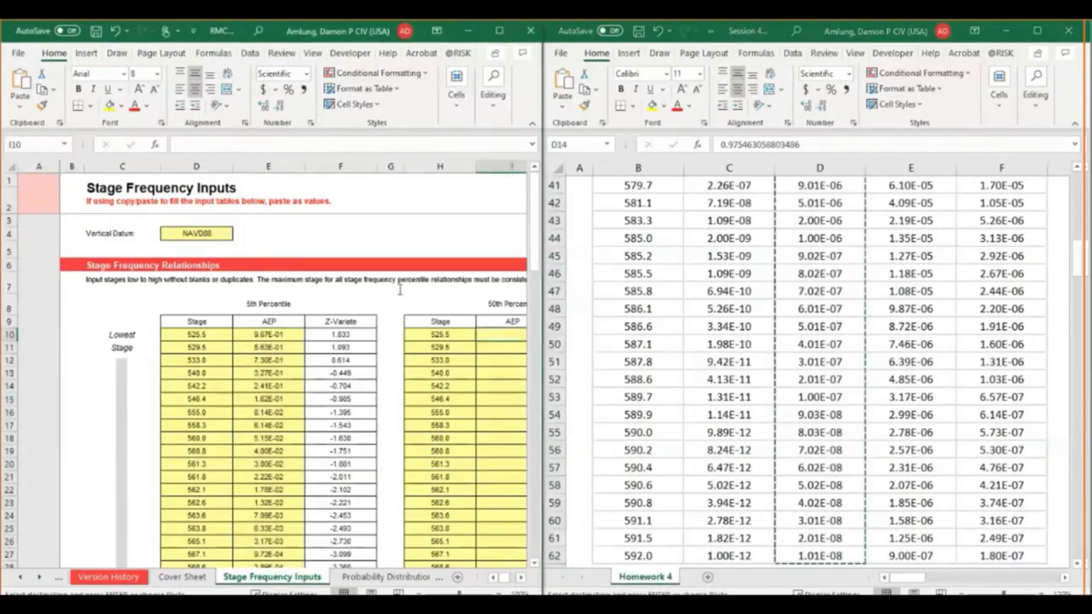
click(20, 106)
click(18, 206)
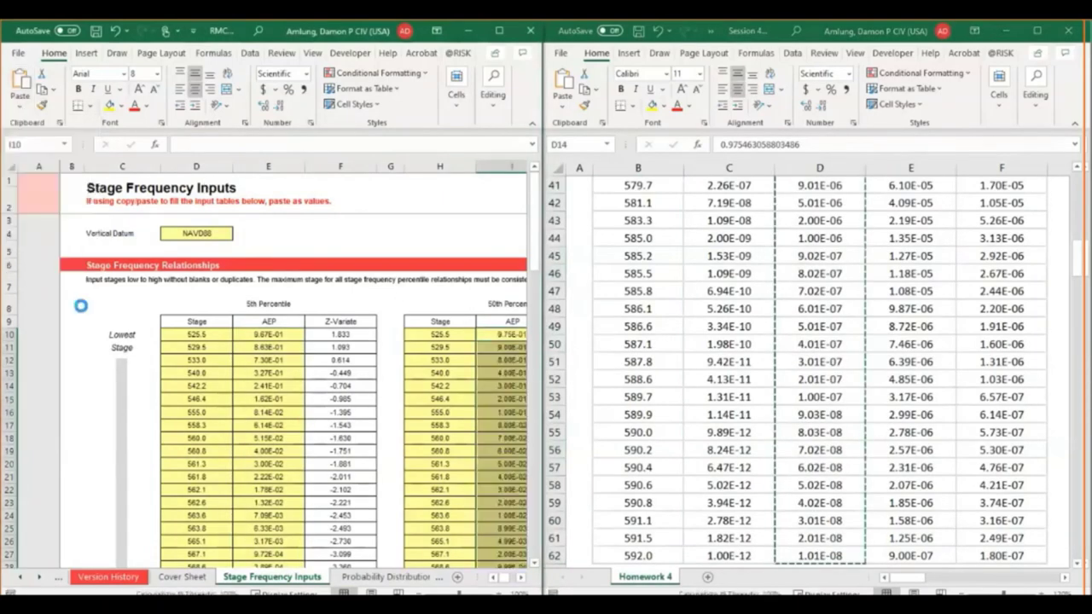
Copy the homework's full 95% annual exceedance probability column and paste it as values into the 95th Percentile AEP column from M10.
click(521, 578)
click(521, 577)
click(521, 577)
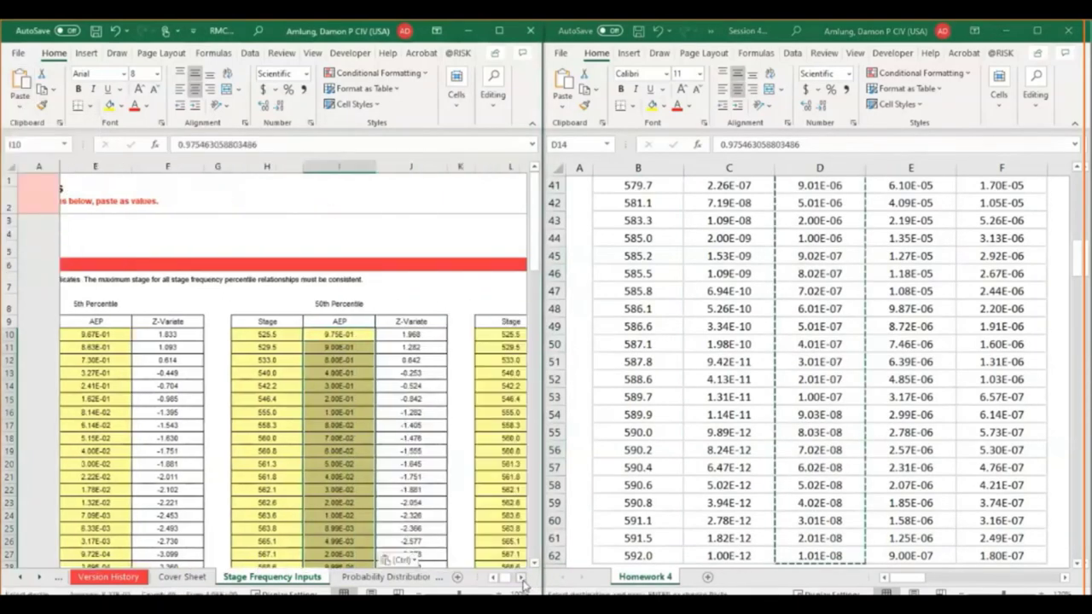
click(521, 577)
click(521, 578)
click(522, 578)
click(757, 383)
scroll(768, 351, up, 10)
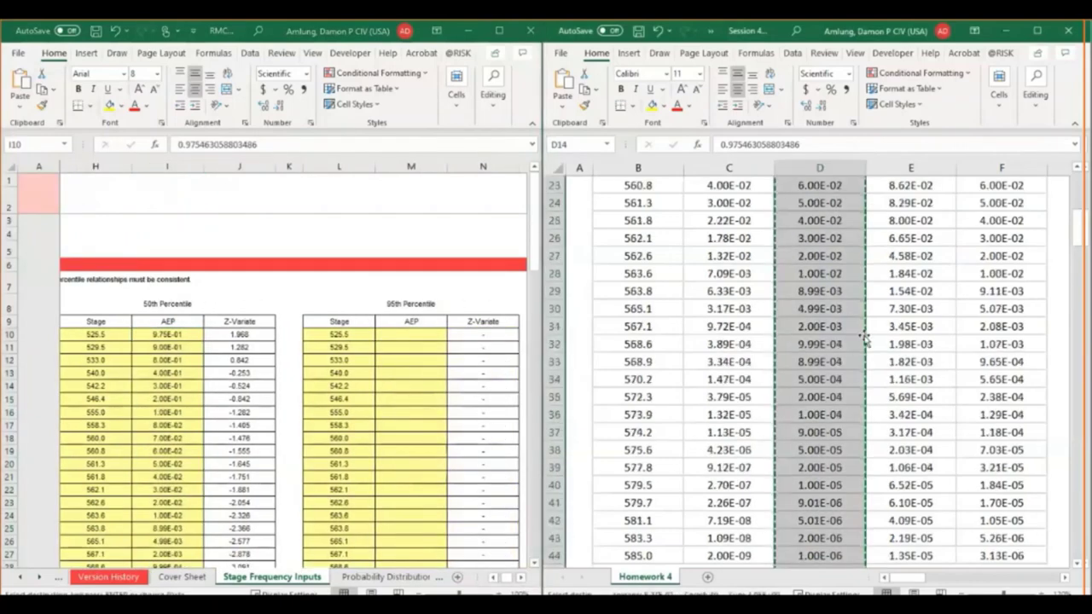
click(943, 233)
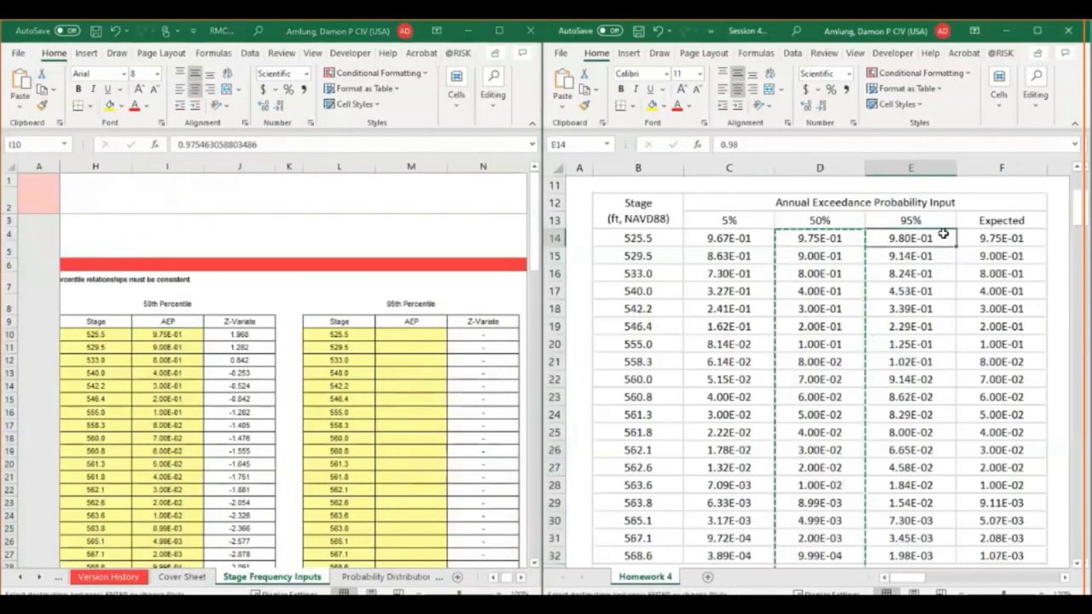
key(ctrl+shift+Down)
key(ctrl+c)
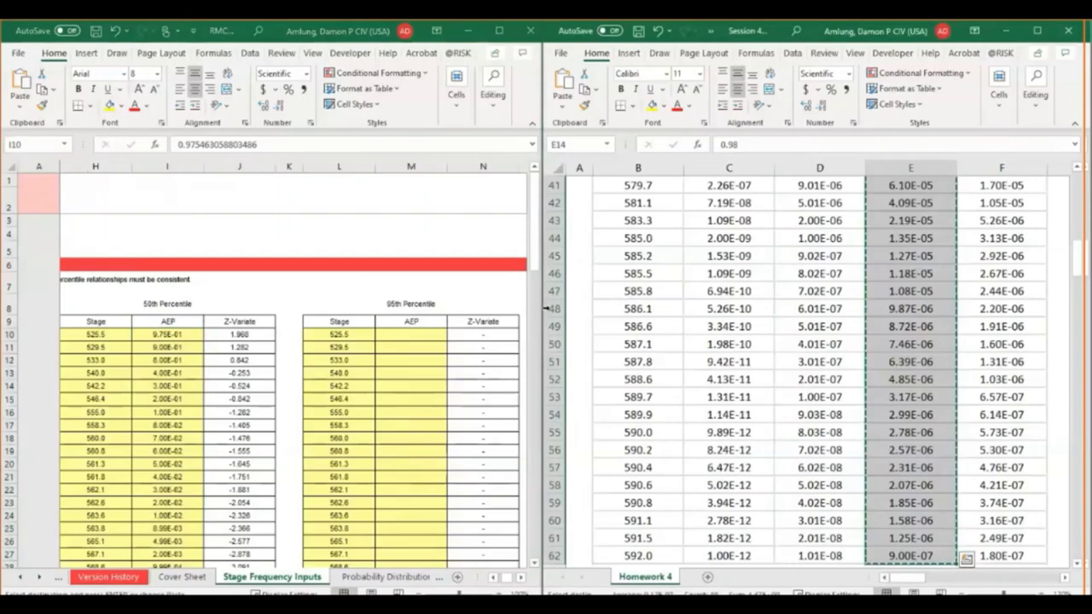
click(418, 339)
click(419, 342)
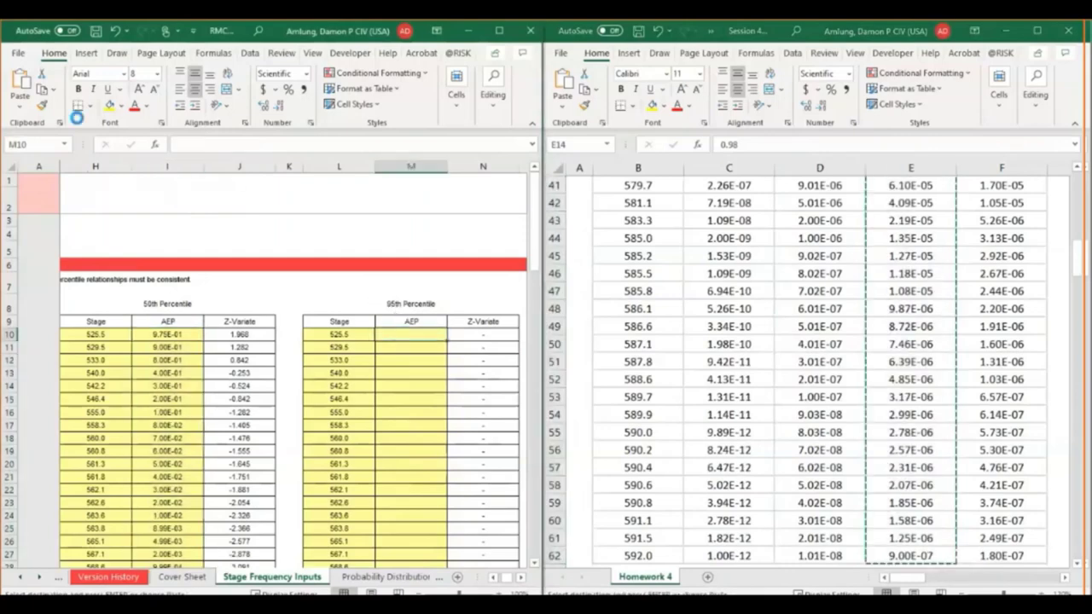
click(21, 104)
click(20, 208)
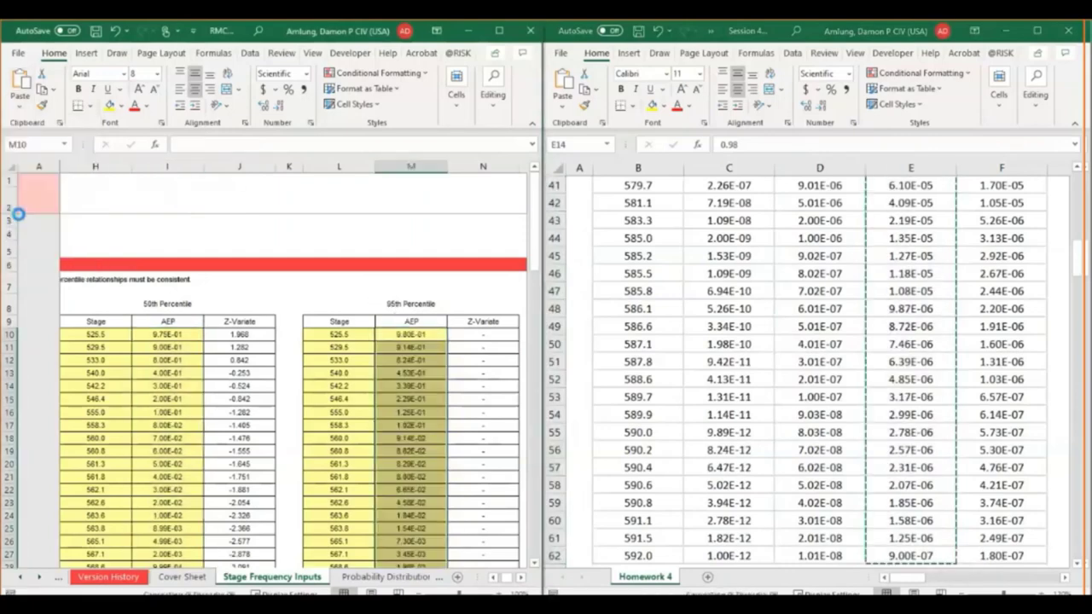
Copy the homework's full Expected annual exceedance probability column and paste it as values into the Expected (Mean) AEP column from Q10.
click(521, 578)
click(521, 578)
click(521, 579)
click(521, 578)
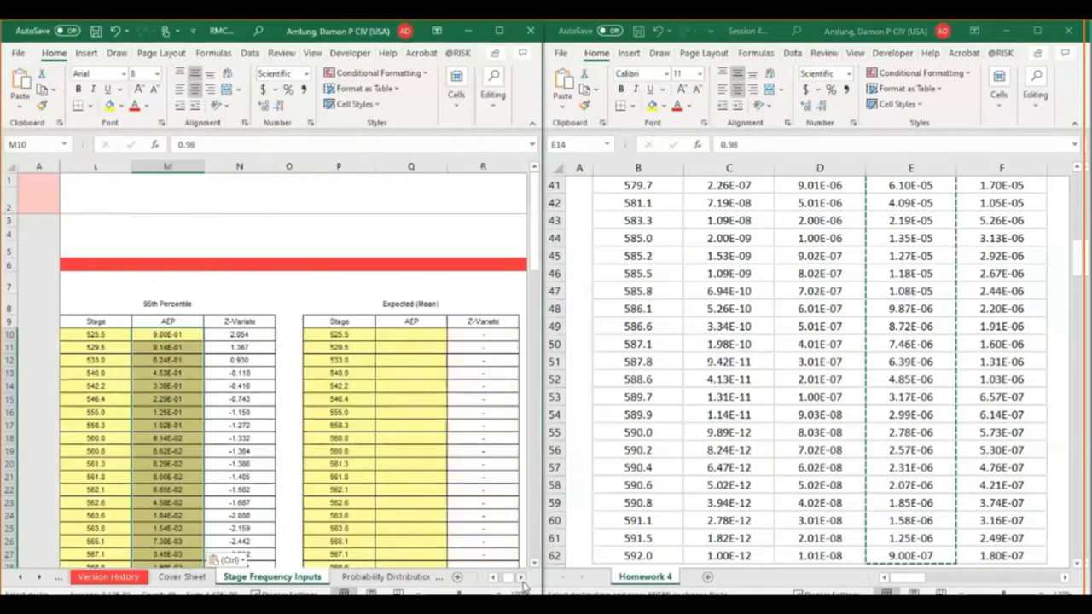
click(936, 389)
scroll(936, 389, up, 11)
click(1024, 298)
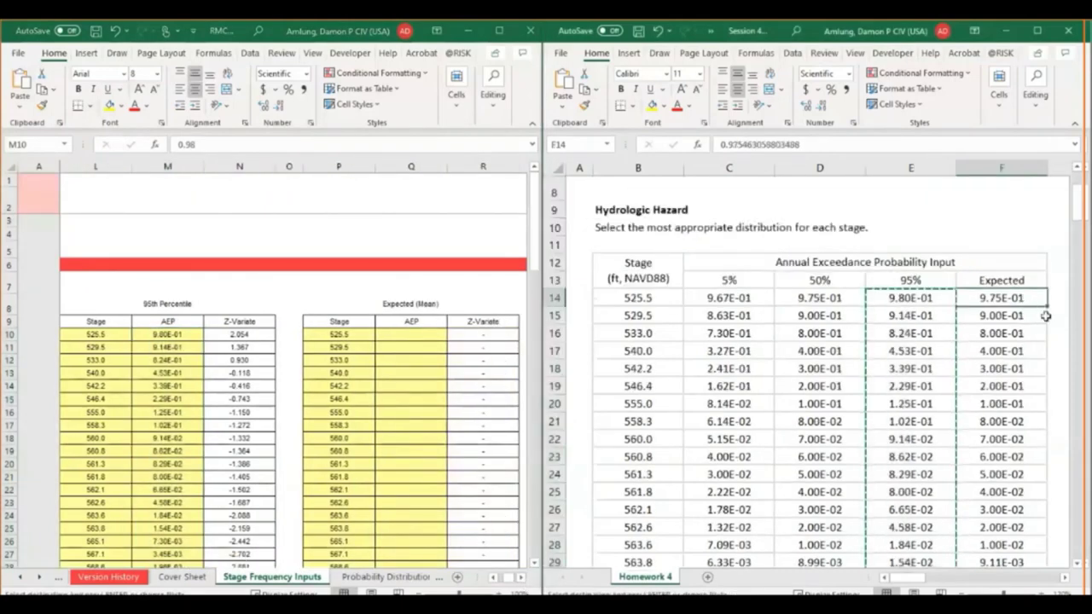
key(ctrl+shift+Down)
key(ctrl+c)
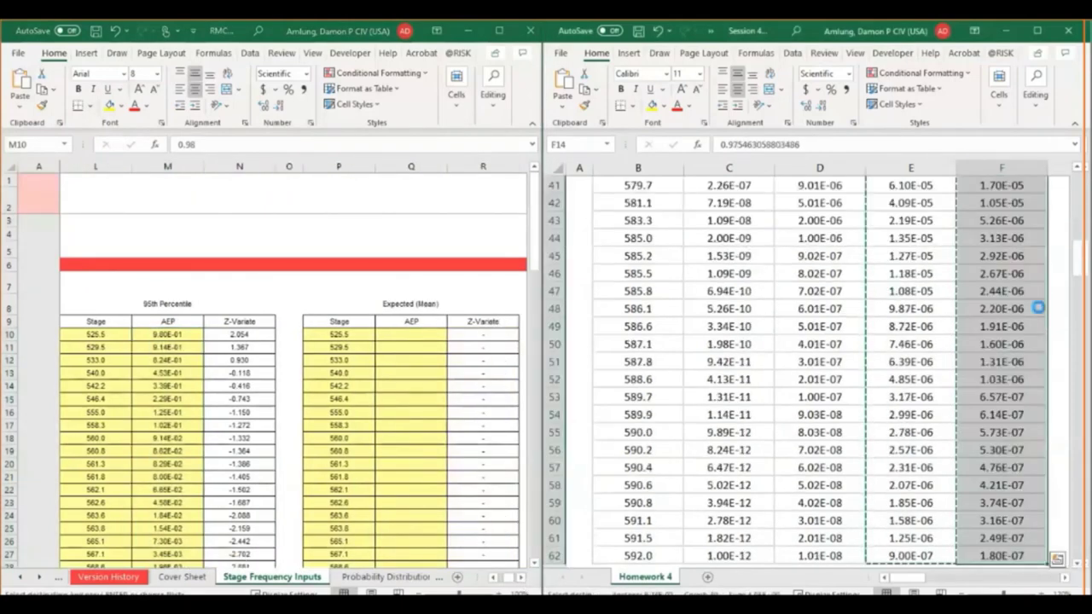
click(417, 337)
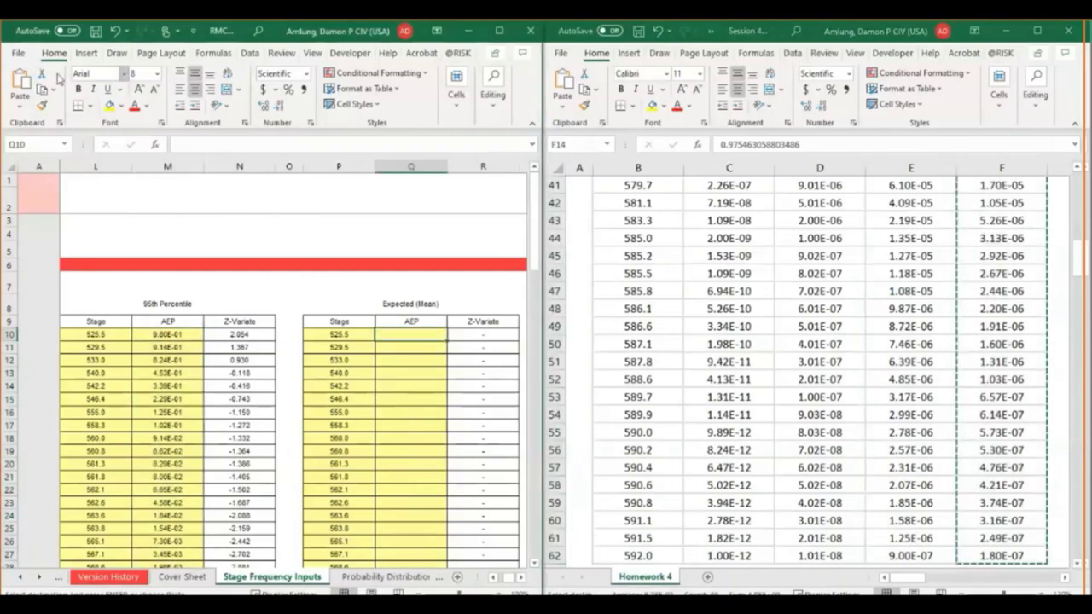
click(21, 104)
click(18, 209)
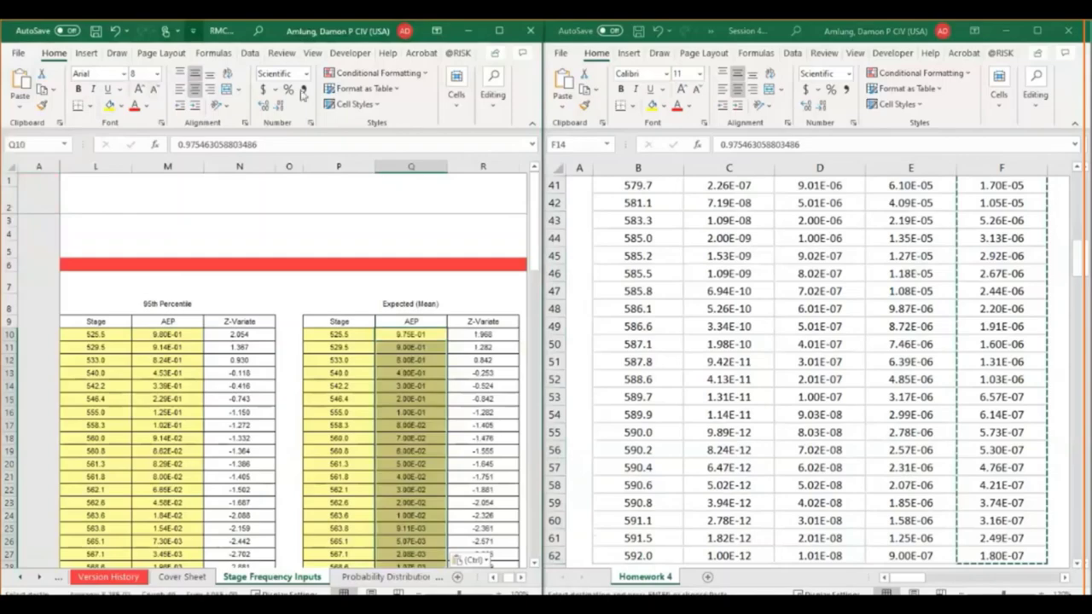
Maximize the RMC Stage Frequency Distribution workbook and examine the four filled tables and the stage frequency chart below them.
key(super+Up)
drag(1032, 580, 994, 585)
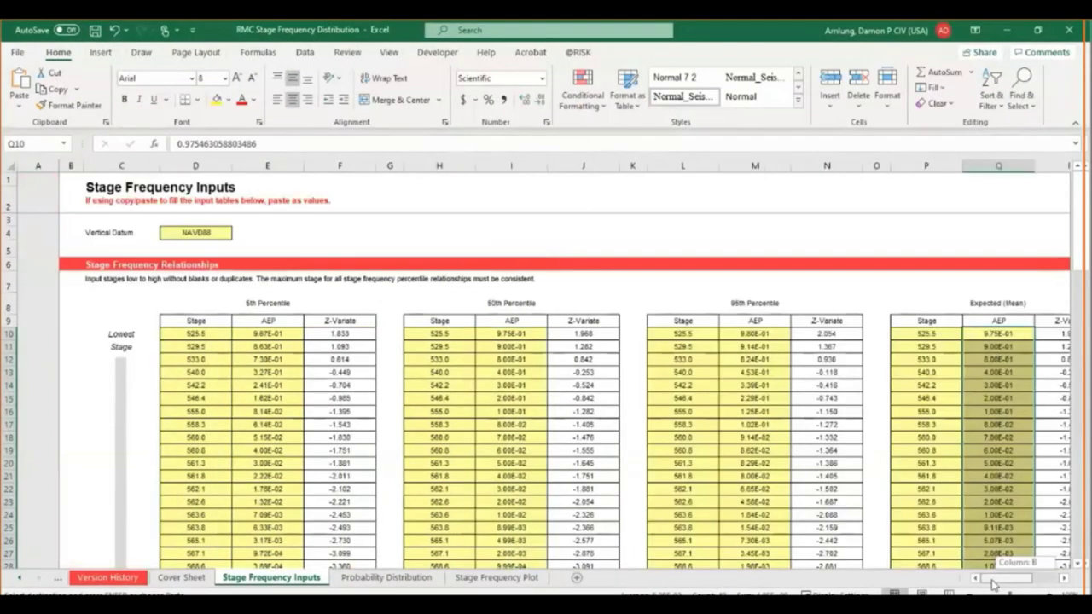
click(926, 449)
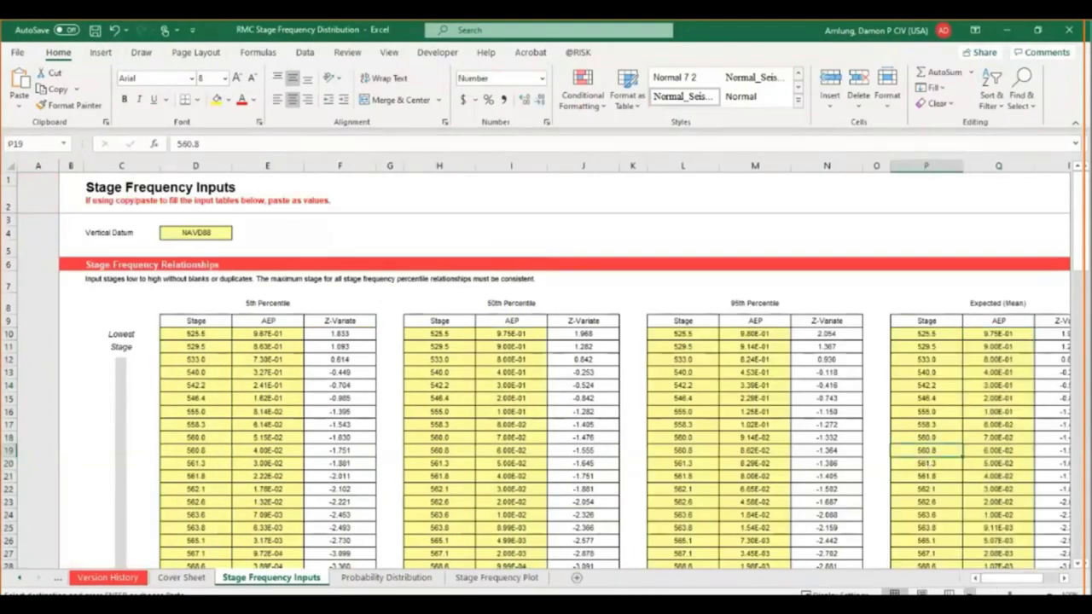
ctrl+scroll(767, 350, down, 1)
scroll(927, 431, down, 5)
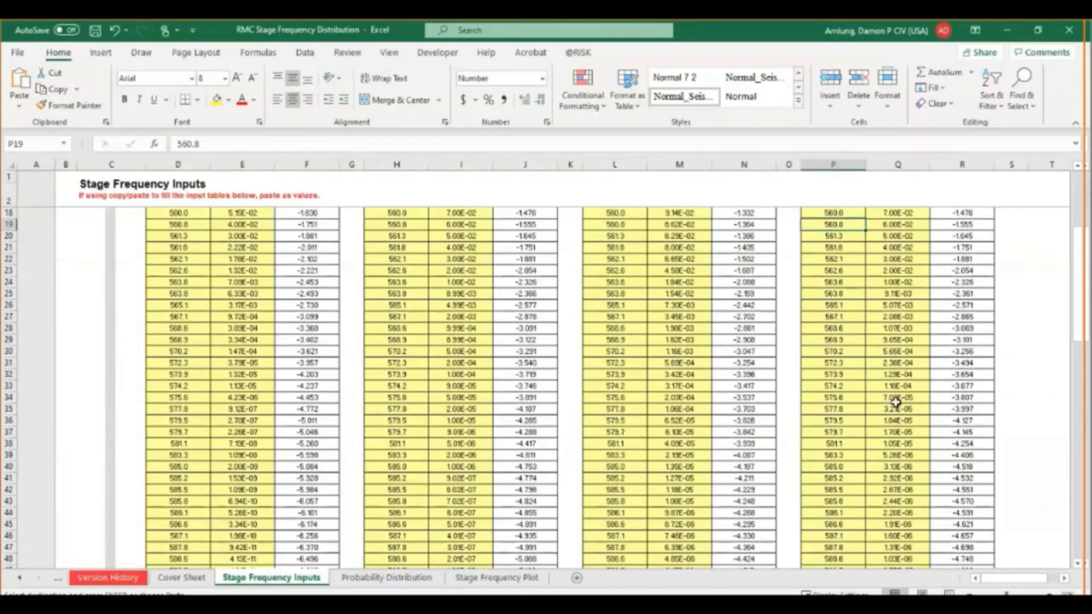
scroll(896, 401, down, 12)
scroll(890, 406, down, 1)
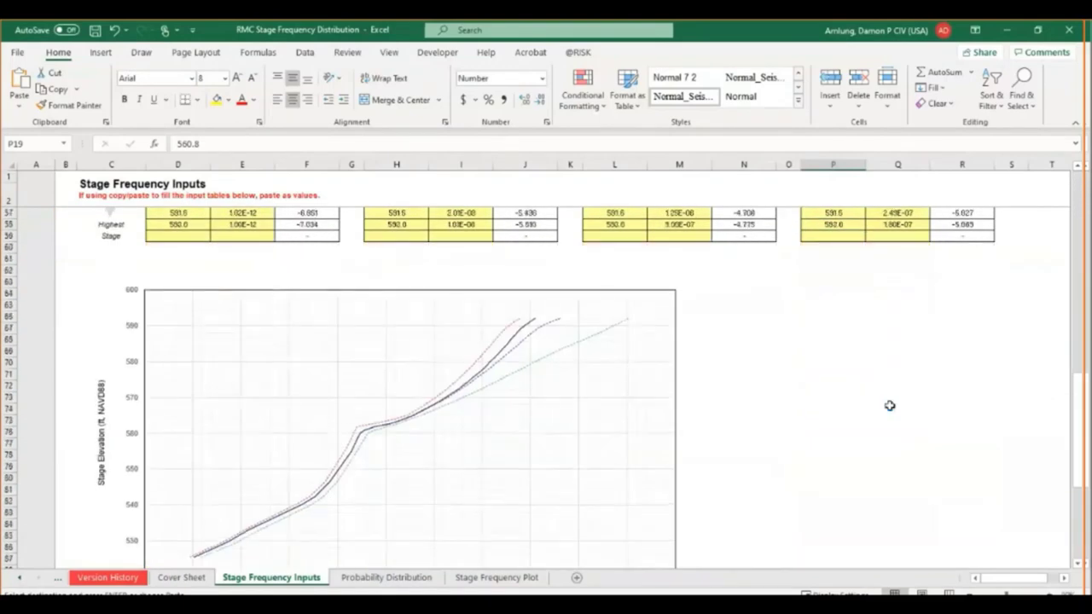
scroll(889, 406, down, 1)
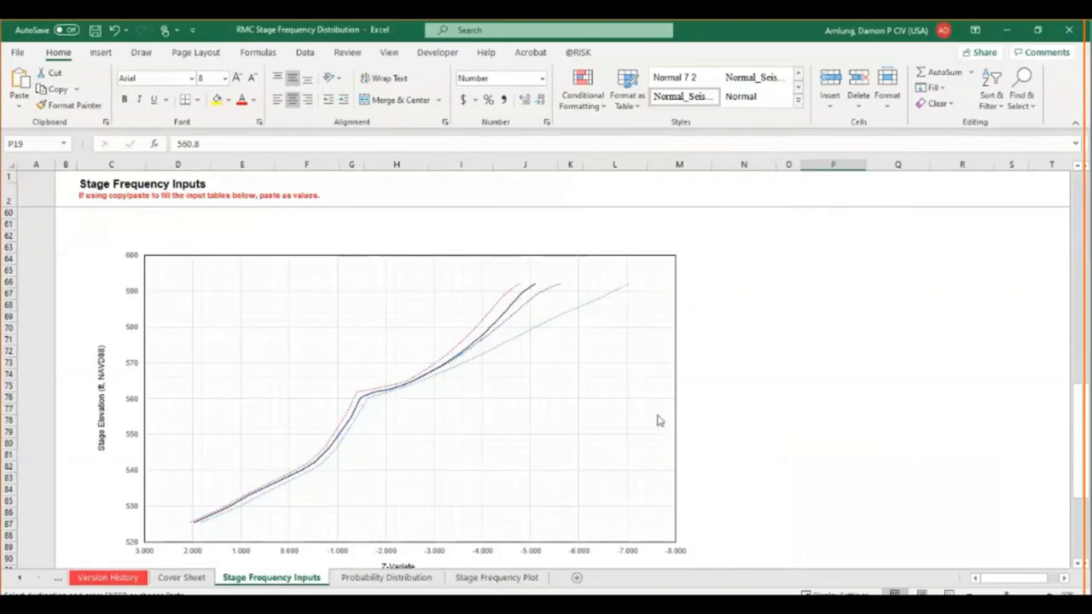
Compare the highest stage in row 58 across the four tables and with the ends of the plotted curves.
scroll(691, 398, up, 5)
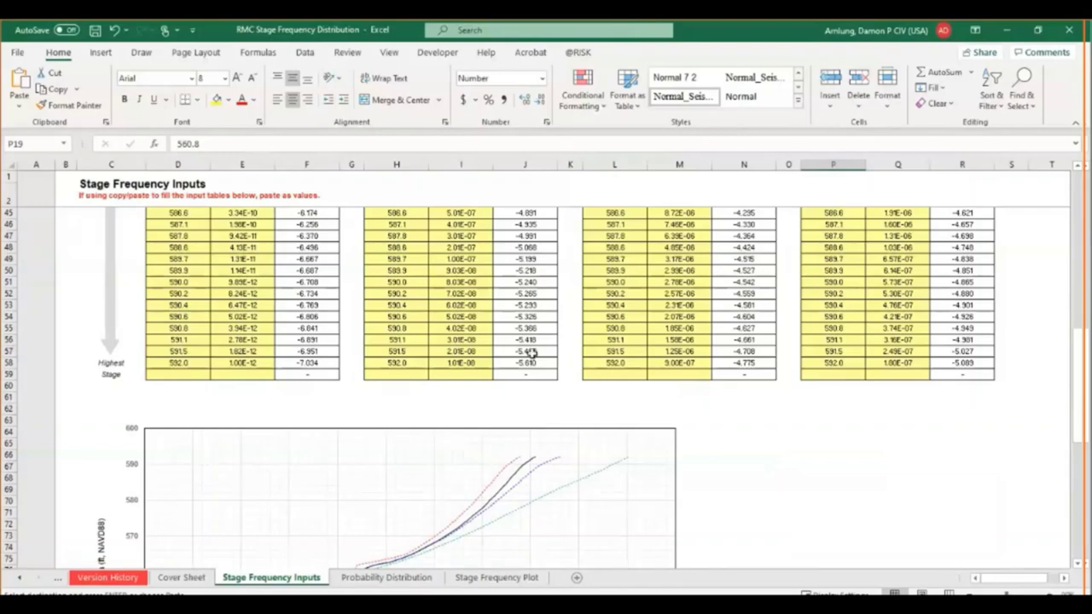
click(181, 363)
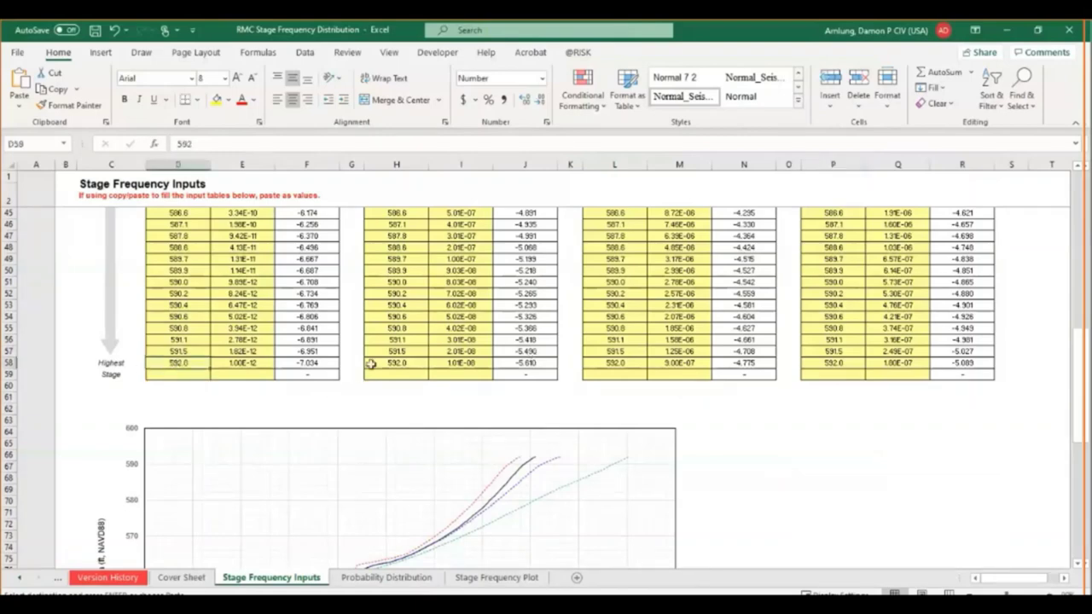
click(395, 363)
click(597, 362)
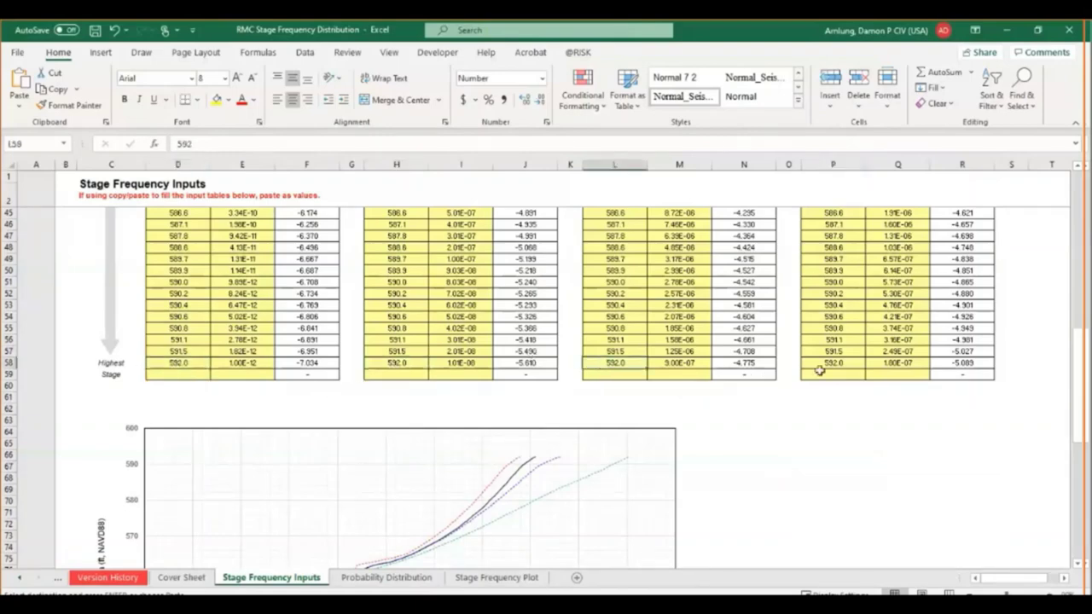
click(834, 362)
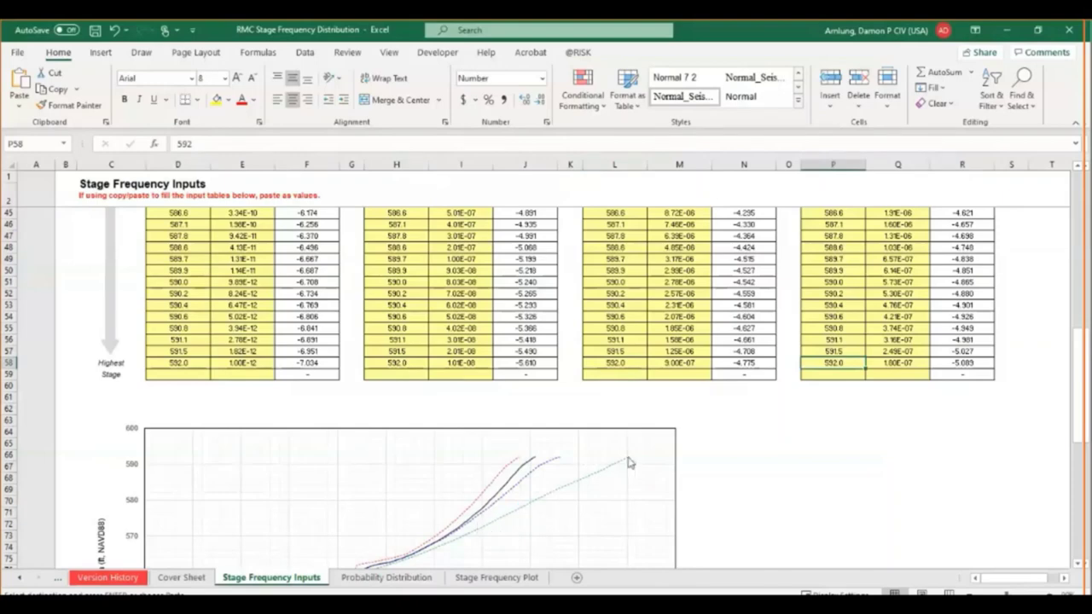
mouse_move(628, 461)
click(192, 363)
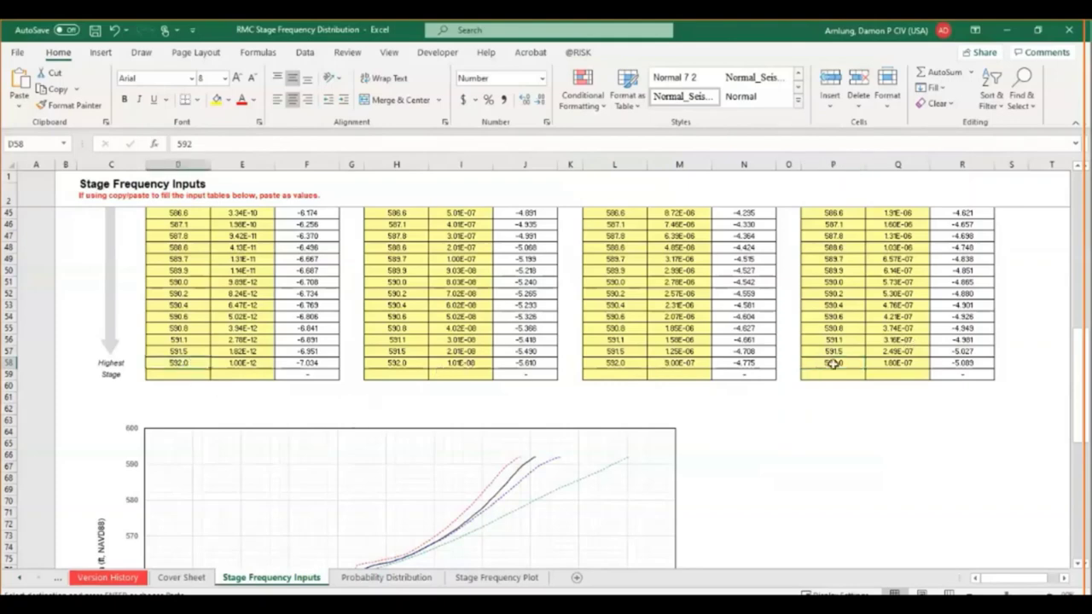
click(831, 363)
click(173, 365)
click(399, 364)
click(633, 369)
Set the highest stage in the Expected (Mean) table, cell P58, to 591.7 as a consistency test.
click(834, 368)
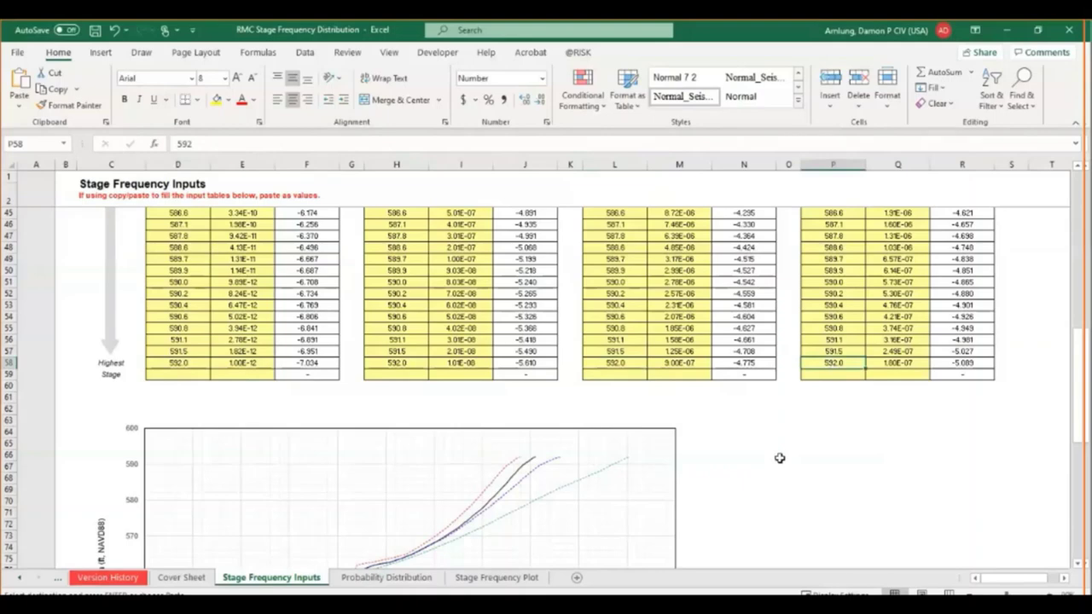
text(%91.7)
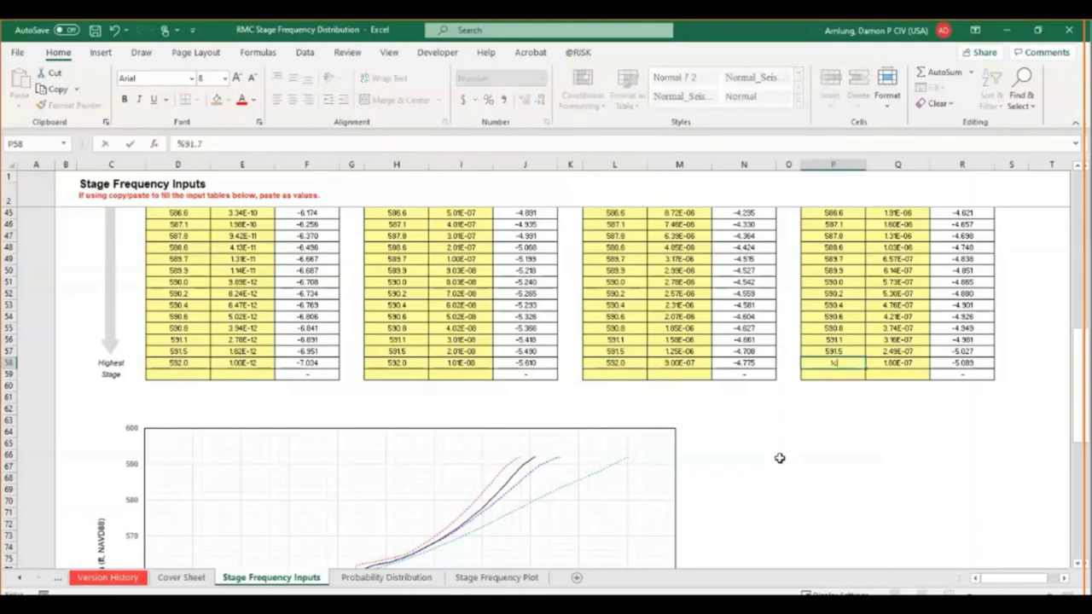
key(Return)
key(Up)
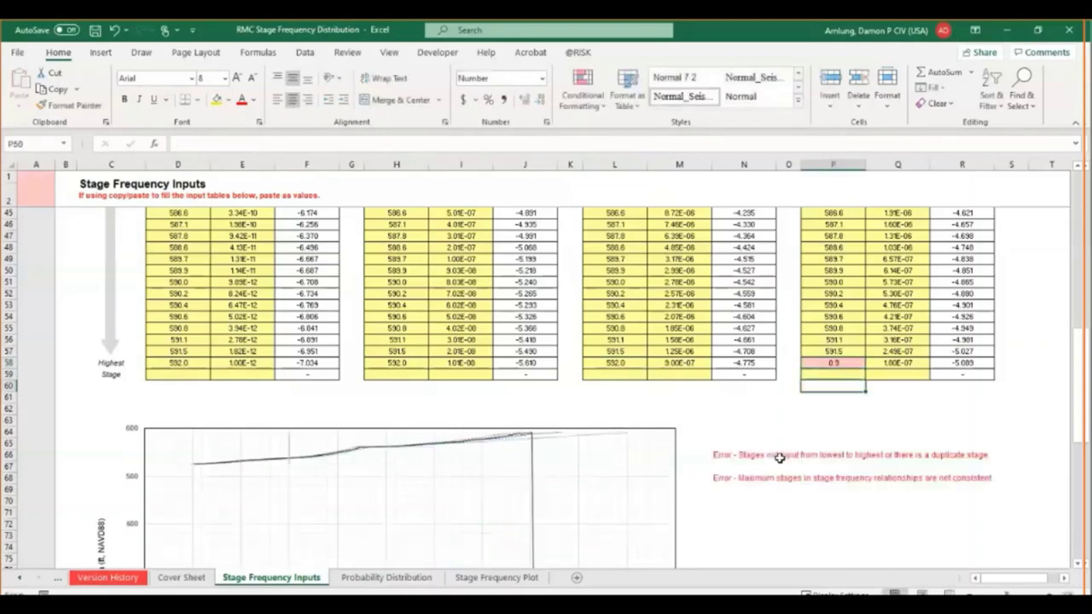
text(5)
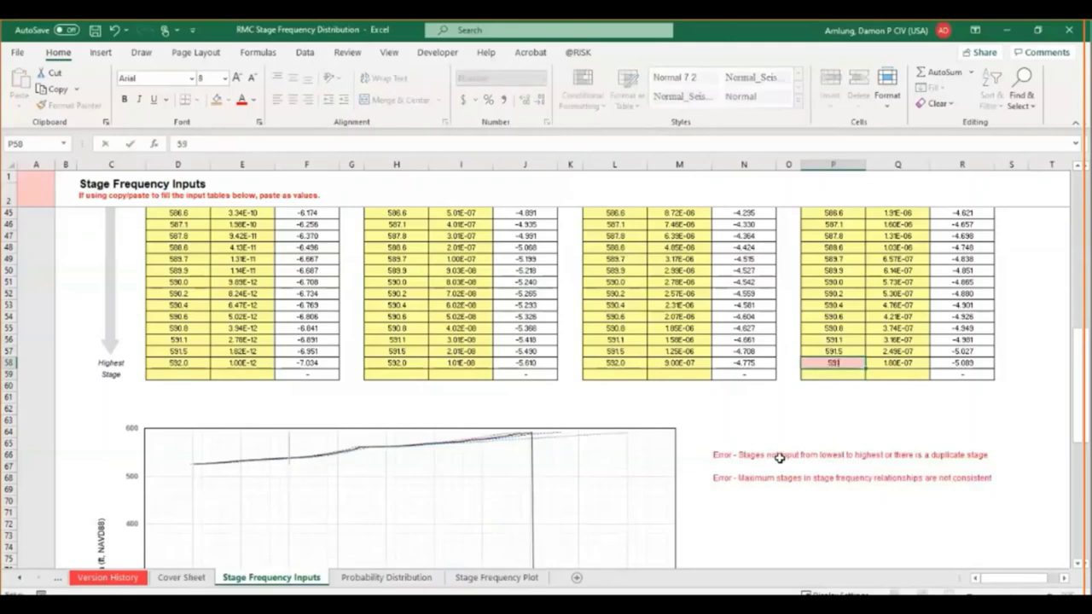
text(91.7)
key(Return)
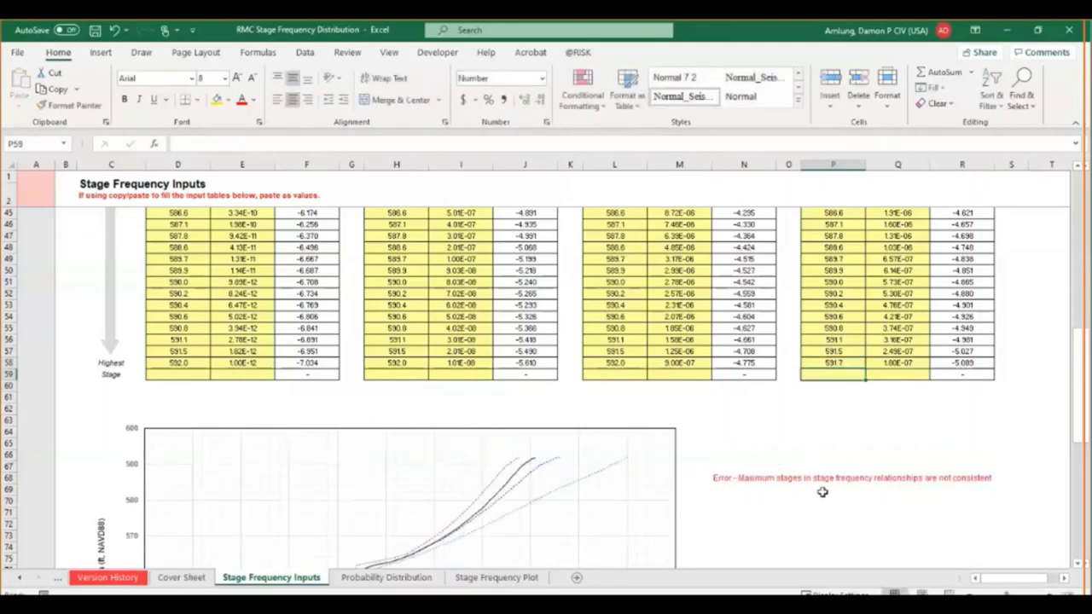
Restore the Expected (Mean) table's highest stage in P58 to 592.
click(825, 365)
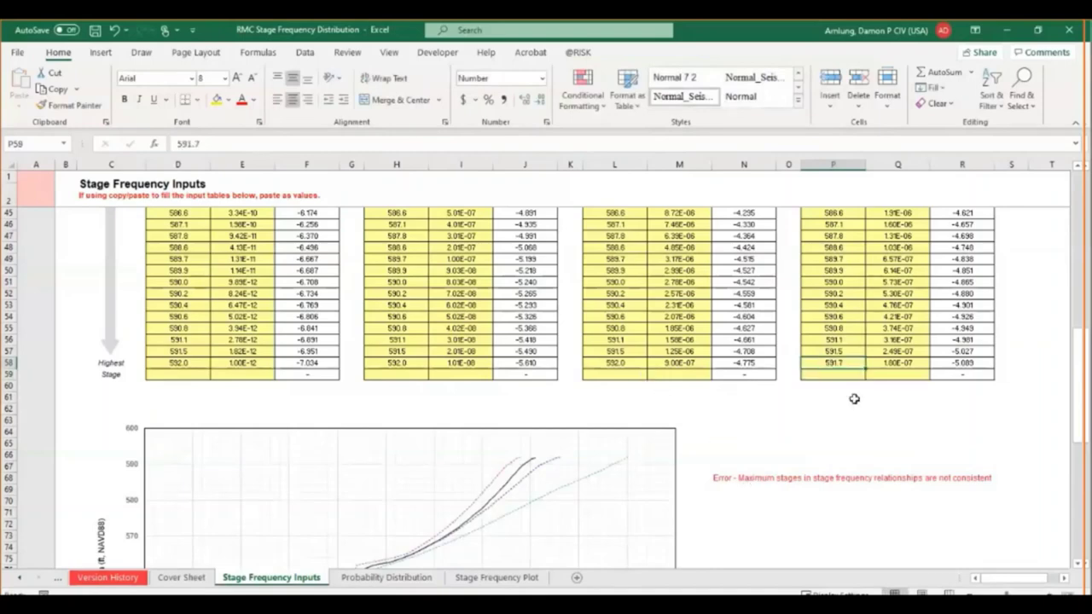
text(592)
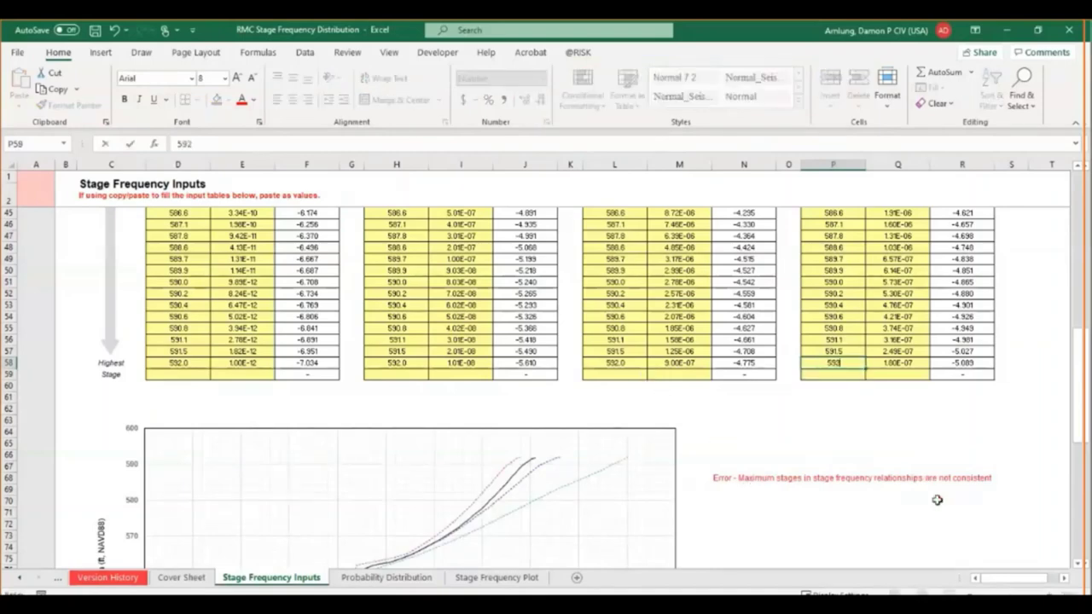
key(Up)
Try the duplicate stage 590.4 in cell P55 of the Expected (Mean) table, and undo that entry.
key(Up)
key(Up)
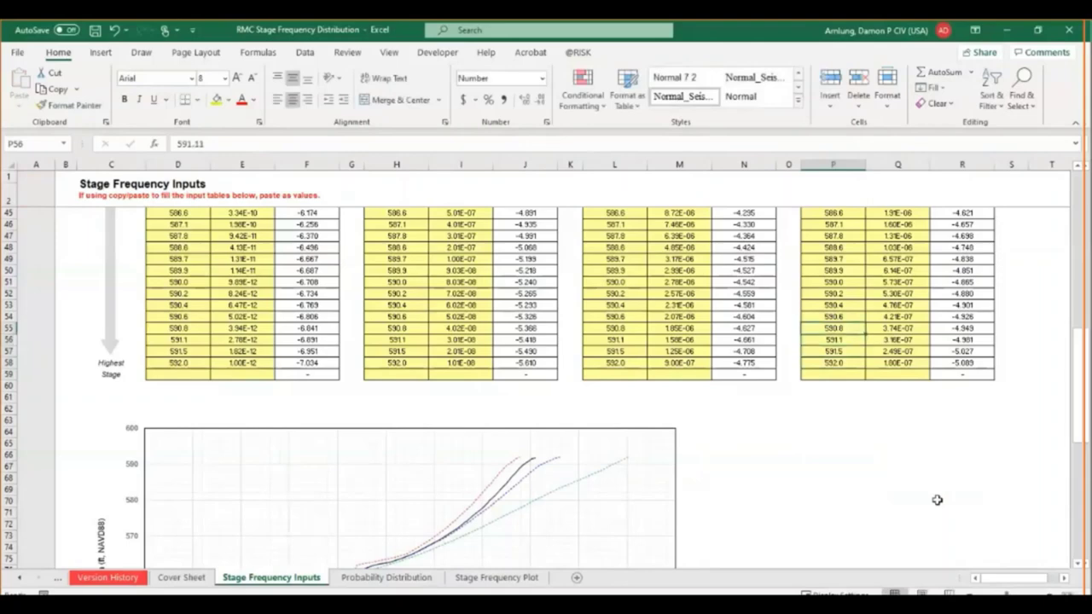
text(590)
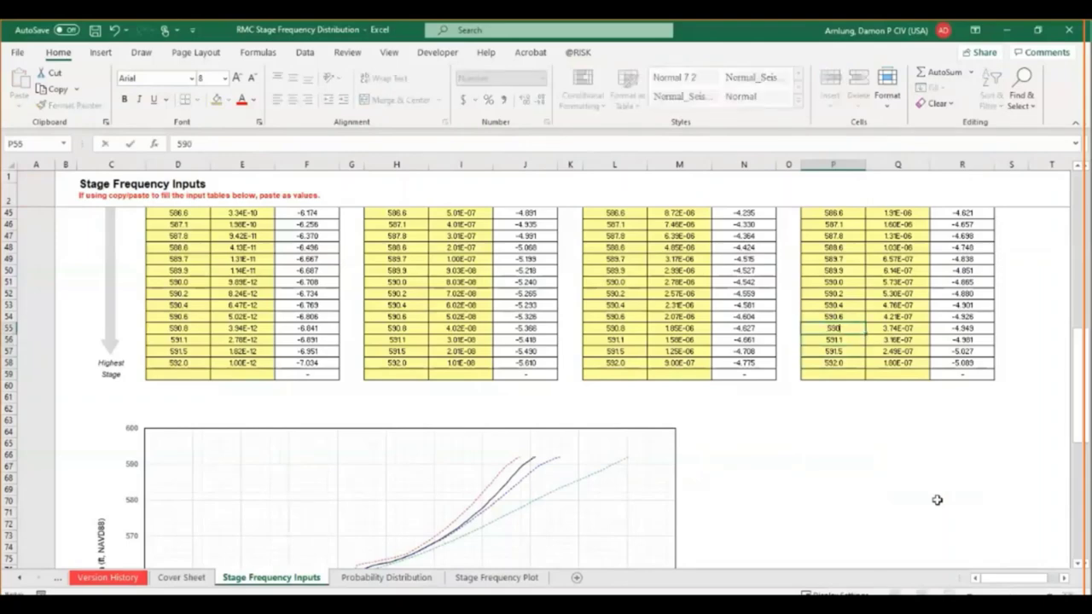
key(Return)
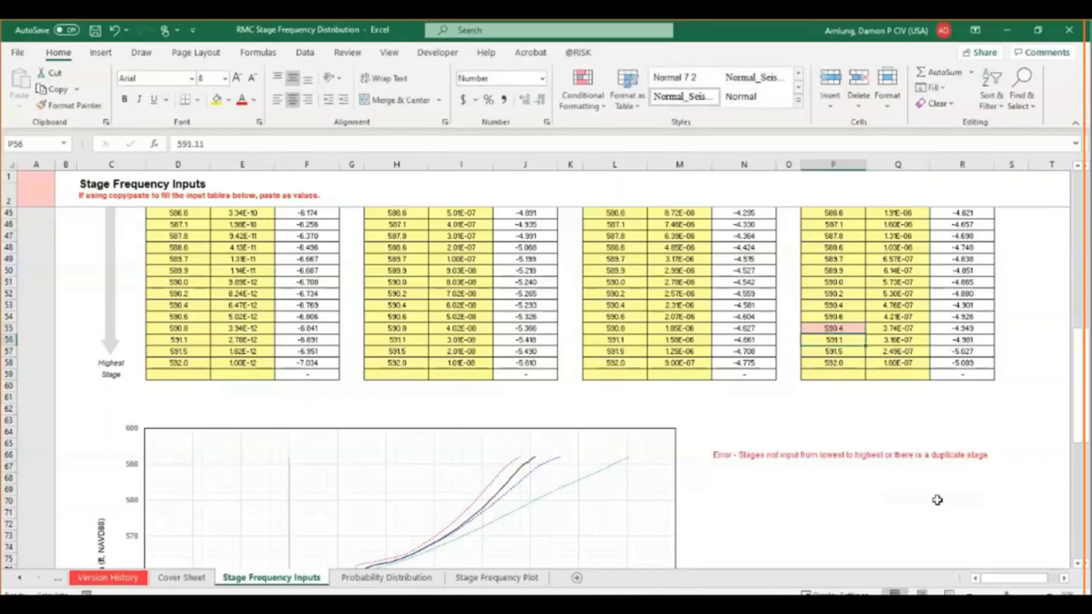
key(ctrl+z)
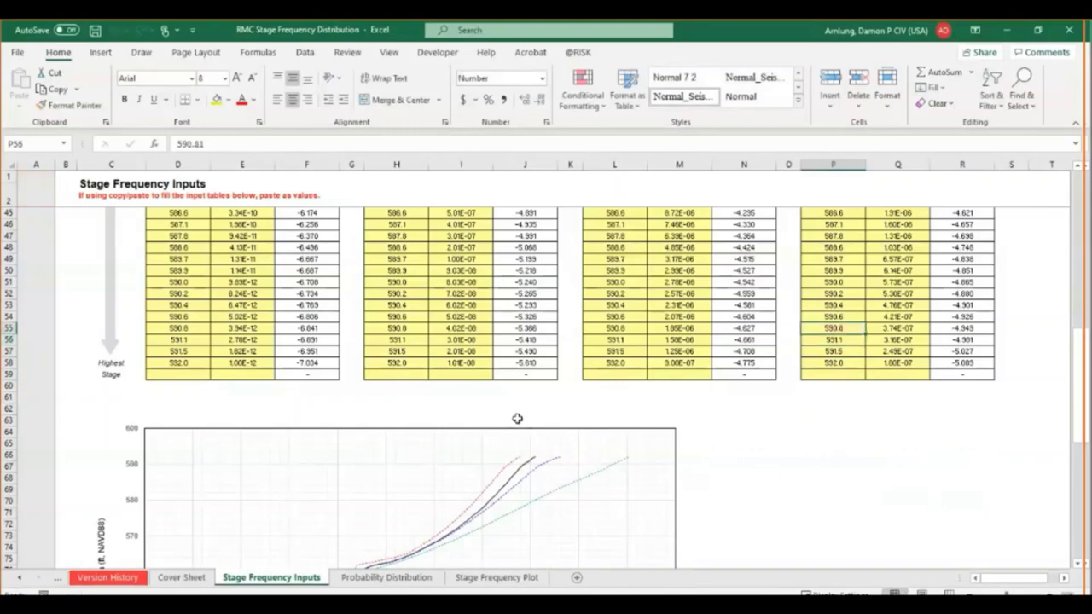
On the Probability Distribution sheet, choose Beta-Pert for the lowest stage in H8 and copy it down through H56.
scroll(517, 417, up, 10)
scroll(512, 417, up, 4)
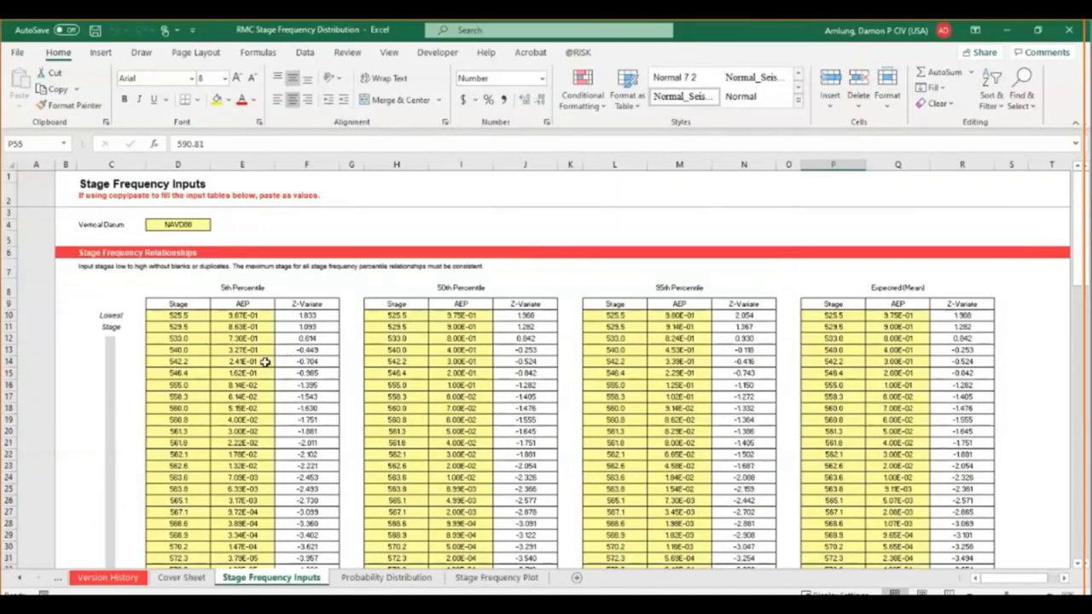
click(409, 579)
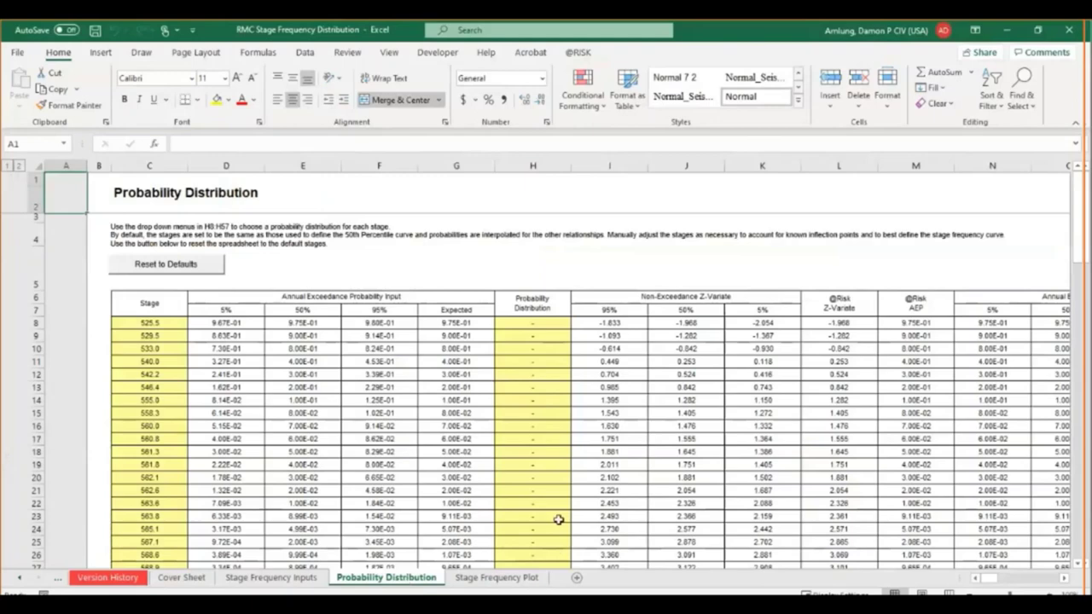
click(536, 325)
click(576, 325)
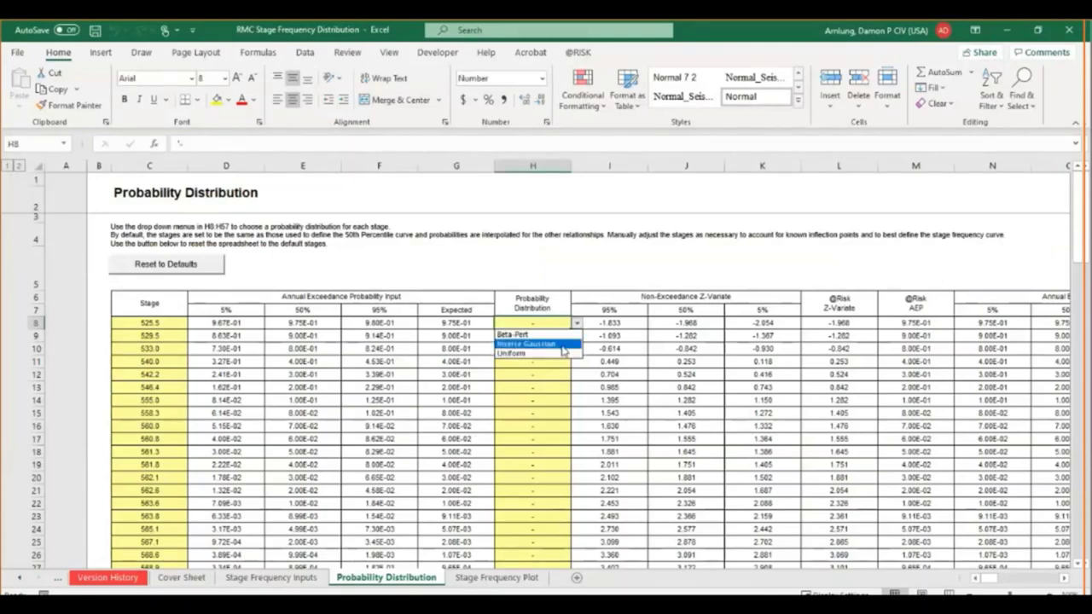
click(524, 335)
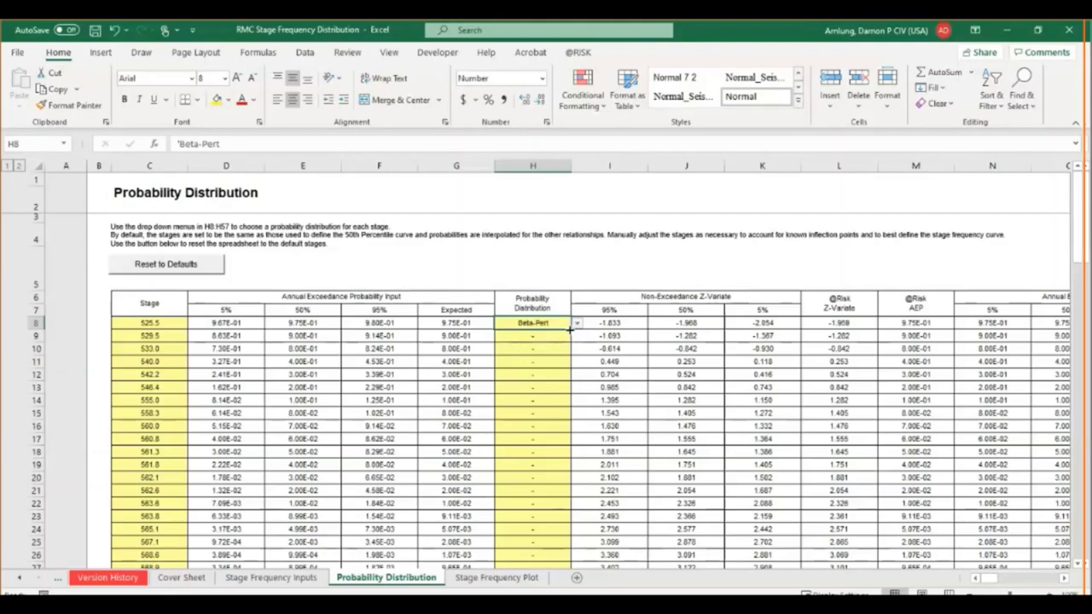
drag(570, 330, 559, 534)
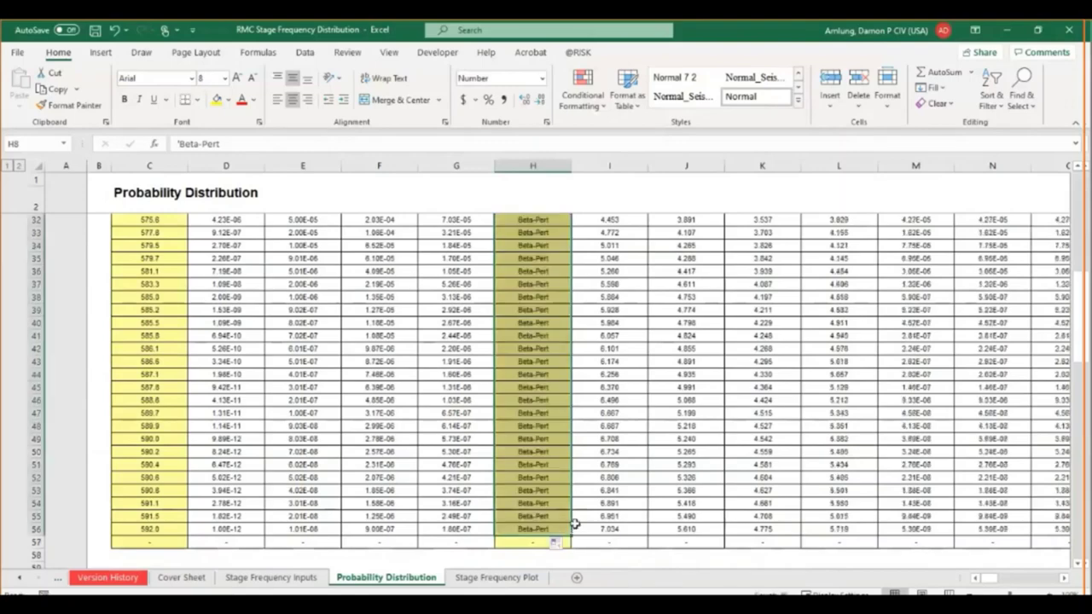
scroll(559, 456, up, 5)
scroll(563, 453, up, 5)
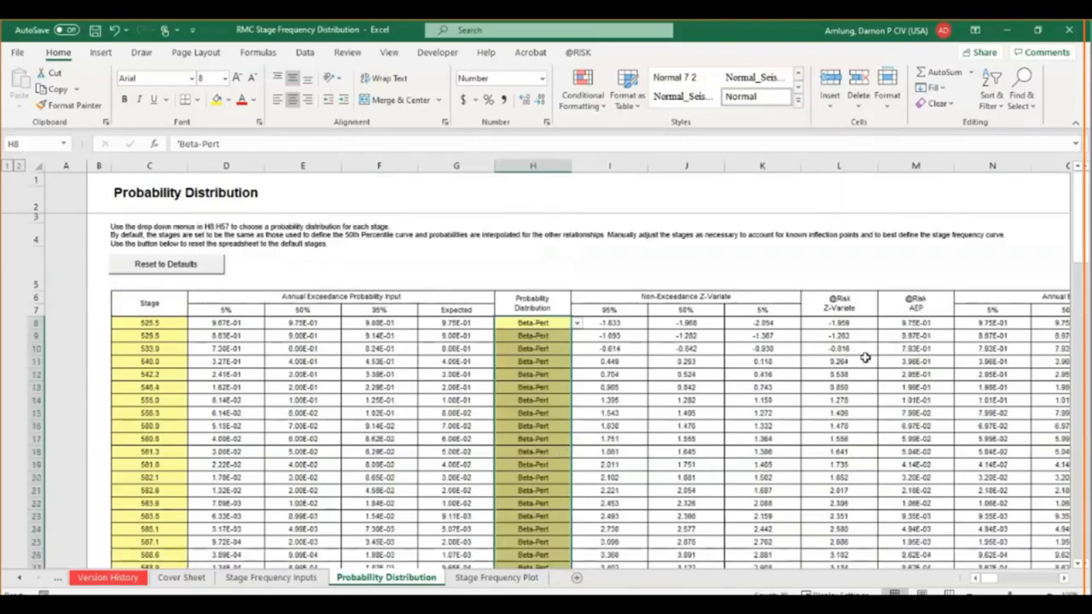
drag(874, 305, 909, 415)
click(923, 362)
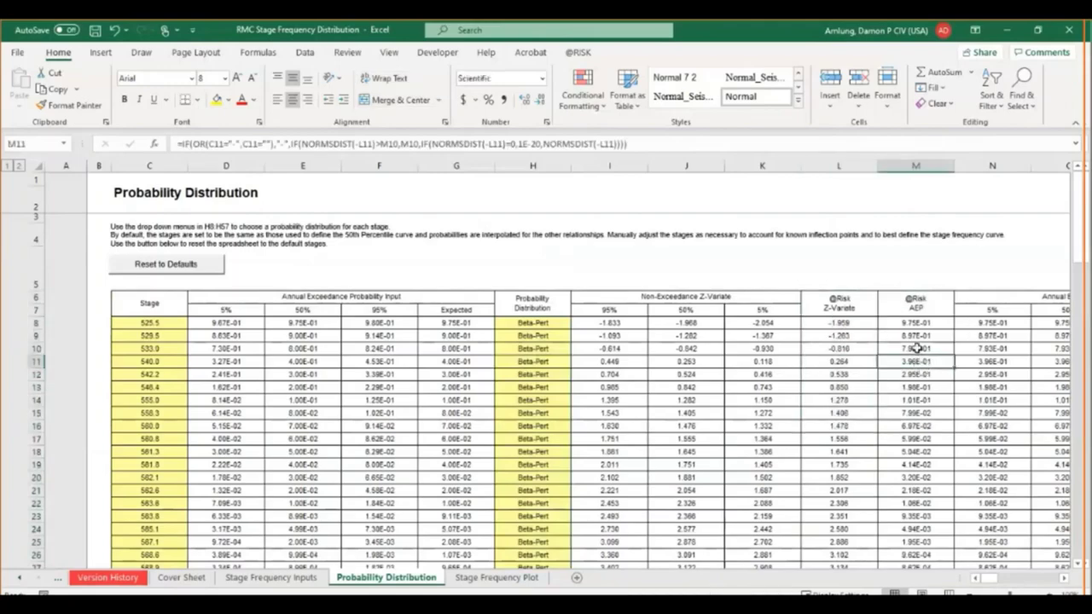
scroll(916, 348, down, 1)
scroll(916, 348, down, 1)
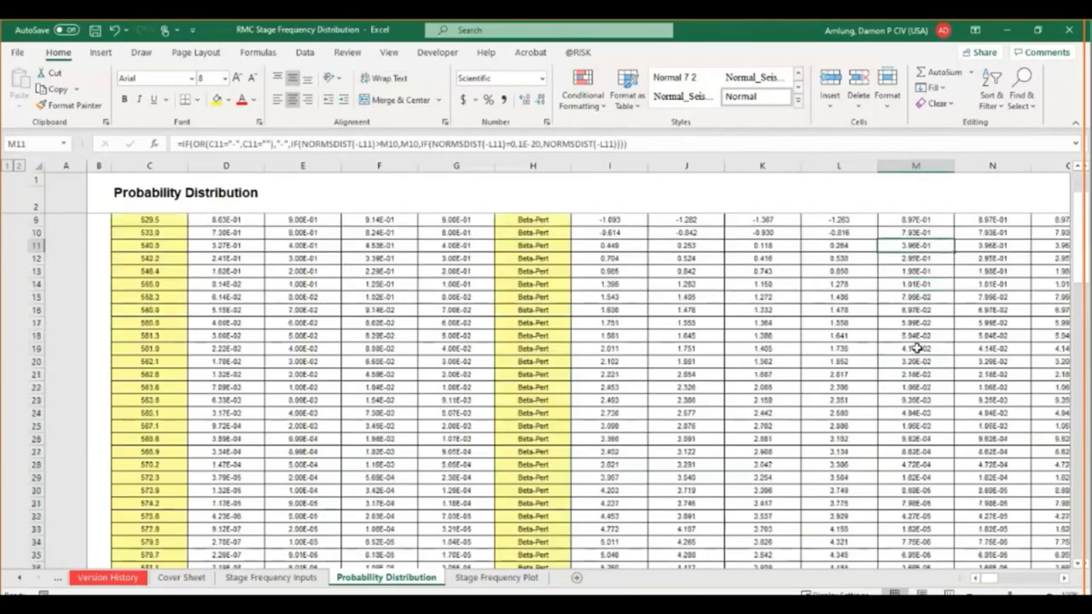
scroll(916, 348, down, 8)
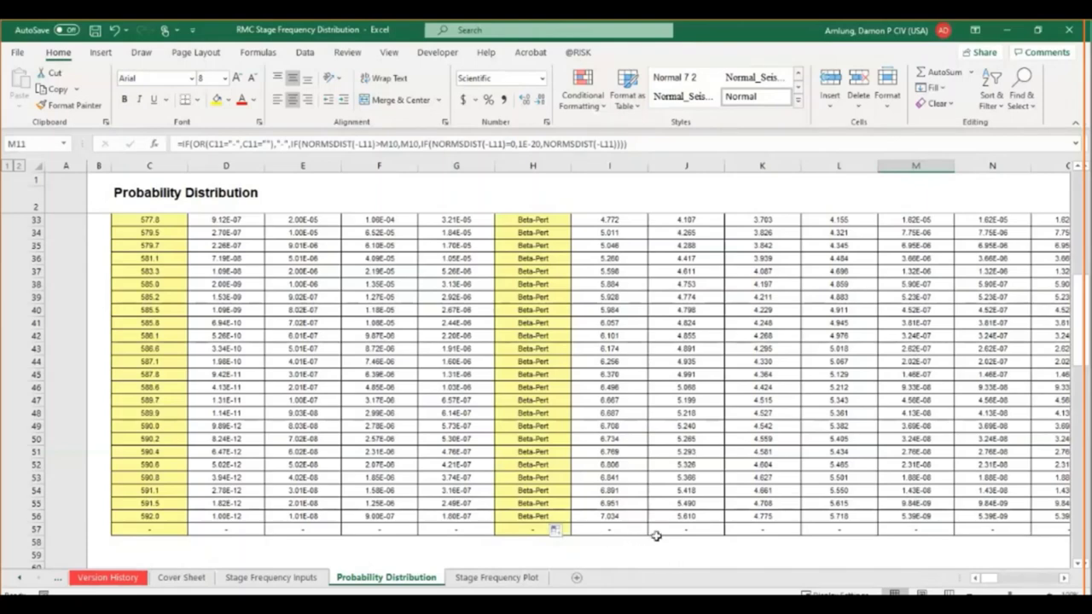
Check the alternative distributions, such as Inverse Gaussian, offered for the highest stage in cell H56.
click(533, 517)
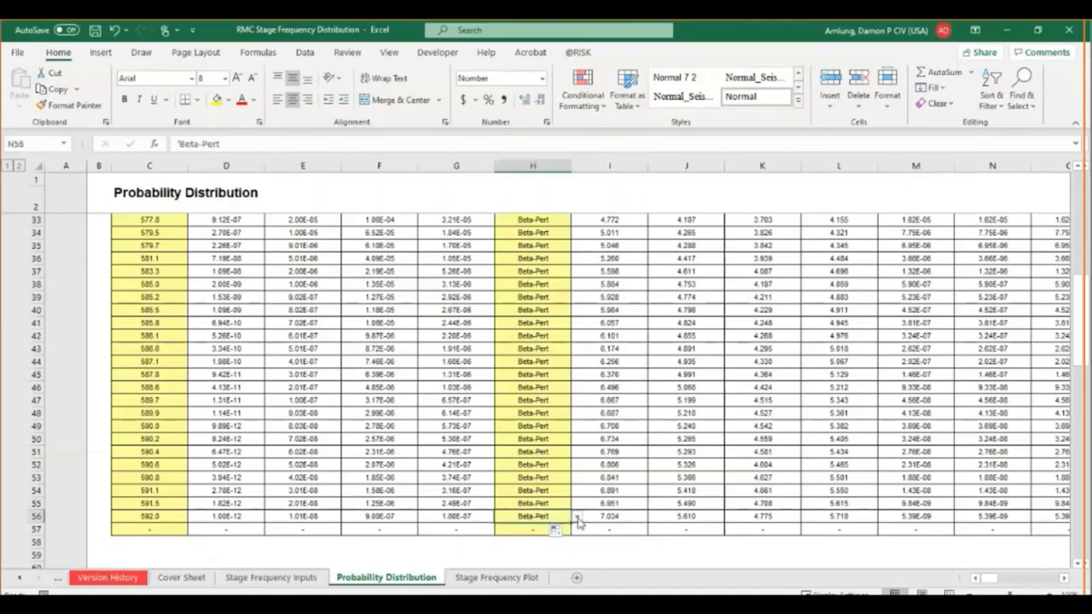
click(577, 517)
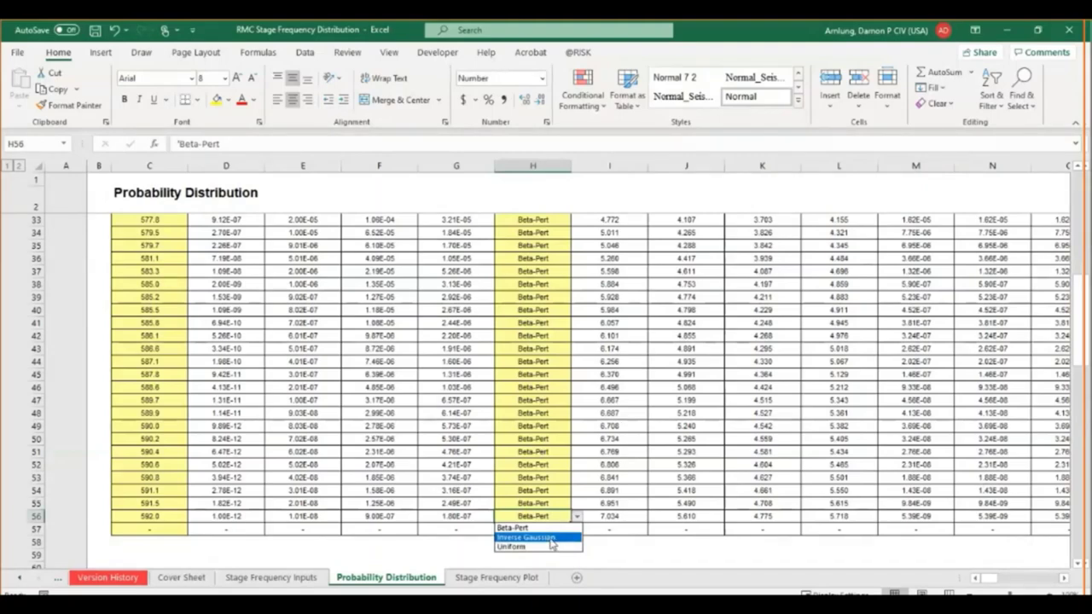
click(538, 537)
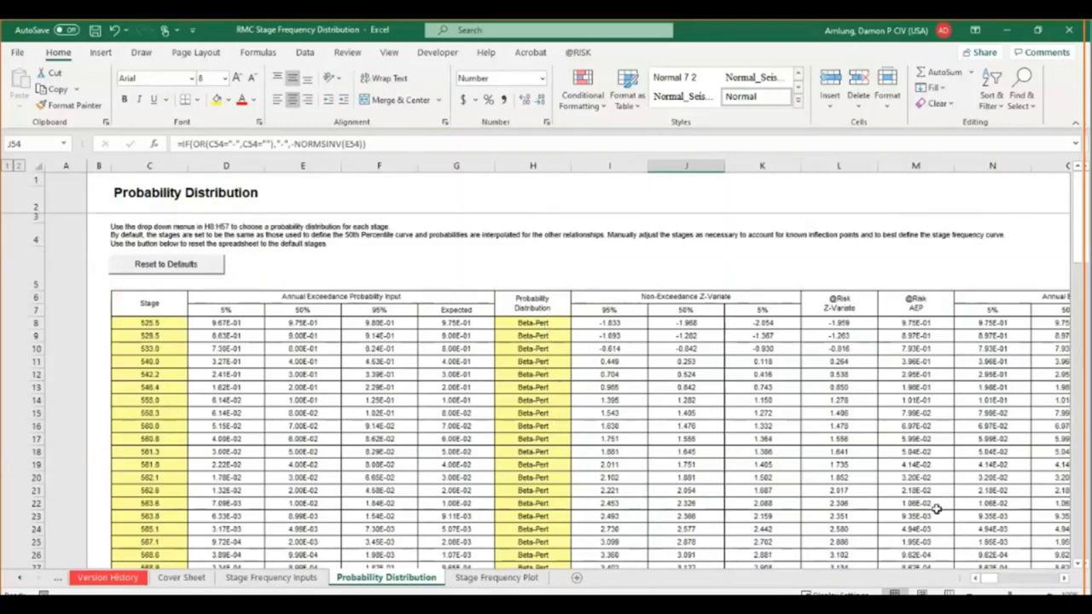
click(577, 52)
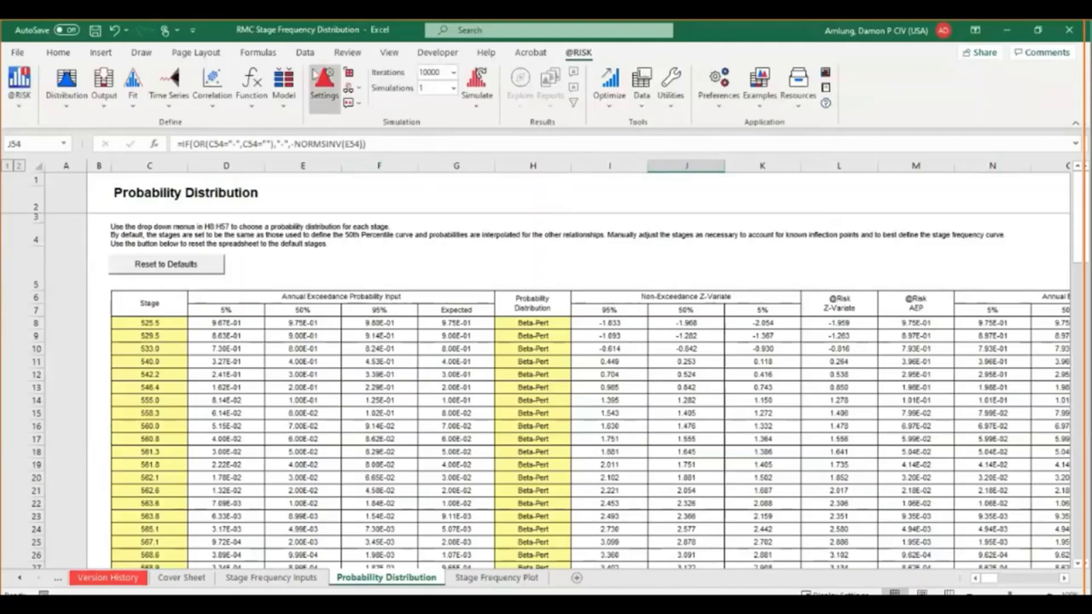
click(325, 85)
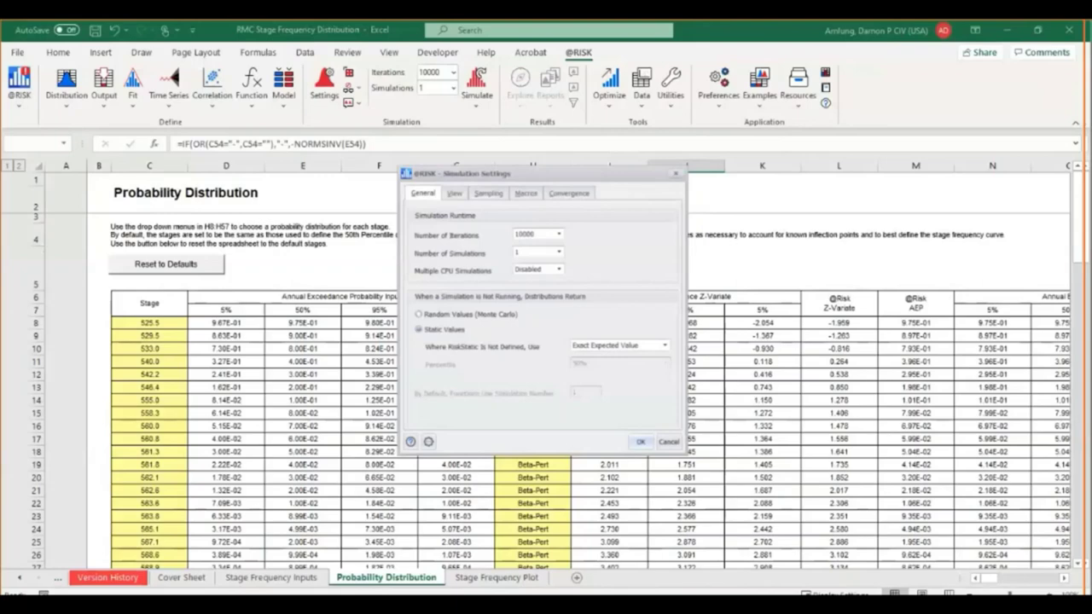
click(489, 196)
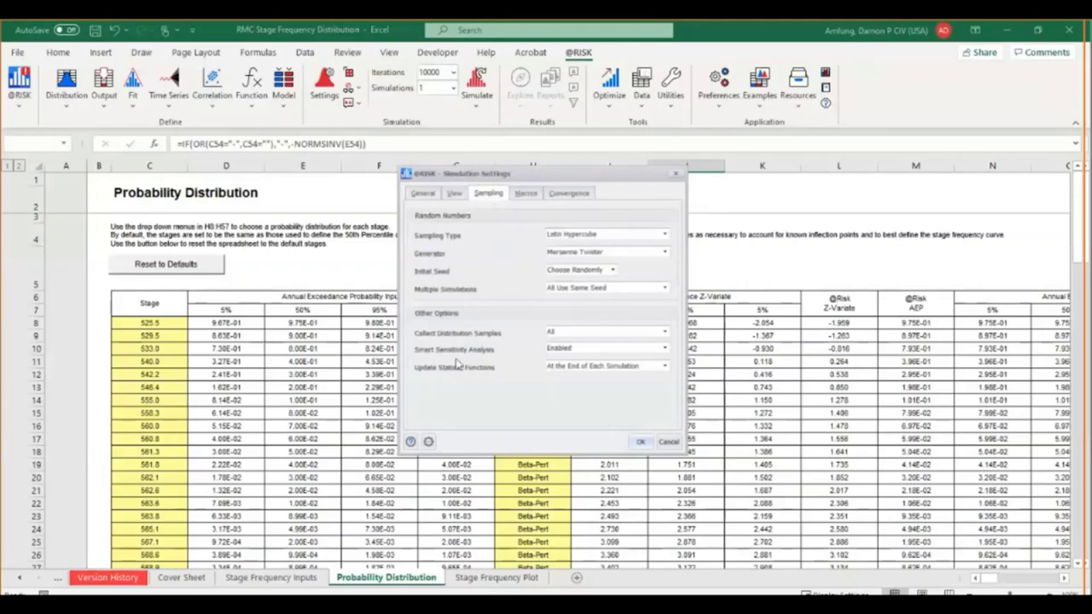
click(664, 349)
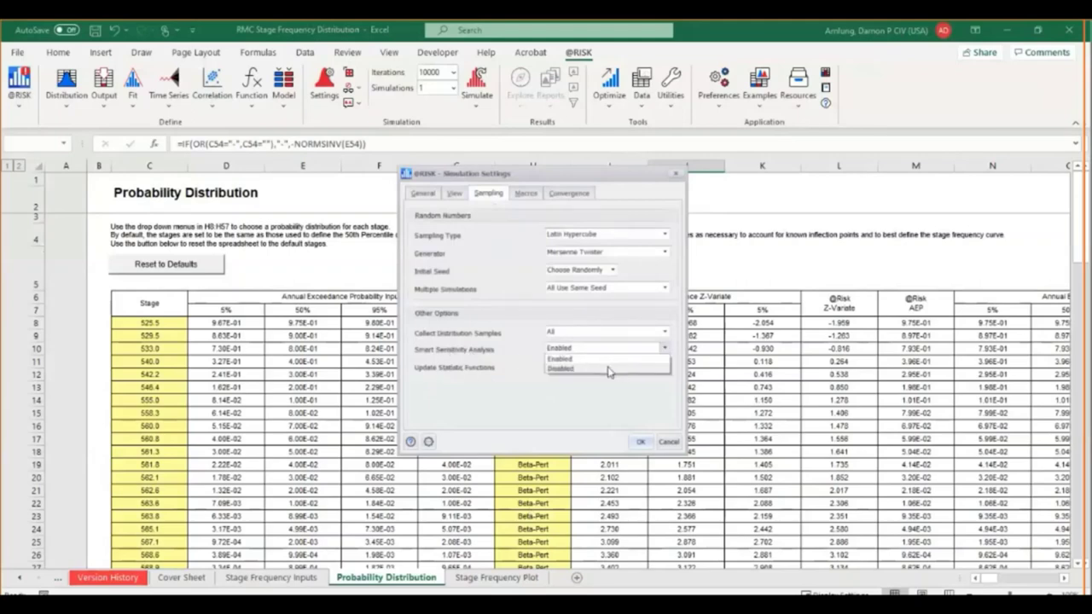
click(607, 370)
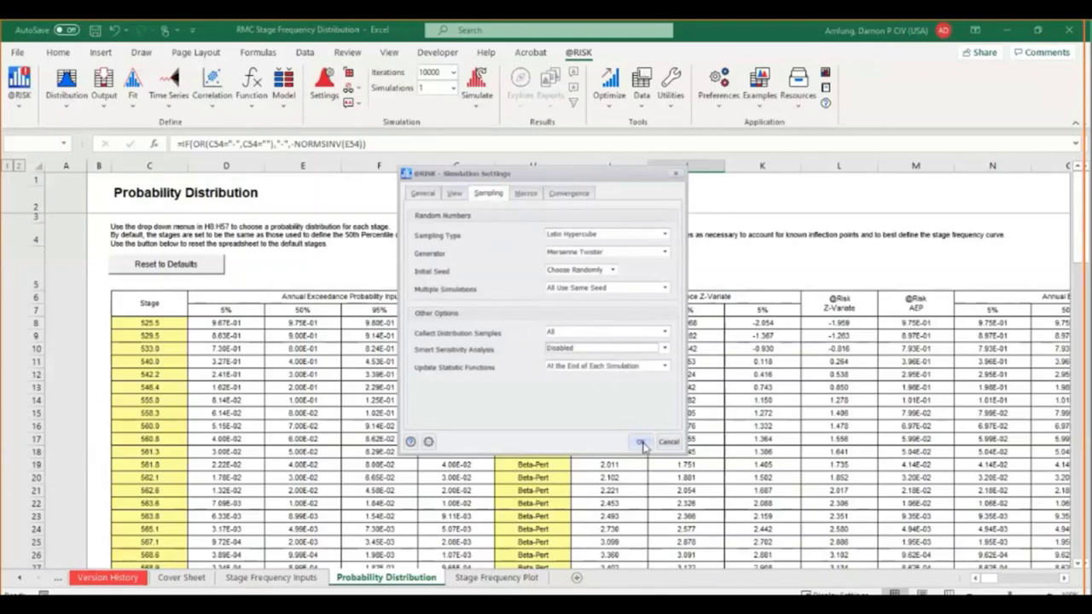
click(641, 443)
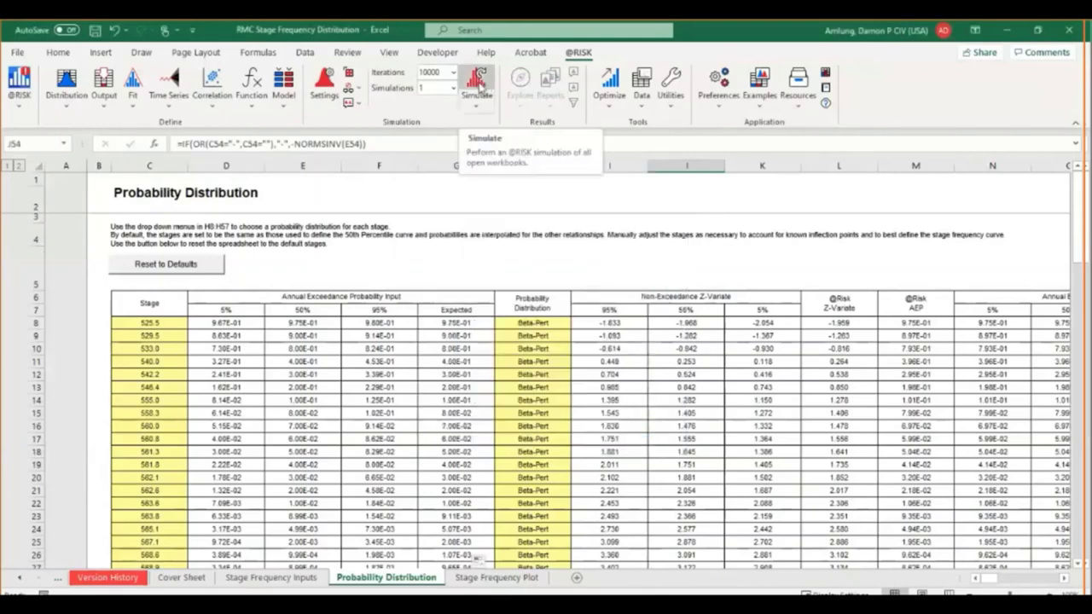
click(478, 80)
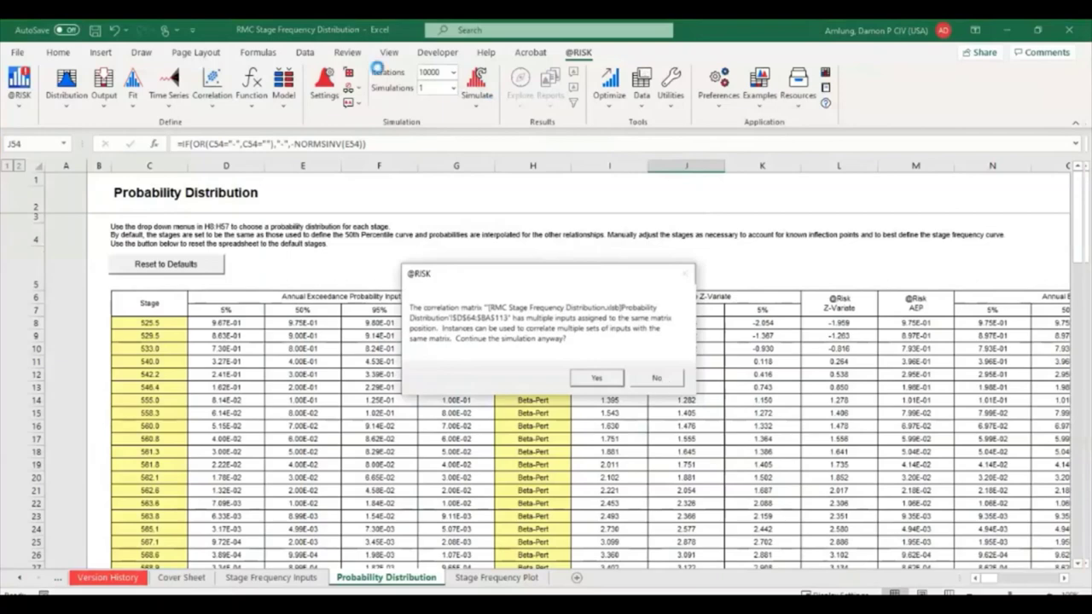
click(605, 379)
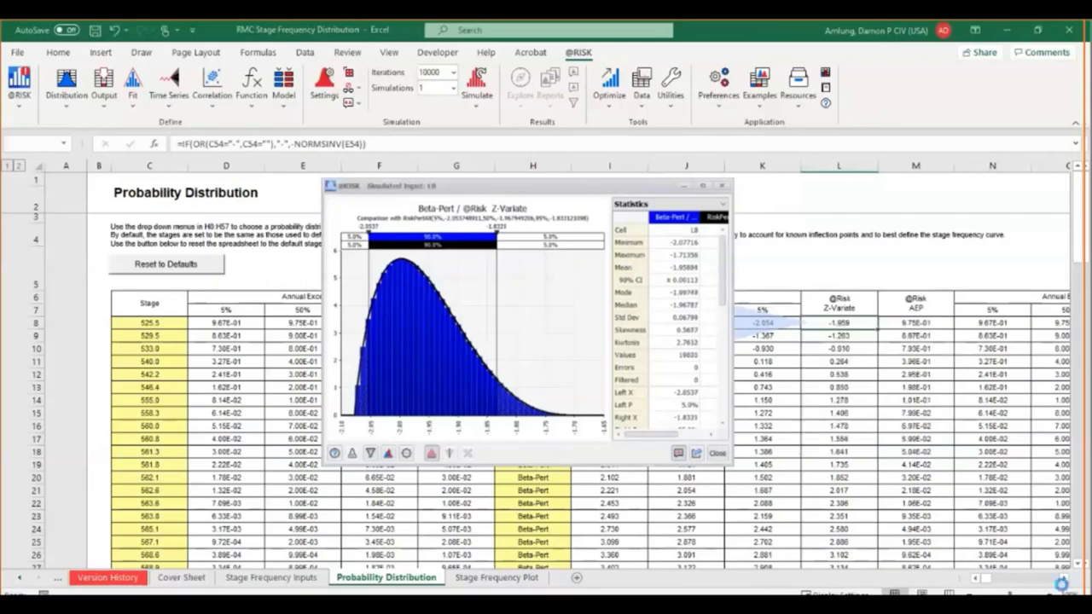
click(717, 453)
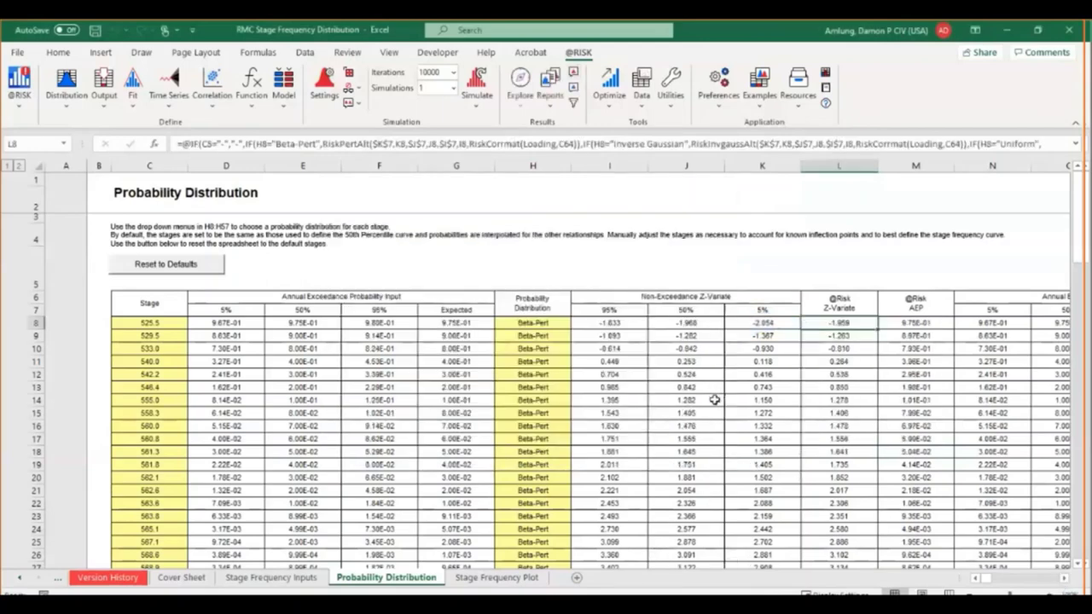
Review the Expected values of the Annual Exceedance Probability Output down column Q.
scroll(710, 405, down, 1)
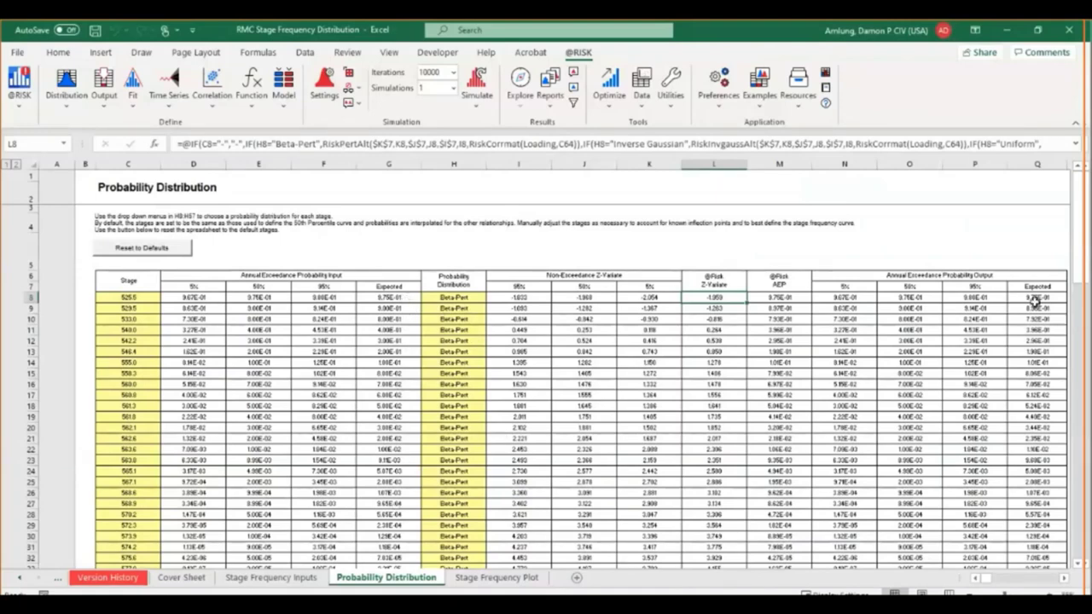
drag(1033, 300, 1036, 553)
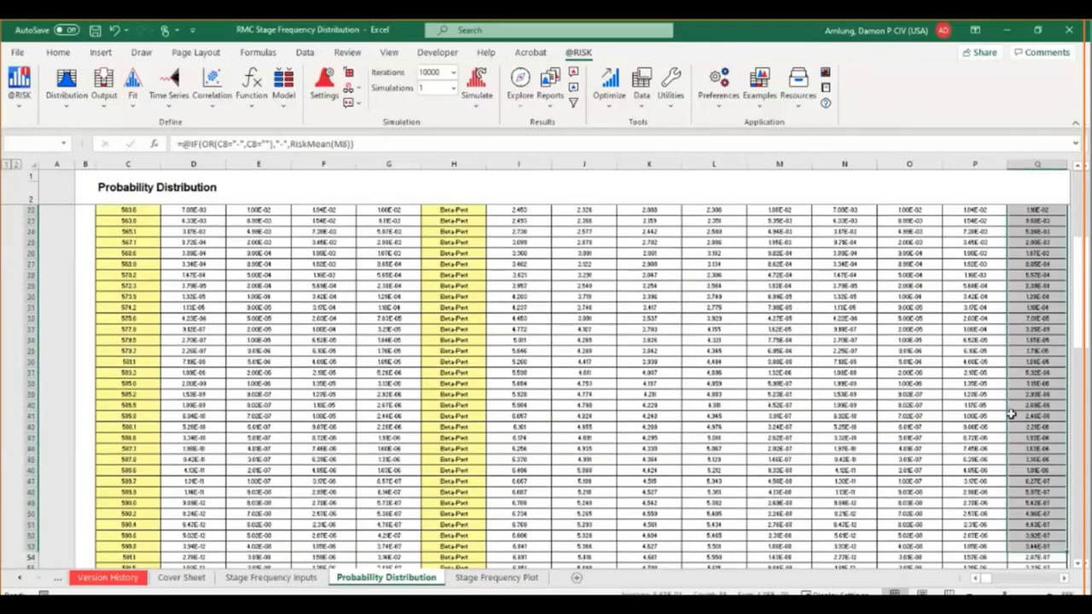
drag(1011, 414, 1010, 414)
scroll(1010, 414, up, 7)
Compare the Expected output in Q10 with the Expected input in G10 for stage 533.0.
click(1038, 318)
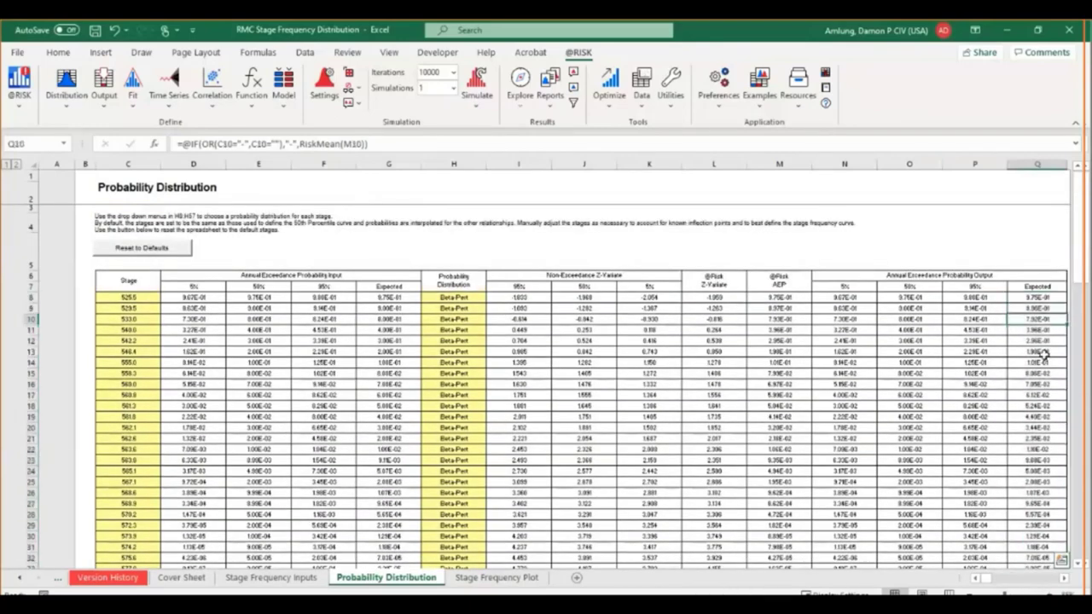
click(395, 322)
key(ctrl+shift+Right)
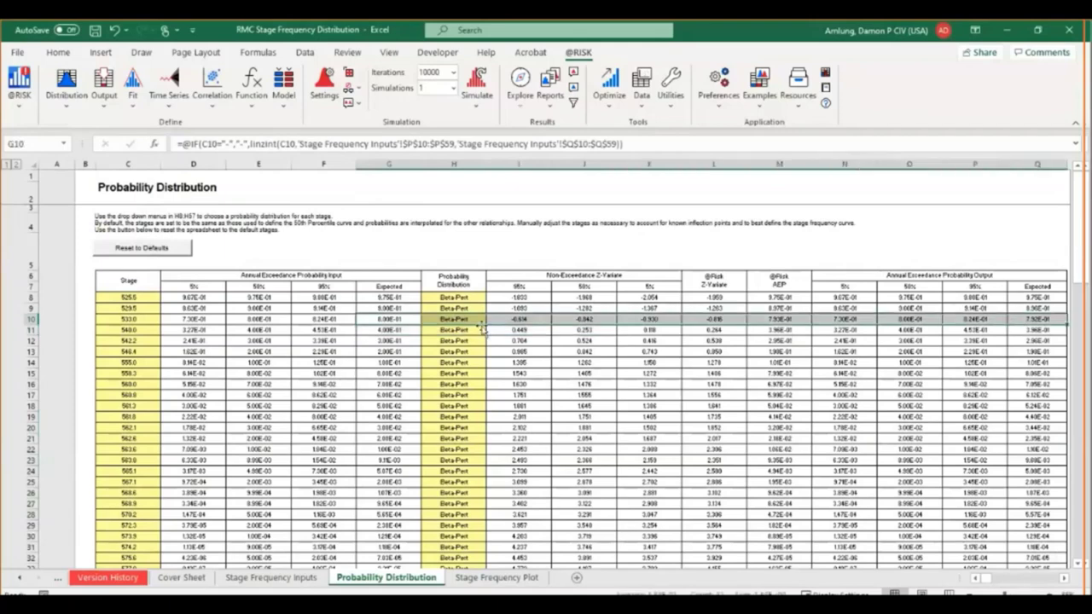
click(395, 322)
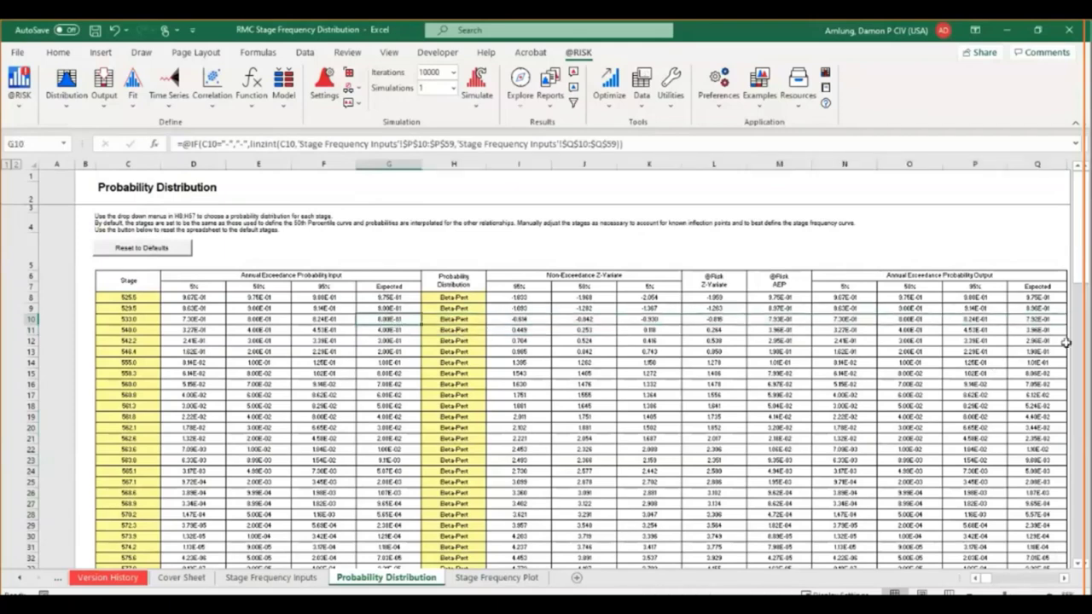
click(1039, 319)
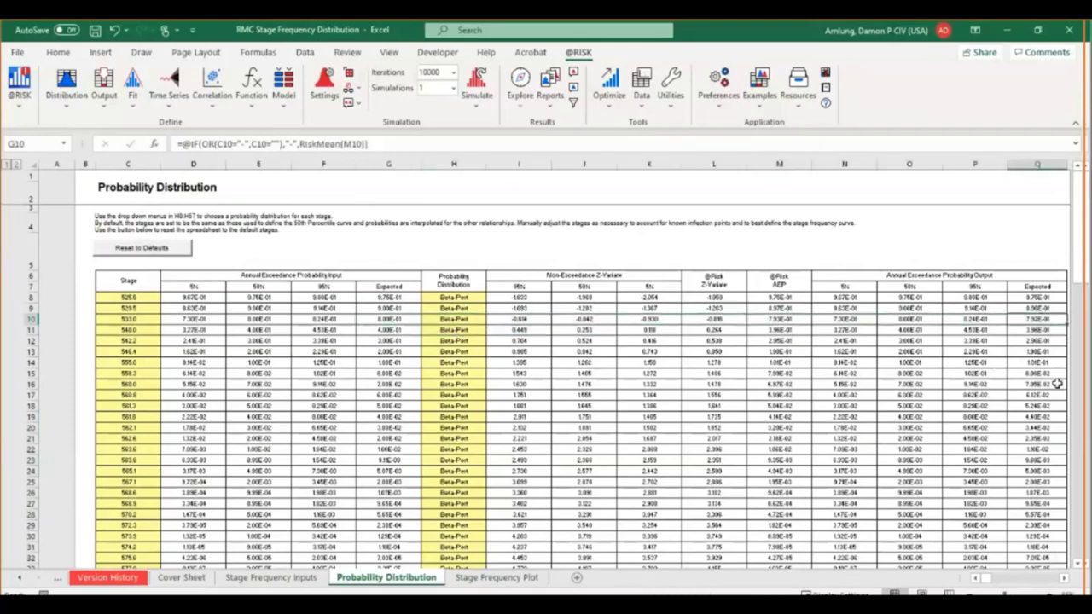
Compare the Expected output in Q47 with the Expected input in G47 for stage 589.7.
scroll(1051, 415, down, 6)
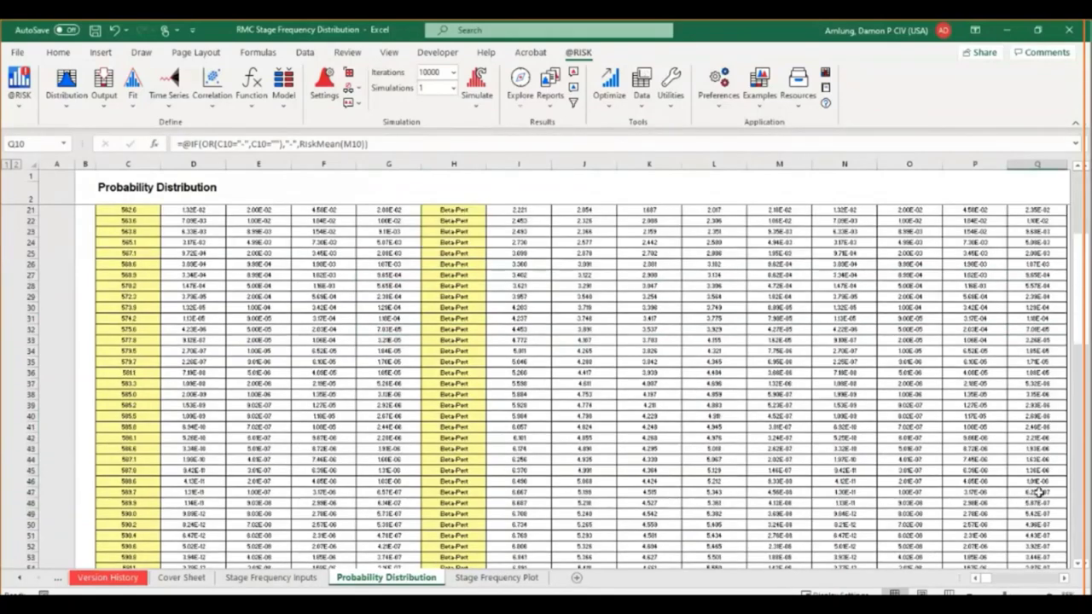
click(1037, 493)
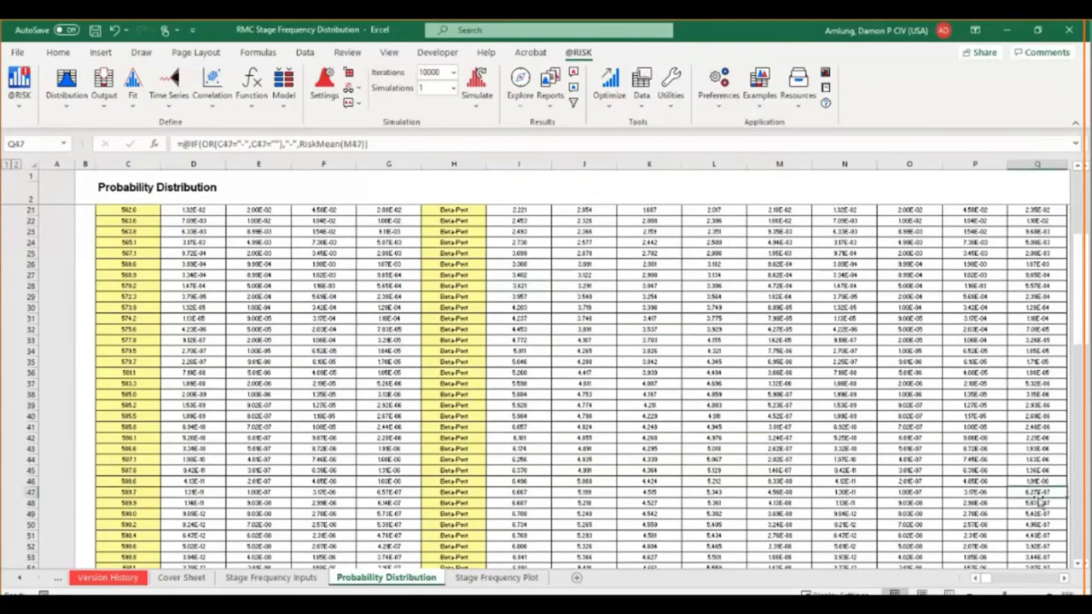
click(401, 492)
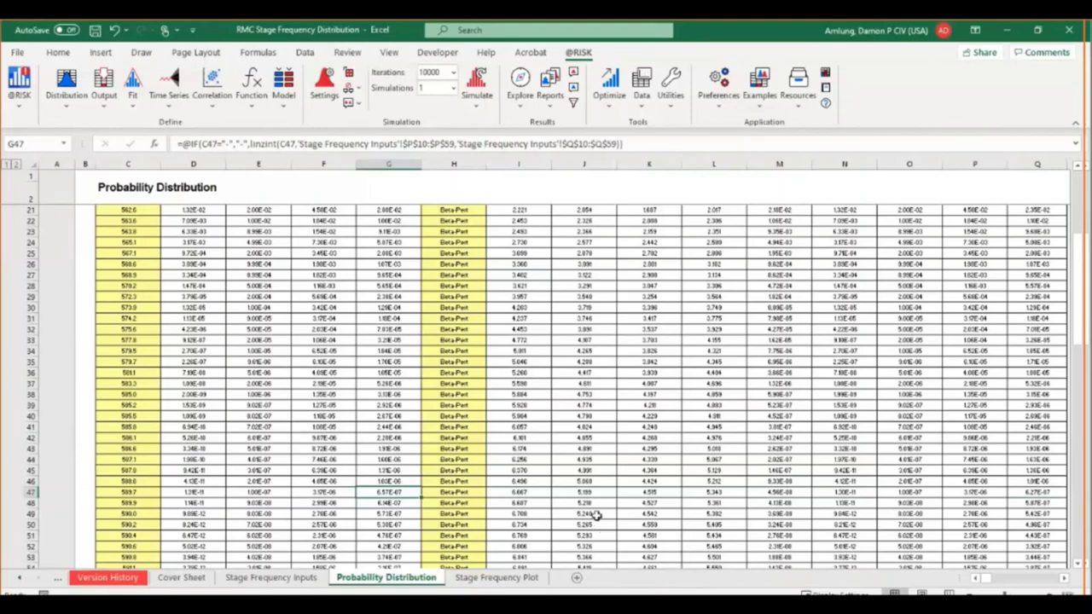
Examine the Stage Frequency Plot to compare the input curves with the simulated output points.
scroll(510, 429, up, 7)
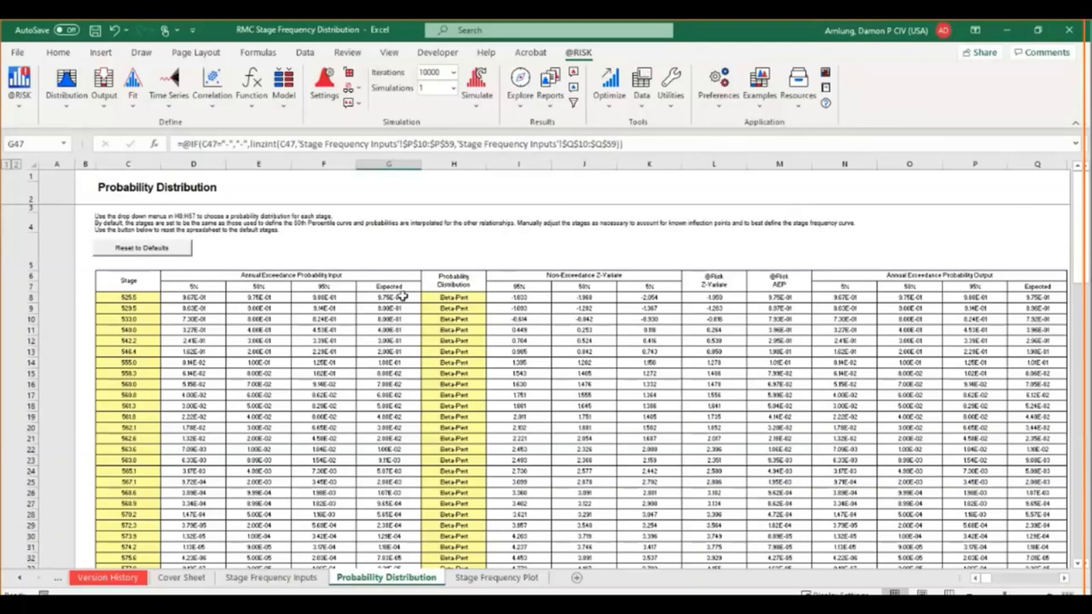
click(501, 577)
scroll(541, 475, down, 2)
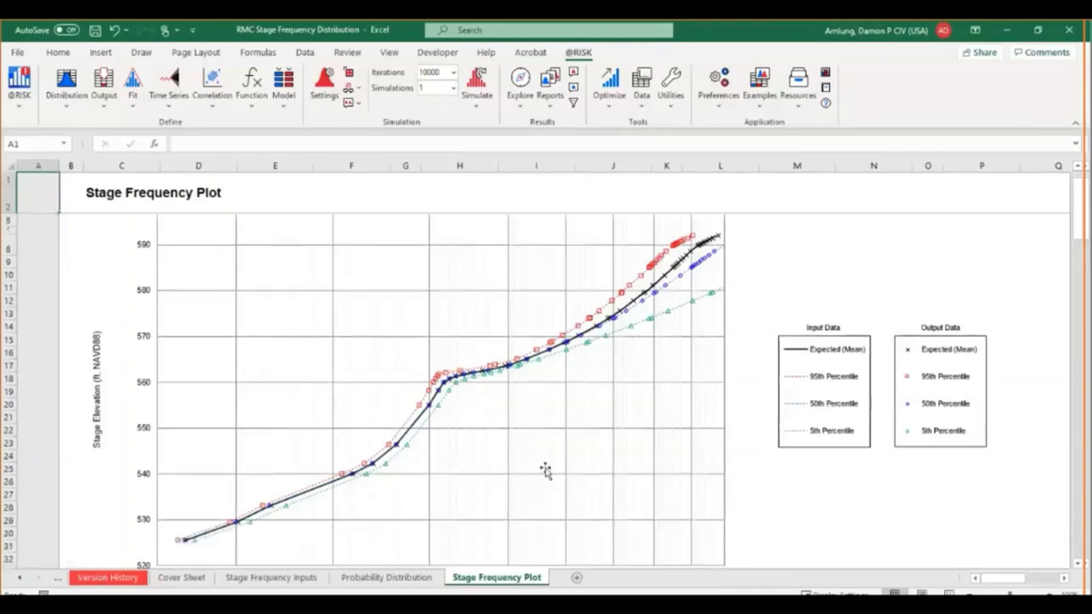
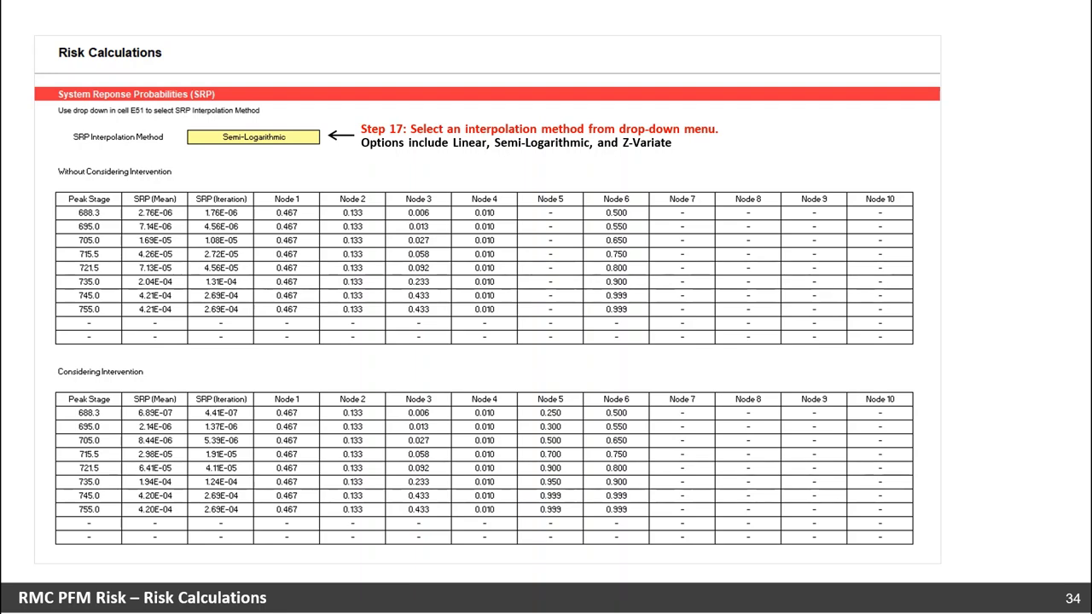
key(Right)
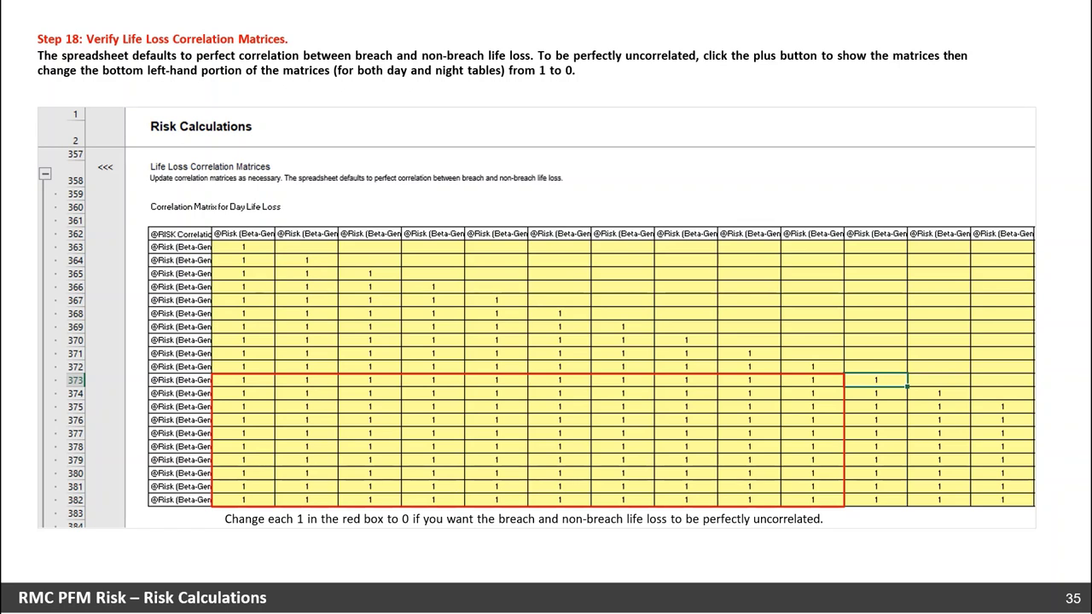
key(Right)
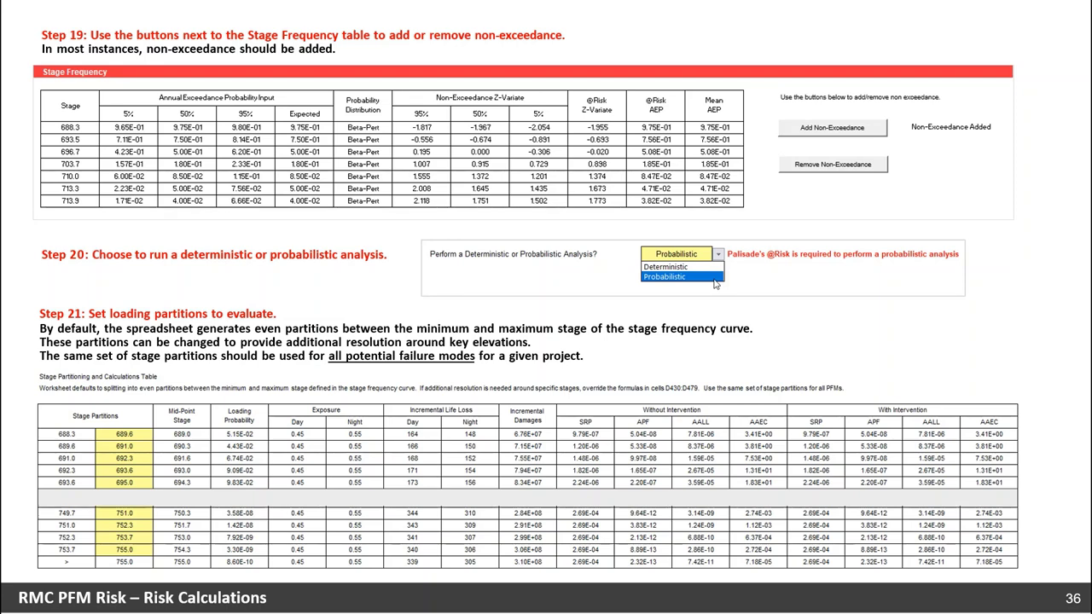
key(Right)
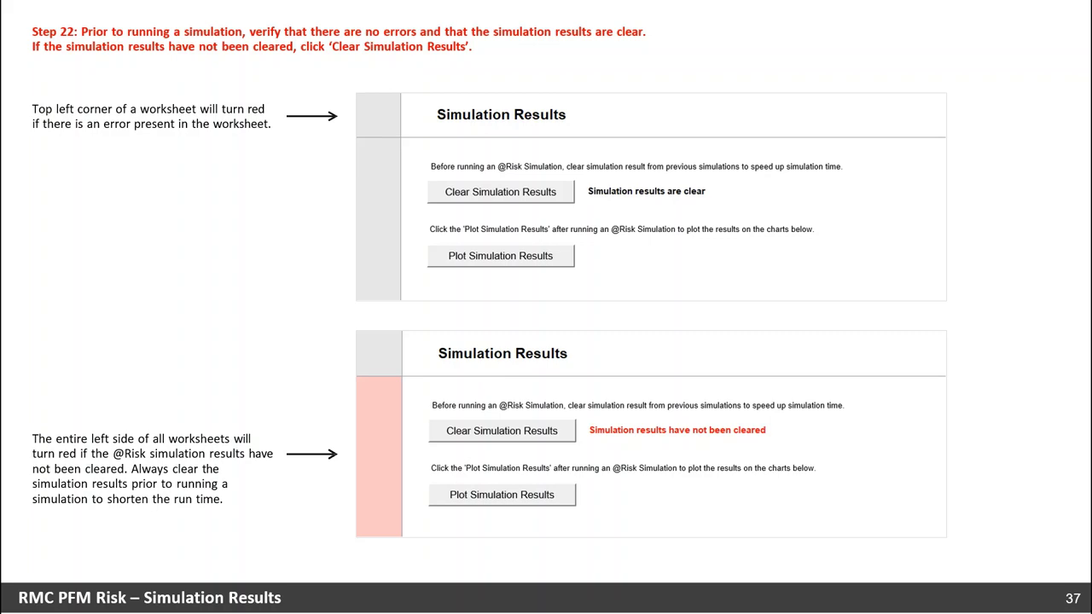
key(Right)
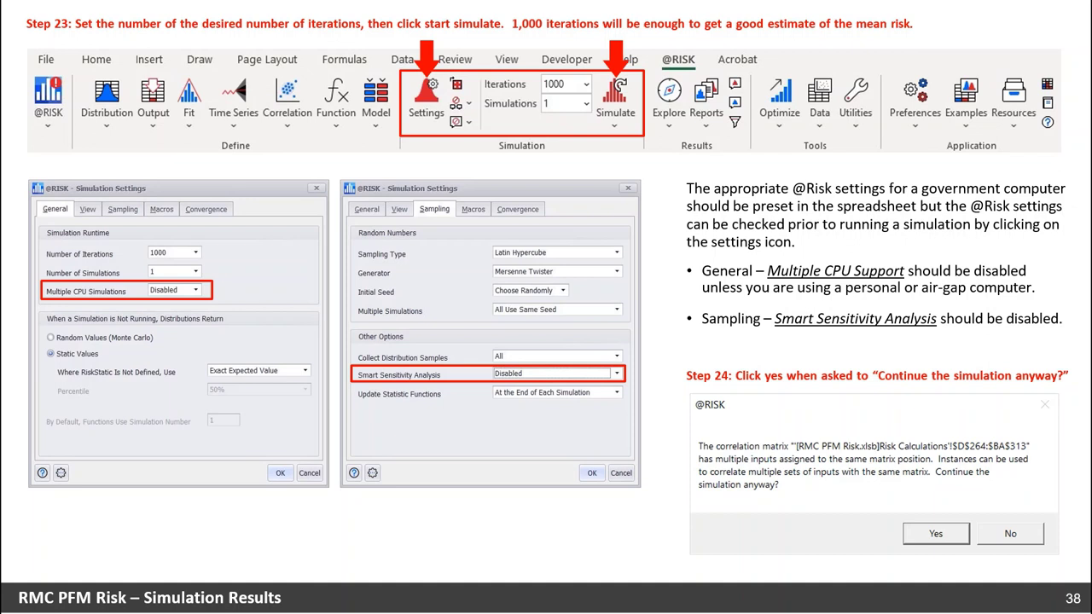
key(Right)
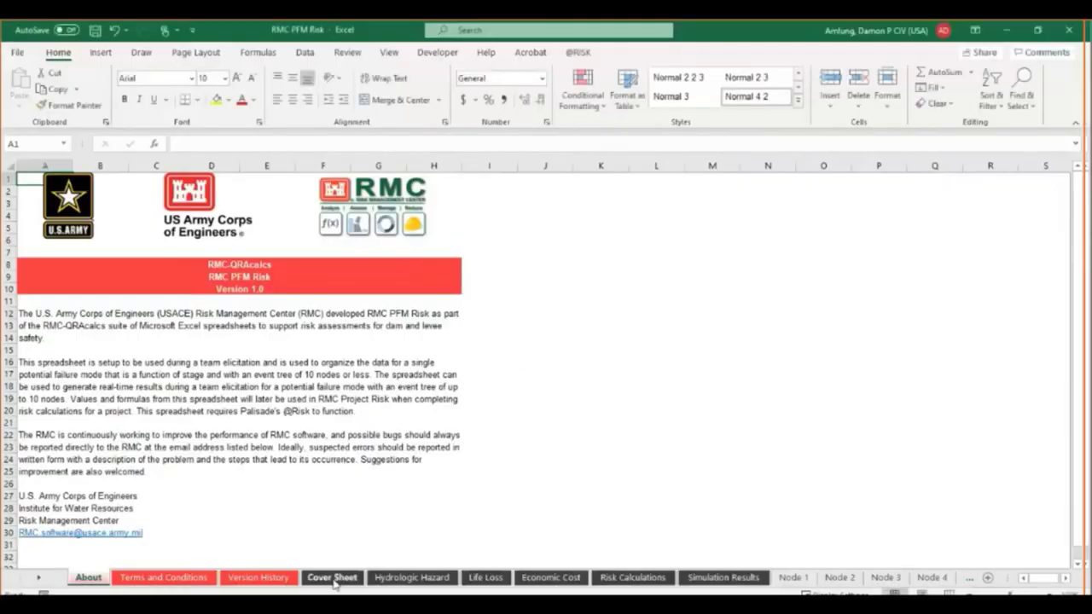
Open the Cover Sheet of the RMC PFM Risk workbook and place it beside the homework workbook's PFM 1 - Overtopping estimates.
click(331, 578)
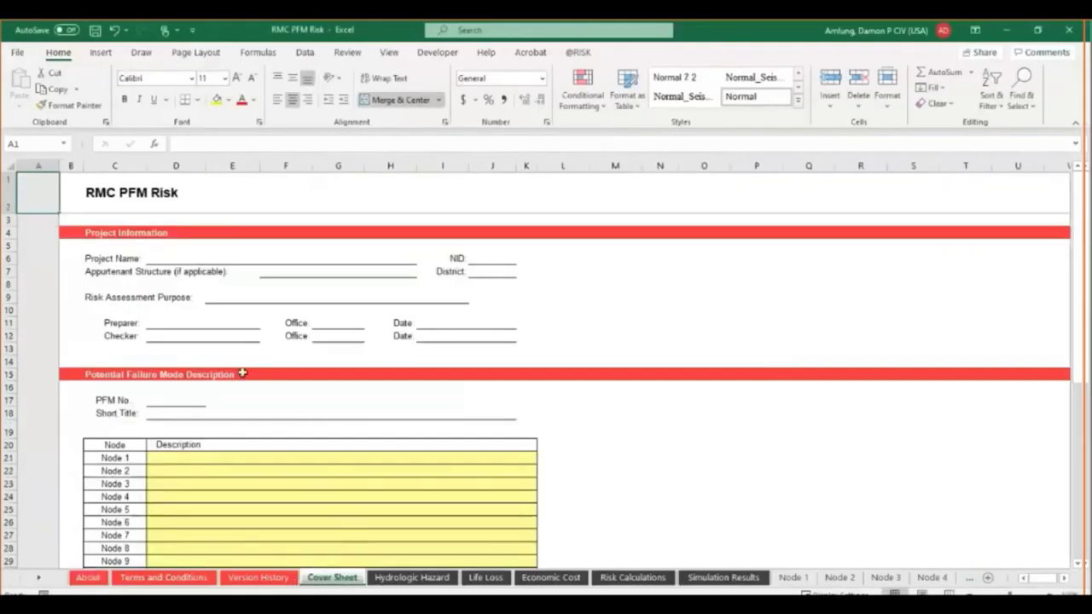
click(213, 457)
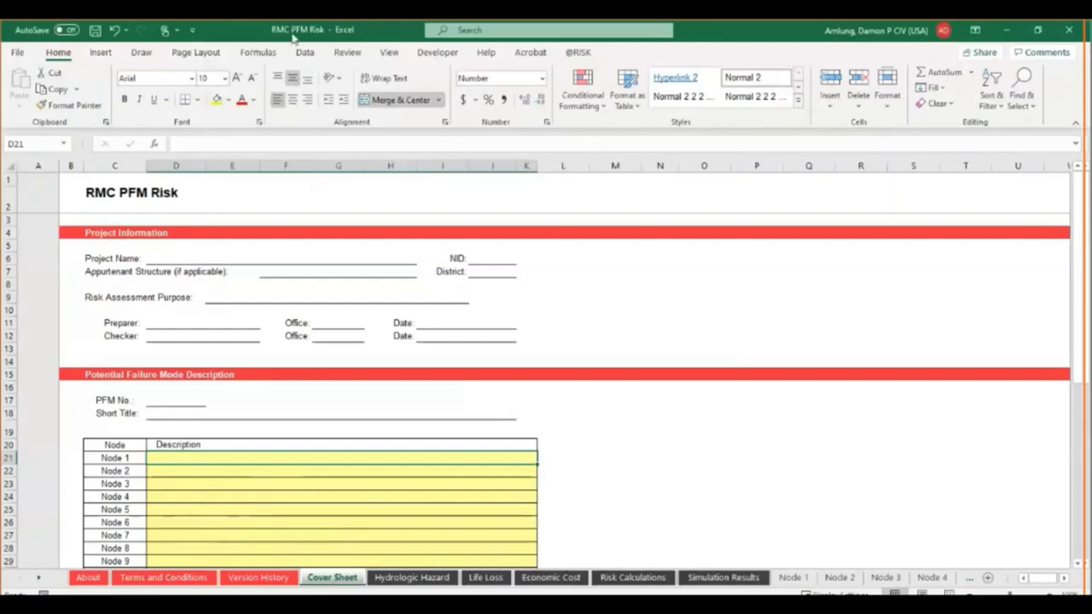
key(super+Left)
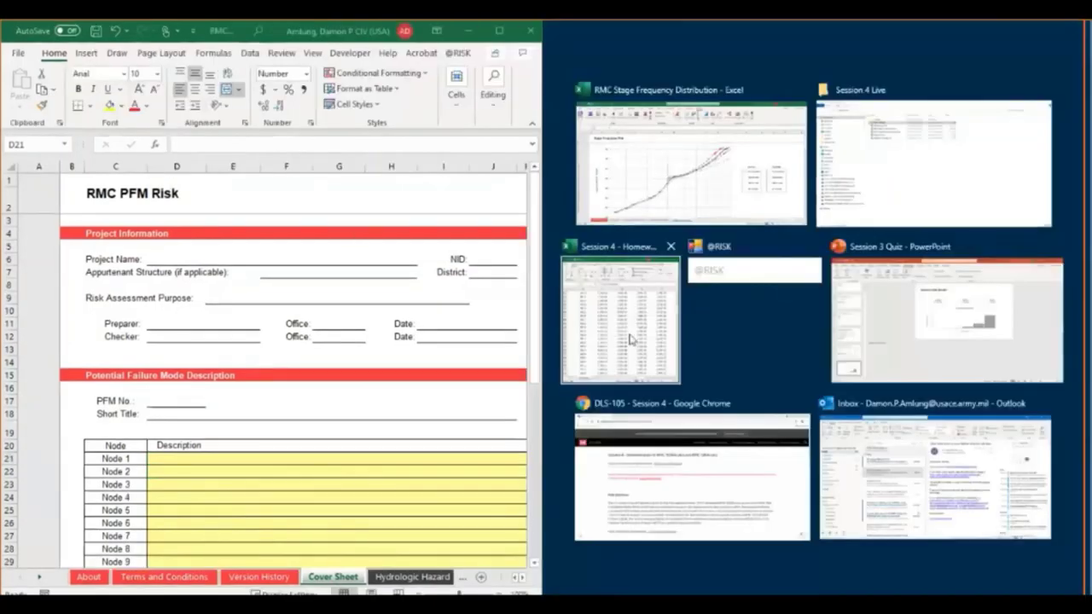
click(635, 340)
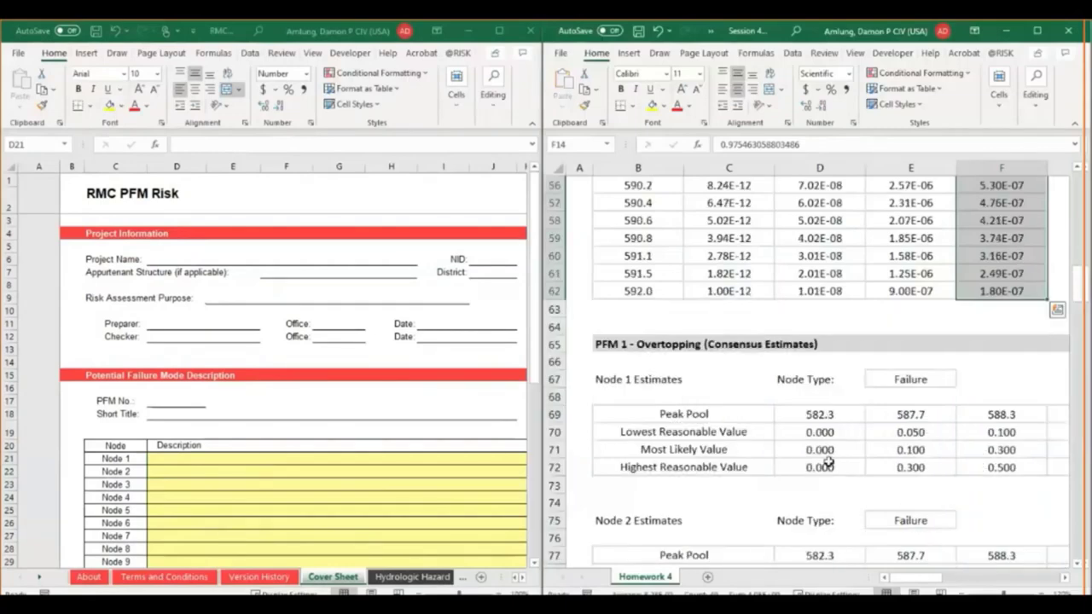
scroll(827, 463, down, 1)
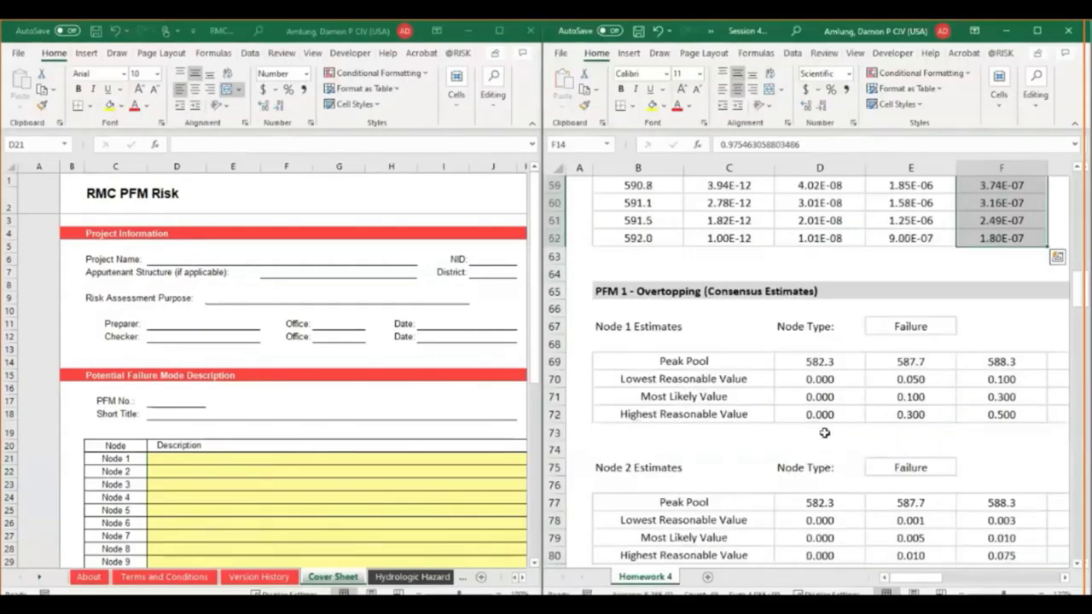
Enter 1 as the PFM No. and Overtopping as the Short Title in the Potential Failure Mode Description.
click(196, 400)
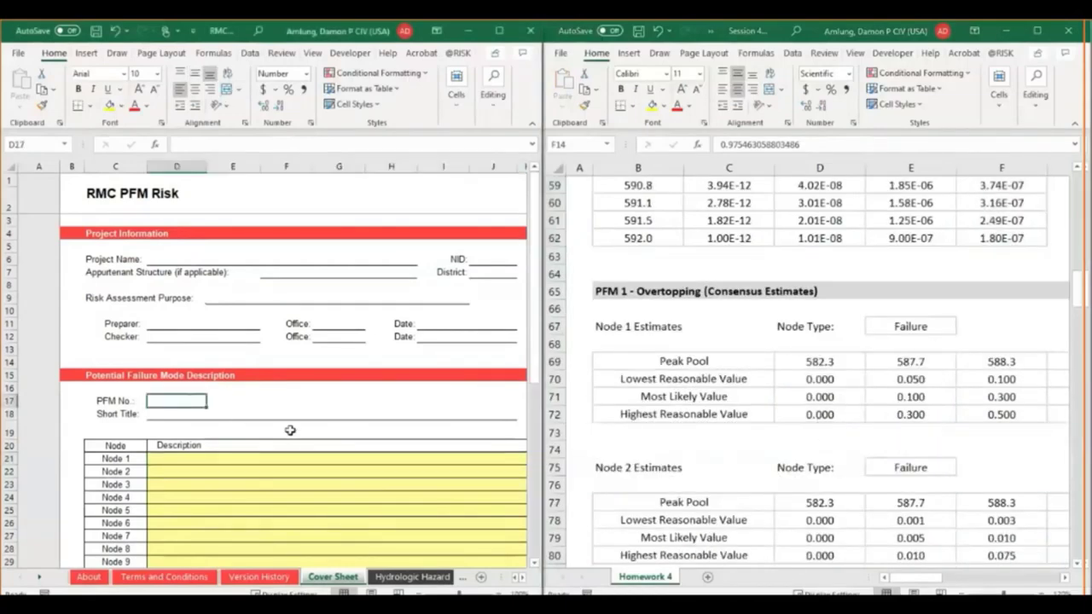
text(1)
key(Return)
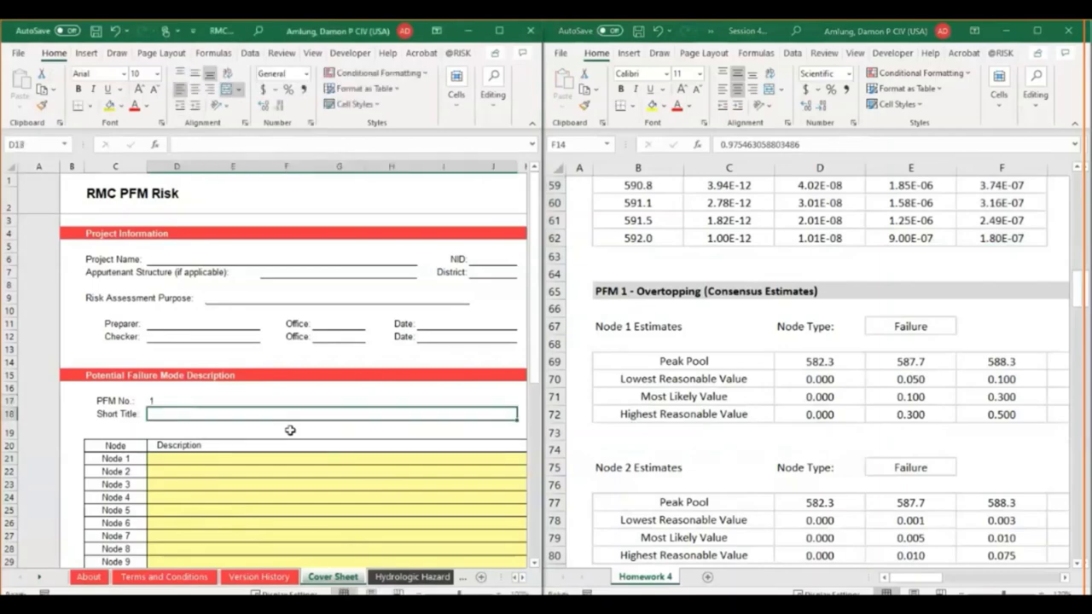
text(Overtopp)
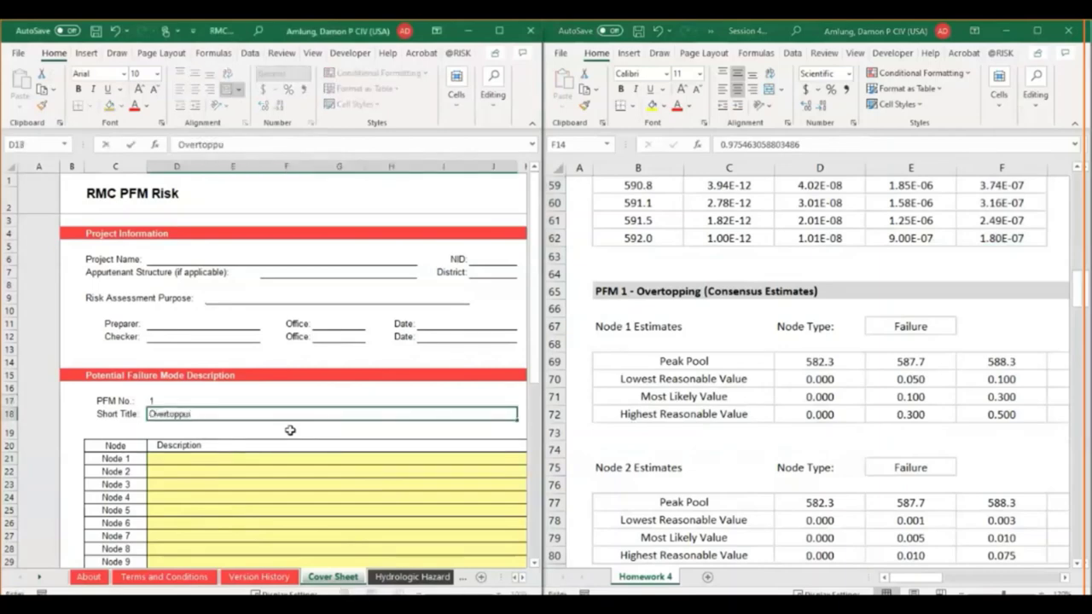
text(ing)
key(Return)
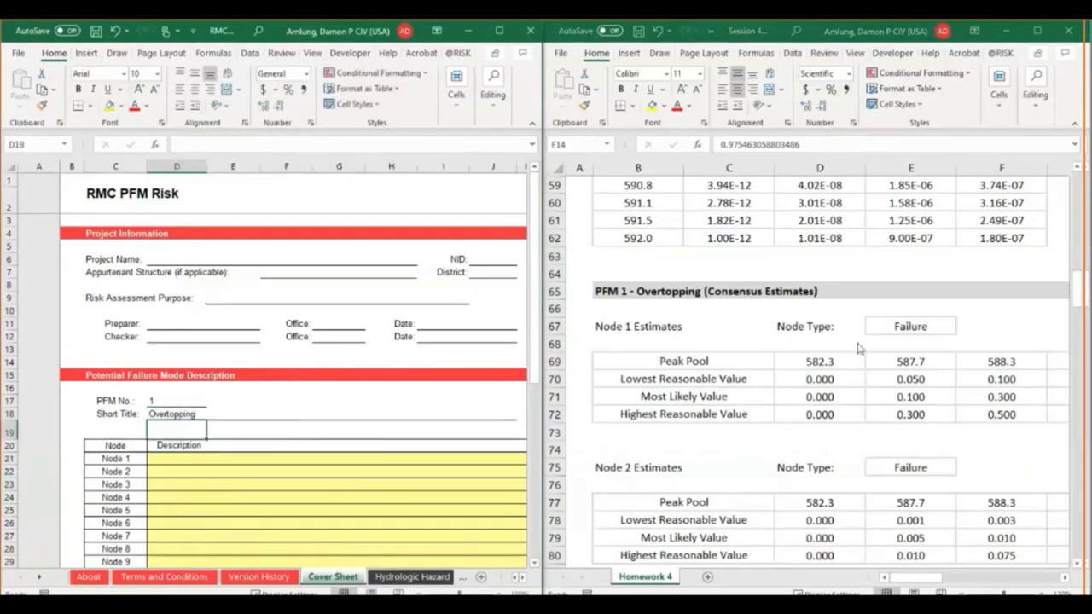
Examine the node type and estimator input table on the Node 1 worksheet of the RMC PFM Risk workbook.
mouse_move(914, 578)
mouse_down()
mouse_move(929, 577)
mouse_move(904, 580)
mouse_up()
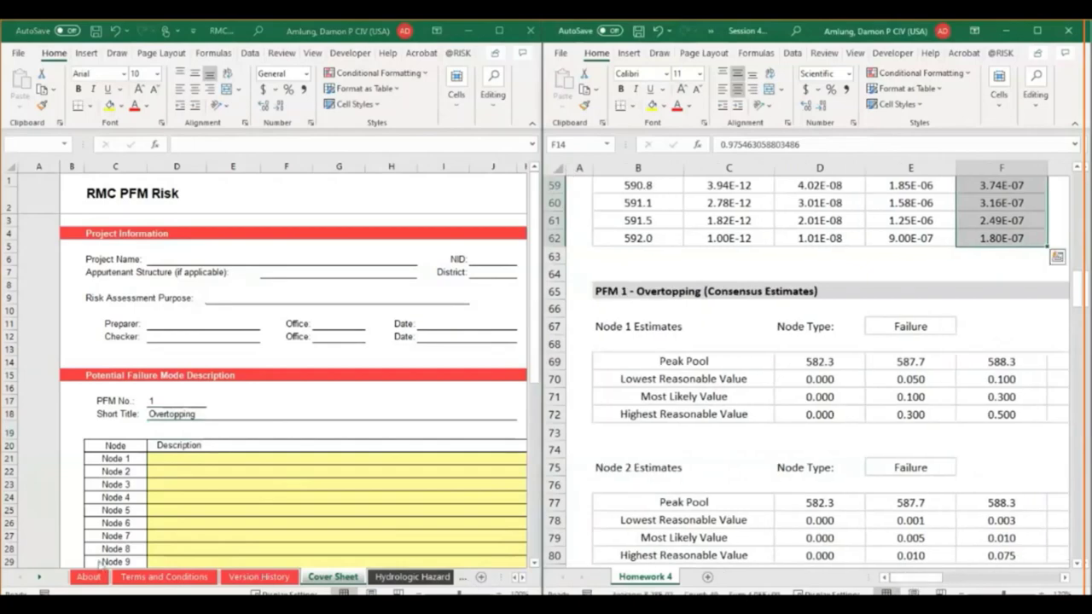
click(40, 577)
click(40, 577)
click(41, 577)
click(40, 577)
click(40, 578)
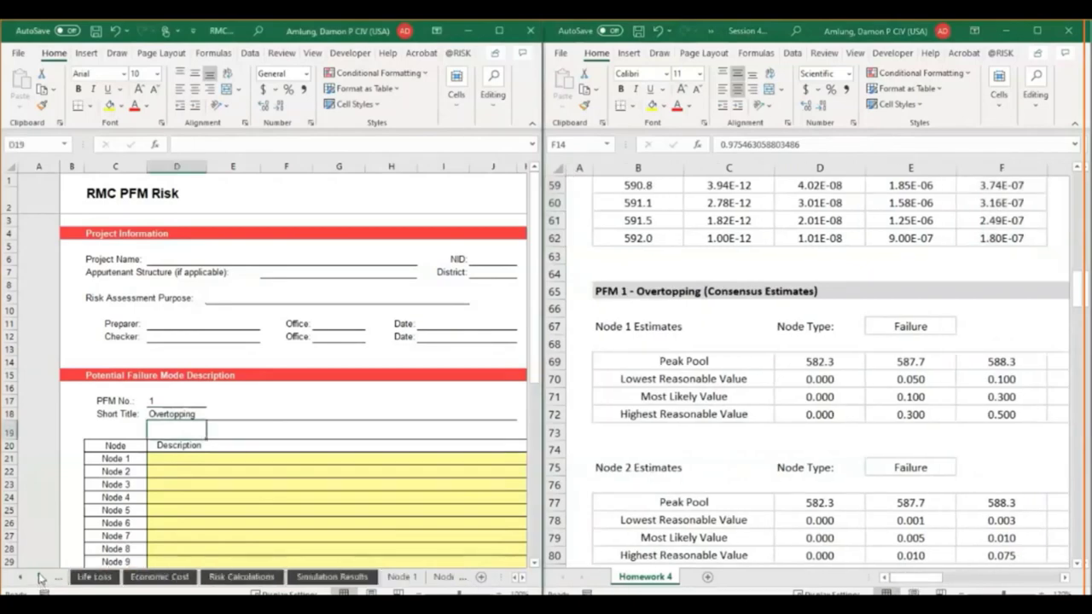
click(40, 577)
click(349, 578)
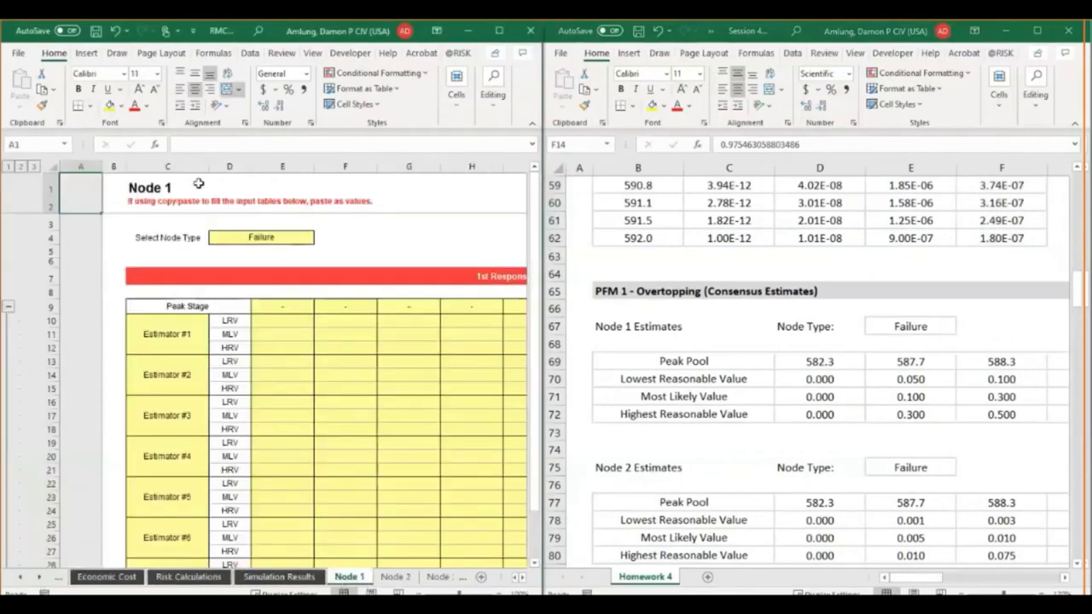
click(211, 183)
click(281, 347)
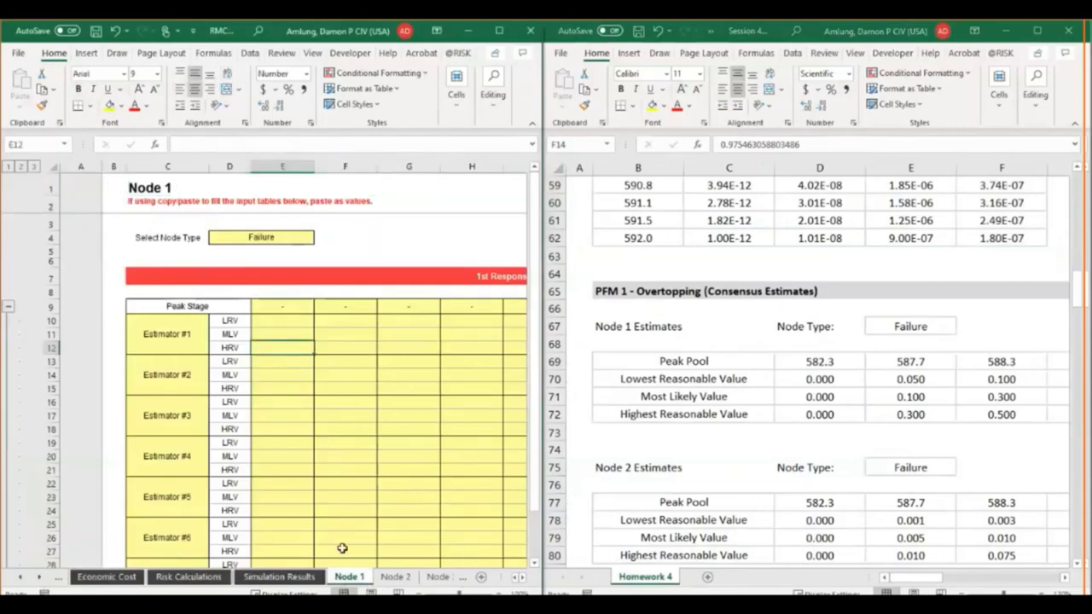
Open the Hydrologic Hazard worksheet of the RMC PFM Risk workbook.
click(21, 577)
click(20, 578)
click(274, 580)
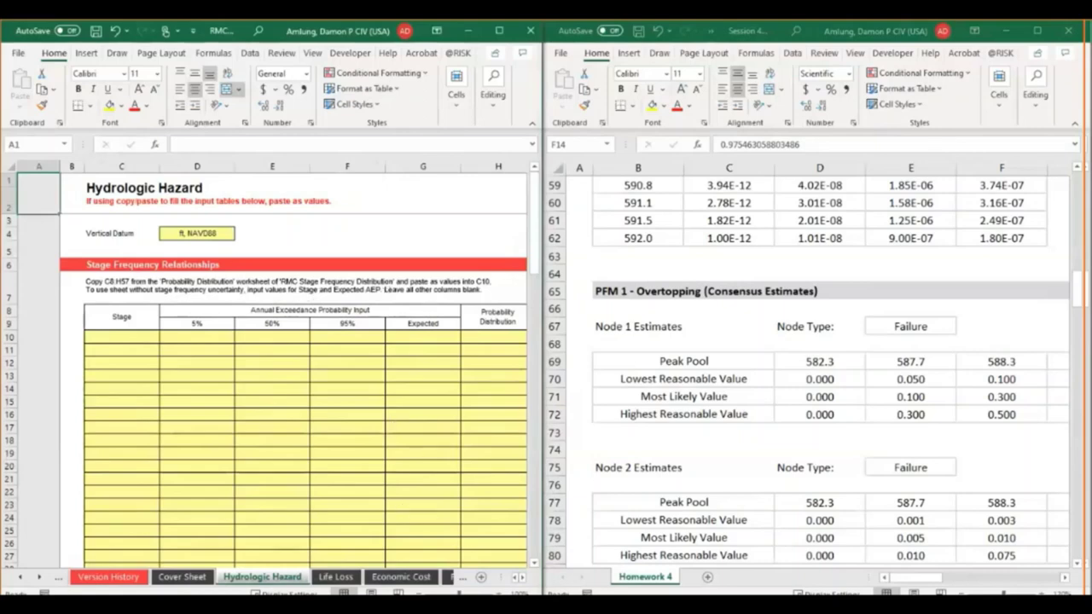
Copy C8:H57 from the Probability Distribution worksheet of the RMC Stage Frequency Distribution workbook.
click(350, 546)
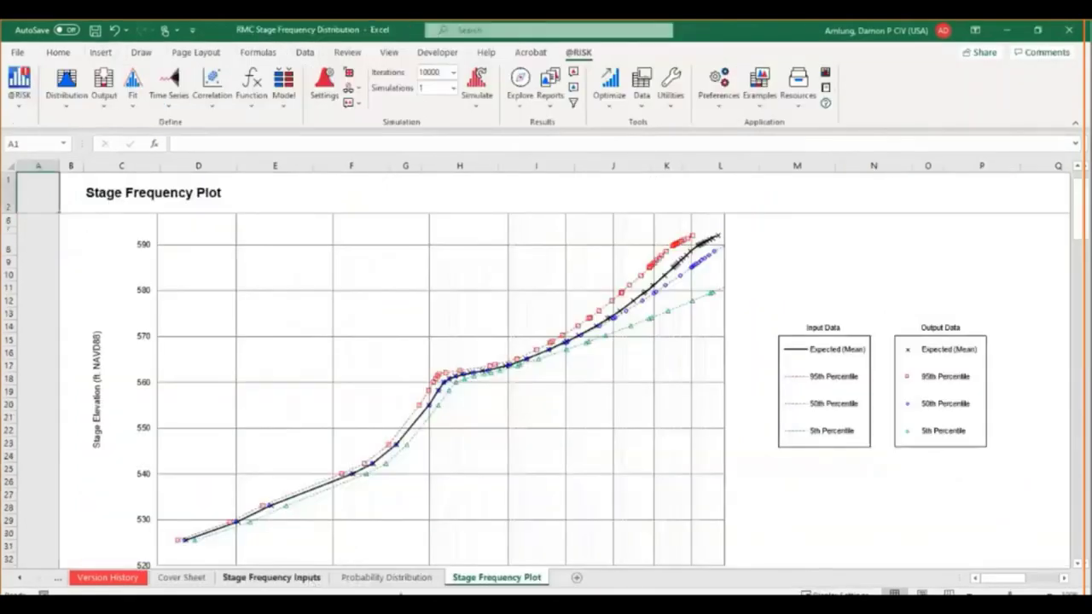
click(387, 578)
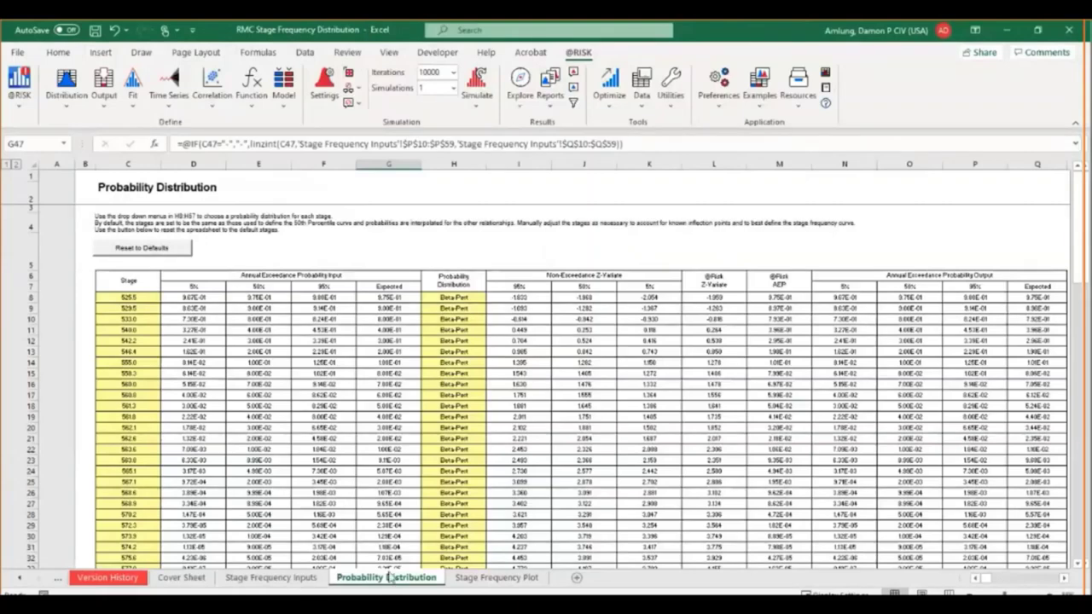
drag(139, 299, 215, 322)
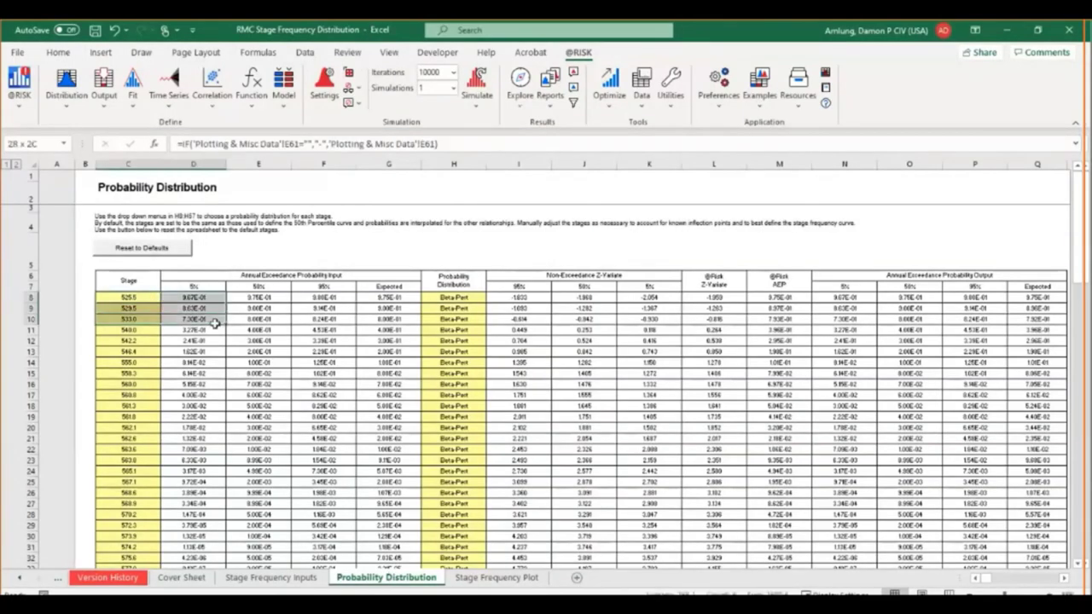
click(141, 298)
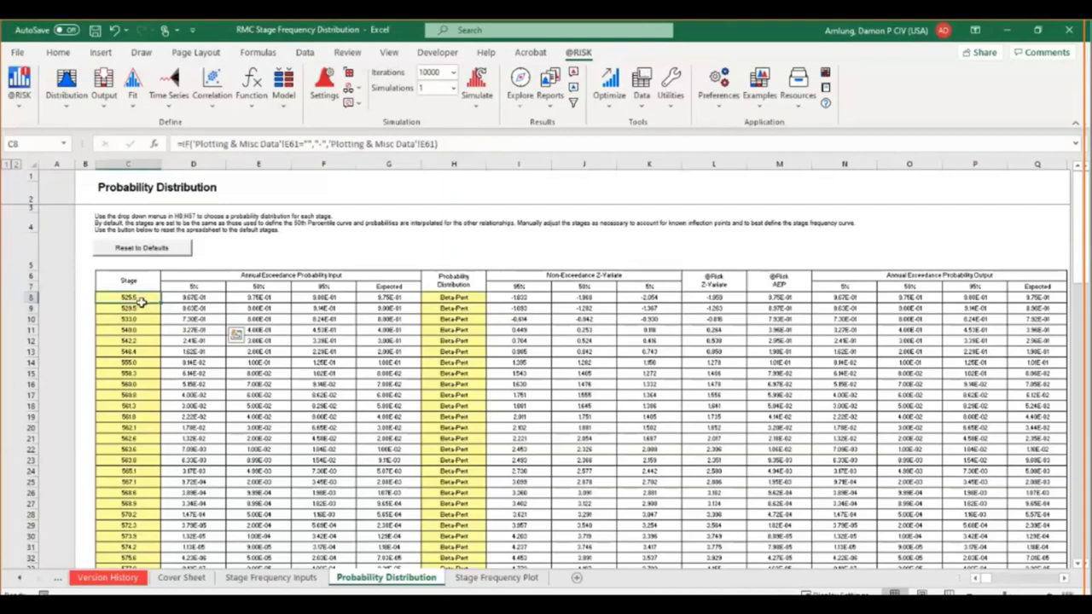
drag(140, 301, 462, 536)
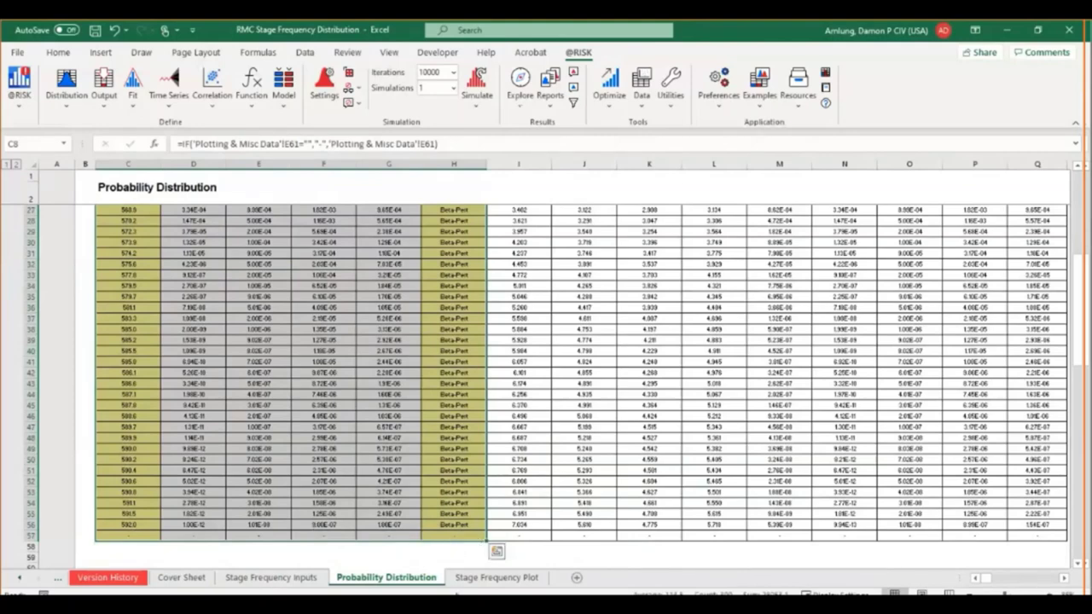
key(ctrl+c)
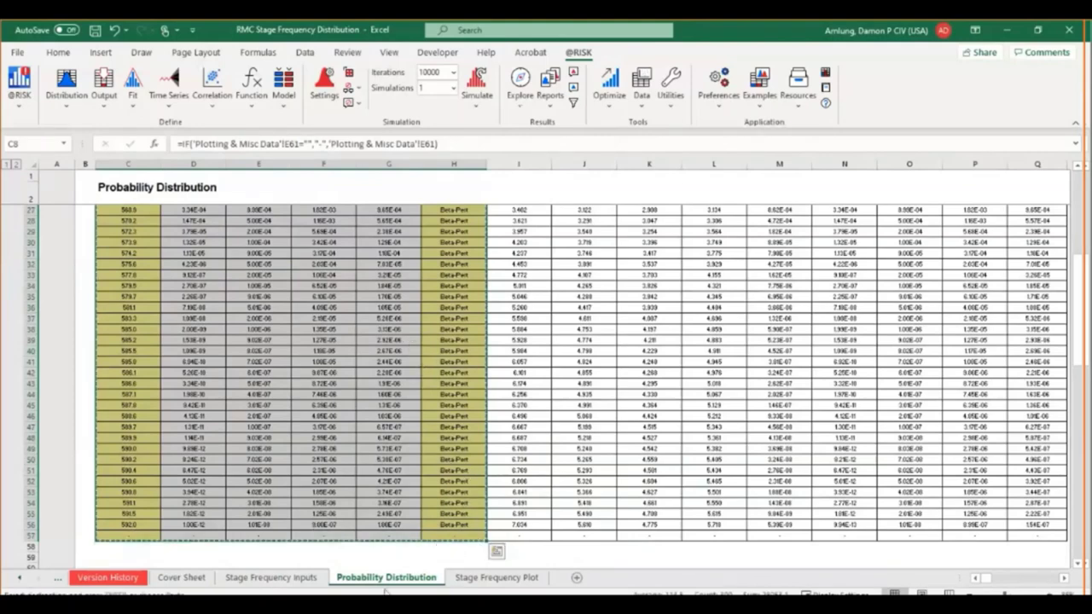
Widen the RMC PFM Risk window and paste the copied stage frequency data as values into C10 of the Hydrologic Hazard worksheet.
mouse_move(350, 607)
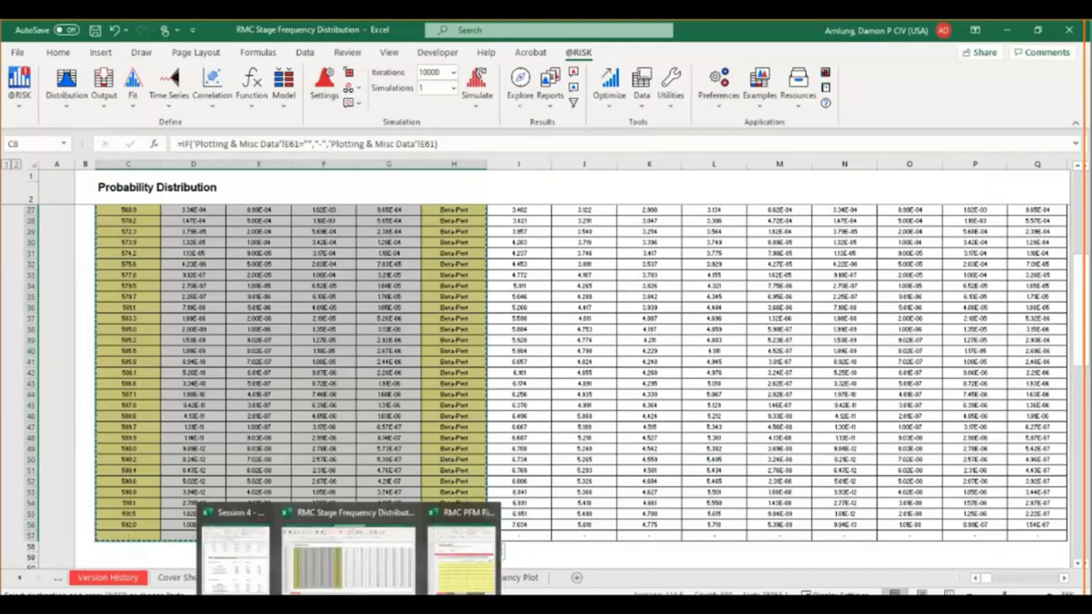
click(470, 544)
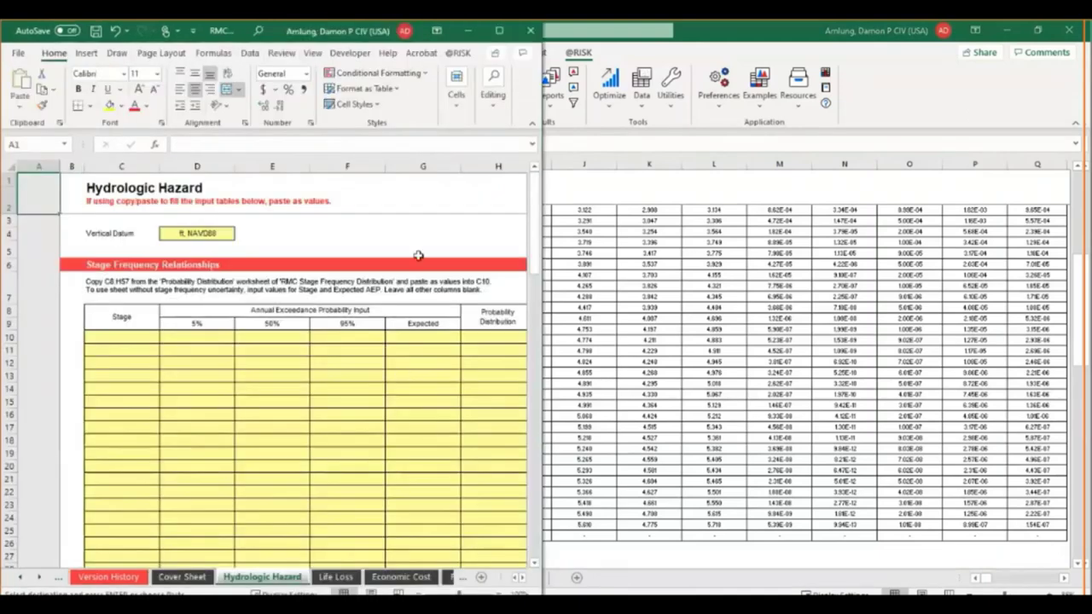
click(142, 336)
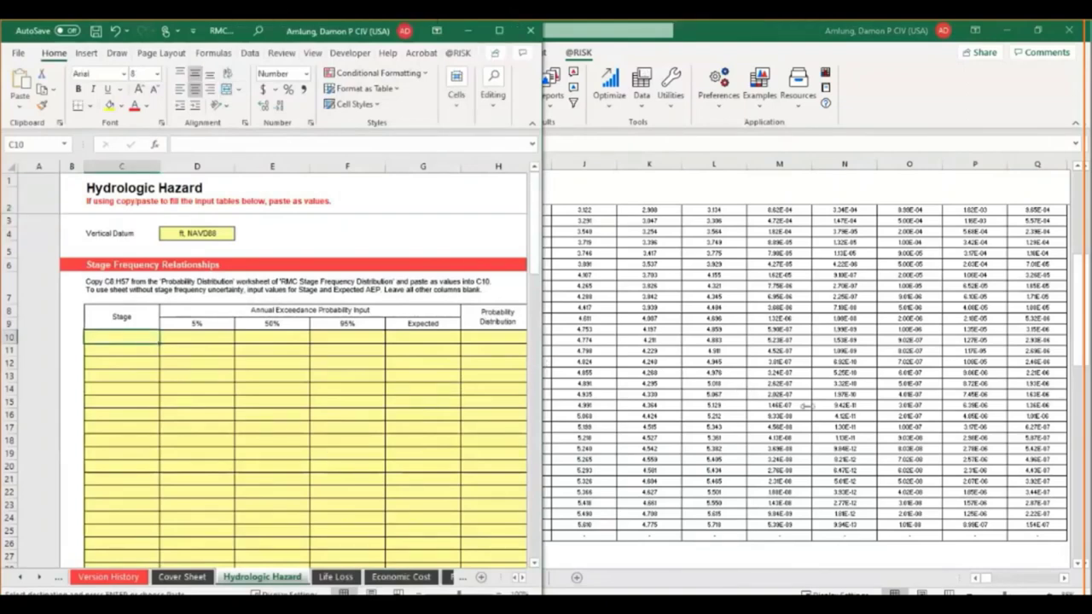
drag(540, 424, 947, 423)
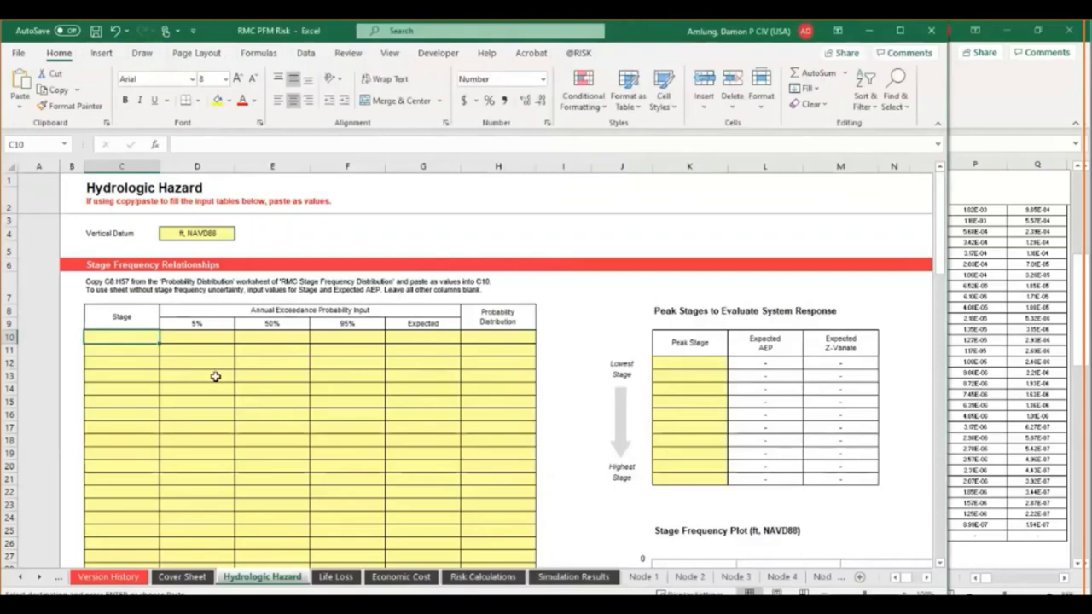
click(12, 102)
click(17, 206)
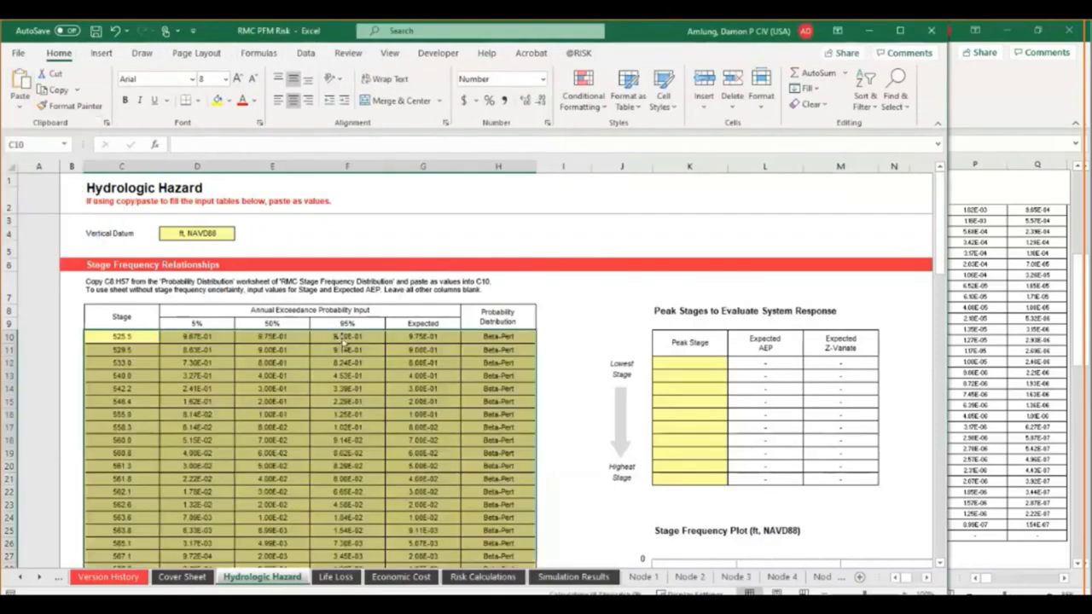
Review the pasted stage frequency table, the Stage Frequency Plot and the Peak Stages to Evaluate System Response table.
click(378, 360)
scroll(719, 524, down, 8)
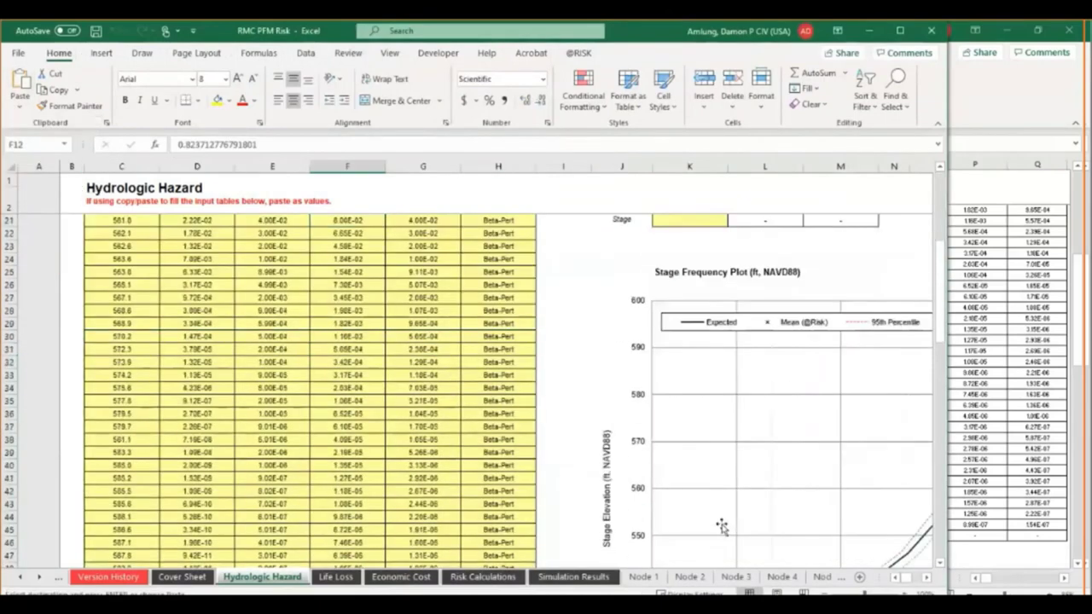
scroll(910, 559, right, 6)
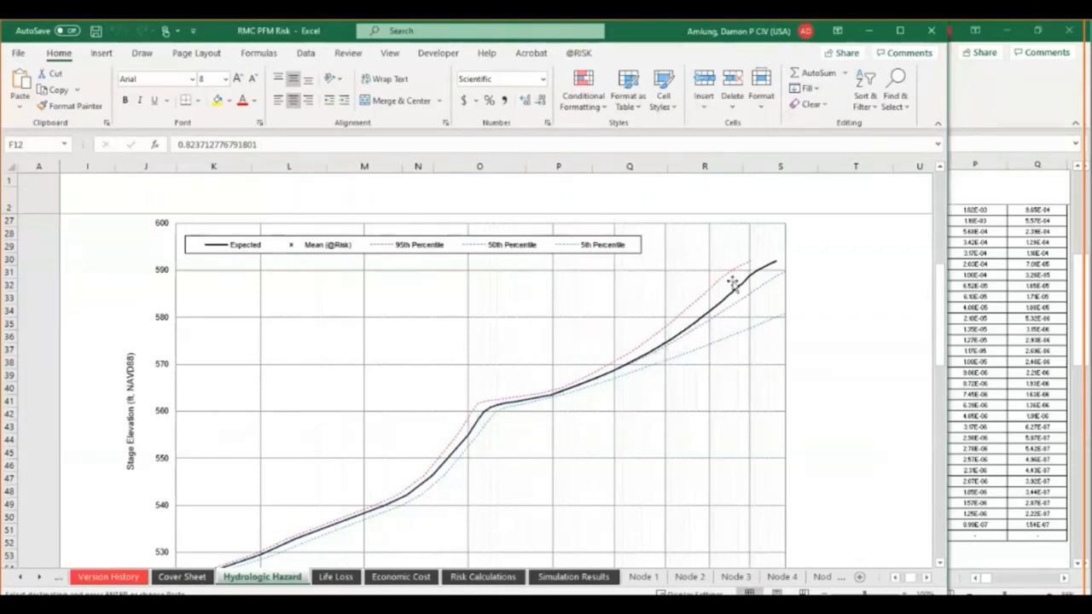
scroll(409, 450, up, 8)
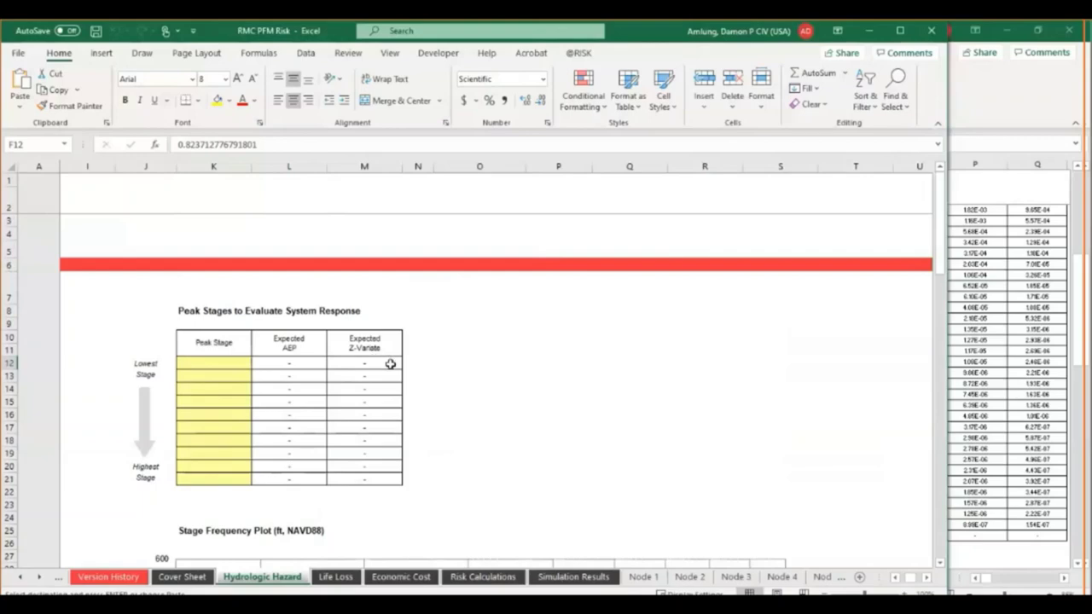
click(895, 579)
click(895, 578)
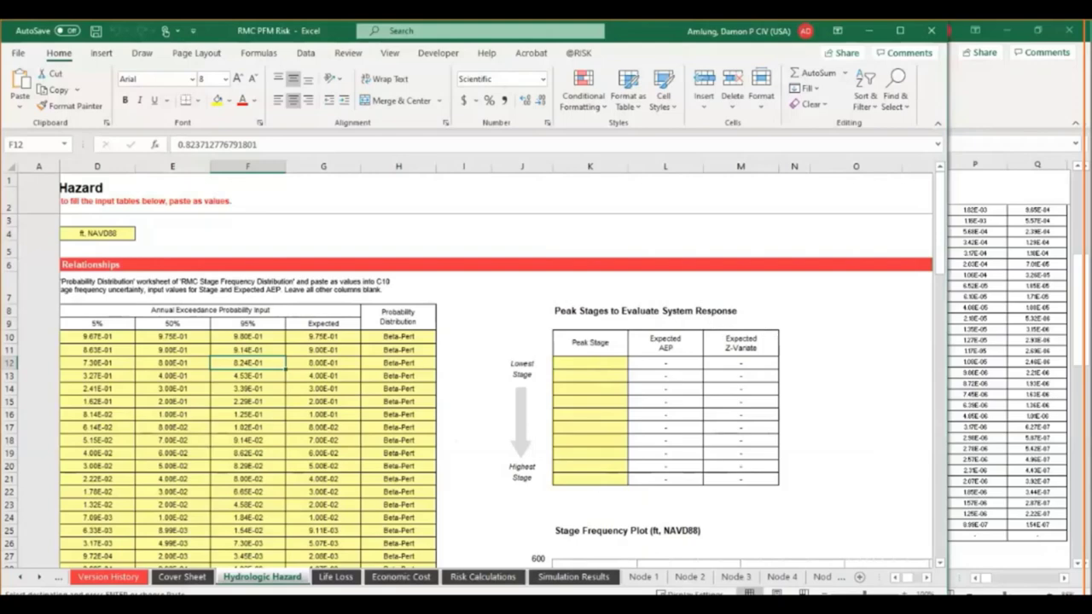
Switch to the Session 4 homework workbook and find the PFM 1 - Overtopping peak pools with their node estimates.
click(337, 550)
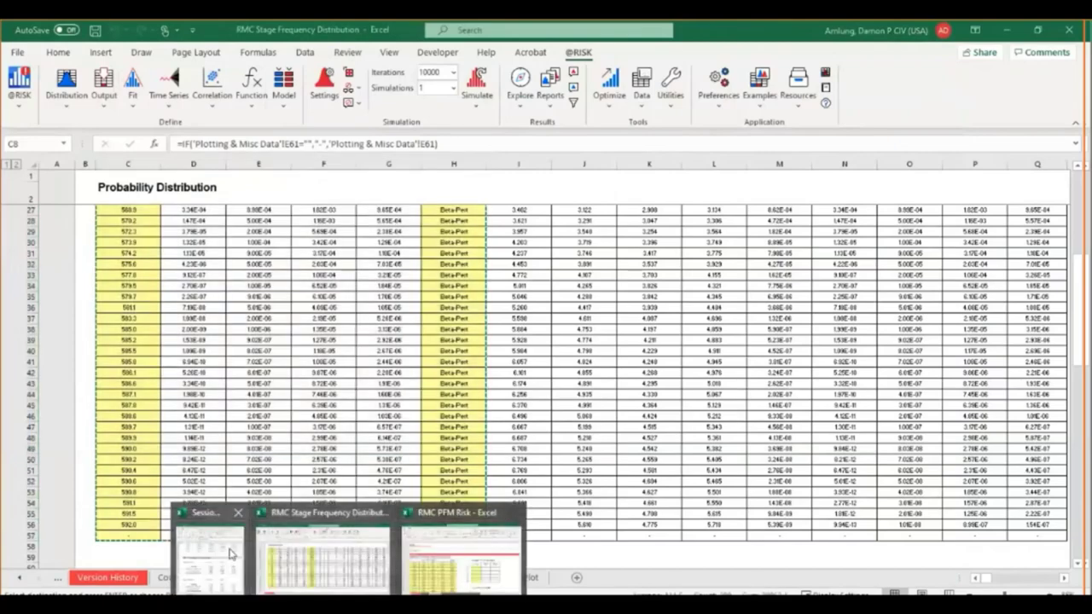
click(209, 580)
scroll(1067, 581, right, 3)
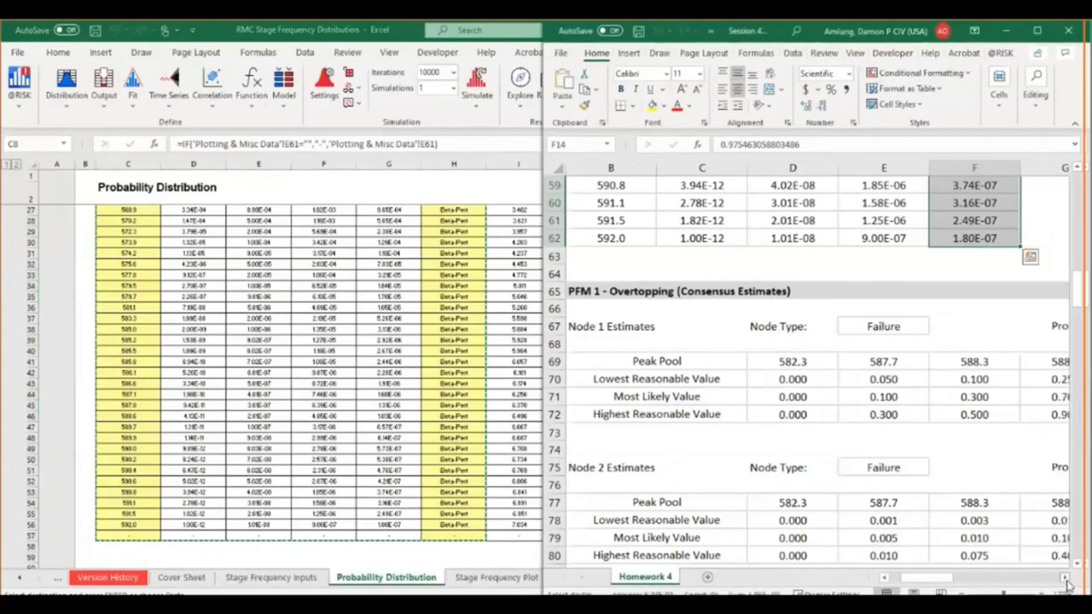
click(611, 365)
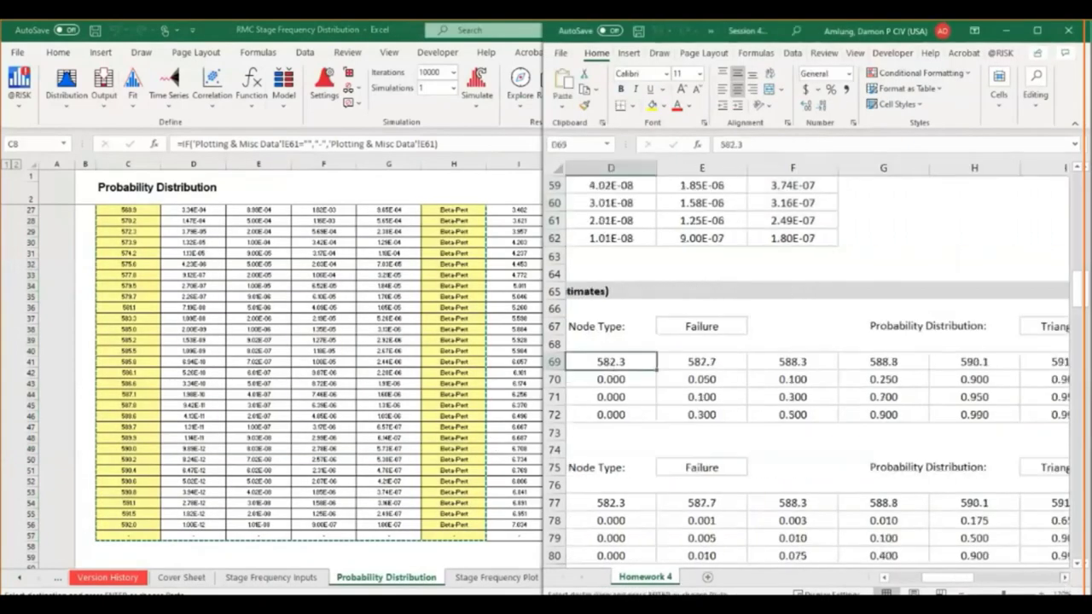
scroll(807, 365, down, 2)
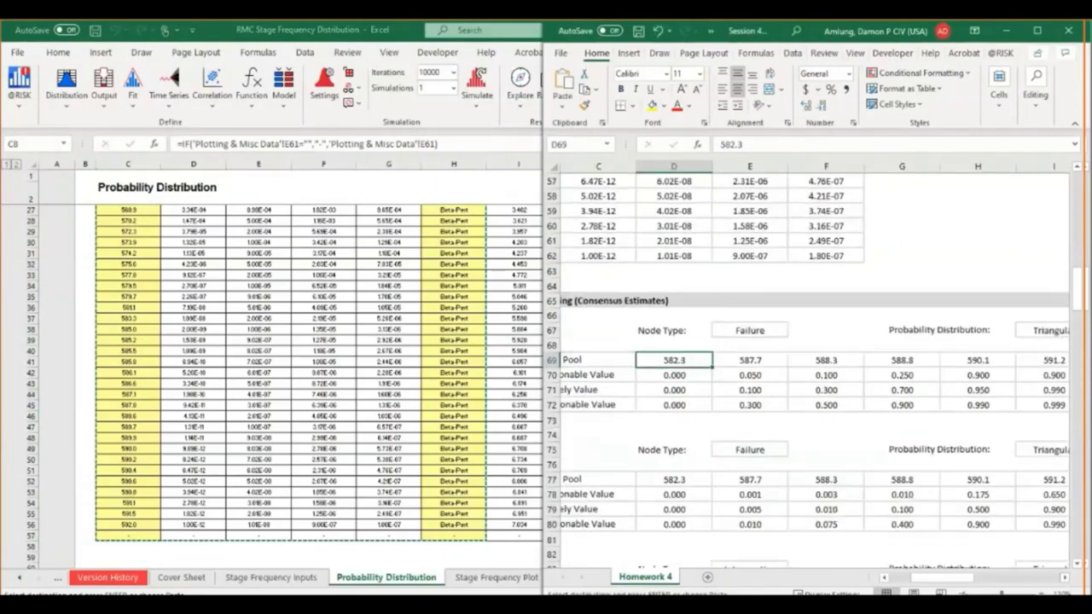
scroll(962, 591, left, 2)
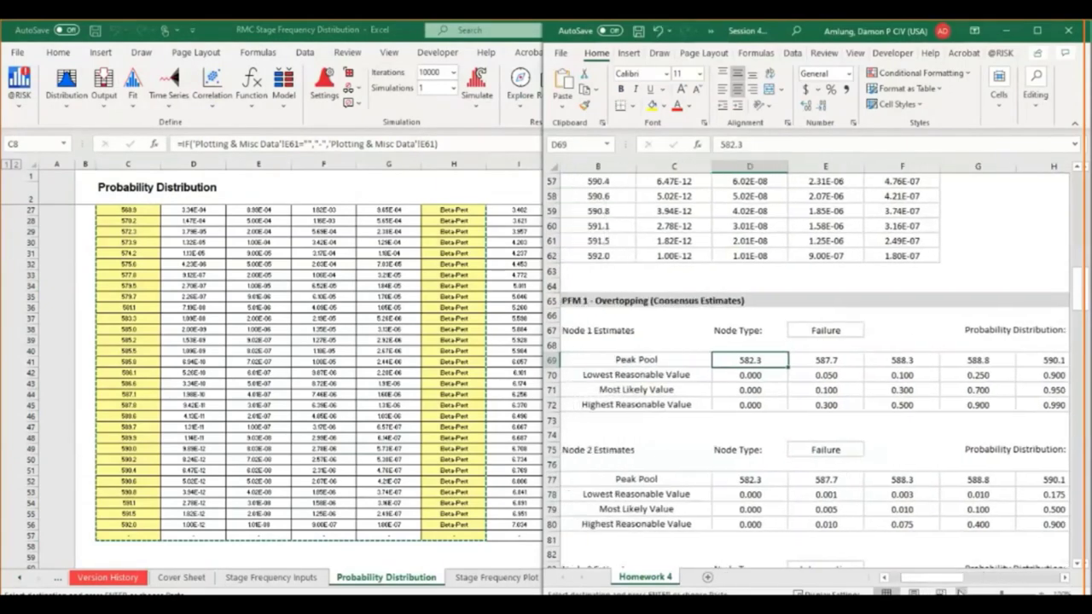
scroll(808, 364, down, 1)
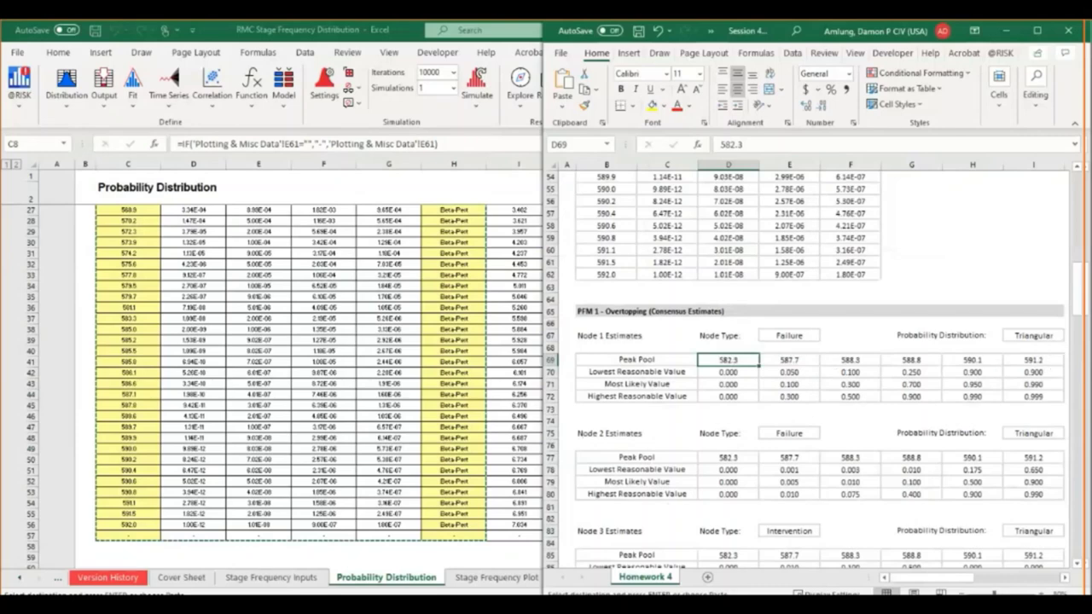
Narrow the RMC PFM Risk window beside the homework and show the Peak Stages to Evaluate System Response table.
mouse_move(349, 606)
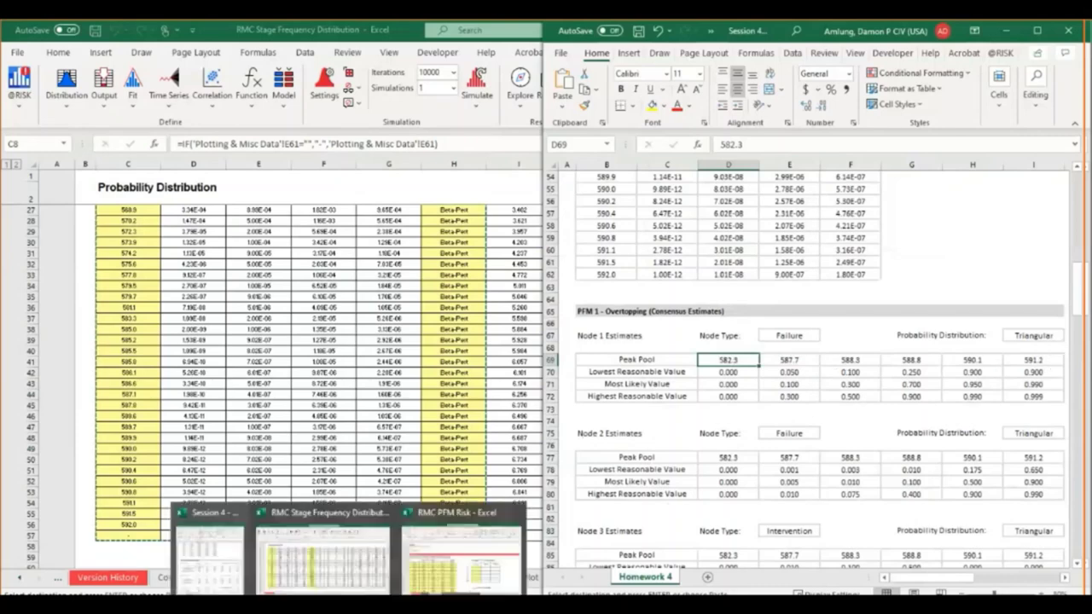
click(471, 570)
drag(946, 356, 592, 412)
click(563, 579)
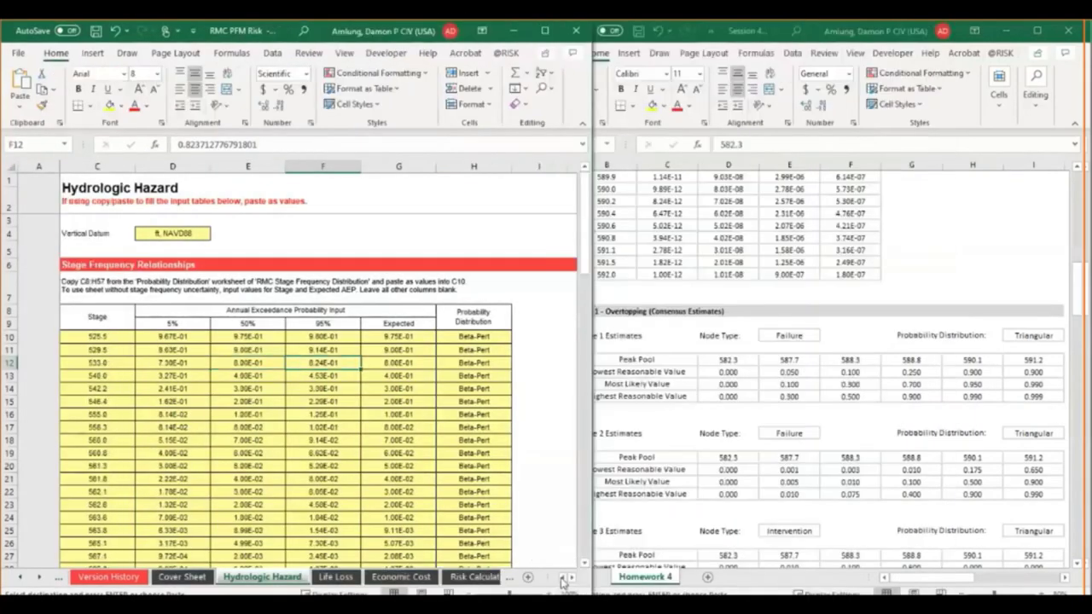
click(573, 581)
click(573, 581)
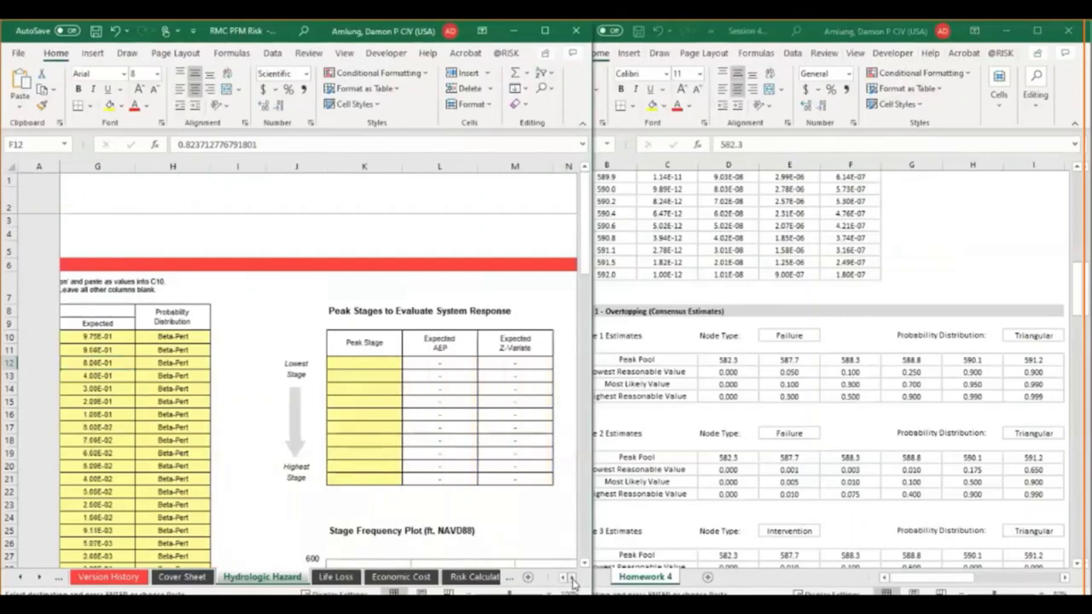
Enter the three lowest peak stages, 582.3, 587.7 and 588.3, in K12:K14 of the Hydrologic Hazard worksheet.
click(397, 365)
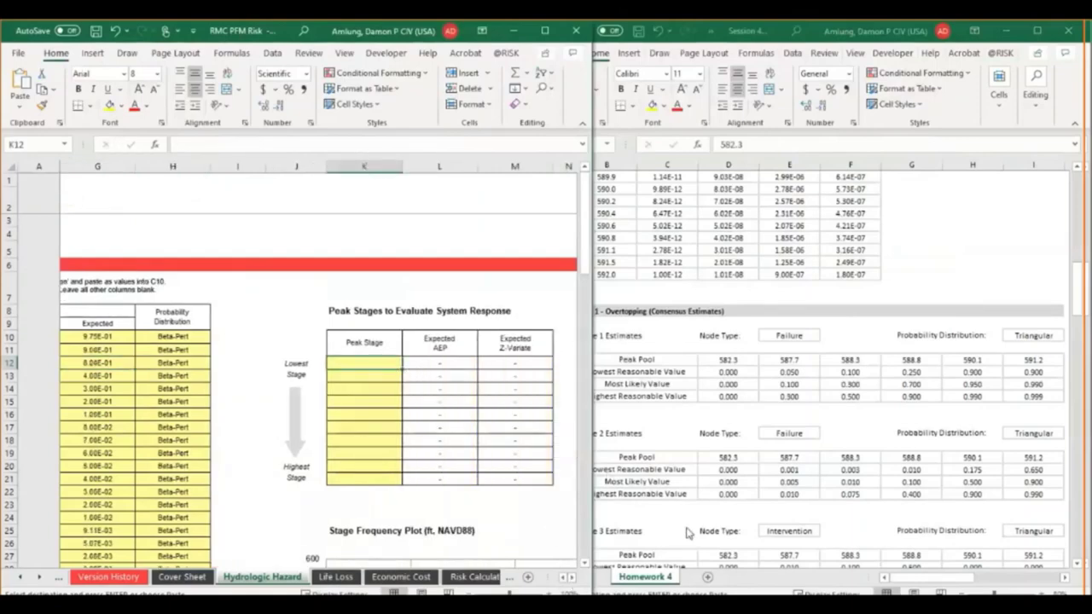
text(582.3)
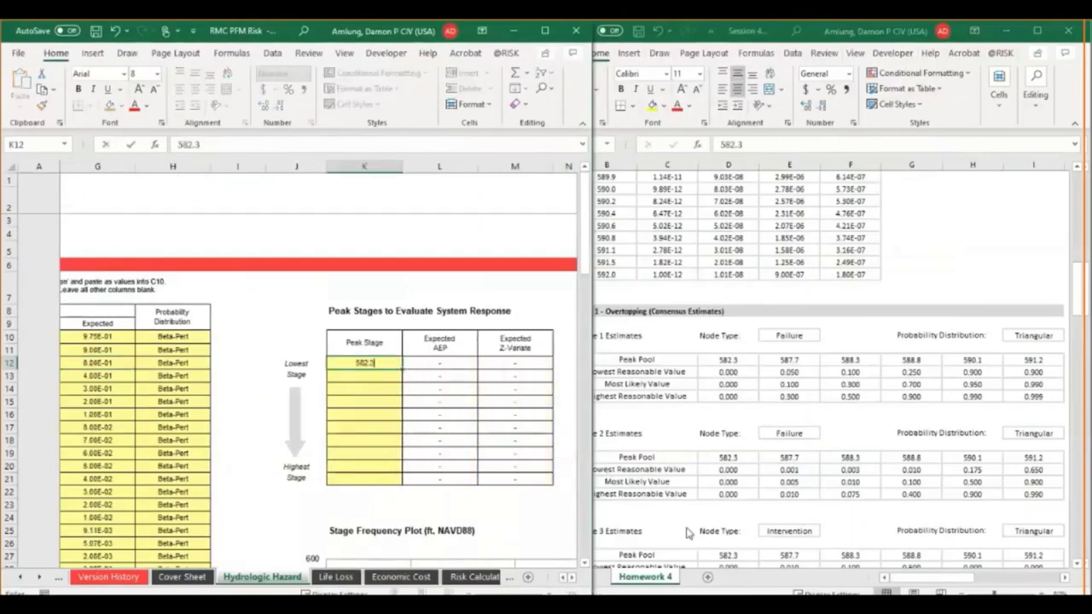
key(Return)
text(587.)
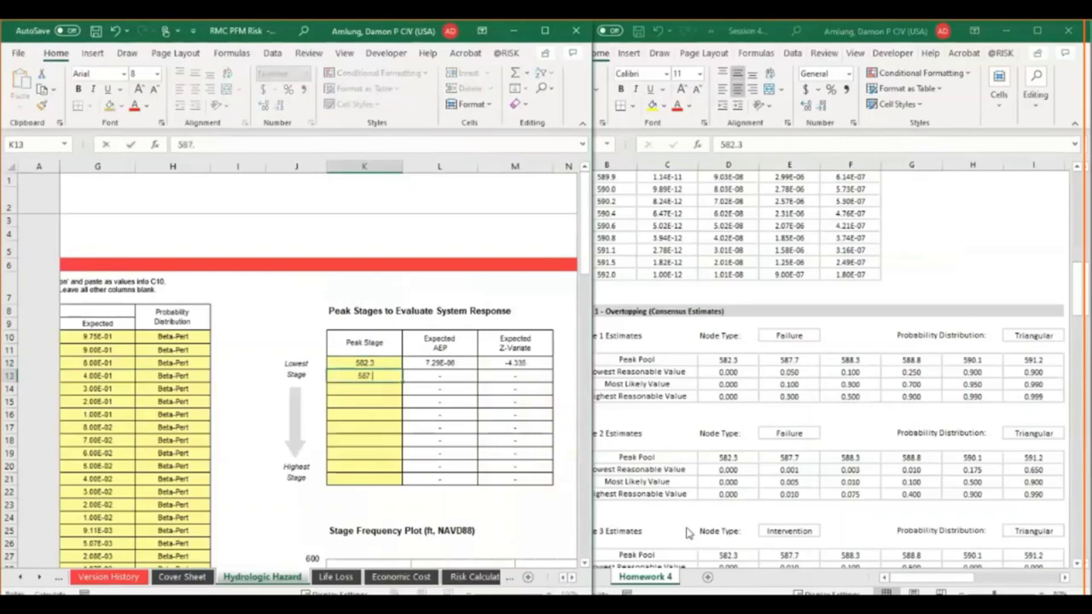
text(7)
key(Return)
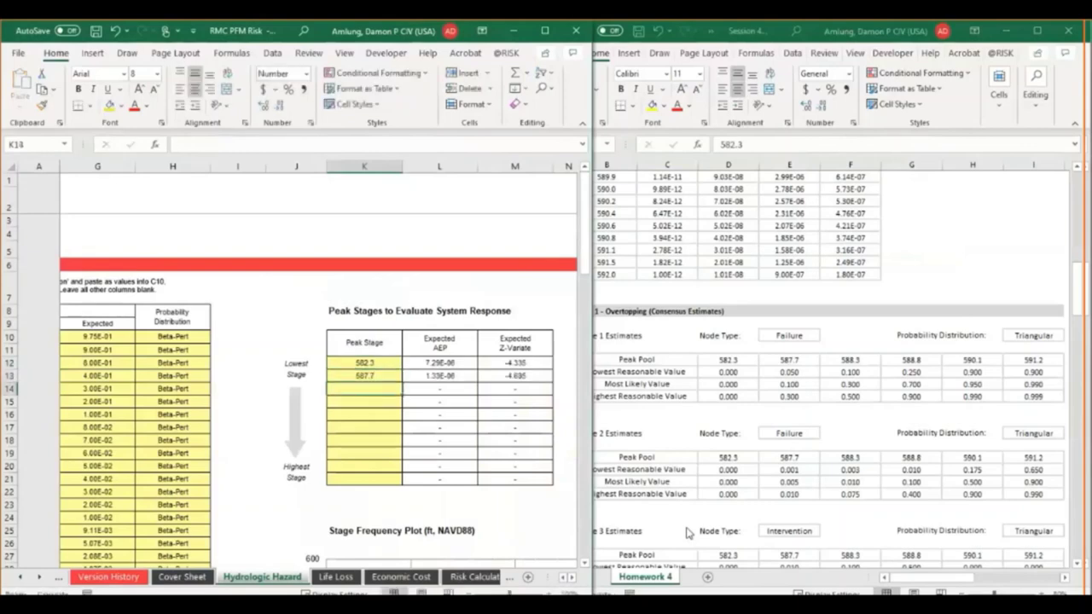
text(588.3)
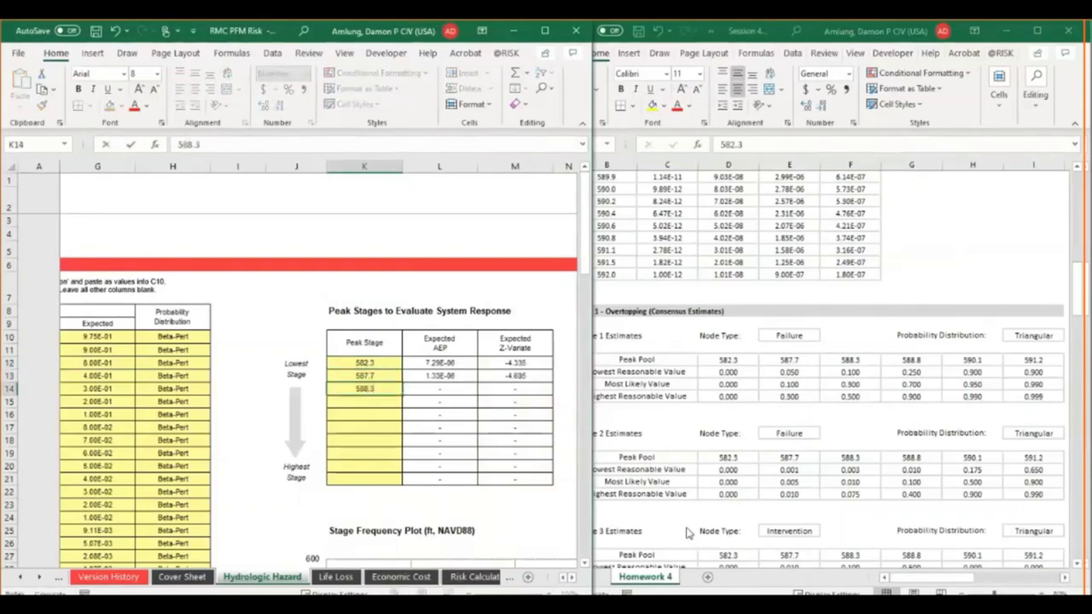
key(Return)
Enter the remaining peak stages 588.8, 590.1 and 591.2 in K15:K17 of the Hydrologic Hazard worksheet.
text(588)
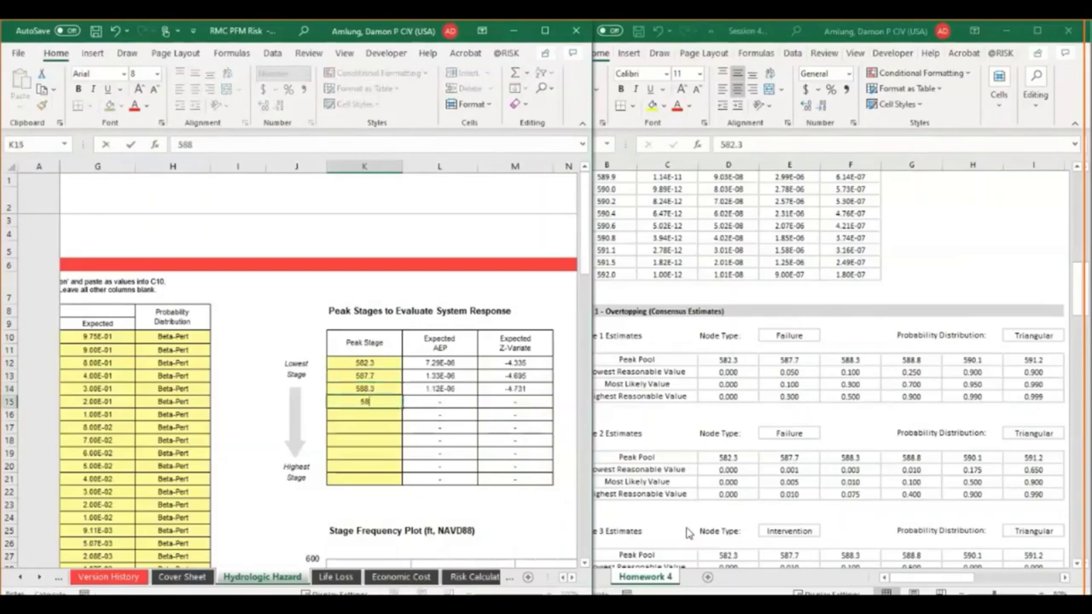
text(.8)
key(Return)
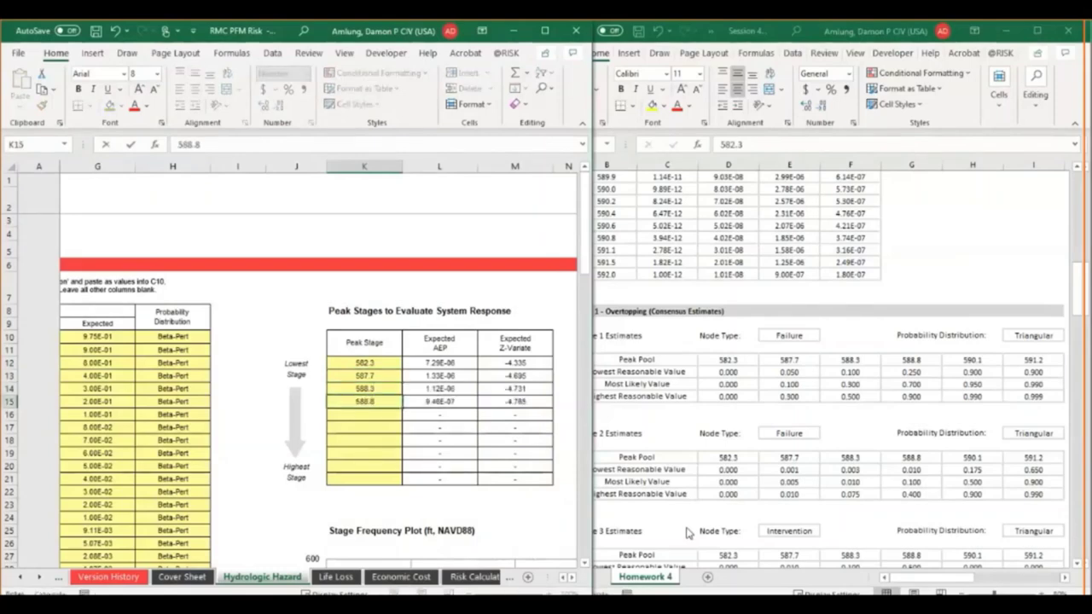
text(590)
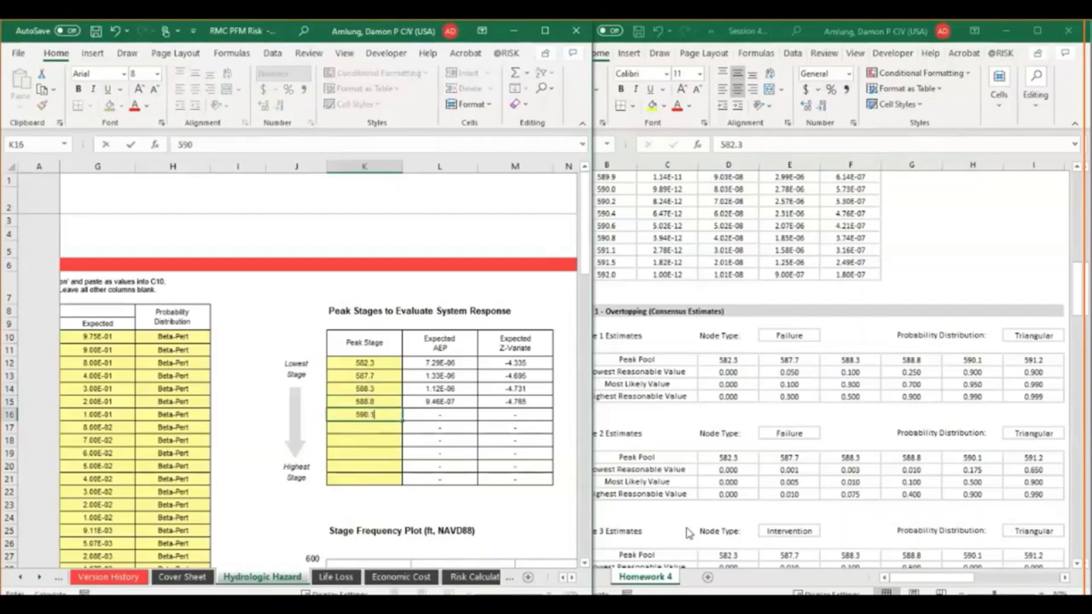
text(.1)
key(Return)
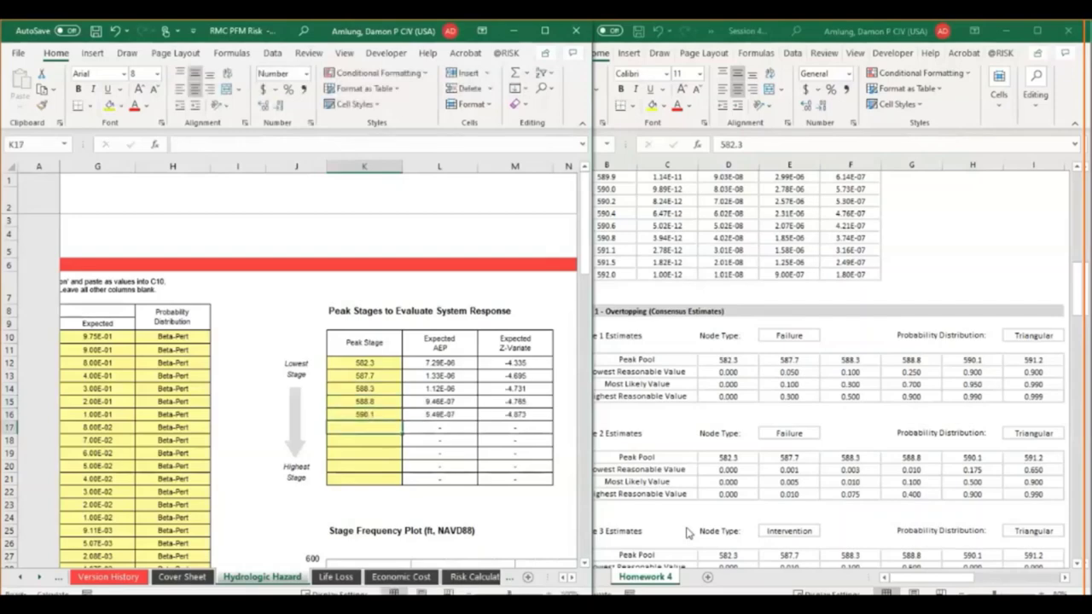
text(591.2)
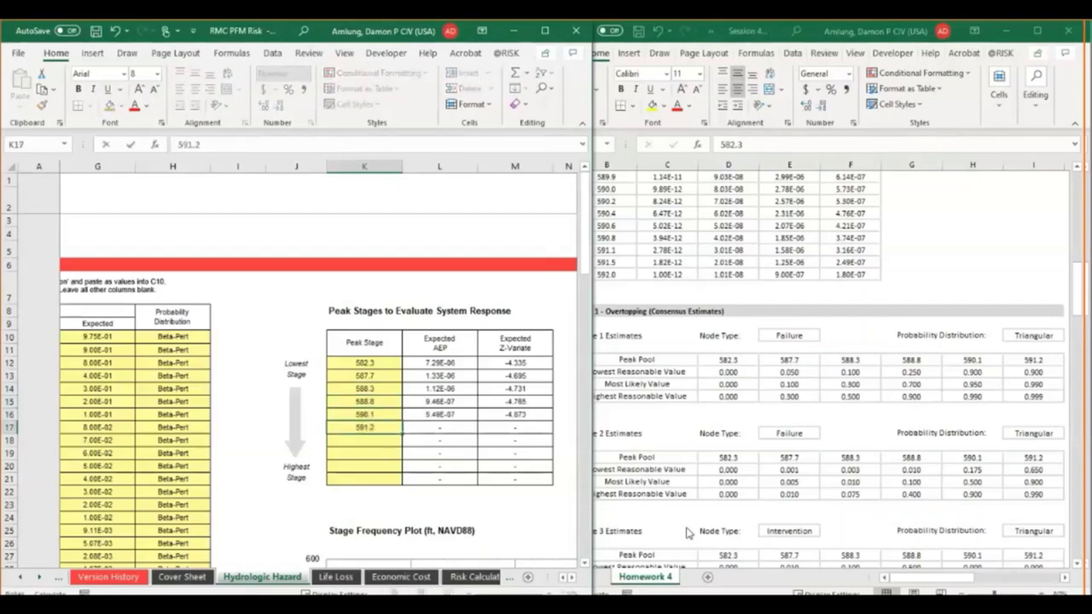
key(Return)
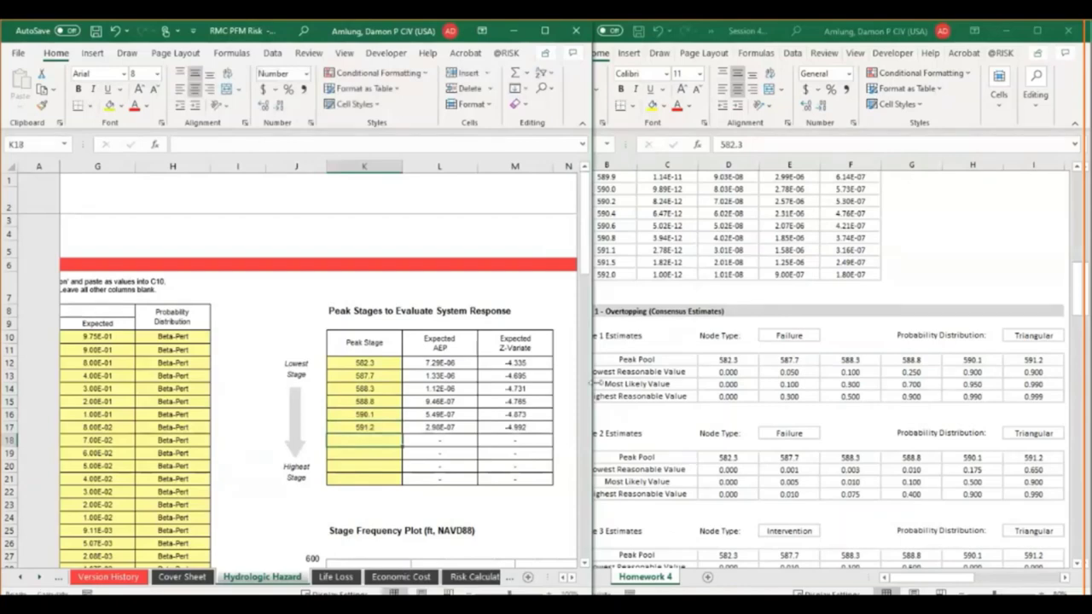
Compare the entered peak stages with the peak pools of every PFM 1 - Overtopping node in the homework.
click(384, 361)
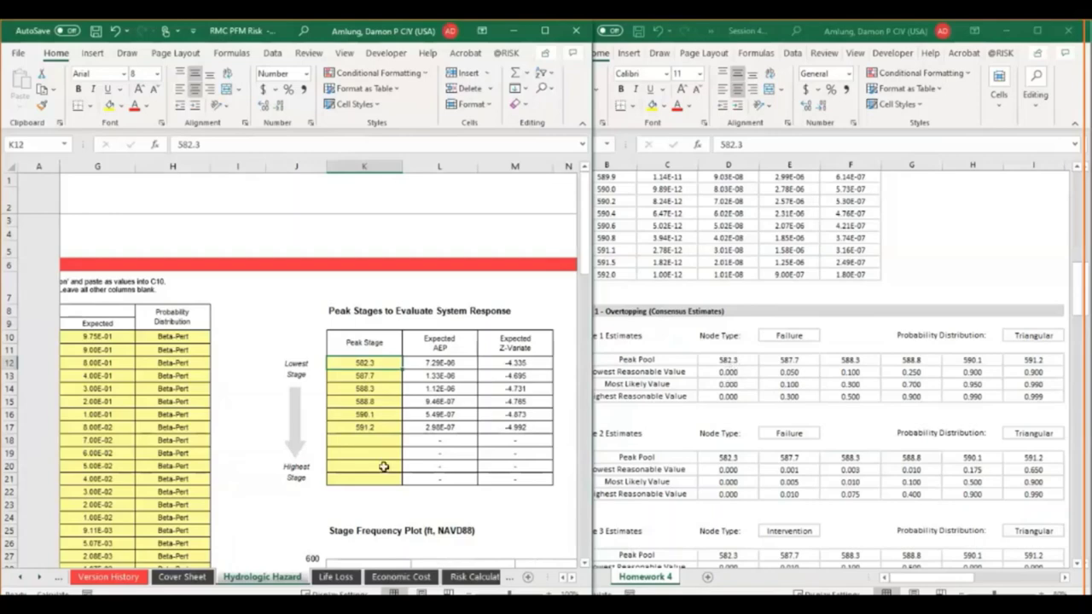
click(364, 429)
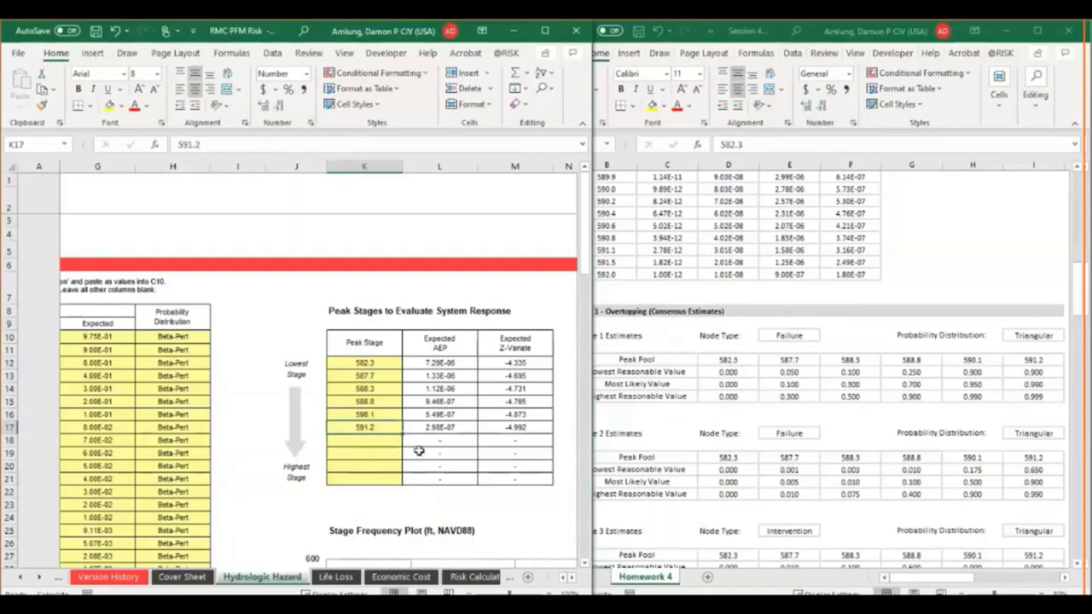
click(1032, 382)
scroll(964, 401, down, 2)
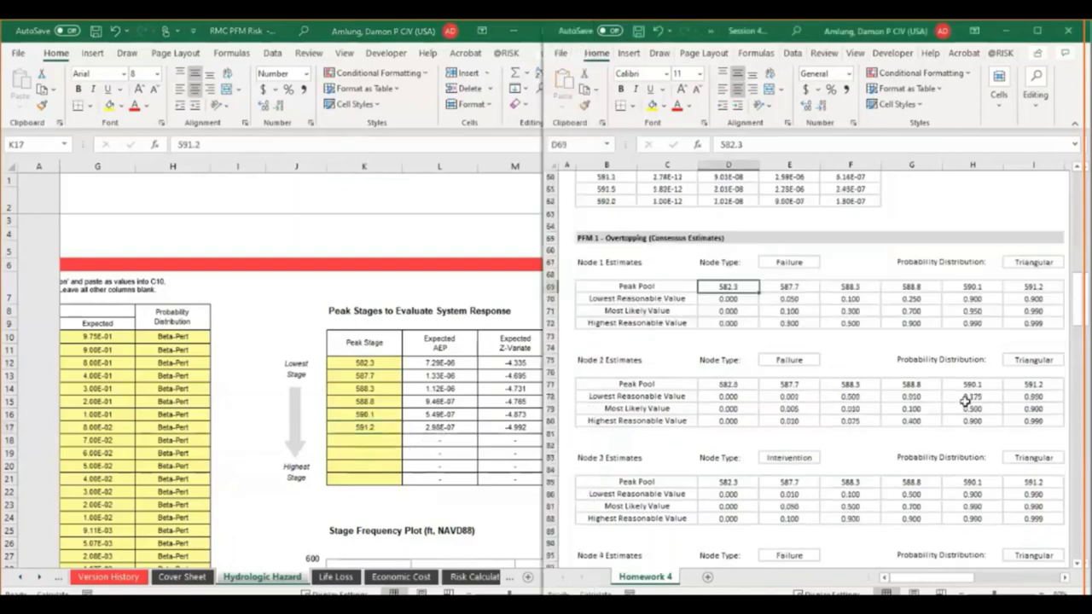
scroll(964, 401, down, 1)
scroll(913, 474, down, 6)
scroll(910, 478, up, 6)
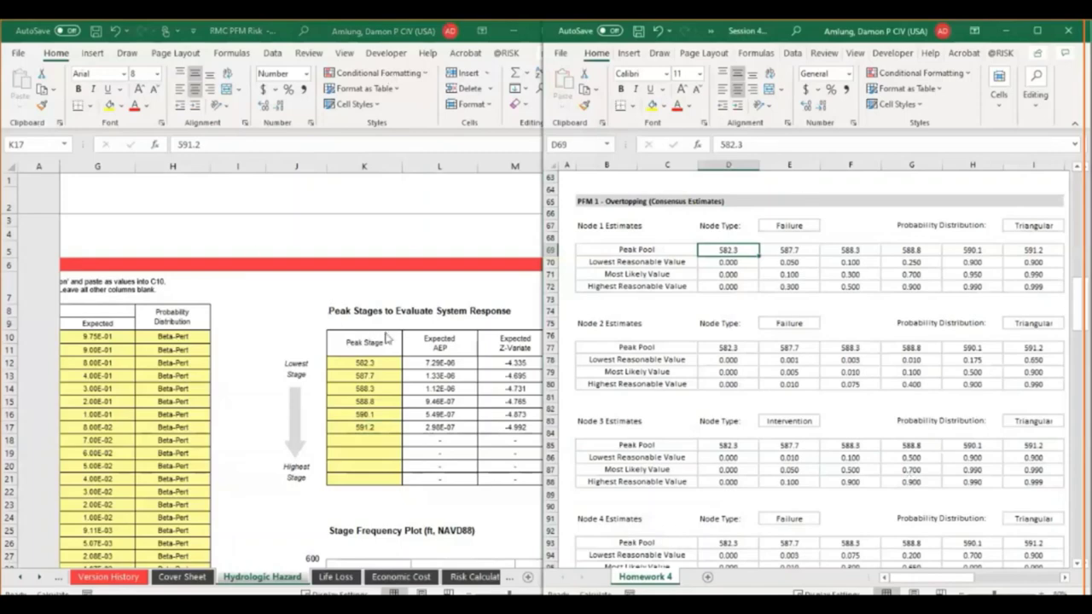
click(472, 416)
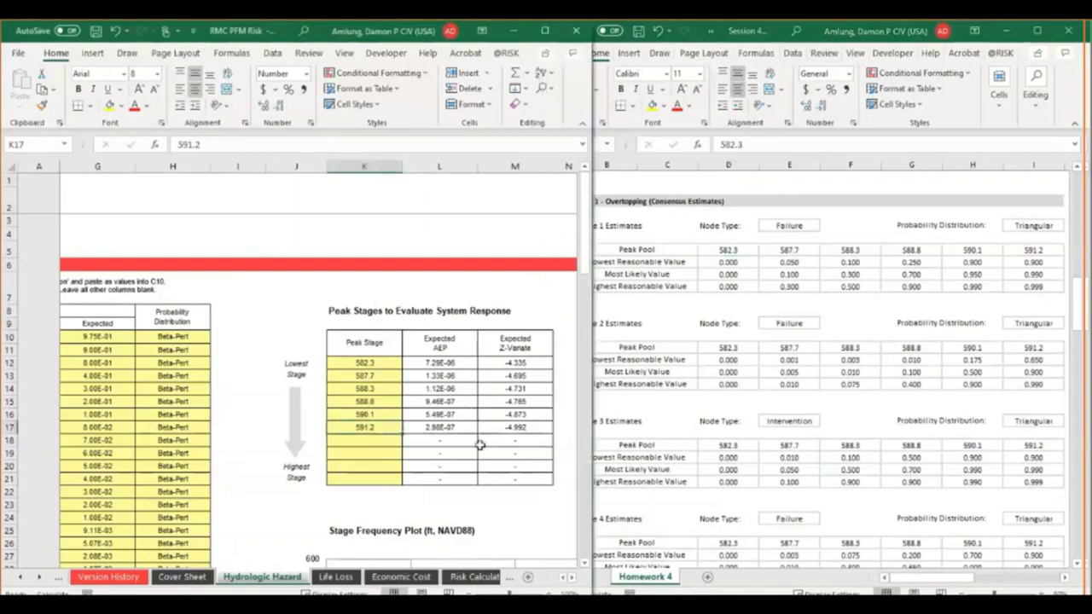
Open the Life Loss worksheet of RMC PFM Risk and bring the homework's Life Loss tables into view beside it.
click(346, 579)
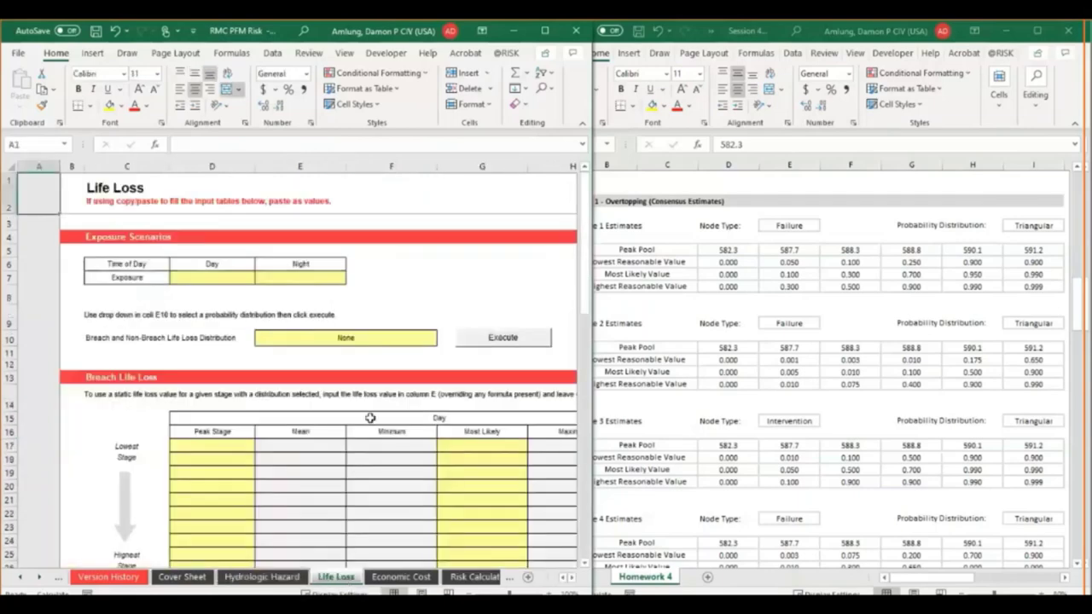
click(964, 341)
scroll(968, 341, up, 15)
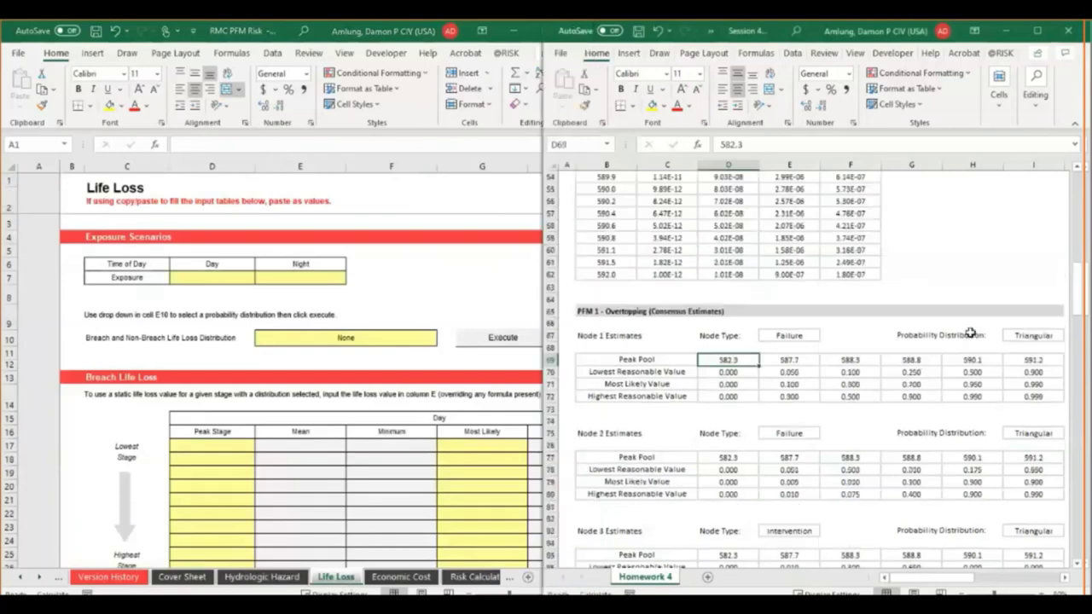
scroll(1049, 589, right, 10)
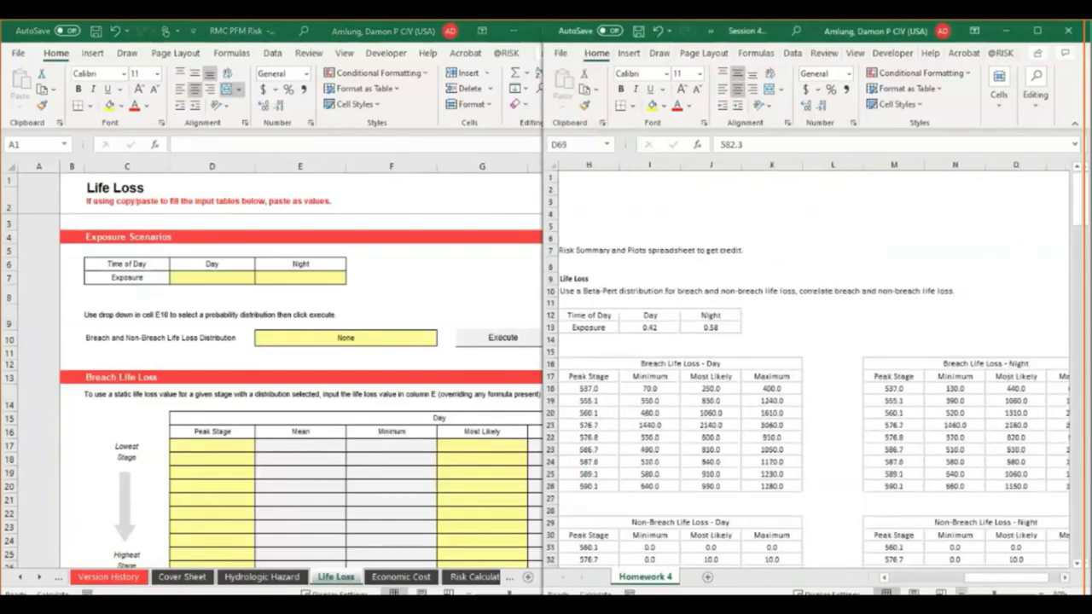
click(964, 592)
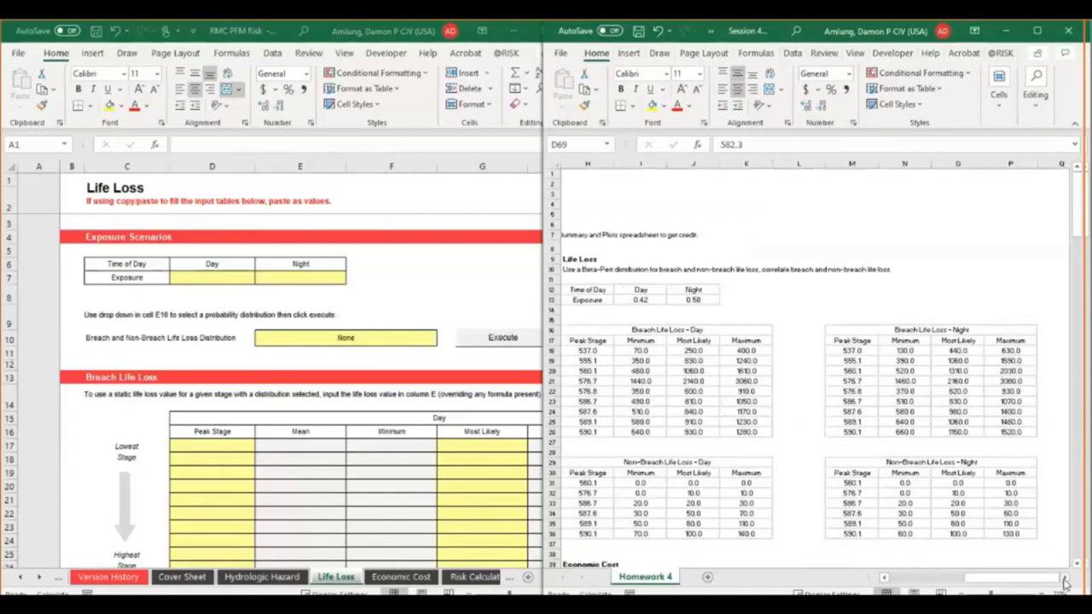
Set the exposure to 0.42 for Day and 0.58 for Night in the Exposure Scenarios table.
click(249, 278)
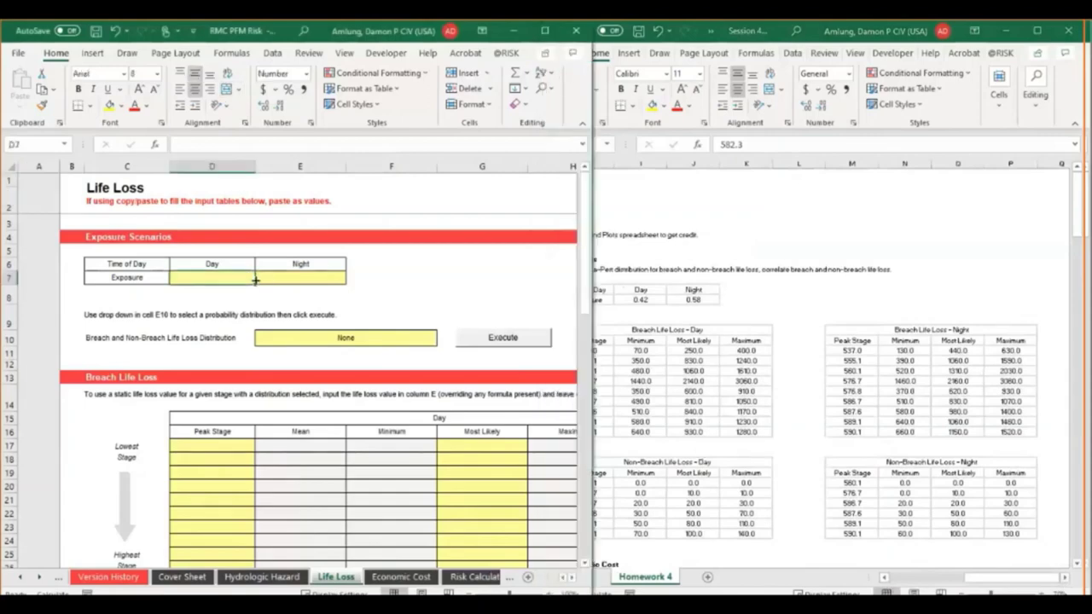
text(.)
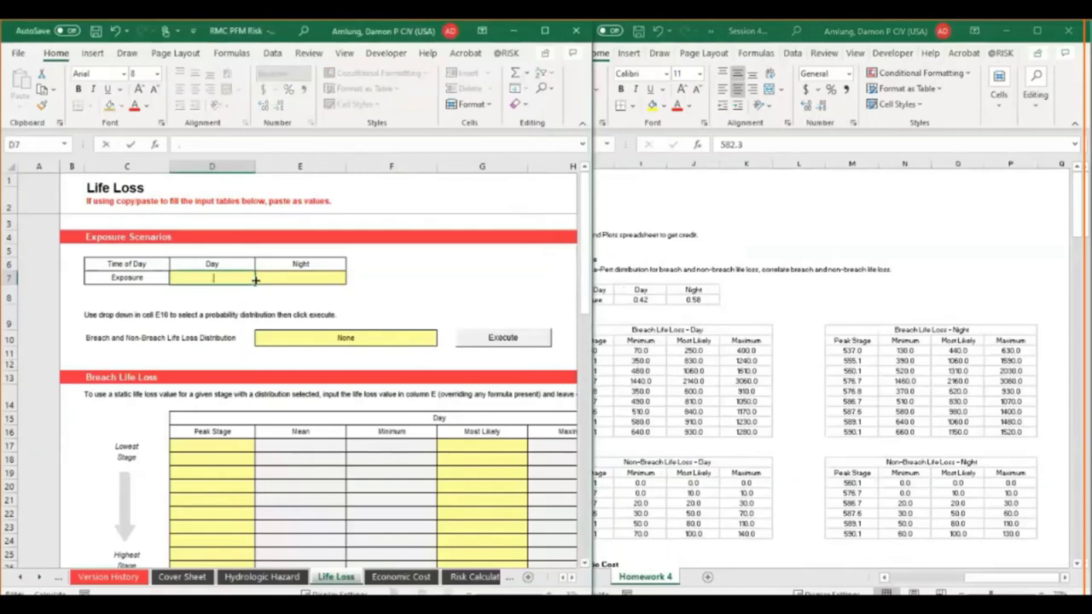
text(42)
key(Tab)
text(.)
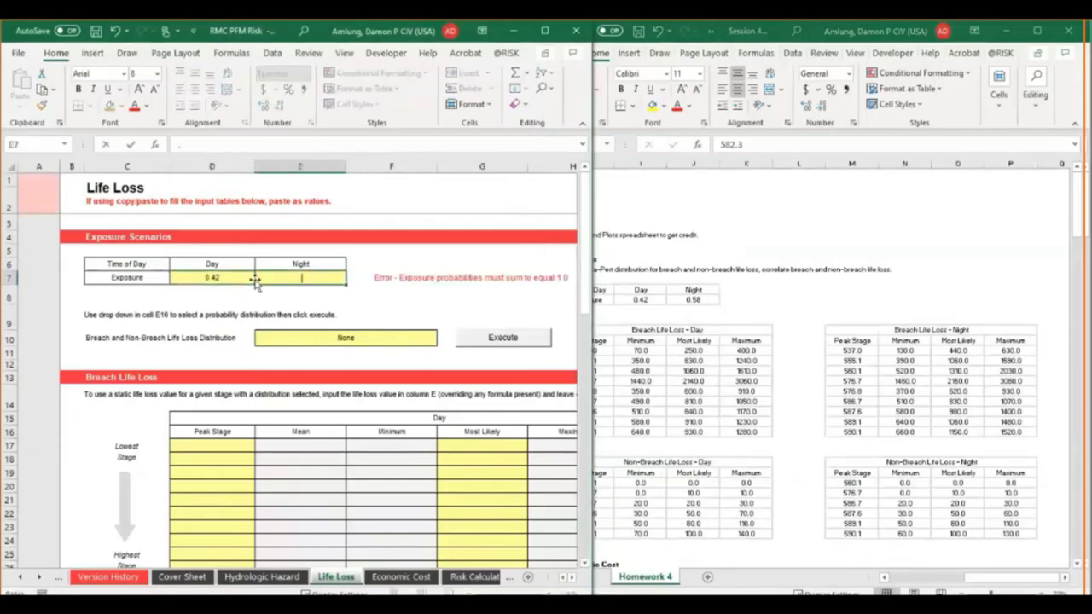
text(58)
key(Return)
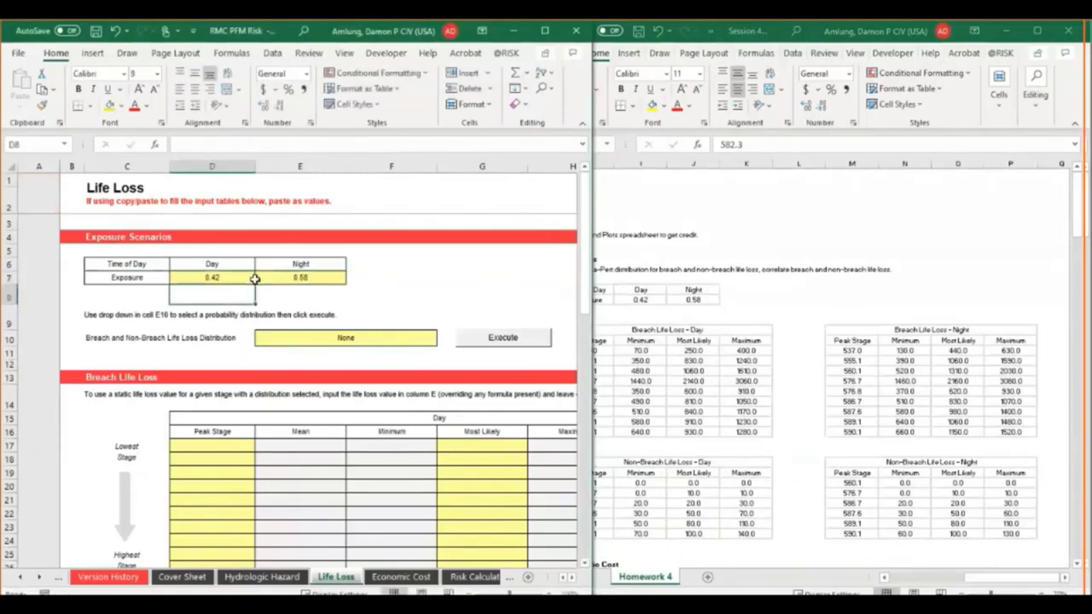
Select Beta-Pert Distribution as the Breach and Non-Breach Life Loss Distribution and execute it.
click(793, 402)
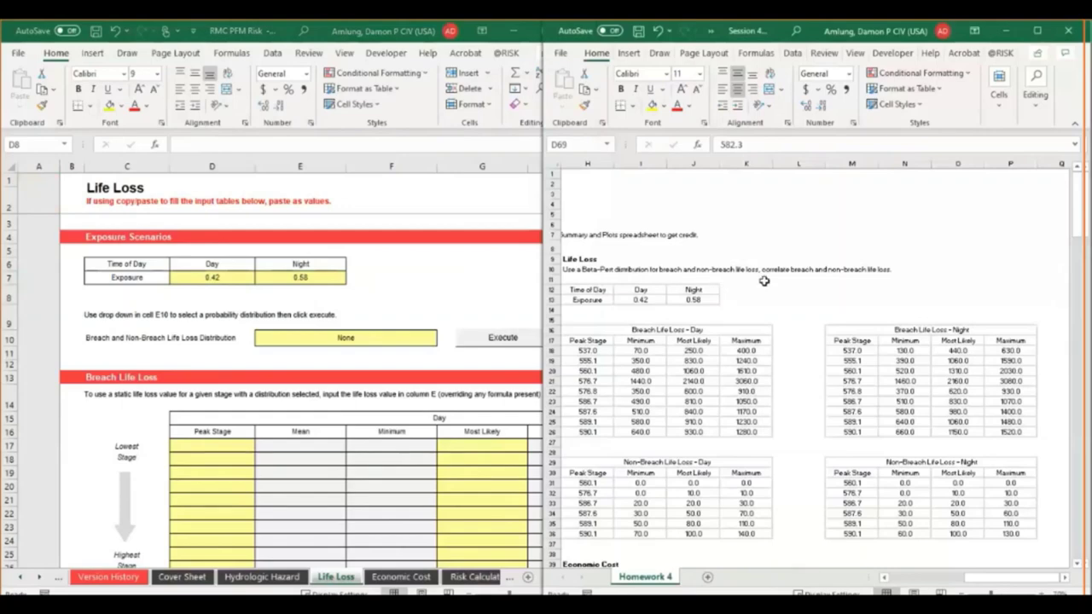
click(413, 339)
click(441, 339)
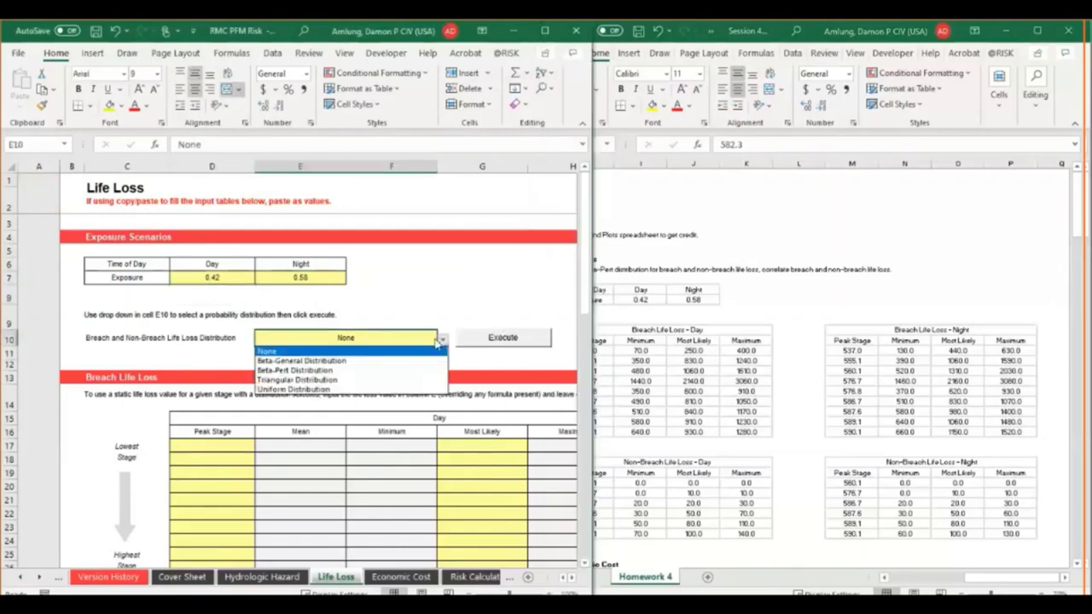
click(408, 373)
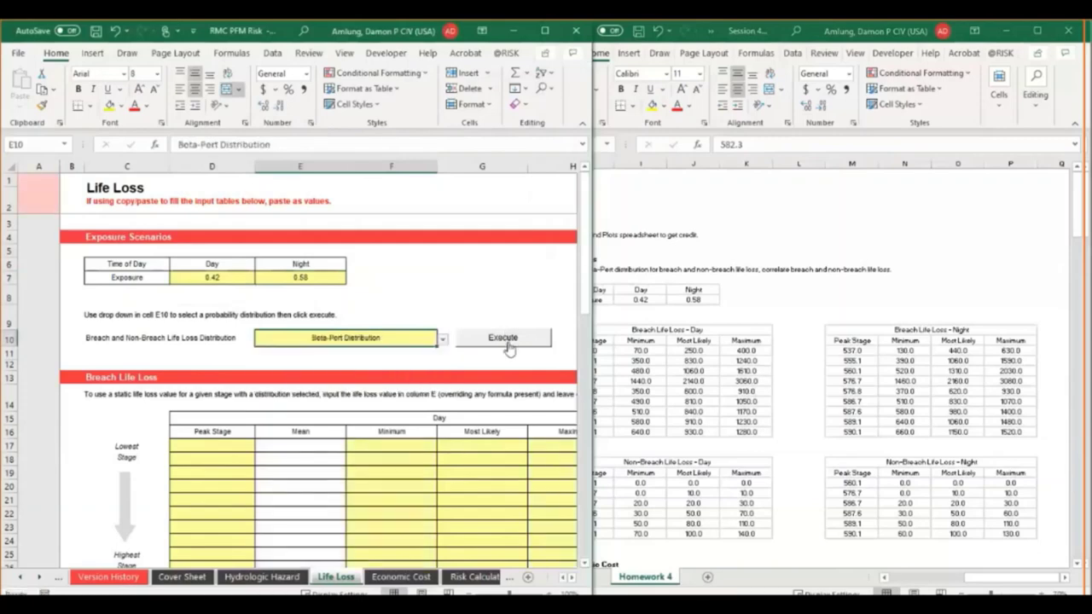
click(509, 338)
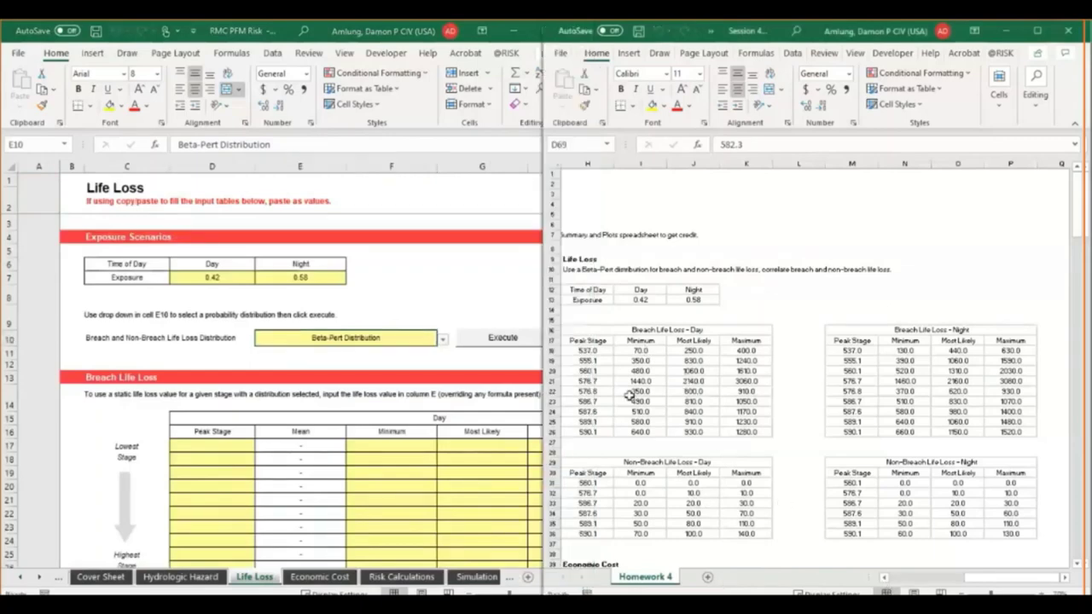
Copy the homework's Breach Life Loss - Day peak stages and paste them as values into D17:D25 of Life Loss.
drag(588, 341, 599, 426)
key(ctrl+c)
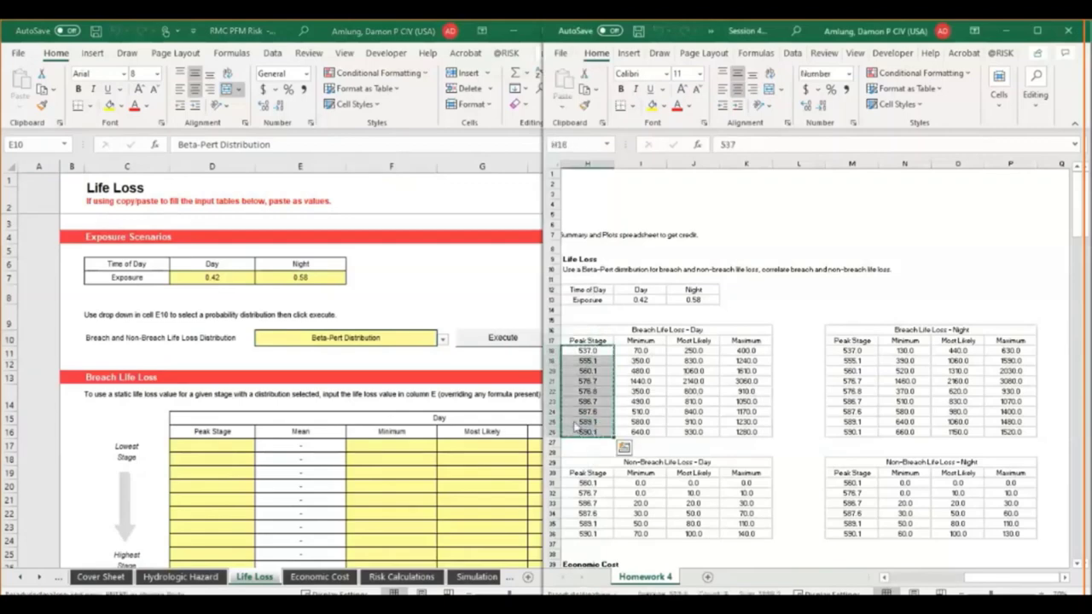
click(213, 445)
click(20, 106)
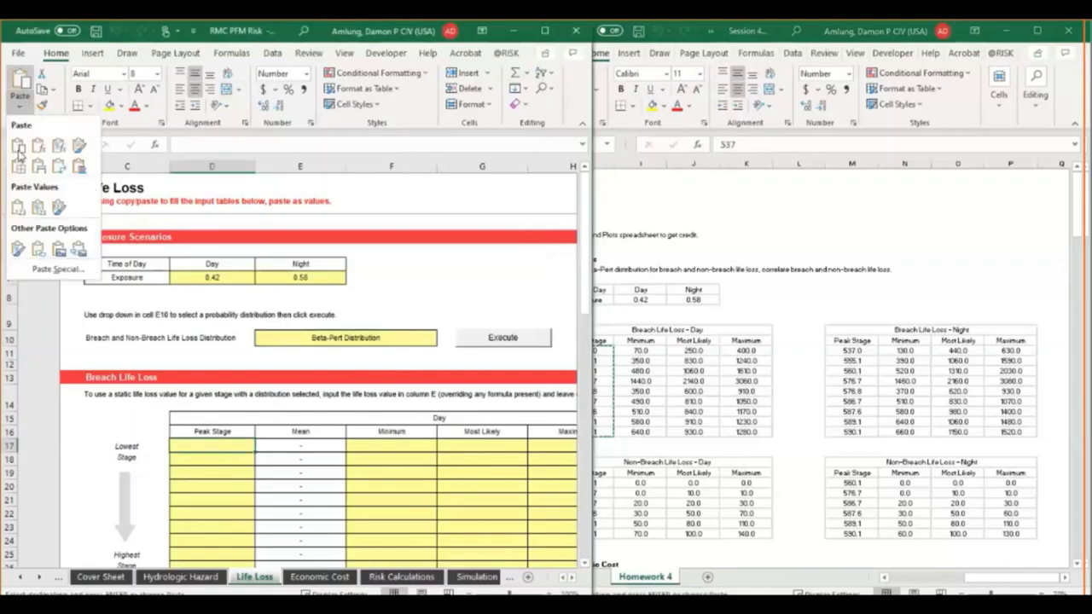
click(17, 211)
Copy the minimum, most likely and maximum values of Breach Life Loss - Day and paste them as values from F17.
click(636, 353)
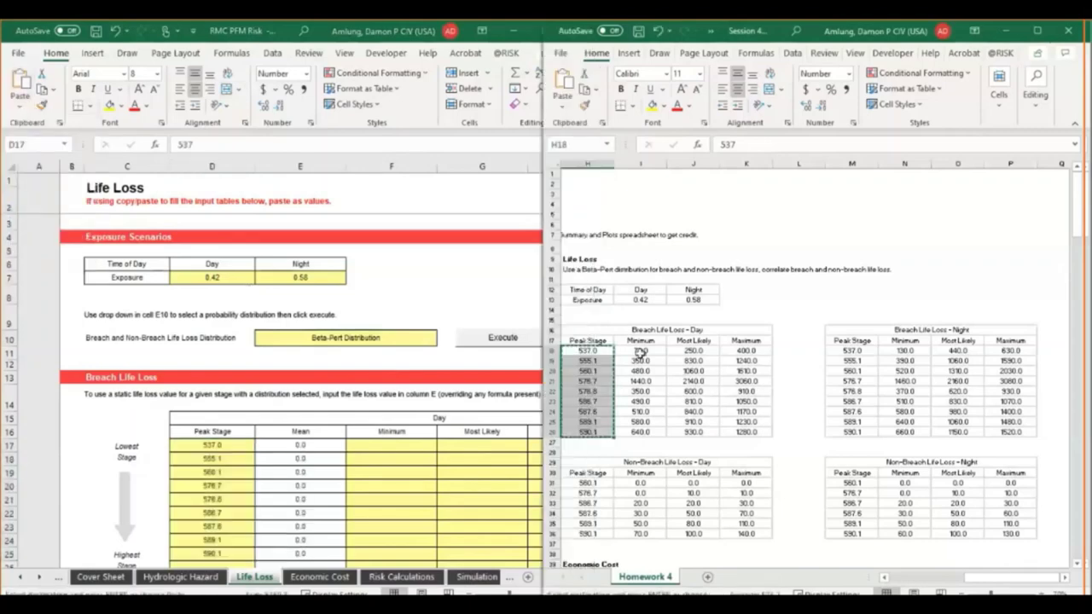
drag(636, 354, 747, 433)
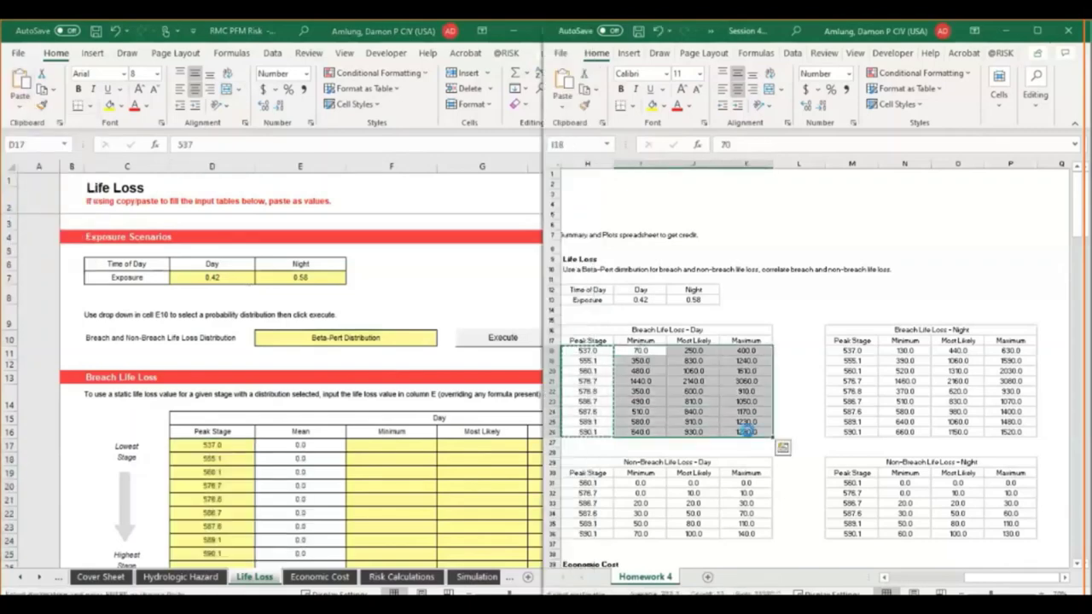
key(ctrl+c)
click(392, 445)
click(20, 104)
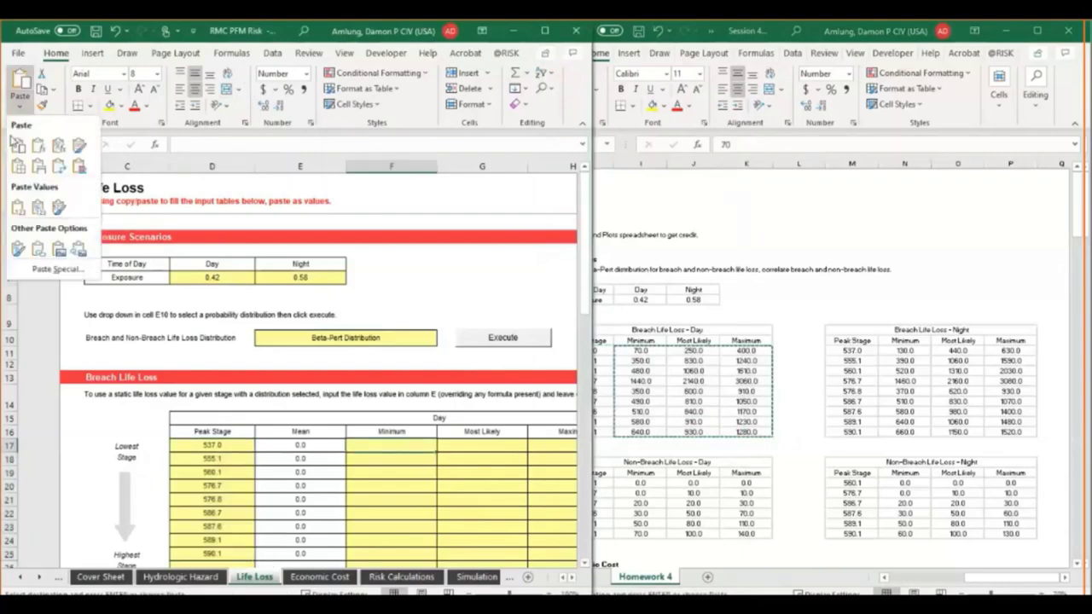
click(17, 206)
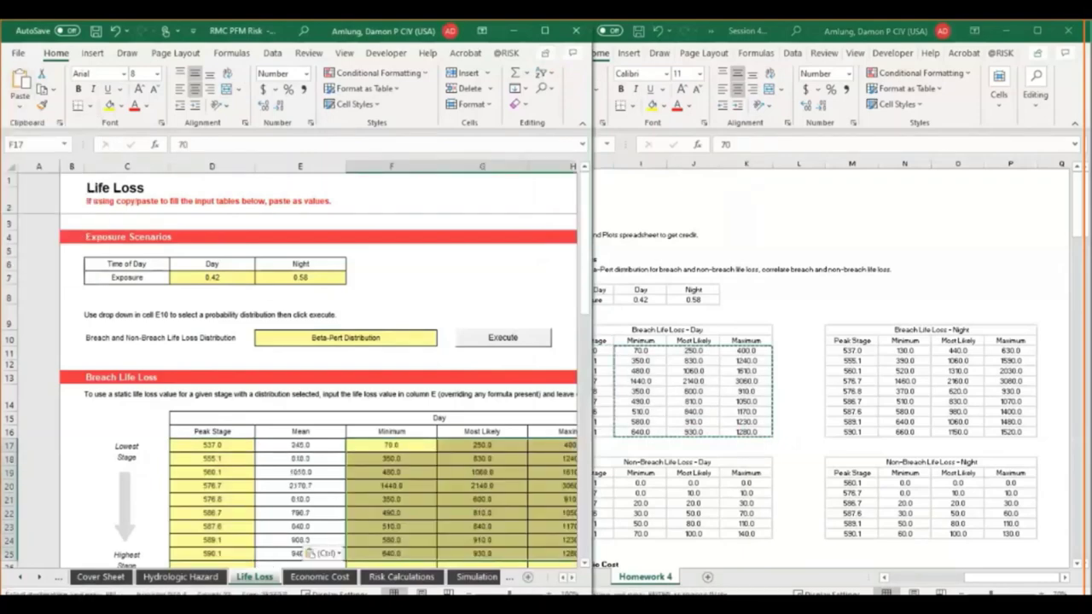
Copy the homework's Breach Life Loss - Night peak stages and paste them as values into D31:D39 of Life Loss.
ctrl+scroll(290, 366, down, 2)
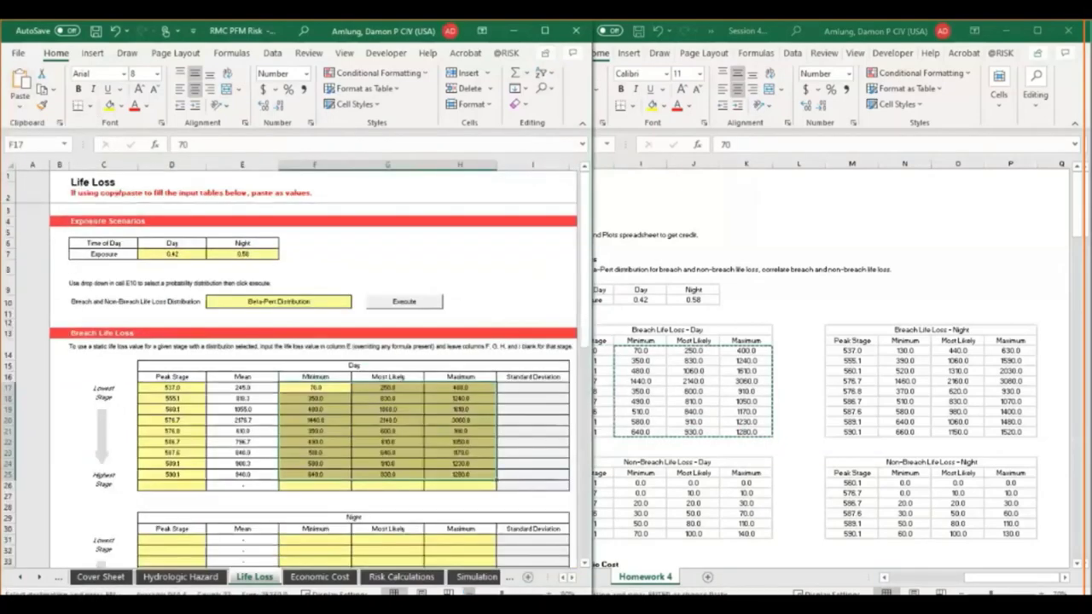
scroll(586, 563, down, 3)
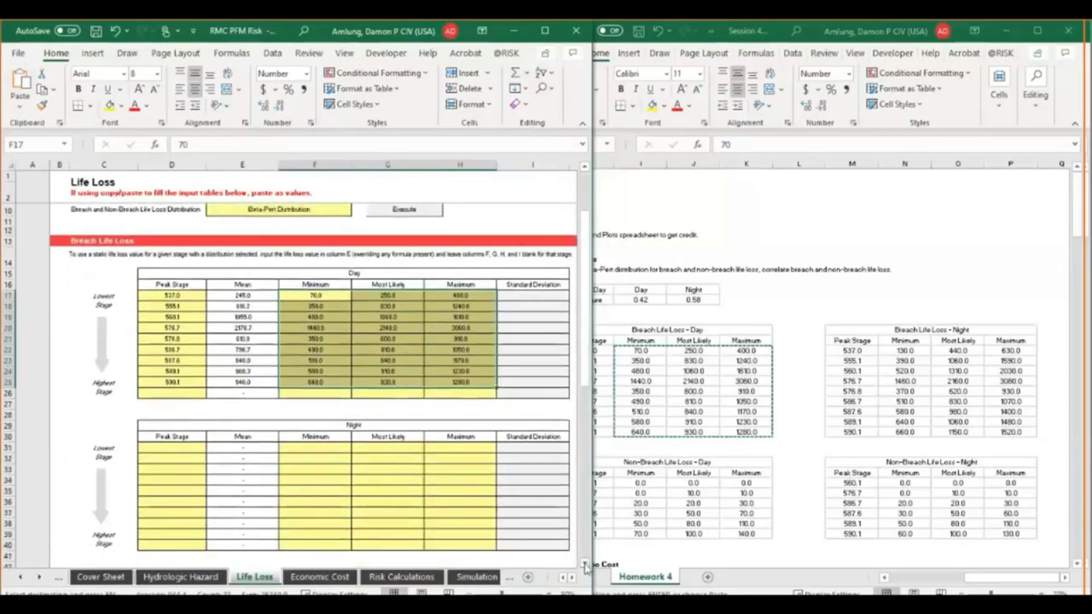
click(866, 387)
drag(855, 351, 859, 429)
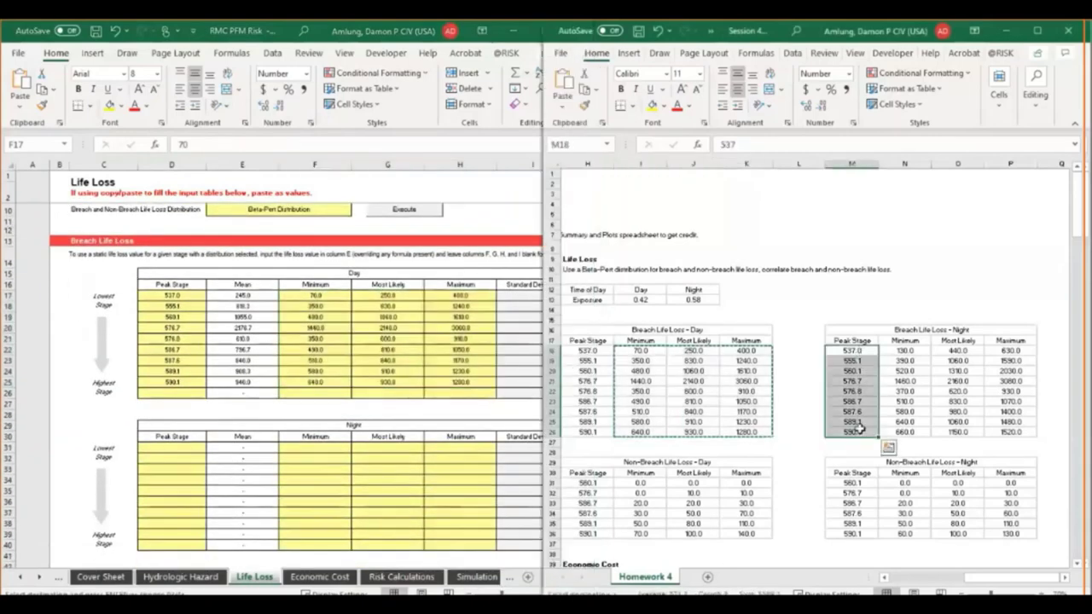
key(ctrl+c)
click(172, 445)
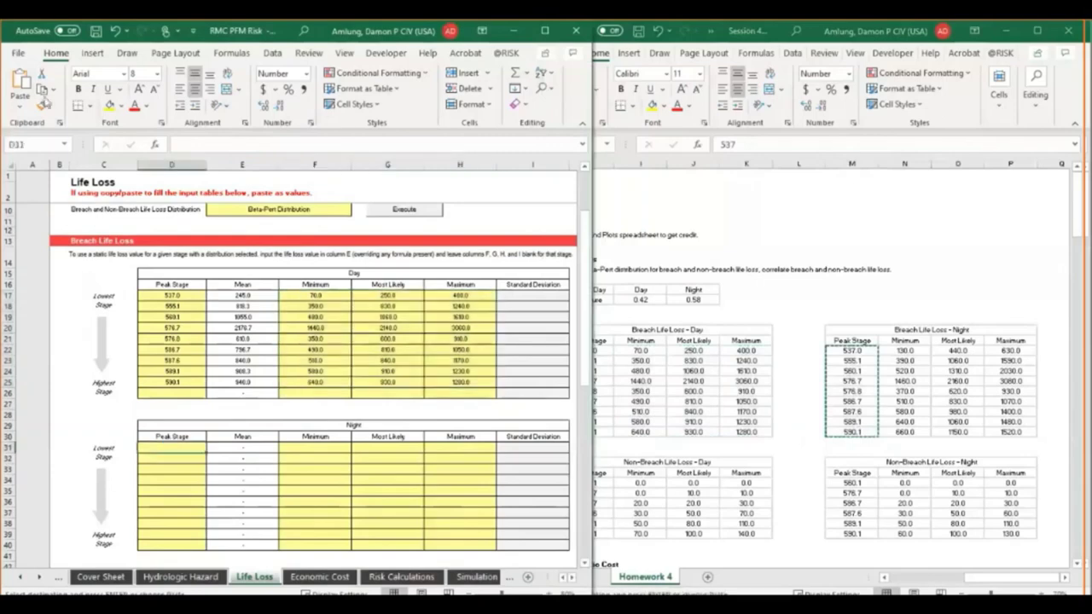
click(27, 109)
click(18, 209)
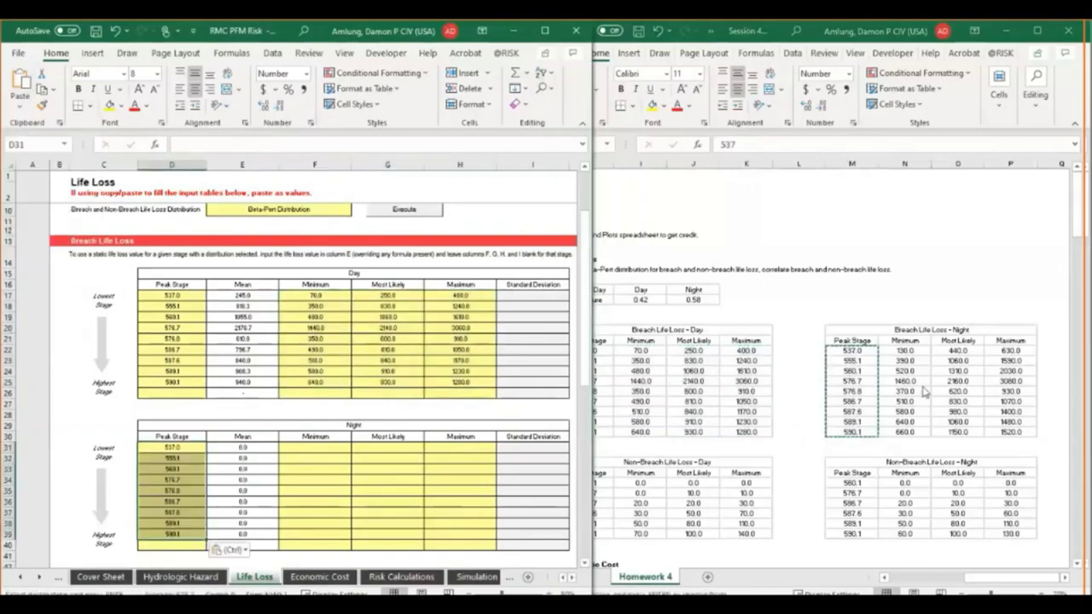
Copy the minimum, most likely and maximum values of Breach Life Loss - Night and paste them as values from F31.
click(898, 350)
drag(898, 351, 998, 430)
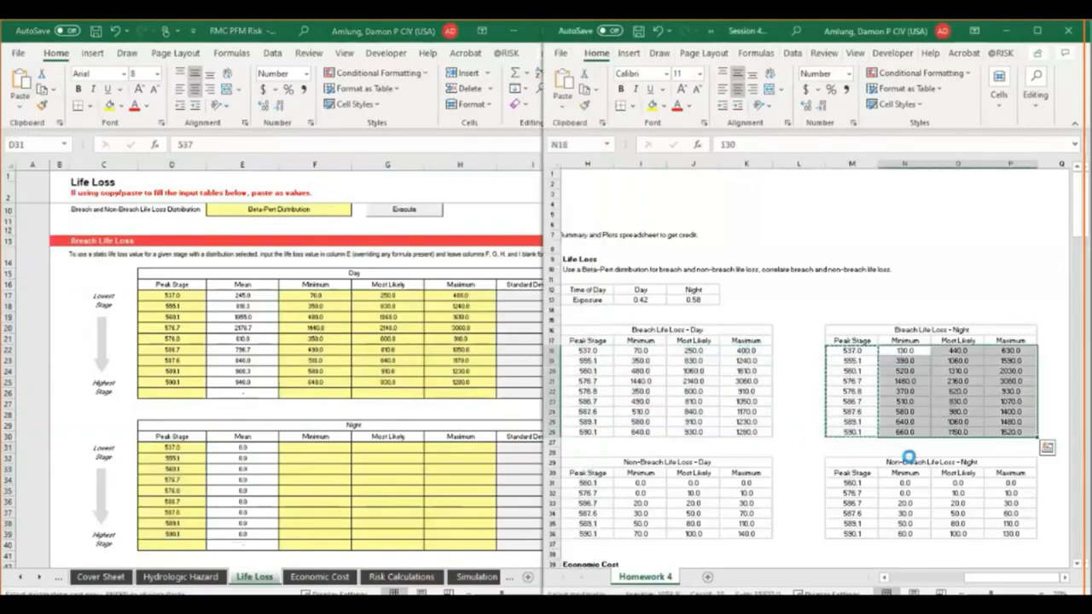
key(ctrl+c)
click(313, 446)
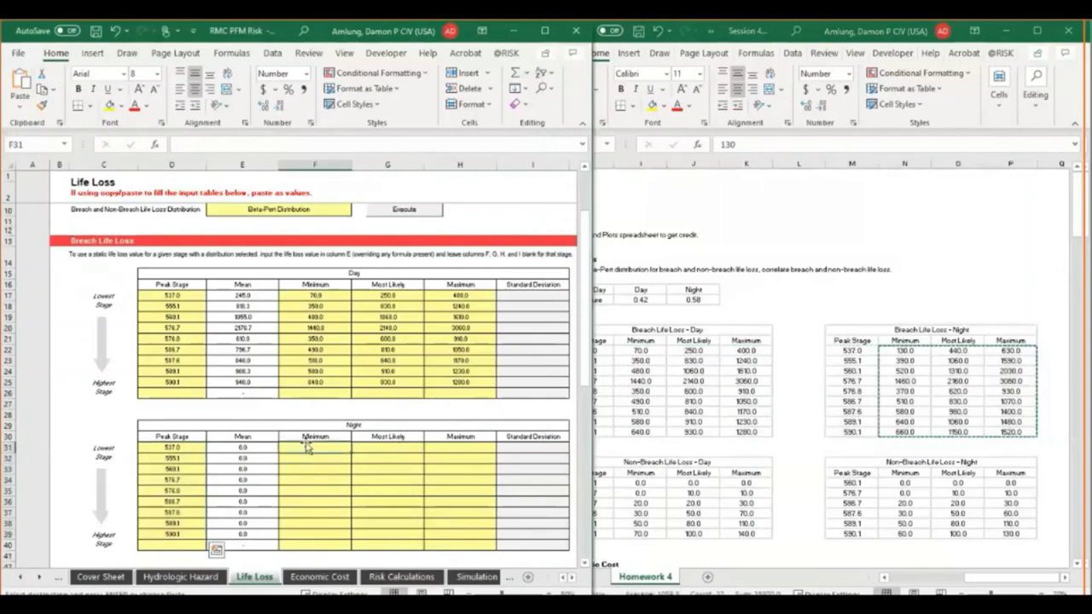
click(27, 108)
click(17, 210)
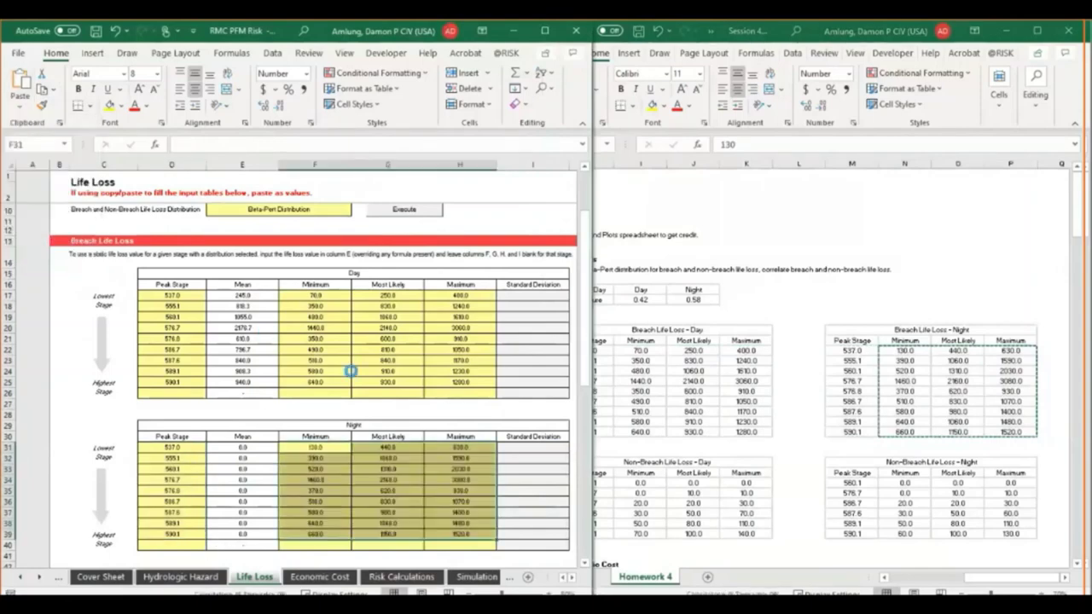
Try a most likely life loss of 700 for stage 537.0 in the breach Night table and undo it.
click(577, 579)
click(577, 579)
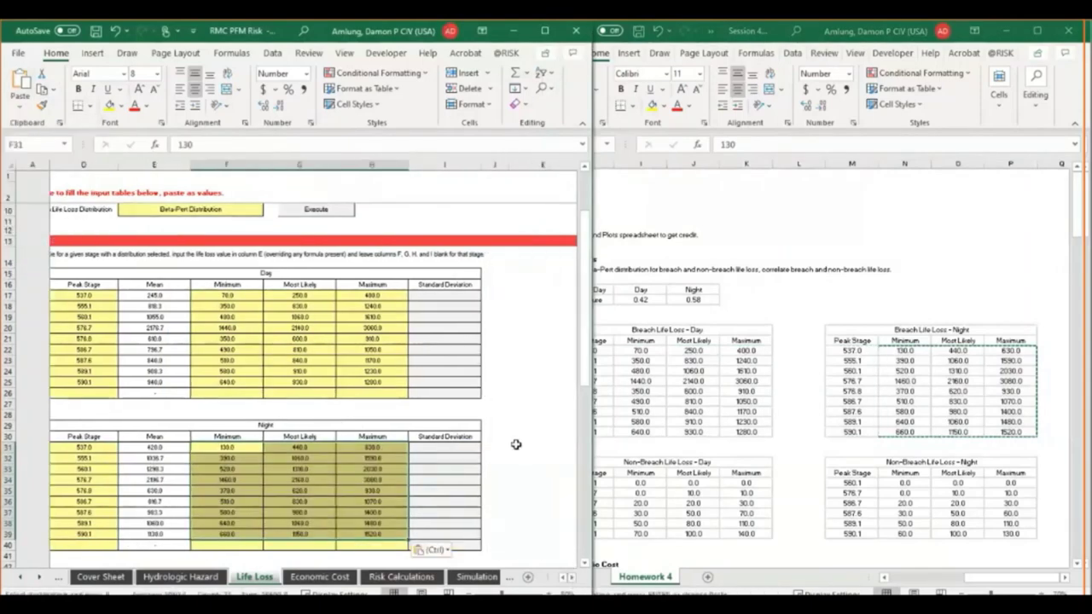
click(418, 448)
click(324, 450)
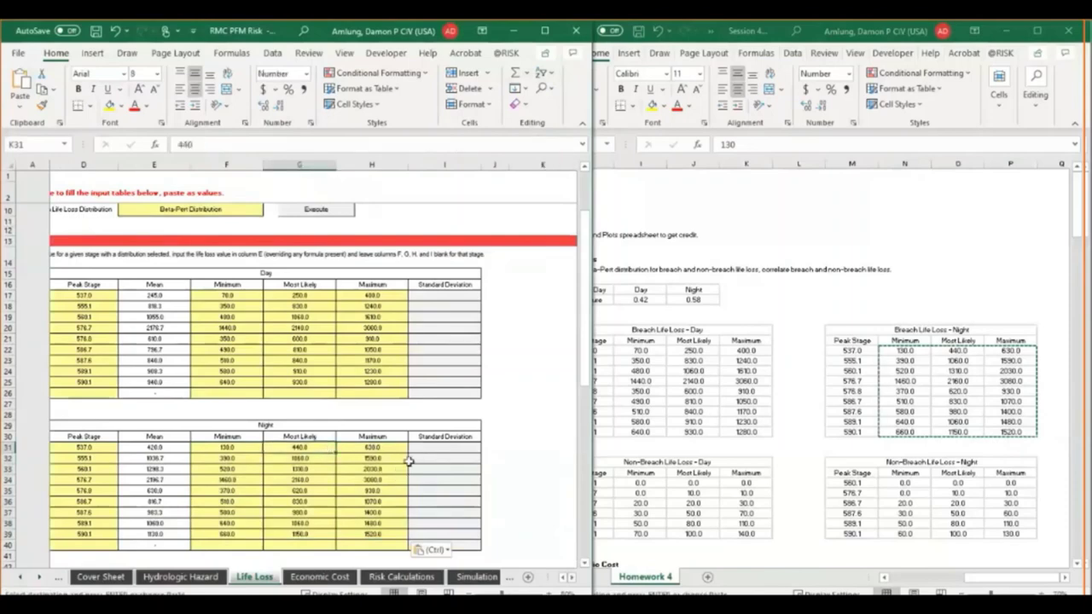
text(700)
key(Return)
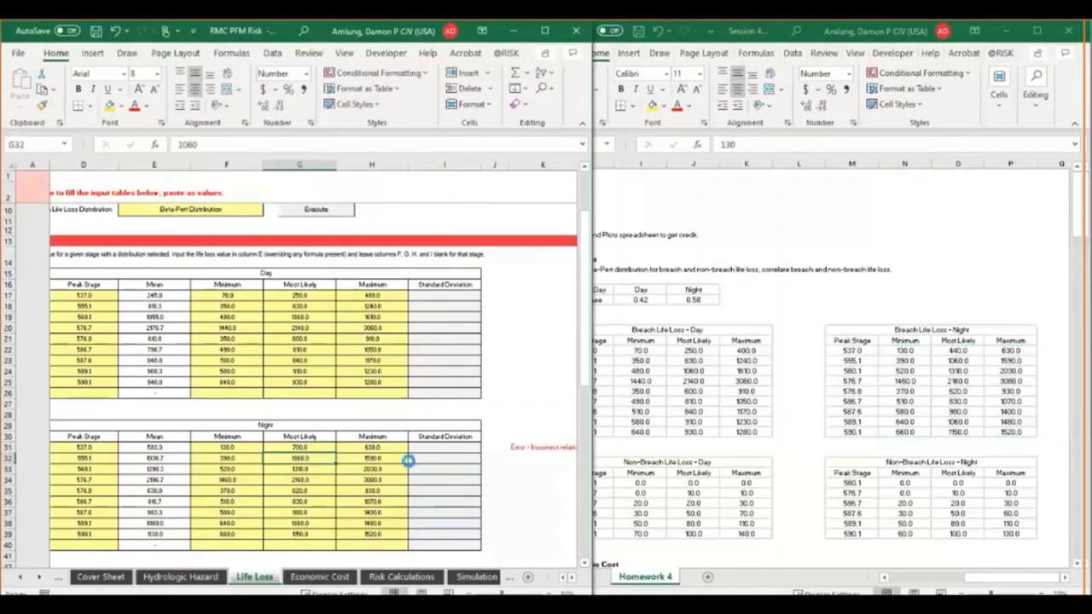
key(ctrl+z)
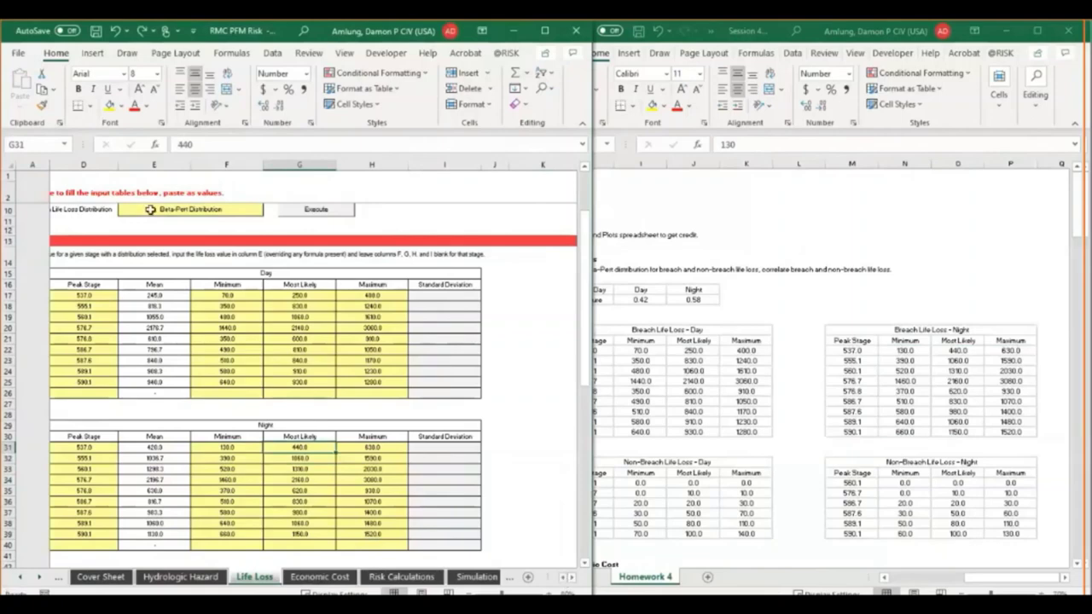
click(41, 191)
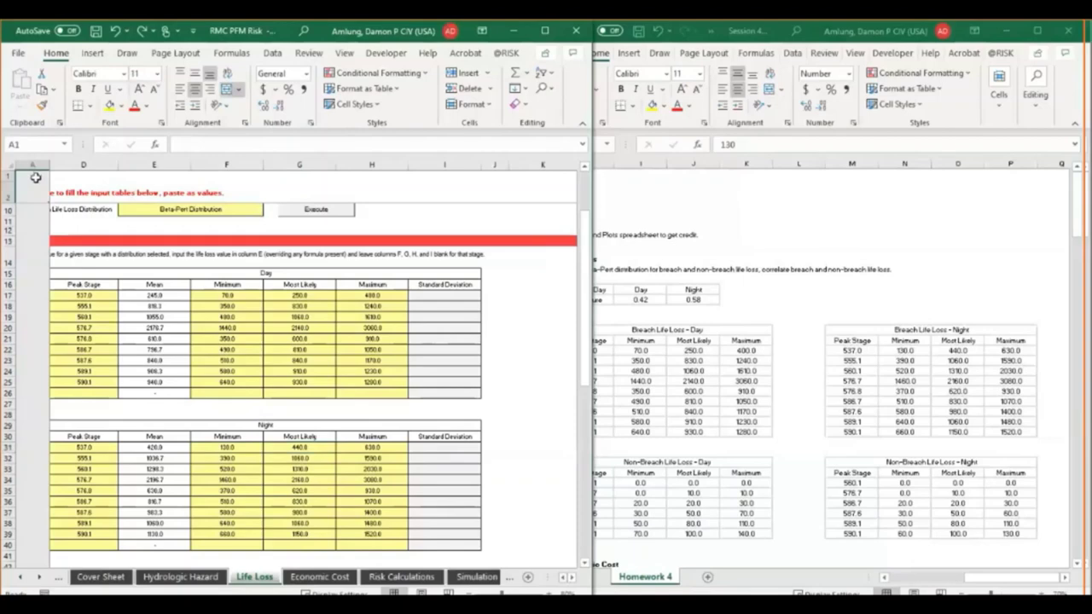
click(563, 582)
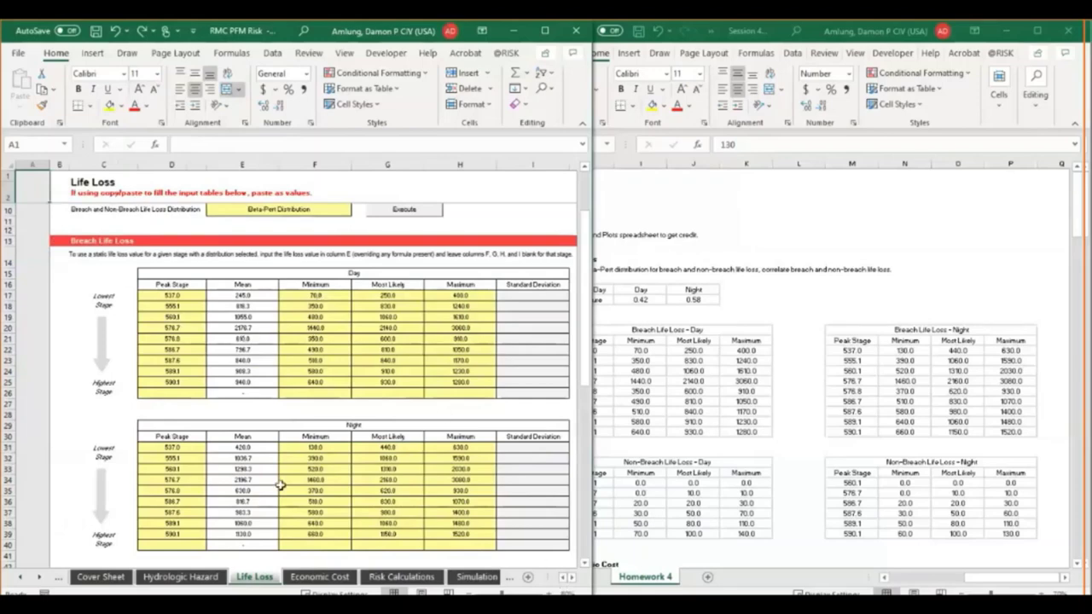
Copy the homework's Non-Breach Life Loss - Day peak stages and paste them as values into D48:D53 of Life Loss.
click(364, 489)
scroll(365, 488, down, 10)
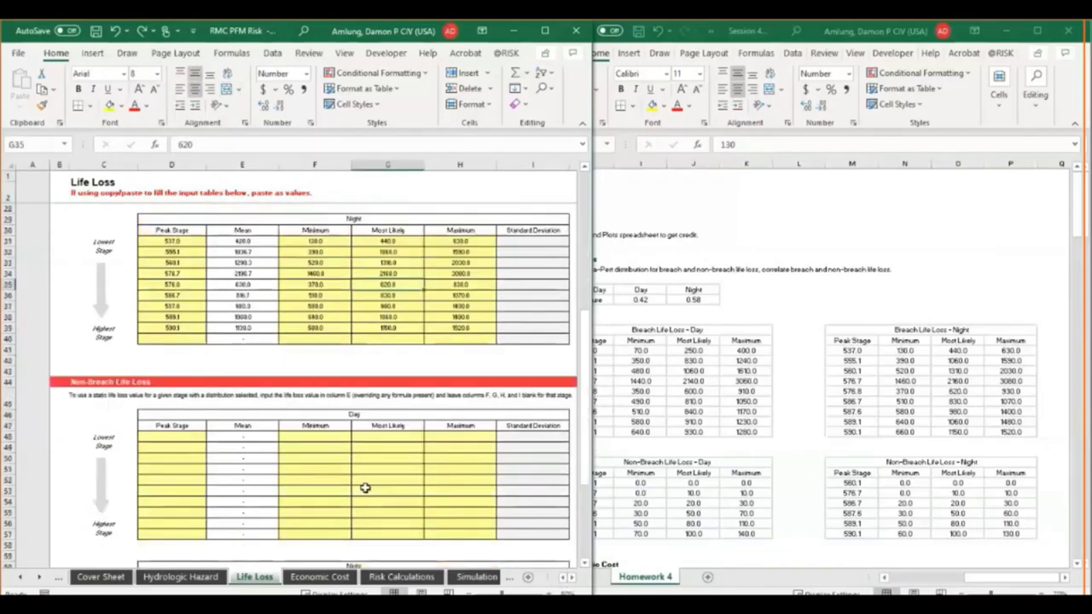
scroll(364, 486, down, 2)
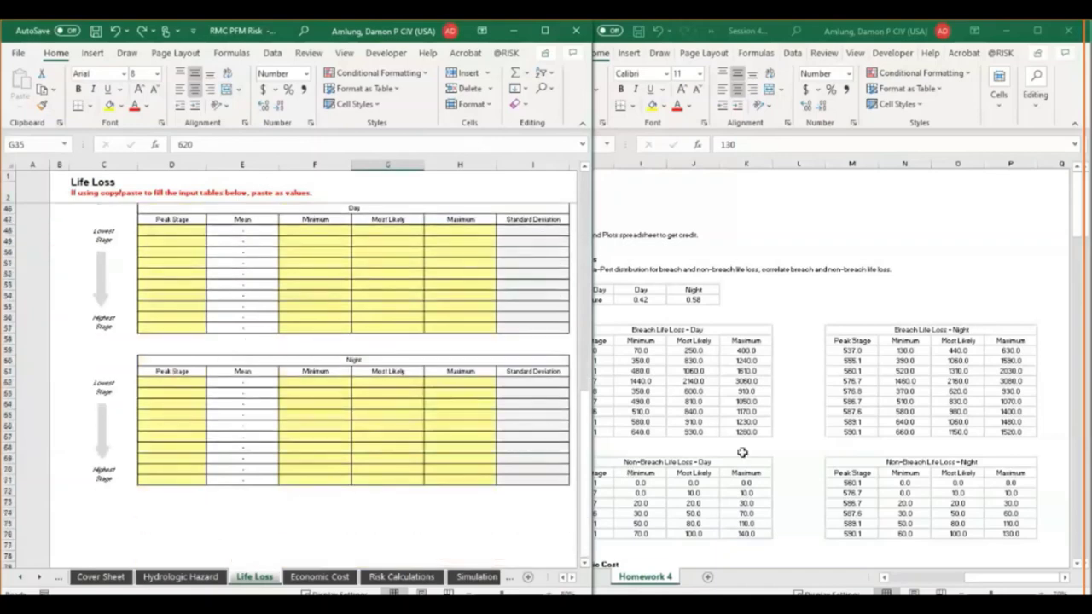
click(743, 453)
drag(583, 483, 587, 534)
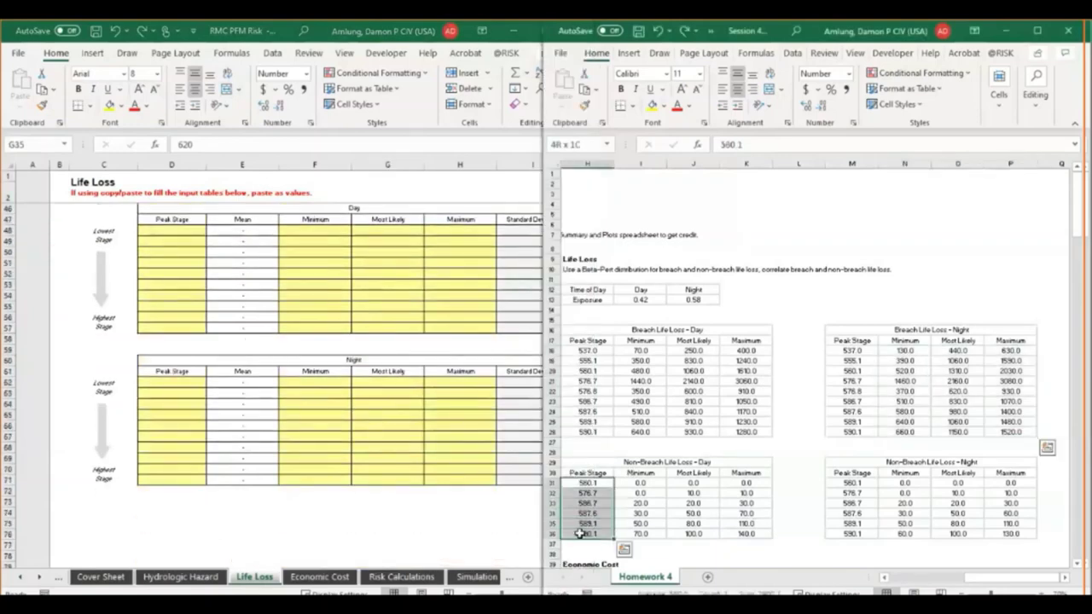
key(ctrl+c)
click(175, 232)
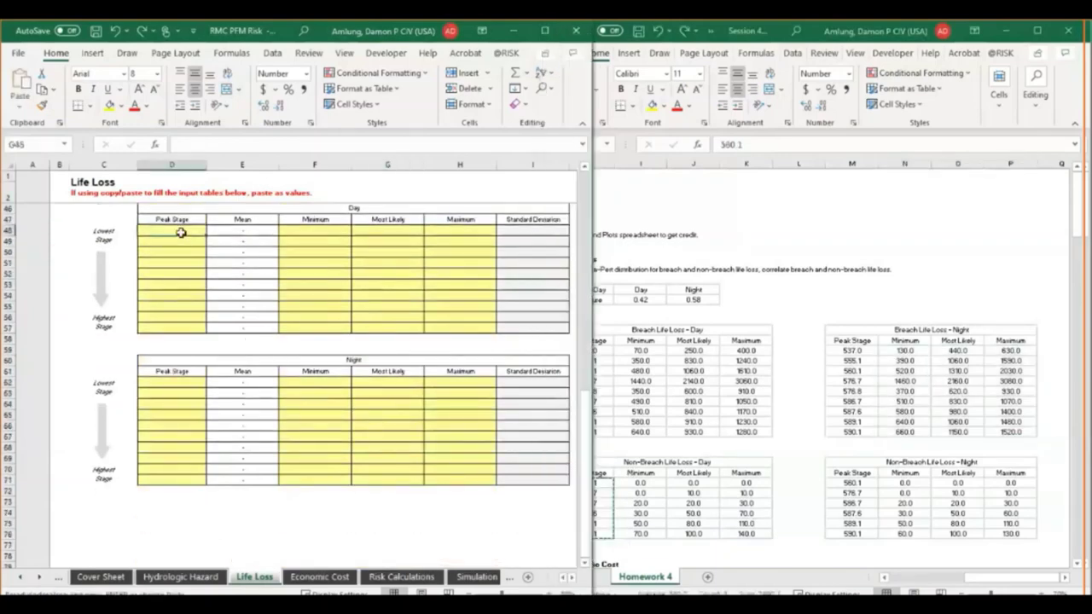
click(30, 112)
click(17, 209)
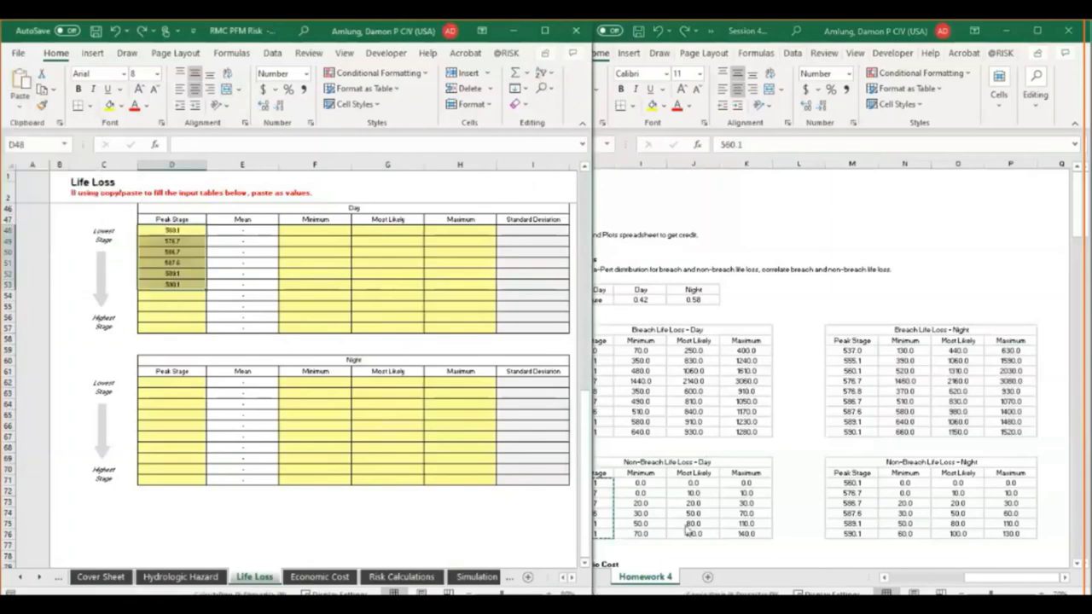
Copy the minimum, most likely and maximum values of Non-Breach Life Loss - Day and paste them as values from F48.
click(641, 484)
drag(642, 484, 757, 536)
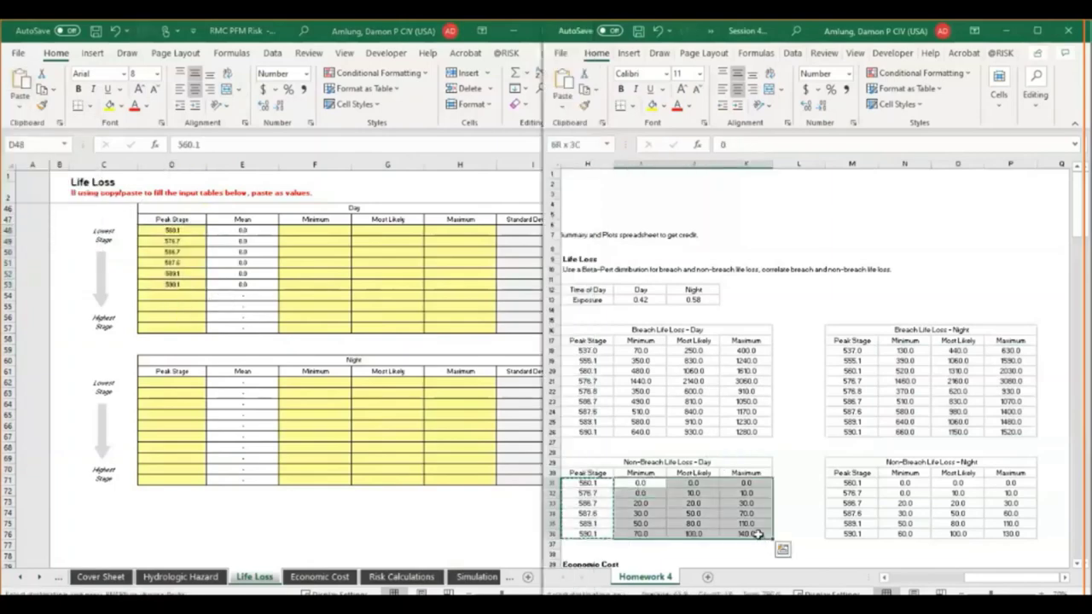
key(ctrl+c)
click(315, 228)
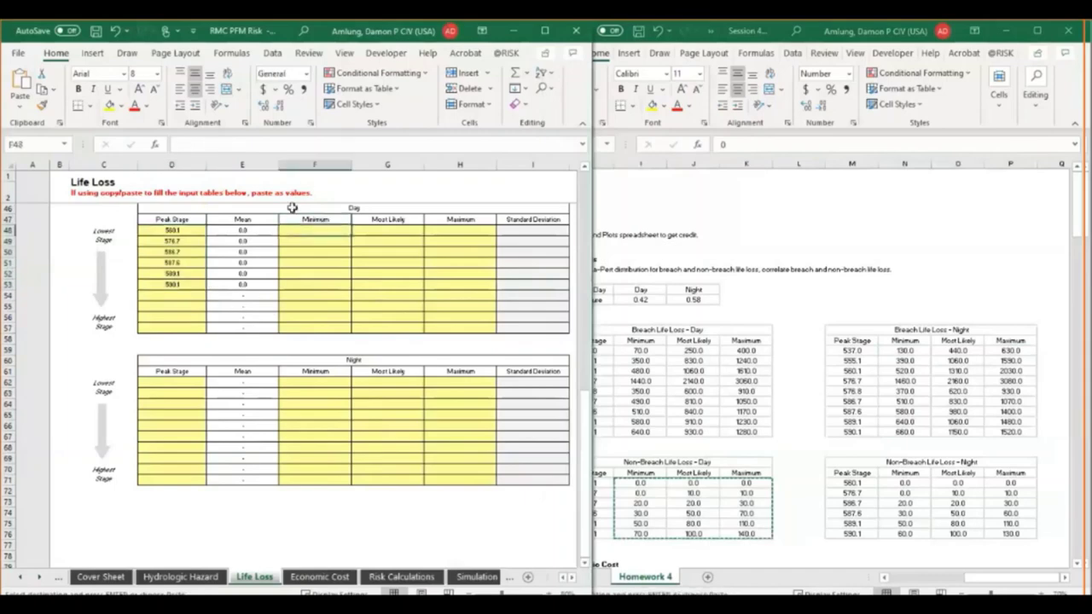
click(20, 98)
click(17, 209)
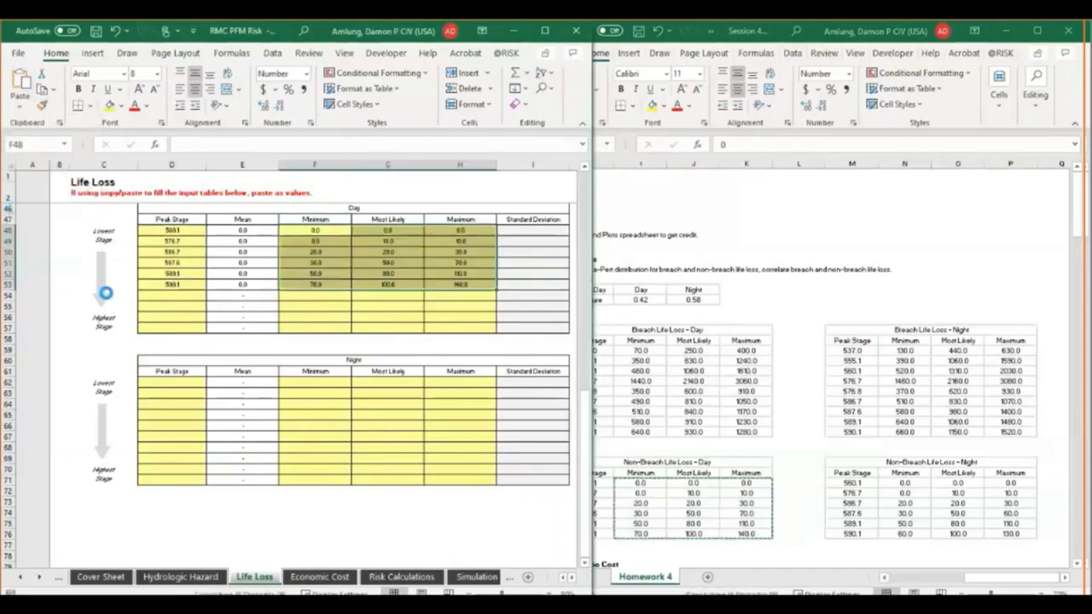
Copy the homework's Non-Breach Life Loss - Night peak stages and paste them as values into D62:D67 of Life Loss.
click(841, 499)
drag(851, 483, 850, 534)
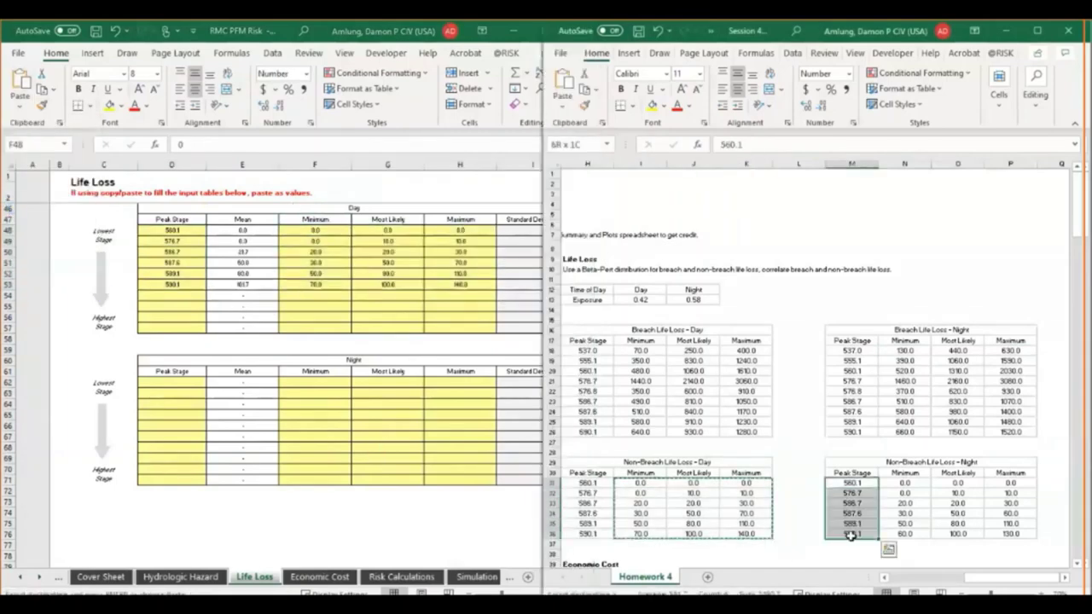
key(ctrl+c)
click(171, 383)
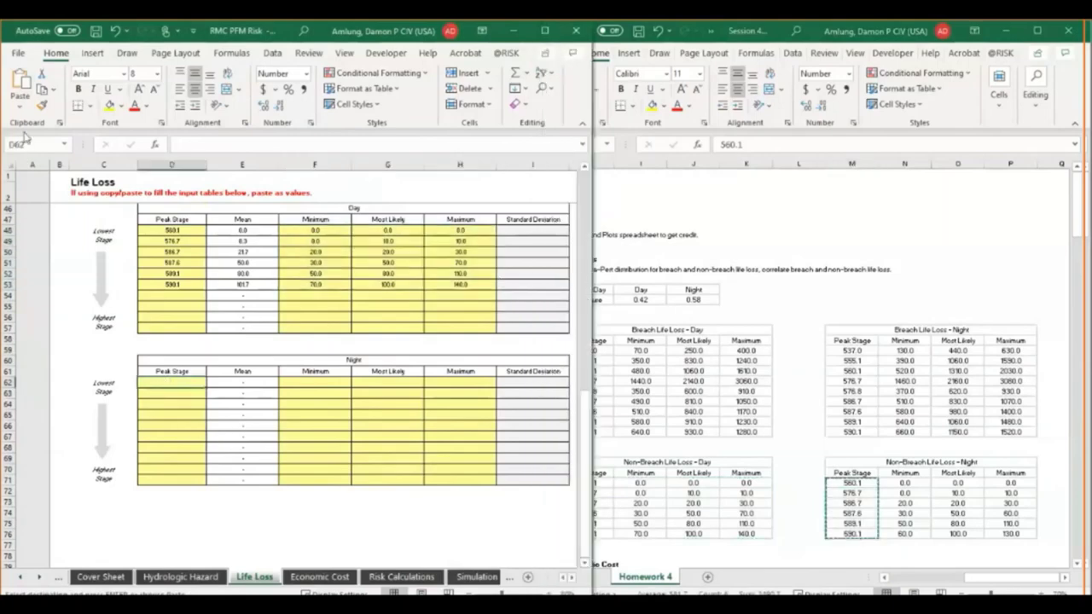
click(20, 98)
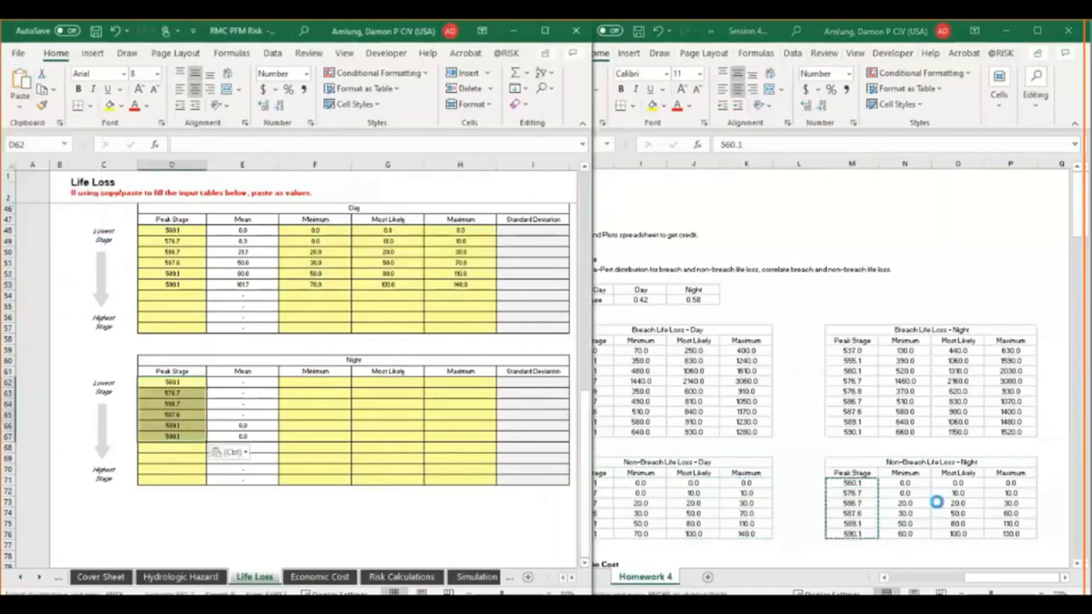
Copy the minimum, most likely and maximum values of Non-Breach Life Loss - Night and paste them as values from F62.
click(891, 483)
drag(891, 483, 994, 534)
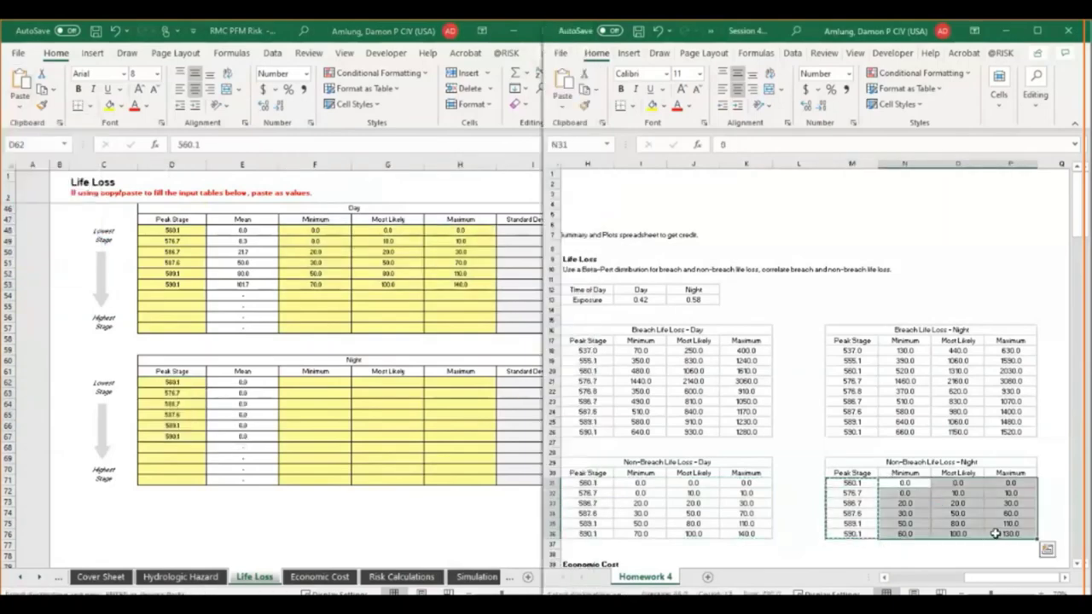
key(ctrl+c)
click(213, 452)
click(315, 383)
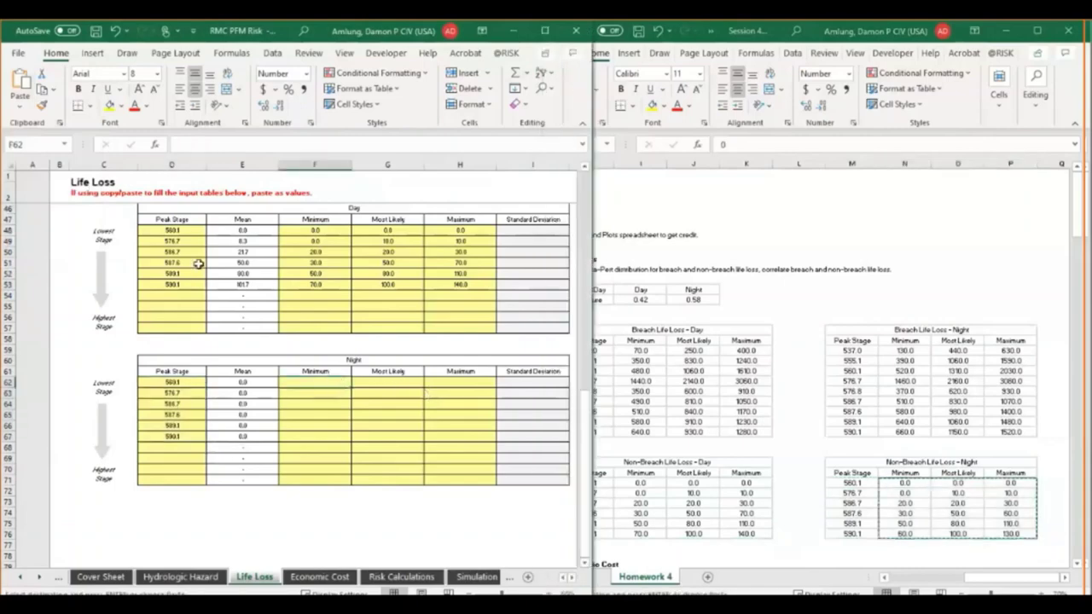
click(20, 101)
click(17, 208)
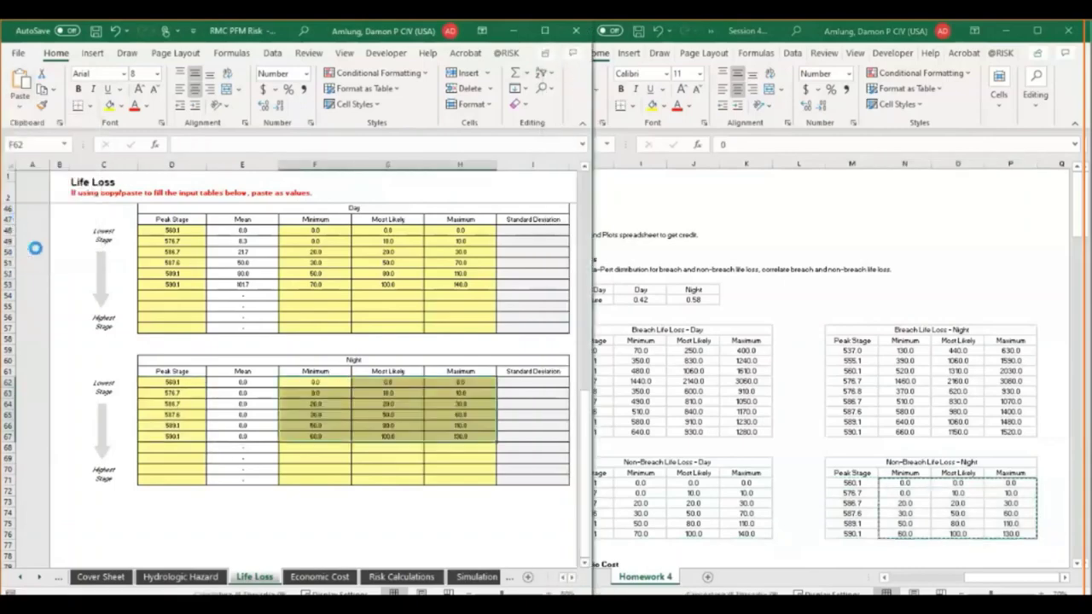
click(450, 467)
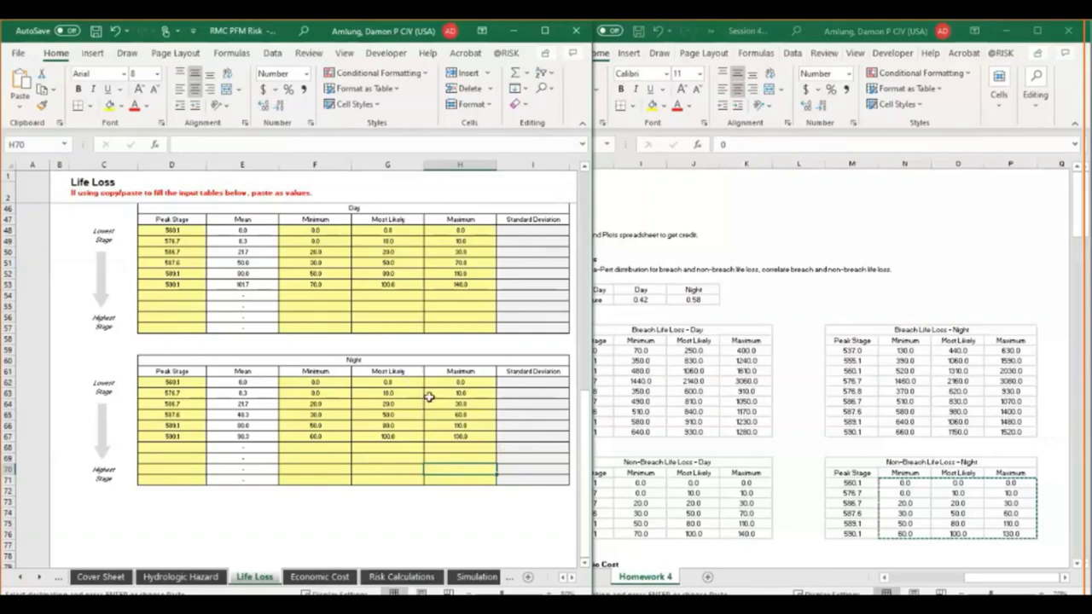
scroll(429, 397, up, 15)
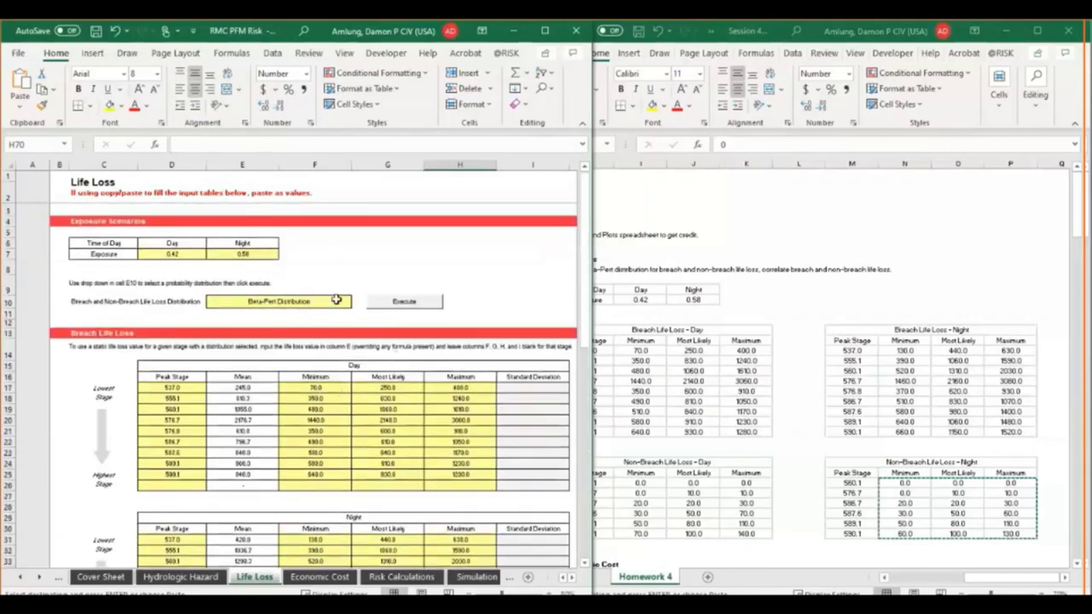
scroll(372, 403, down, 1)
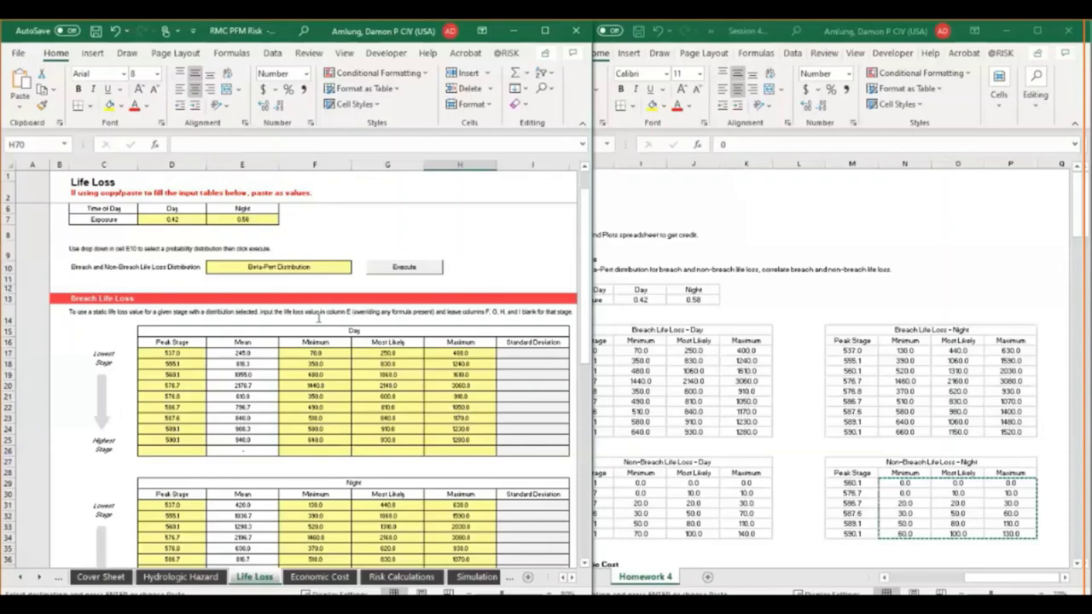
scroll(284, 363, up, 1)
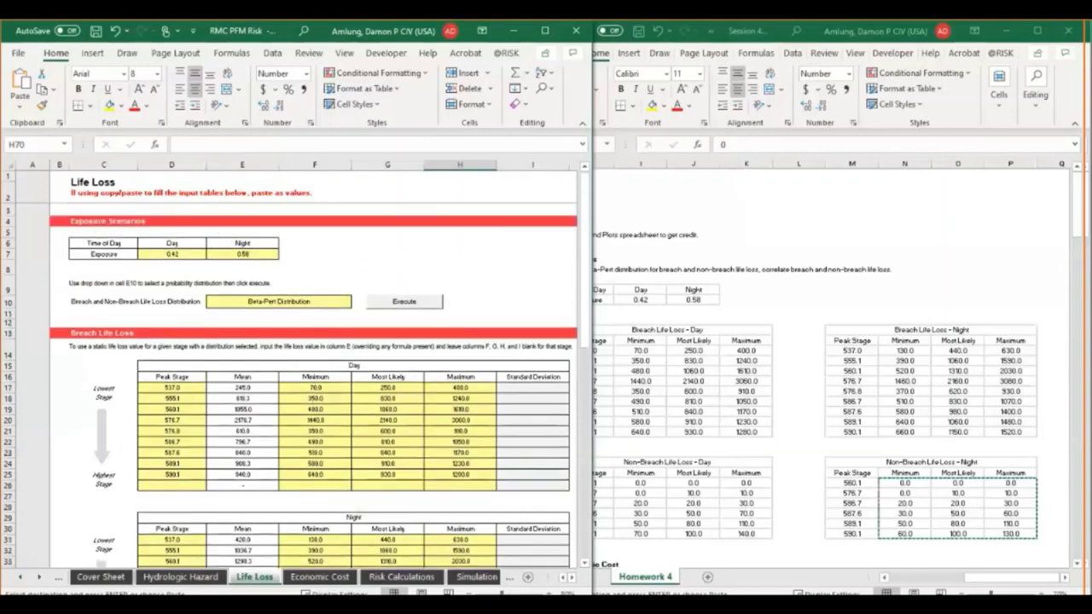
Copy the homework's economic cost peak pools and breach costs and paste them as values from D7 of the Economic Cost sheet.
click(320, 577)
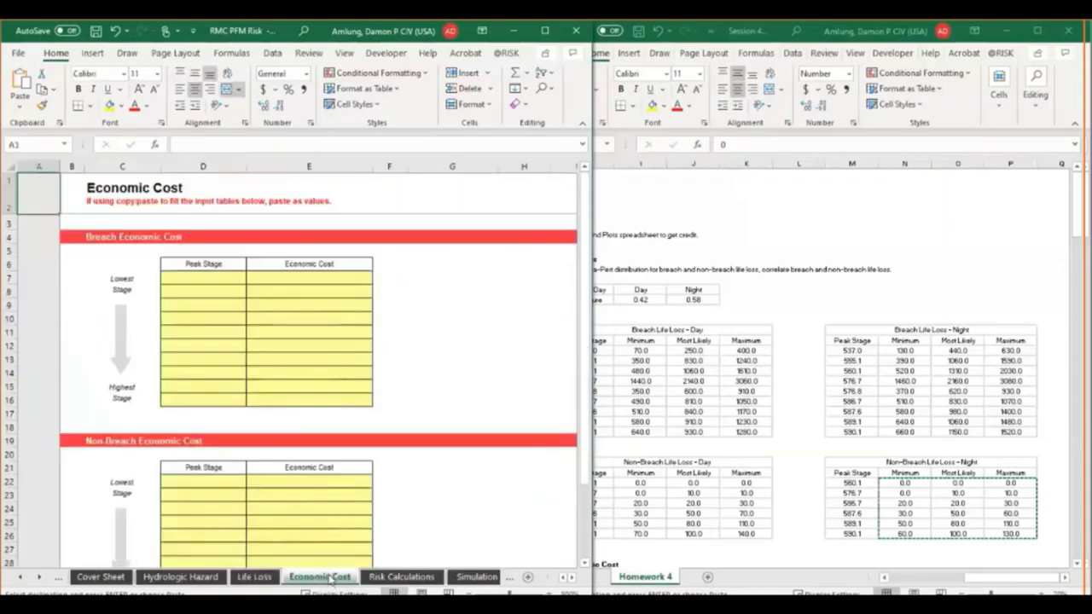
click(937, 432)
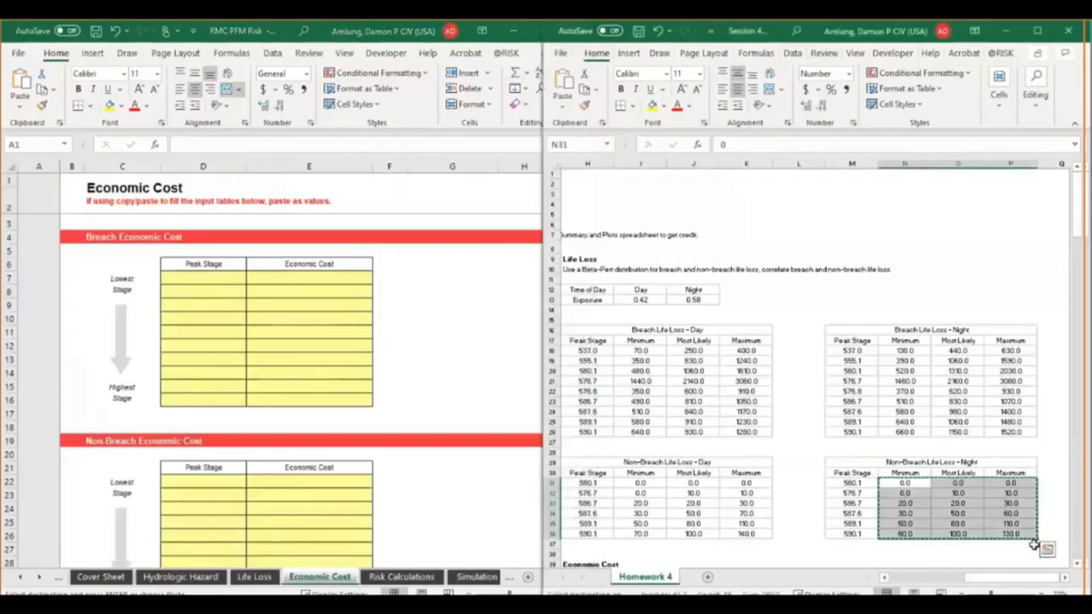
scroll(1011, 536, down, 4)
scroll(976, 525, down, 1)
scroll(988, 585, left, 2)
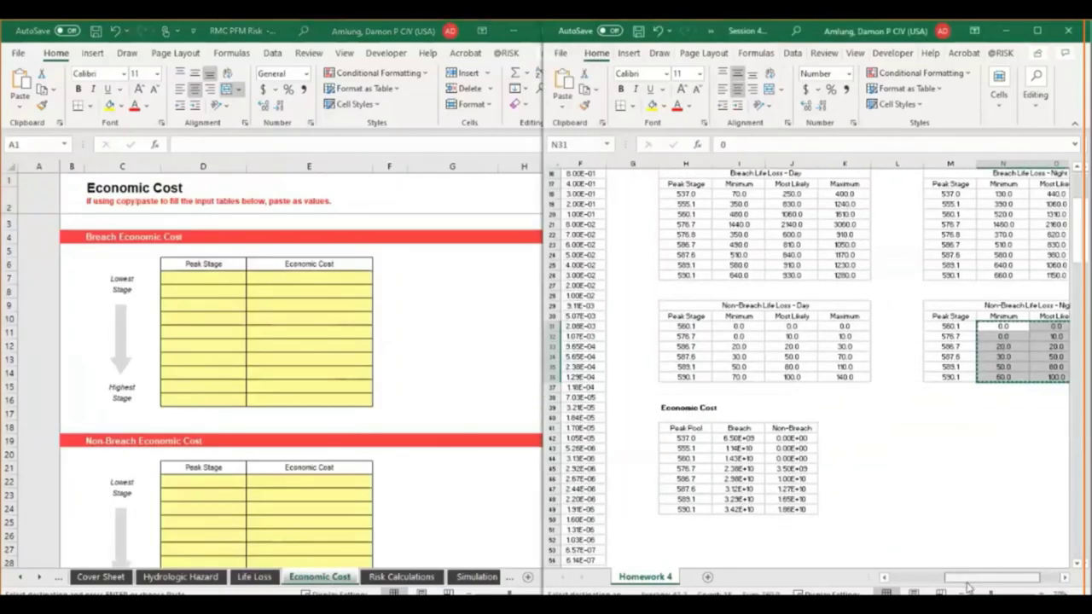
drag(689, 438, 732, 509)
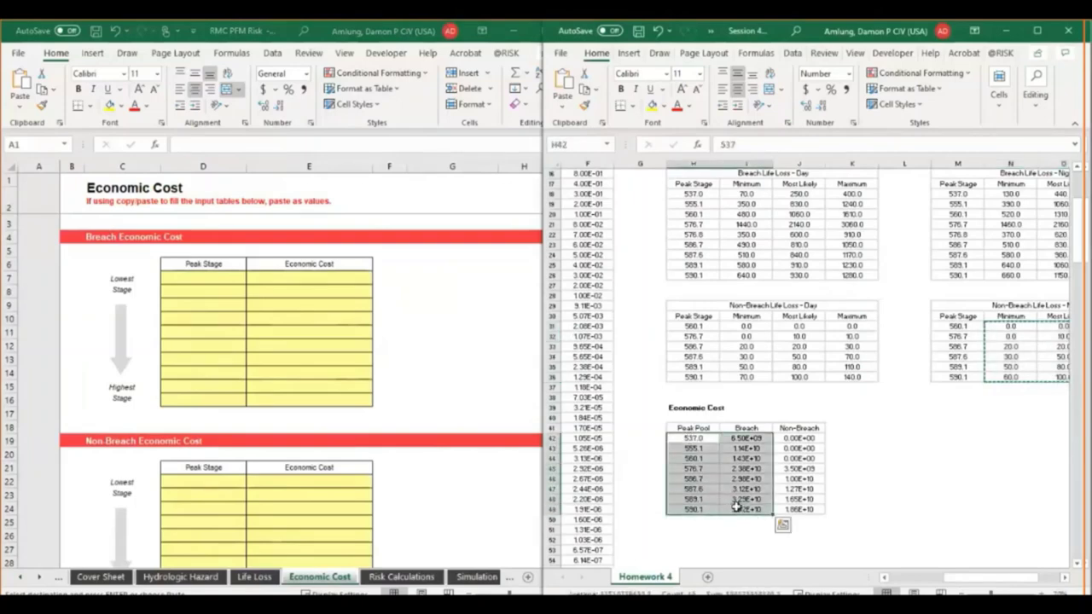
key(ctrl+c)
click(232, 284)
click(232, 284)
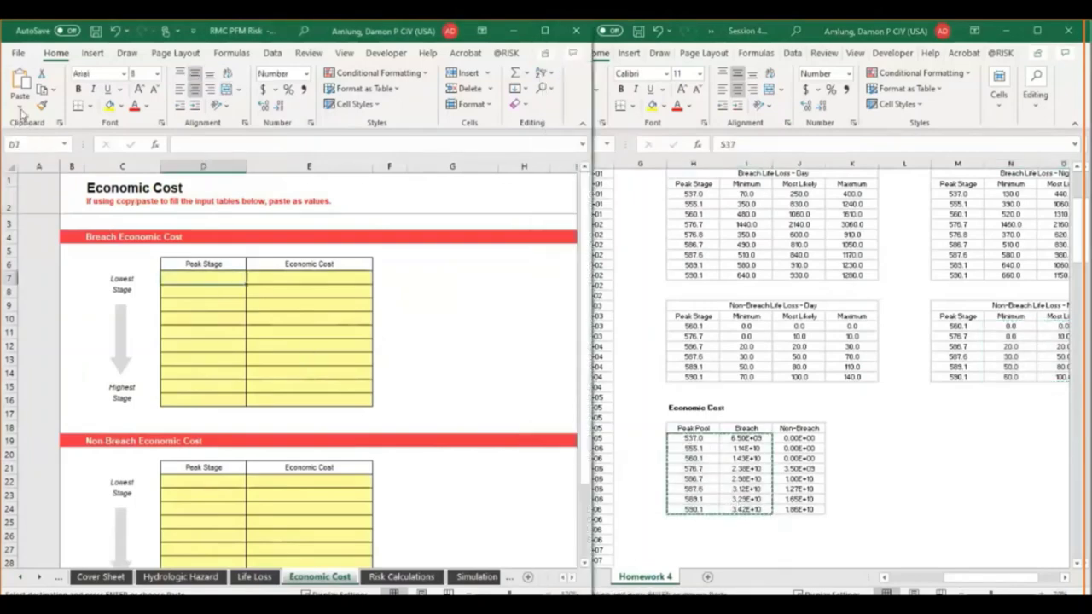
click(20, 101)
click(19, 207)
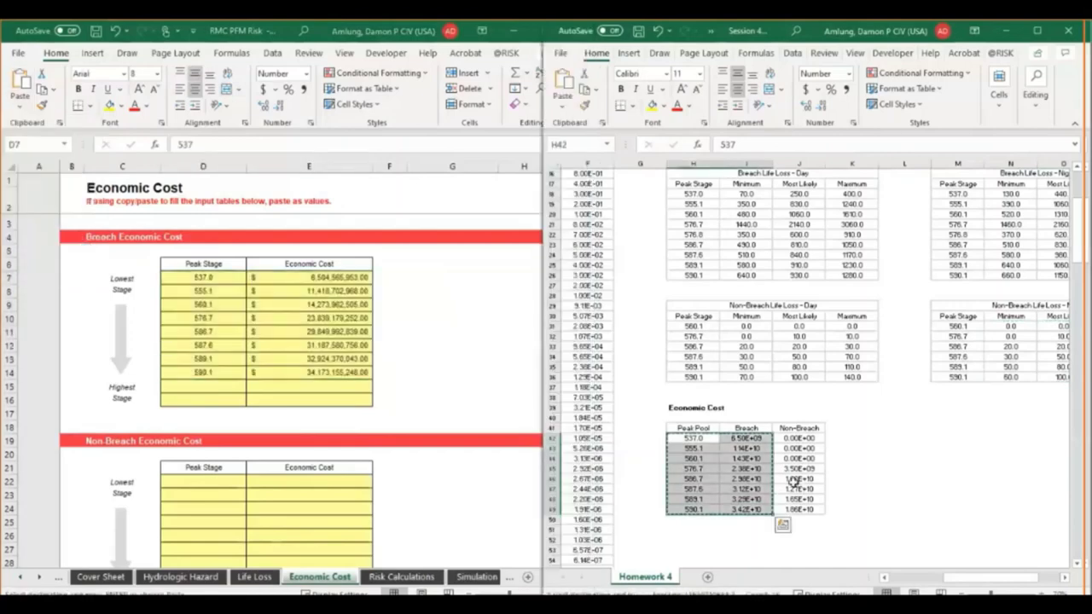
Copy the homework's economic cost peak pools from 560.1 to 590.1 and paste them as values from D22 of Non-Breach Economic Cost.
drag(692, 459, 810, 499)
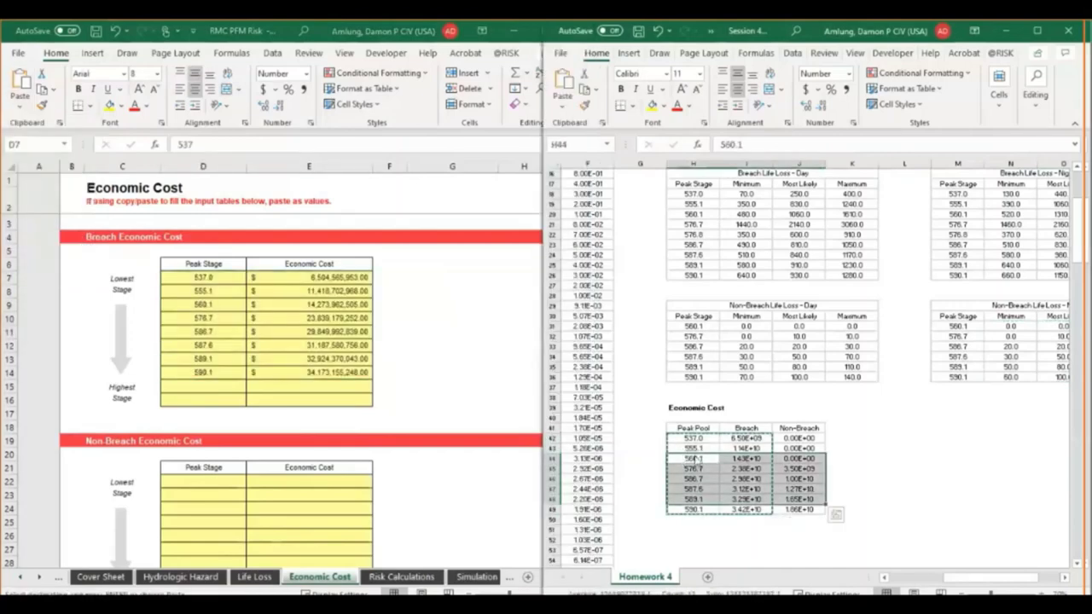
drag(693, 459, 700, 510)
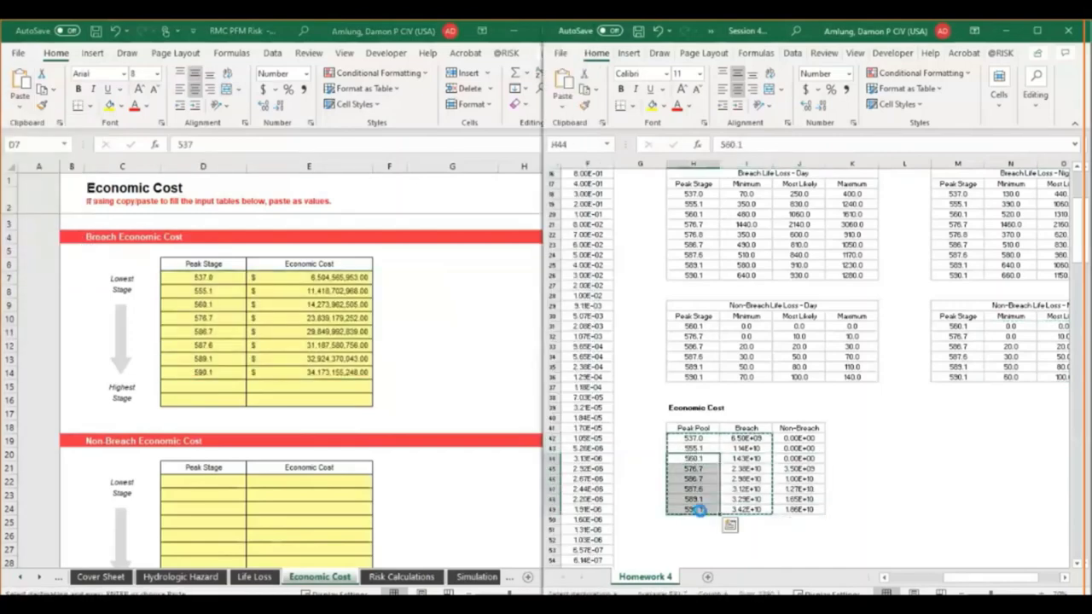
key(ctrl+c)
click(198, 483)
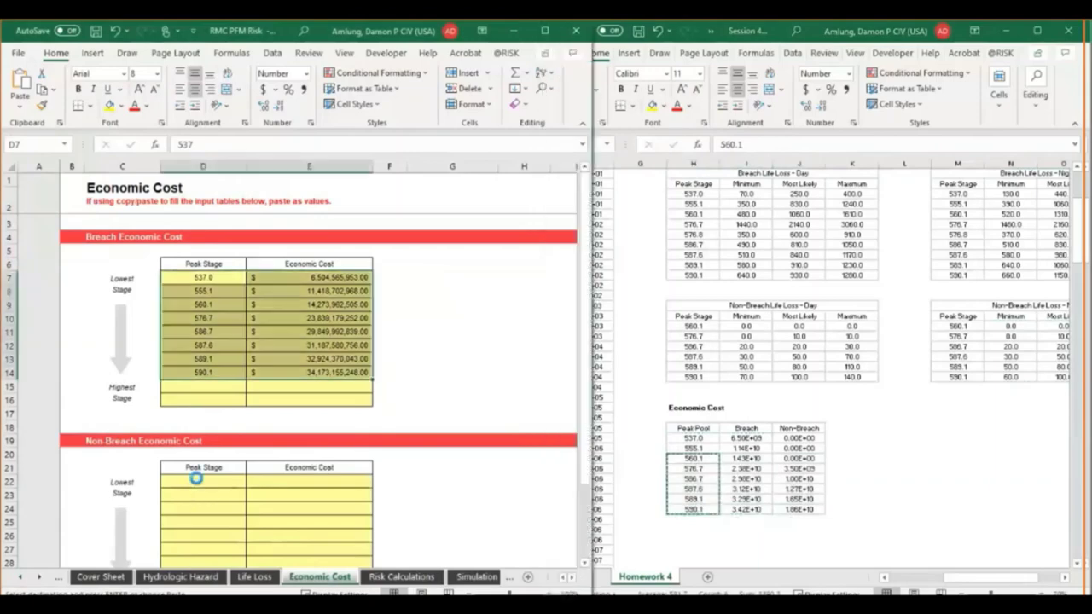
click(20, 103)
click(17, 208)
Copy the homework's non-breach costs for pools 560.1 to 590.1 and paste them as values from E22 of Economic Cost.
click(798, 454)
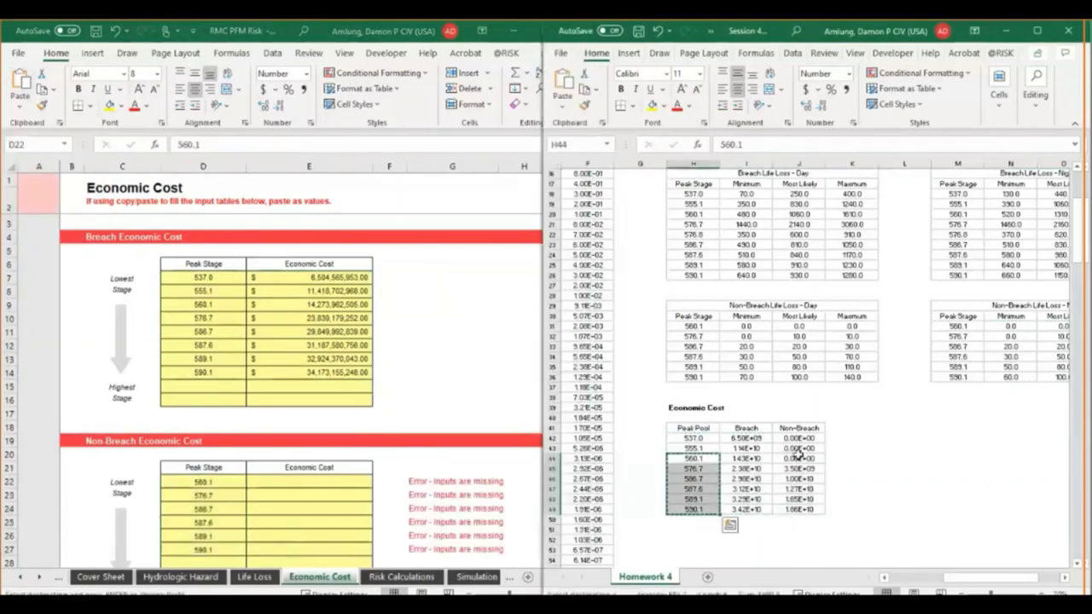
drag(799, 459, 807, 510)
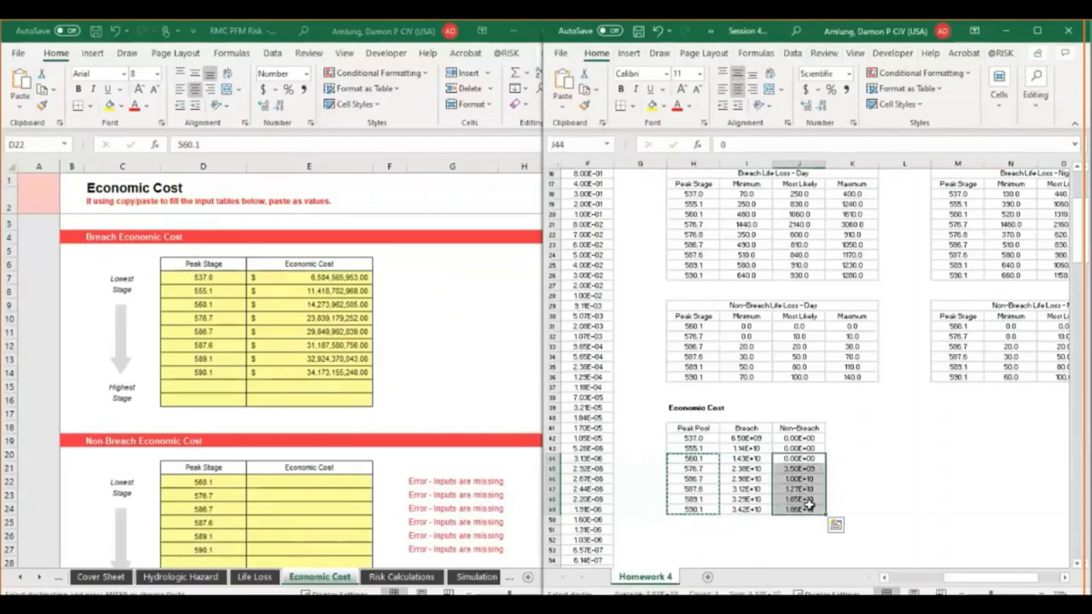
key(ctrl+c)
click(309, 482)
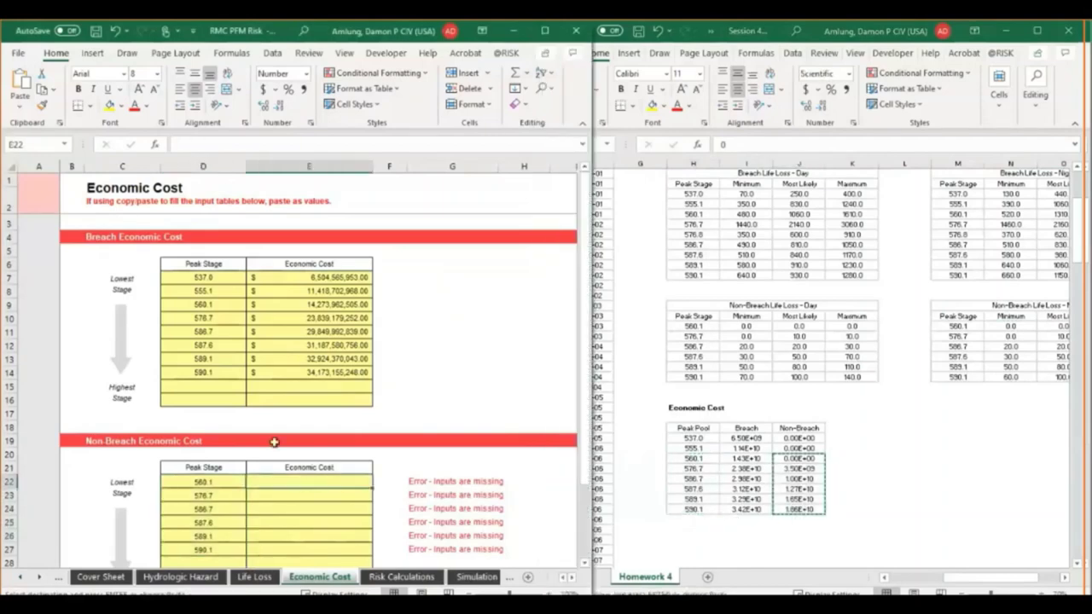
click(20, 104)
click(17, 207)
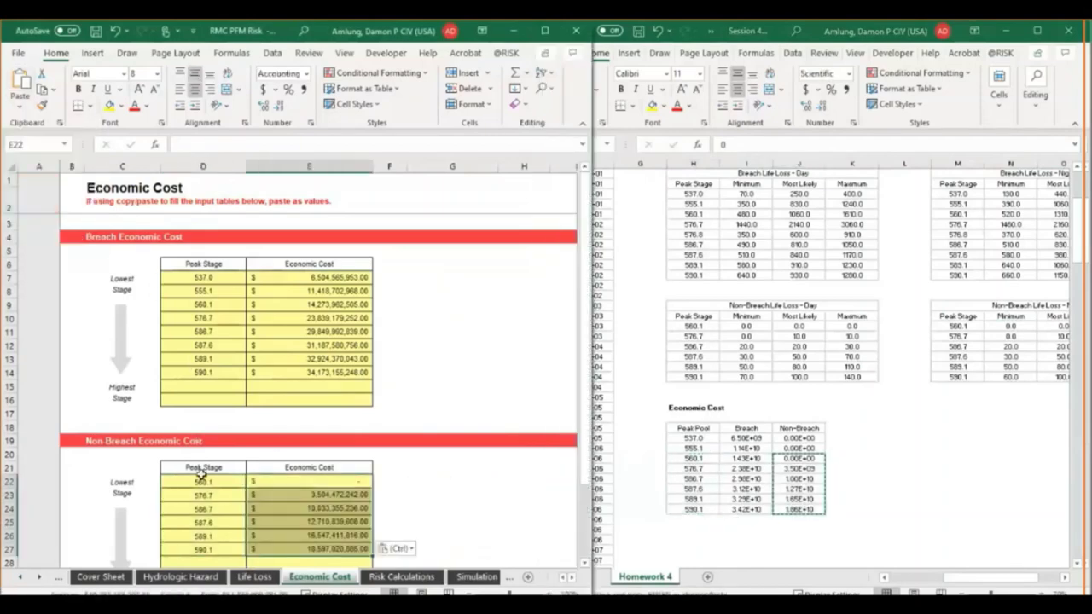
Compare the Non-Breach Economic Cost peak stages with the Non-Breach Life Loss tables and the homework's 537.0 and 555.1 cost rows.
drag(220, 483, 218, 550)
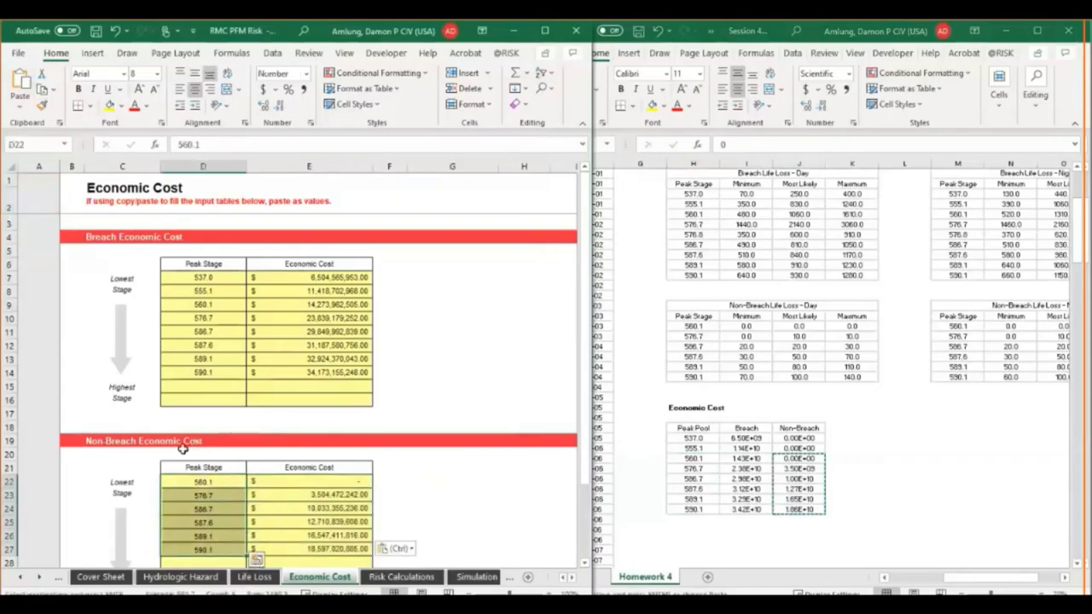
click(254, 577)
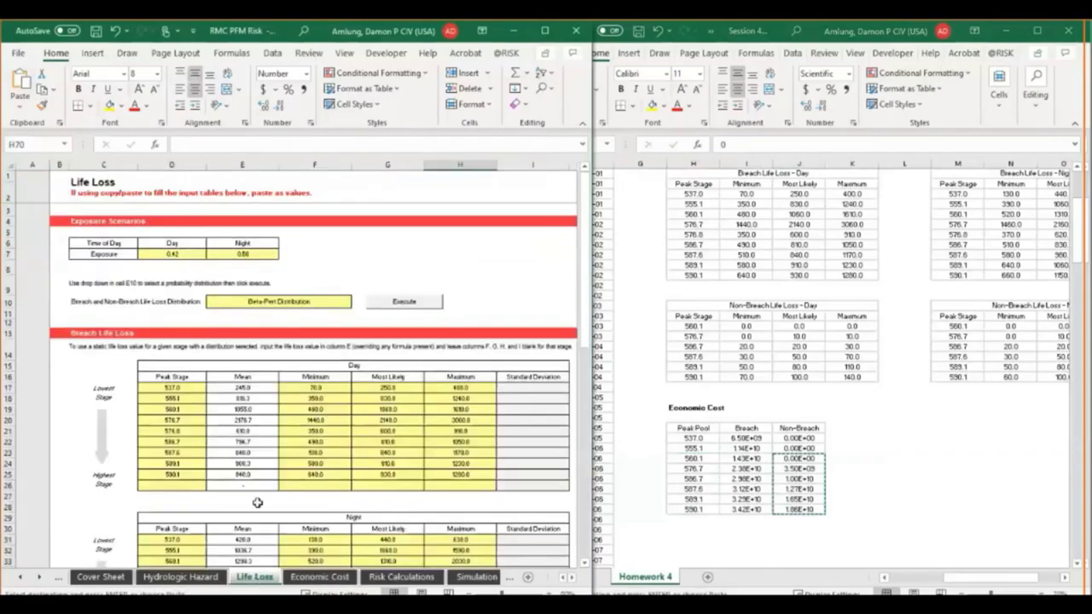
scroll(256, 498, down, 4)
scroll(256, 498, down, 9)
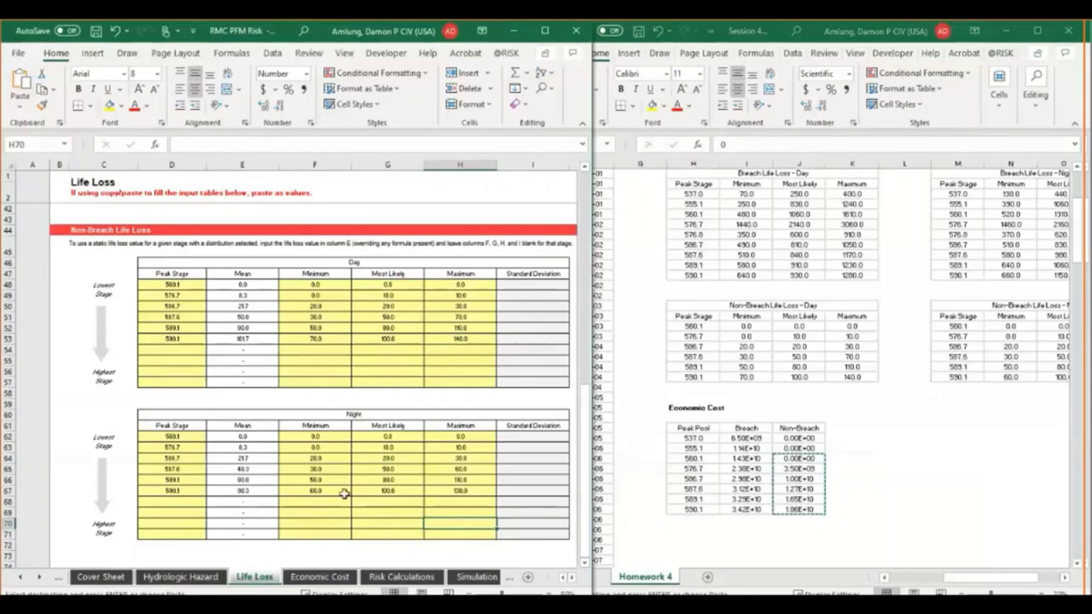
click(814, 438)
drag(813, 438, 705, 448)
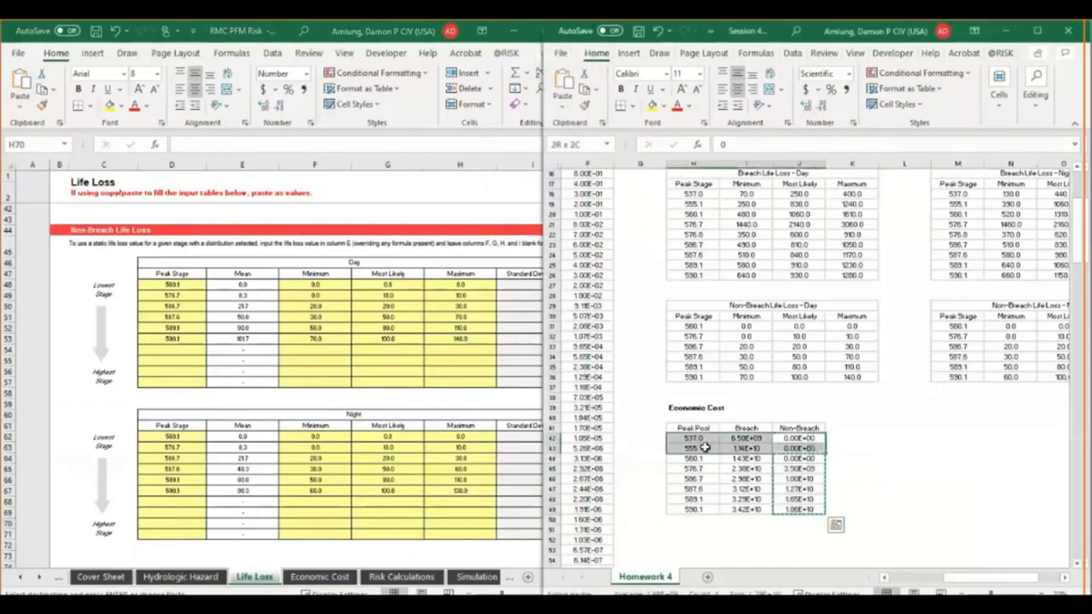
Review the pasted Non-Breach Economic Cost table against the homework's full peak pool and non-breach cost columns.
click(318, 576)
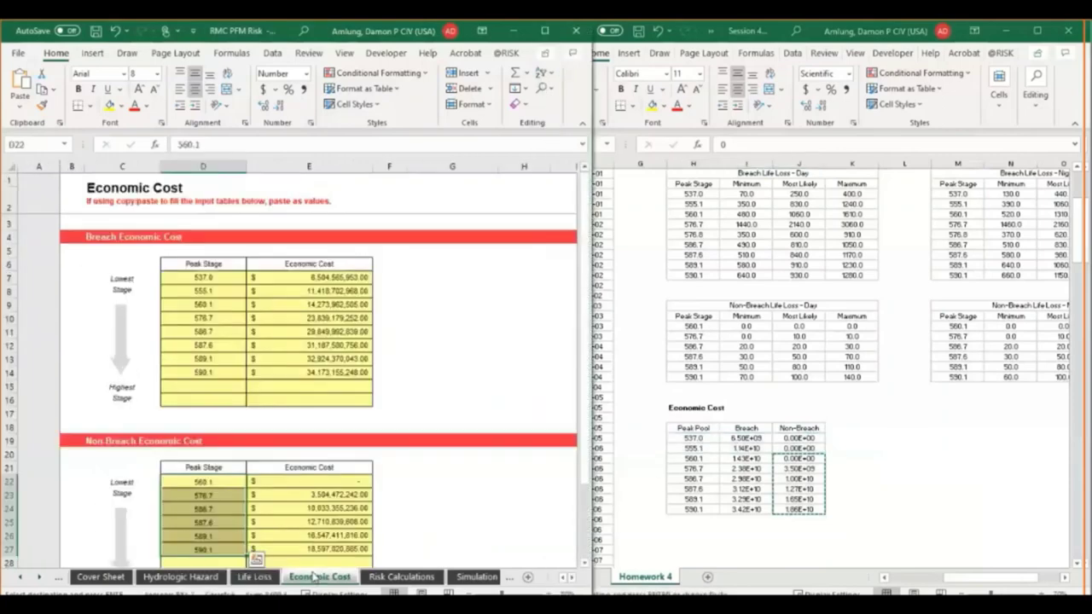
click(203, 481)
shift+click(302, 484)
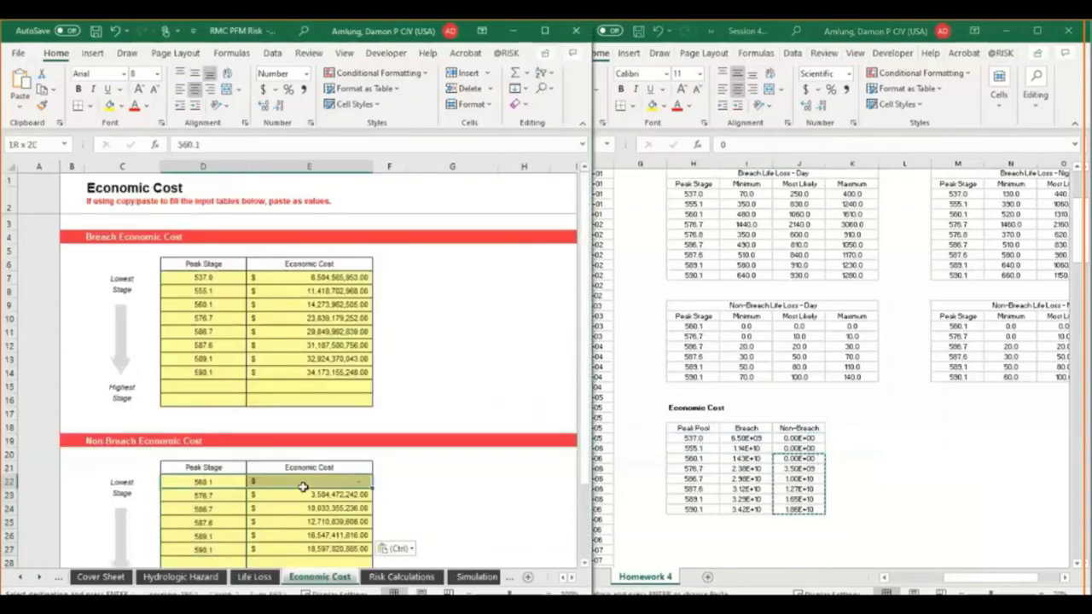
click(195, 485)
drag(267, 485, 317, 548)
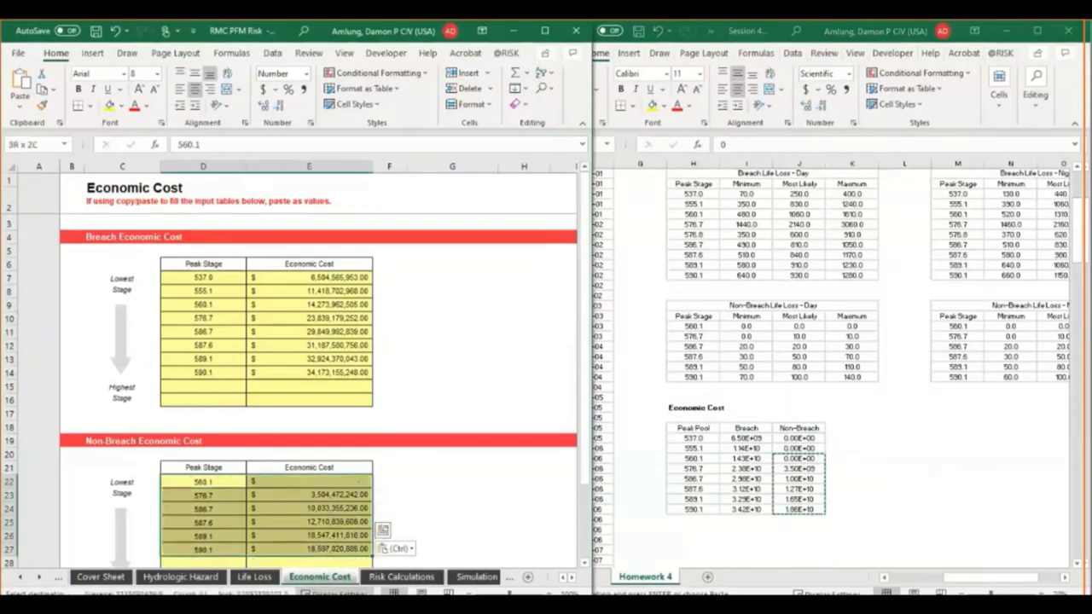
click(484, 510)
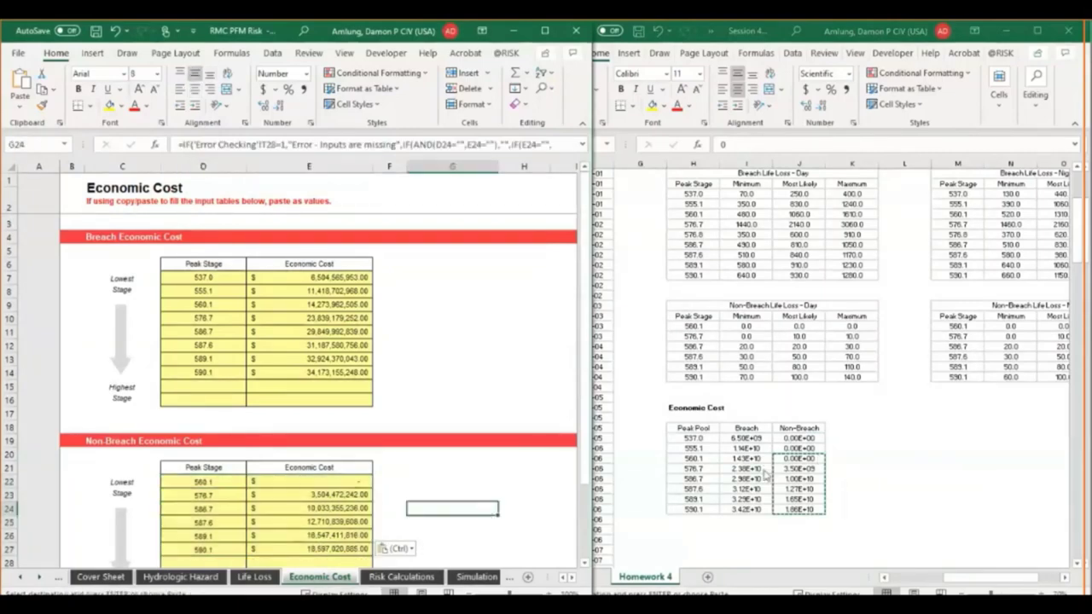
mouse_move(700, 441)
mouse_down()
mouse_move(682, 437)
mouse_move(689, 519)
mouse_up()
drag(799, 437, 800, 510)
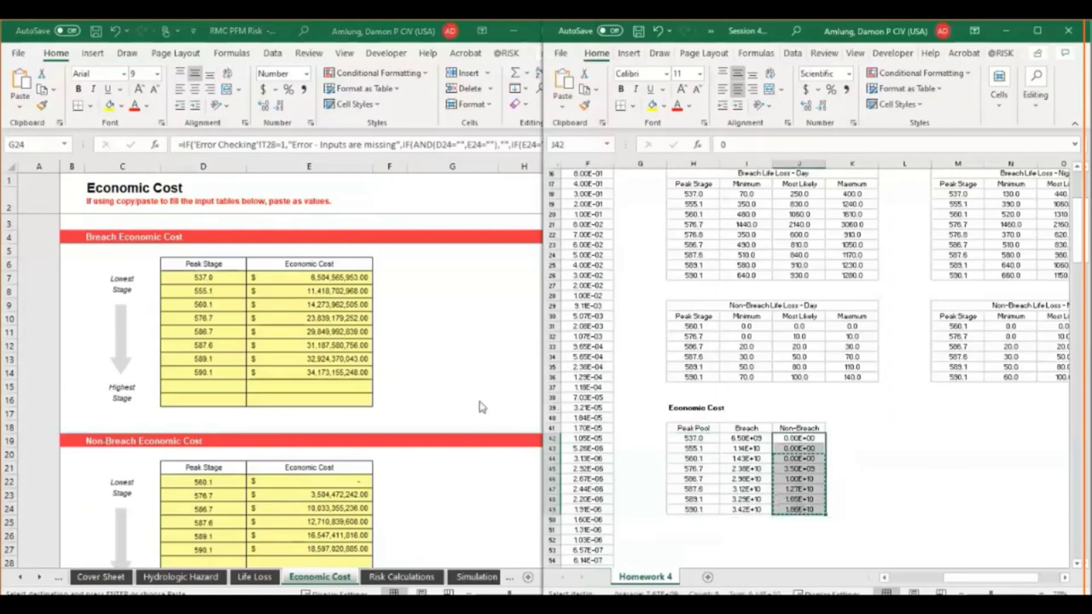
click(468, 346)
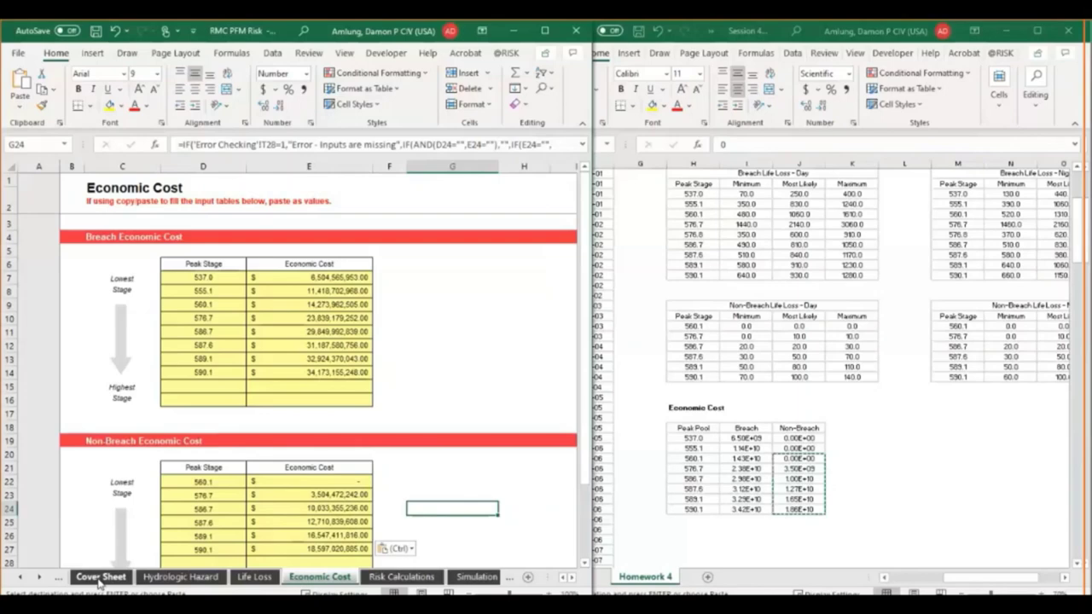
Open the Node 1 sheet and examine the node estimates under PFM 1 - Overtopping (Consensus Estimates) in the homework.
click(40, 579)
click(40, 579)
click(40, 579)
click(39, 579)
click(40, 579)
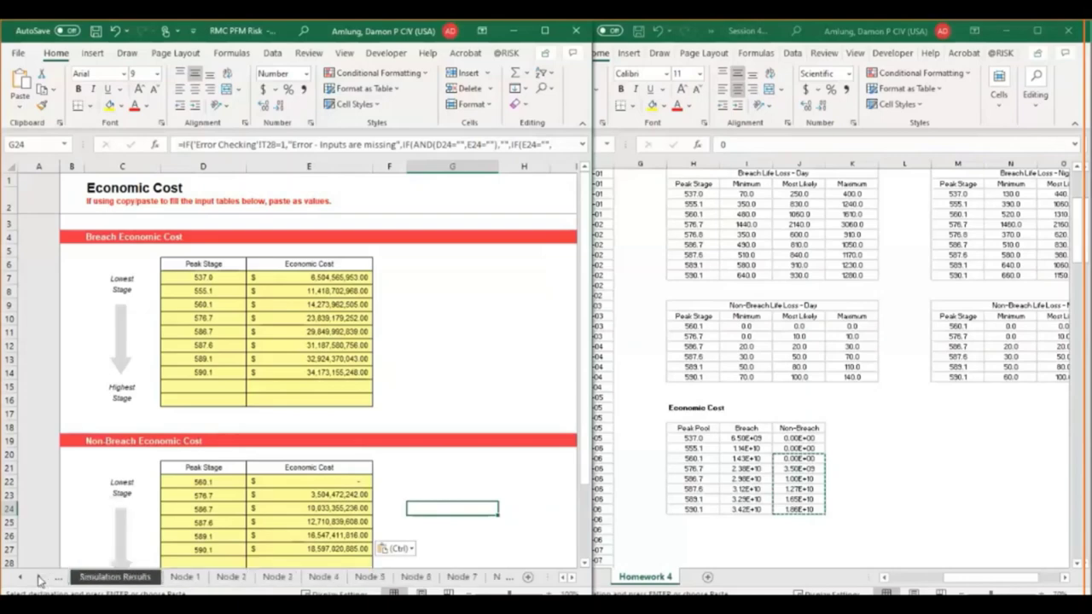
click(186, 579)
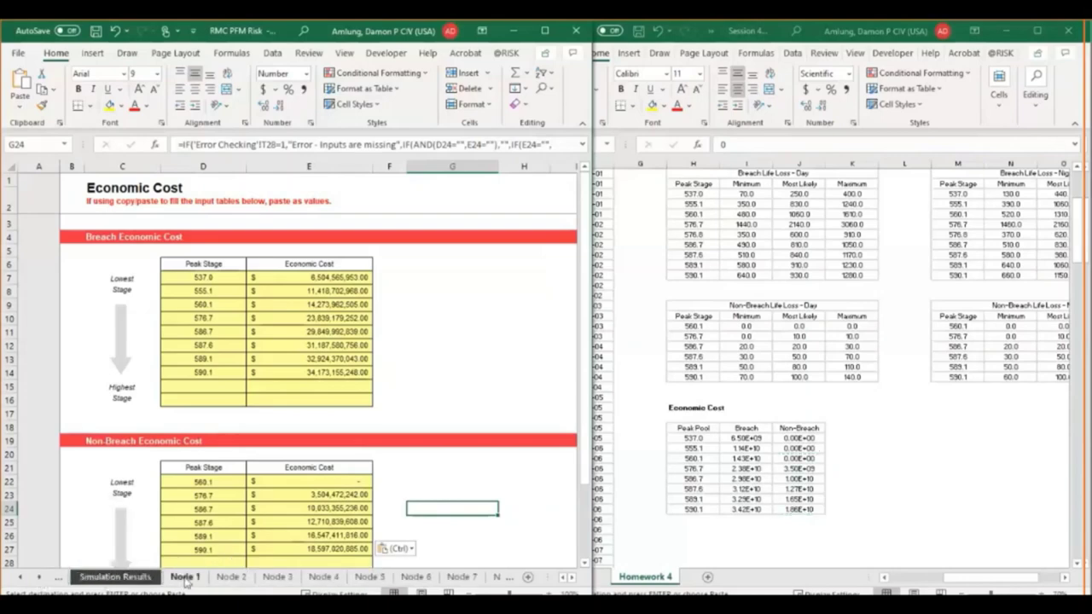
click(186, 579)
click(978, 580)
drag(978, 579, 942, 583)
scroll(922, 551, down, 12)
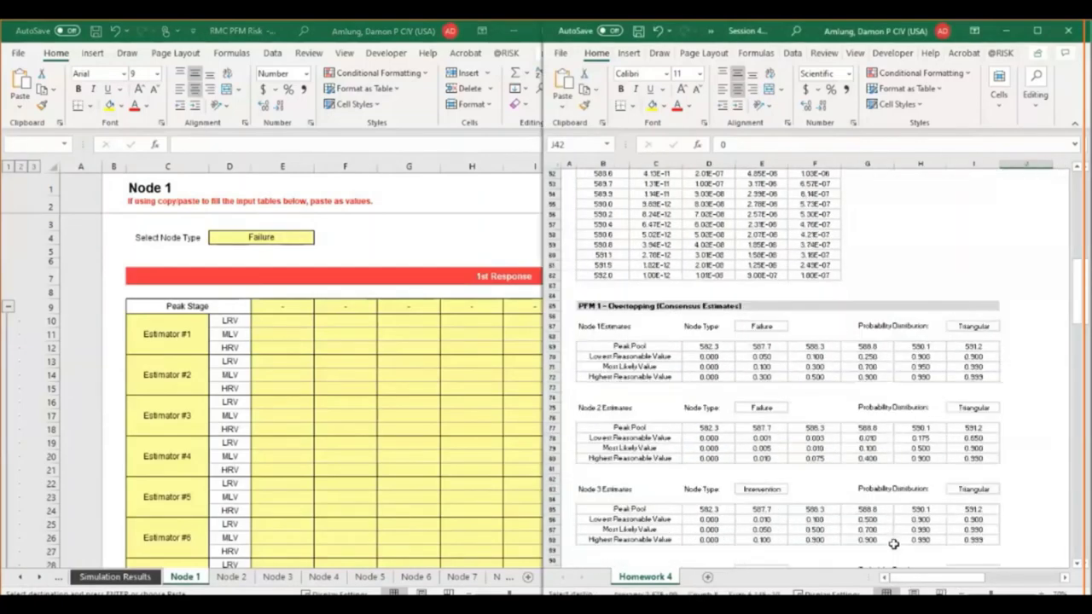
scroll(893, 543, down, 3)
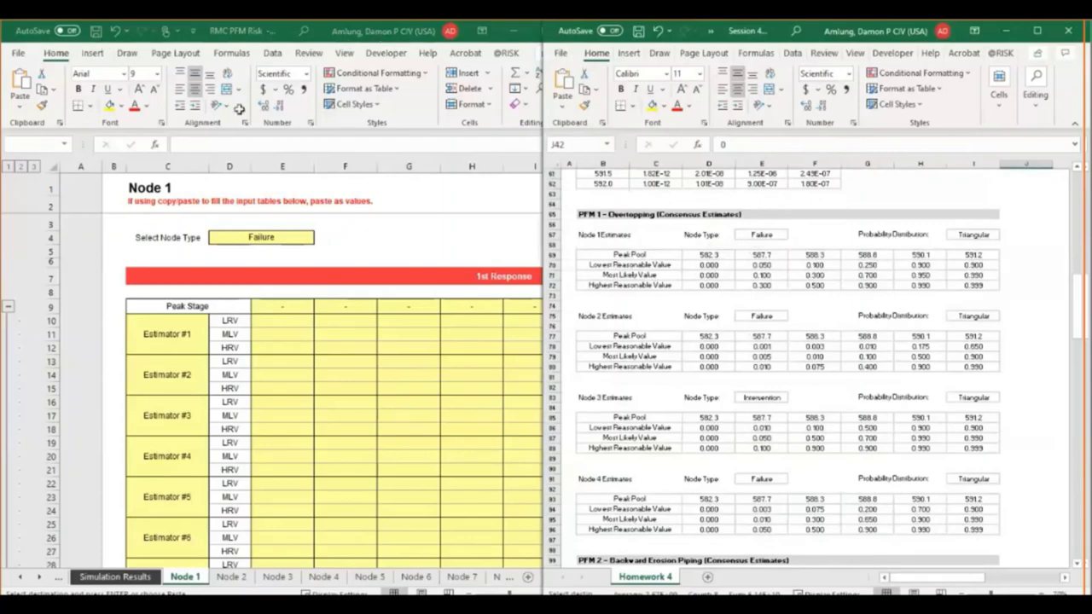
click(744, 406)
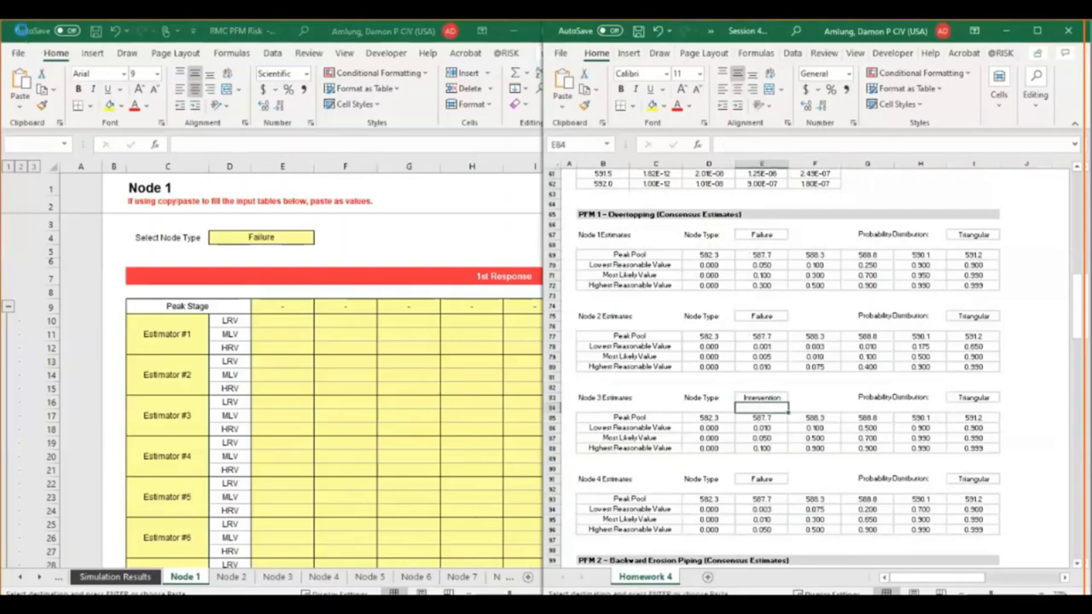
Examine Node 1's 1st Response, expanded 2nd Response and Consensus Team Estimate tables, with the RMC PFM Risk workbook enlarged.
click(21, 30)
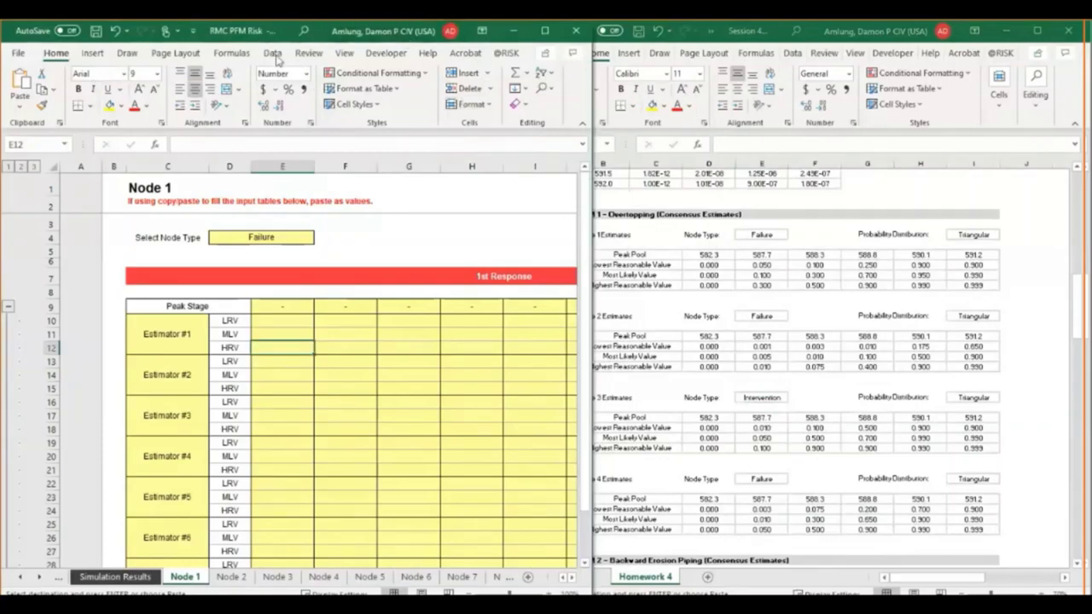
key(super+Down)
click(780, 139)
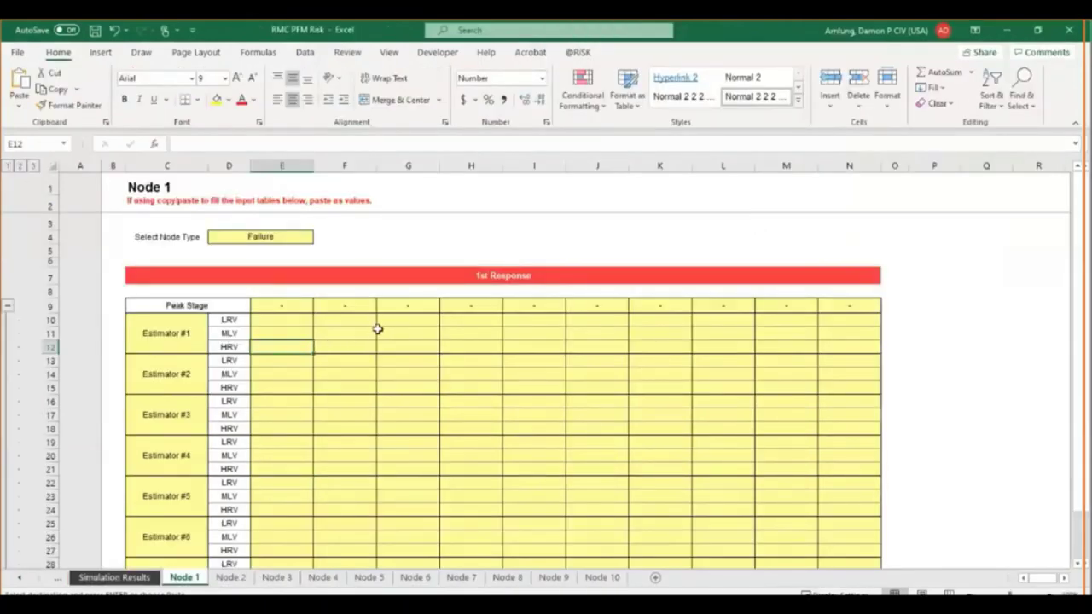
scroll(375, 327, down, 1)
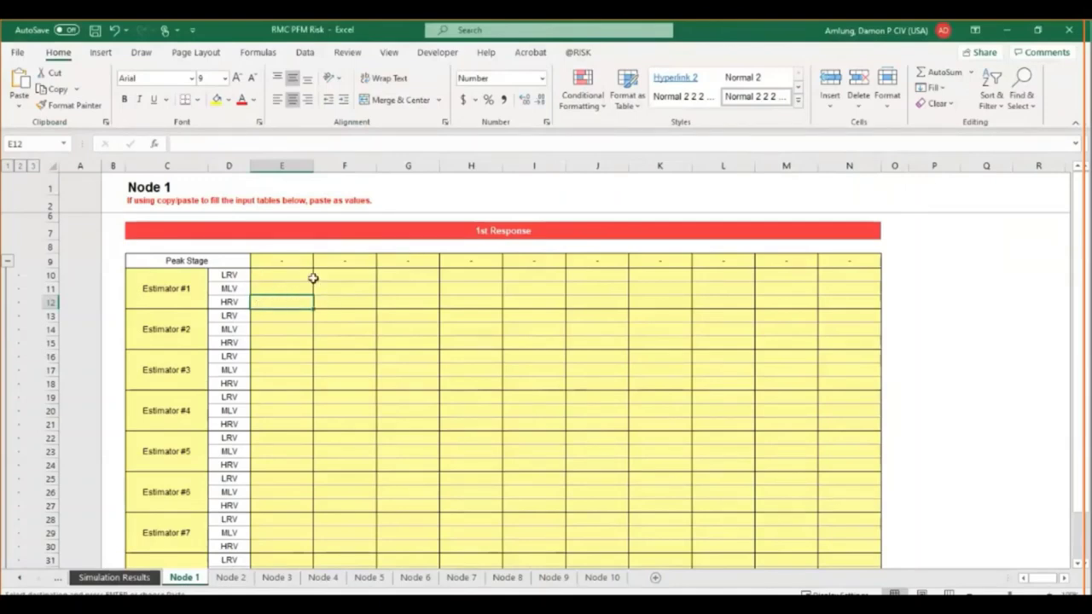
scroll(461, 370, down, 7)
scroll(459, 370, down, 8)
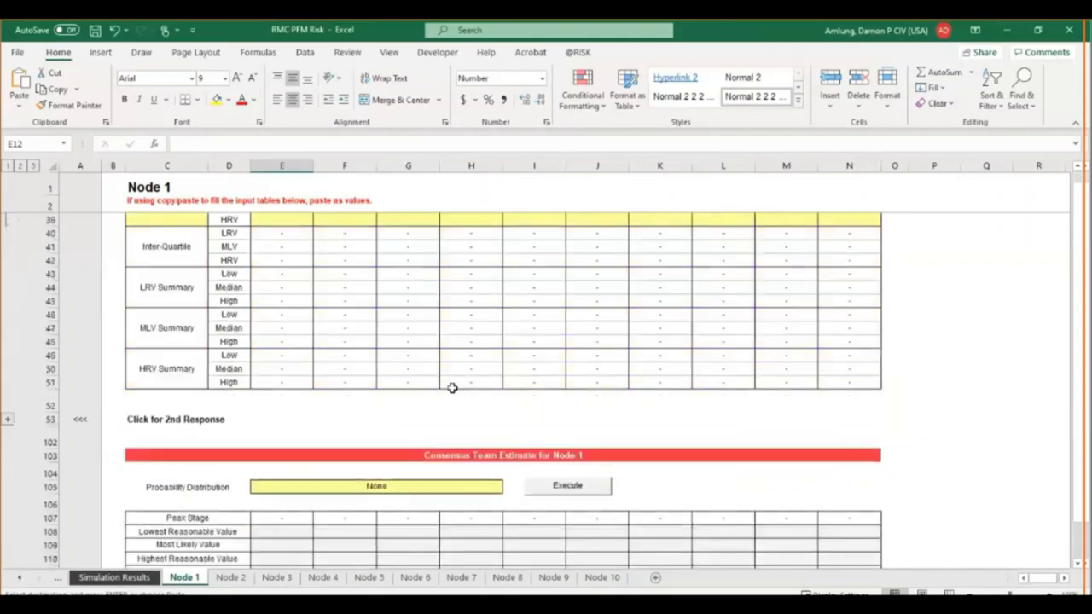
click(7, 259)
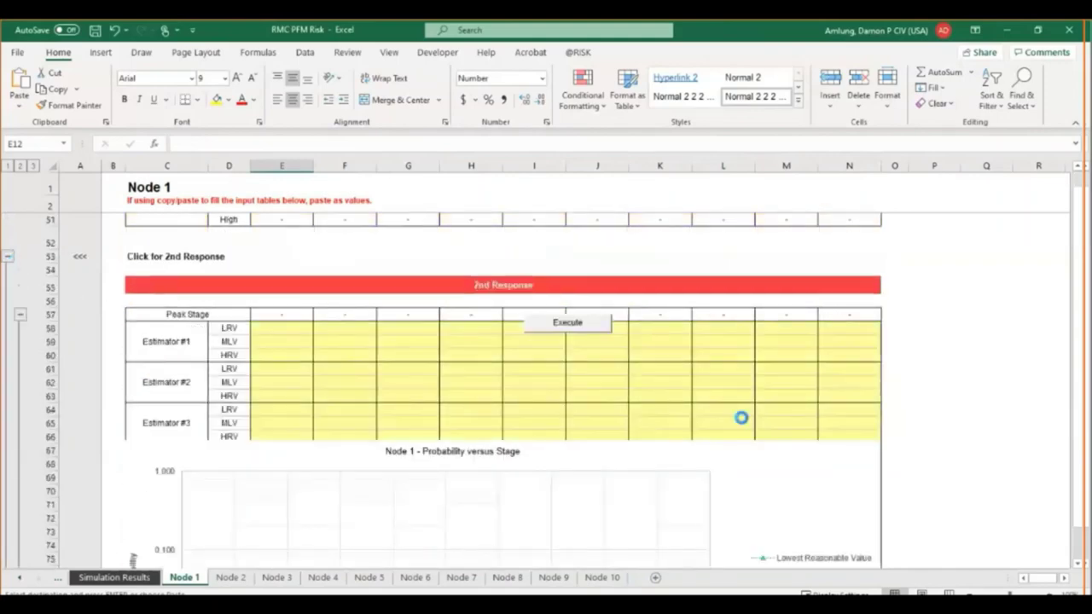
scroll(589, 401, down, 1)
scroll(615, 390, down, 9)
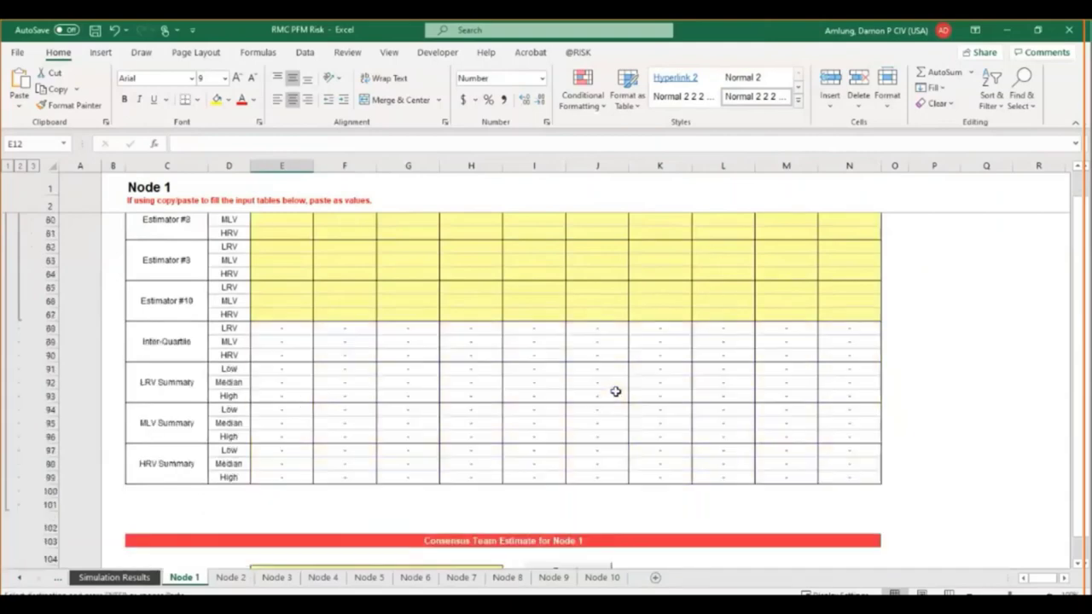
scroll(623, 395, down, 6)
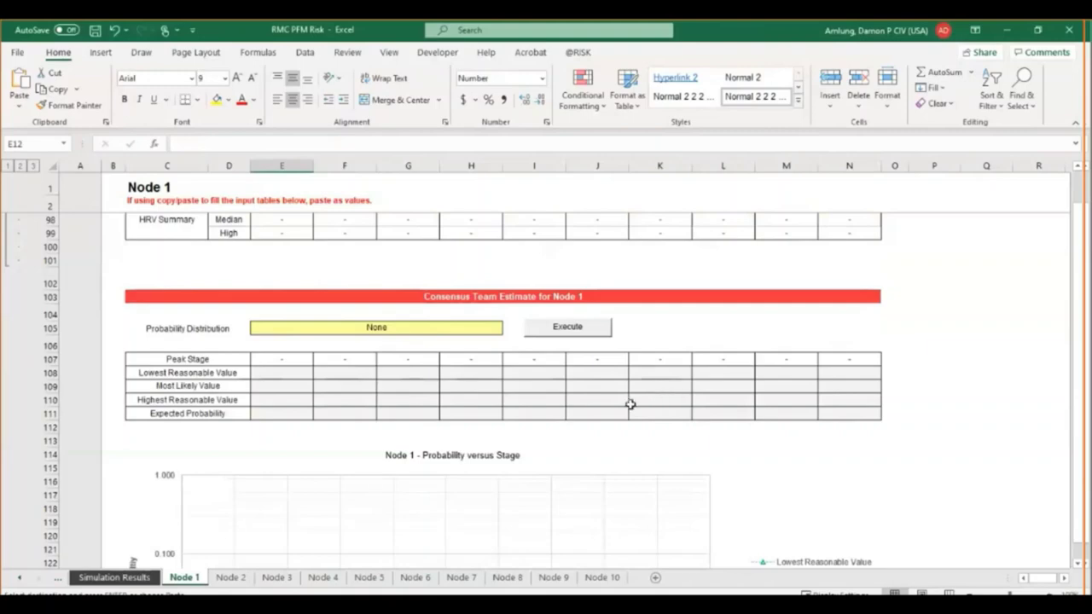
scroll(612, 408, up, 20)
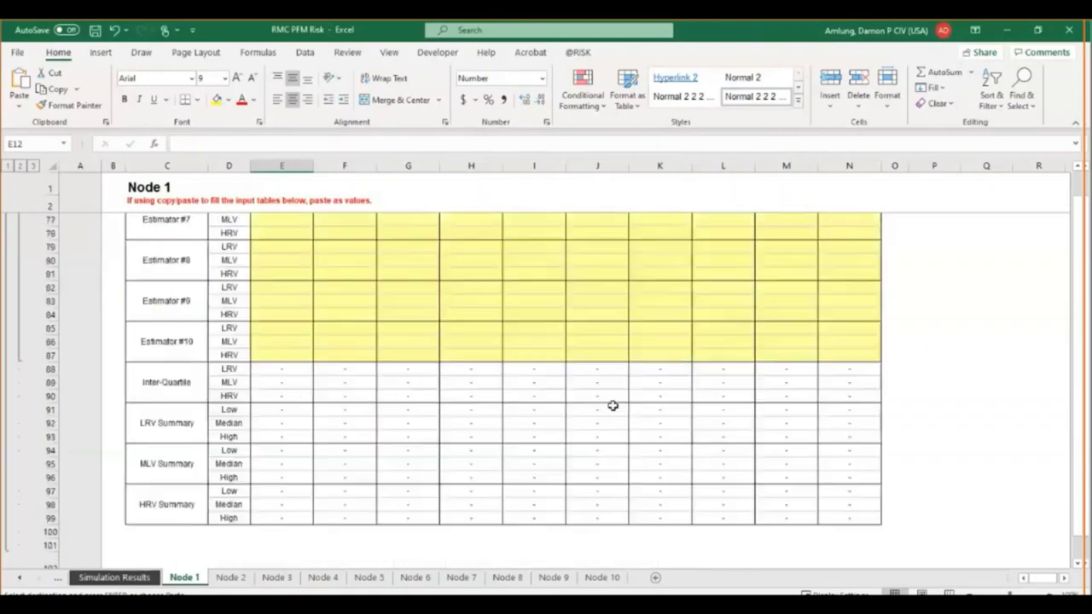
scroll(617, 394, up, 4)
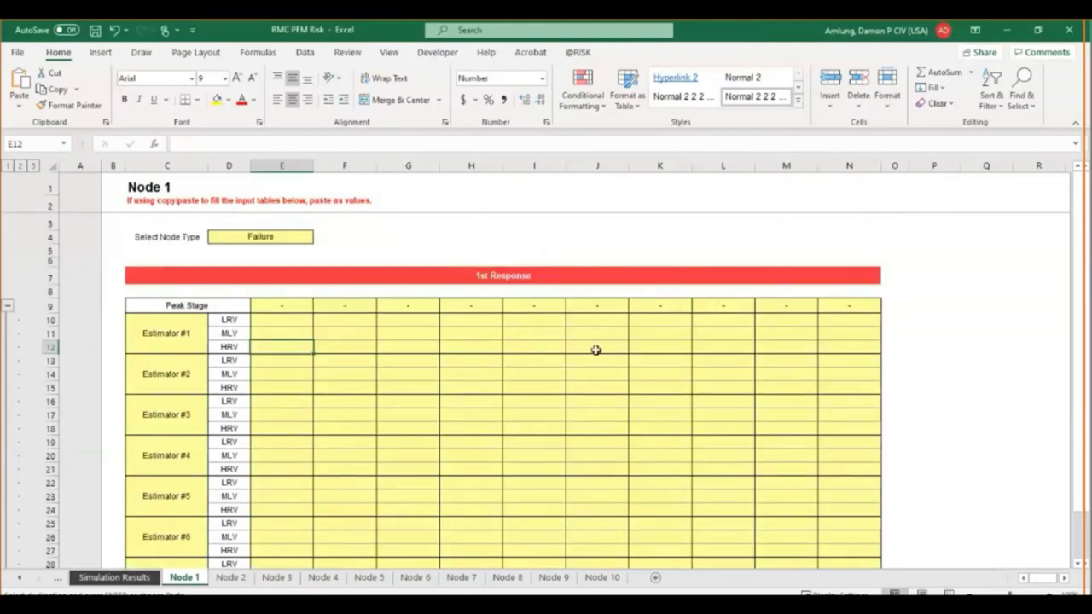
Set Node 1's 1st Response peak stages to 582.3, 587.7, 588.3, 588.8, 590.1 and 591.2, starting in E9.
click(303, 309)
click(319, 309)
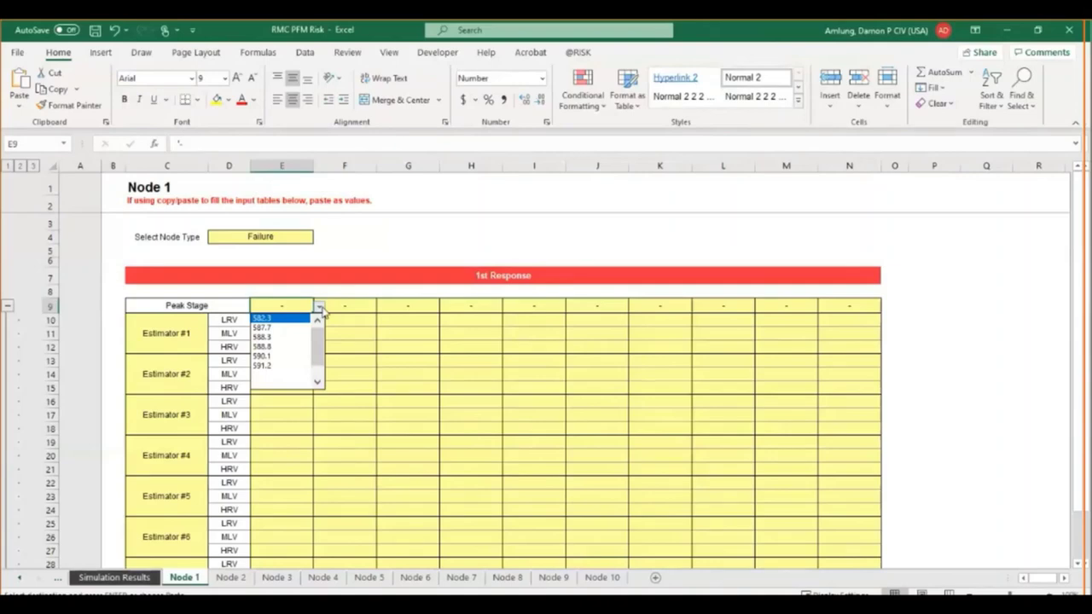
click(320, 307)
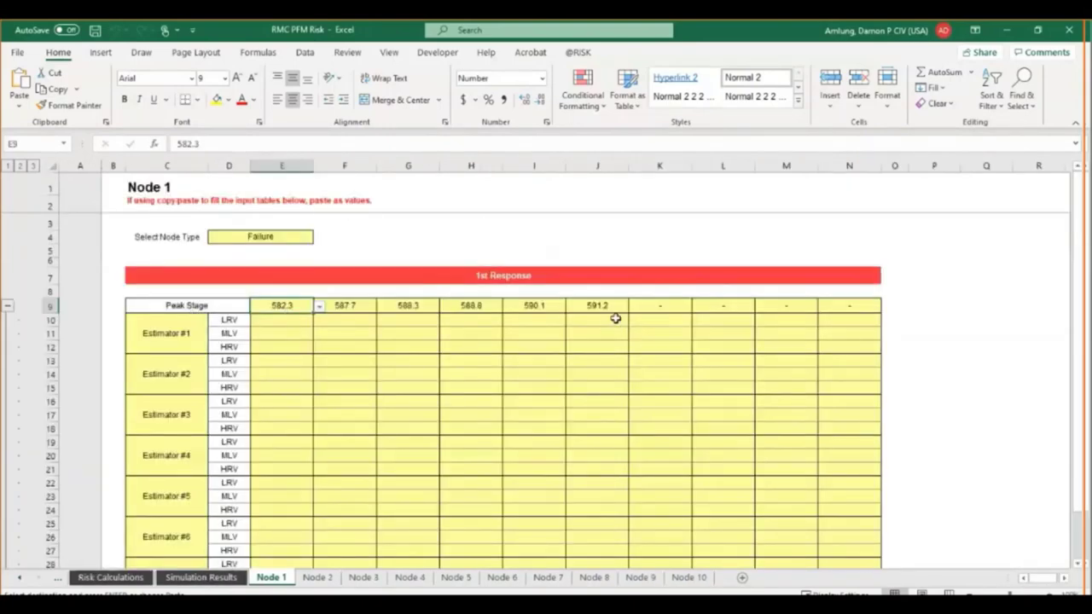
scroll(609, 331, down, 5)
scroll(603, 334, up, 4)
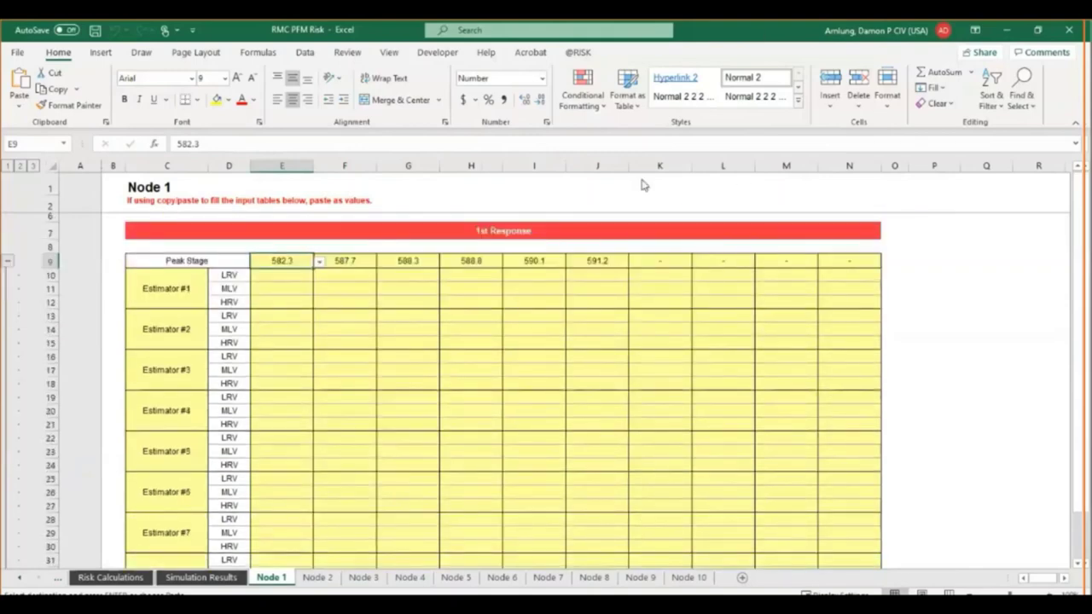
Set the Node 1 consensus probability distribution to Triangular Distribution, Stage Dependent and execute it, with the homework alongside.
key(super+Left)
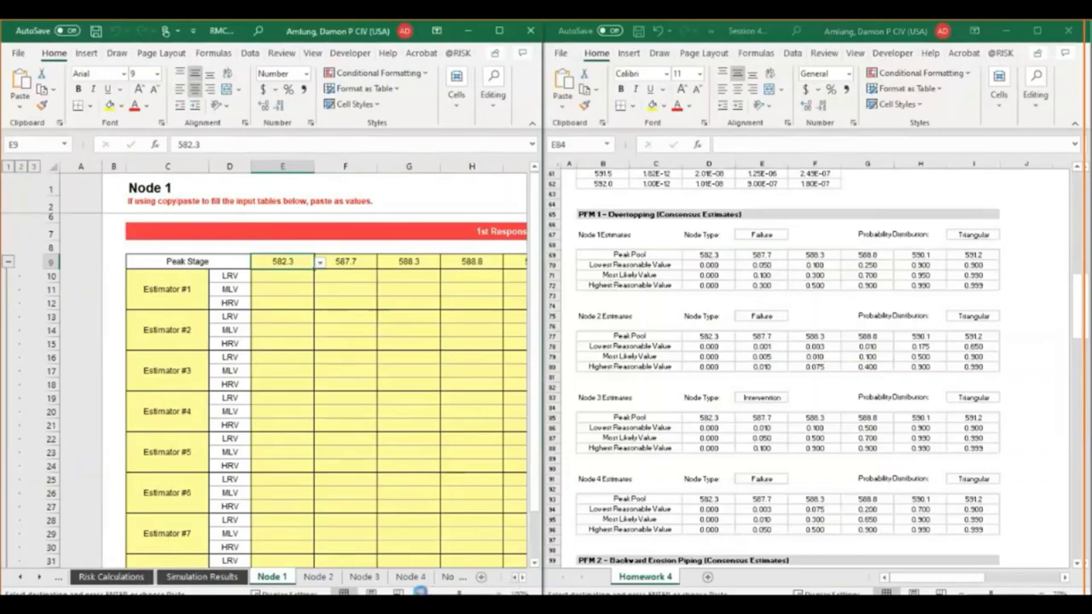
click(423, 590)
click(422, 590)
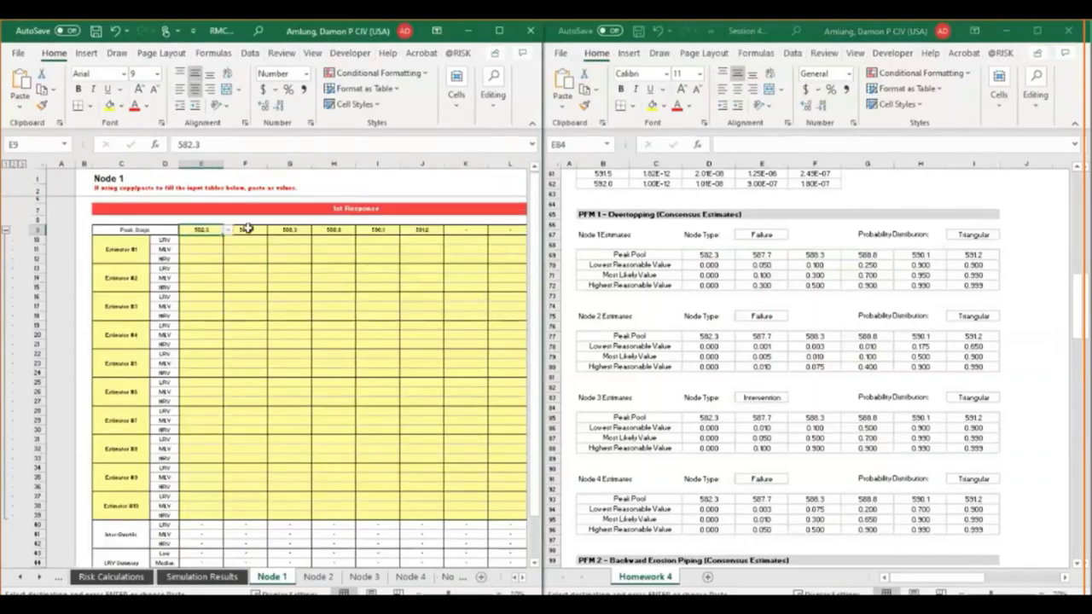
click(499, 591)
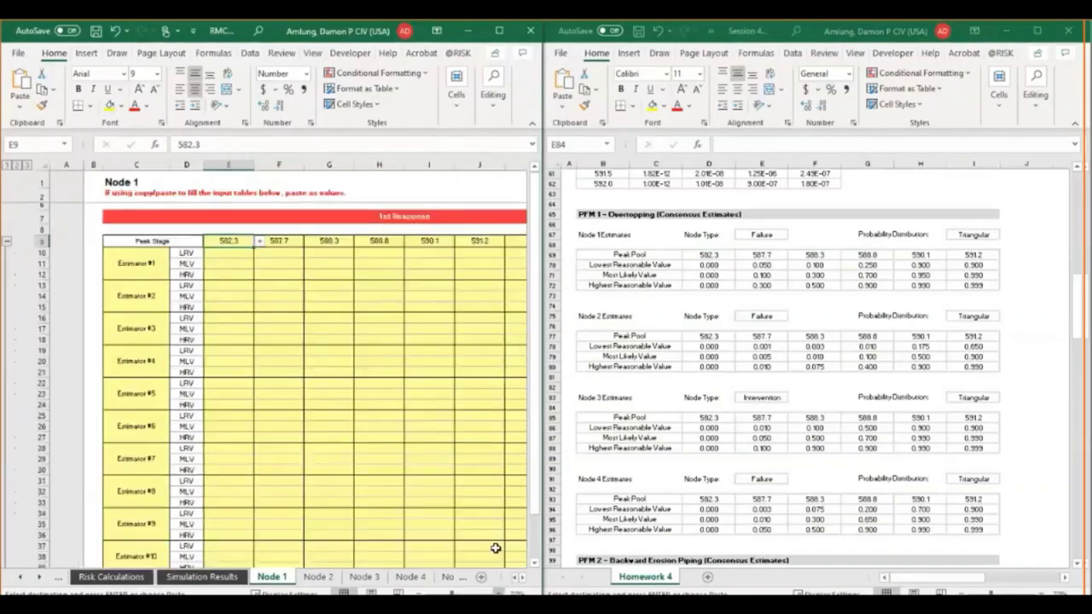
scroll(447, 288, down, 1)
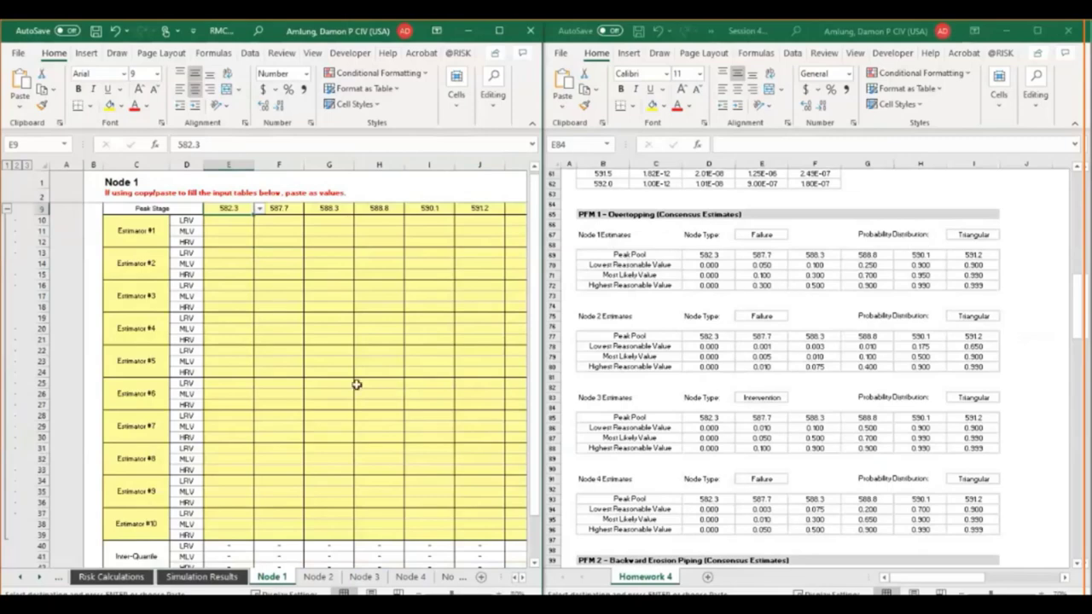
scroll(356, 385, down, 20)
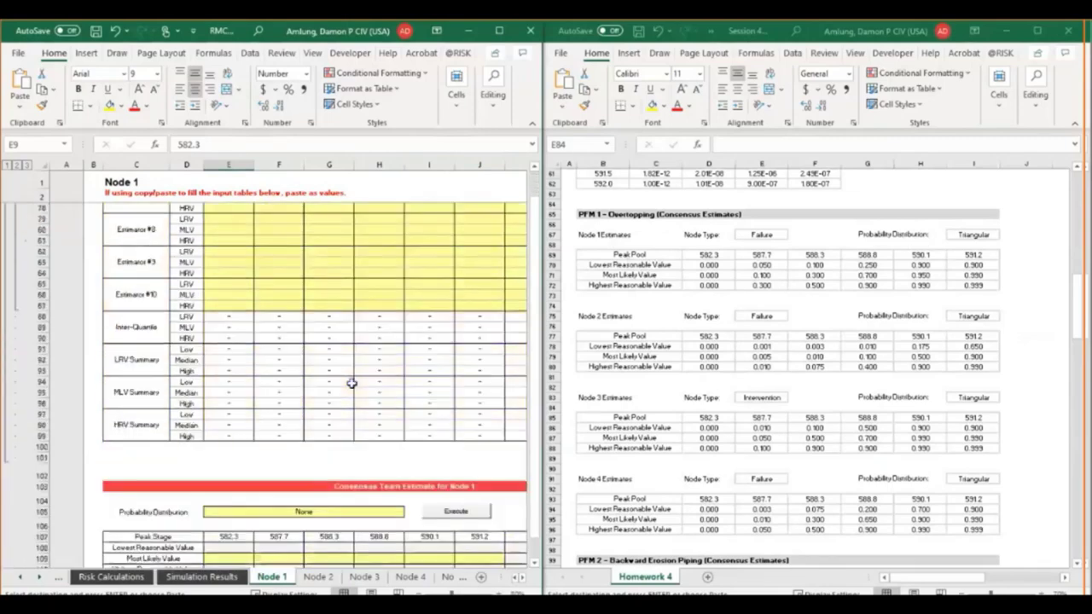
scroll(352, 383, down, 5)
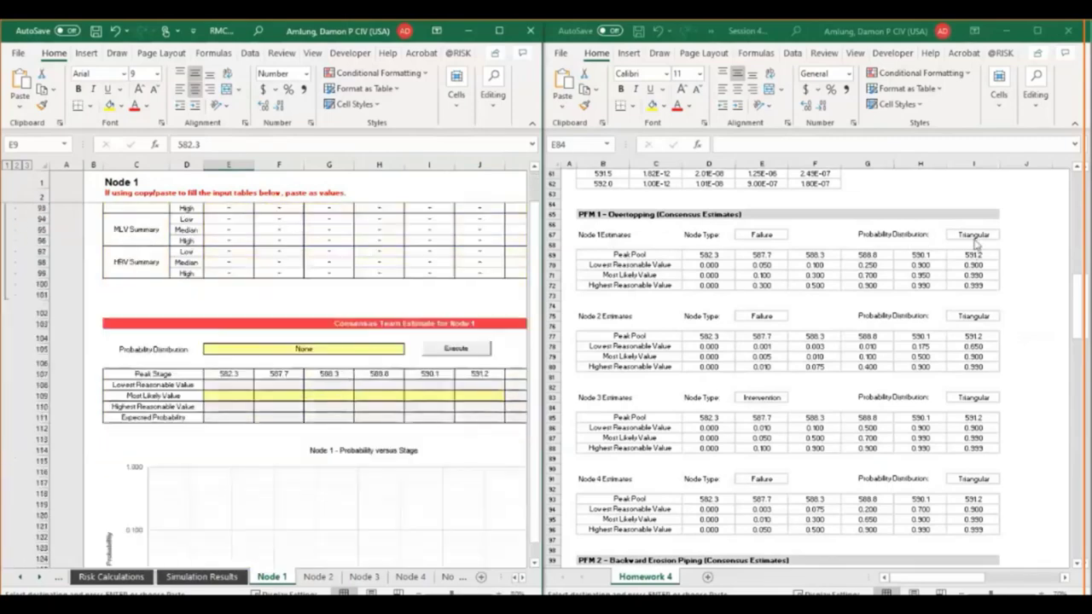
click(391, 356)
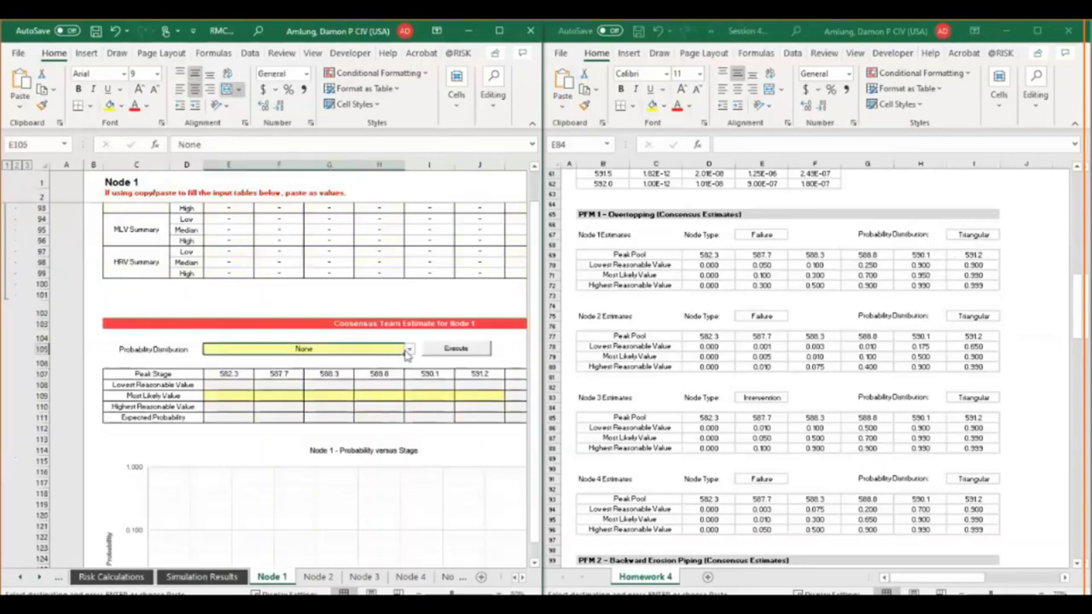
click(407, 350)
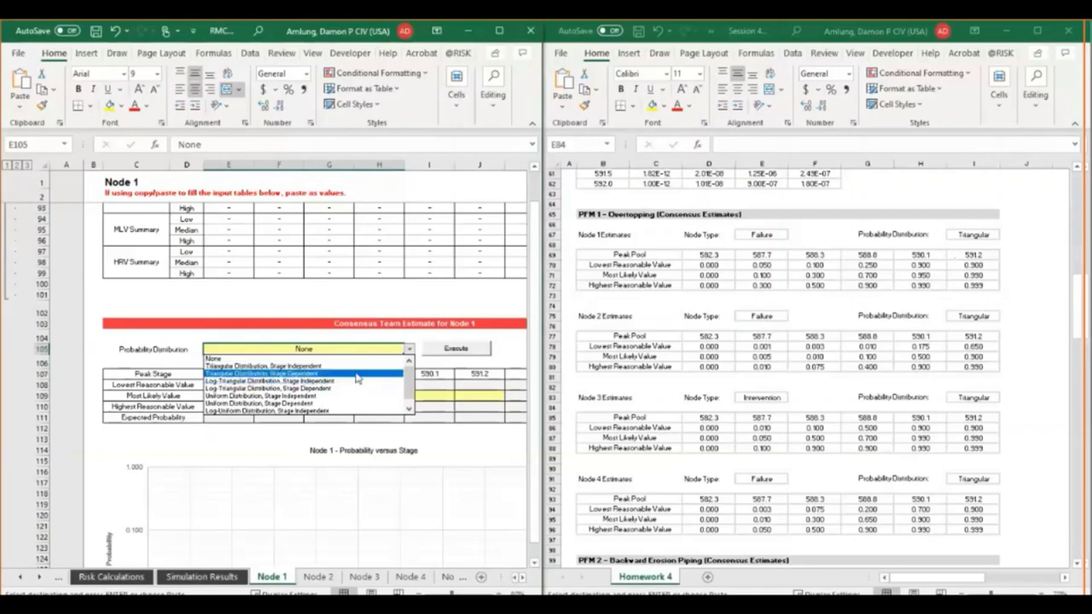
click(357, 378)
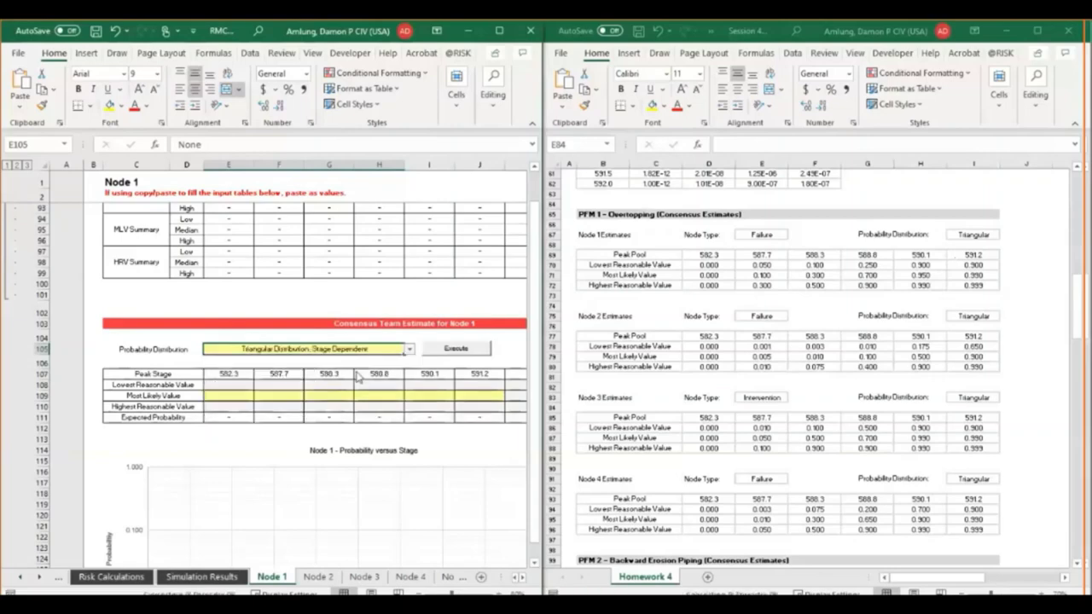
click(466, 350)
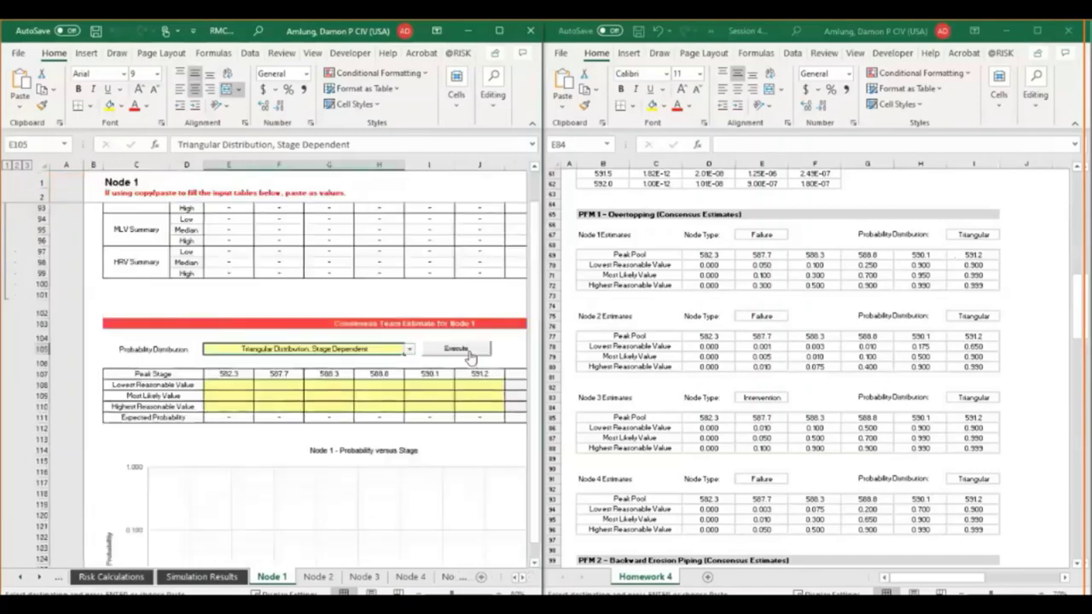
Copy the homework's PFM 1 Node 1 lowest, most likely and highest estimates and paste them as values from E108 of Node 1.
drag(761, 276, 979, 287)
text(0.000	0.050	0.100	0.250	0.900	0.900 0.000	0.100	0.300	0.700	0.950	0.990 0.000	0.300	0.500	0.900	0.990	0.999)
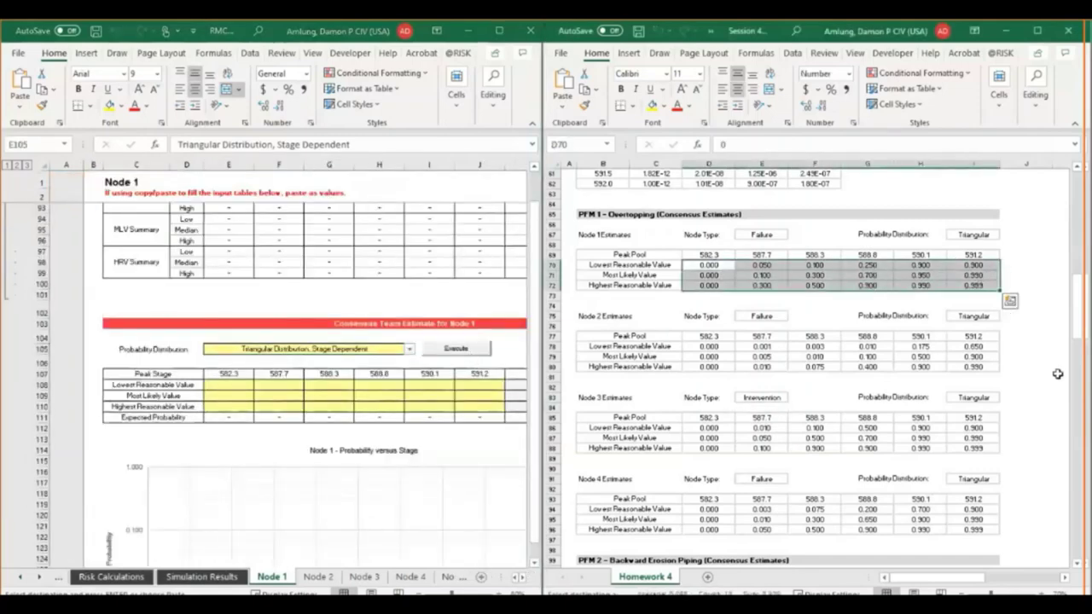
key(ctrl+c)
click(224, 385)
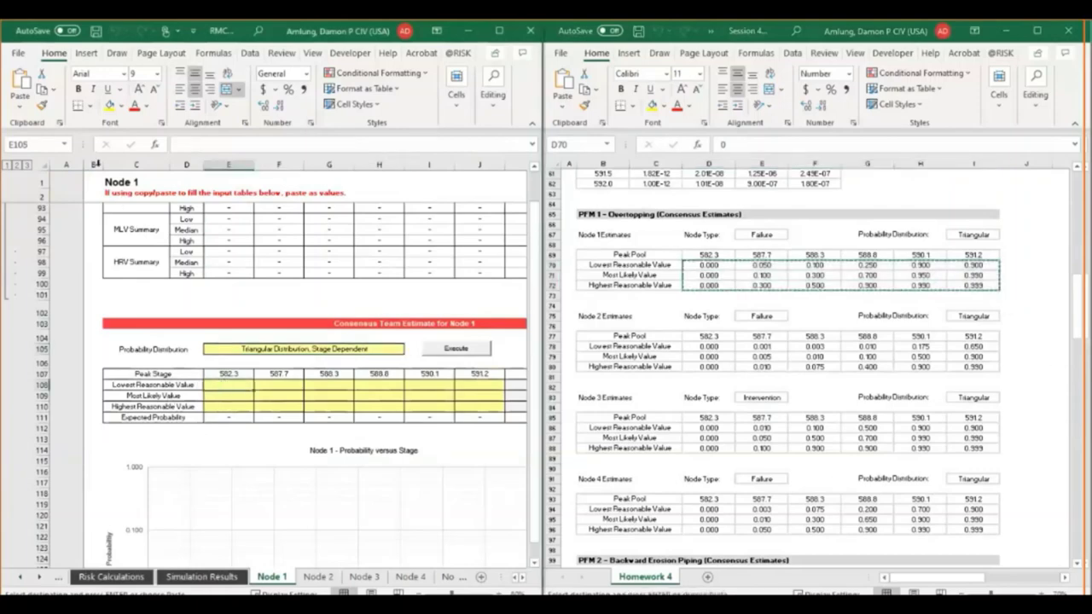
click(20, 105)
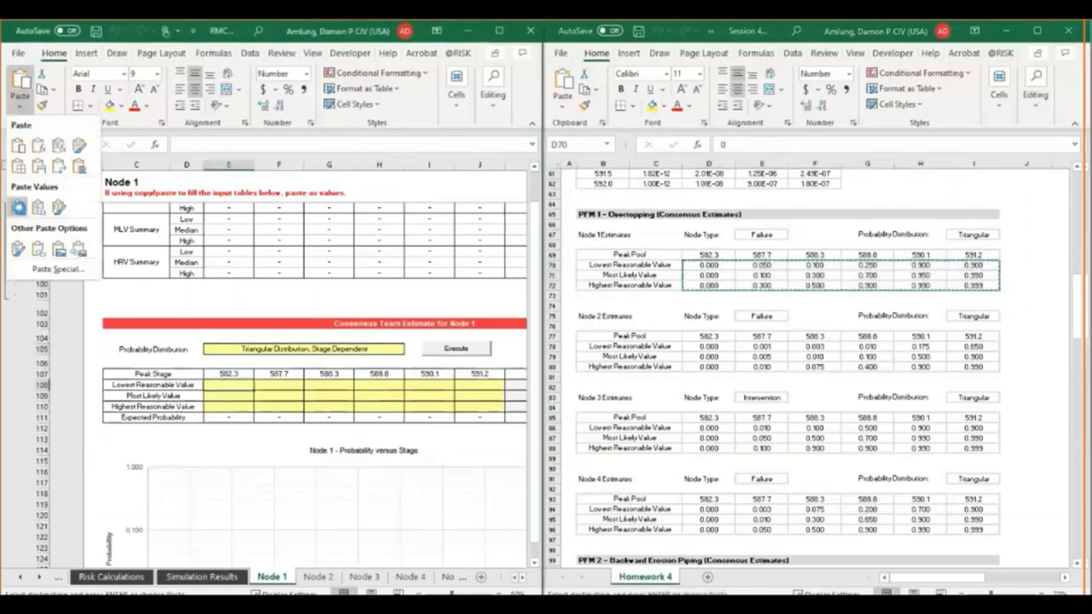
click(21, 208)
Set the peak stage elevation of Node 1's Probability Density Function chart to 587.7 and review the node's plots and consensus table.
scroll(367, 465, down, 5)
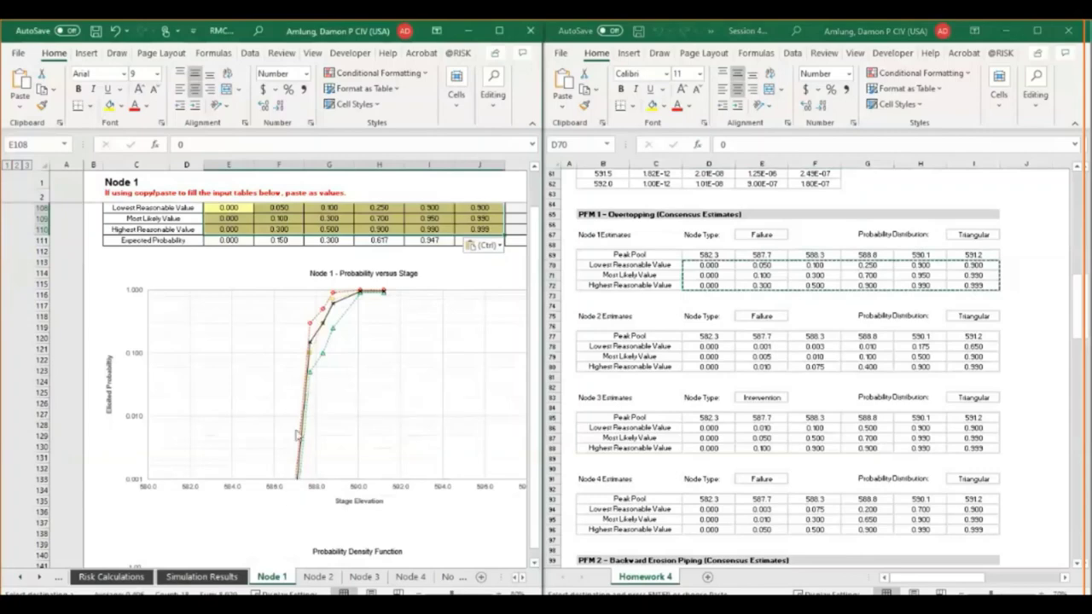
scroll(441, 429, down, 5)
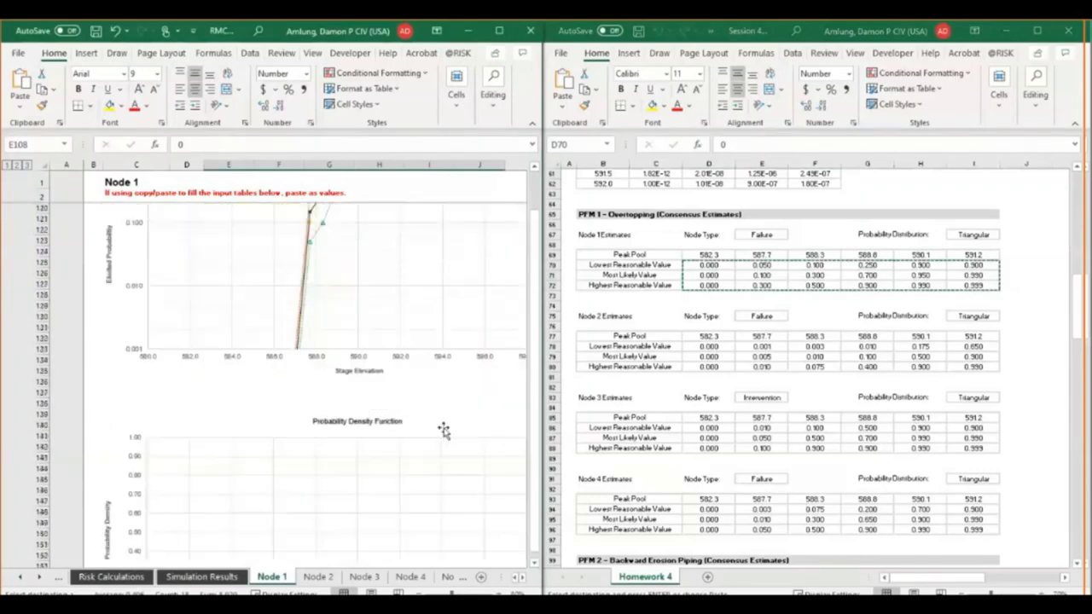
scroll(518, 580, right, 4)
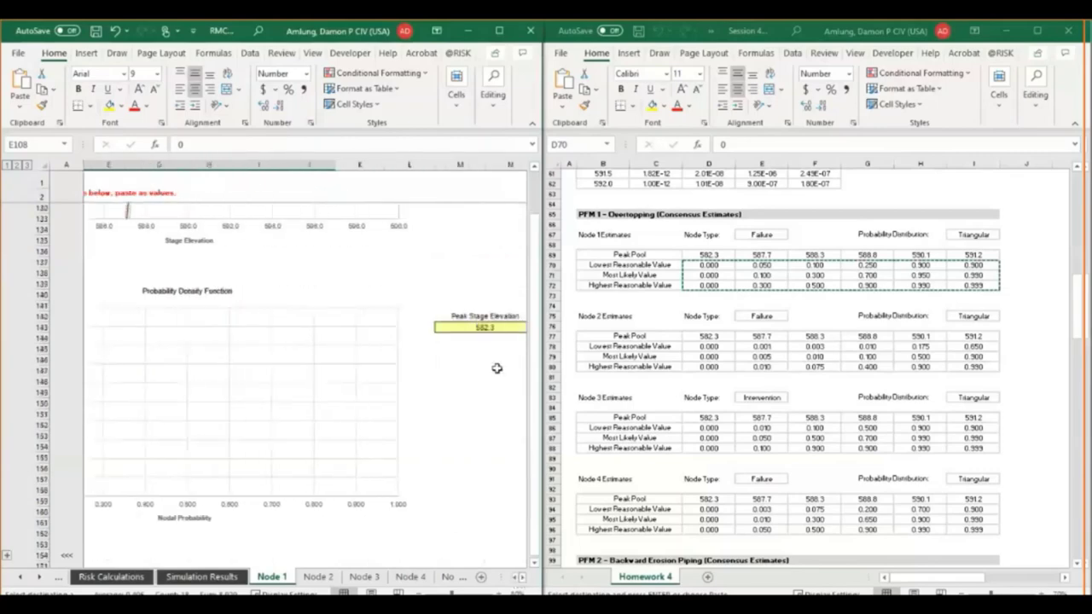
click(502, 328)
scroll(521, 578, right, 2)
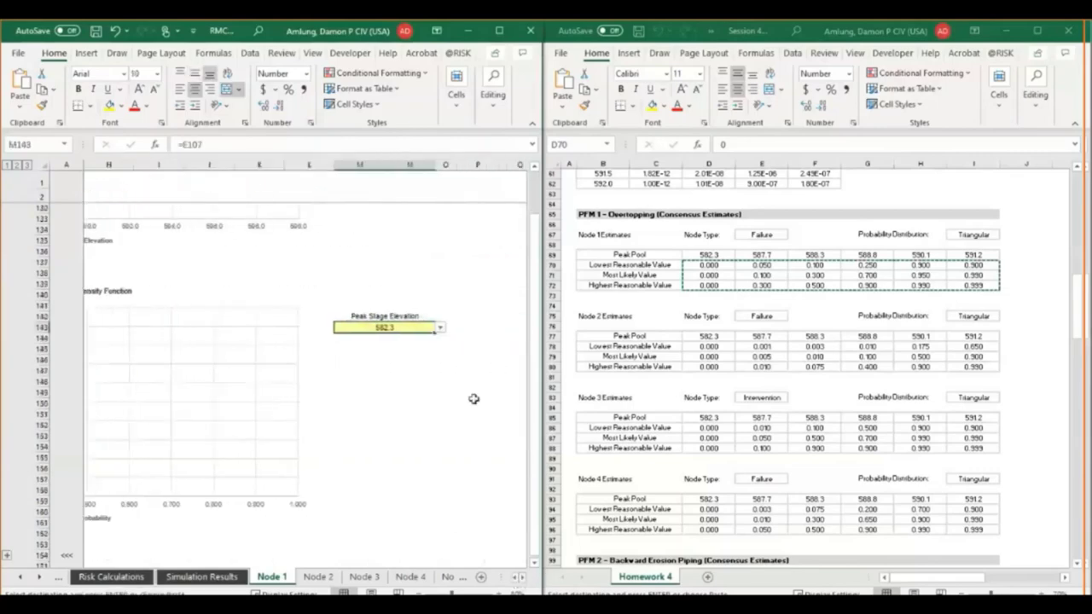
click(440, 328)
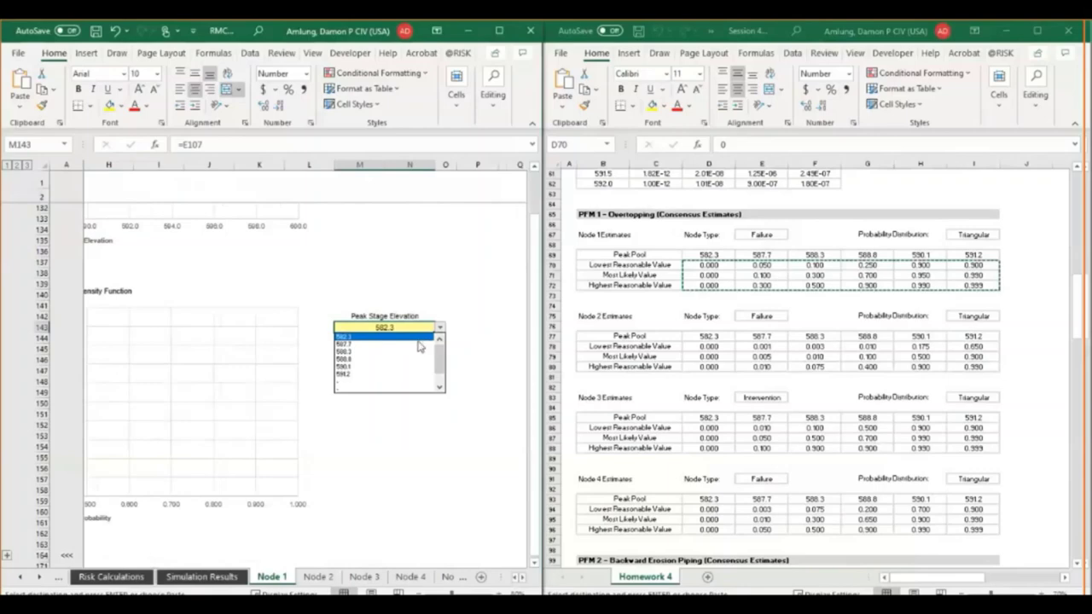
click(422, 344)
scroll(509, 571, left, 6)
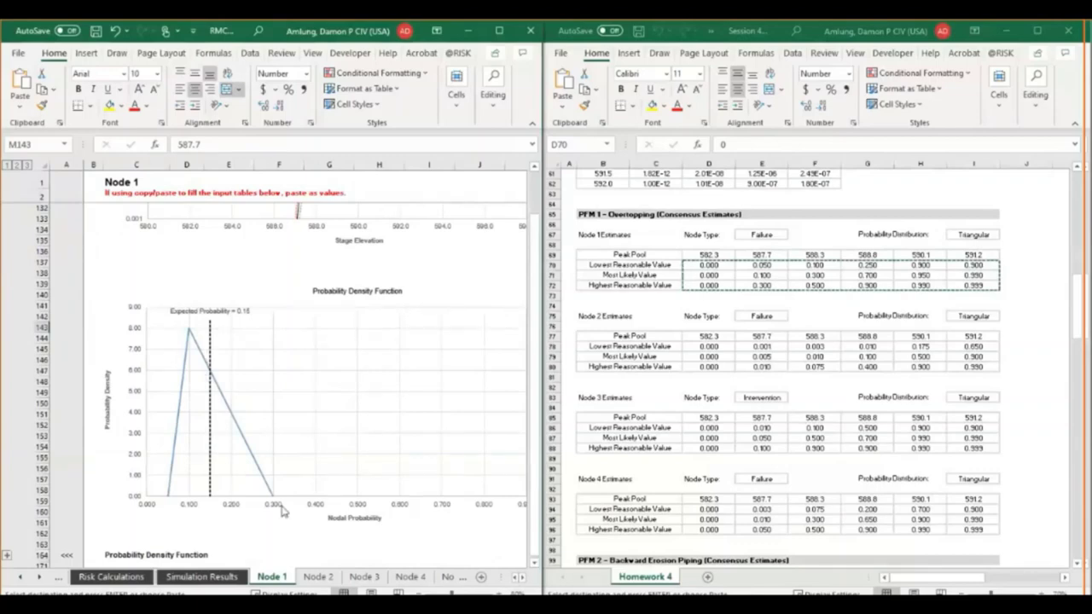
scroll(388, 522, up, 12)
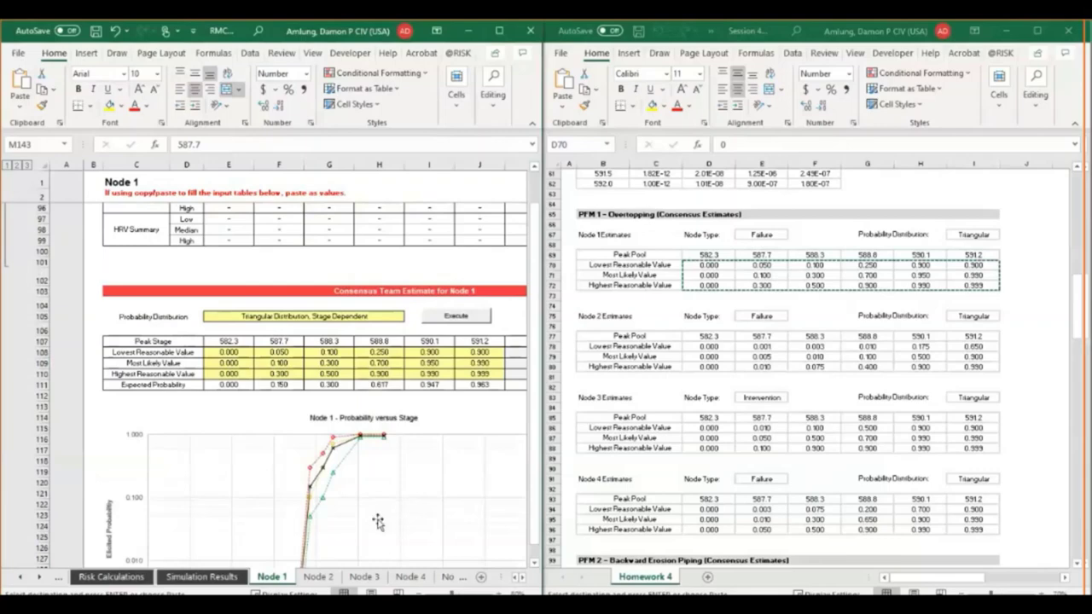
Open the Node 2 sheet and set the first 1st Response peak stage in E9 to 582.3.
click(319, 577)
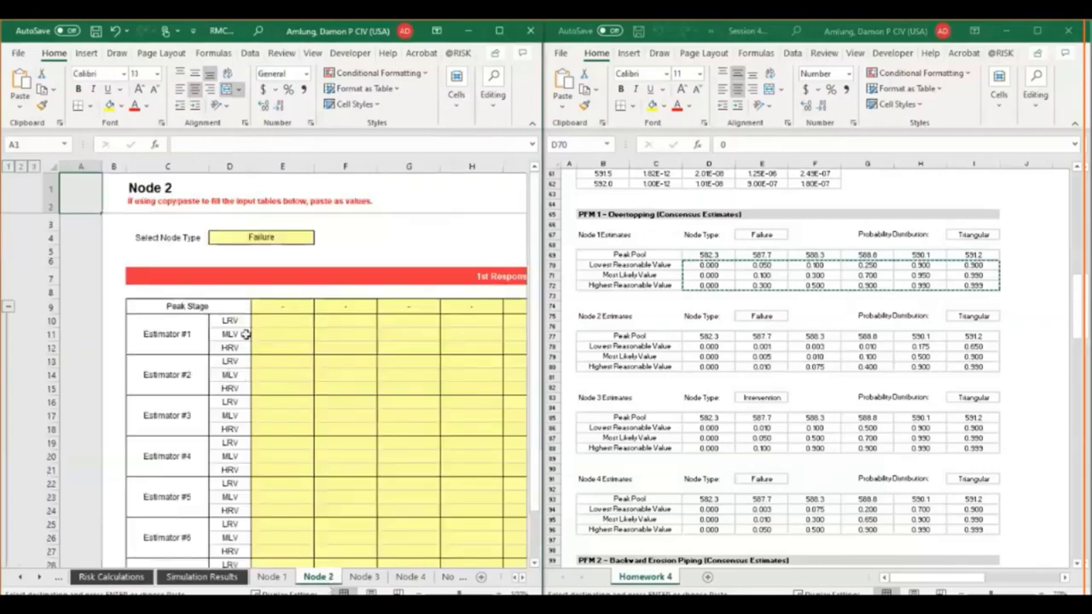
key(Return)
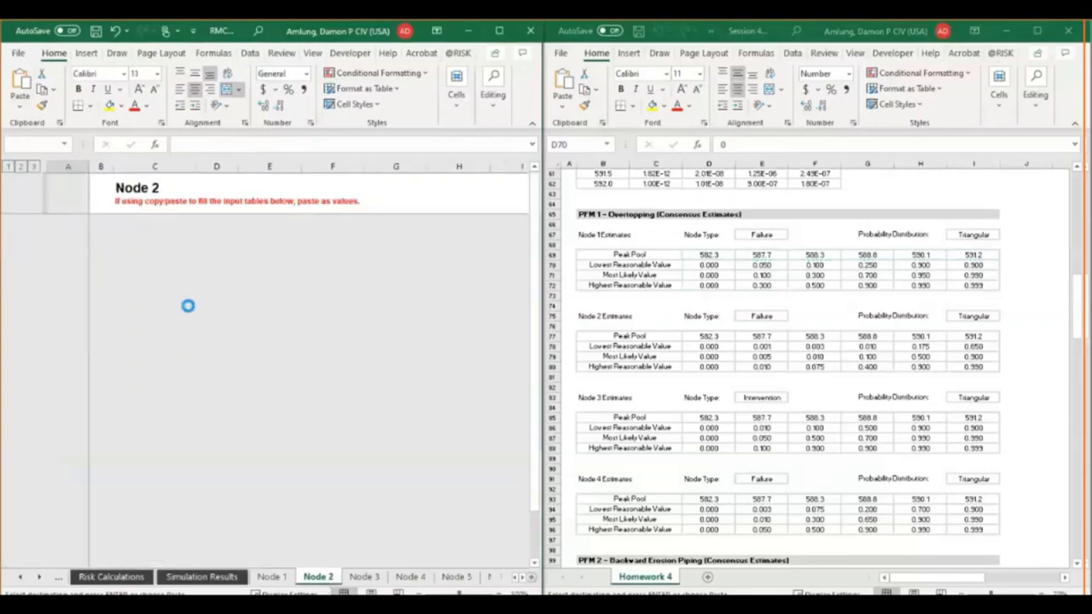
scroll(427, 446, down, 5)
scroll(427, 446, down, 10)
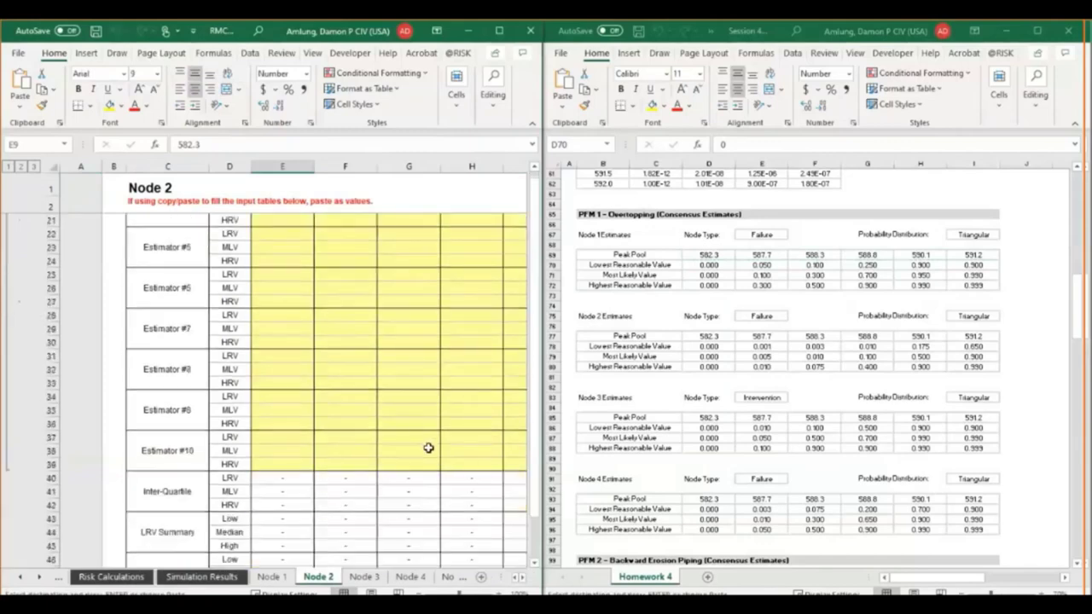
Set the Node 2 consensus probability distribution to Triangular Distribution, Stage Dependent, widen the workbook window and execute the distribution.
click(523, 580)
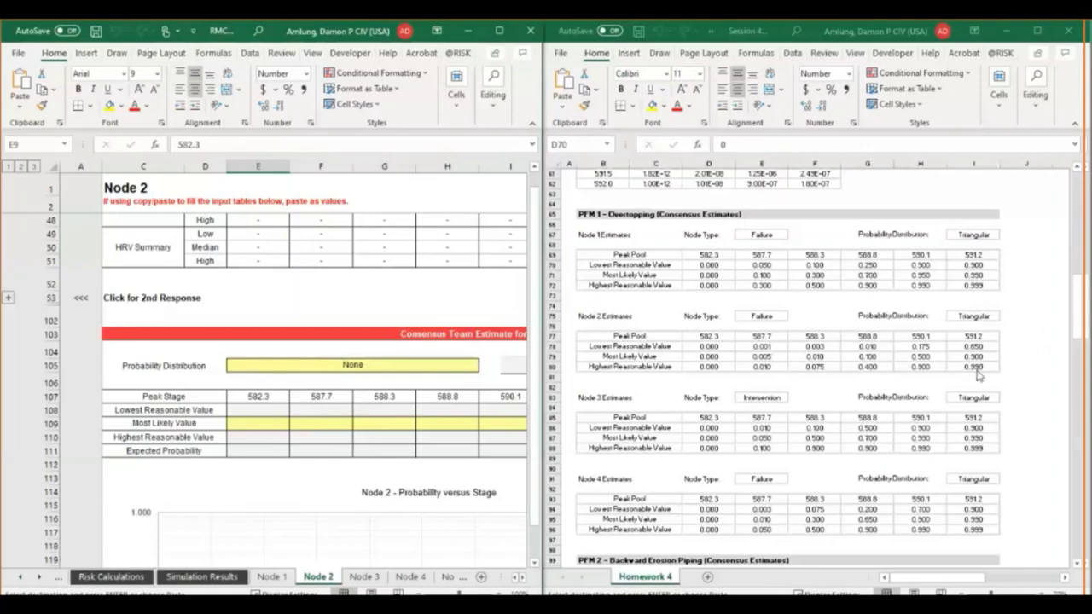
click(416, 365)
click(486, 365)
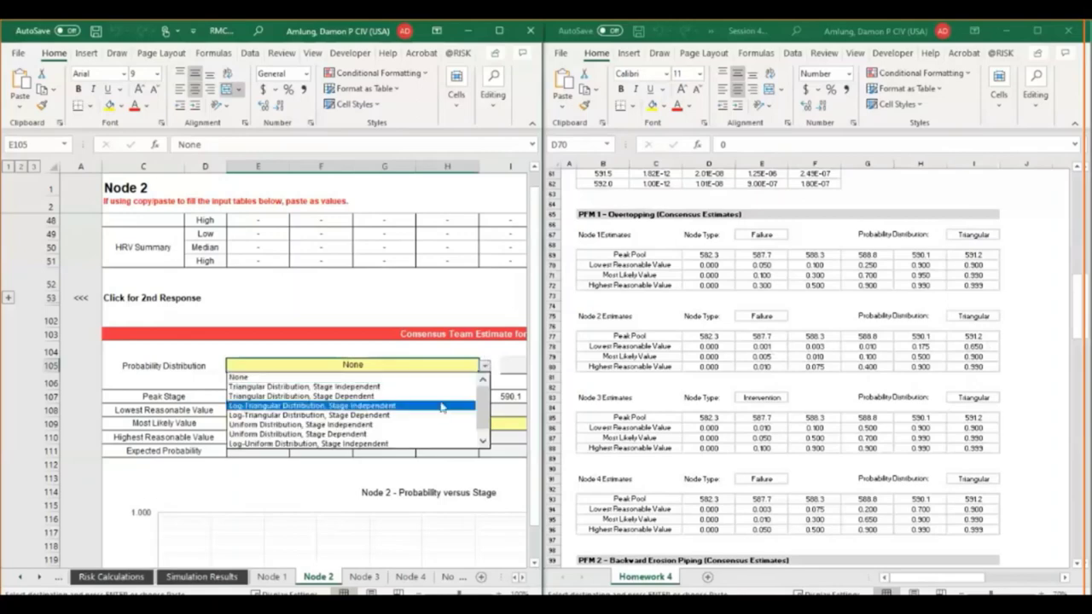
click(438, 398)
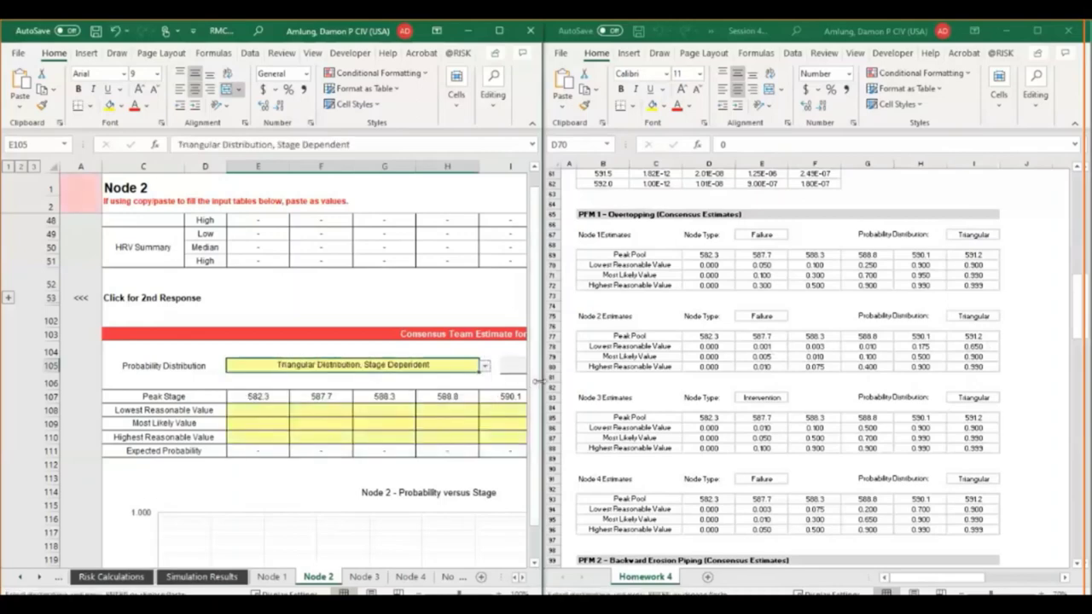
drag(540, 376, 595, 376)
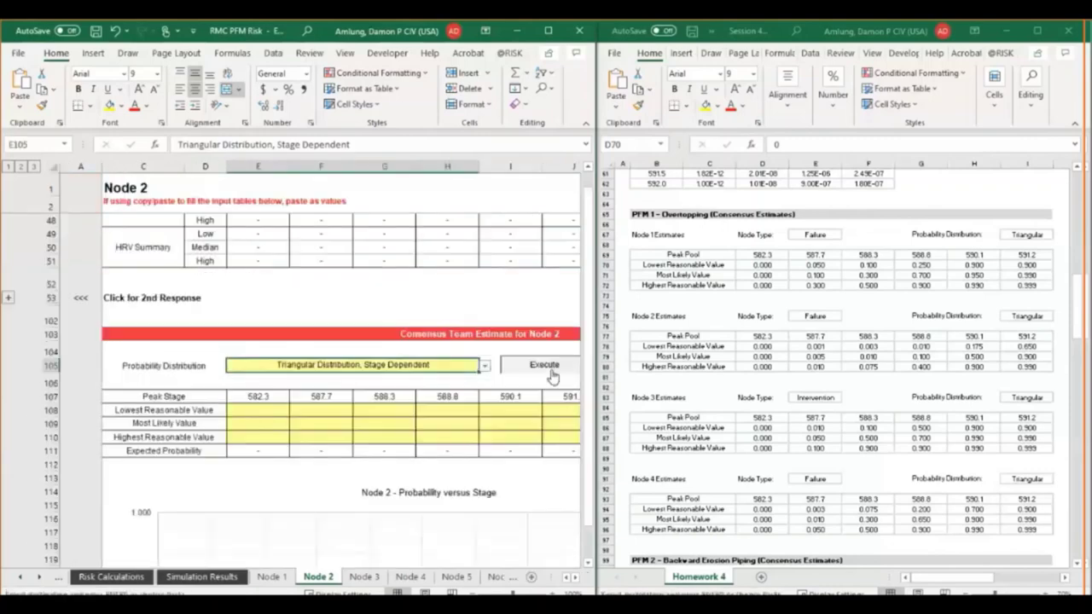
Copy the homework's PFM 1 Node 2 lowest, most likely and highest estimates and paste them as values from E108 of Node 2.
drag(761, 346, 1015, 368)
key(ctrl+c)
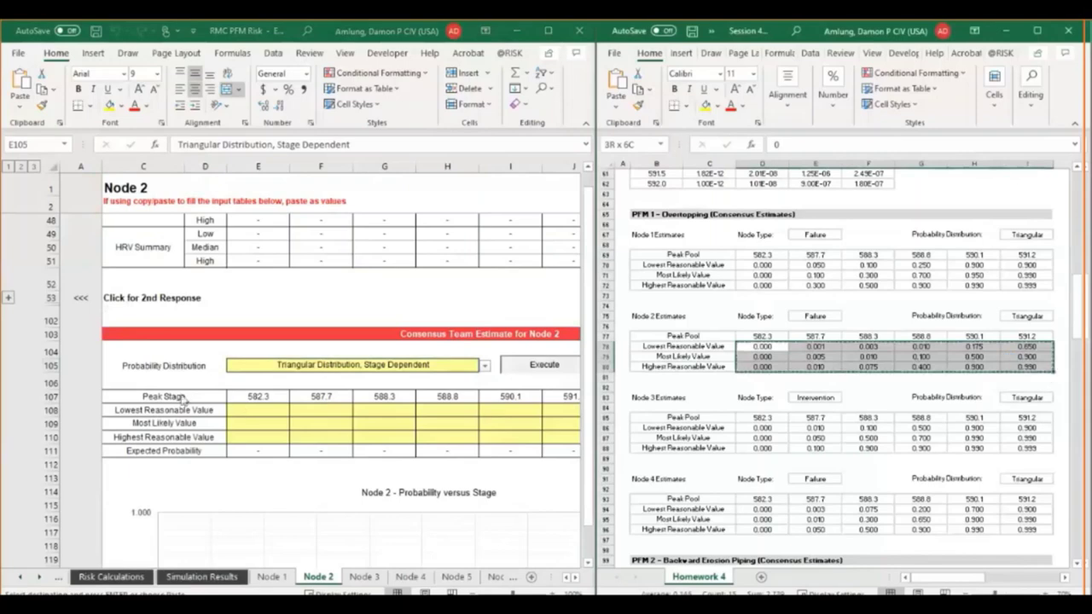
click(255, 410)
click(19, 100)
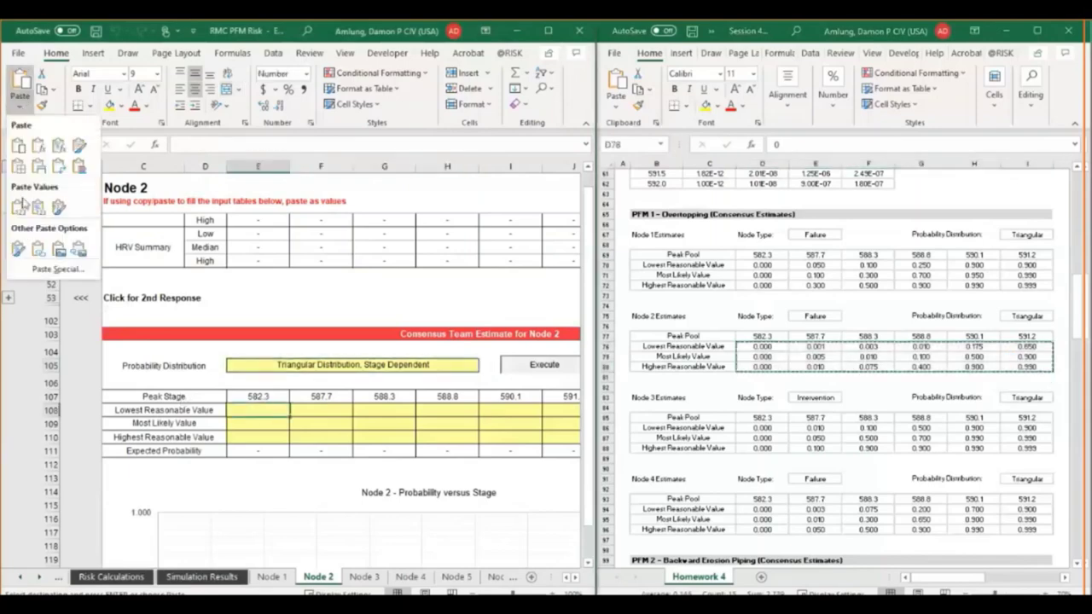
click(19, 209)
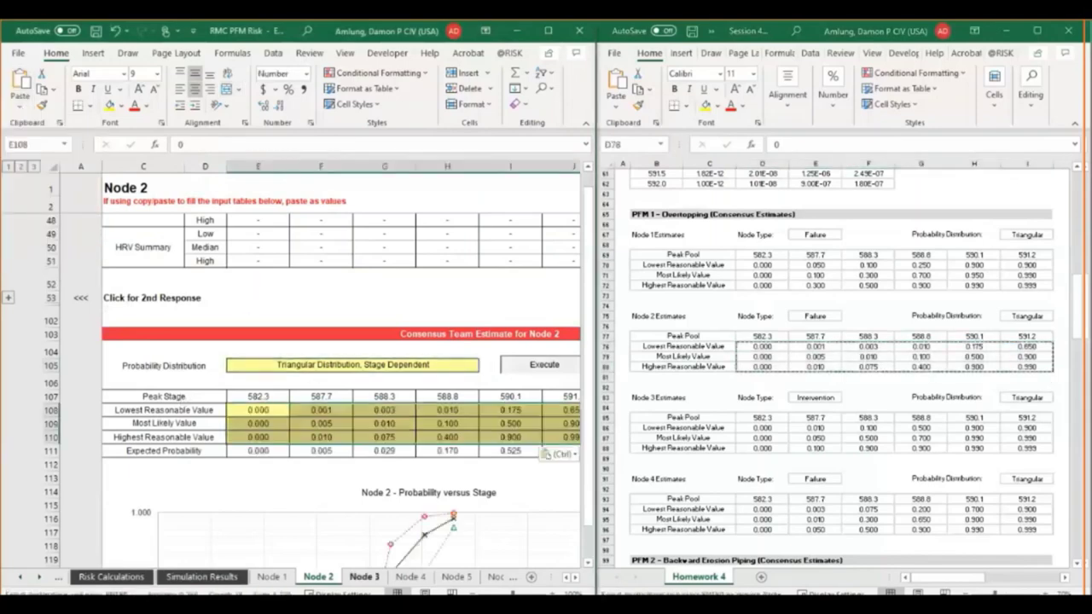
key(alt+Tab)
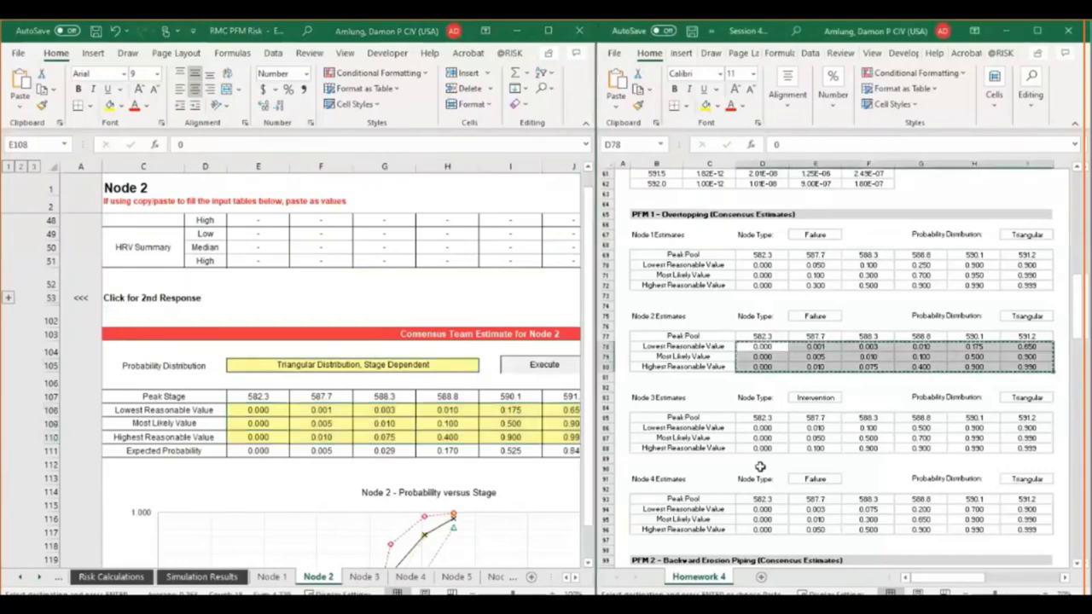
Open the Node 3 sheet, set the node type to Intervention and the first 1st Response peak stage in E9 to 582.3.
click(377, 577)
click(365, 578)
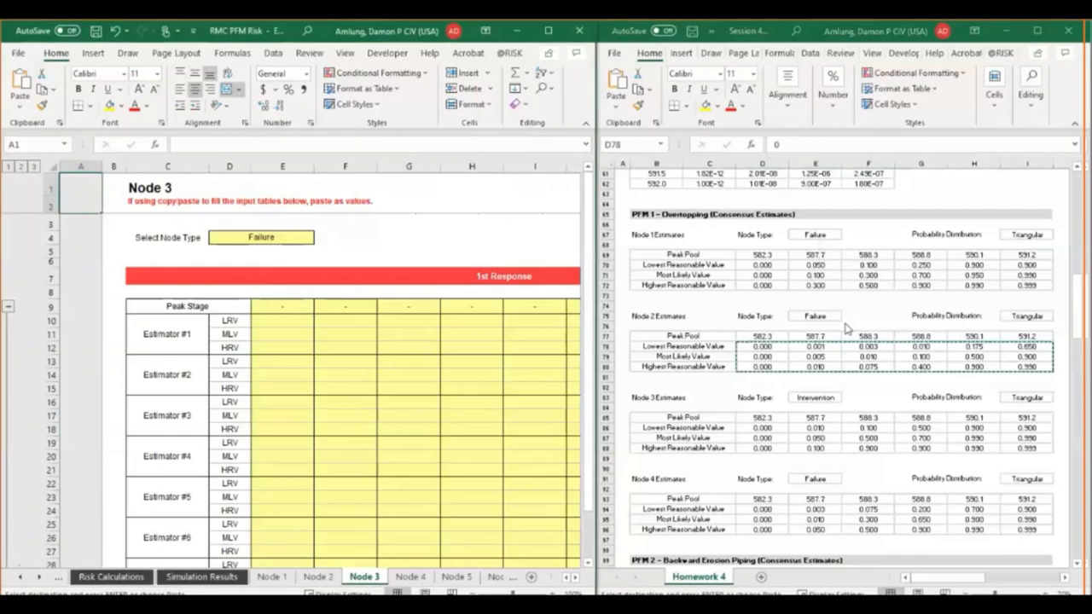
key(ctrl+v)
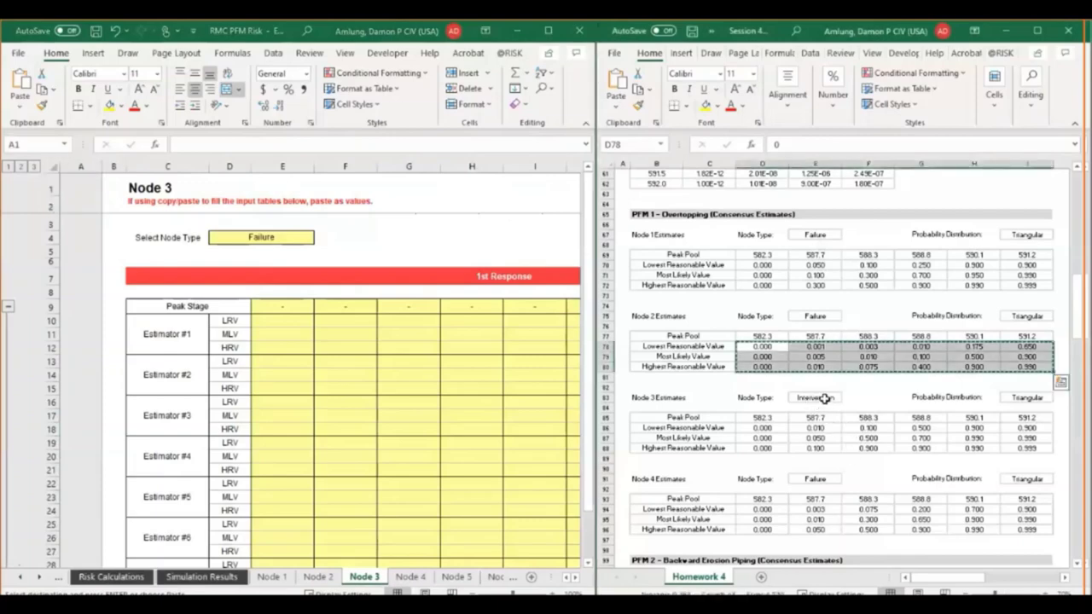
click(286, 241)
click(320, 239)
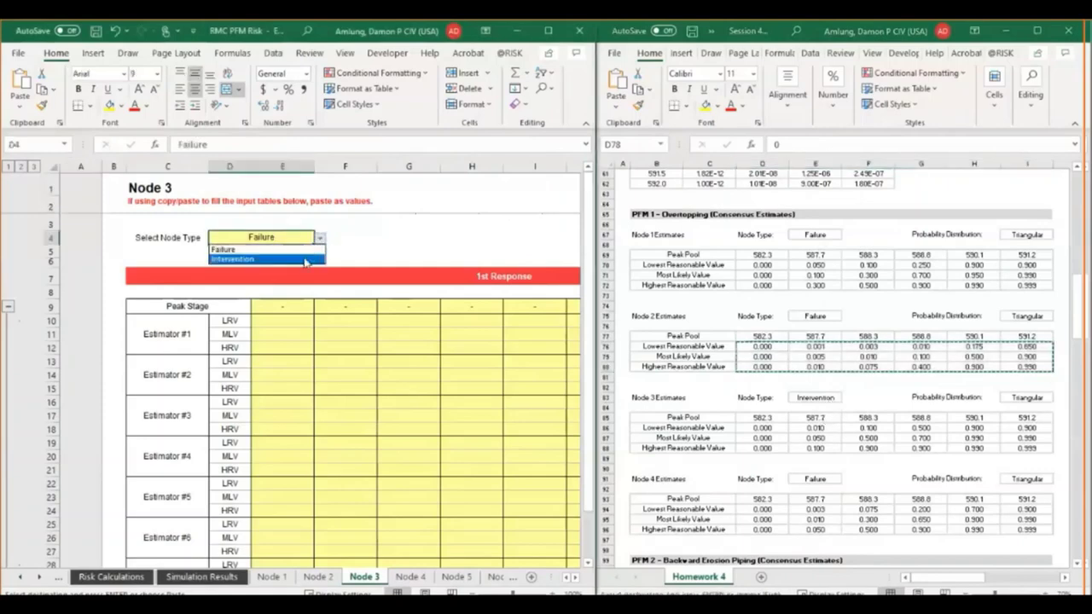
click(305, 260)
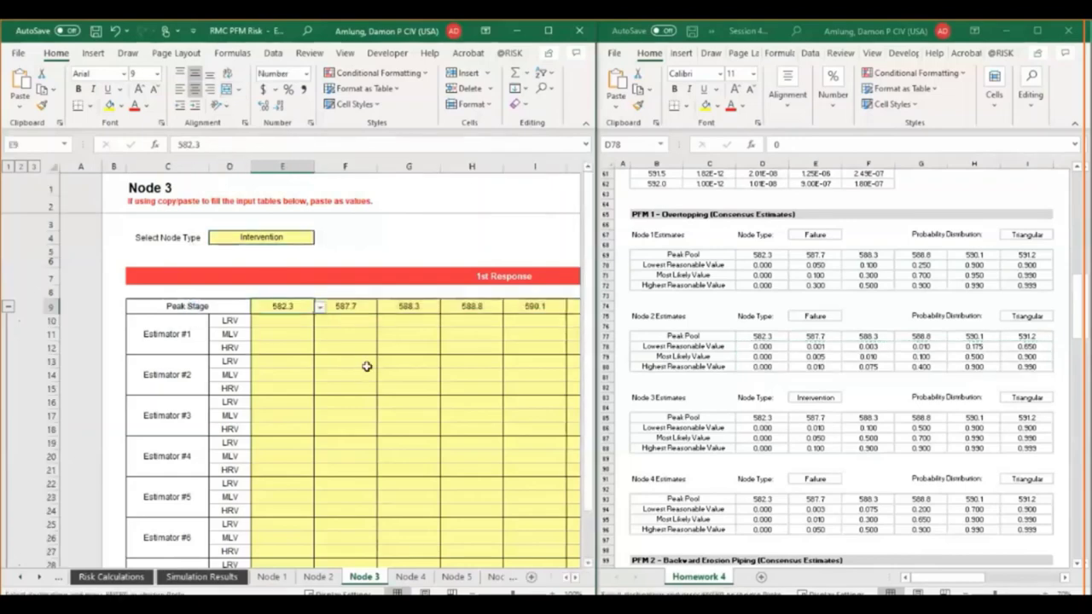
Set the Node 3 consensus probability distribution to Triangular Distribution, Stage Dependent and execute it.
scroll(368, 375, down, 6)
scroll(373, 388, down, 20)
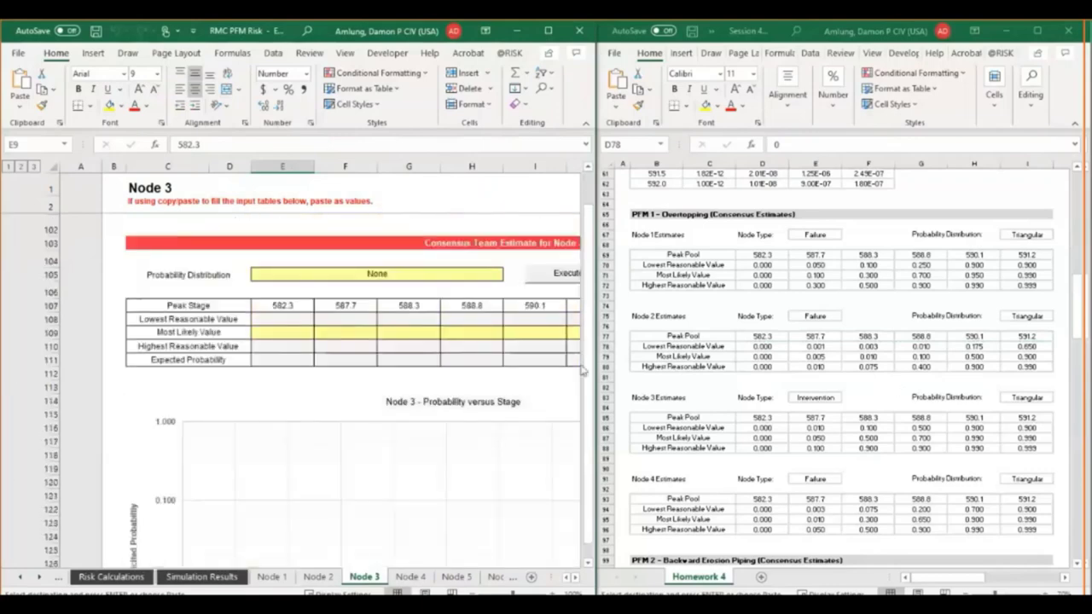
click(490, 278)
click(508, 274)
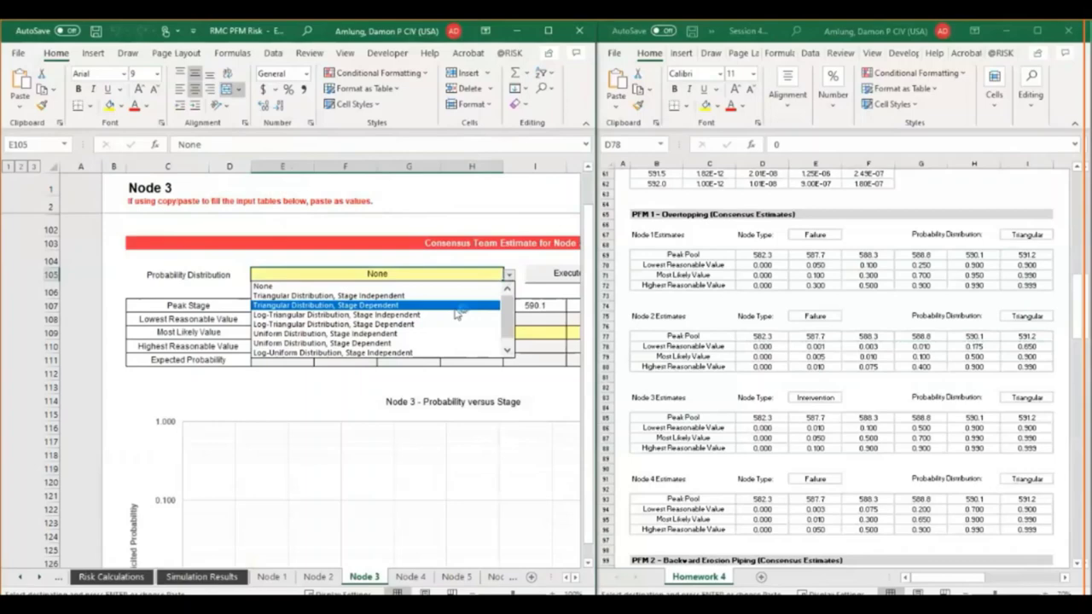
click(461, 305)
click(555, 278)
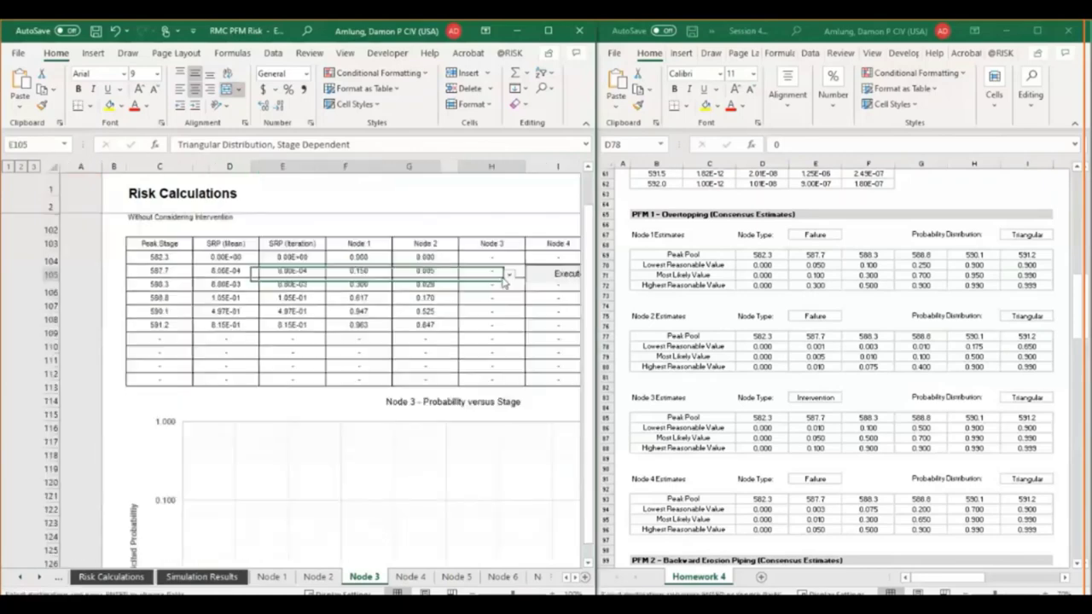
Copy the homework's PFM 1 Node 3 lowest, most likely and highest estimates and paste them as values from E108 of Node 3.
drag(764, 428, 1024, 449)
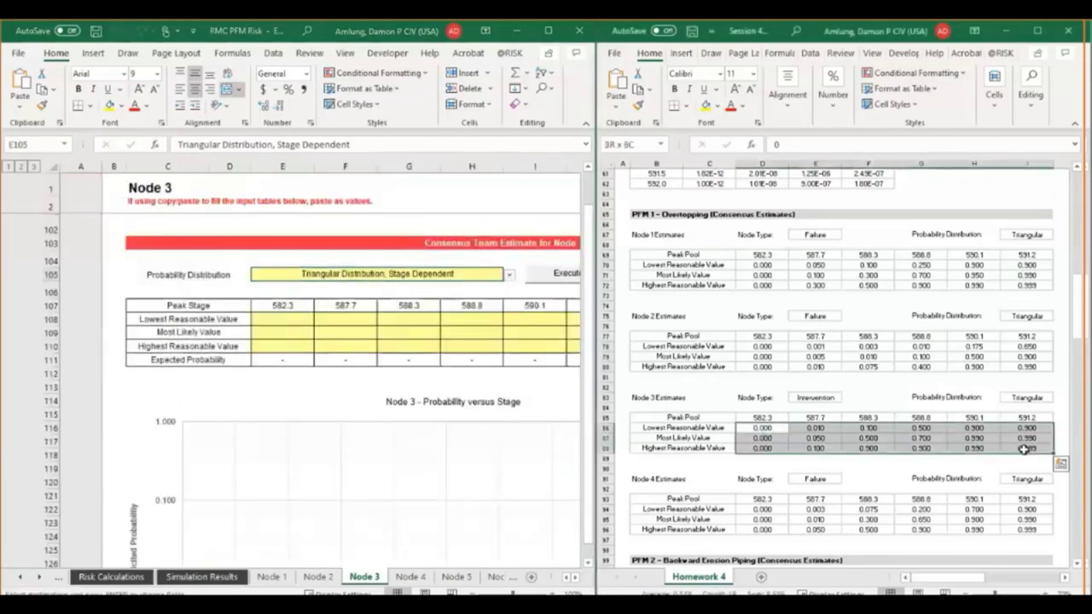
key(ctrl+c)
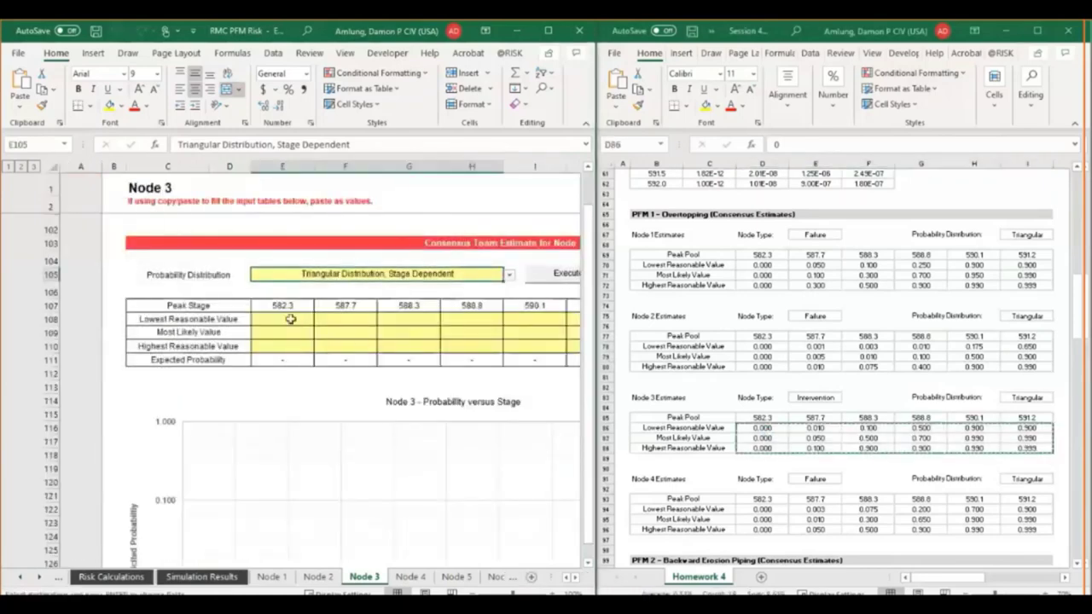
click(290, 319)
click(19, 99)
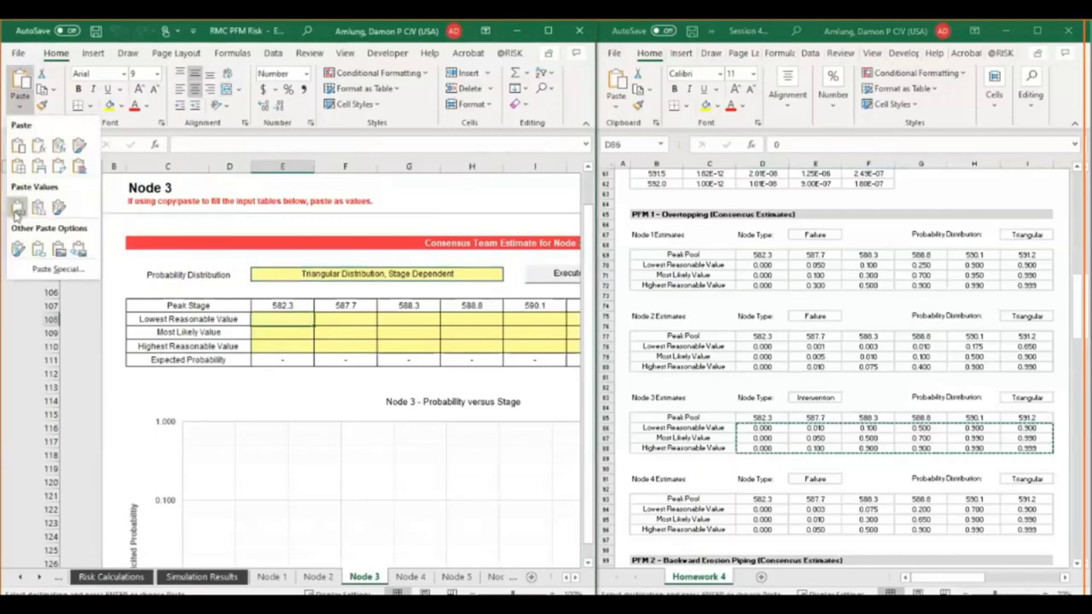
click(17, 208)
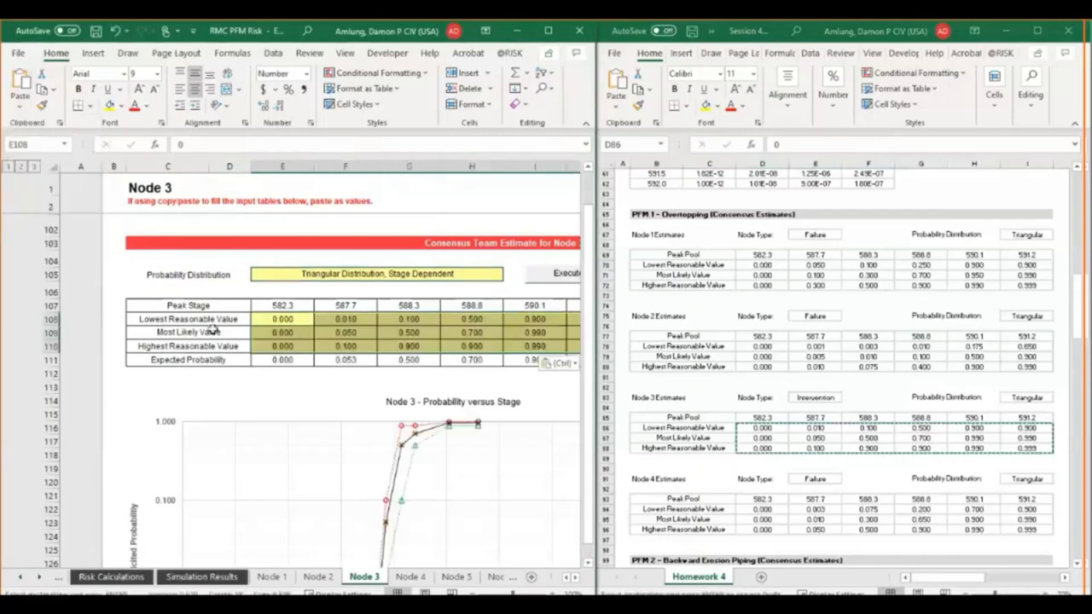
Open the Node 4 sheet and set the first 1st Response peak stage in E9 to 582.3.
click(410, 576)
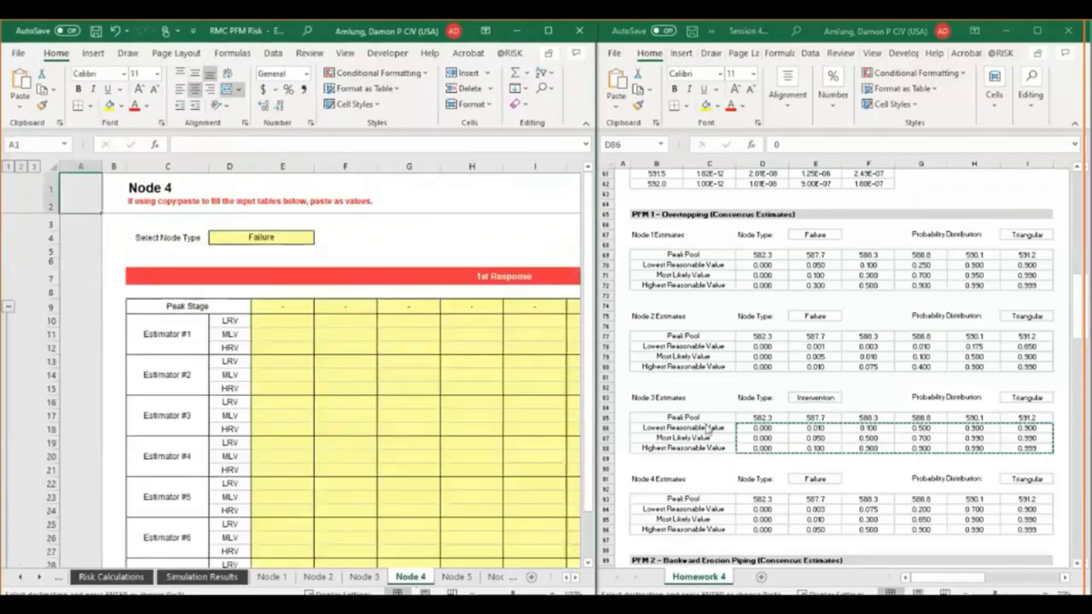
click(201, 309)
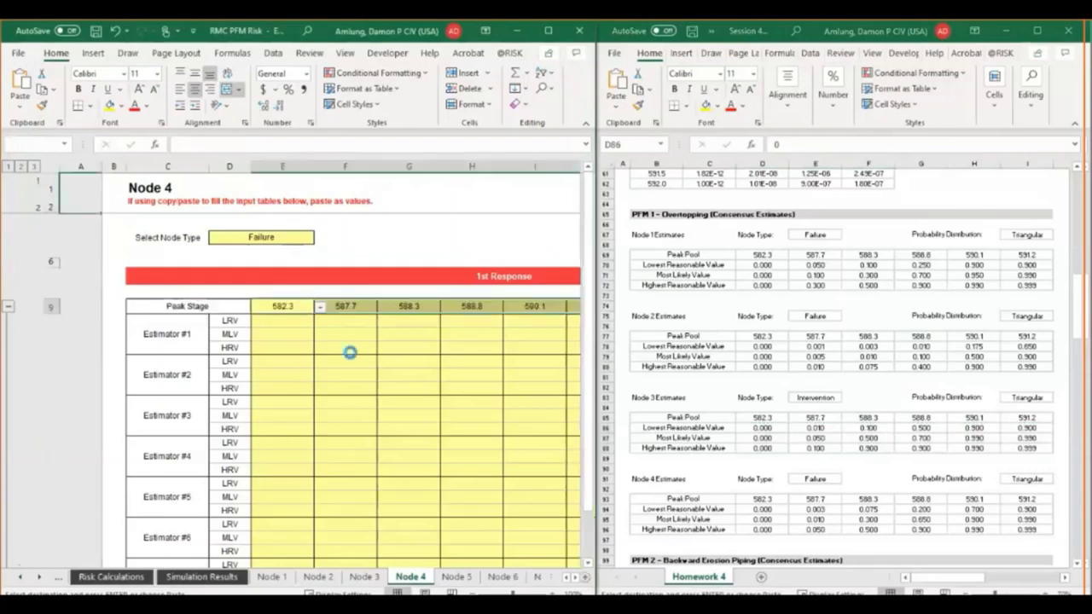
Set the Node 4 consensus probability distribution to Triangular Distribution, Stage Dependent and execute it.
scroll(352, 356, down, 5)
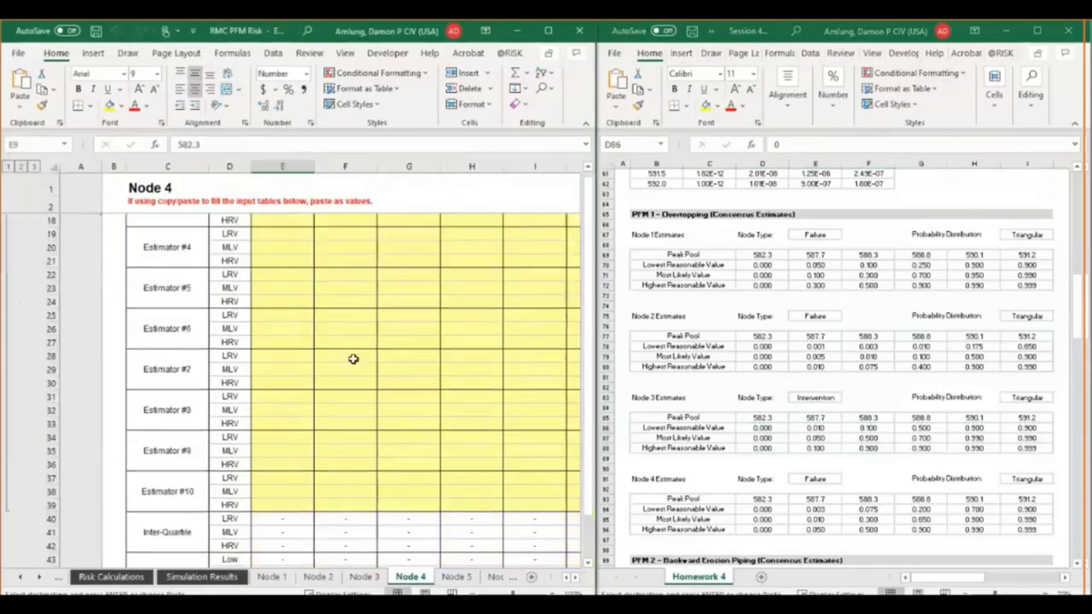
scroll(353, 358, down, 10)
click(467, 329)
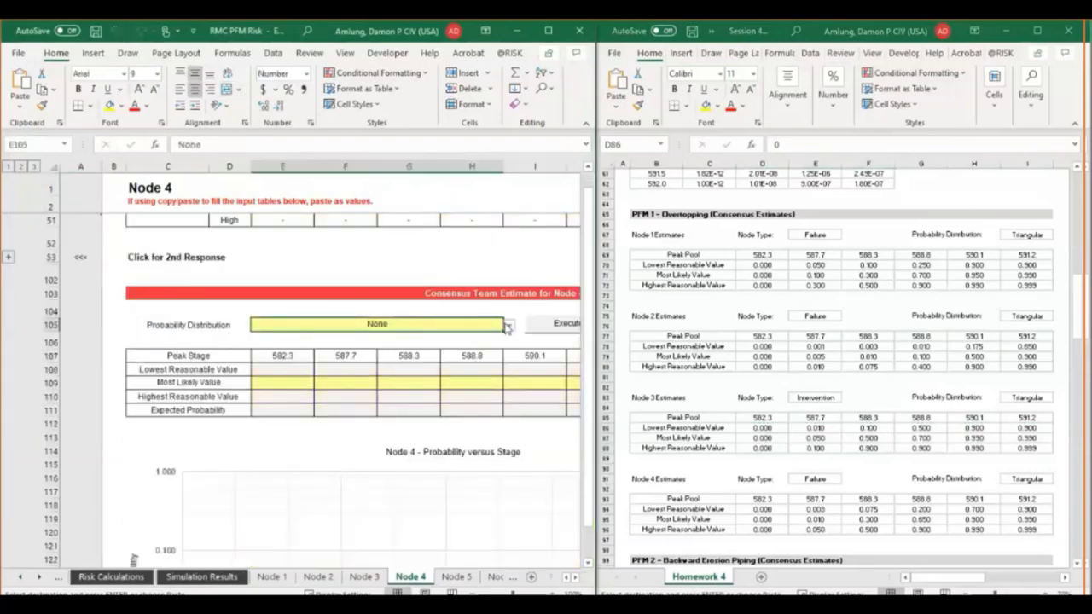
click(508, 327)
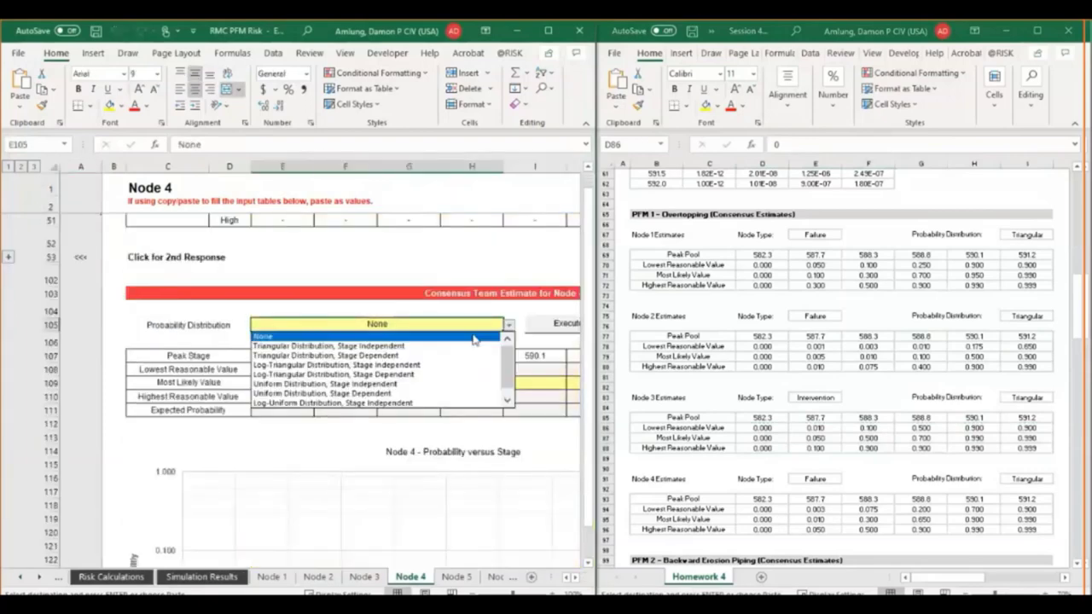
click(434, 356)
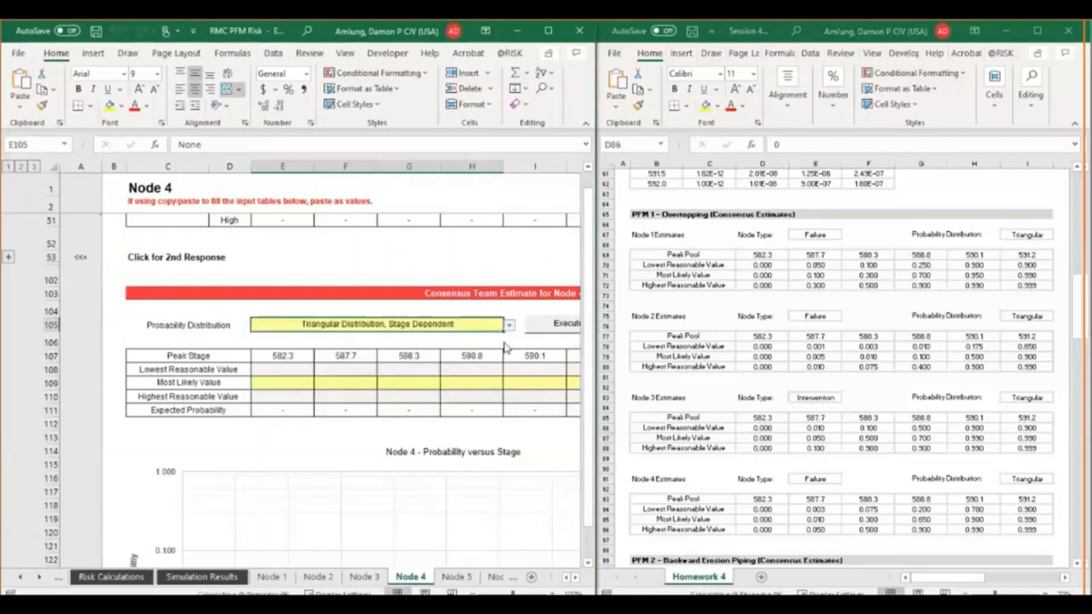
click(563, 327)
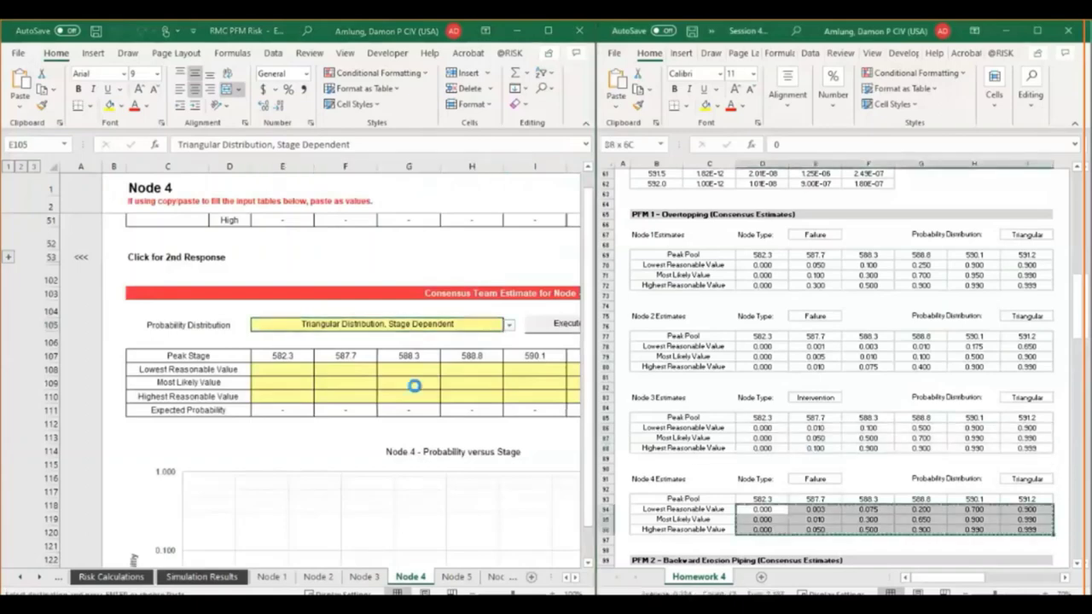
Copy the homework's PFM 1 Node 4 lowest, most likely and highest estimates and paste them as values from E108 of Node 4.
click(282, 369)
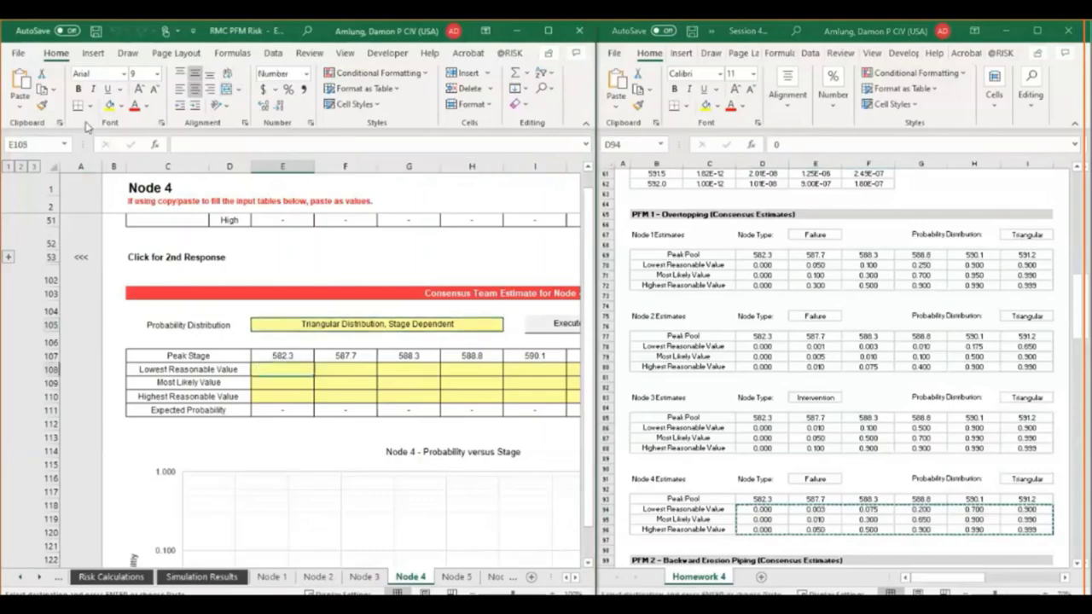
click(20, 107)
click(20, 196)
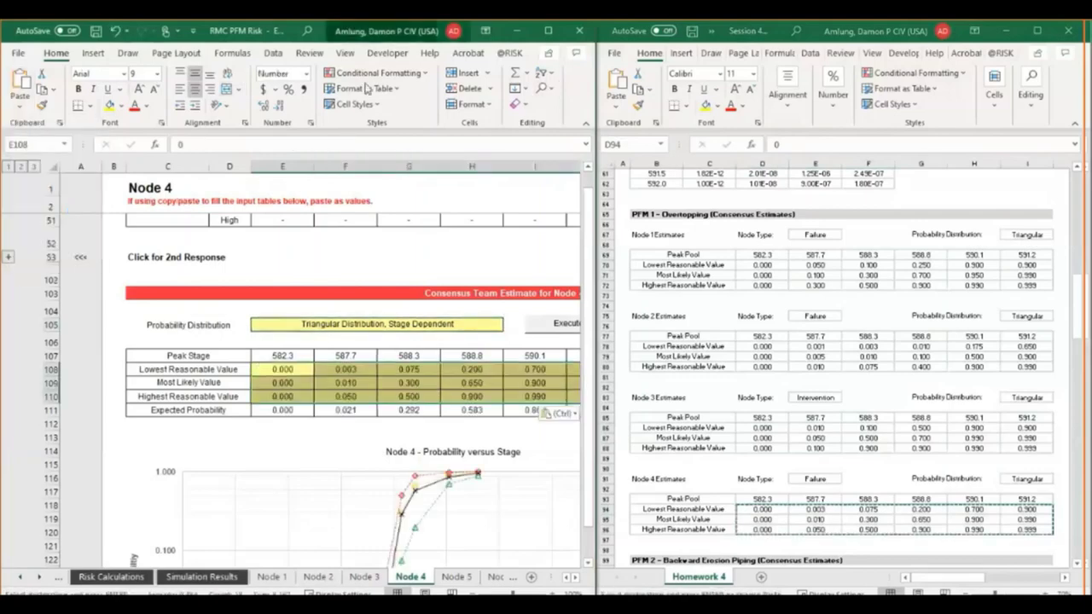
Maximize the risk workbook and review the Team Elicitation Summary and system response probabilities on the Risk Calculations sheet.
key(super+Up)
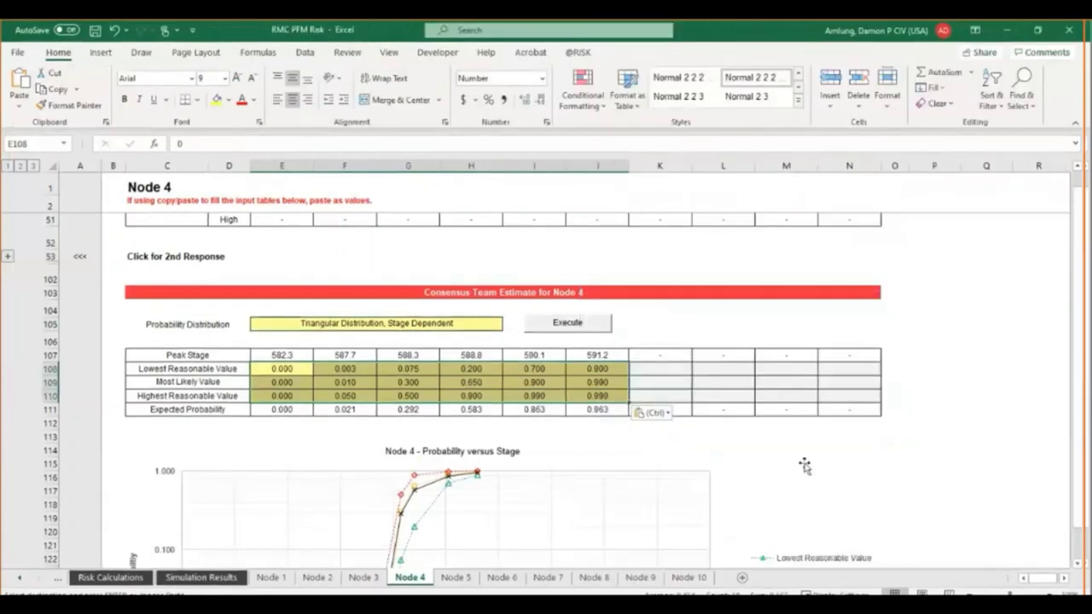
click(787, 478)
click(111, 577)
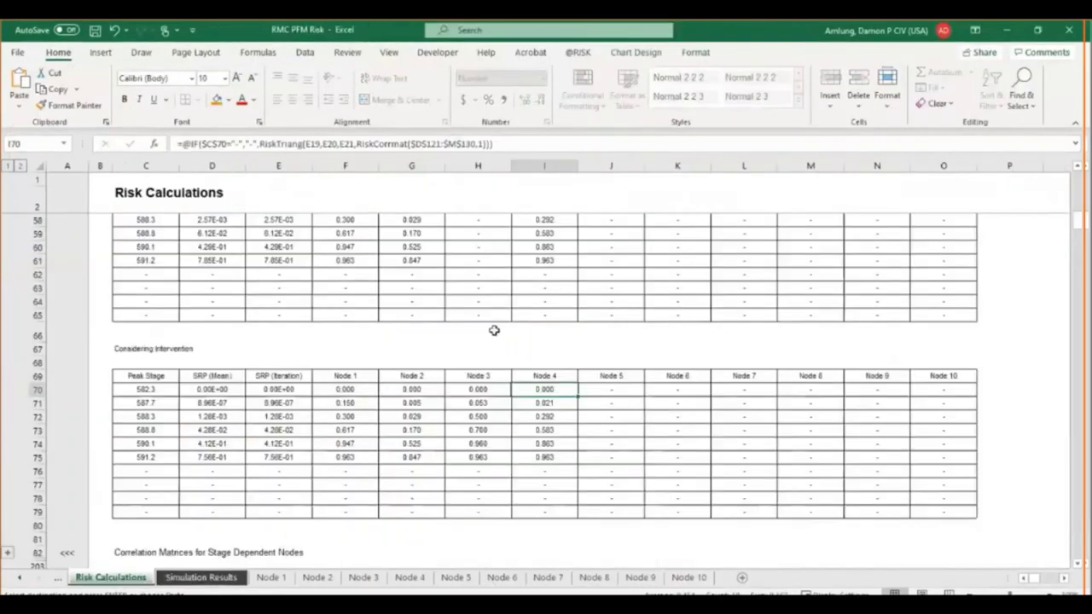
scroll(494, 330, up, 18)
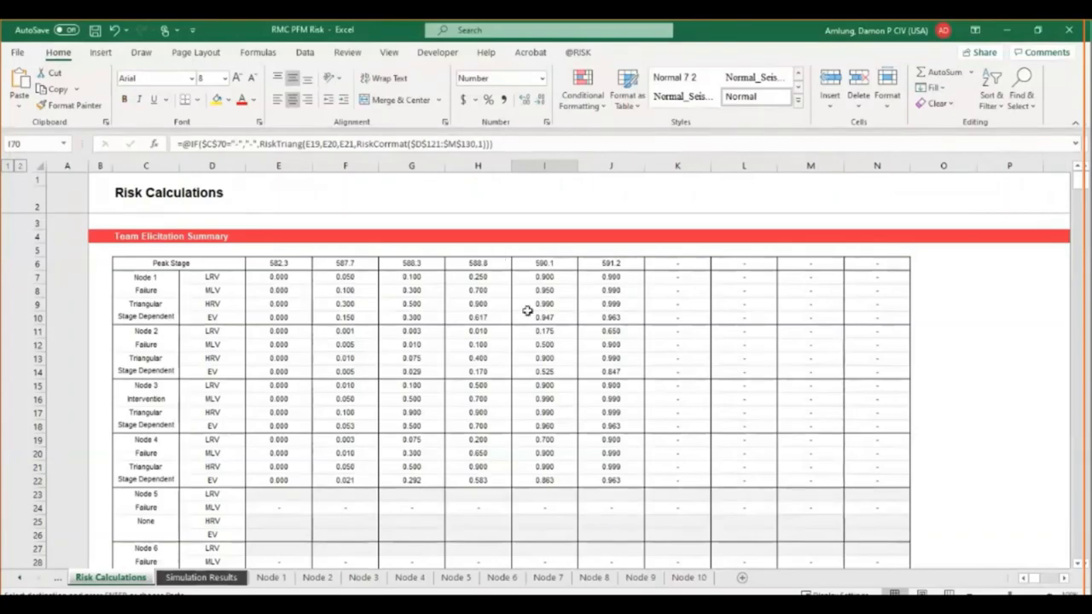
scroll(524, 320, down, 8)
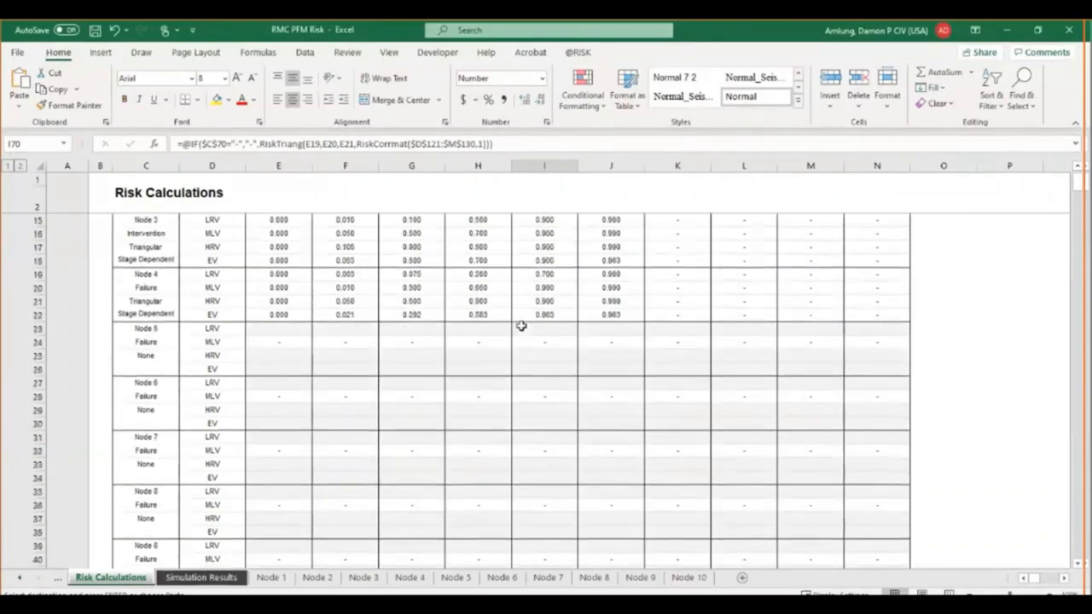
scroll(521, 325, down, 7)
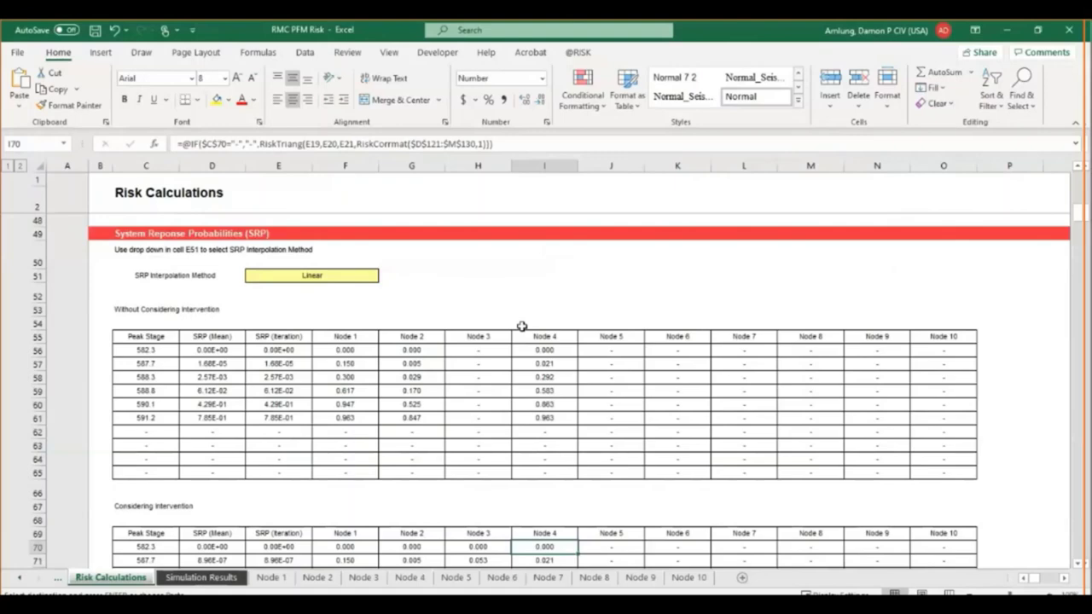
Set the SRP Interpolation Method in E51 of Risk Calculations to Semi-Logarithmic and check the SRP tables with and without intervention.
click(321, 273)
click(385, 275)
click(357, 298)
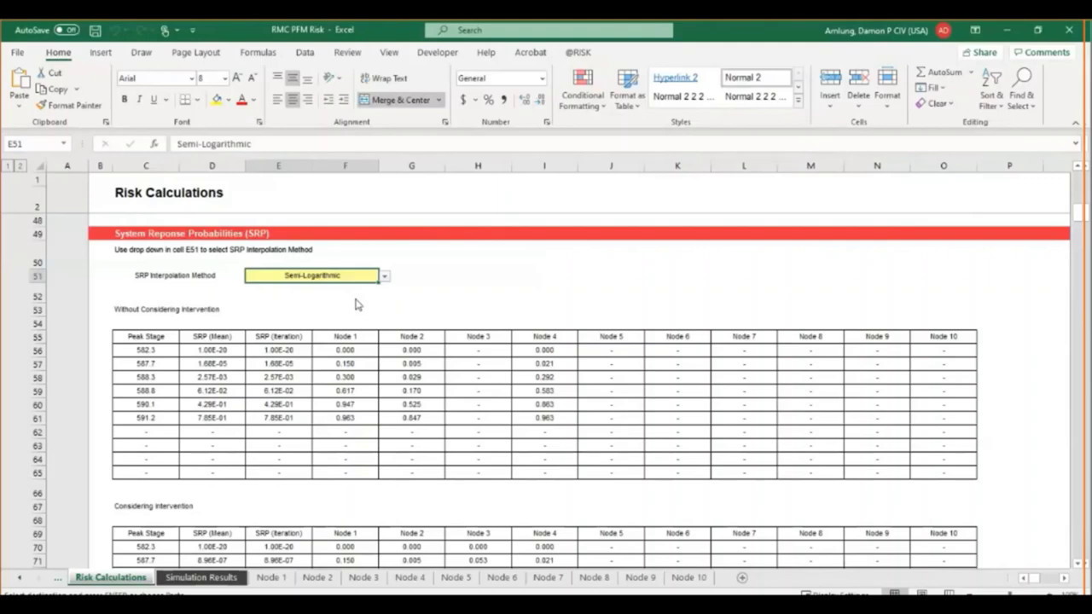
click(488, 321)
scroll(452, 392, down, 2)
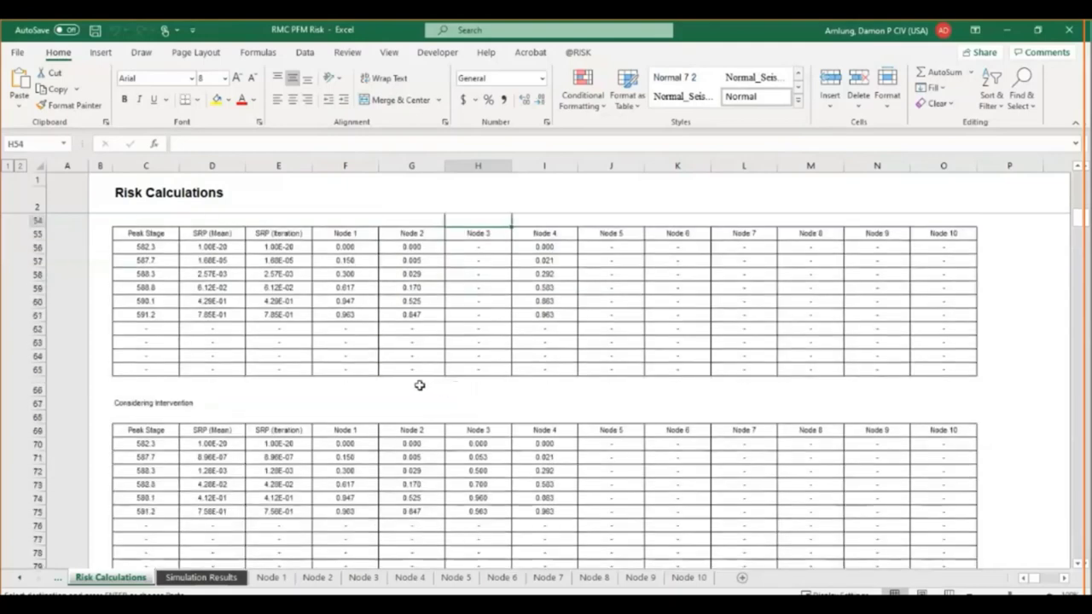
Compare the Node 3 probabilities and formulas in the SRP tables without and with intervention, and check Node 4's formula in I73.
scroll(406, 385, up, 1)
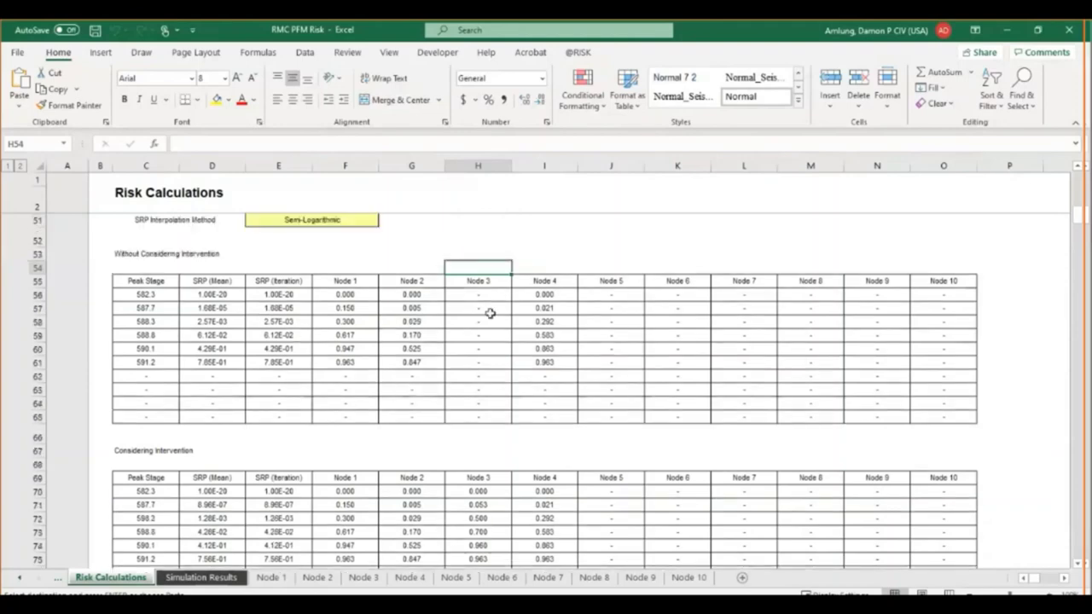
drag(491, 299, 491, 416)
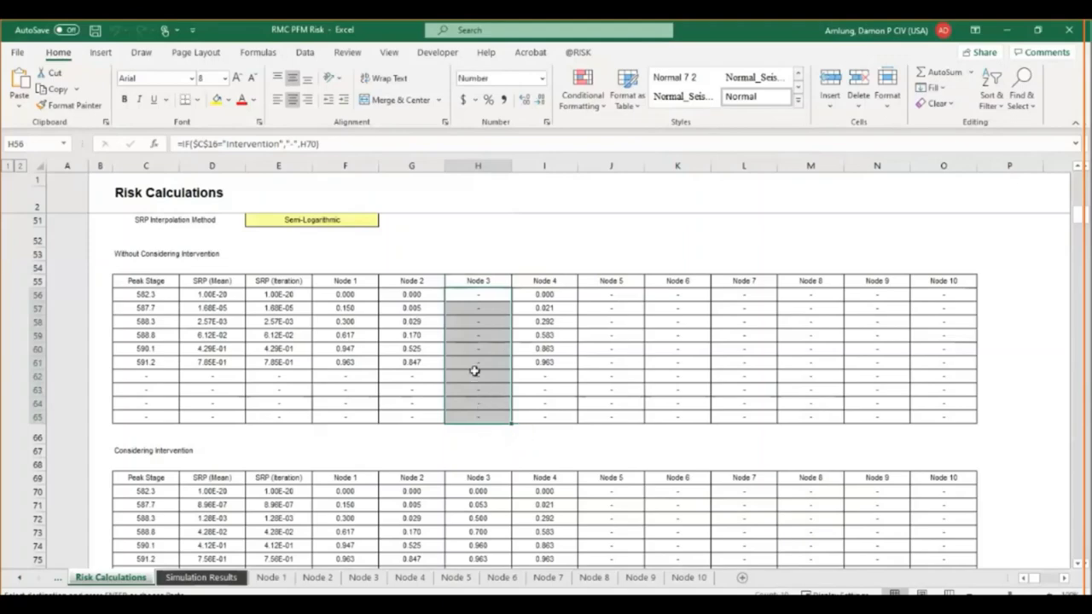
scroll(469, 370, down, 1)
click(483, 446)
drag(484, 446, 493, 526)
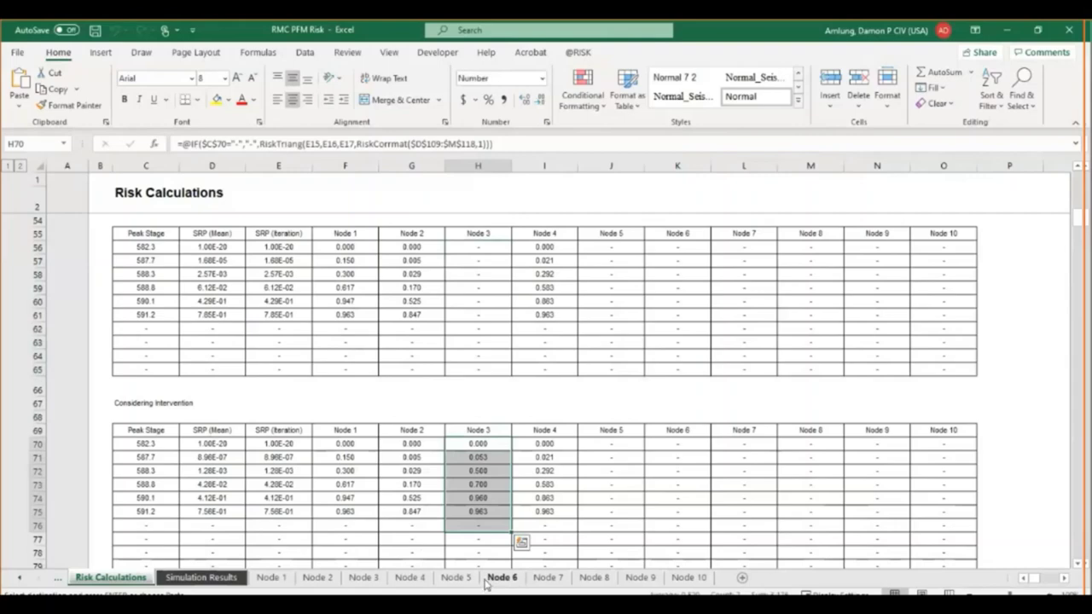
click(576, 483)
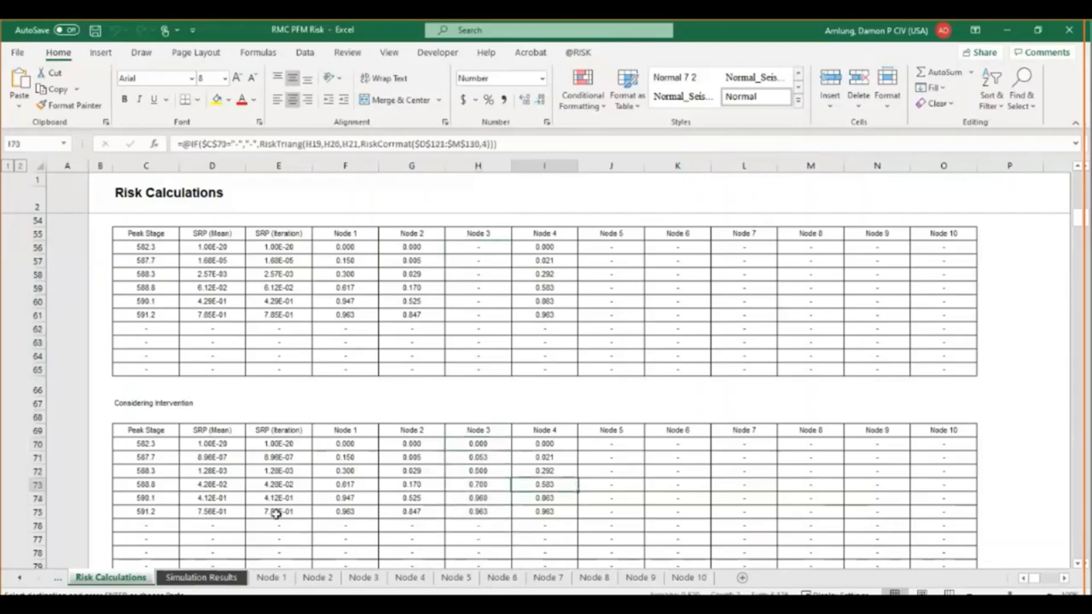
Review the Stage Frequency table and the breach and non-breach life loss and economic loss tables on Risk Calculations.
scroll(305, 401, down, 5)
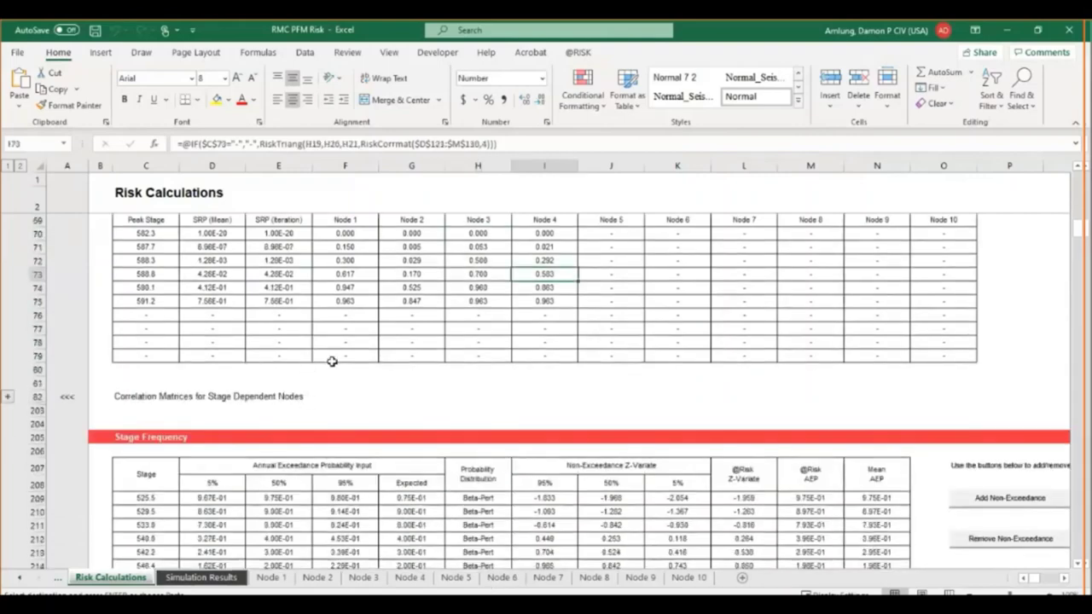
scroll(369, 358, down, 3)
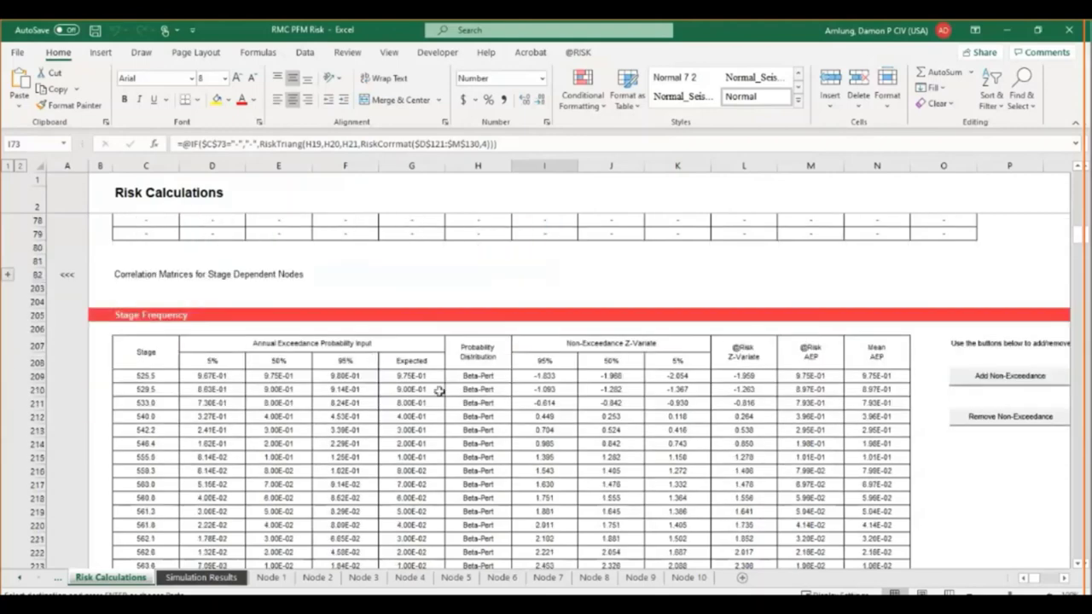
click(1064, 579)
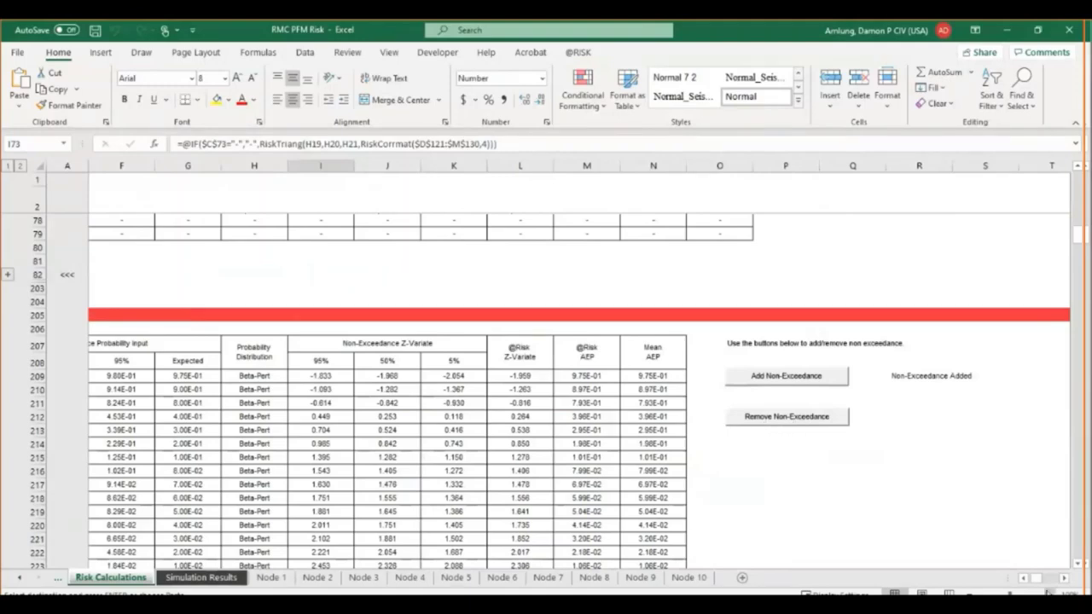
drag(1037, 580, 1027, 580)
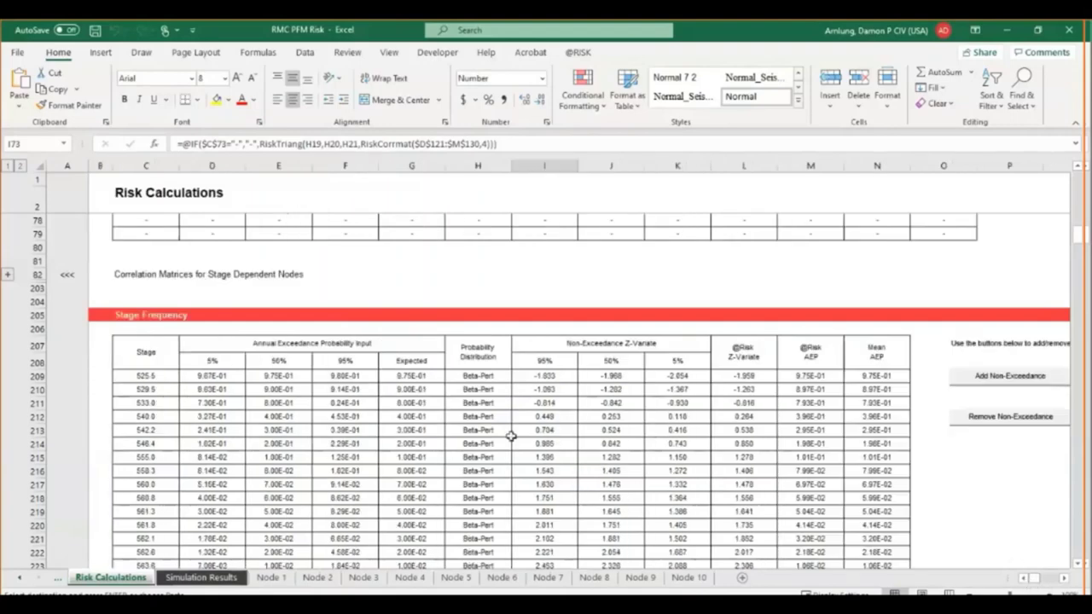
scroll(510, 437, down, 4)
scroll(510, 436, down, 15)
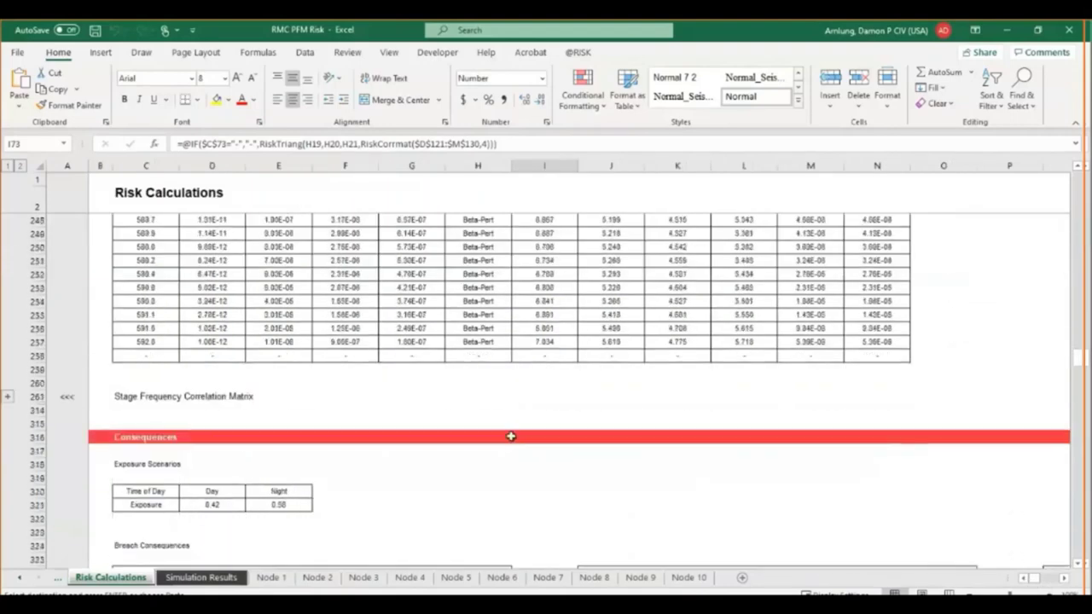
scroll(597, 413, down, 3)
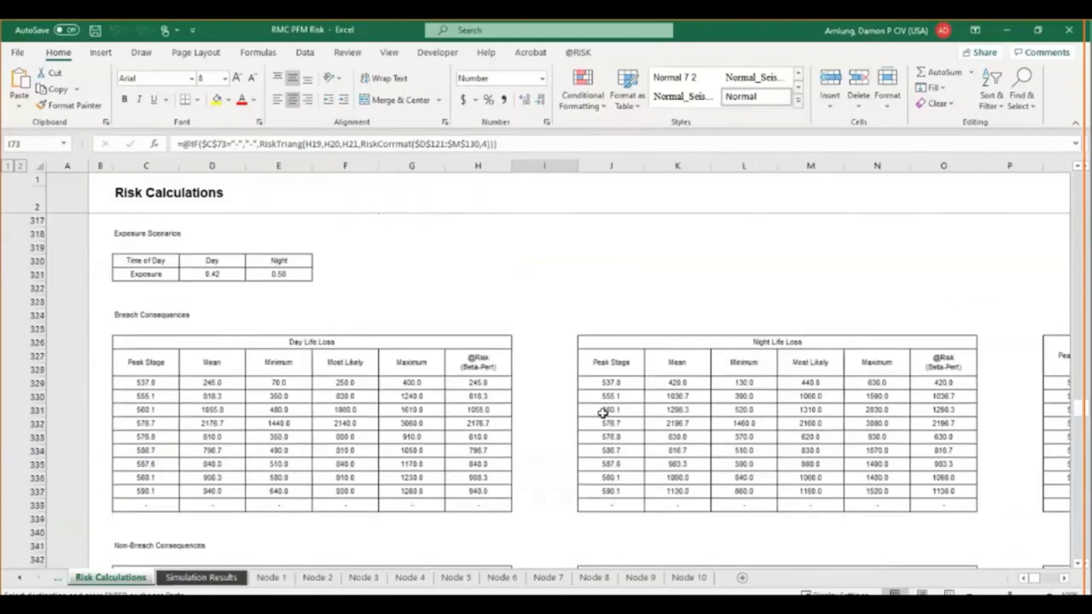
scroll(751, 513, down, 3)
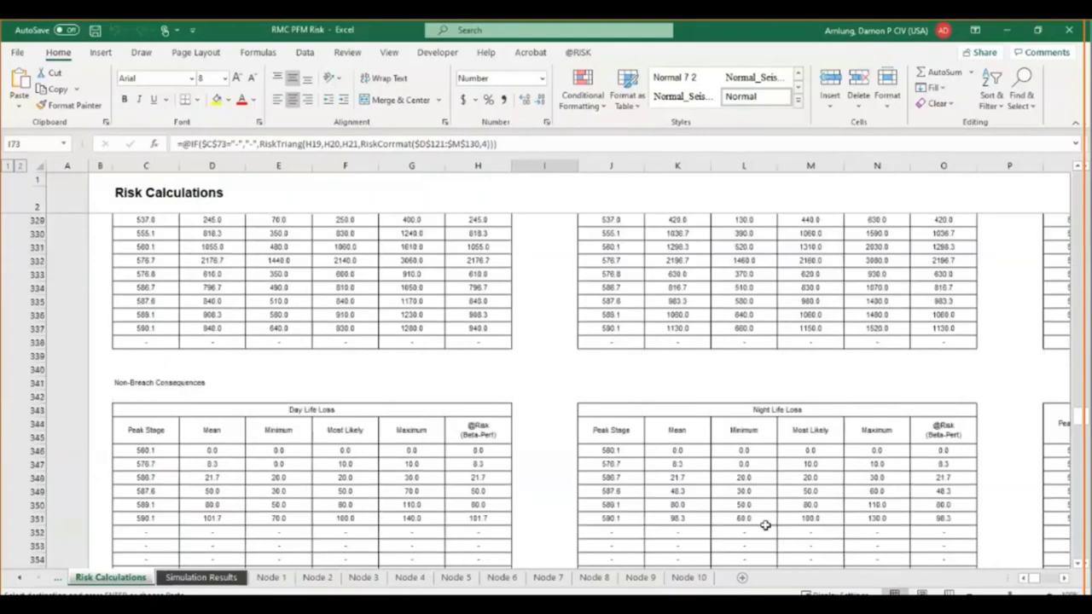
click(1062, 578)
click(1063, 580)
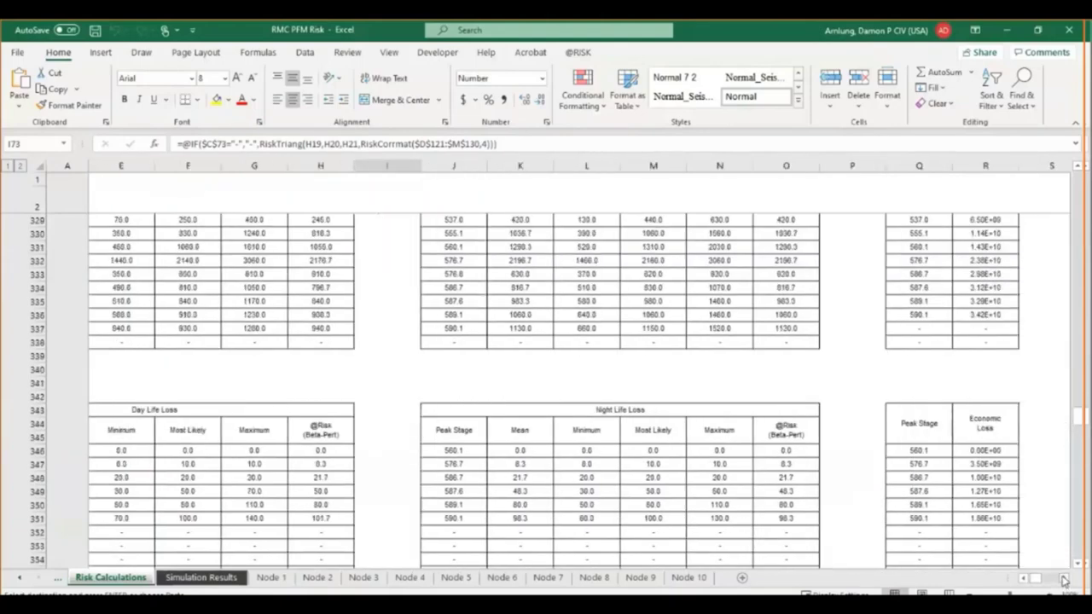
scroll(1032, 582, left, 3)
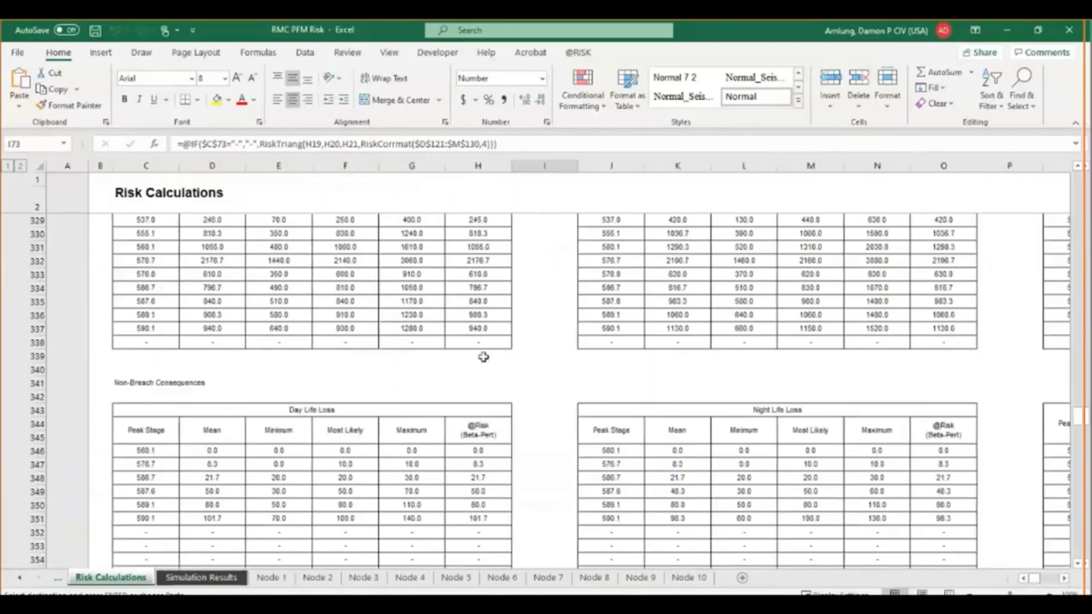
Review the Risk Output and Risk Mean tables and check the first and last stage partitions in C430 and D480.
scroll(480, 361, down, 20)
scroll(480, 361, down, 1)
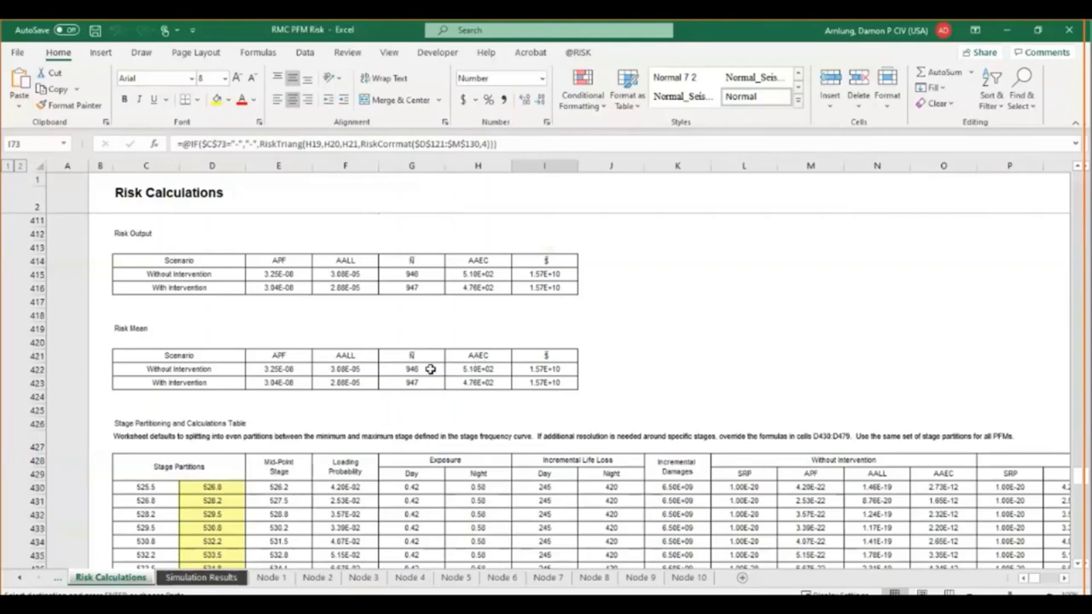
scroll(431, 379, down, 2)
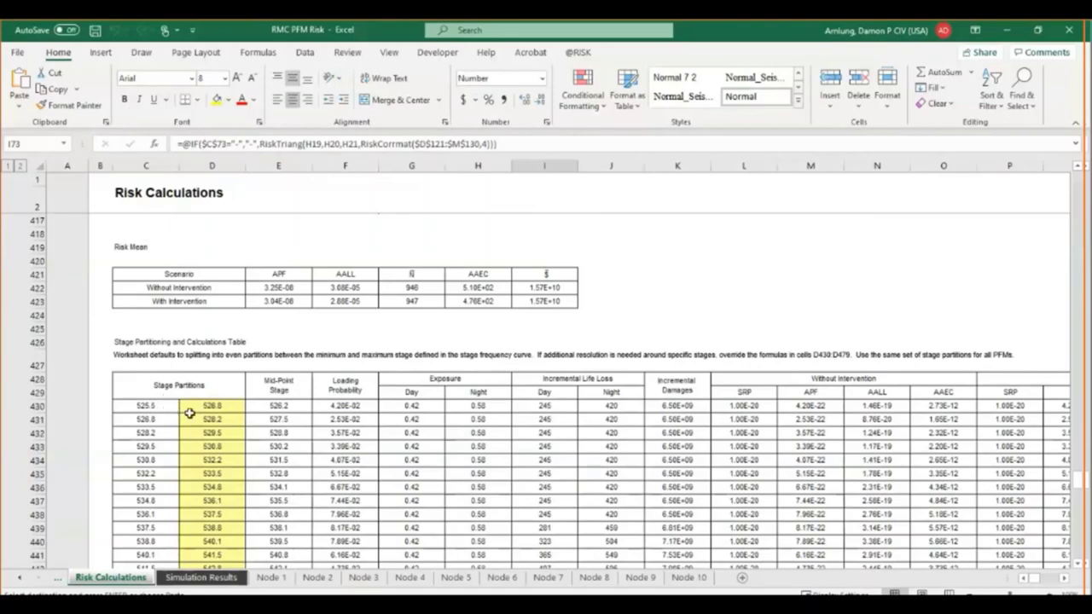
click(160, 408)
scroll(220, 524, down, 15)
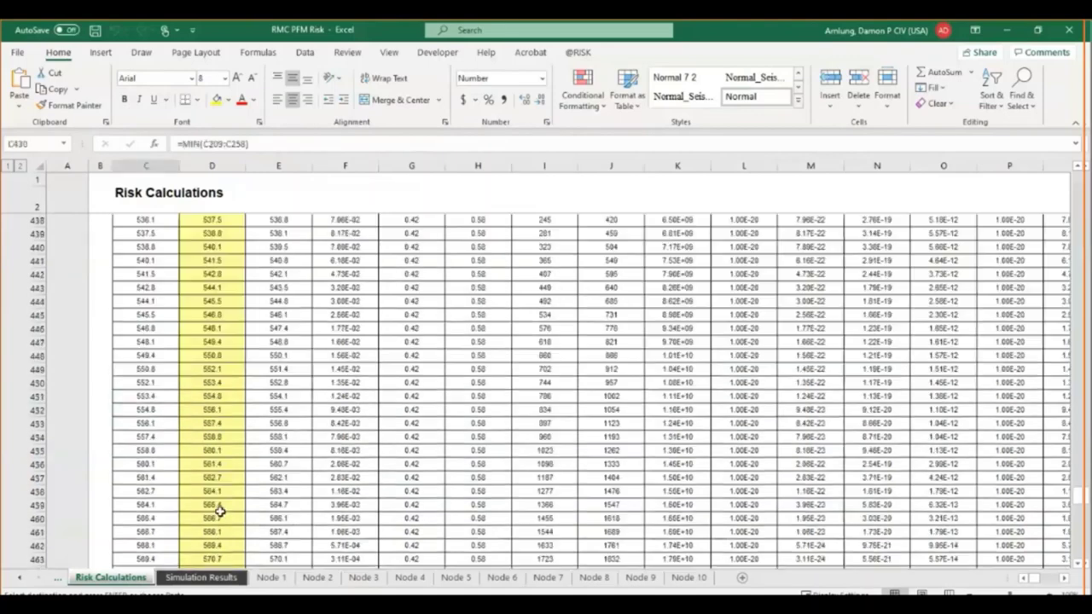
click(228, 464)
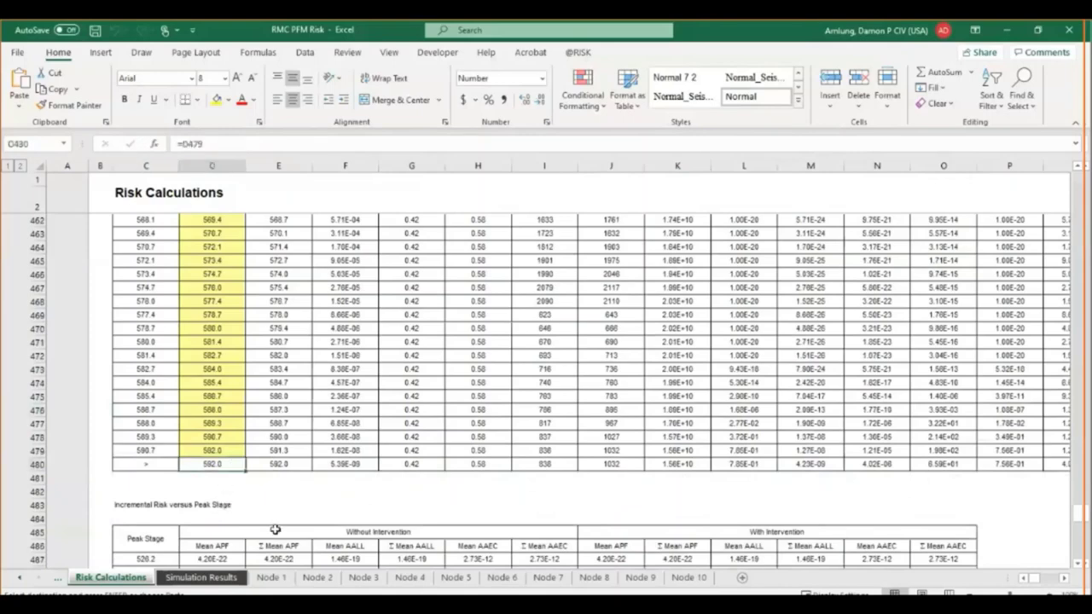
scroll(202, 457, up, 9)
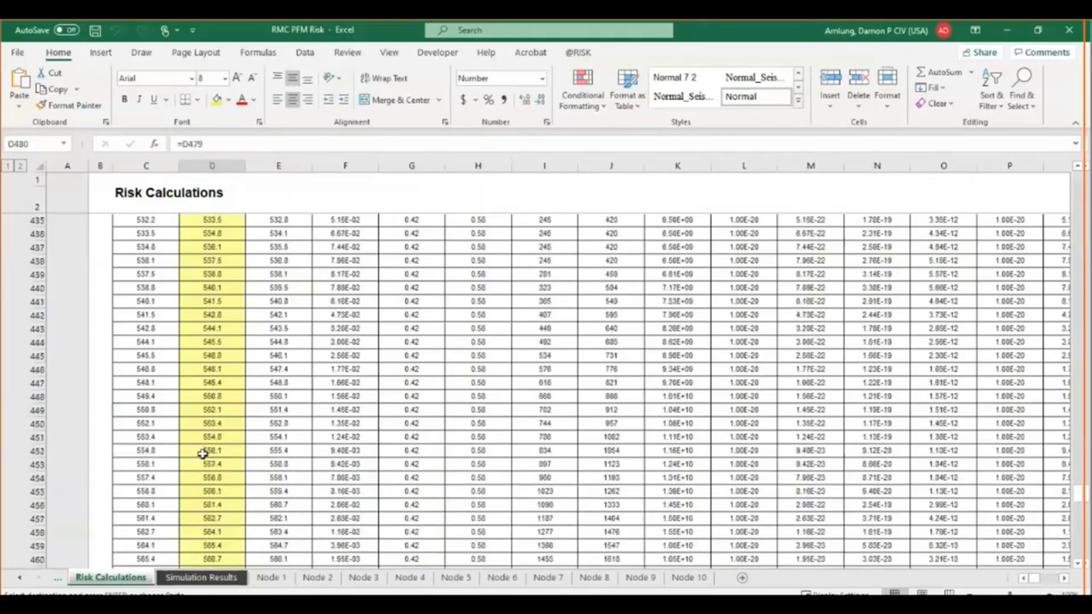
scroll(202, 454, up, 7)
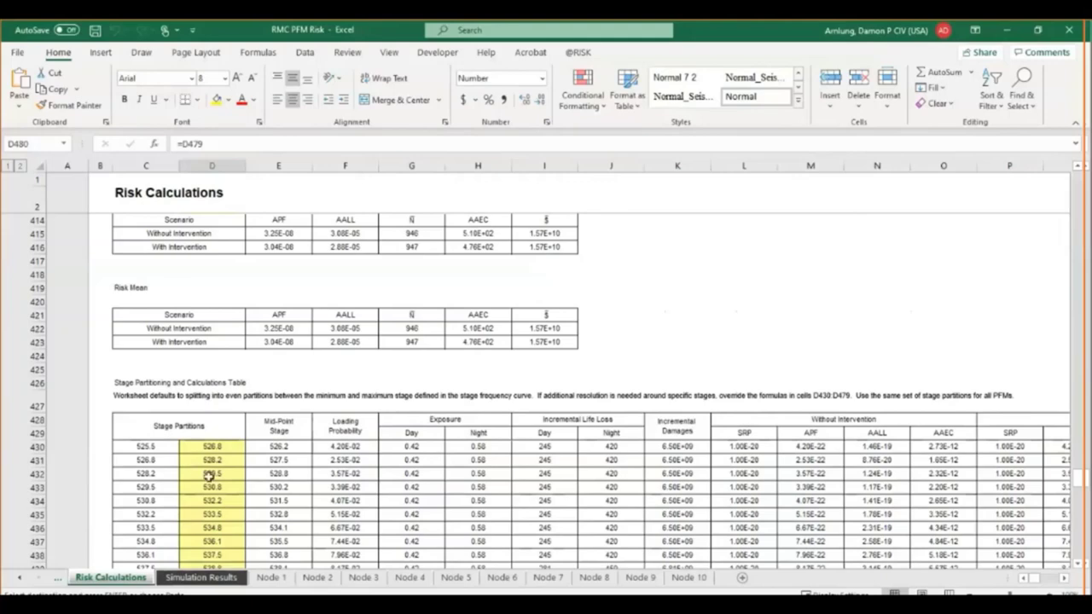
Examine the stage partition formulas in D430 and D431 and the partition values down to the highest stages.
scroll(293, 535, down, 3)
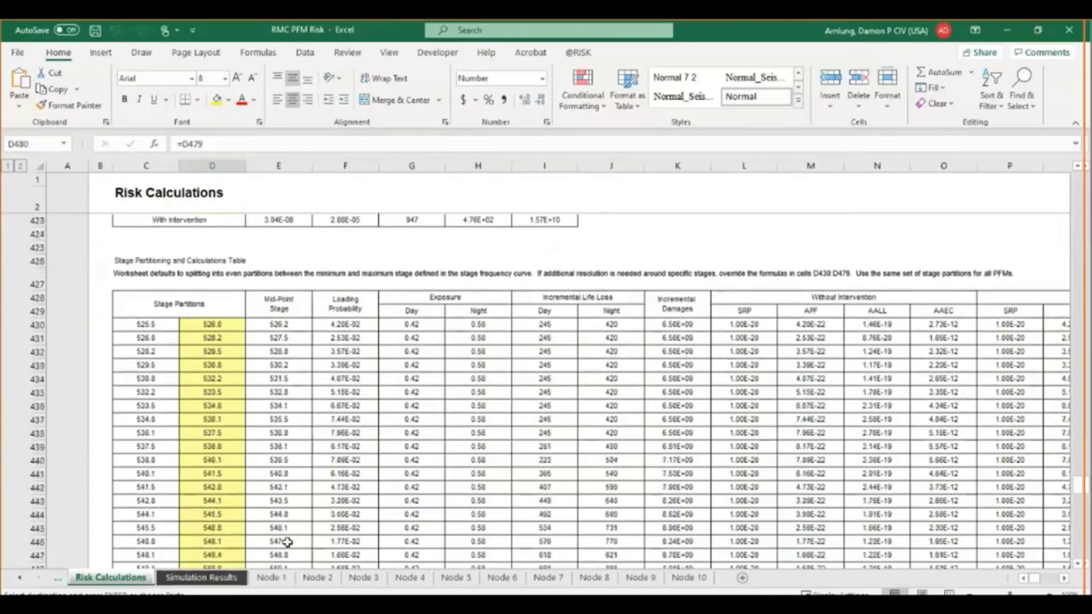
scroll(284, 523, down, 3)
scroll(257, 432, up, 3)
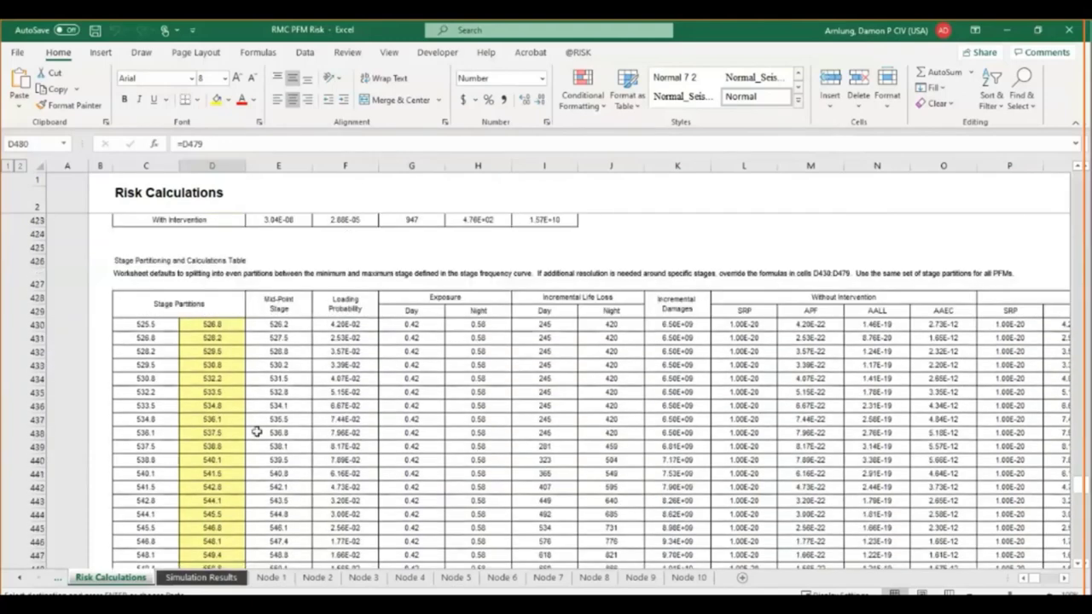
click(213, 328)
click(225, 338)
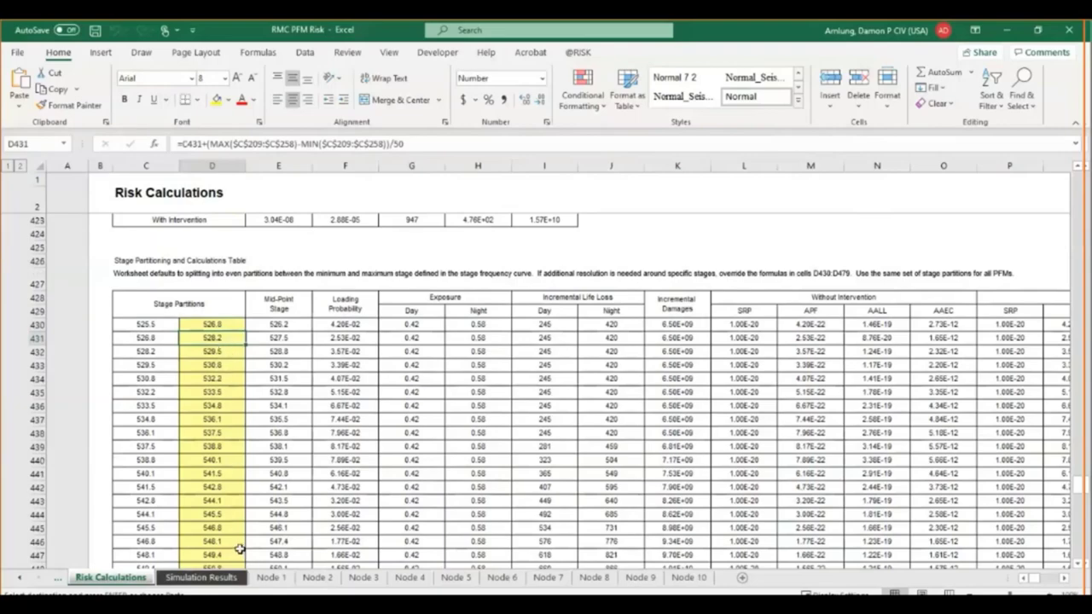
scroll(241, 545, down, 3)
scroll(240, 546, down, 8)
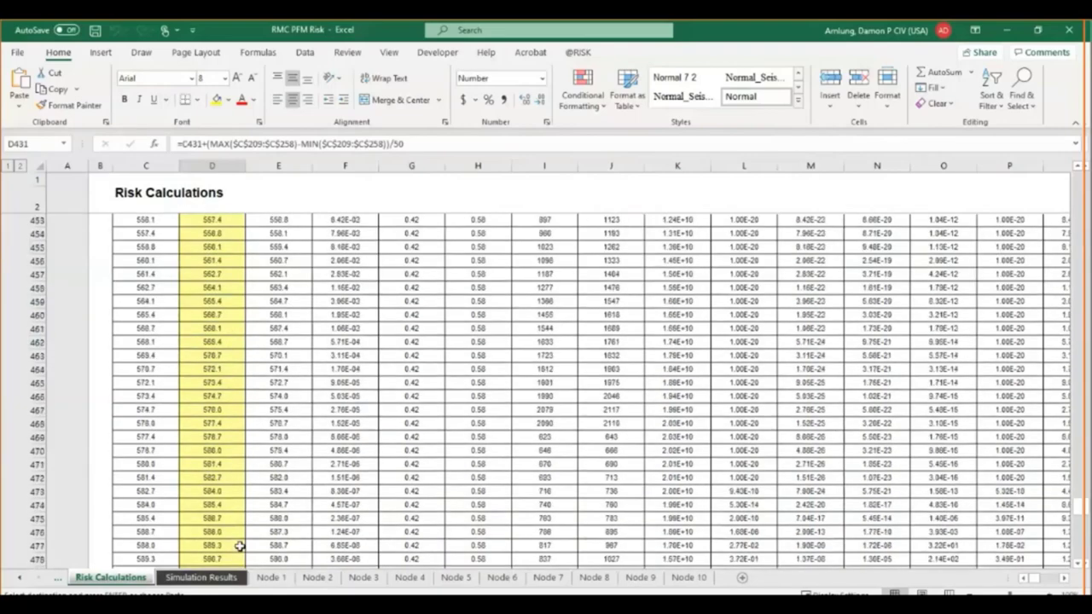
scroll(240, 546, up, 13)
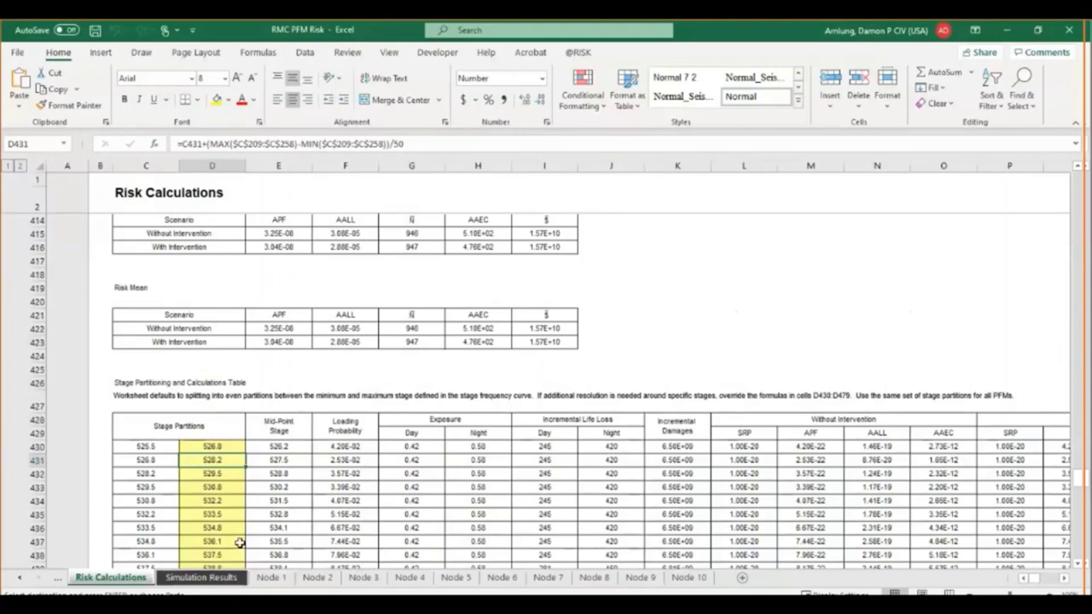
Open the Simulation Results sheet.
click(213, 579)
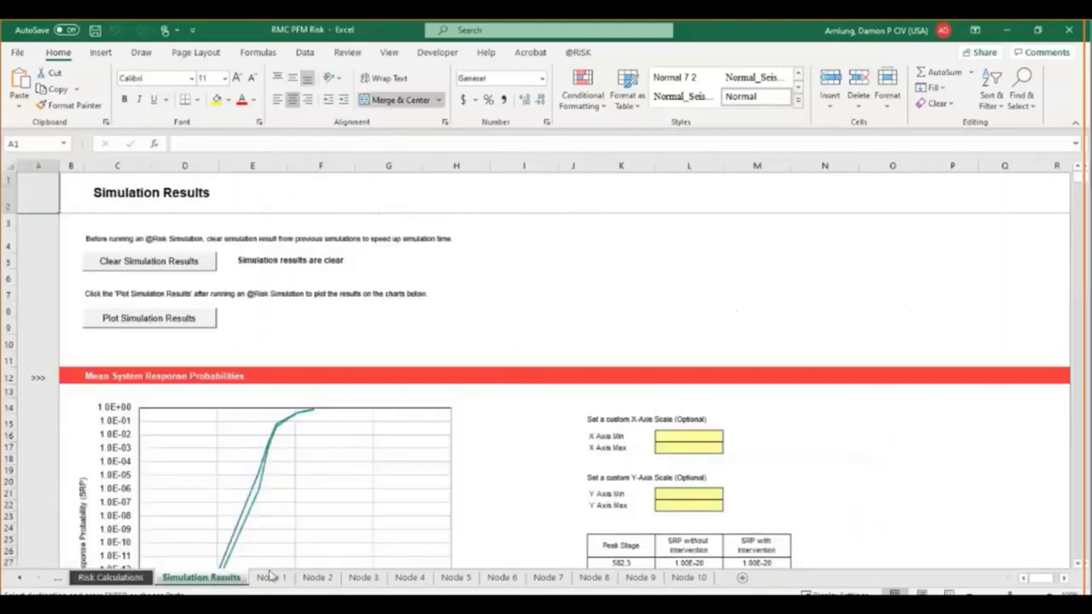
click(603, 266)
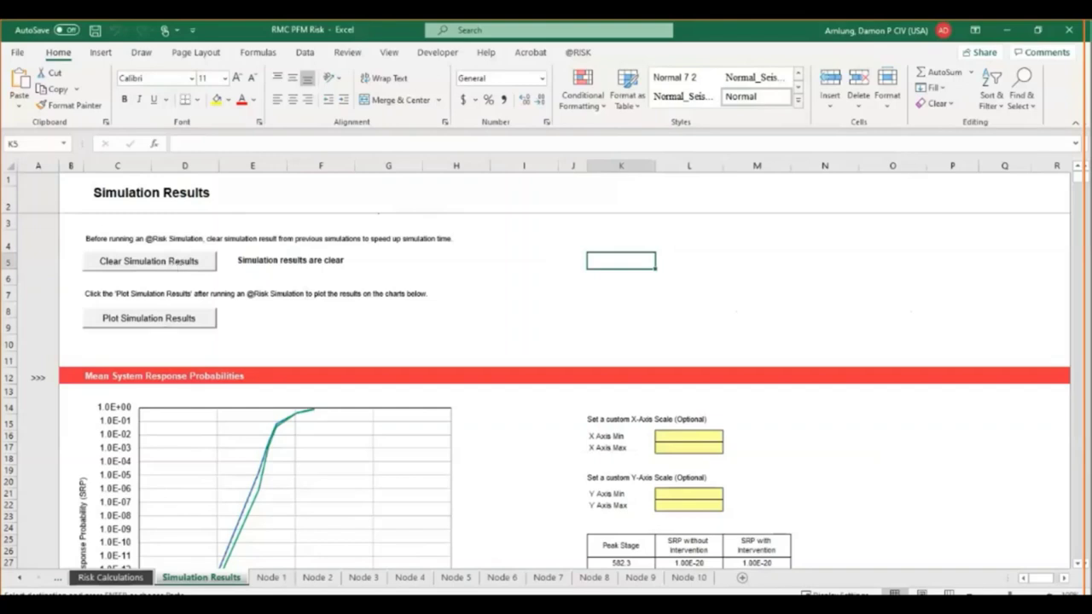
mouse_move(348, 602)
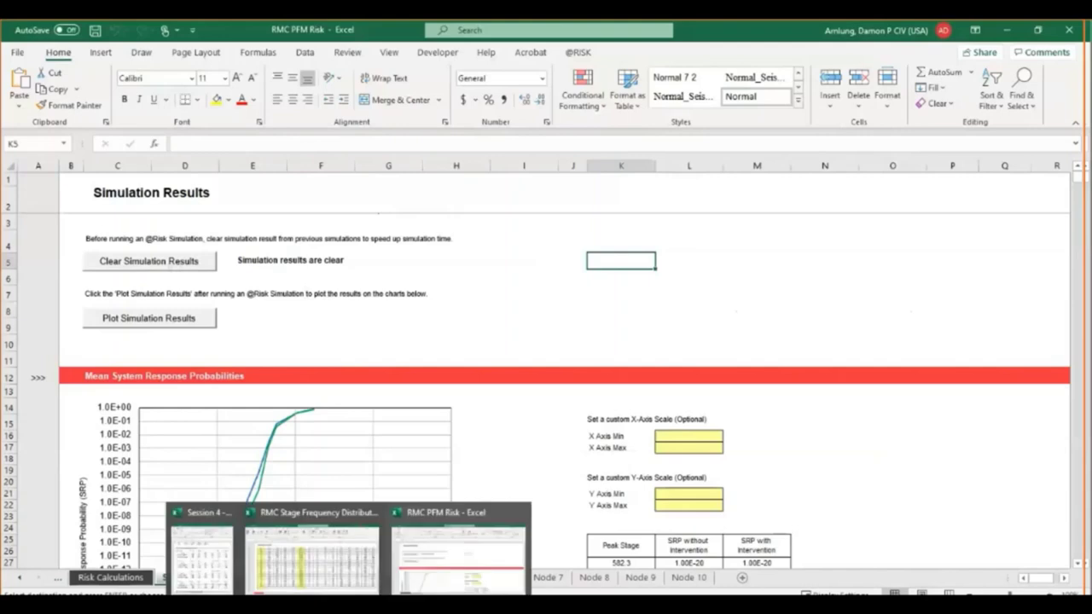
click(335, 558)
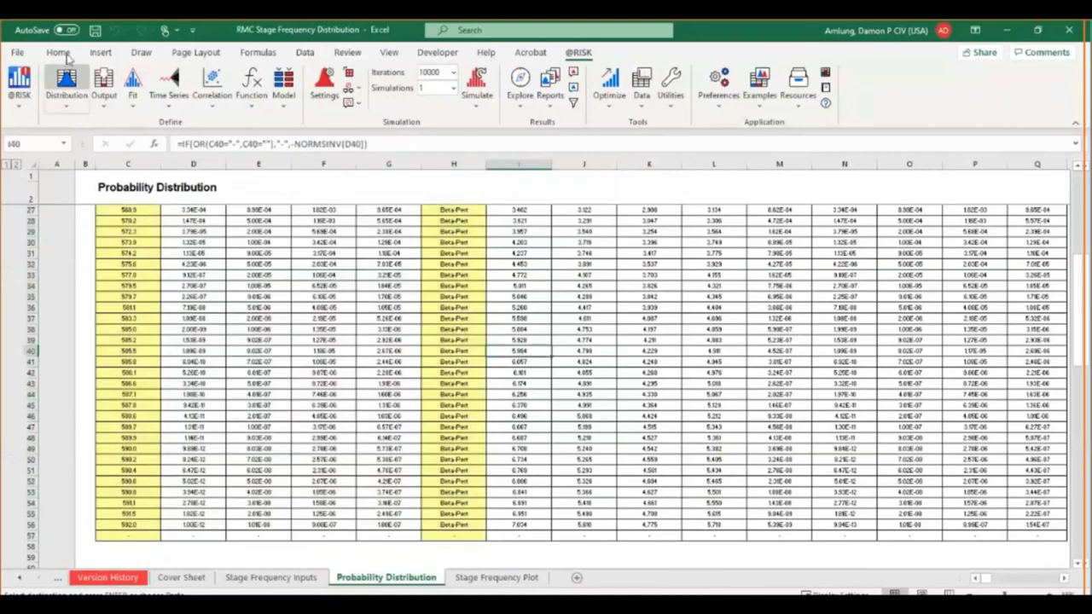
click(94, 30)
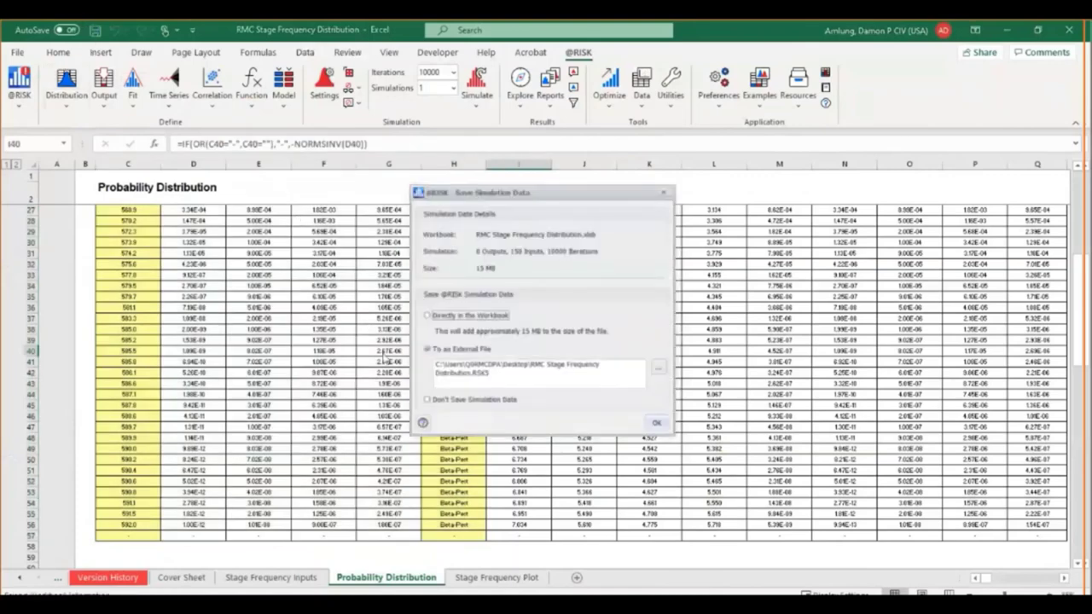
click(429, 399)
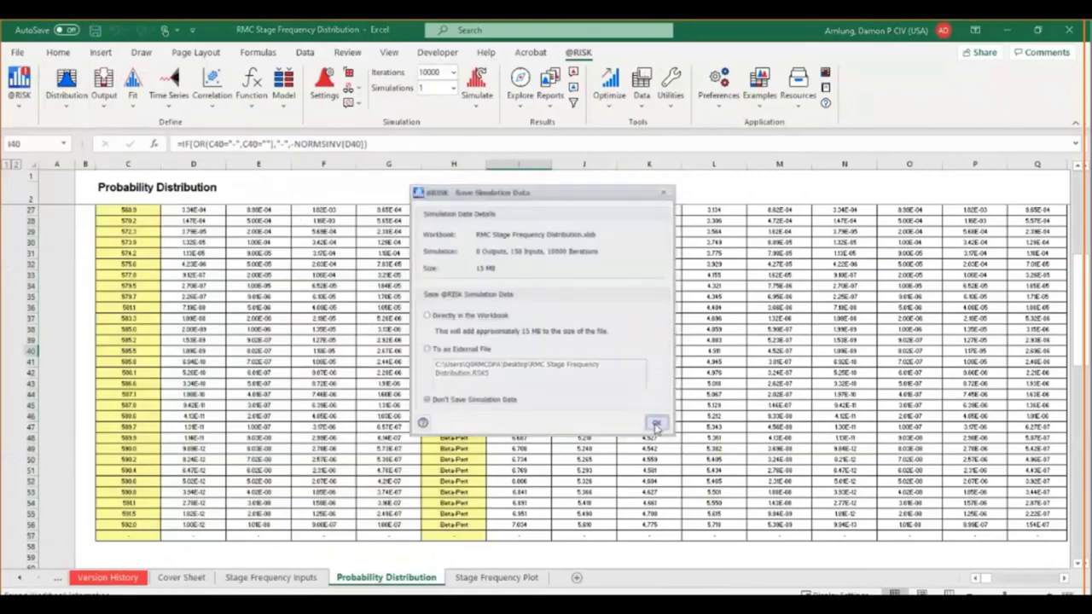
click(656, 423)
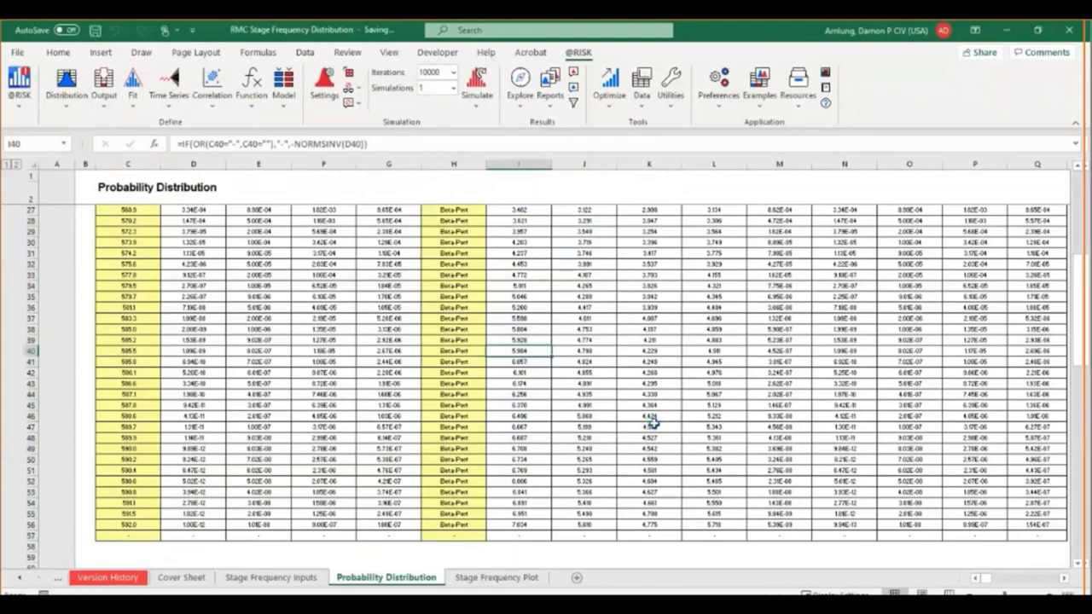
click(1072, 30)
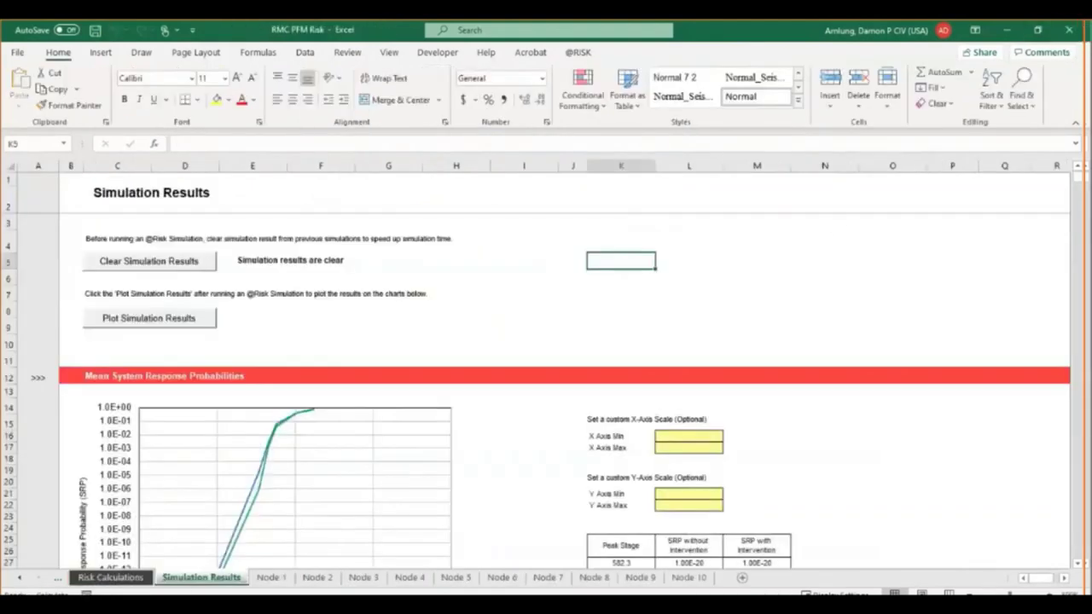
mouse_move(312, 593)
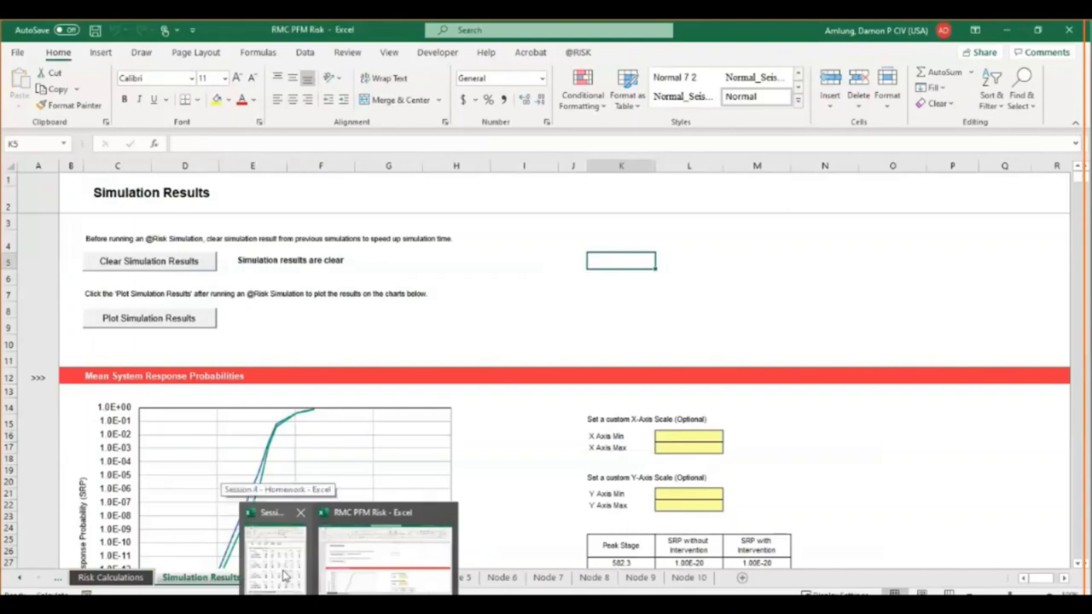
click(414, 556)
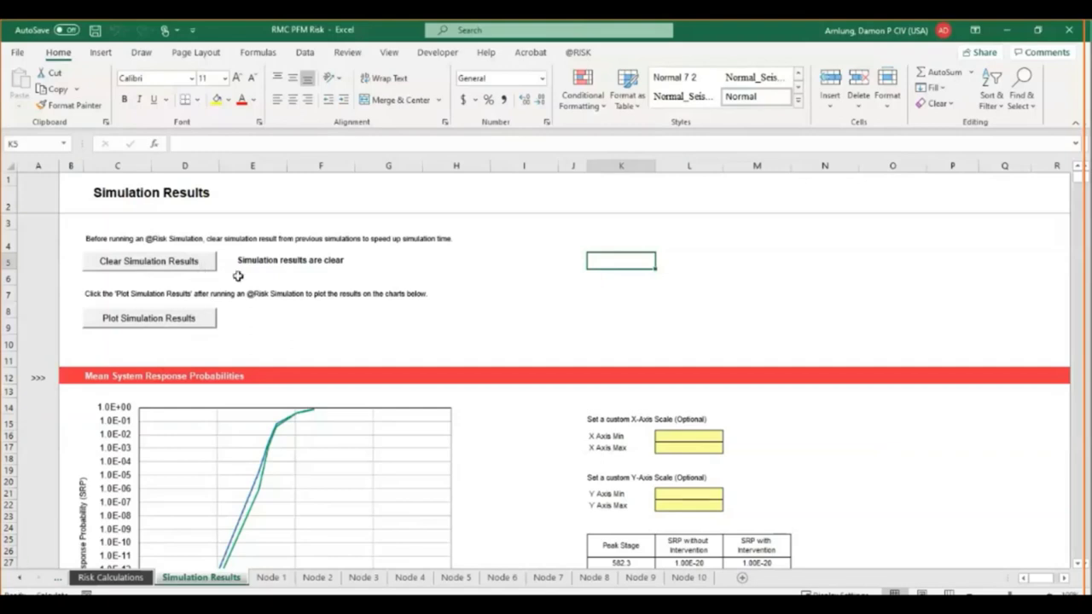
click(582, 53)
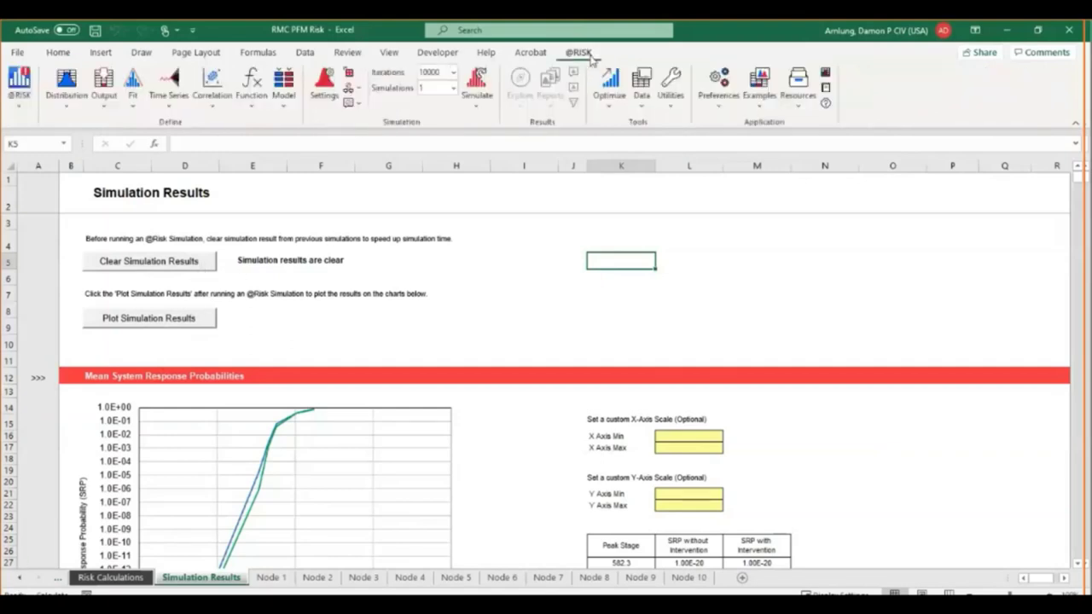
click(324, 82)
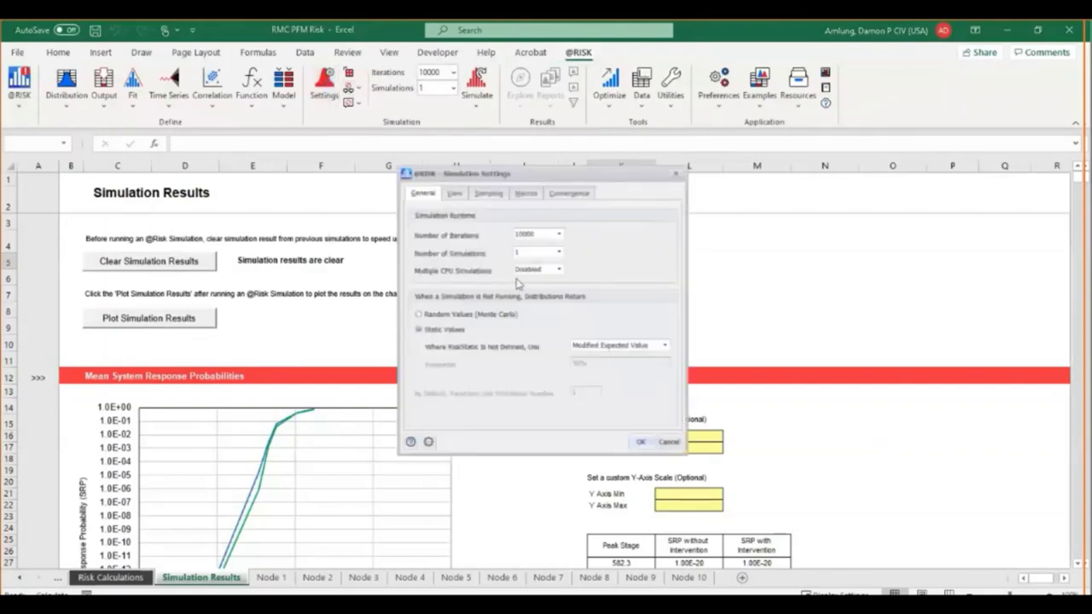
click(488, 193)
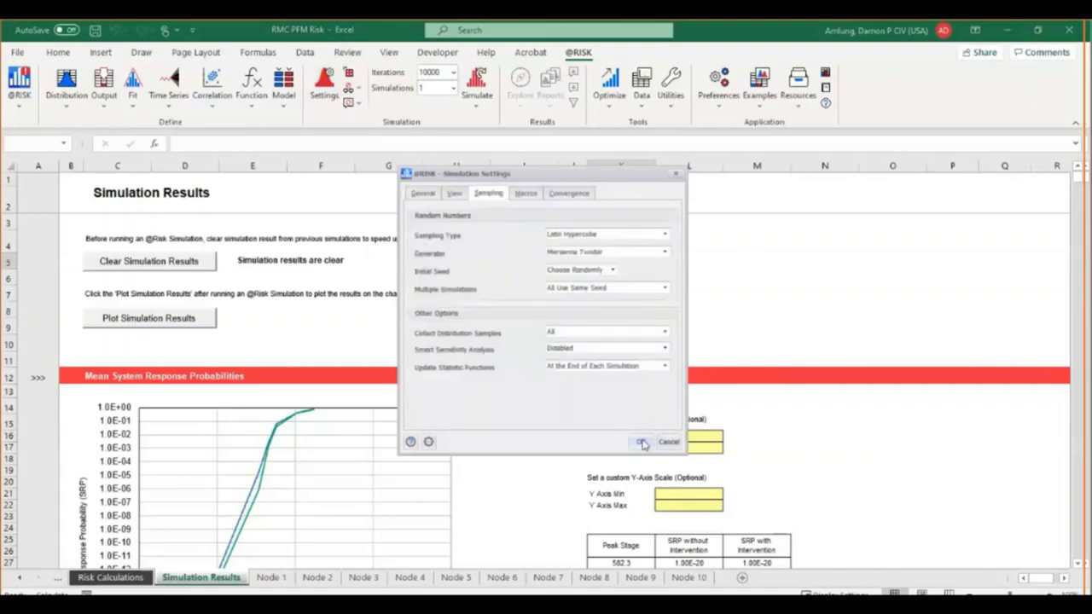
click(641, 442)
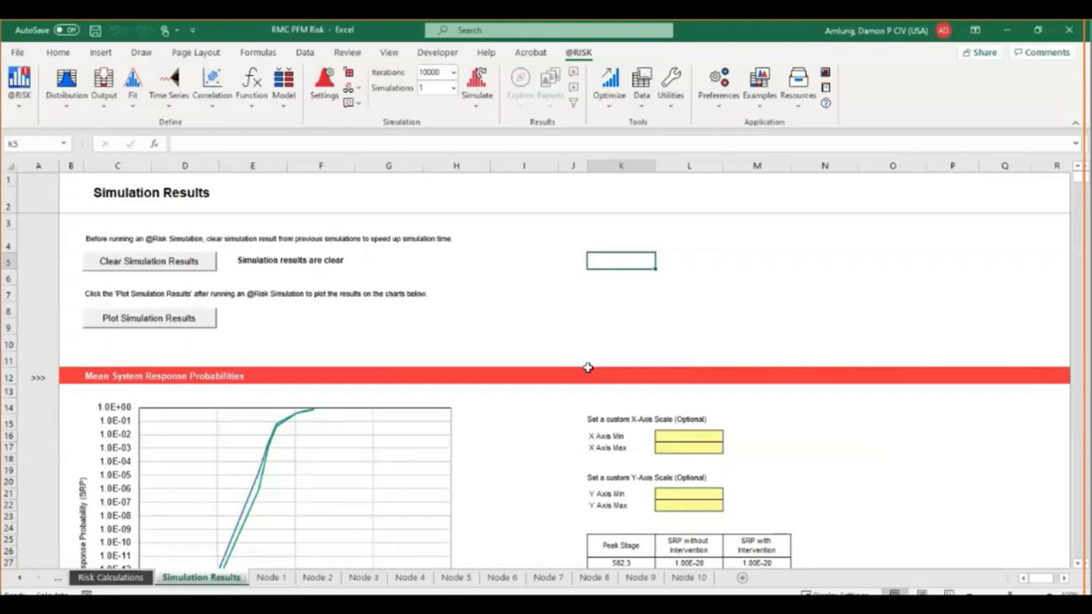
click(437, 72)
text(5)
click(700, 286)
key(Escape)
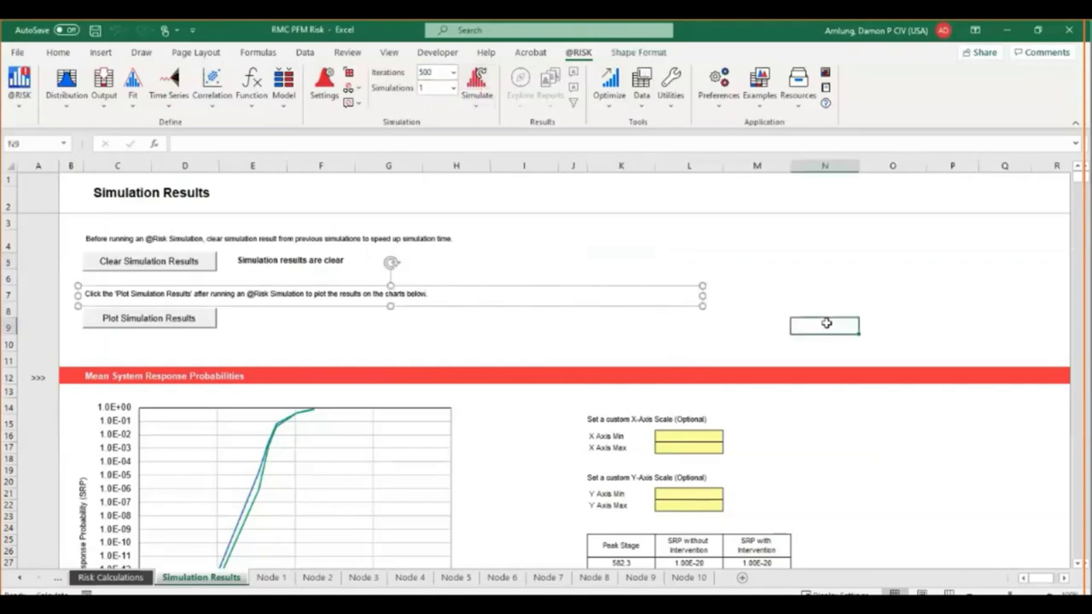
click(477, 83)
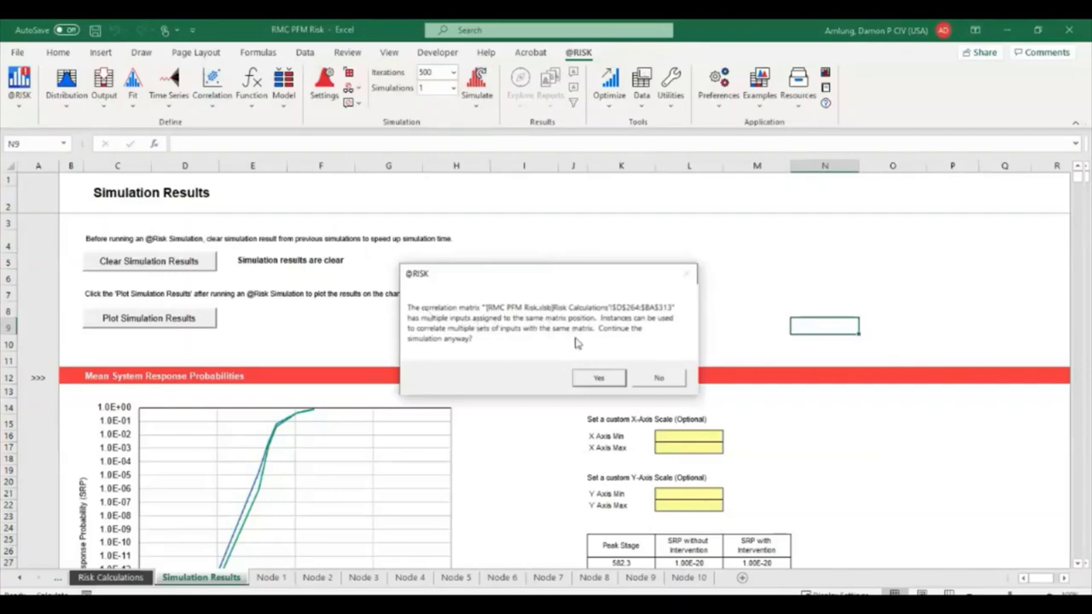
click(599, 380)
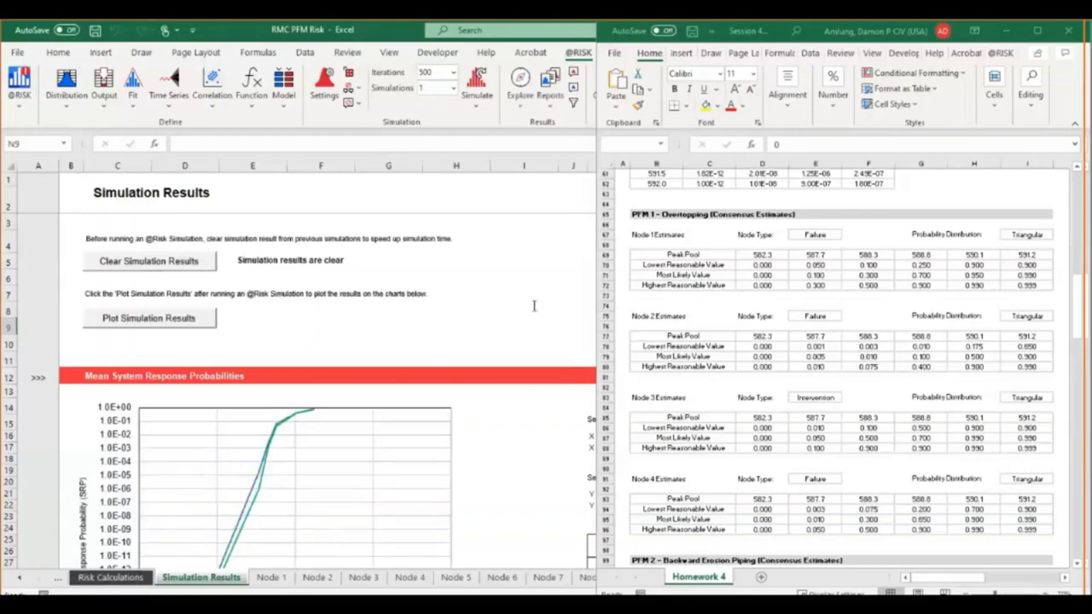
Maximize the RMC PFM Risk workbook and plot the simulation results on its charts.
double_click(215, 31)
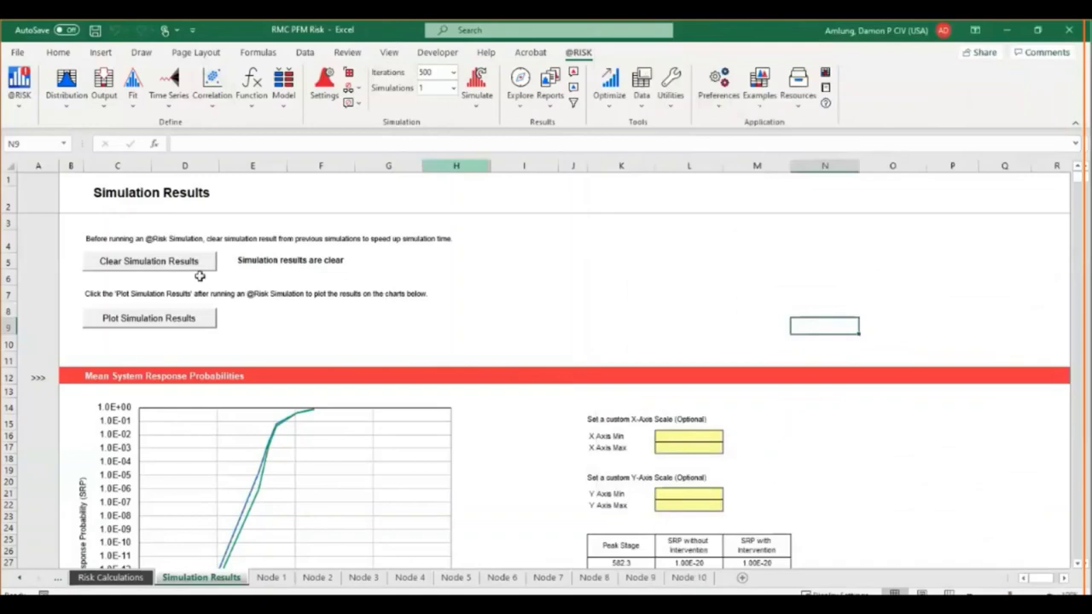
click(153, 318)
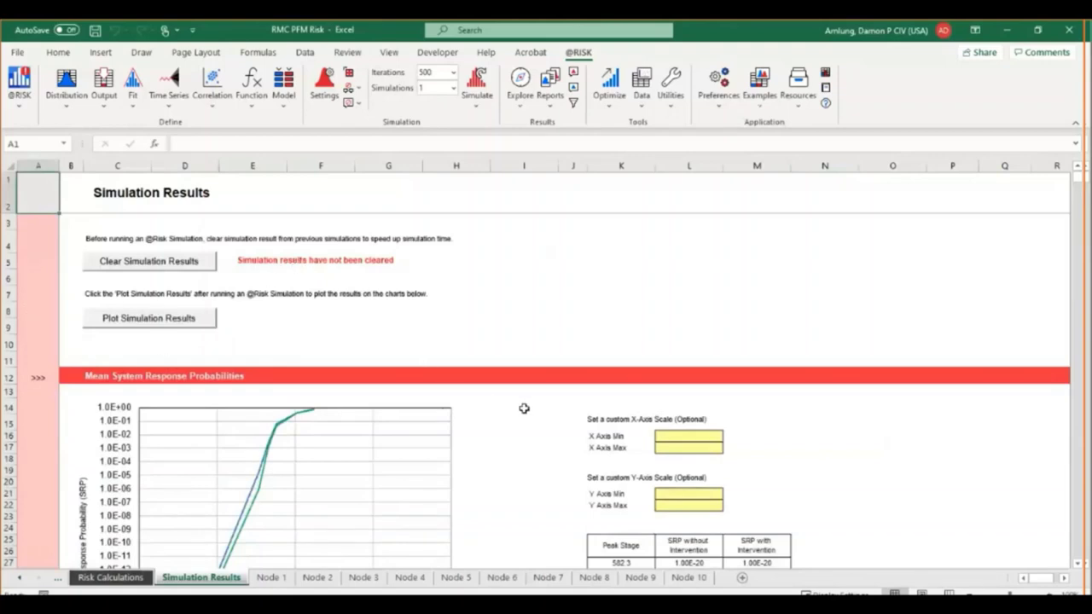
Examine the annual probability of failure versus life loss chart, the APF and AALL scenario table, and the with and without intervention percentages.
scroll(524, 409, down, 9)
scroll(520, 422, down, 13)
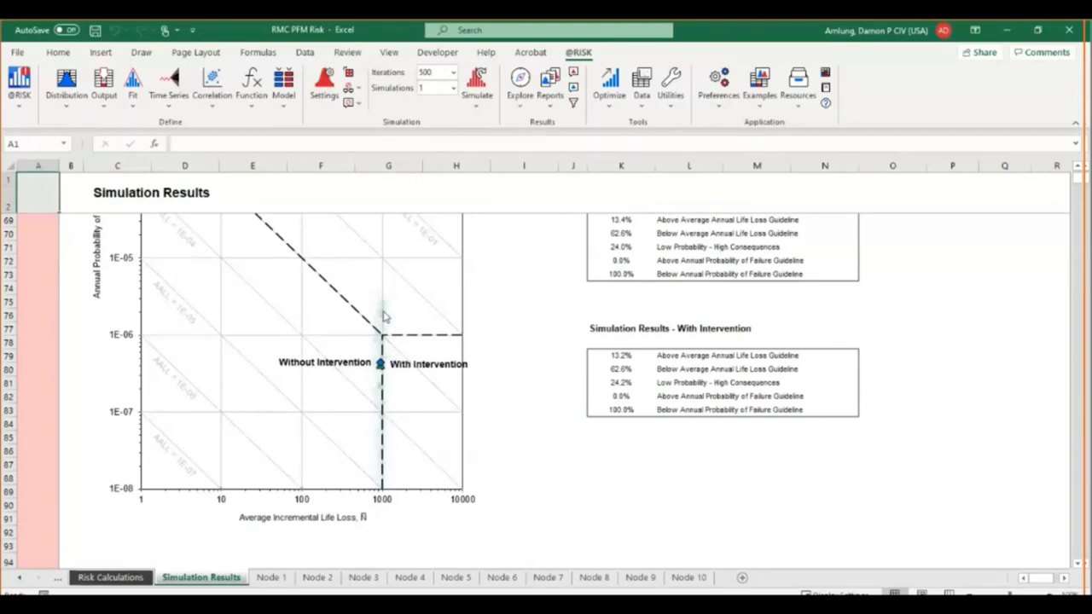
mouse_move(384, 318)
scroll(826, 534, up, 2)
scroll(825, 534, up, 2)
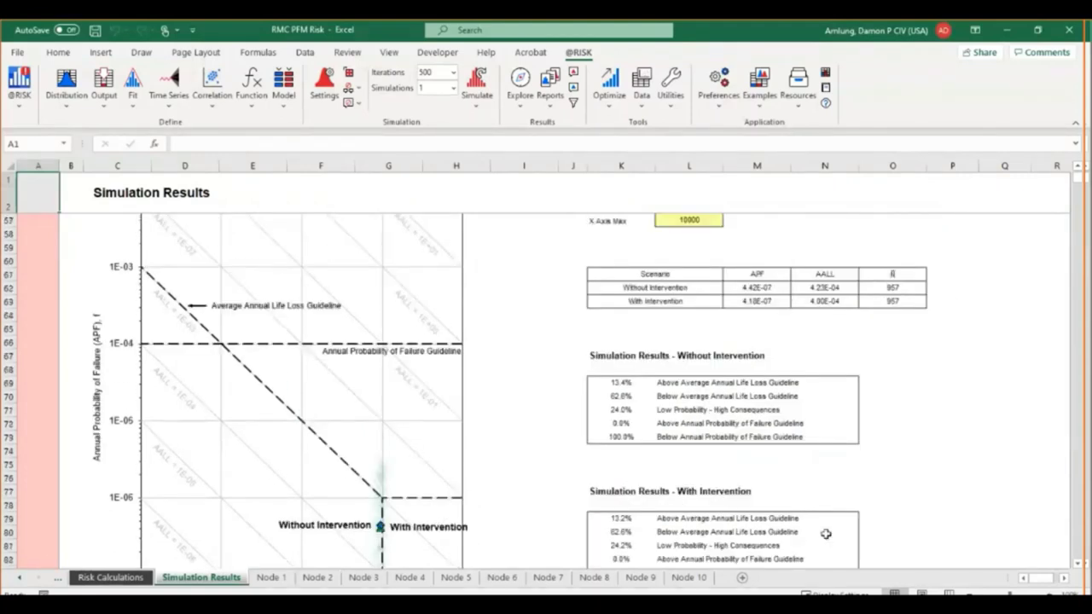
click(767, 301)
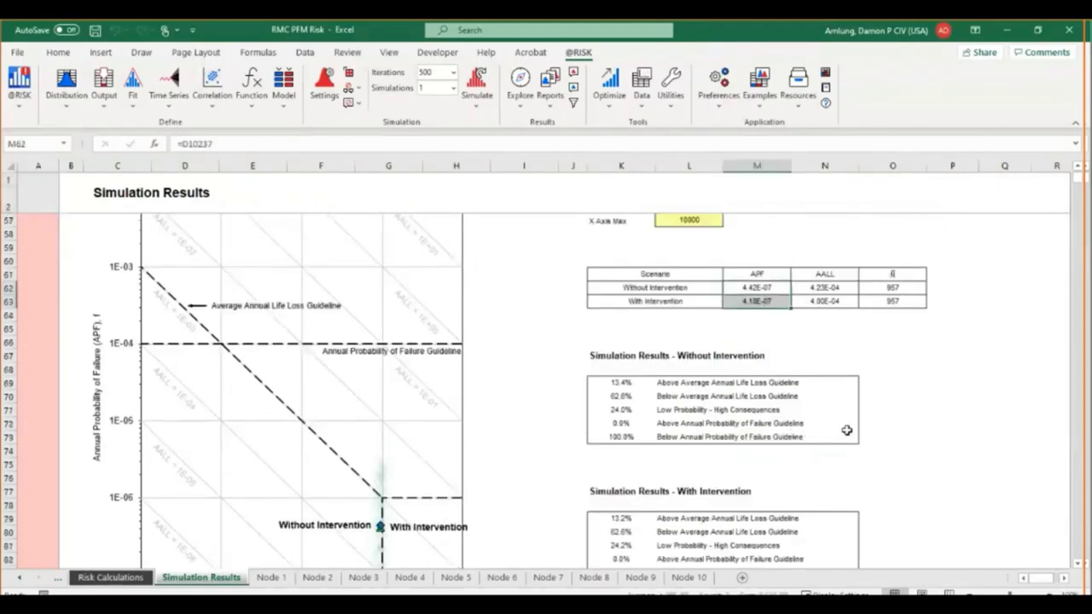
click(827, 288)
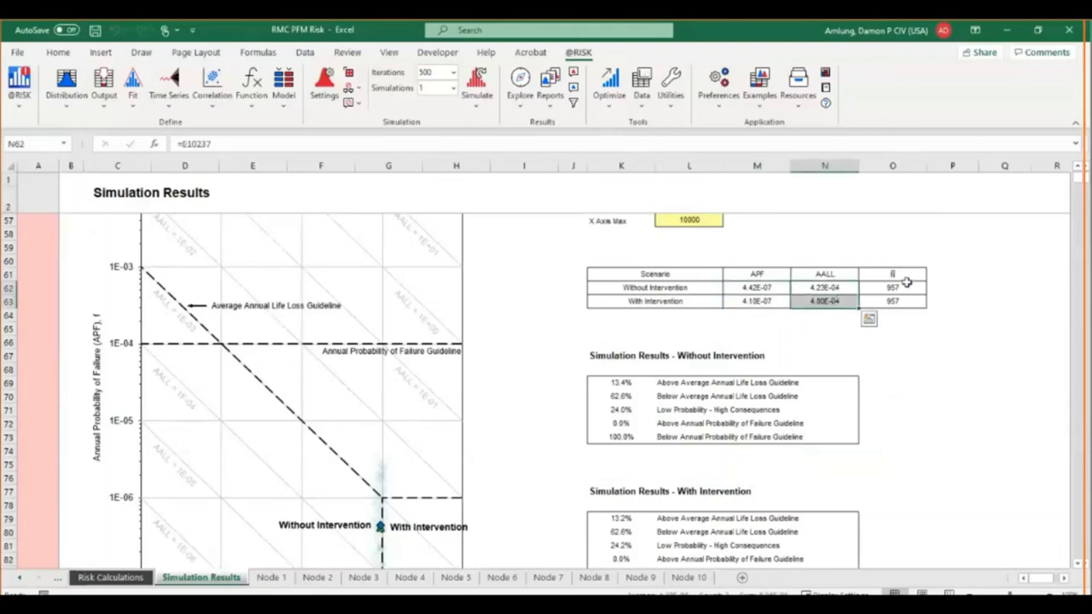
click(951, 409)
scroll(952, 416, down, 1)
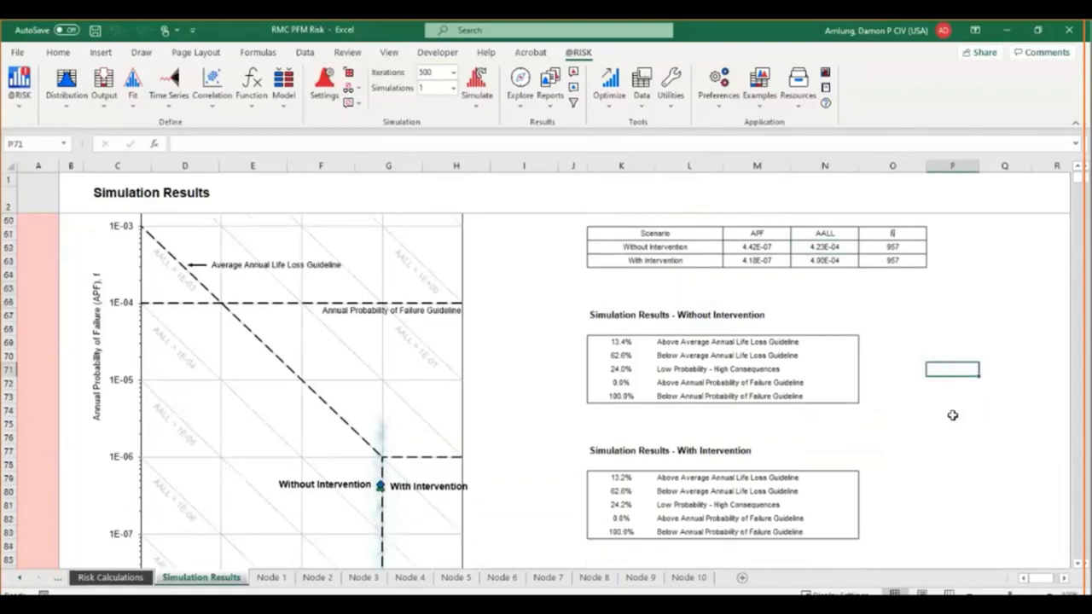
scroll(952, 415, down, 2)
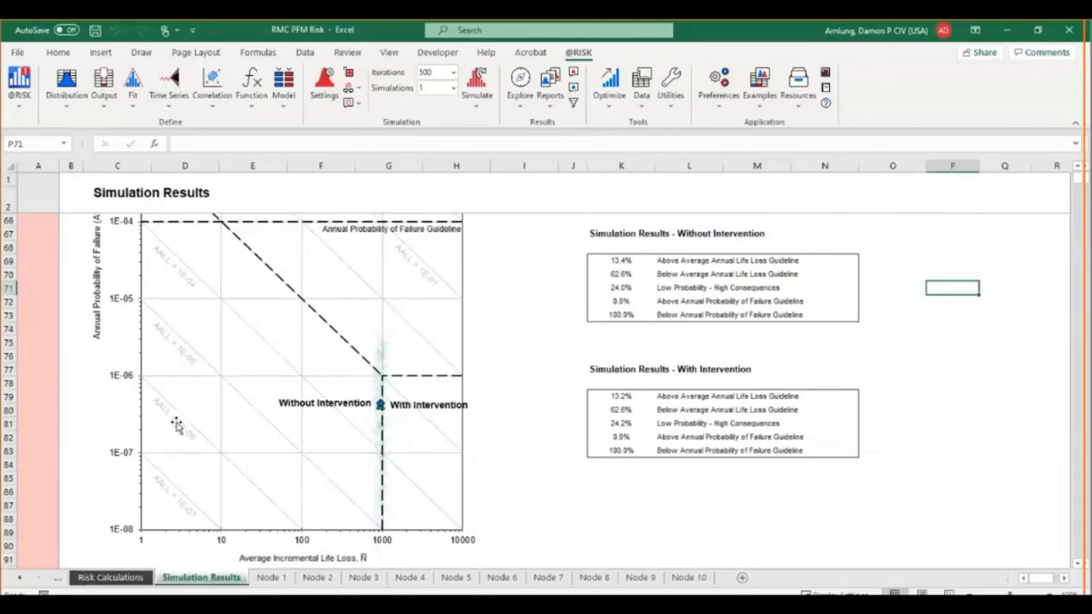
scroll(415, 459, up, 1)
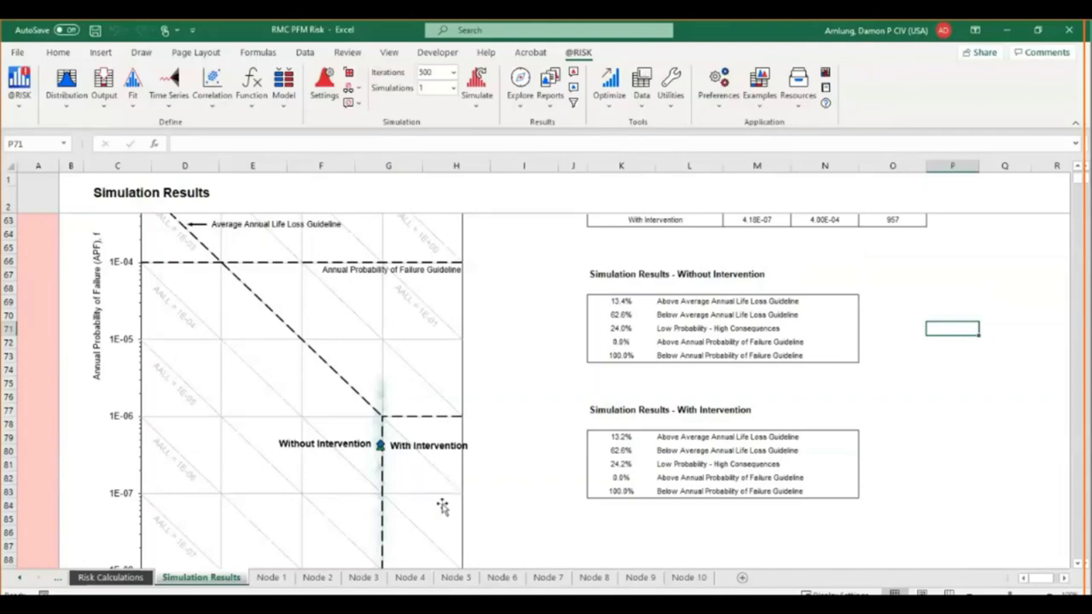
scroll(443, 507, up, 2)
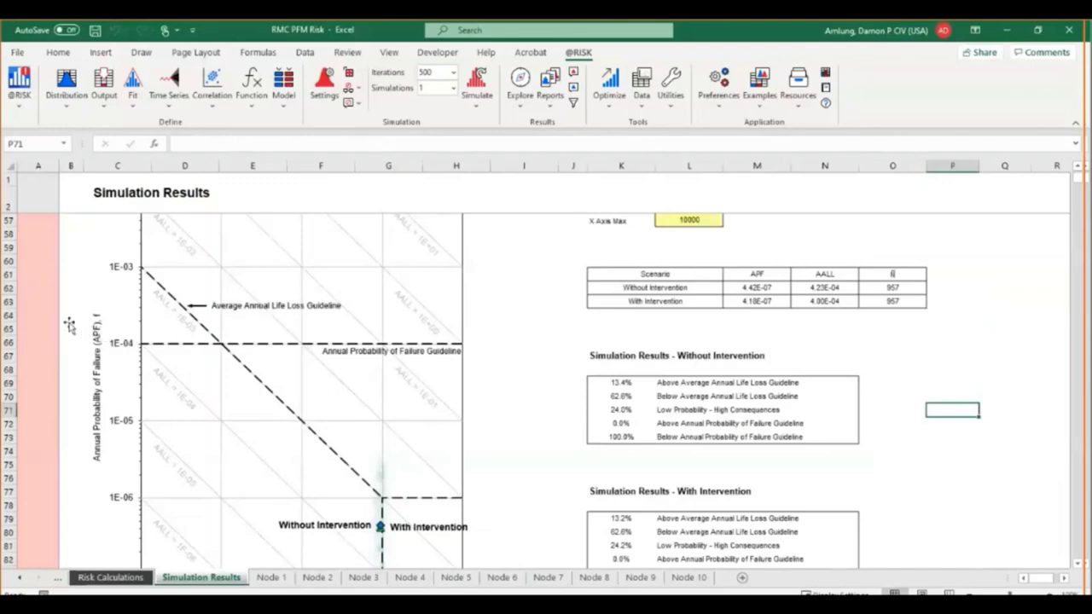
scroll(503, 429, down, 2)
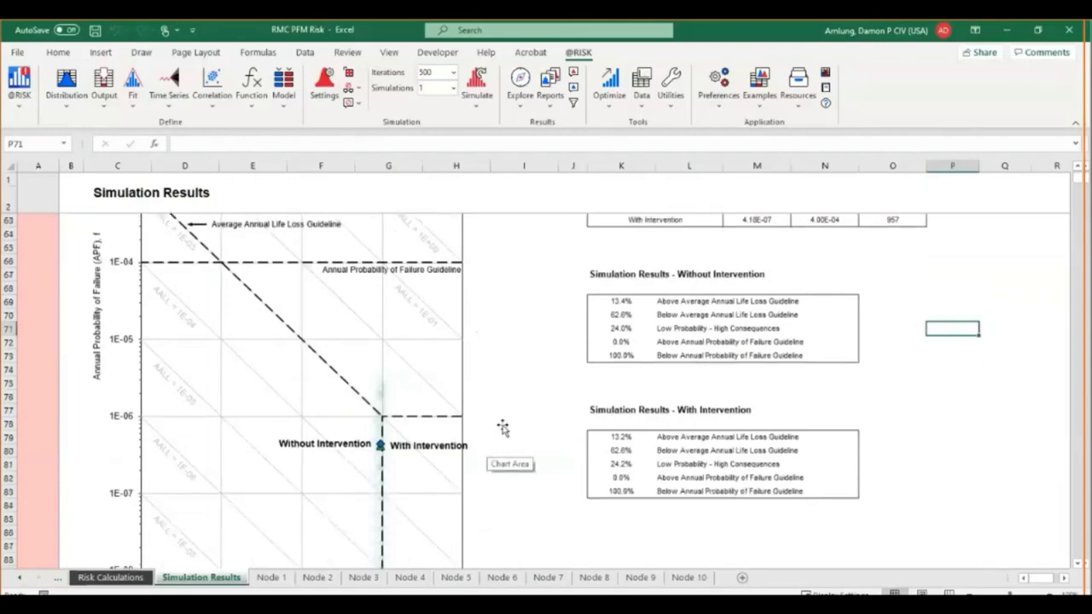
Set the custom X Axis Min of the cumulative distribution chart for Annual Probability of Failure to 1E-10.
scroll(503, 429, down, 10)
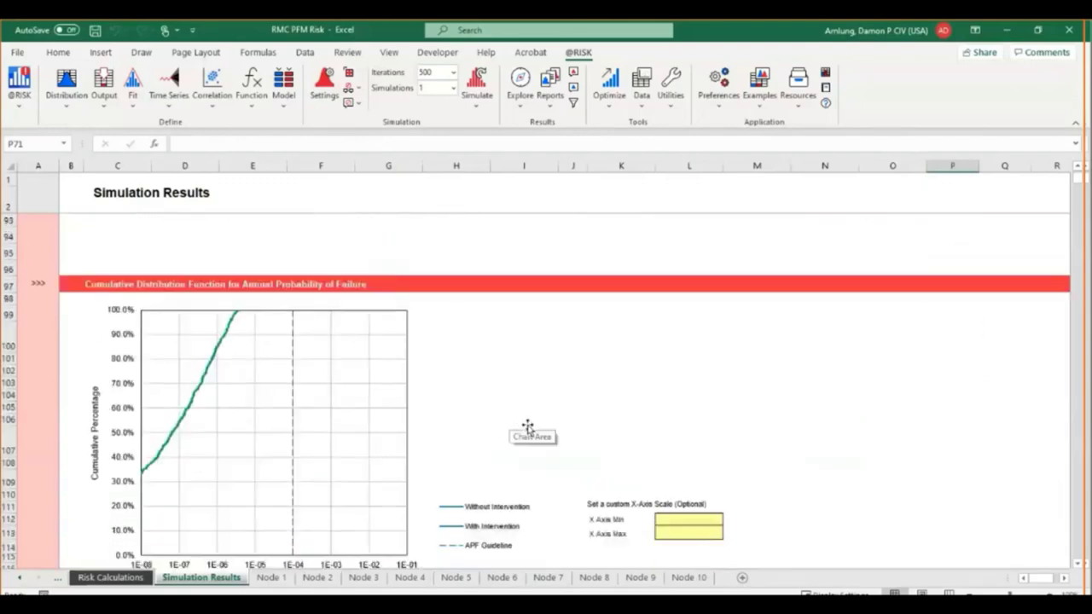
scroll(522, 427, down, 1)
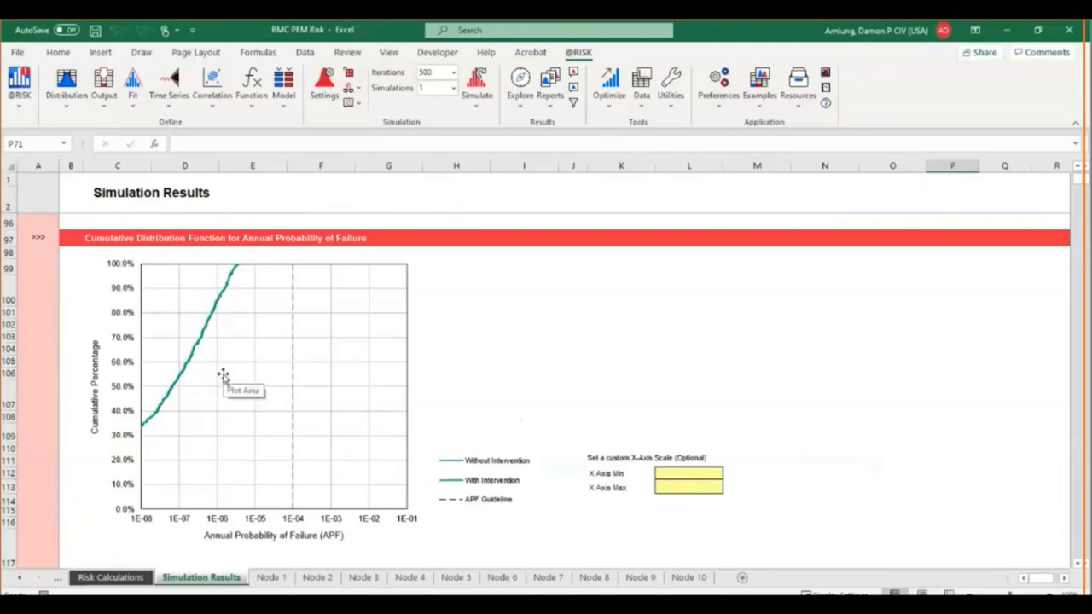
scroll(561, 380, down, 2)
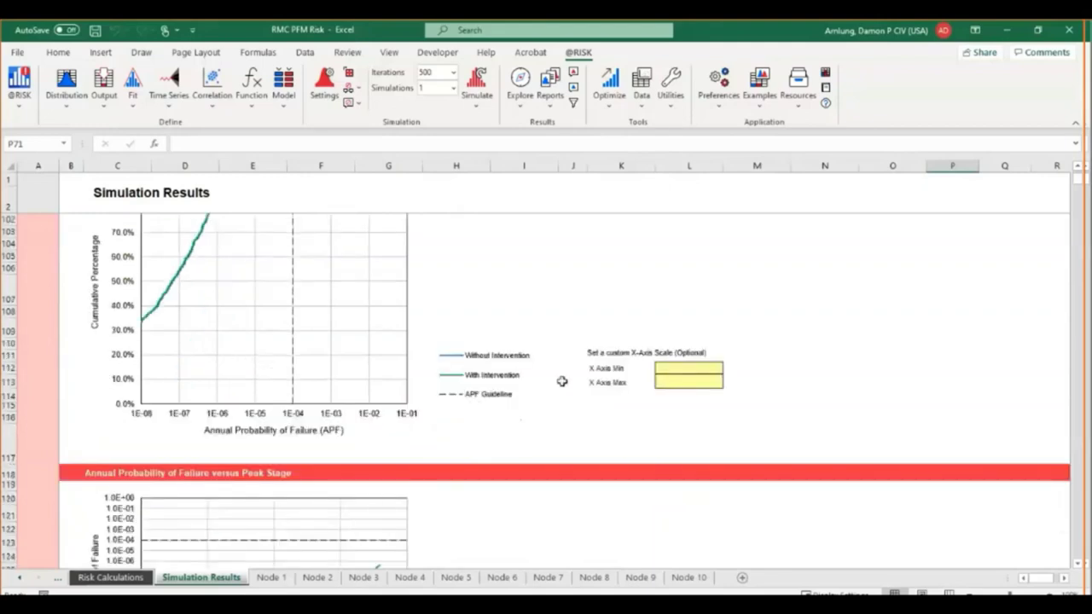
scroll(624, 385, up, 1)
click(669, 421)
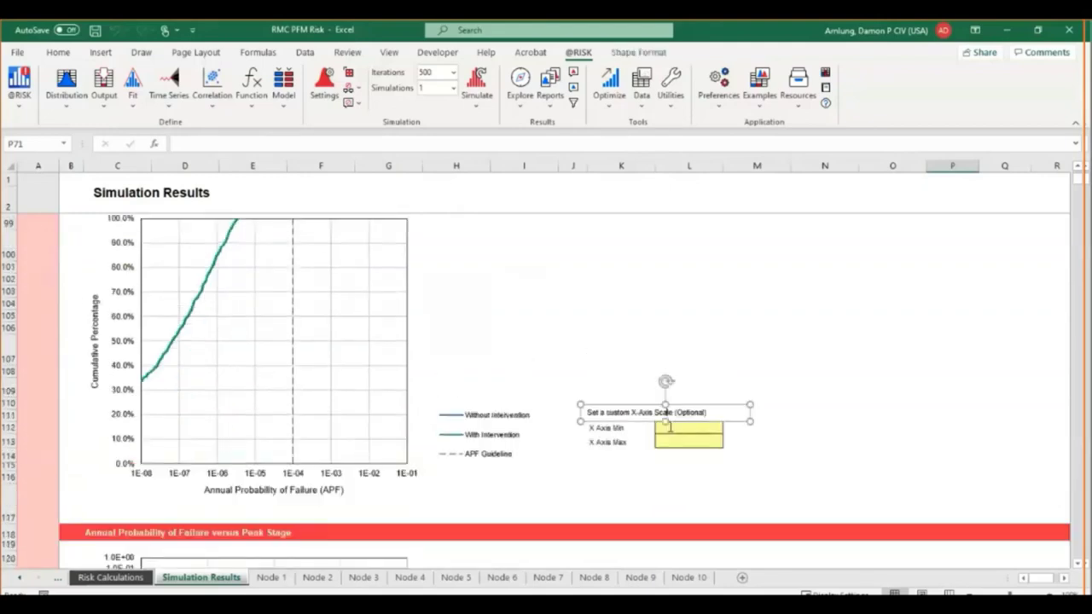
click(823, 476)
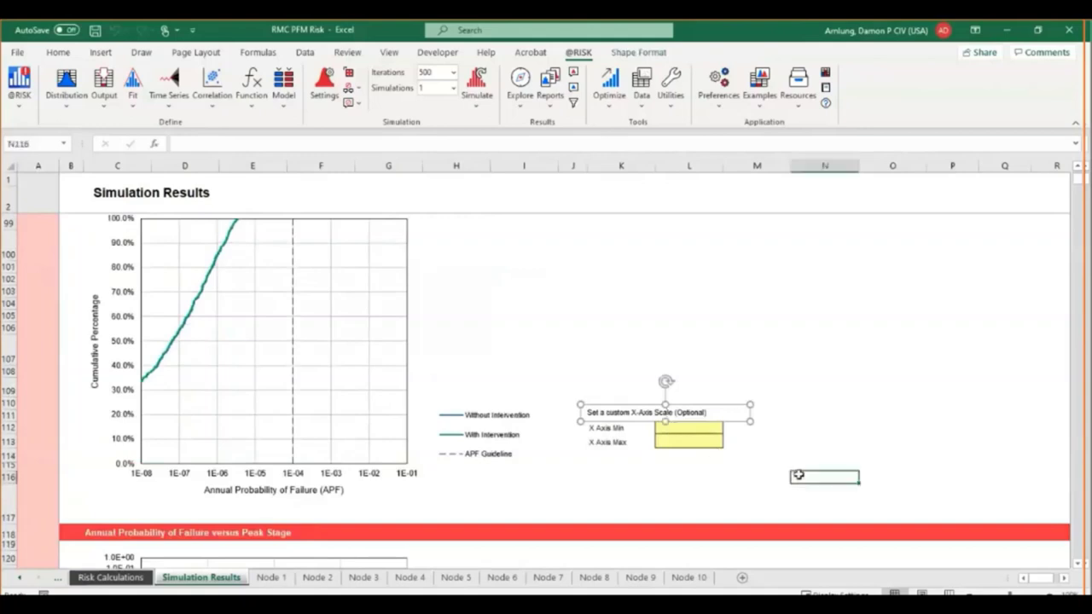
click(704, 428)
text(1E-20)
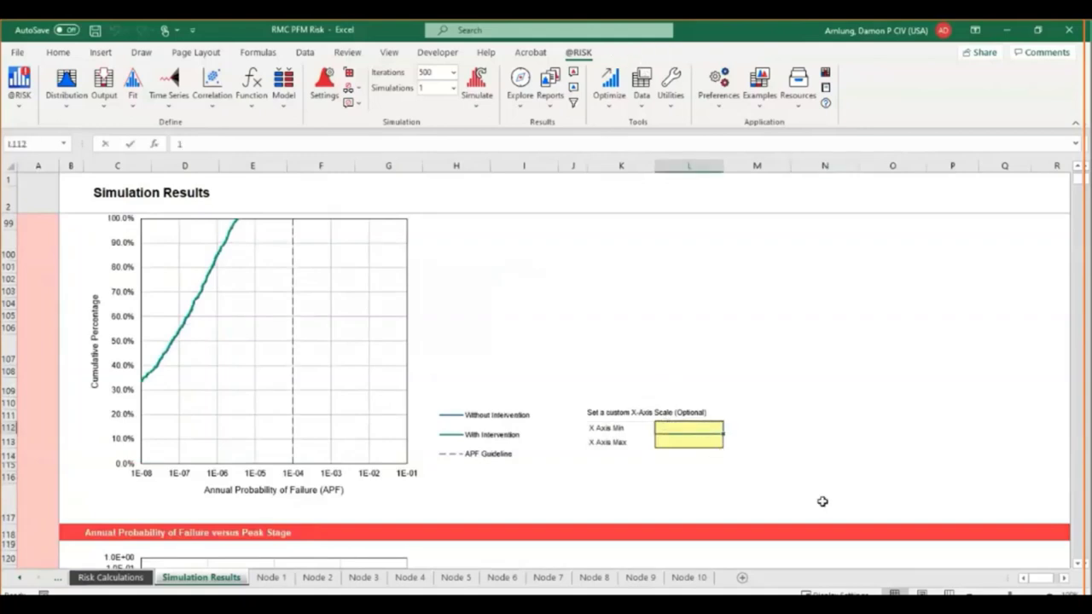
key(BackSpace)
key(BackSpace)
text(10)
key(Return)
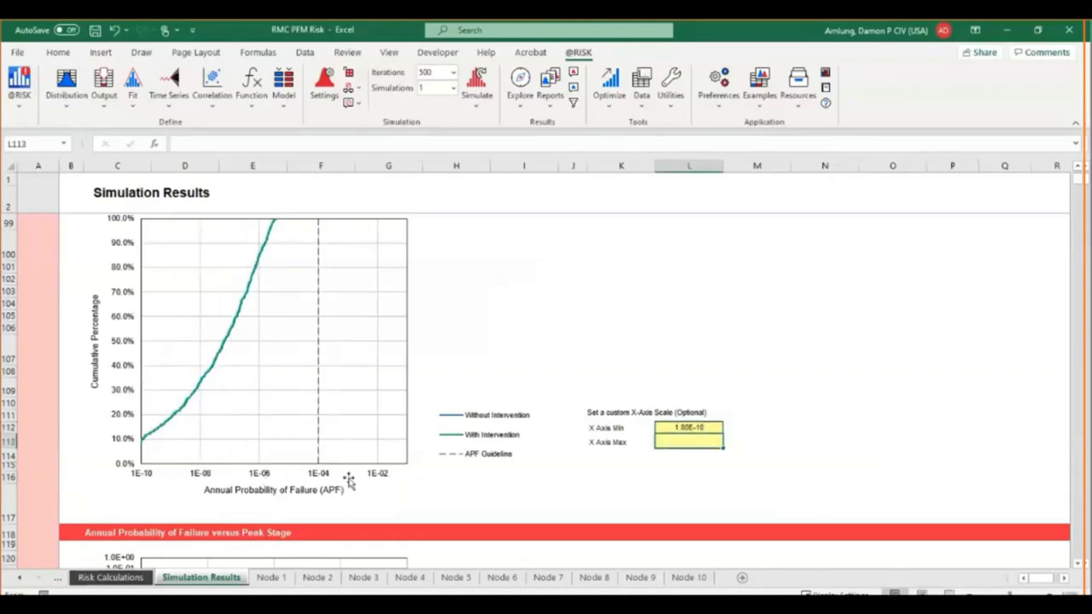
Review the remaining result charts for failure probability versus peak stage, average annual life loss, and average annual economic cost.
scroll(462, 410, down, 7)
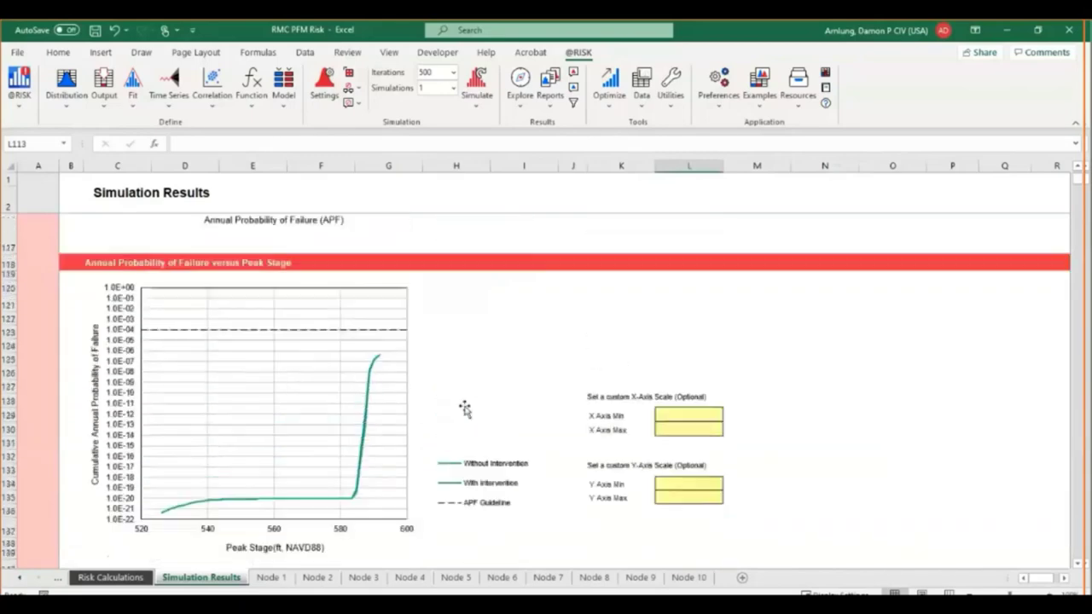
scroll(461, 410, up, 1)
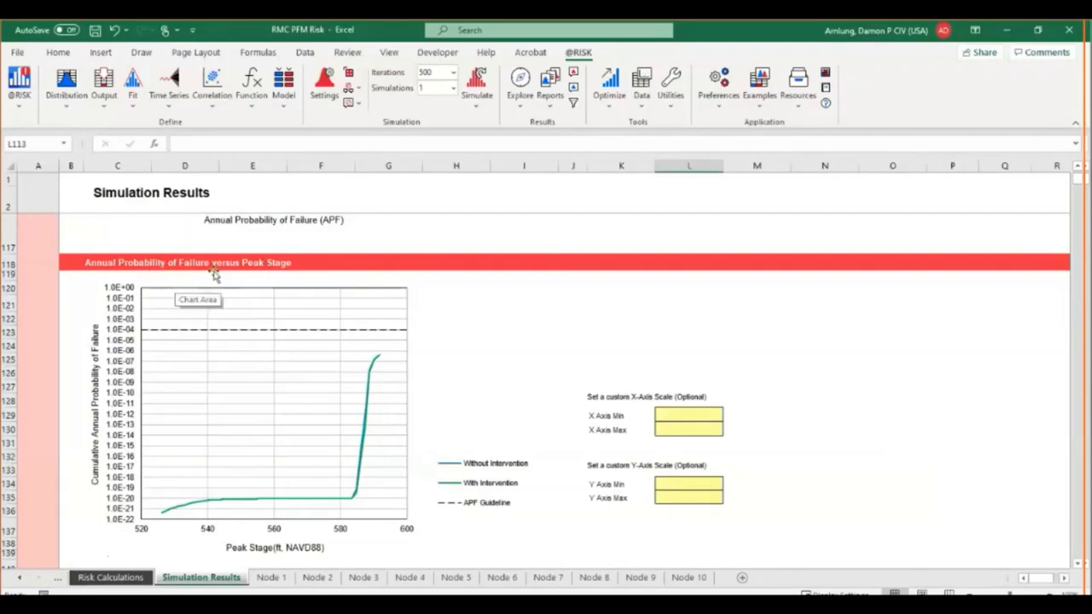
scroll(388, 456, down, 10)
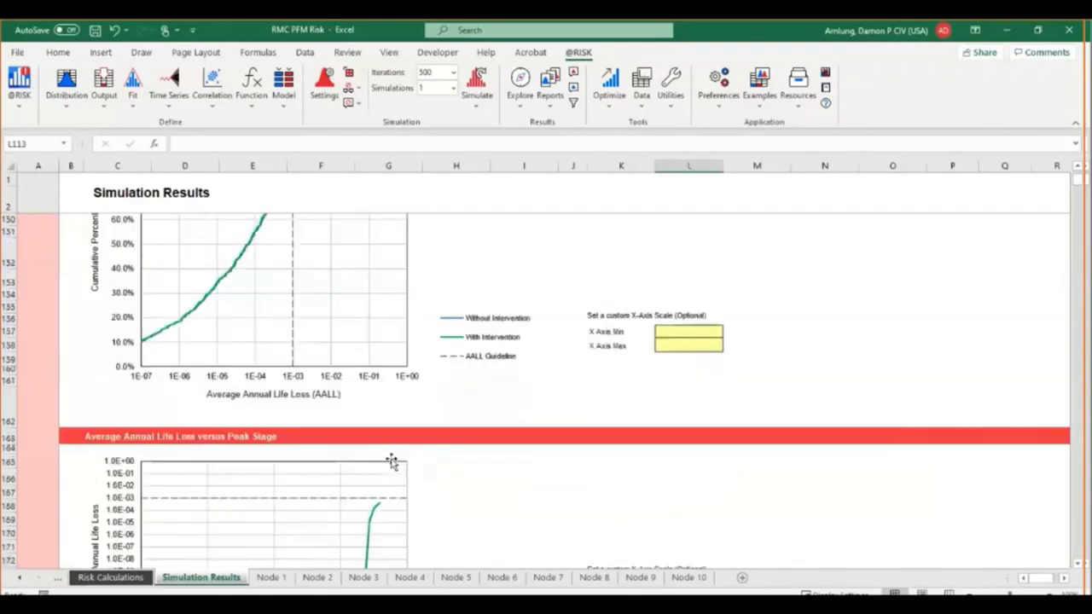
scroll(391, 461, down, 5)
scroll(224, 365, up, 3)
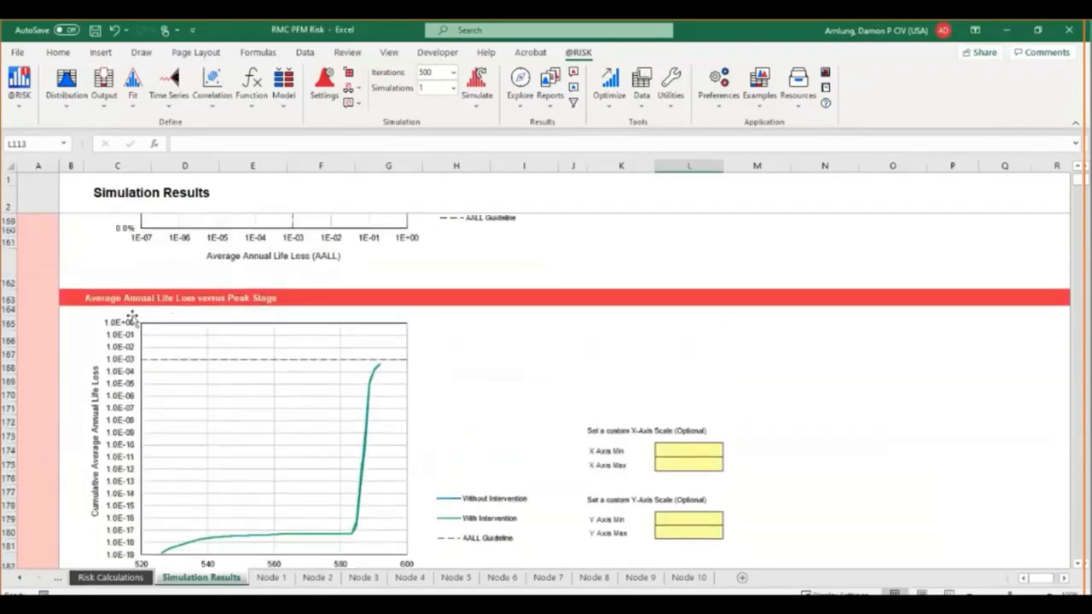
scroll(358, 429, down, 6)
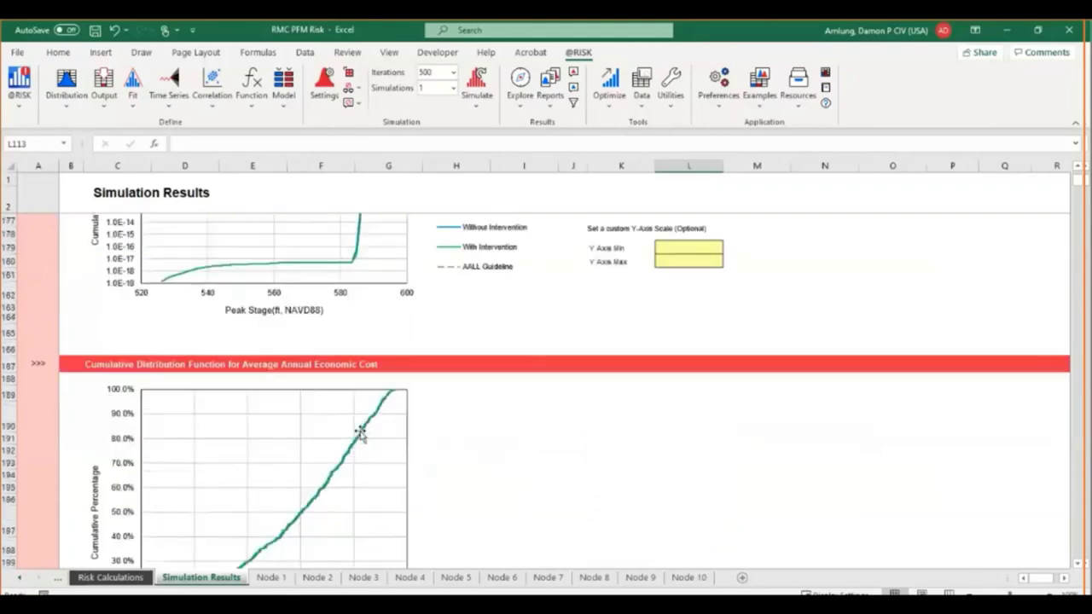
scroll(359, 434, down, 10)
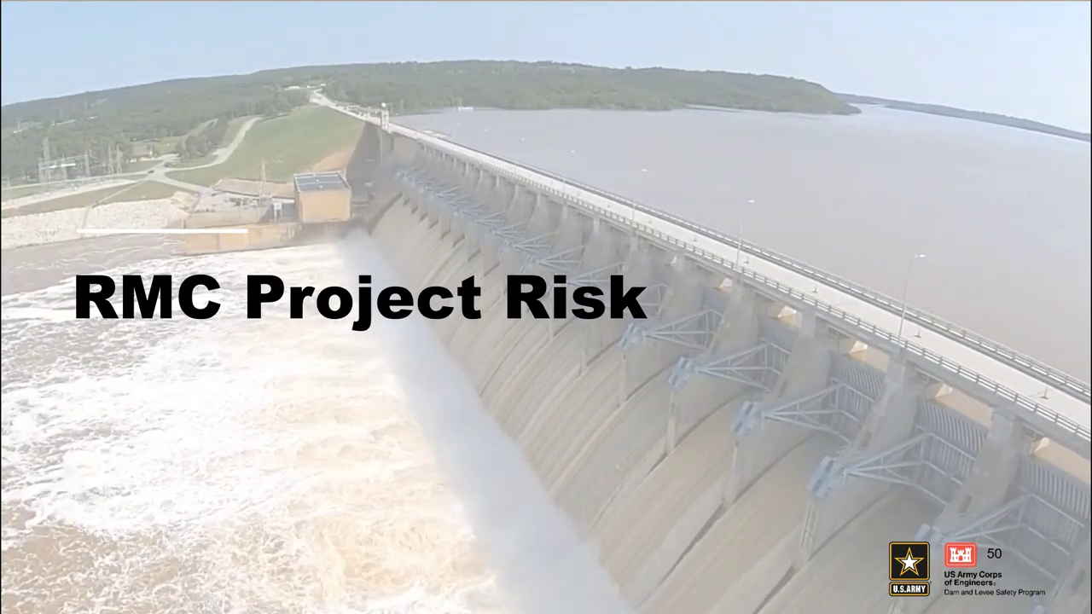
key(Right)
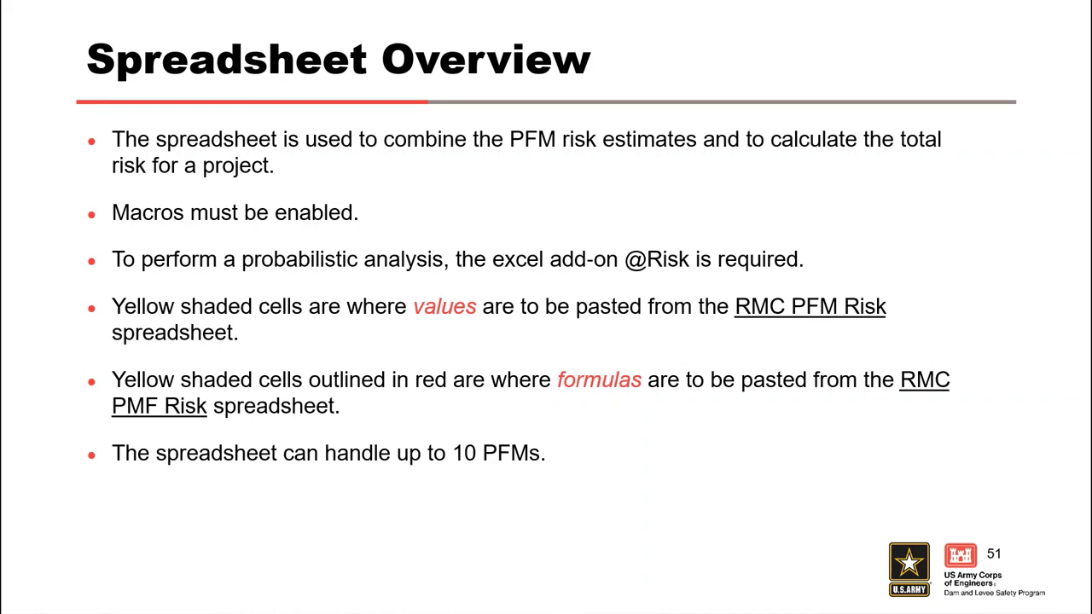
key(Right)
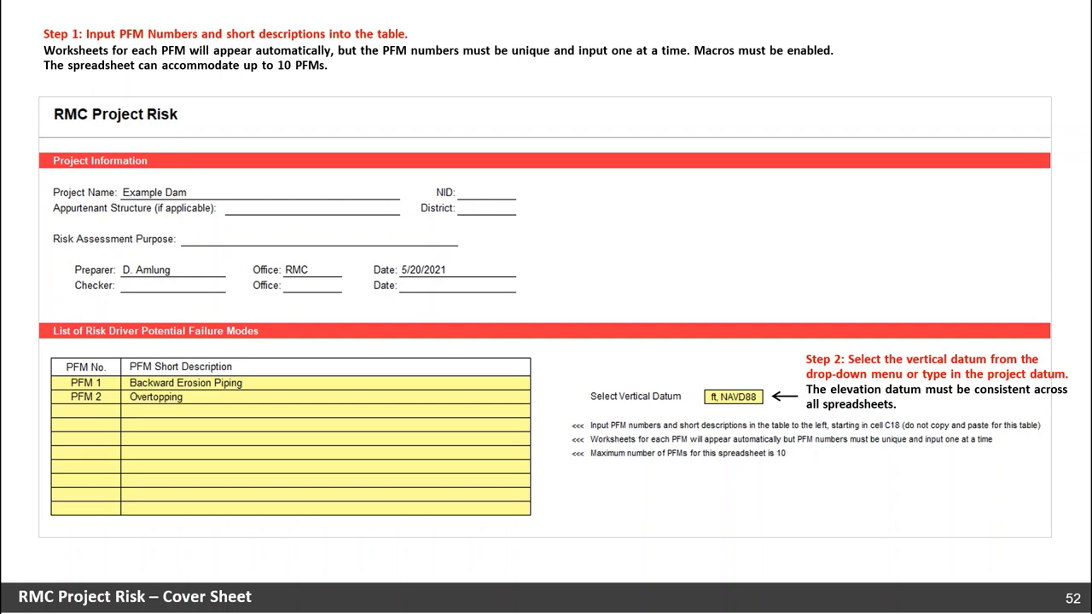
key(Right)
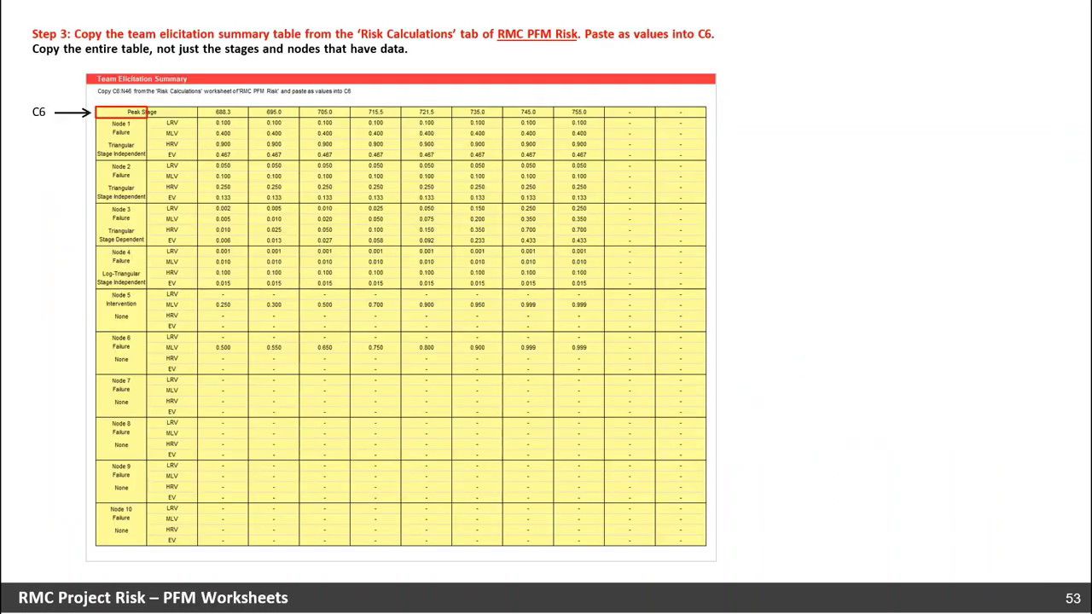
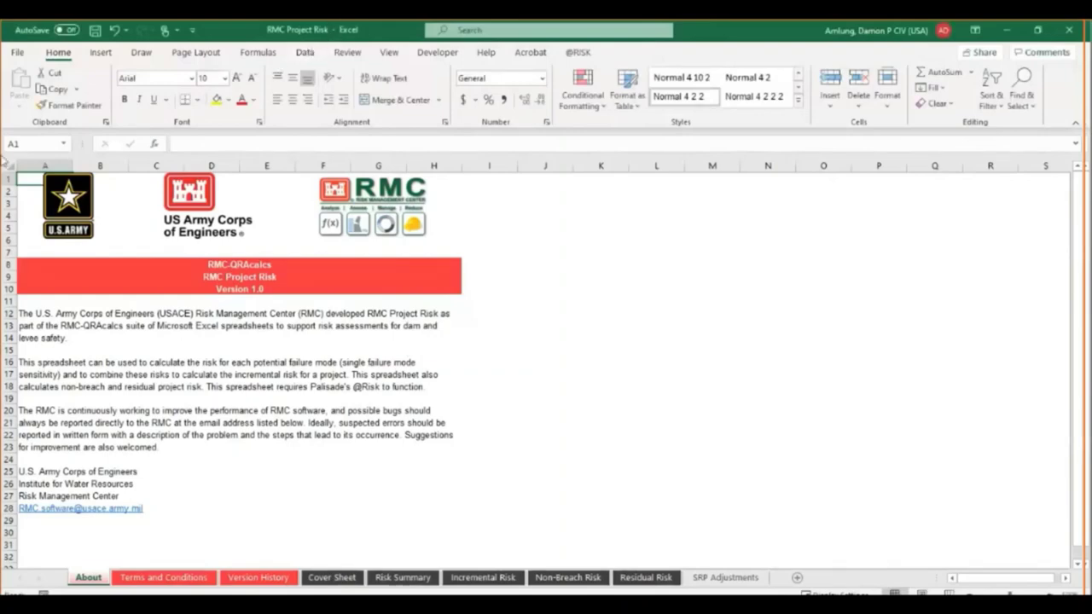
Place the RMC Project Risk and RMC PFM Risk workbooks side by side, with the whole Team Elicitation Summary table in view.
key(super+Left)
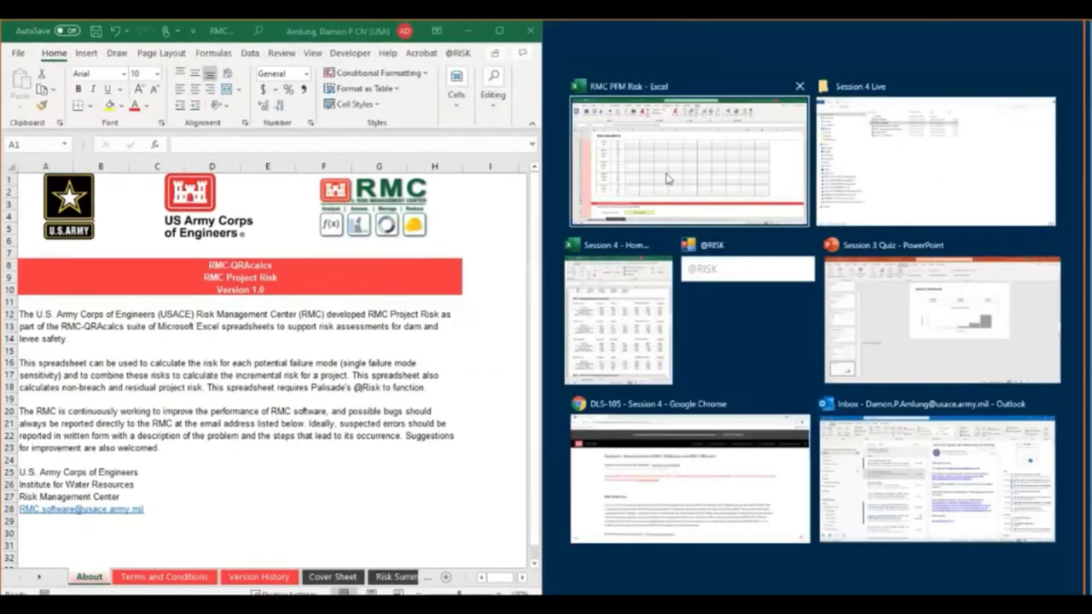
click(668, 178)
scroll(814, 287, up, 8)
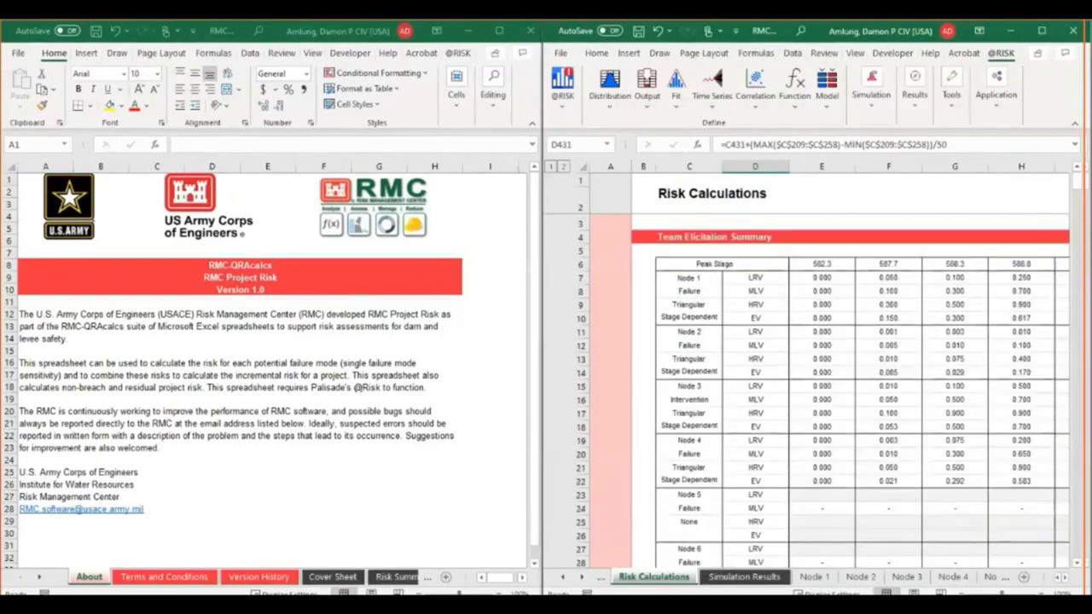
scroll(806, 365, down, 3)
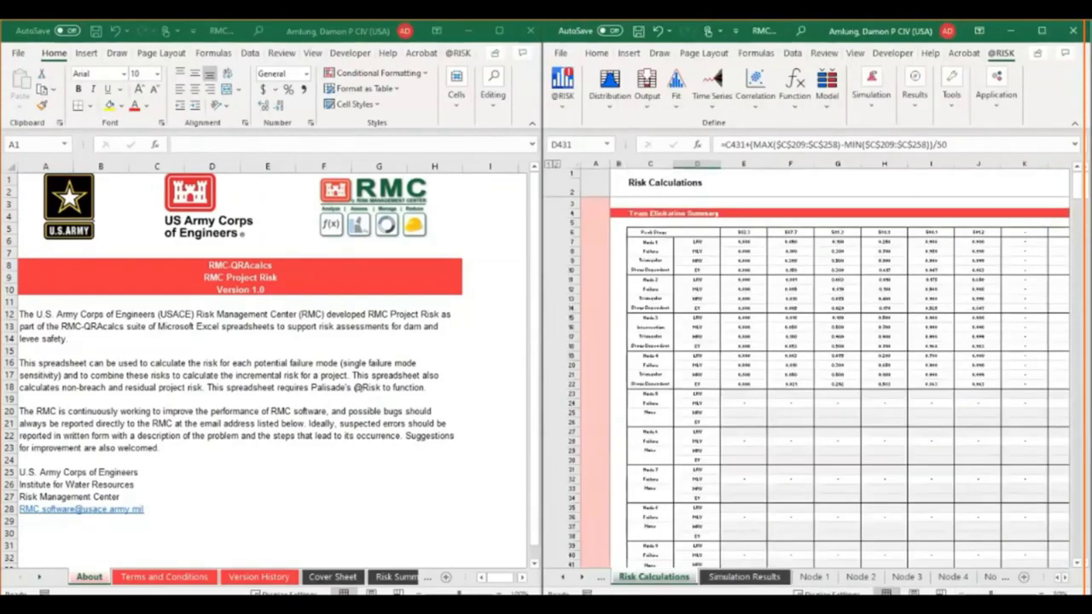
scroll(806, 365, down, 3)
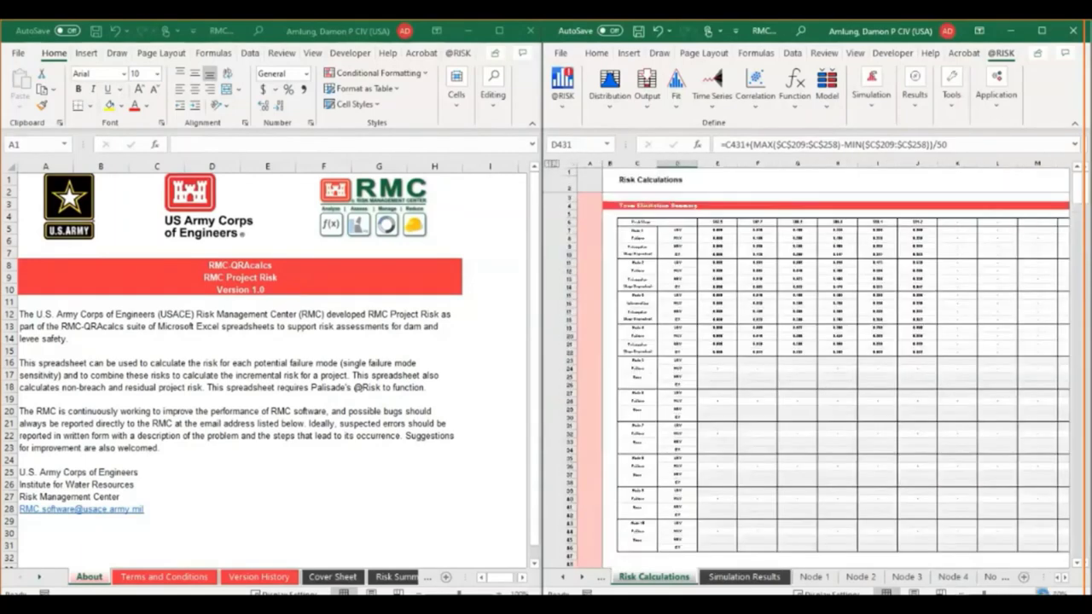
Bring up the Cover Sheet of the RMC Project Risk workbook and widen its window to show the notes beside the failure mode list.
scroll(806, 365, up, 3)
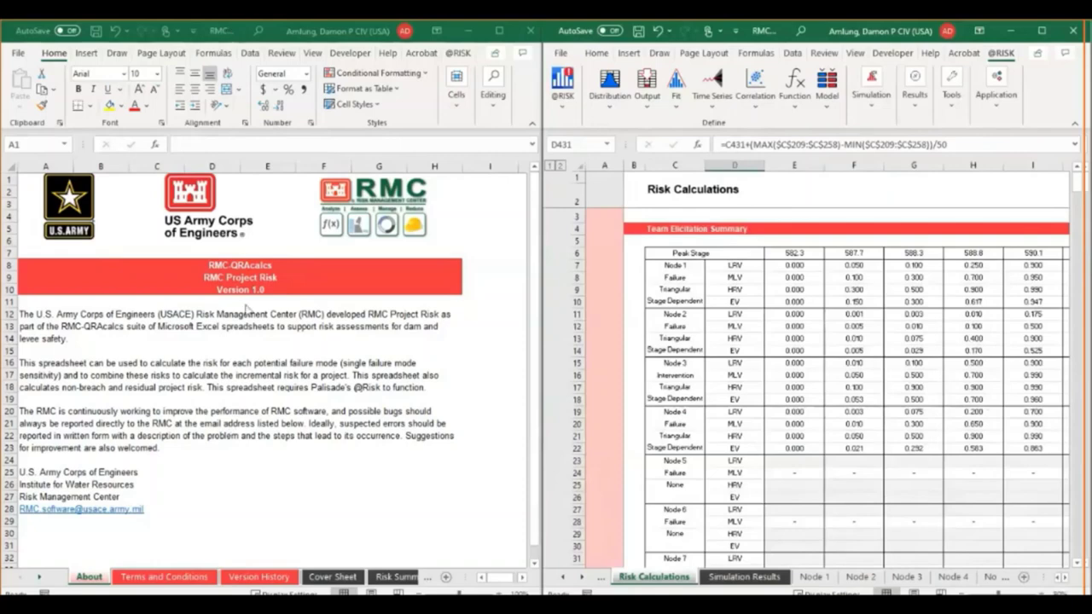
click(332, 576)
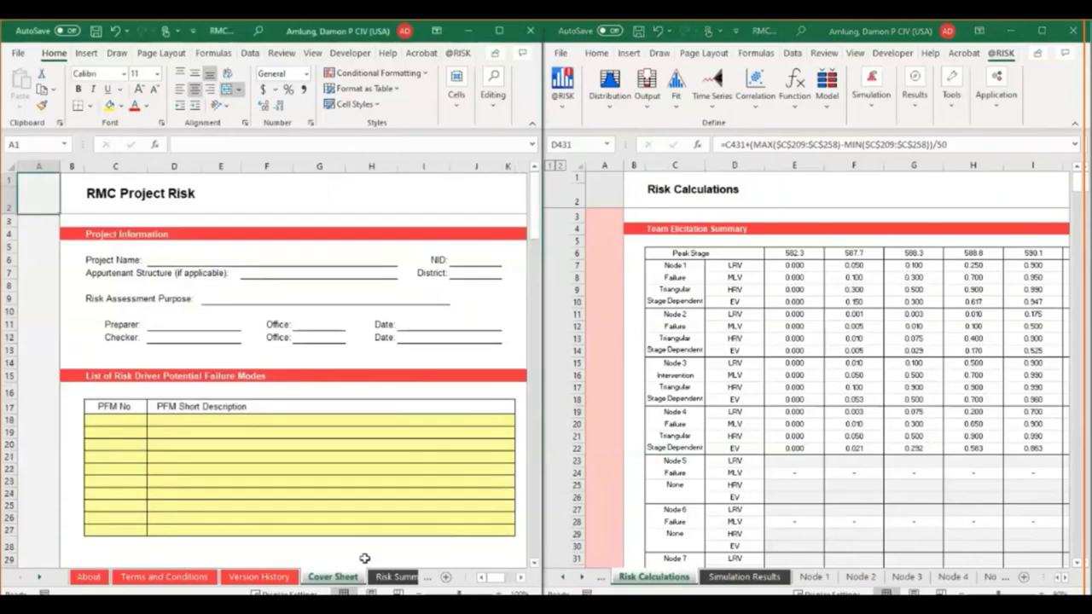
click(113, 419)
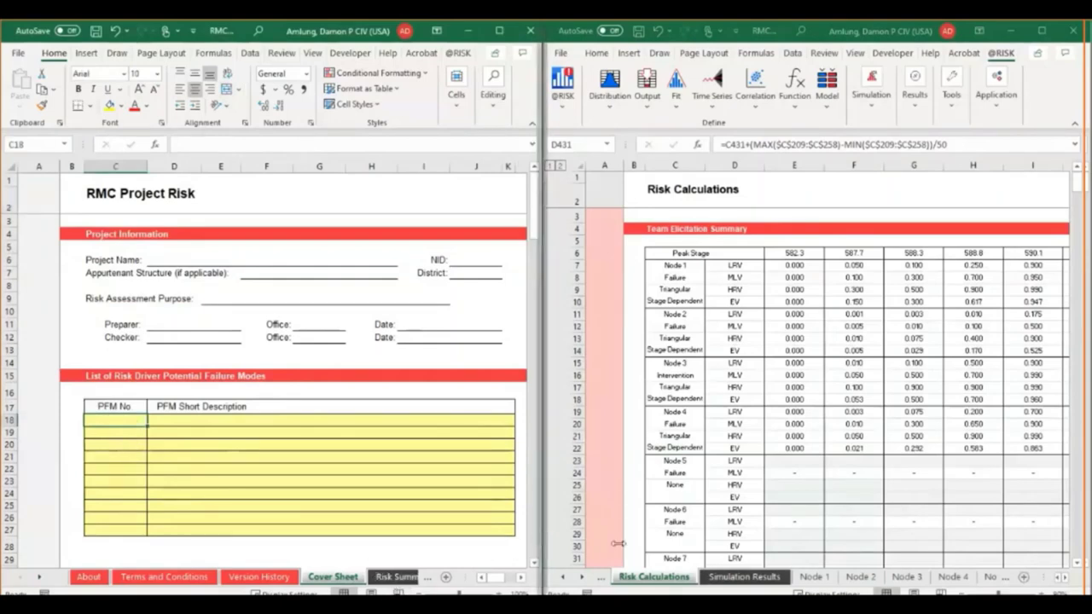
drag(541, 490, 765, 490)
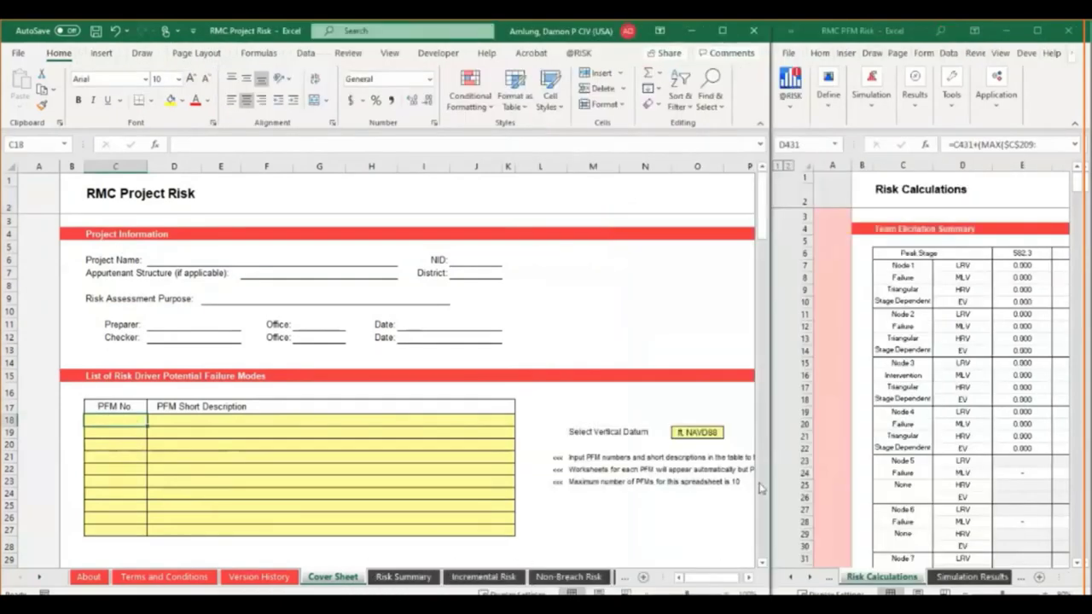
drag(961, 493, 959, 493)
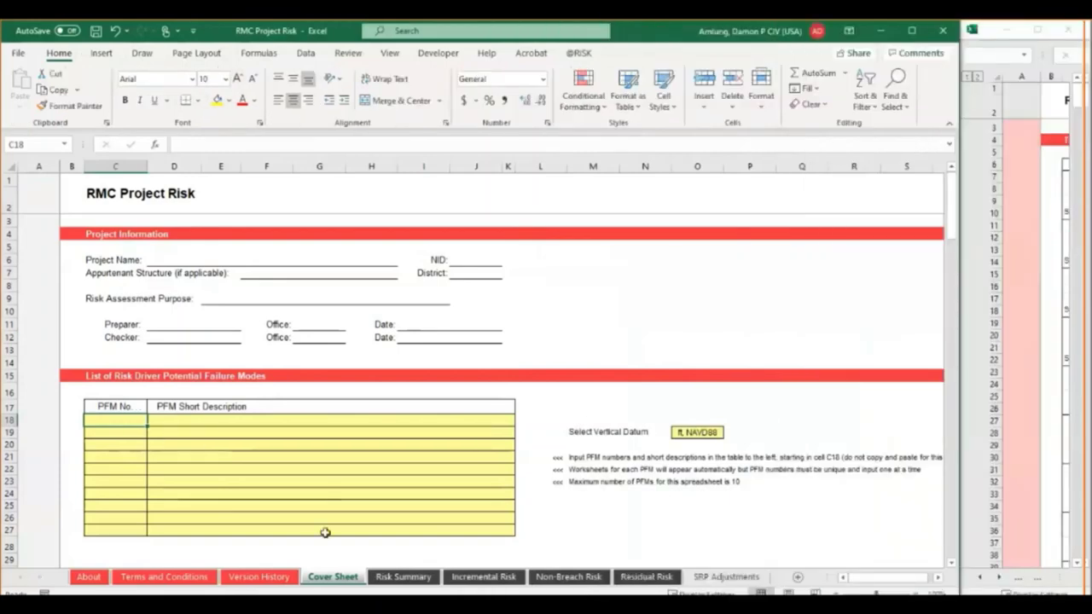
Enter PFM 1 in the first row of the risk driver failure mode list, with the short description Overtopping.
text(PFm)
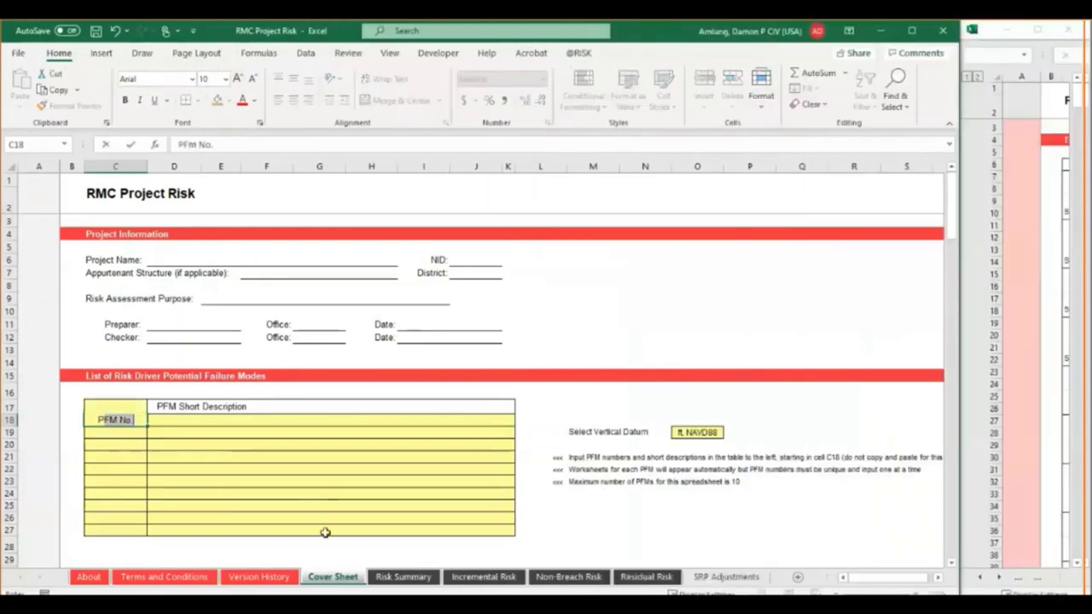
key(BackSpace)
key(BackSpace)
text(M 1)
key(Return)
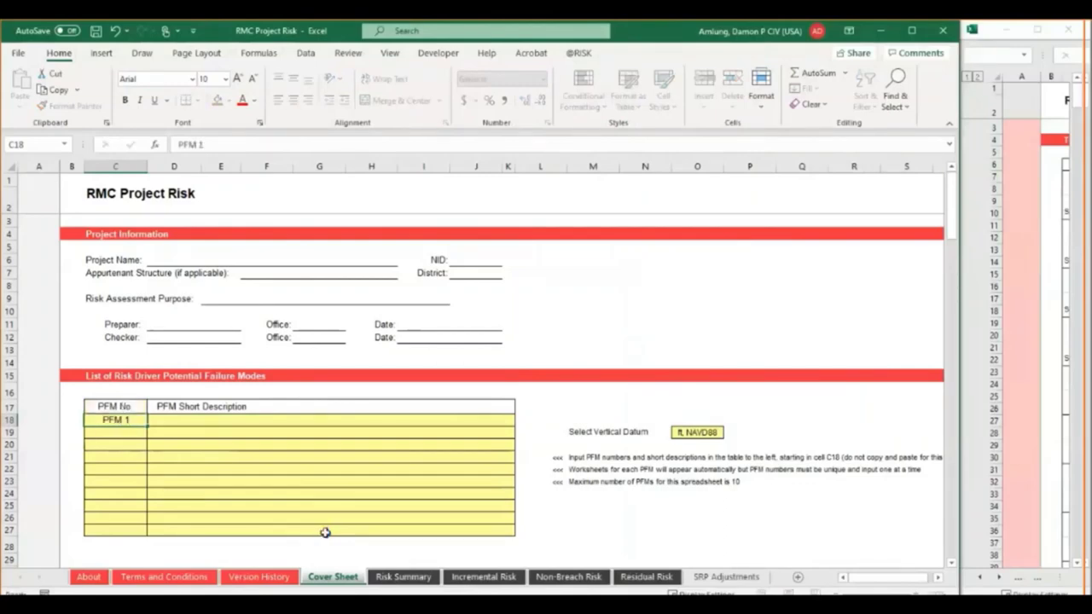
key(Right)
key(Up)
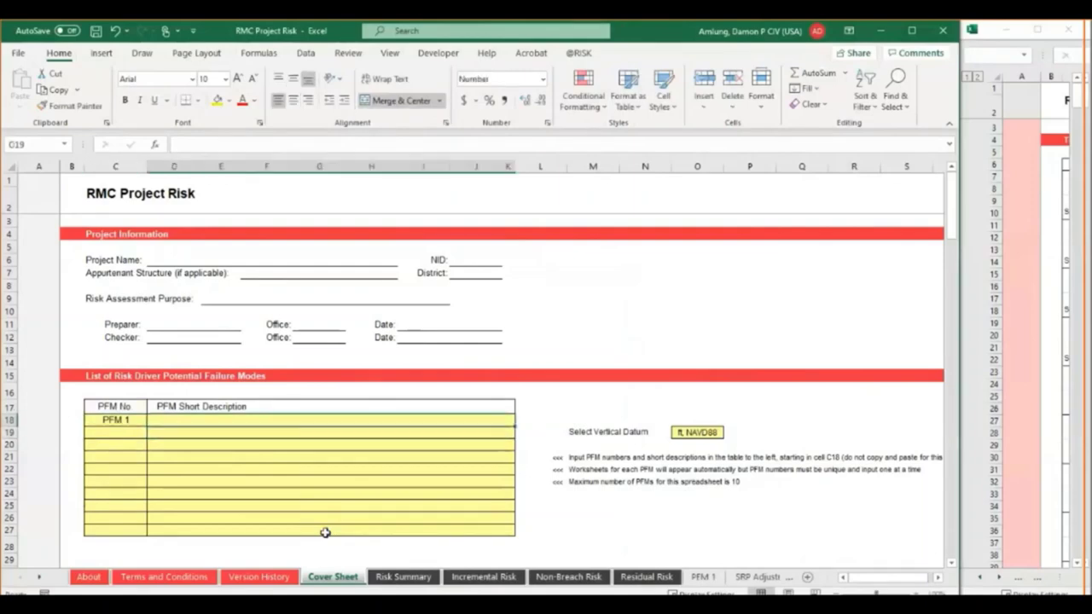
text(Overtoppi)
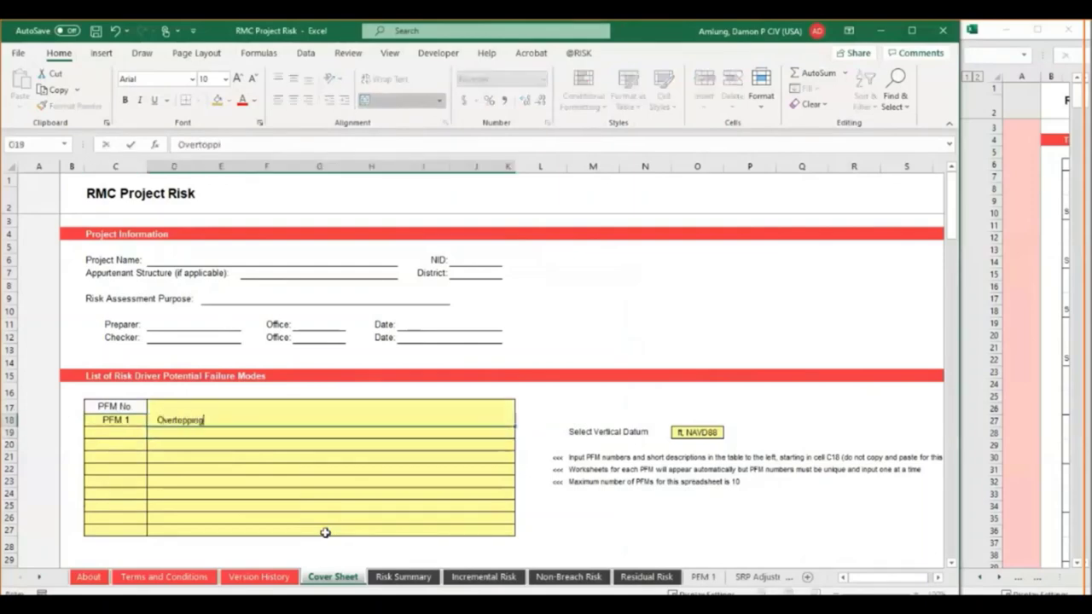
text(ng)
key(Return)
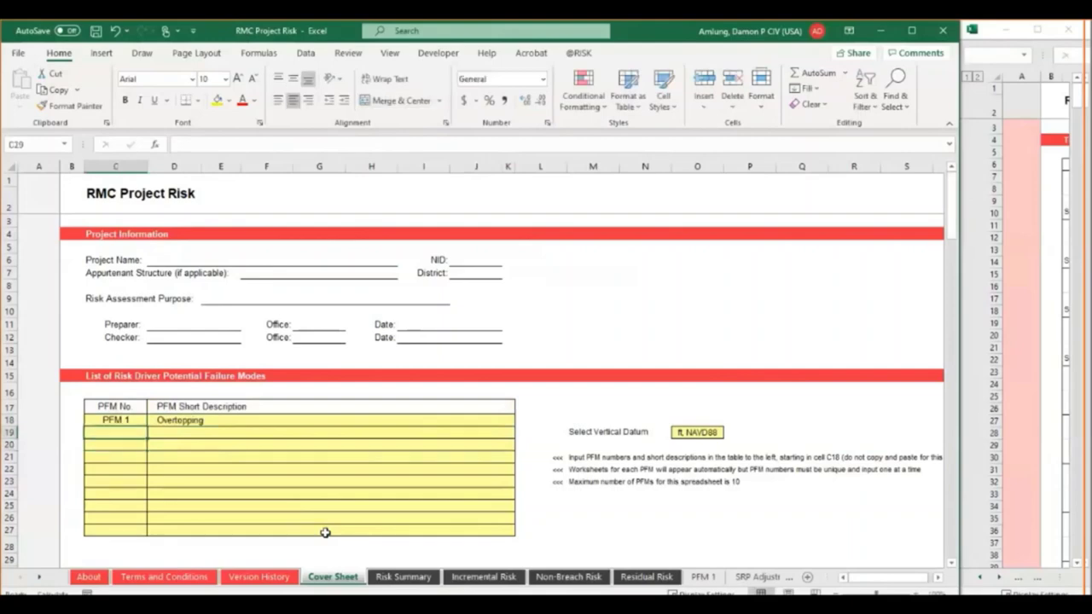
Add PFM 2 and PFM 3 as the following PFM numbers in the failure mode list.
text(PFM 2)
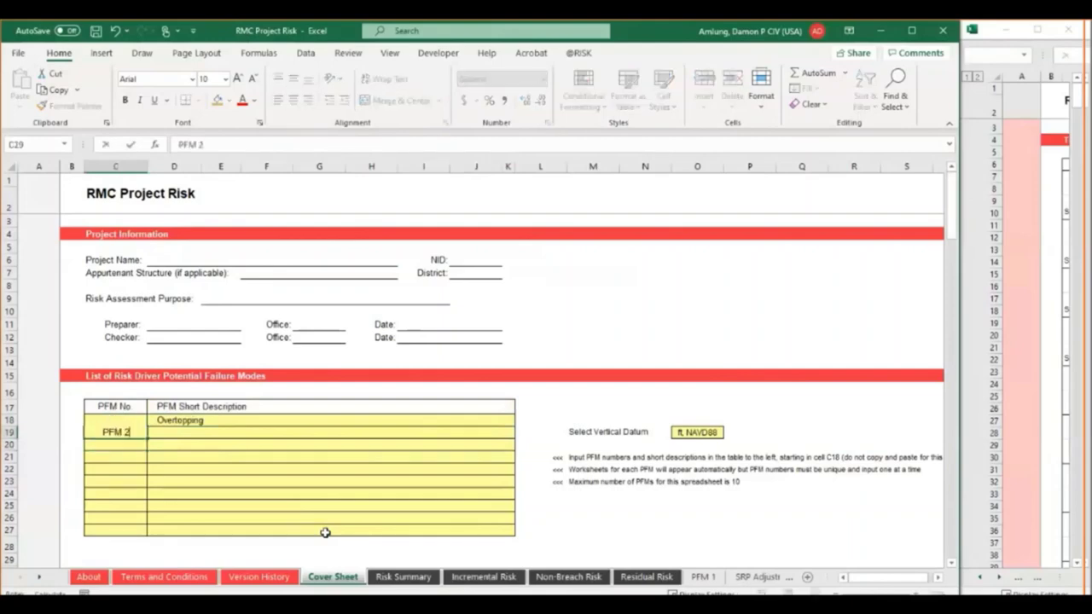
key(Return)
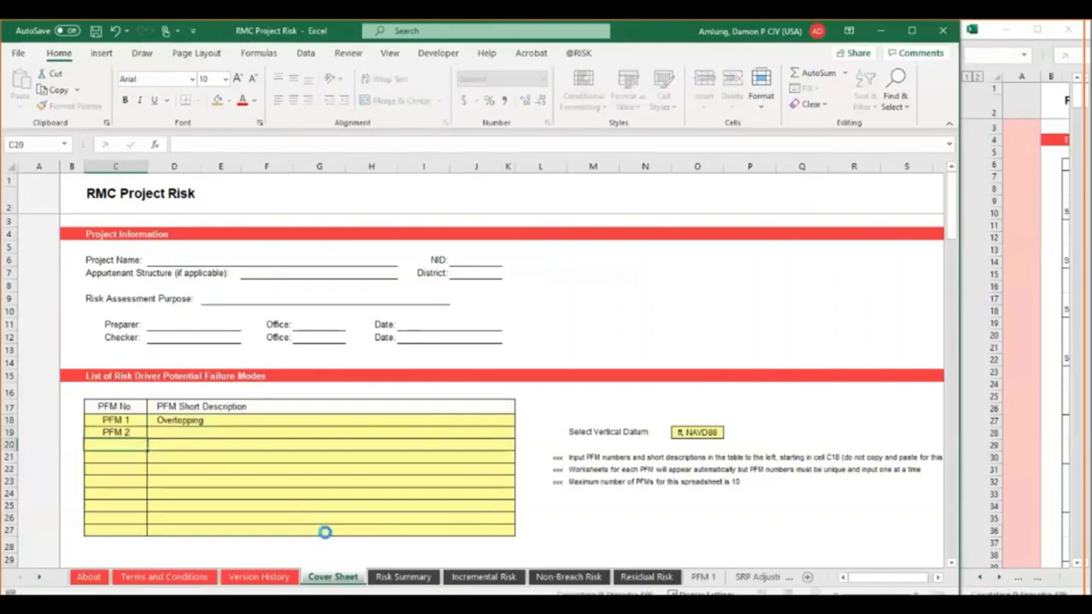
text(PFM 3)
key(Return)
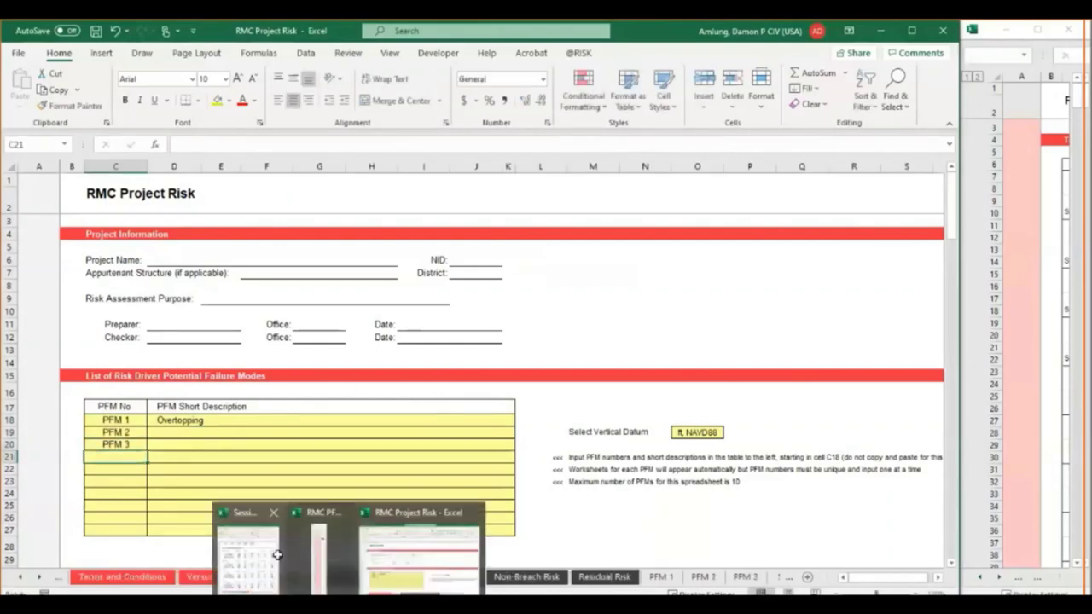
Look up the failure mode names of PFM 2 and PFM 3 in the Session 4 homework workbook.
click(277, 555)
scroll(804, 446, down, 2)
scroll(804, 446, down, 1)
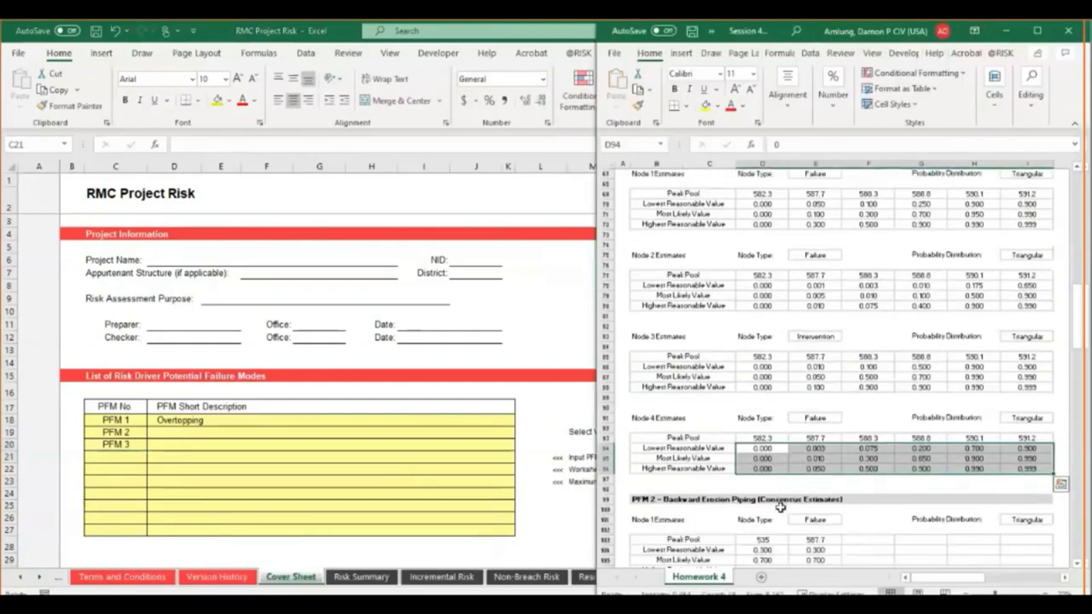
click(689, 500)
scroll(748, 529, down, 17)
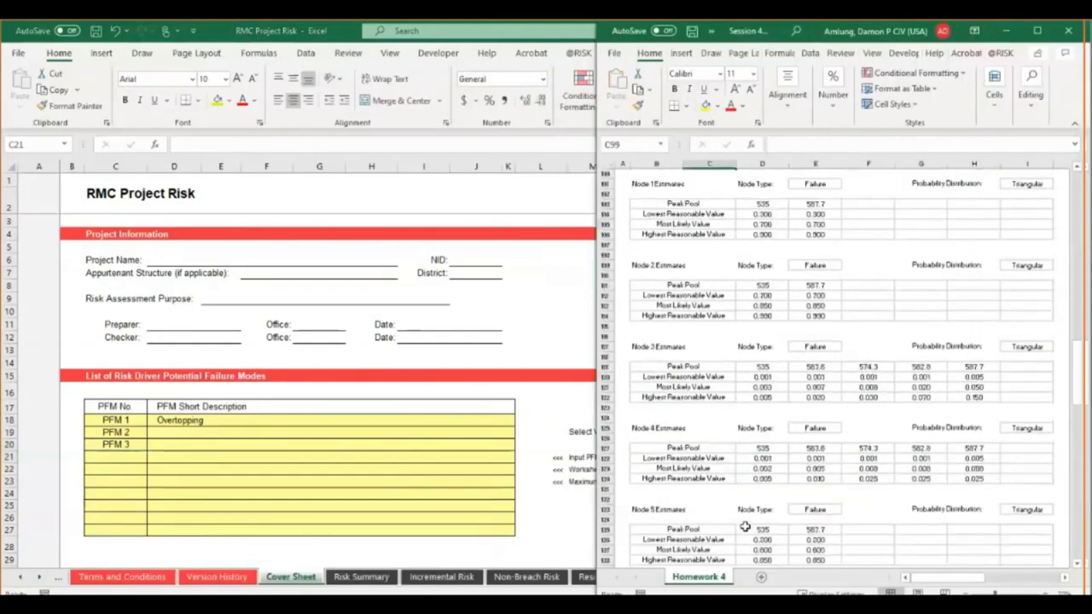
click(723, 530)
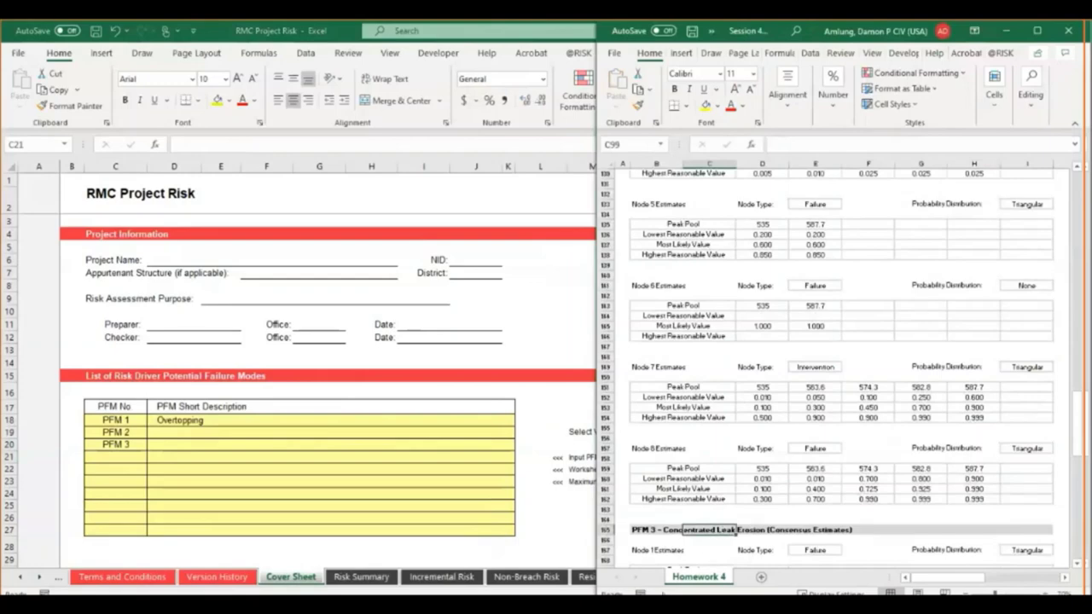
Enter Concentrated Leak Erosion as the short description of PFM 3 on the RMC Project Risk Cover Sheet.
click(208, 444)
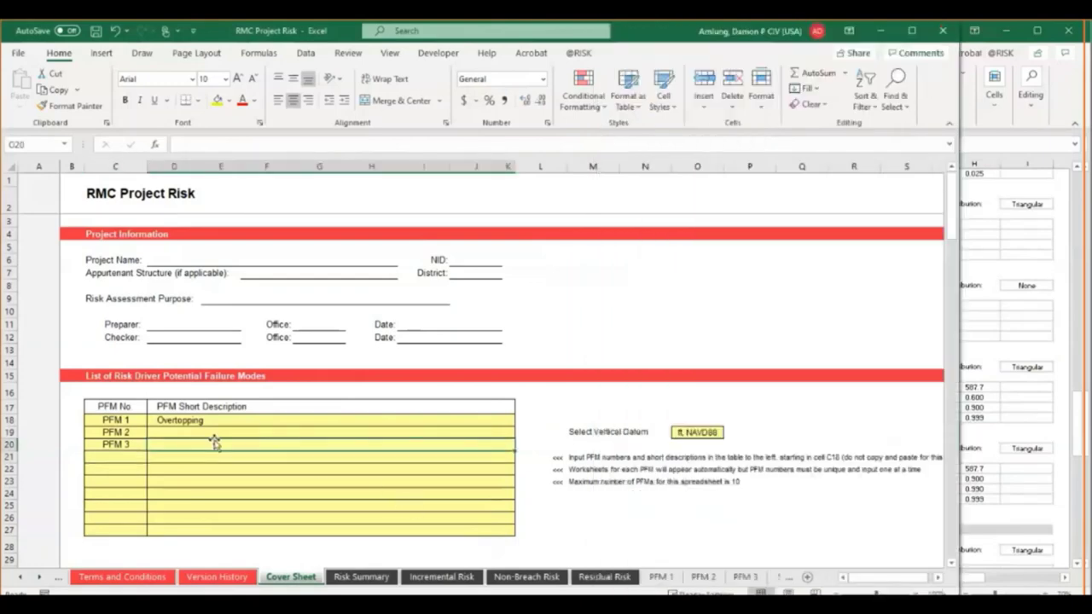
text(Concentrated Leak Erosion)
key(Return)
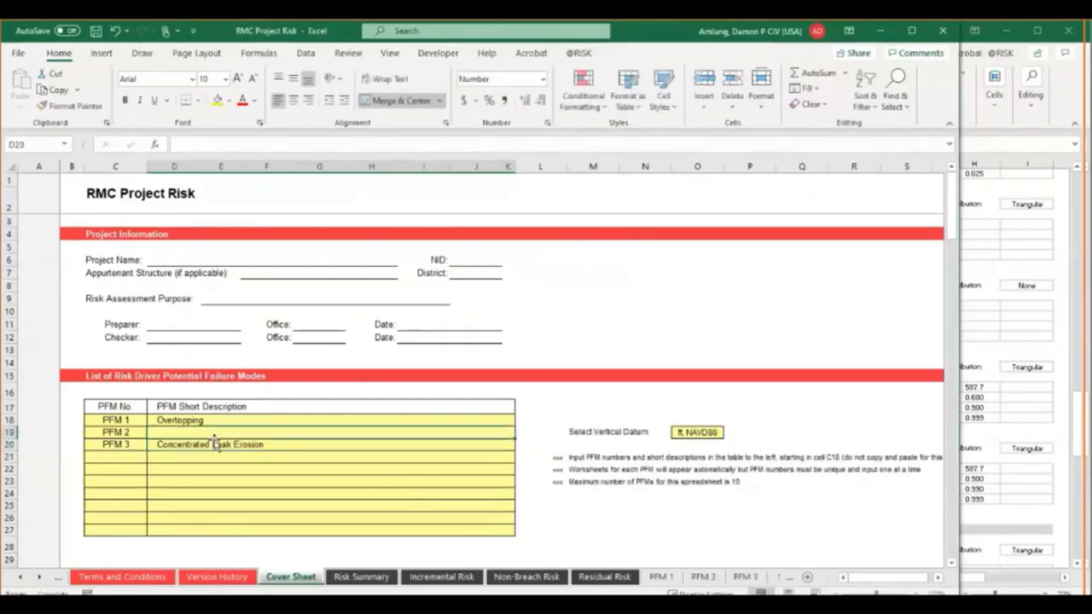
Enter Backward Erosion Piping as the short description of PFM 2.
text(Backward ERos)
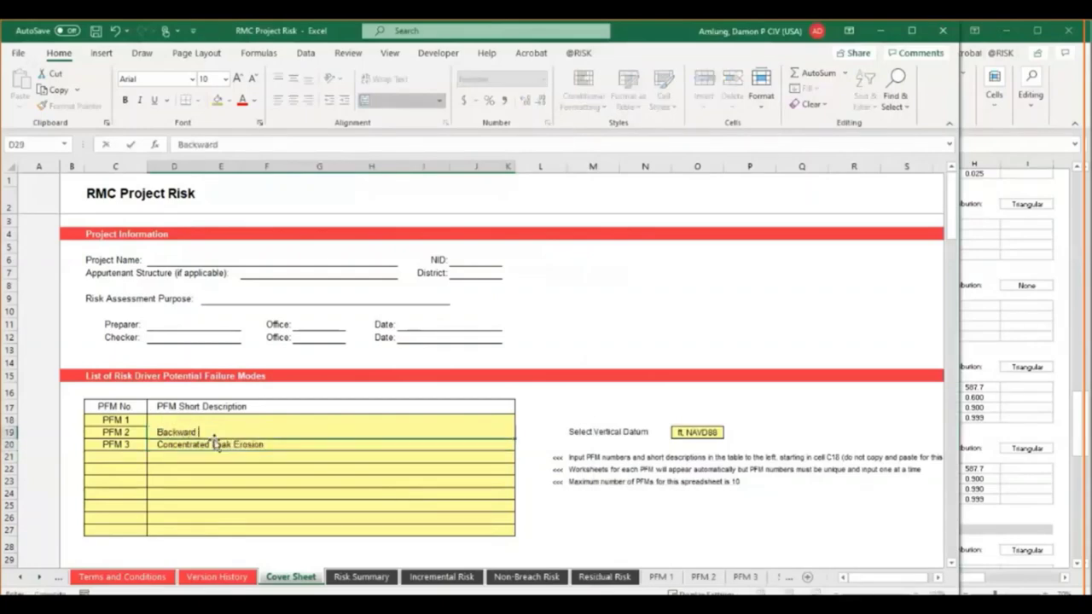
key(BackSpace)
key(BackSpace)
key(BackSpace)
text(rosion Piping)
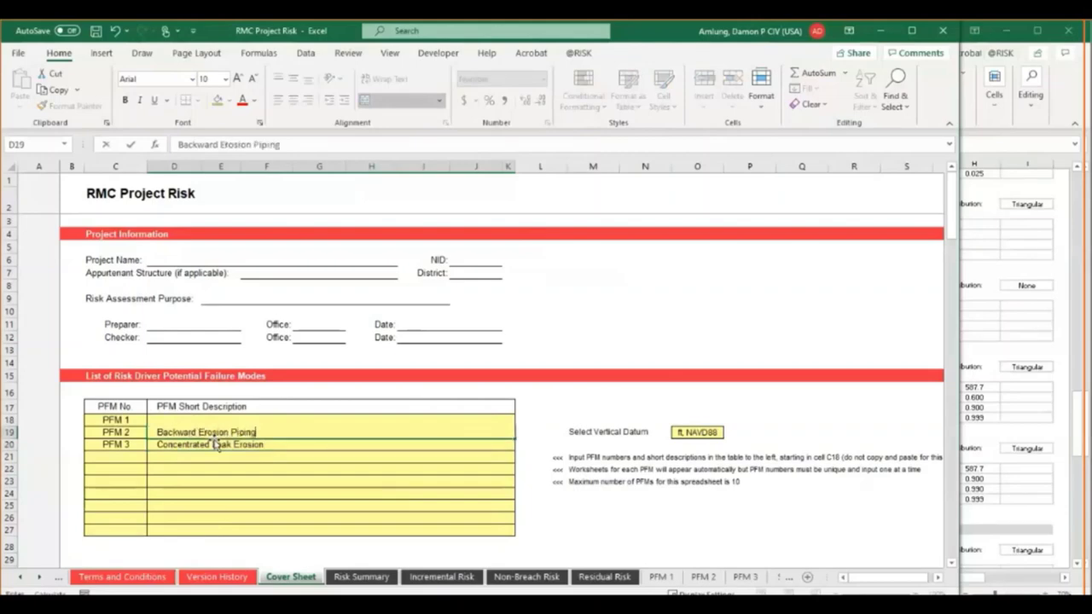
key(Return)
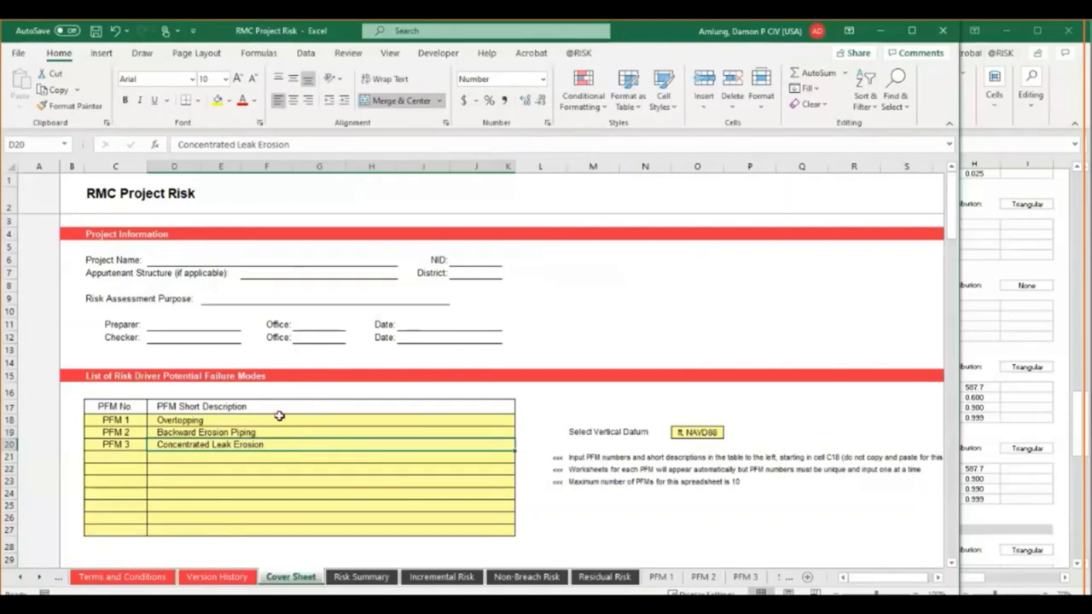
Review the rest of the Cover Sheet and the Risk Summary, Incremental Risk, Non-Breach Risk and Residual Risk worksheets.
scroll(280, 418, down, 5)
scroll(279, 418, up, 5)
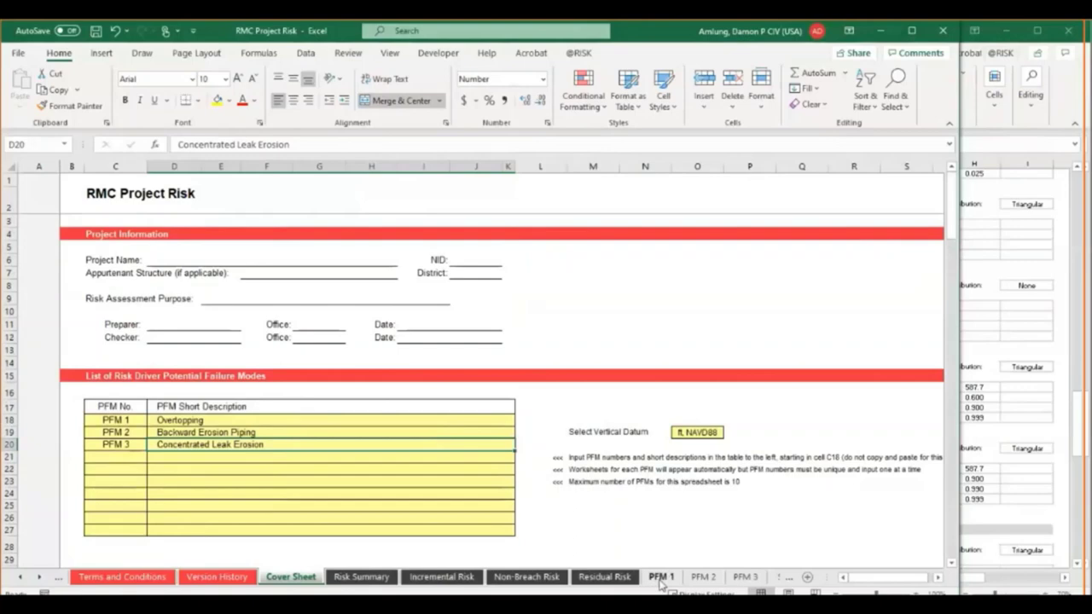
click(38, 578)
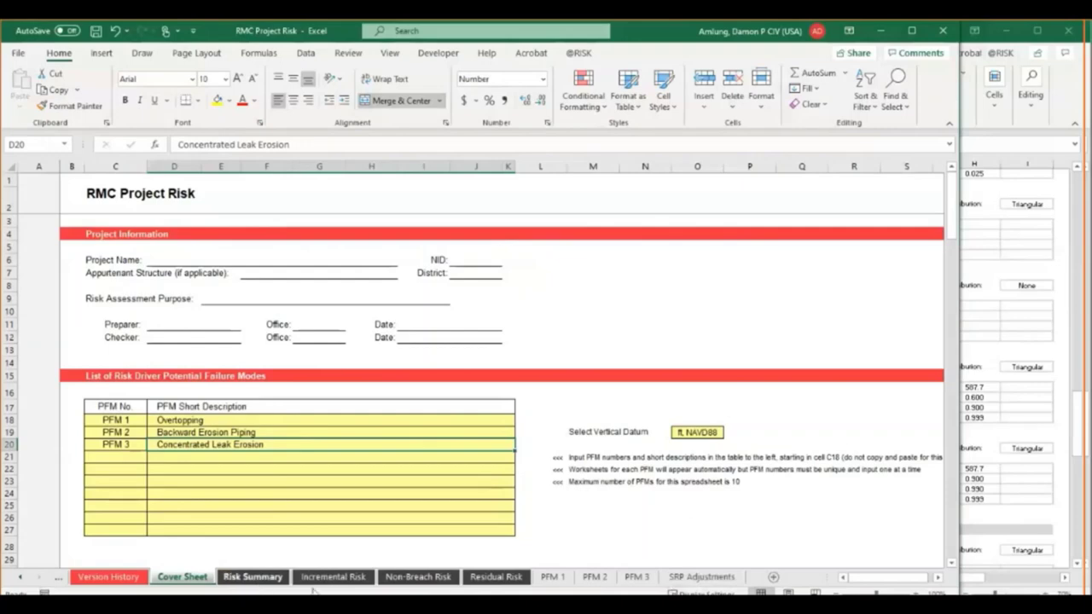
click(253, 576)
scroll(314, 422, up, 1)
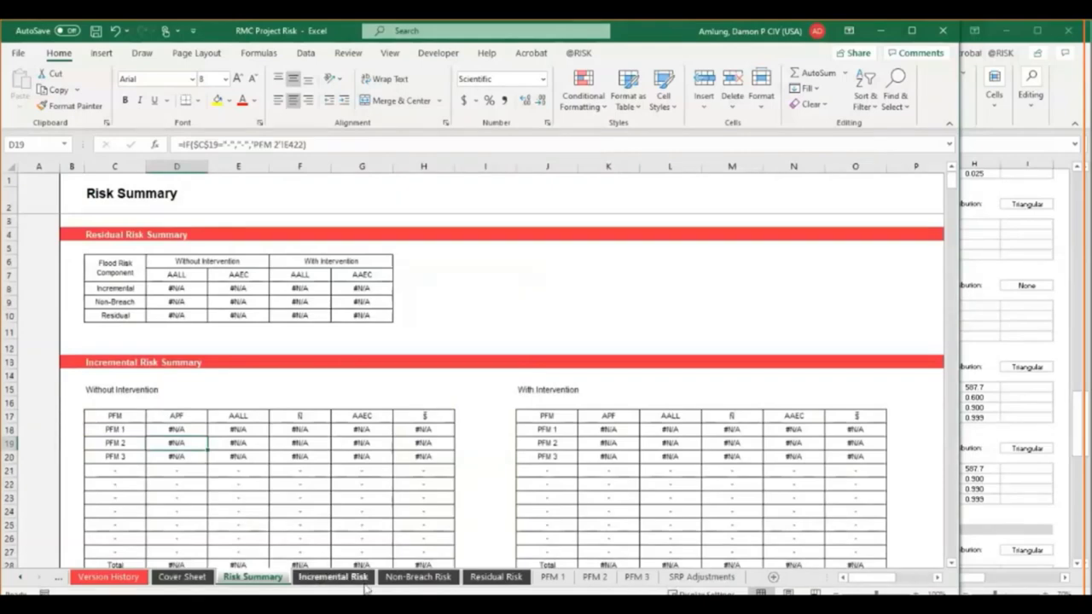
click(333, 577)
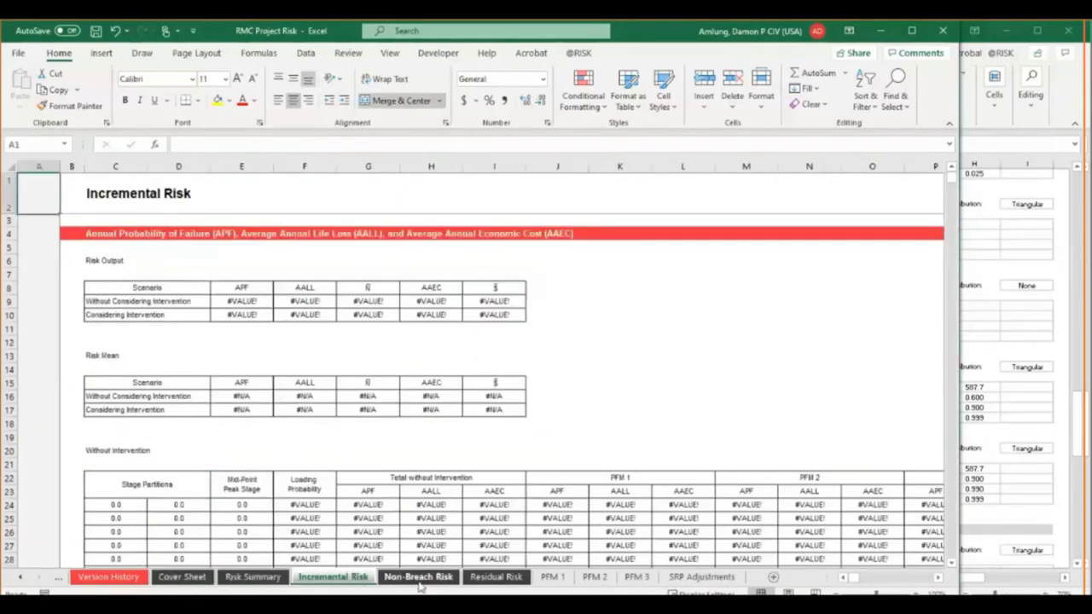
click(418, 580)
click(488, 578)
Open the PFM 1 worksheet and place the RMC PFM Risk workbook's Risk Calculations sheet beside it, keeping the homework workbook open.
click(552, 577)
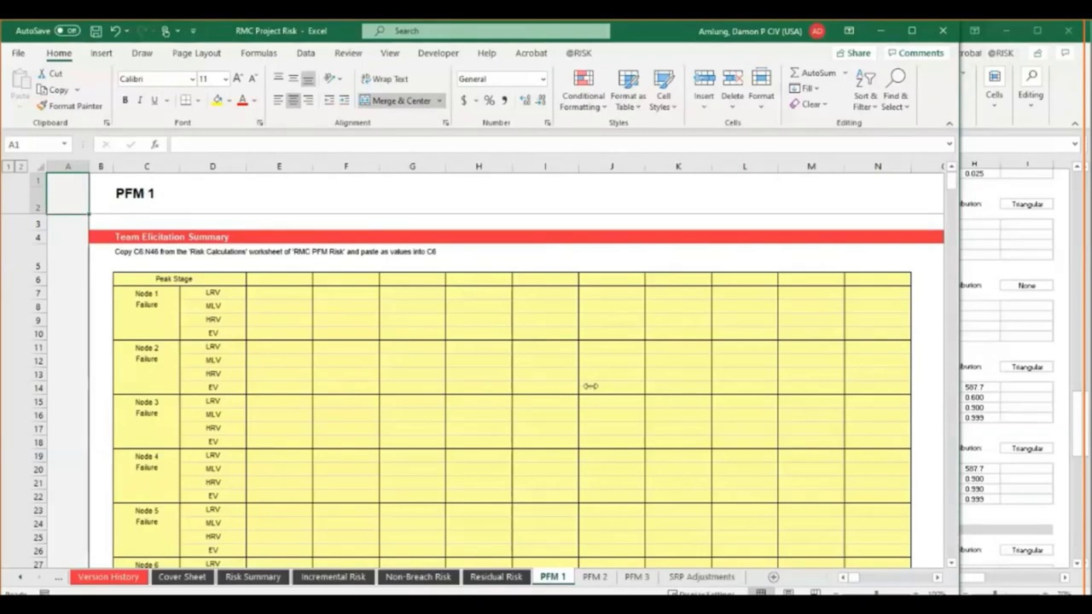
drag(590, 387, 590, 387)
click(1068, 31)
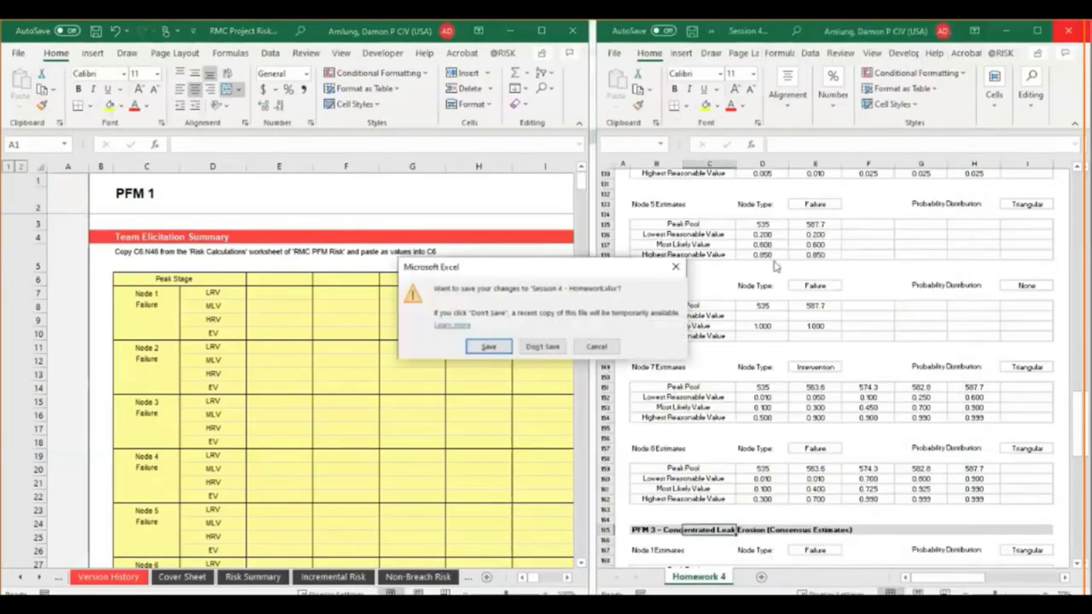
click(596, 346)
mouse_move(367, 563)
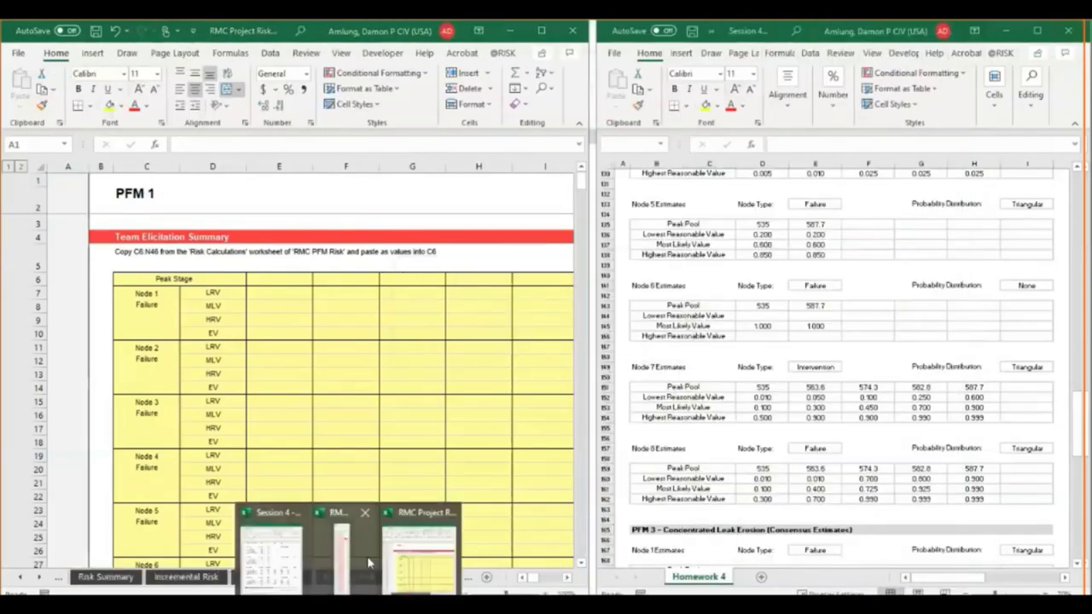
click(339, 546)
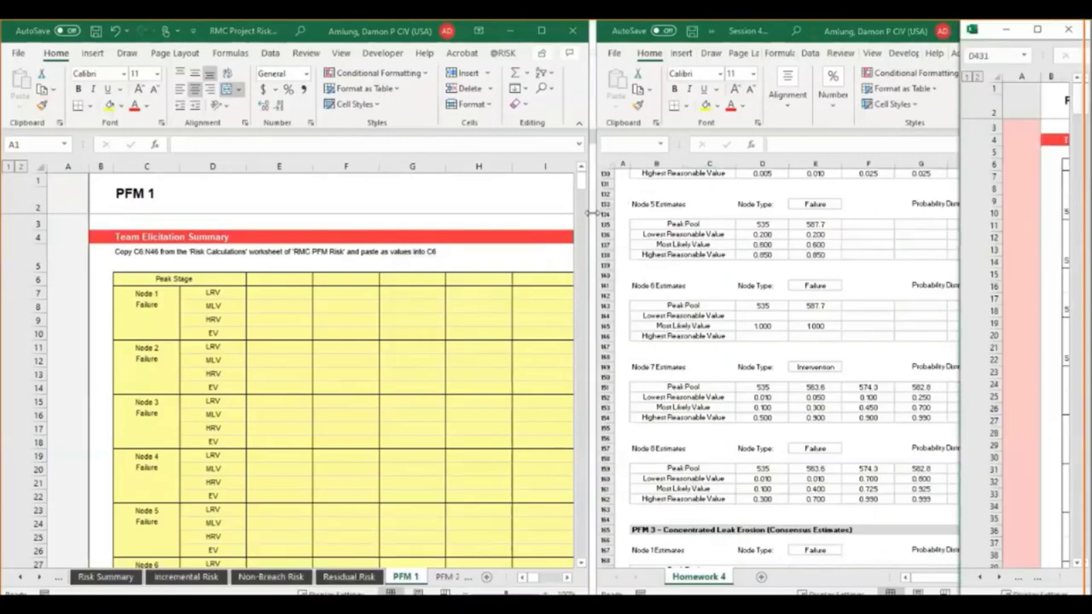
key(super+Right)
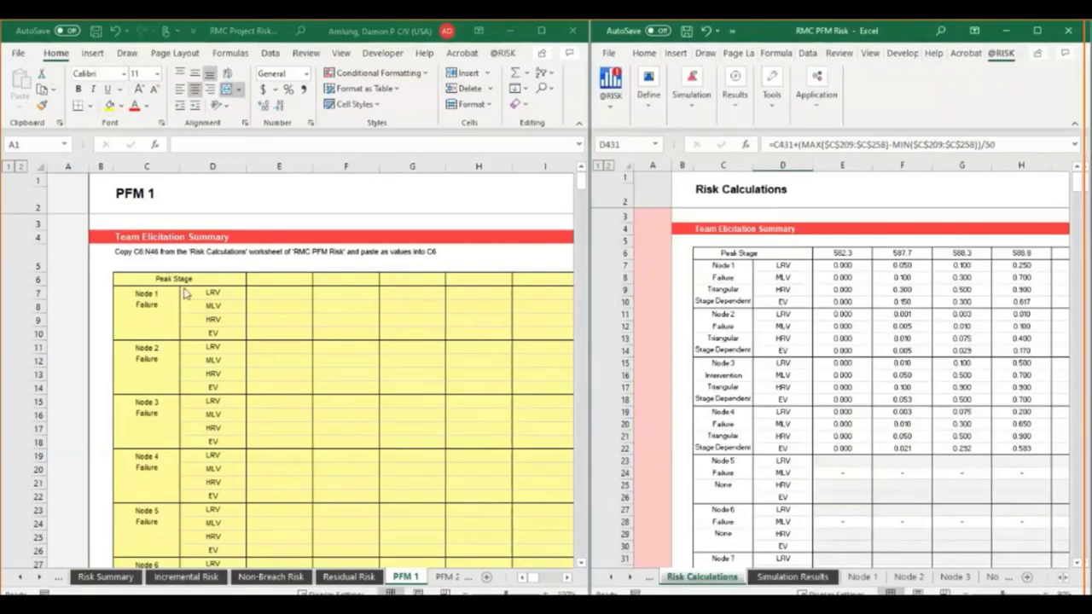
Copy the Team Elicitation Summary range C6:N46 from Risk Calculations and paste it as values into C6 of the PFM 1 worksheet.
drag(715, 253, 936, 552)
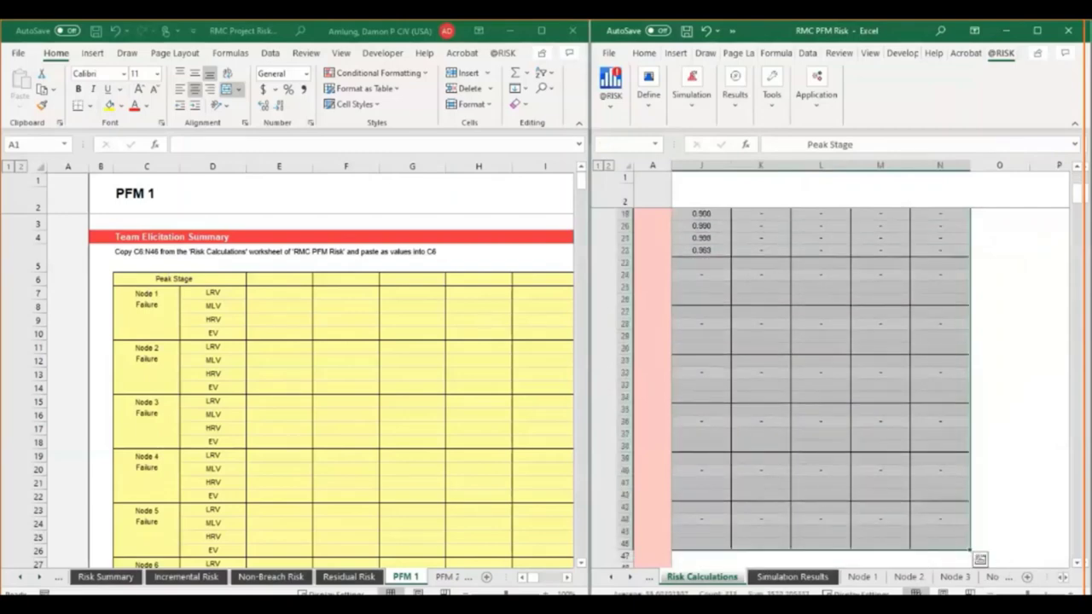
click(1060, 580)
click(1058, 580)
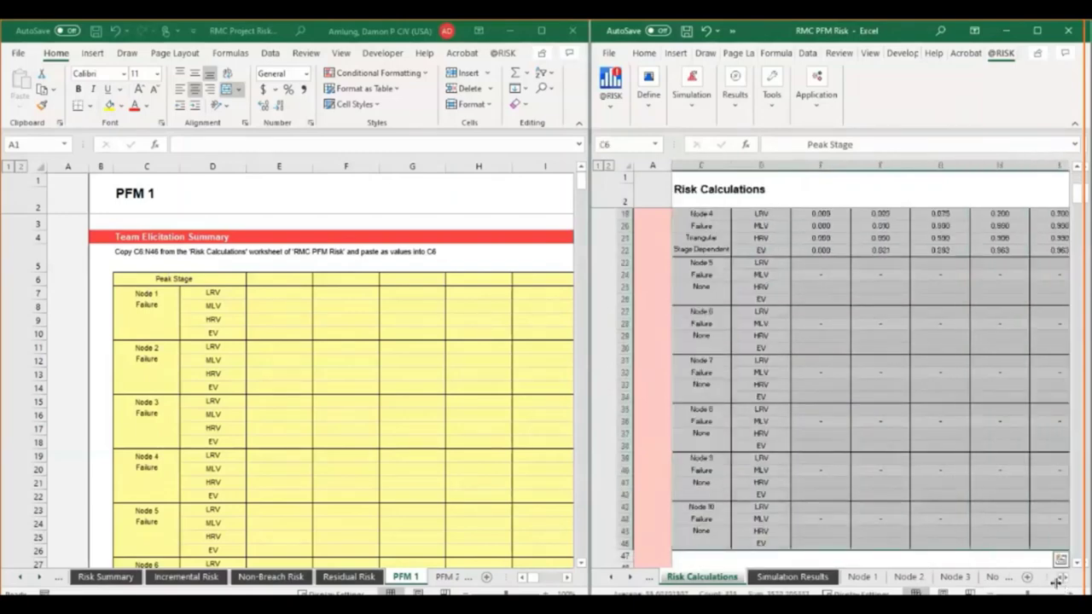
key(ctrl+c)
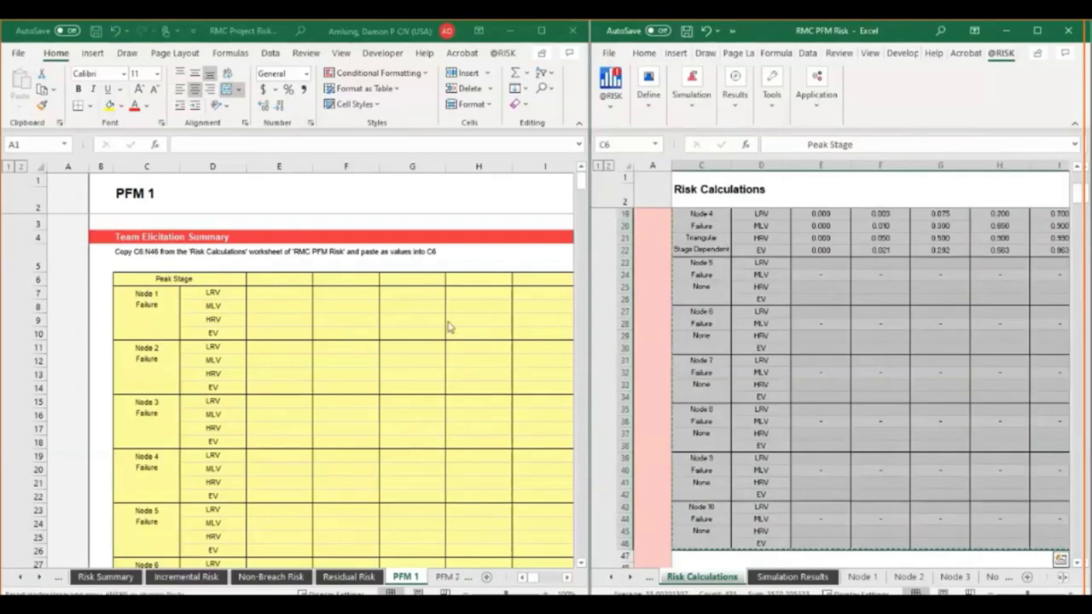
click(156, 276)
click(20, 100)
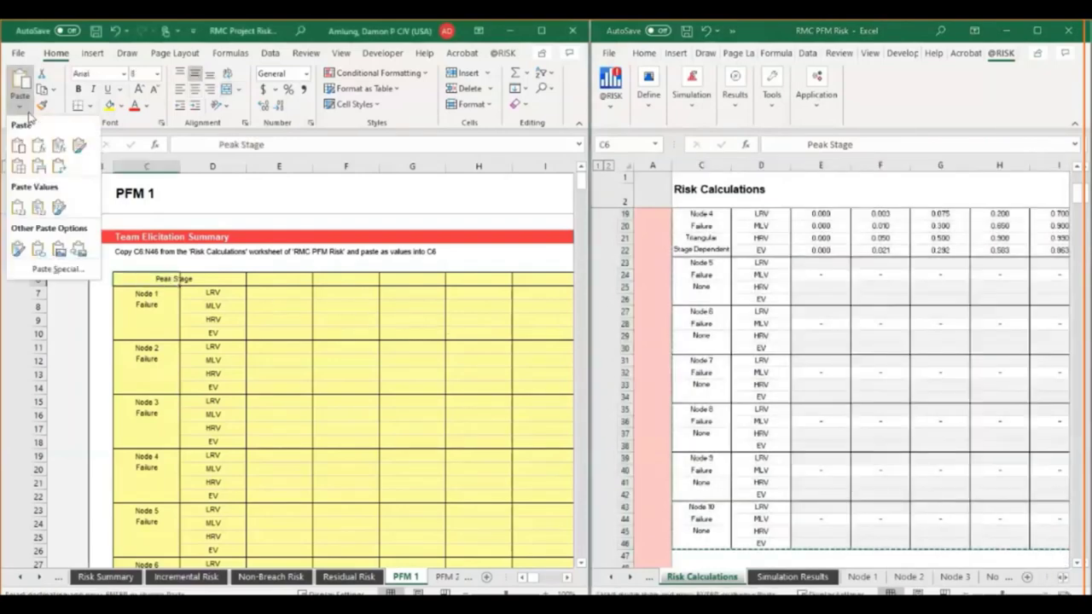
click(17, 208)
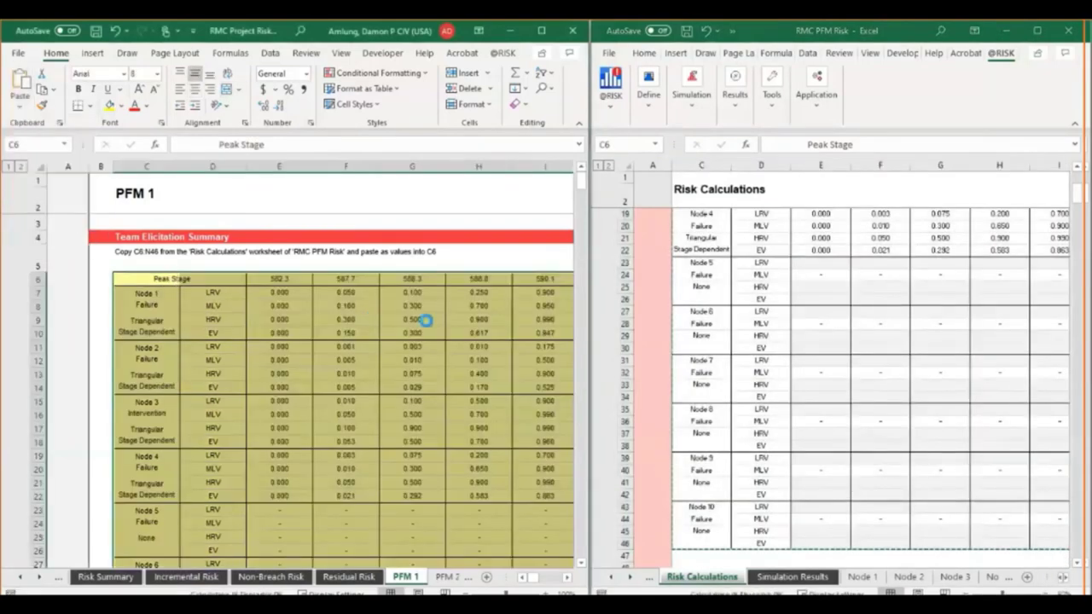
Set the SRP interpolation method in E51 of PFM 1 to Semi-Logarithmic, matching the Risk Calculations sheet.
click(425, 320)
scroll(421, 315, down, 10)
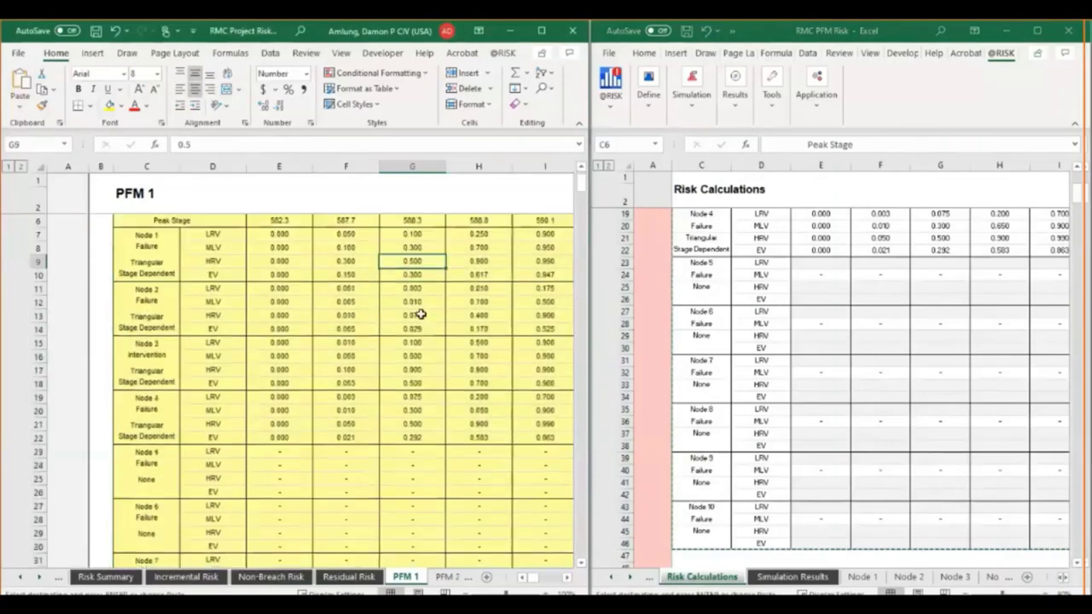
scroll(419, 313, down, 5)
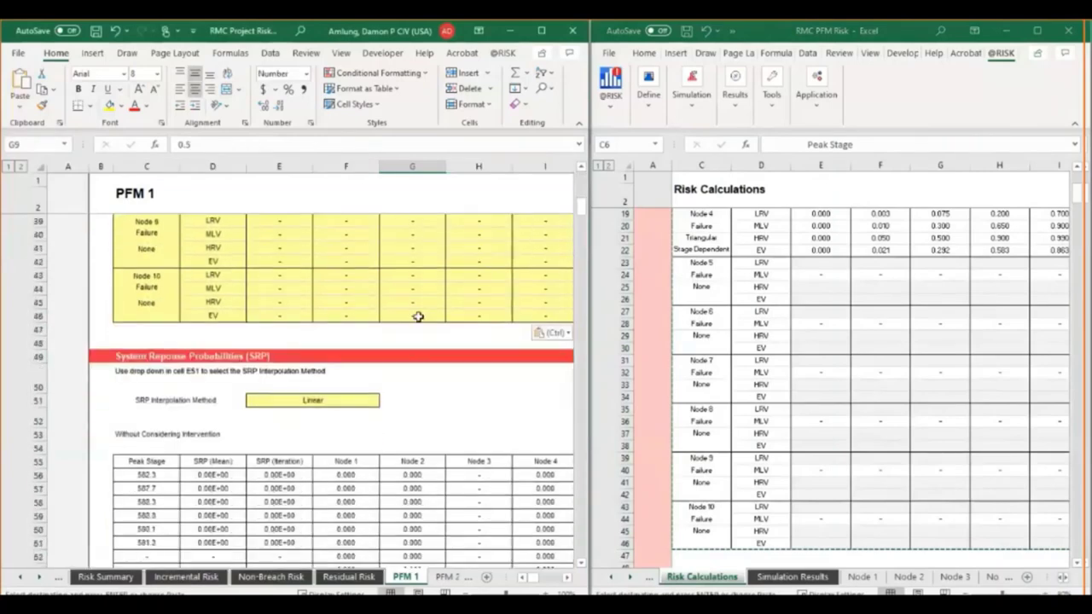
scroll(416, 316, up, 5)
scroll(416, 316, up, 10)
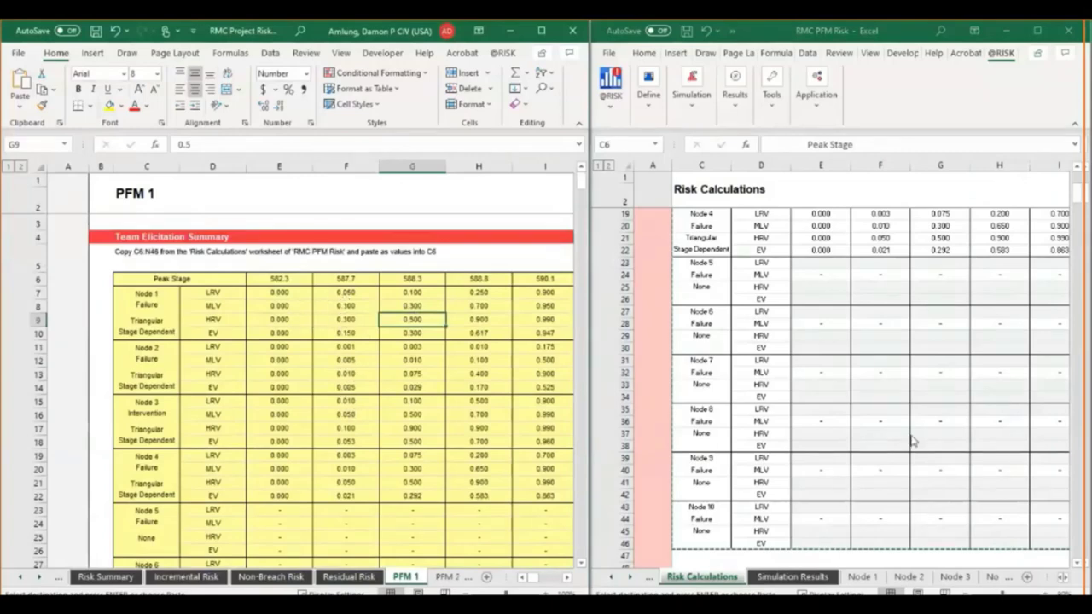
scroll(930, 431, down, 3)
scroll(930, 431, down, 10)
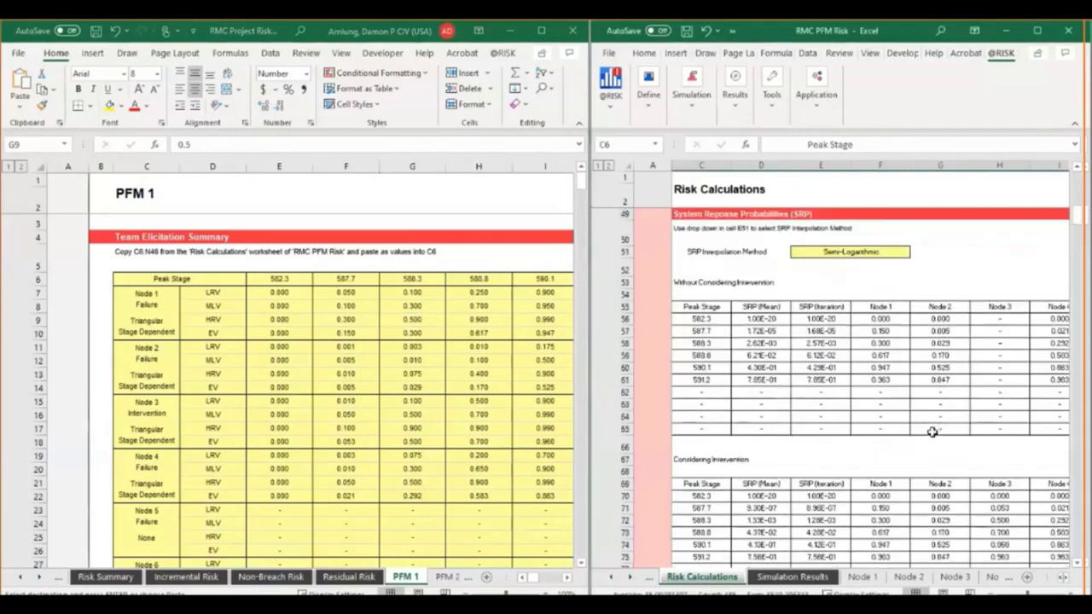
scroll(391, 342, down, 11)
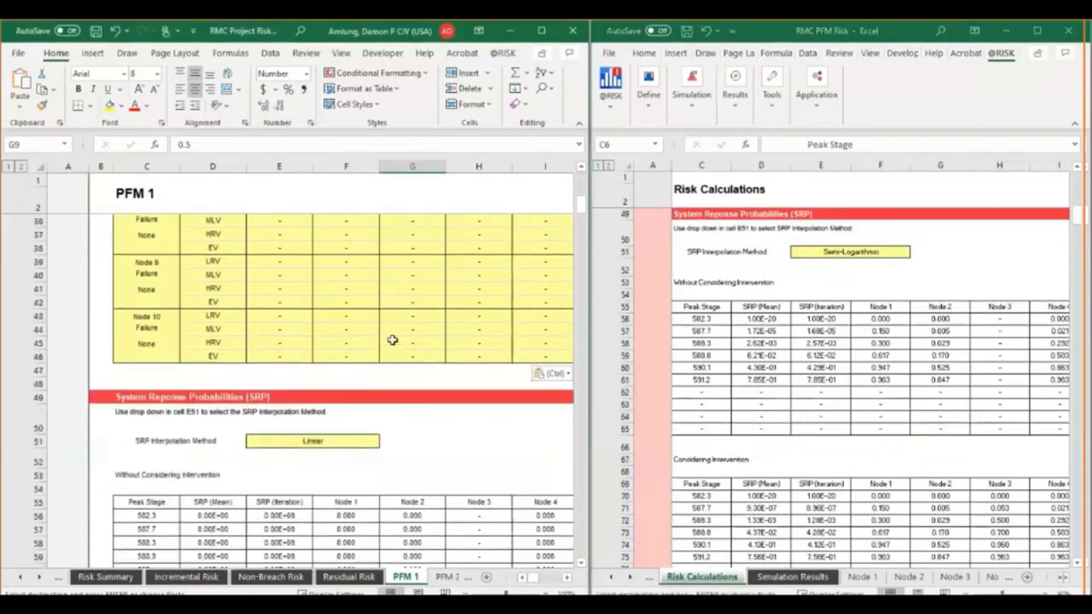
click(352, 445)
click(384, 445)
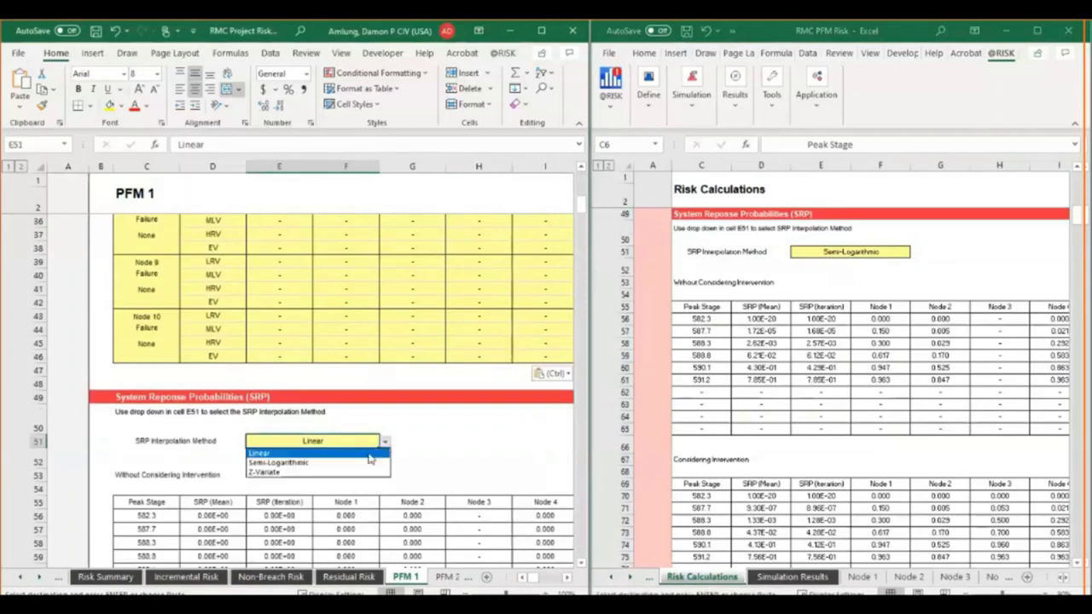
click(362, 465)
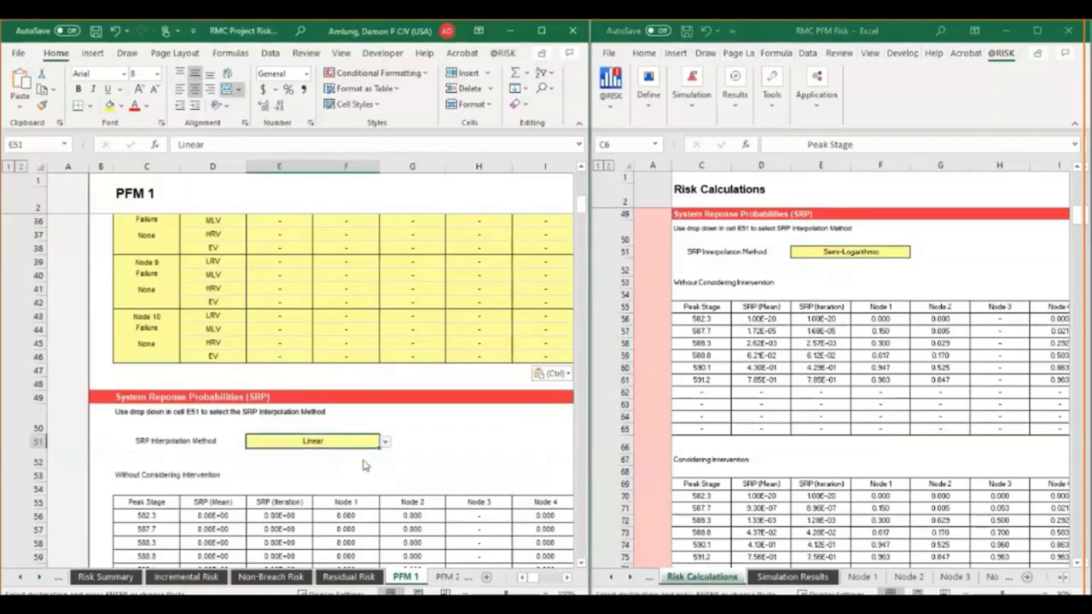
click(465, 442)
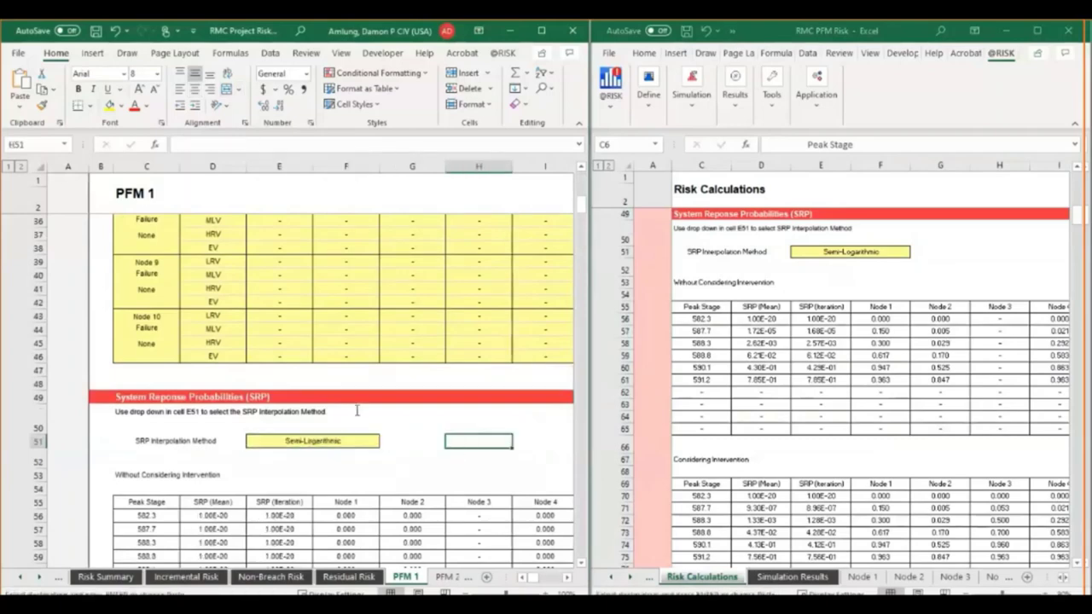
Copy the Considering Intervention range F70:O79 from Risk Calculations and paste it as formulas into F70 of PFM 1.
scroll(346, 418, down, 5)
scroll(346, 418, down, 3)
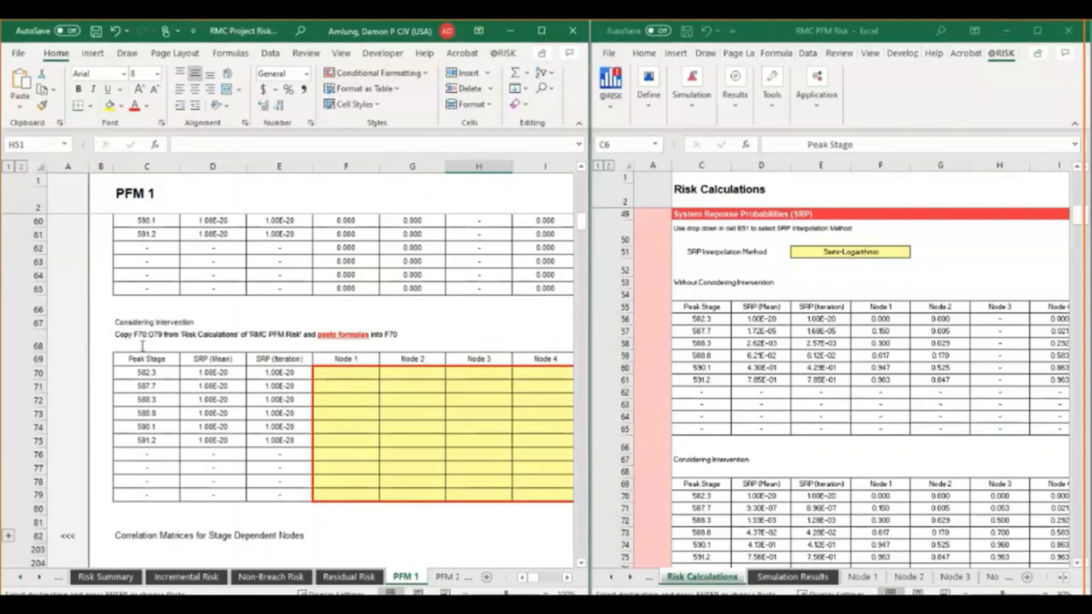
click(827, 487)
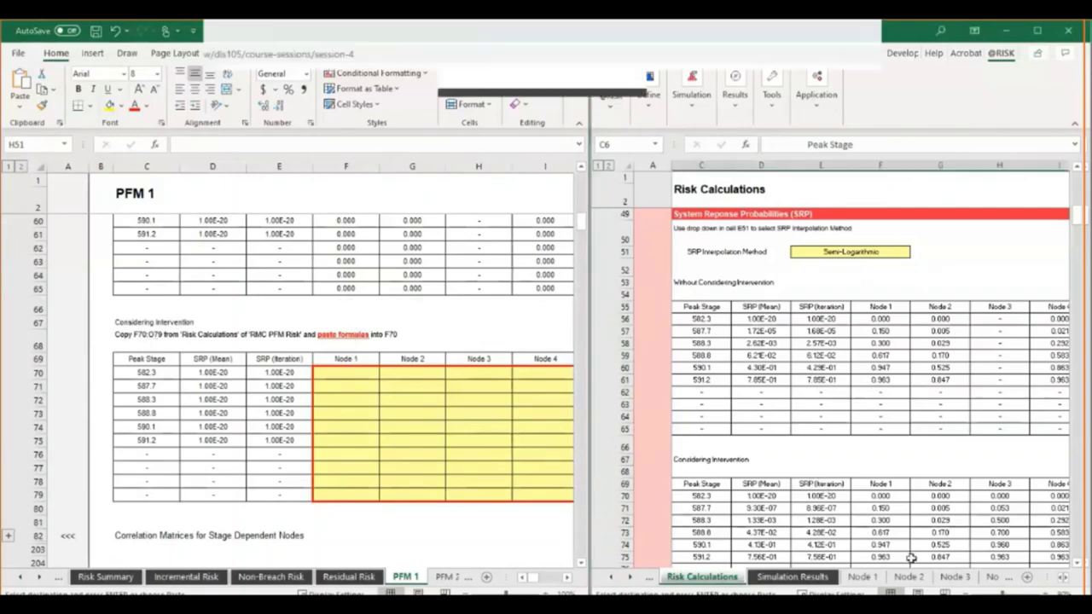
ctrl+scroll(826, 487, down, 2)
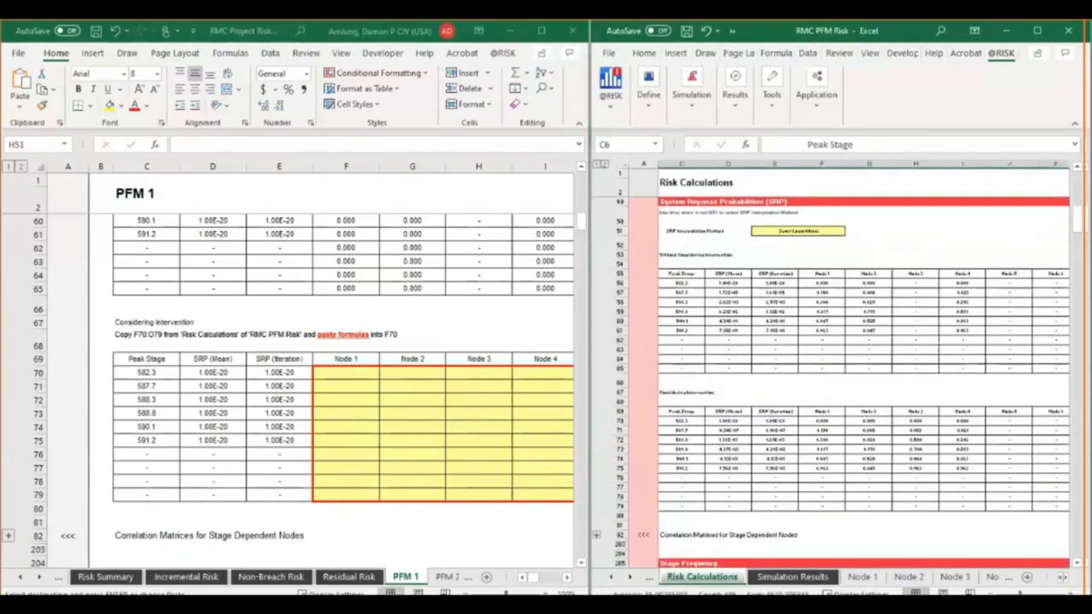
click(1069, 592)
click(1068, 592)
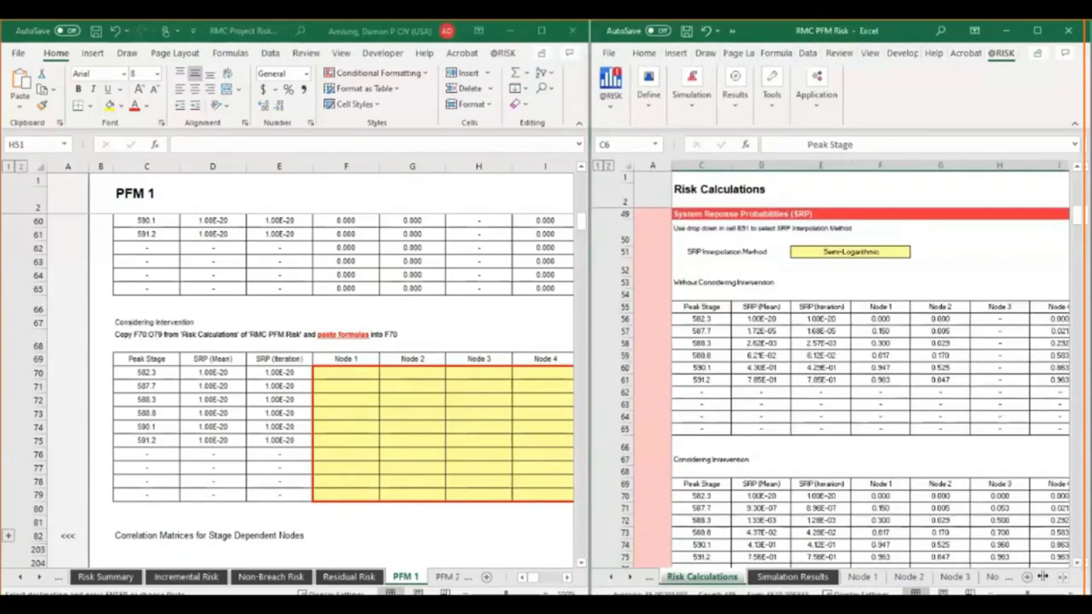
scroll(1061, 584, left, 1)
click(734, 494)
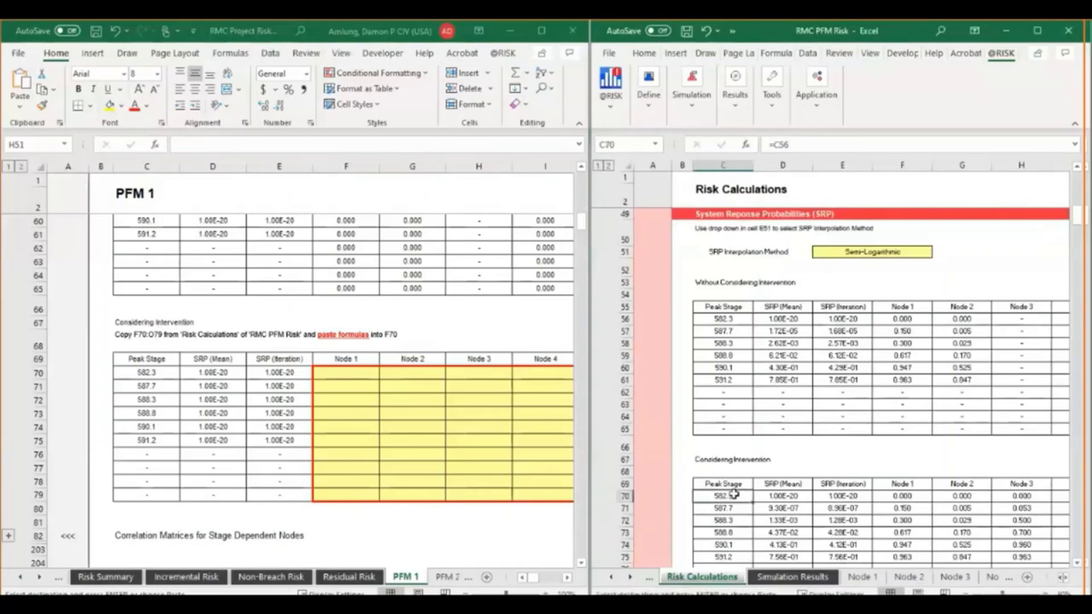
drag(884, 503, 934, 536)
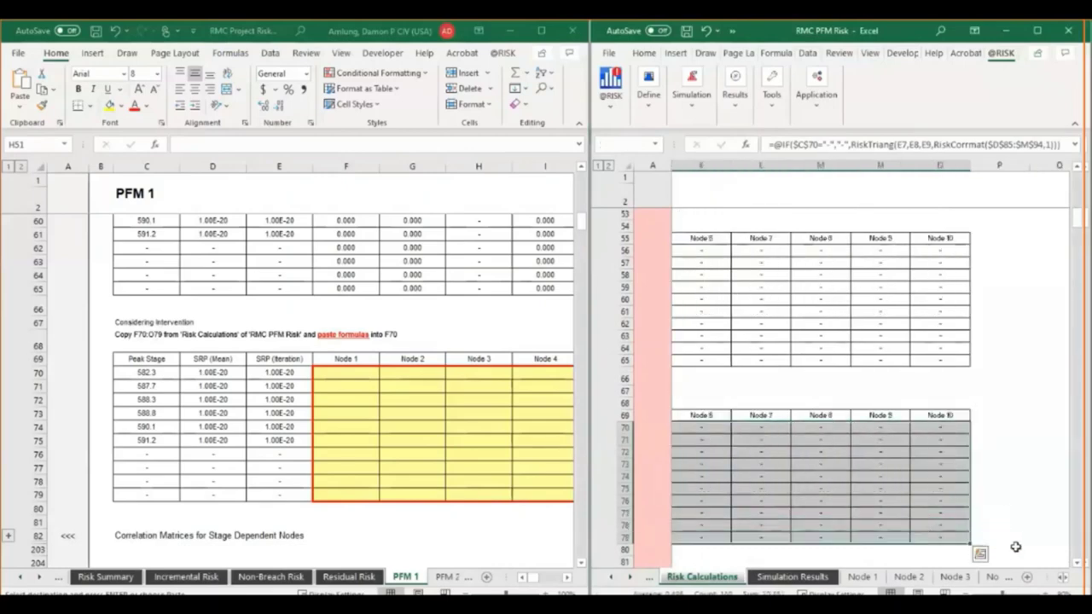
key(ctrl+c)
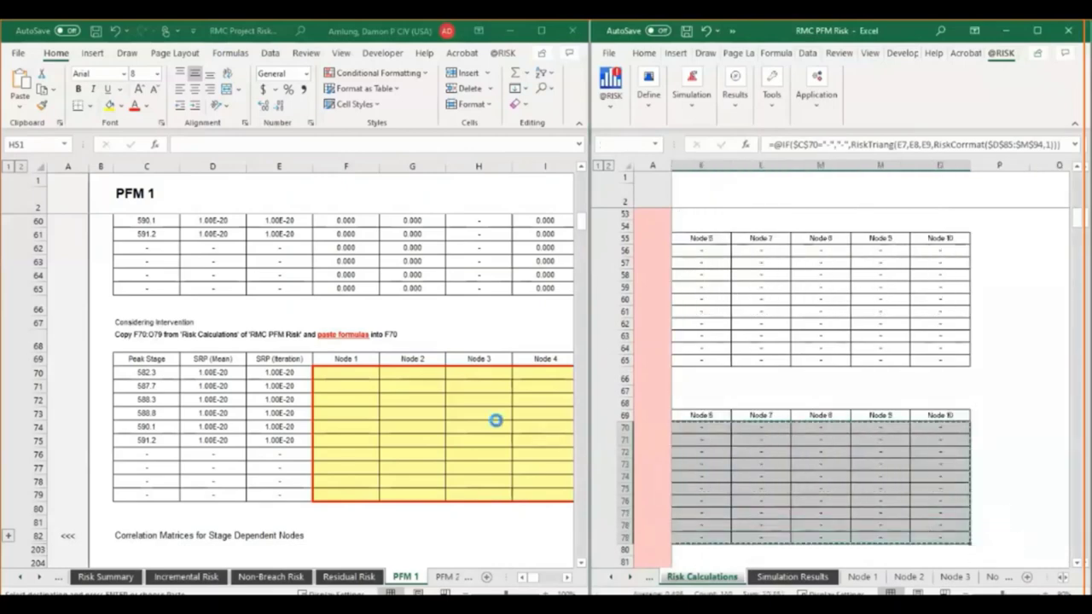
click(368, 373)
click(20, 100)
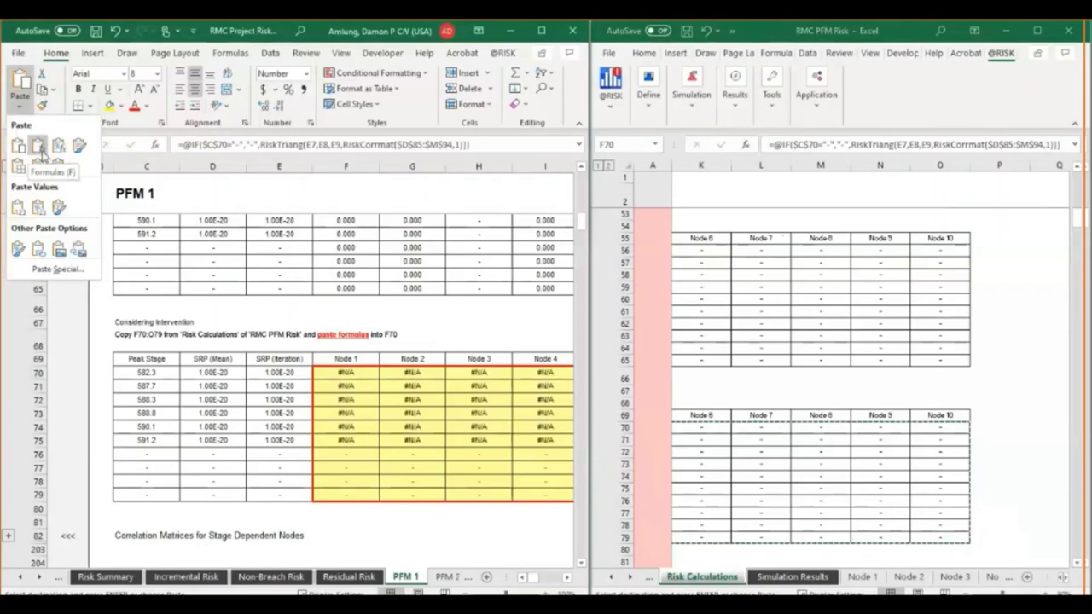
click(40, 149)
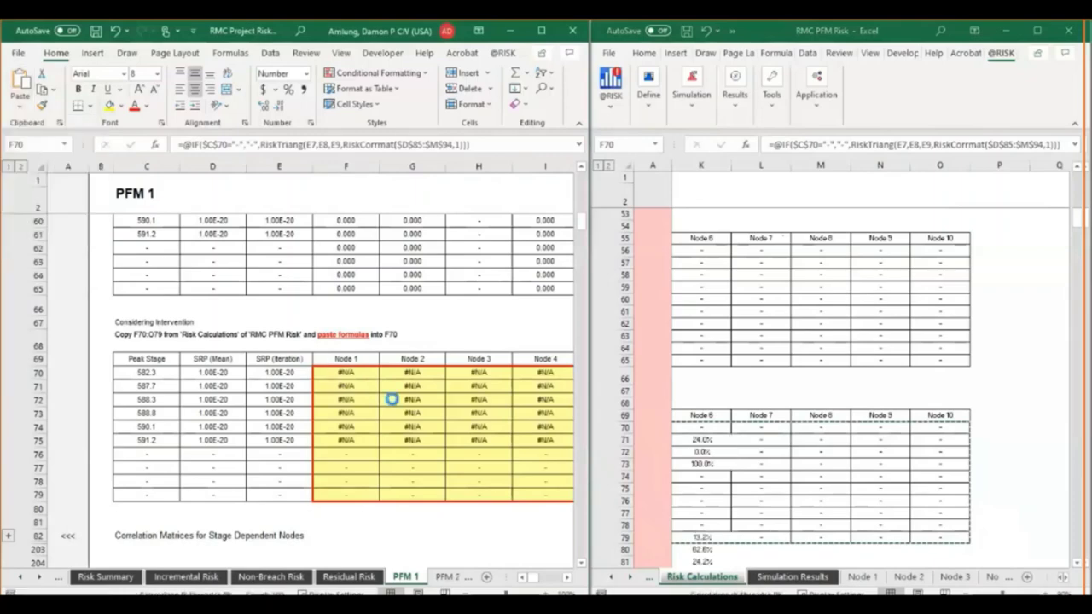
Examine the pasted RiskTriang formulas for Node 1 in F72 and F75 and the SRP tables on PFM 1.
click(372, 399)
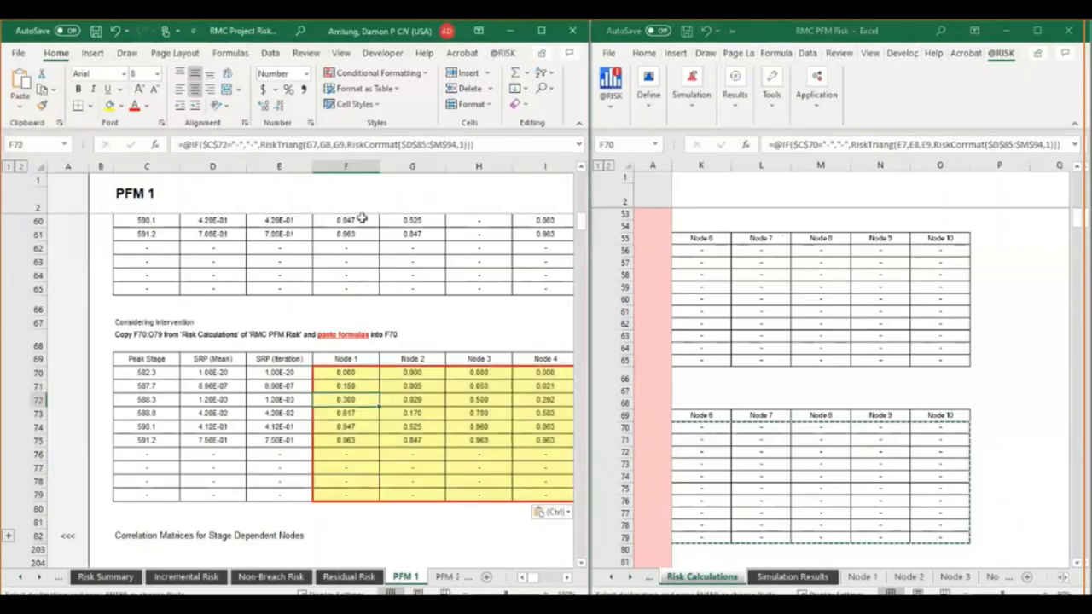
drag(261, 143, 300, 145)
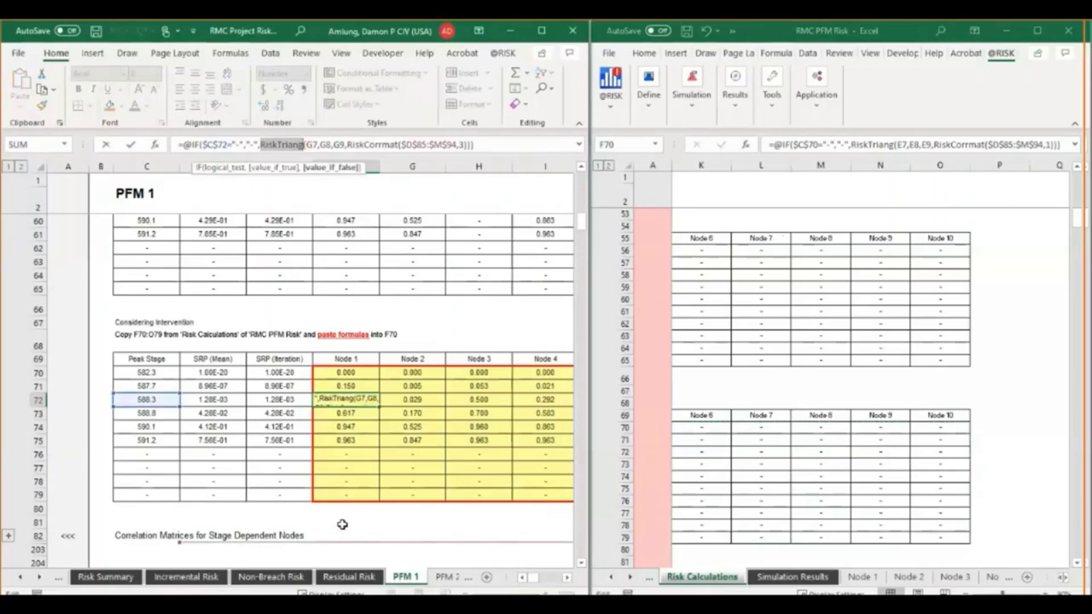
key(Return)
click(369, 442)
scroll(406, 446, up, 5)
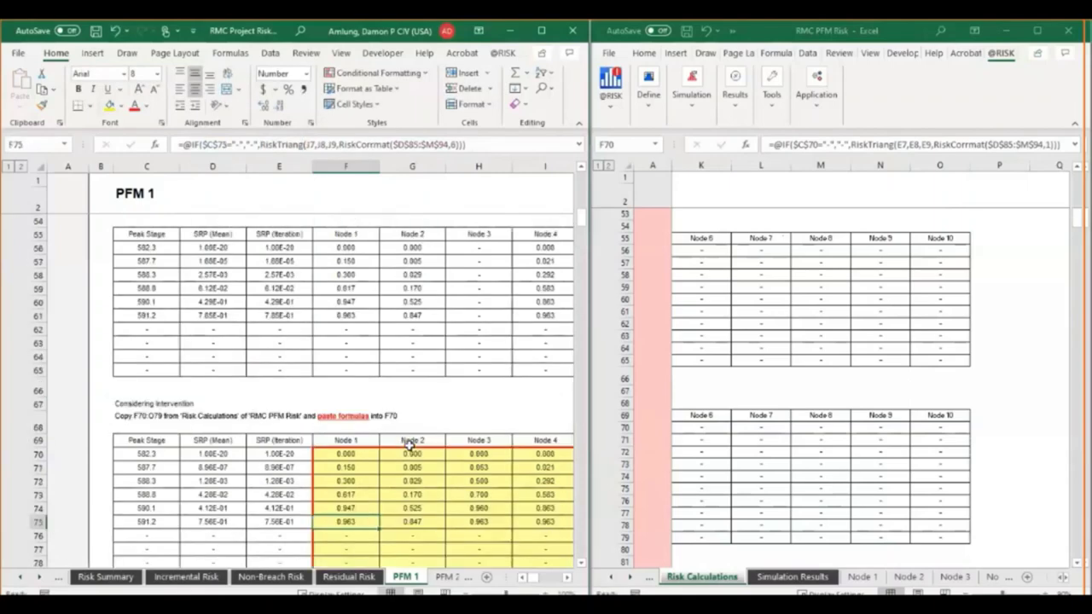
Copy the Stage Frequency range C209:H258 from Risk Calculations and paste it as values into C209 of PFM 1.
scroll(409, 449, down, 10)
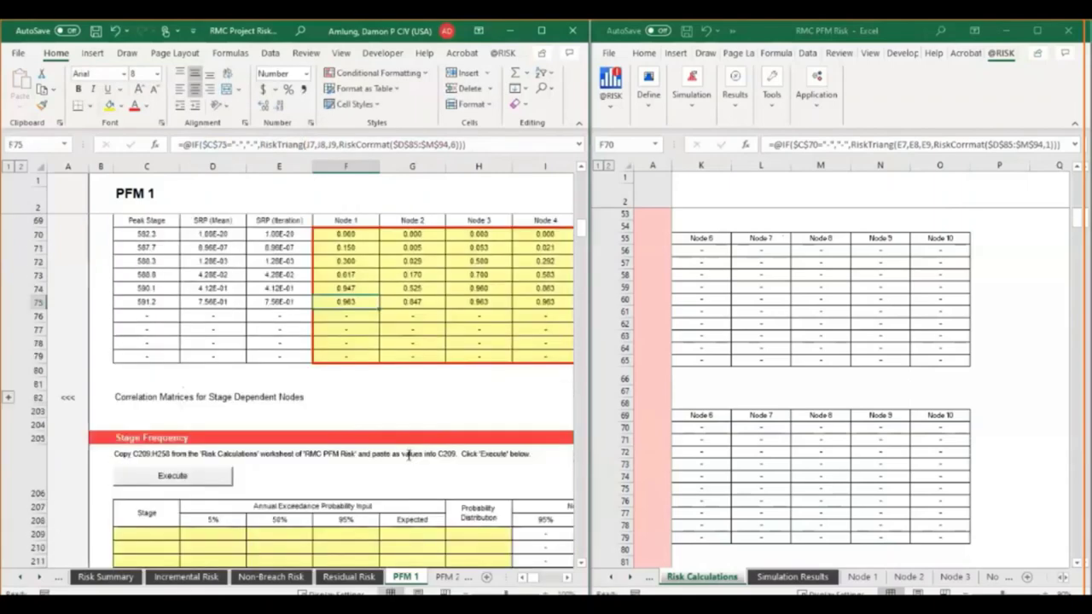
scroll(408, 454, down, 1)
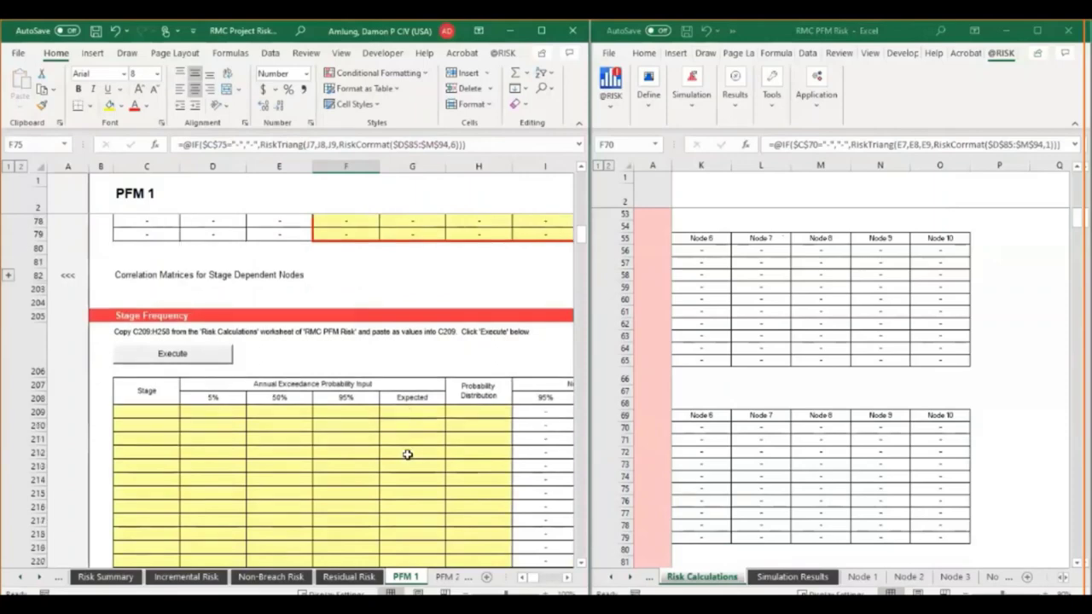
scroll(408, 455, down, 1)
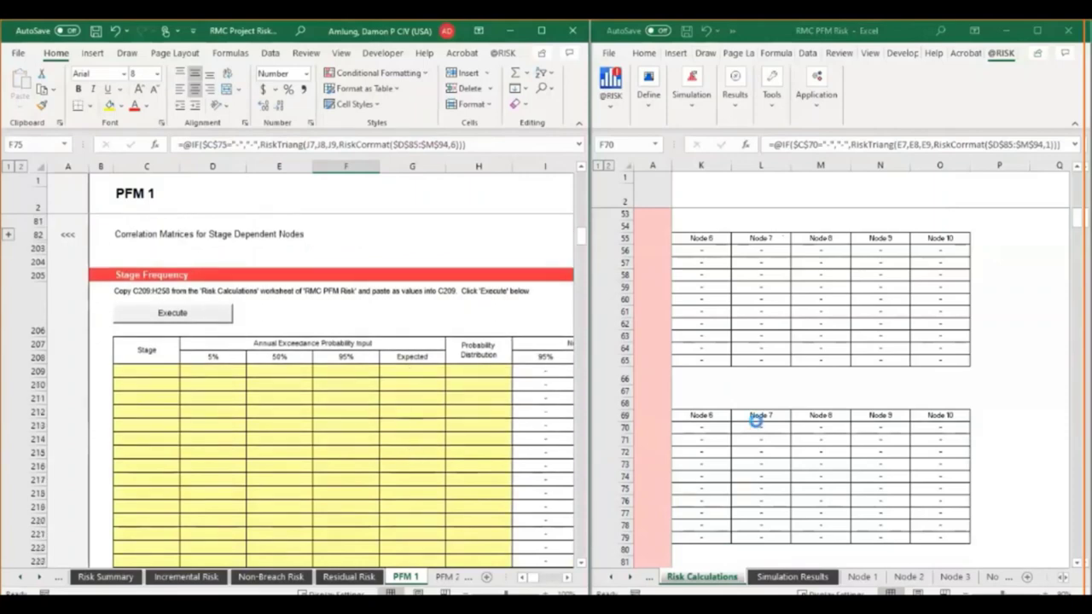
drag(701, 428, 964, 538)
click(1035, 514)
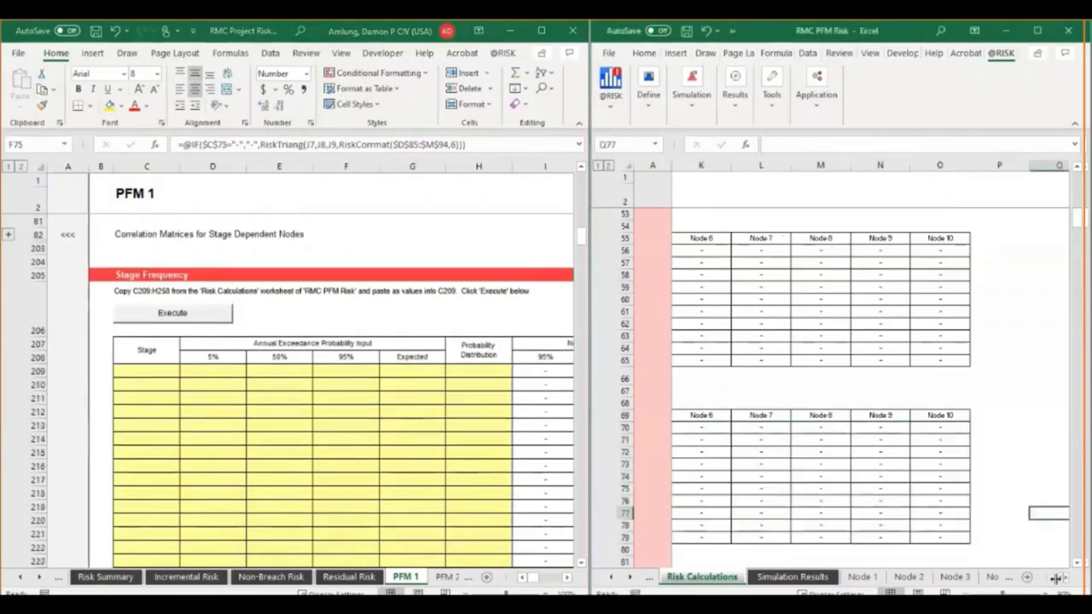
click(1061, 578)
click(1062, 579)
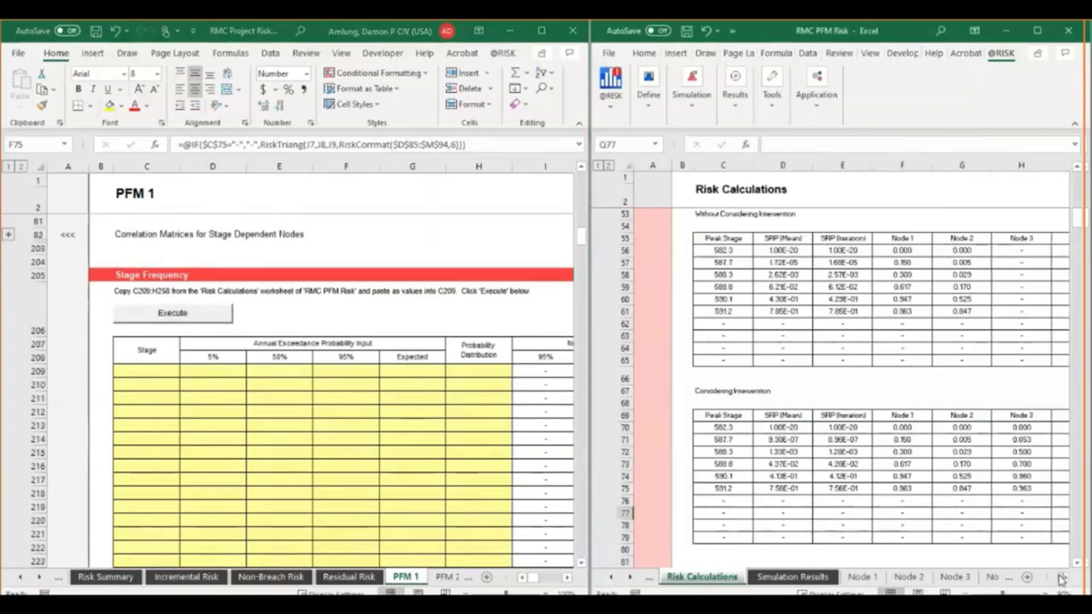
scroll(765, 322, down, 10)
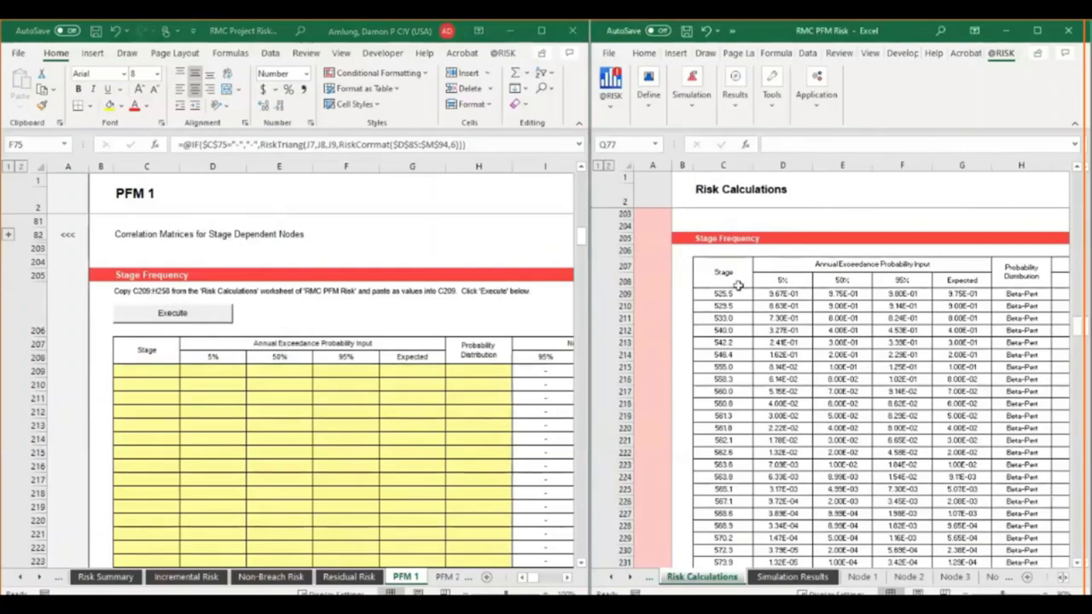
drag(726, 294, 1027, 543)
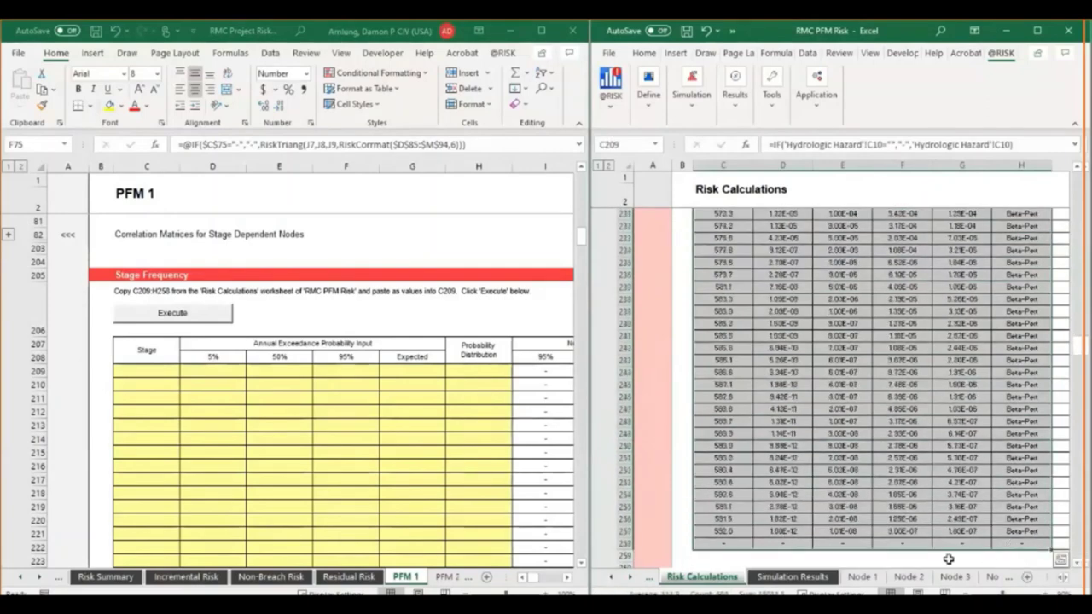
key(ctrl+c)
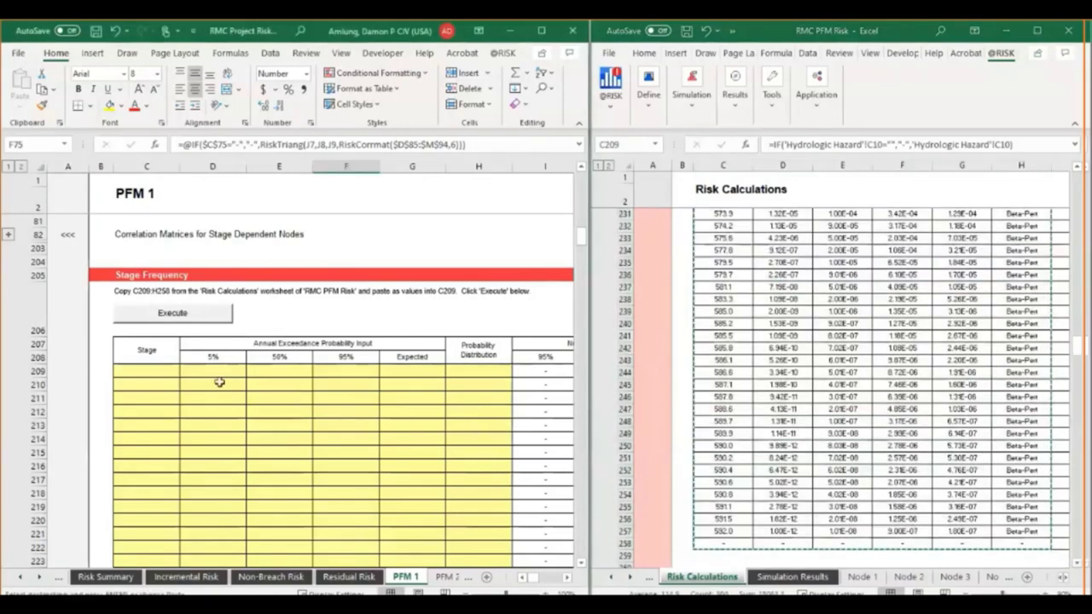
click(162, 370)
click(20, 98)
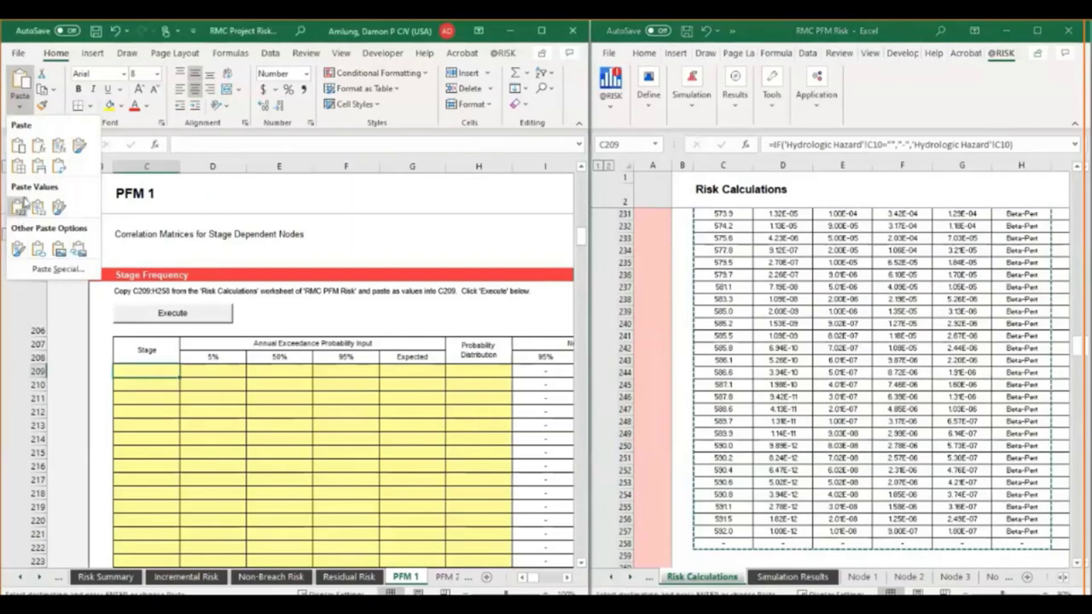
click(18, 208)
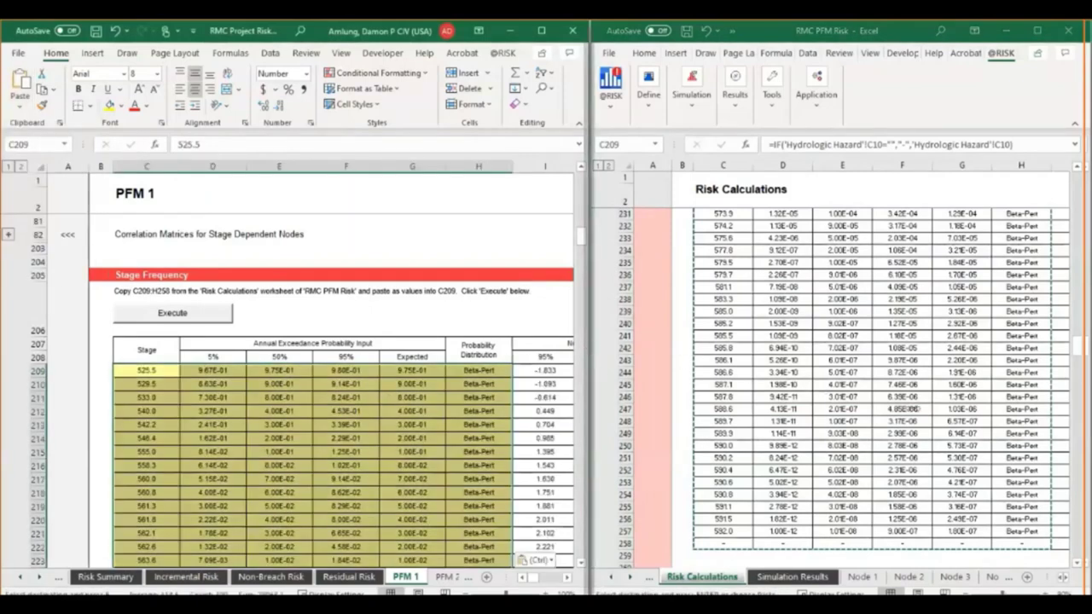
drag(589, 342, 989, 341)
click(811, 370)
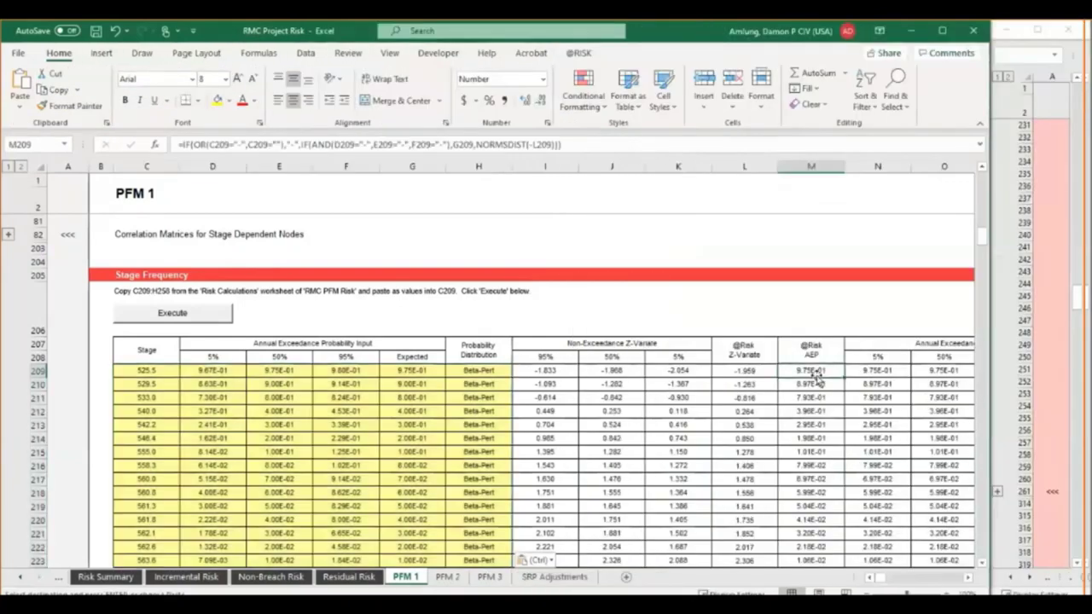
click(419, 145)
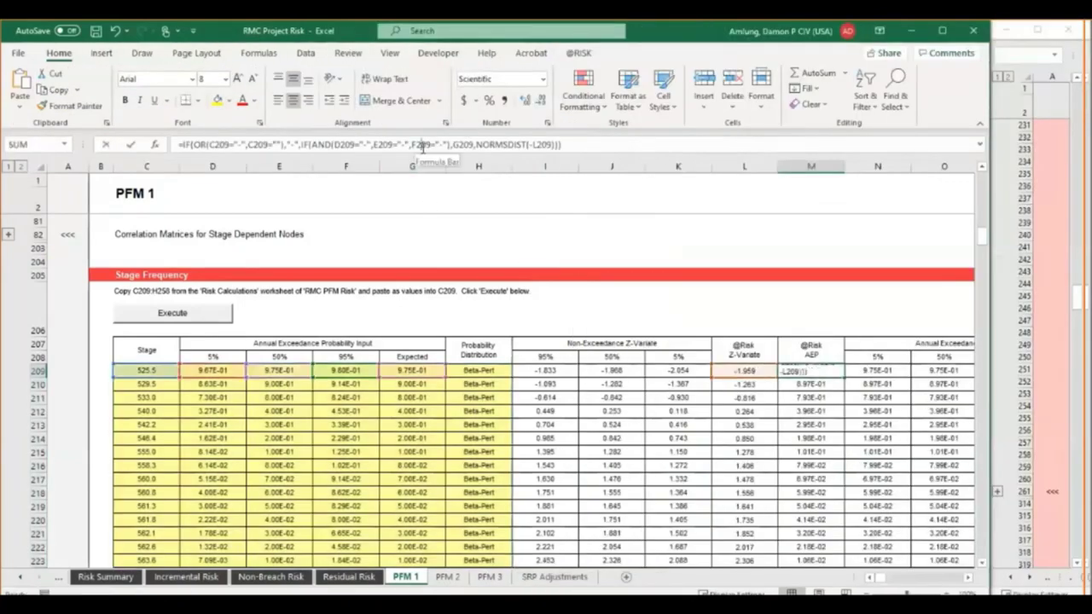
key(Escape)
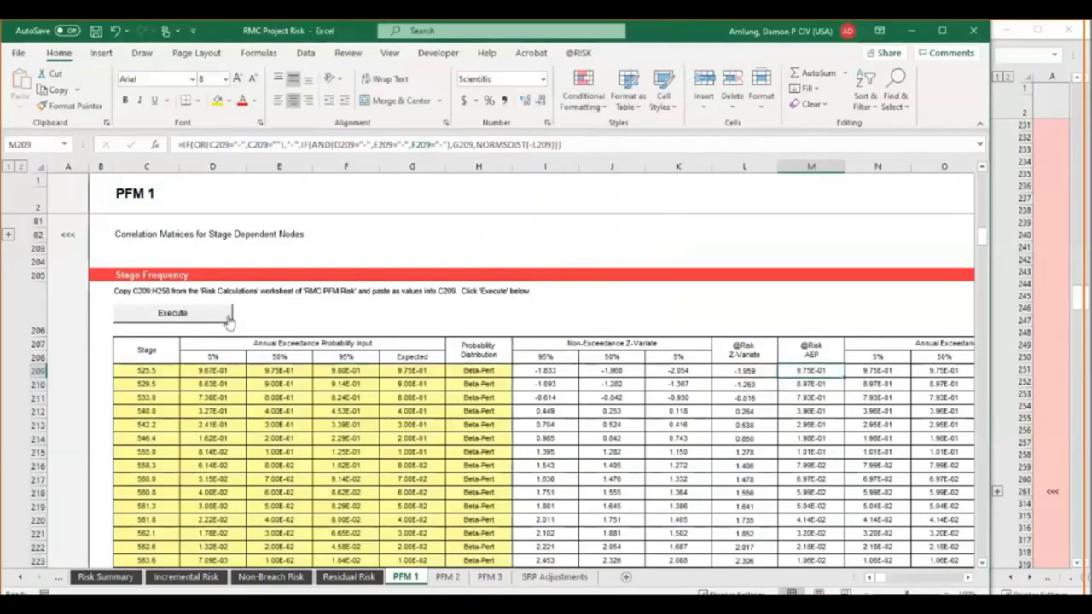
Execute the Stage Frequency update on PFM 1 and check the Annual Exceedance Probability Output columns.
click(172, 315)
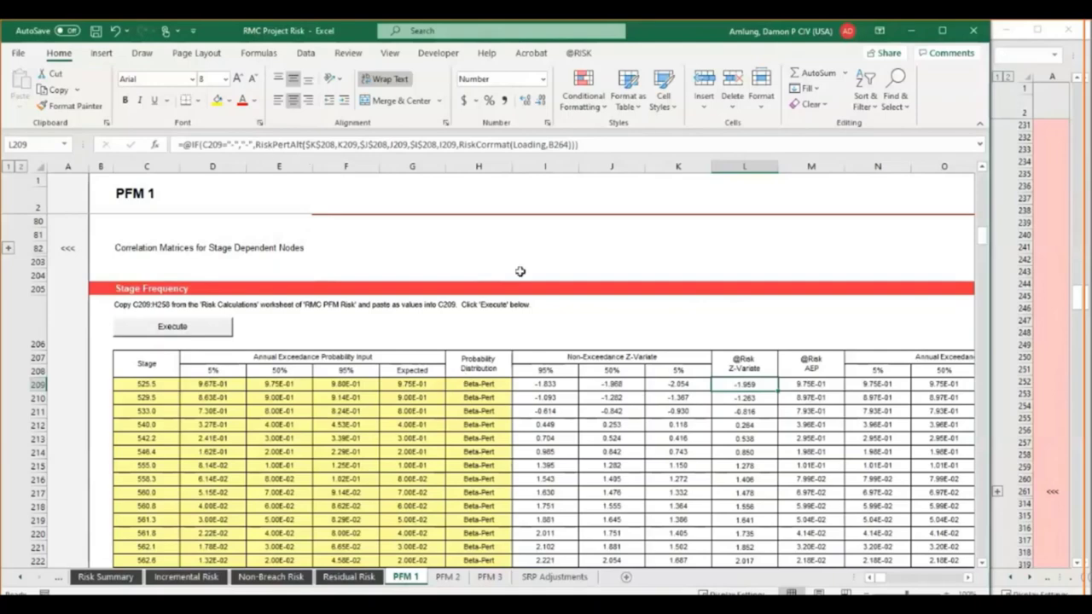
click(969, 578)
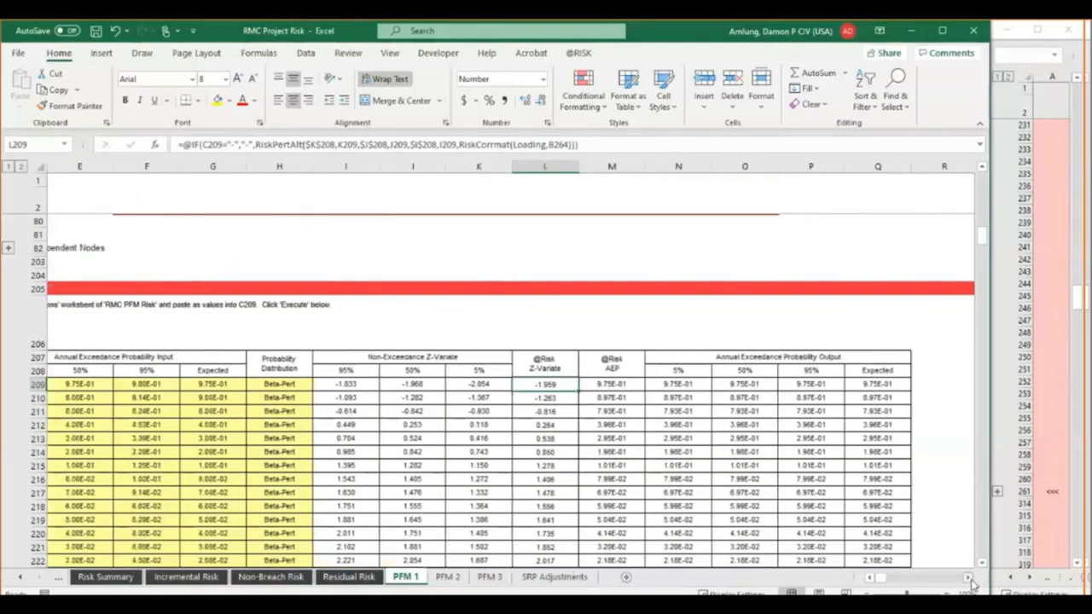
Narrow the RMC Project Risk window and show the Consequences sections of PFM 1 and Risk Calculations side by side.
drag(884, 583, 871, 580)
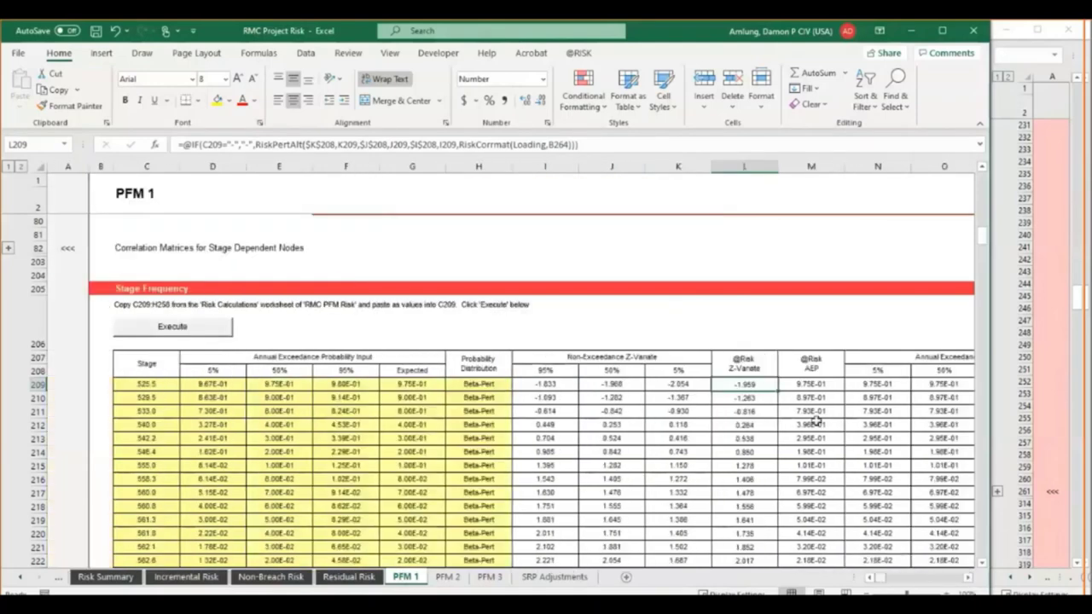
scroll(791, 391, down, 10)
scroll(791, 391, down, 8)
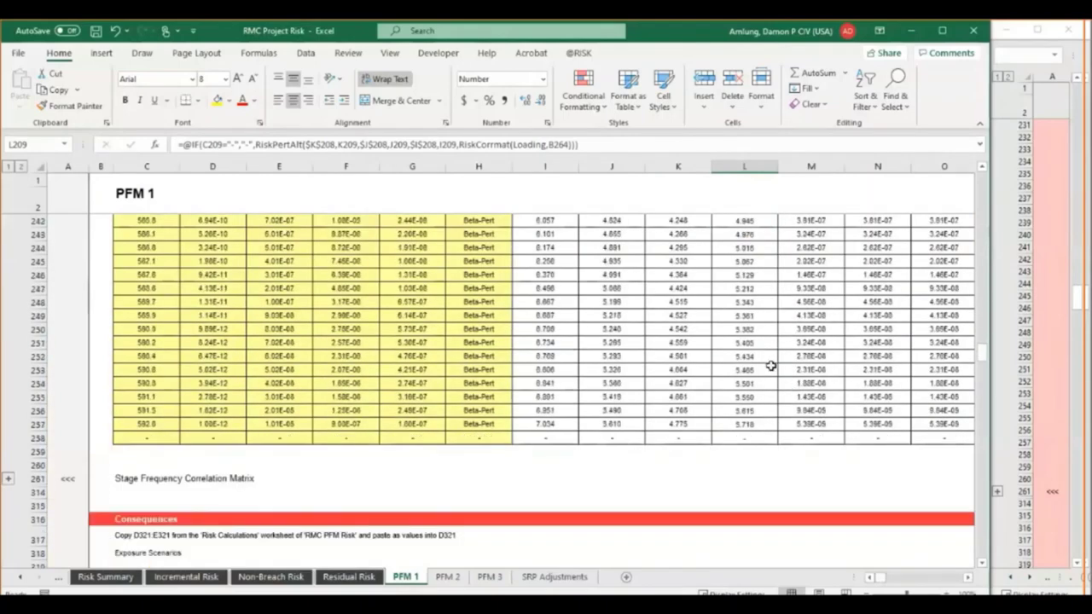
scroll(763, 325, down, 7)
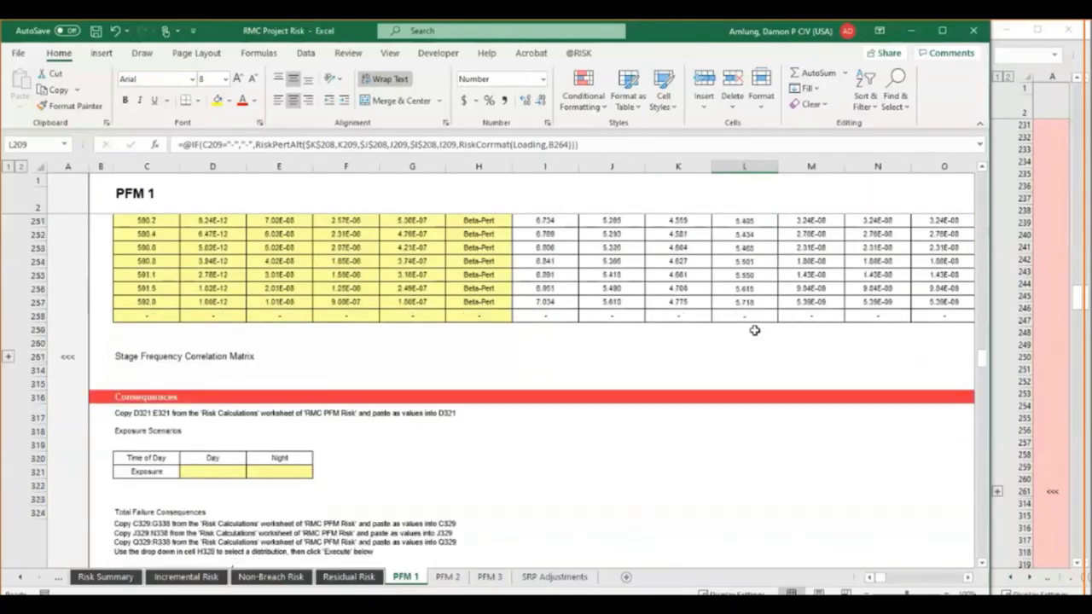
scroll(756, 332, down, 2)
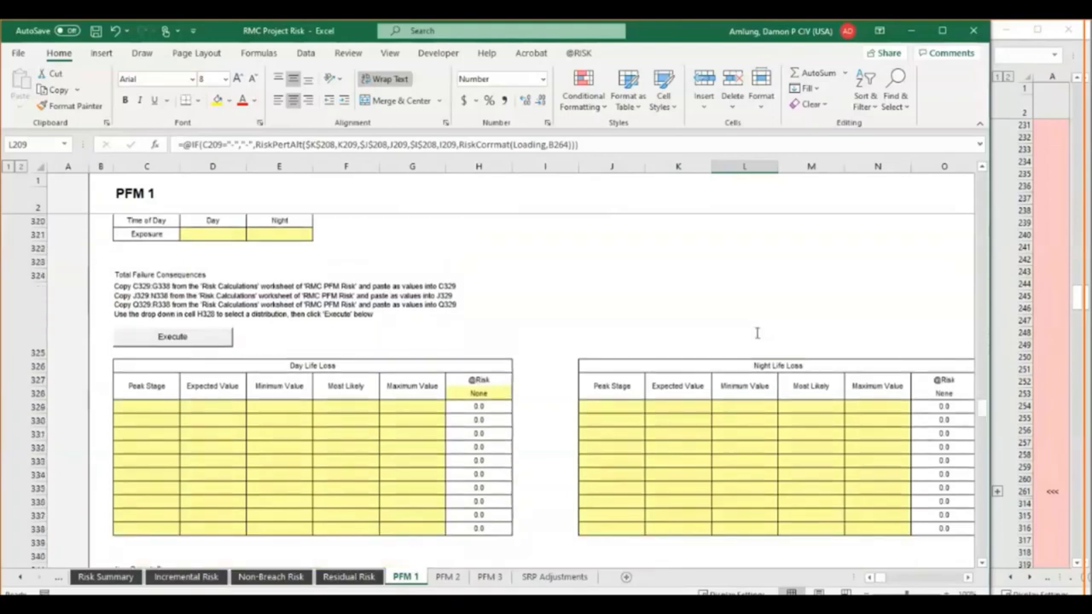
scroll(756, 333, up, 1)
drag(990, 310, 744, 316)
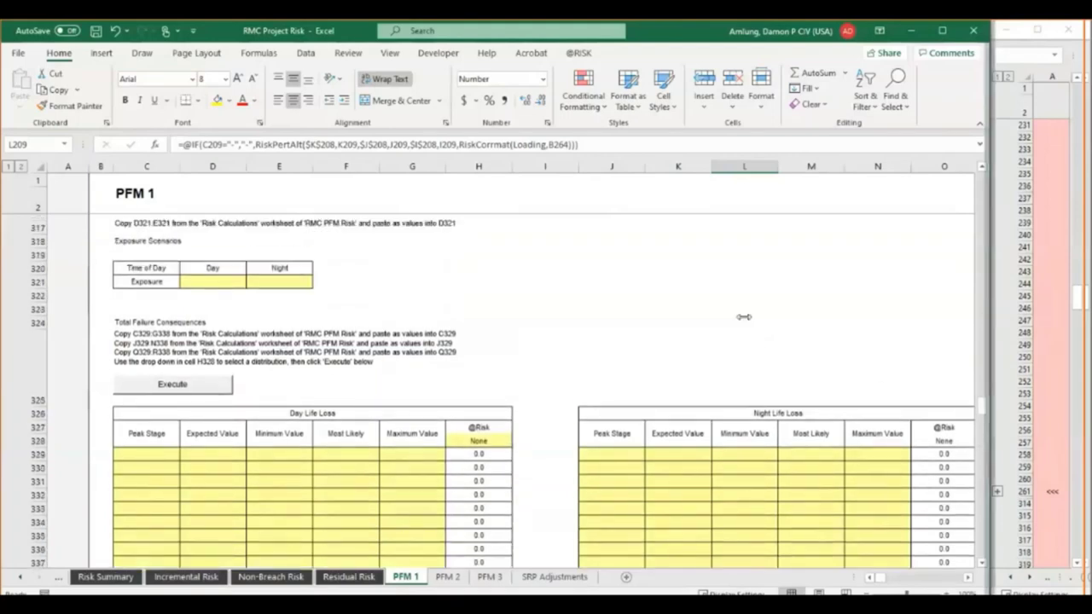
drag(603, 331, 595, 331)
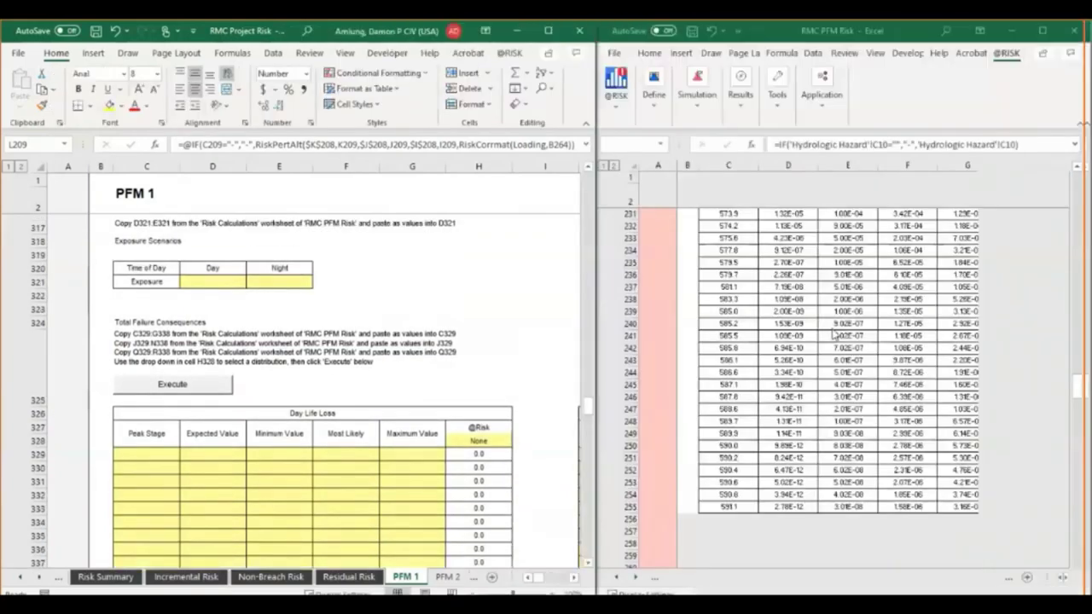
scroll(825, 341, down, 2)
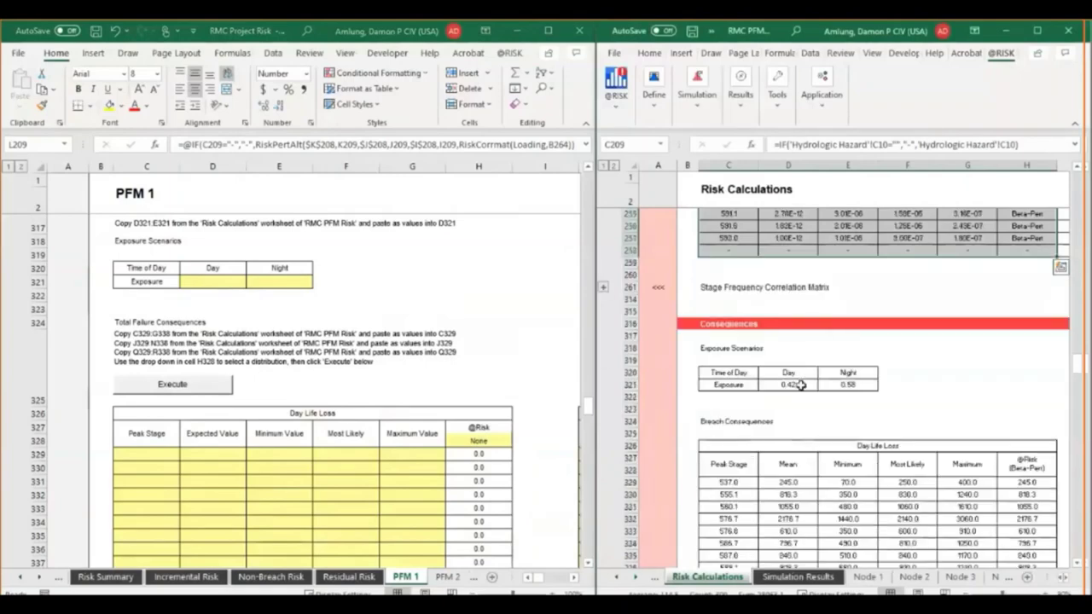
Copy the Day and Night exposure values D321:E321 from Risk Calculations and paste them as values into D321 of PFM 1.
drag(800, 385, 845, 384)
key(ctrl+c)
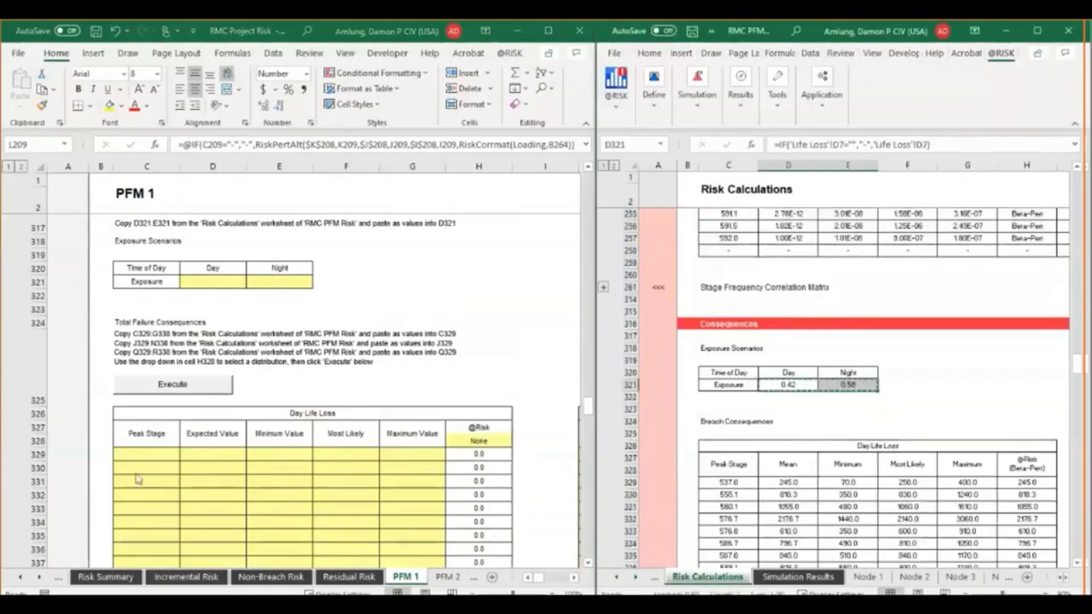
click(203, 270)
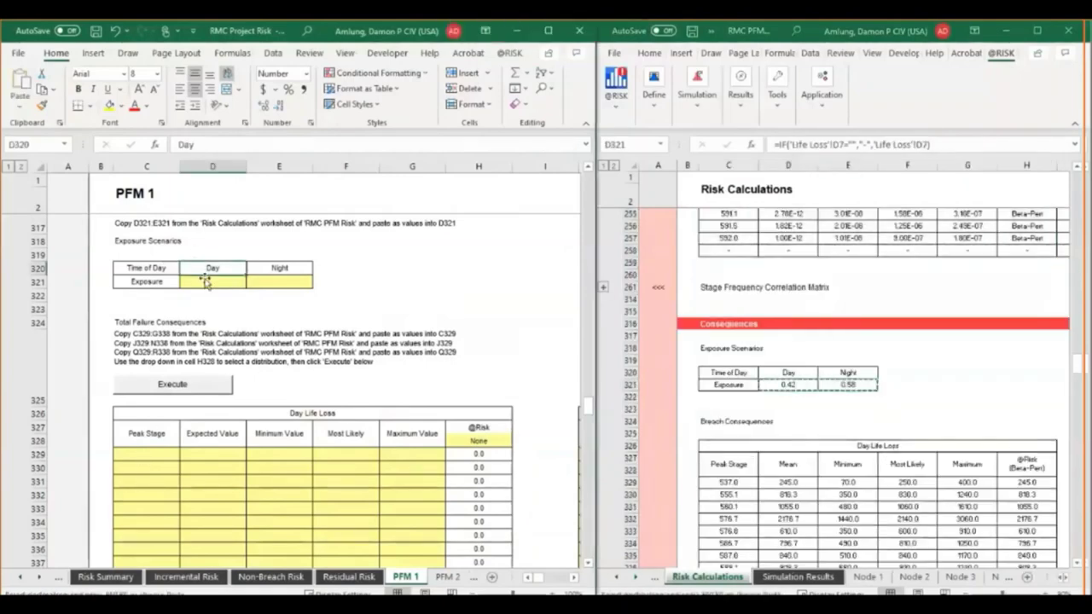
click(204, 280)
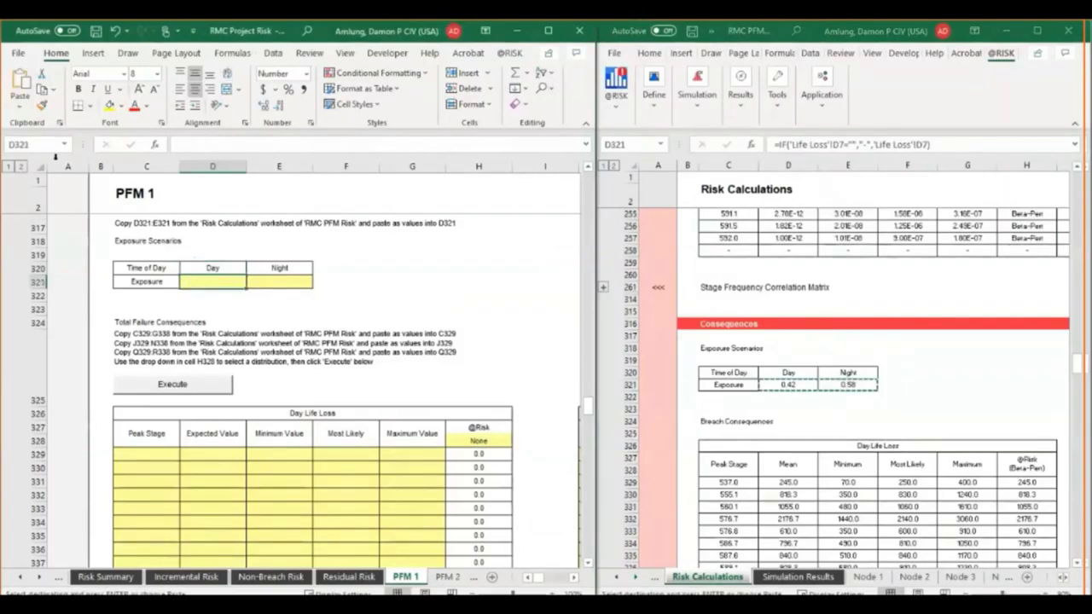
click(20, 97)
click(18, 206)
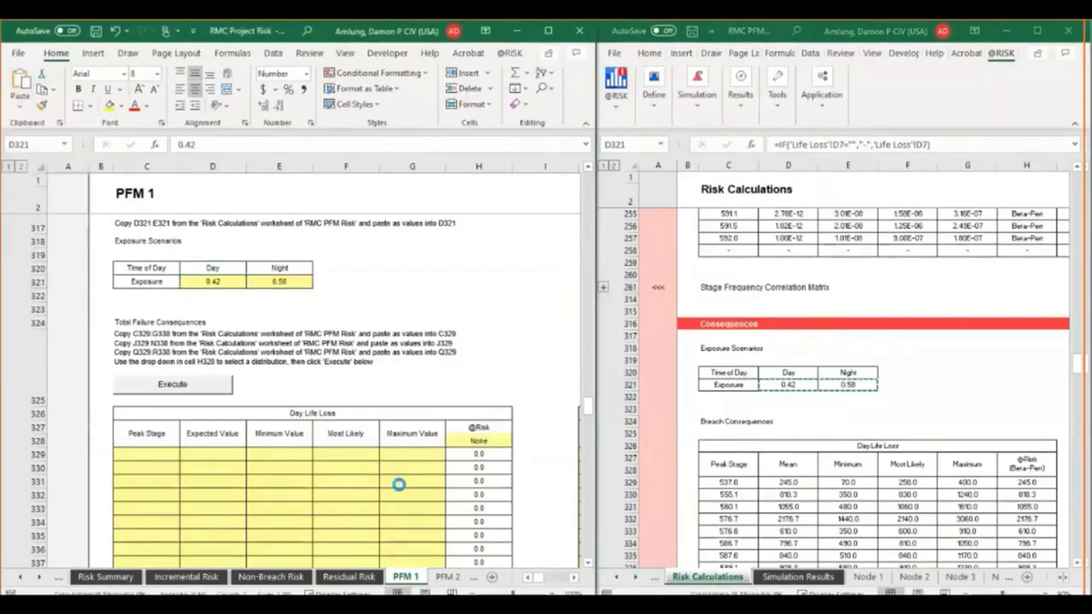
click(403, 478)
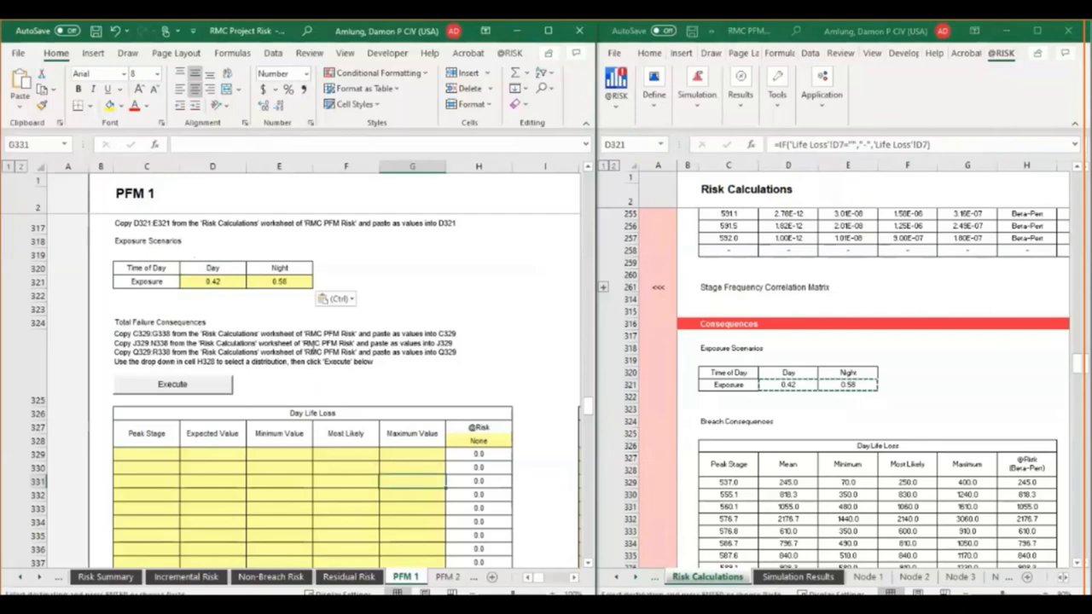
click(497, 441)
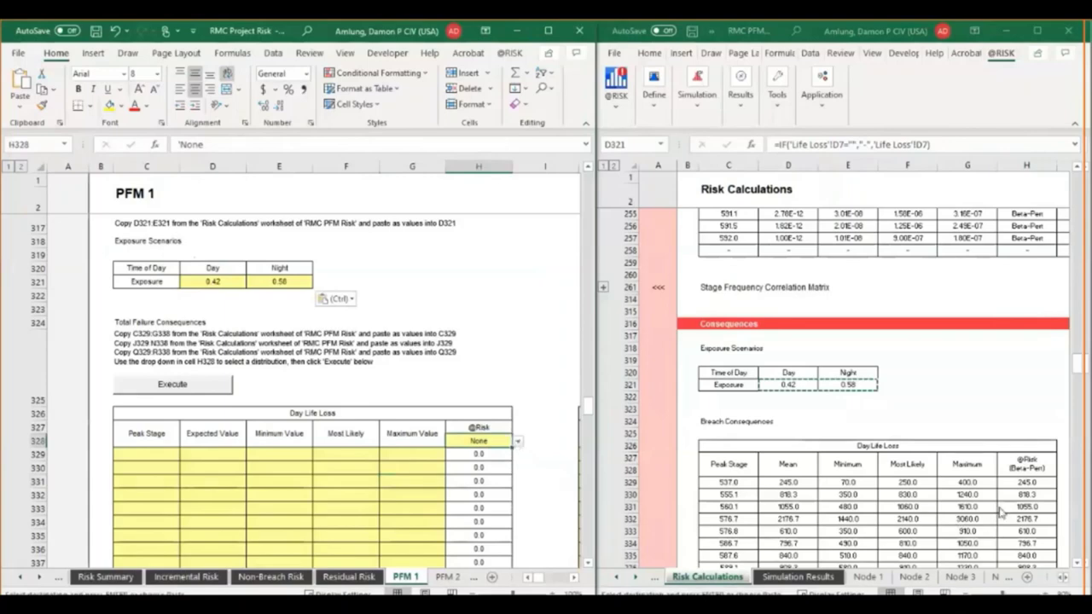
key(alt+Tab)
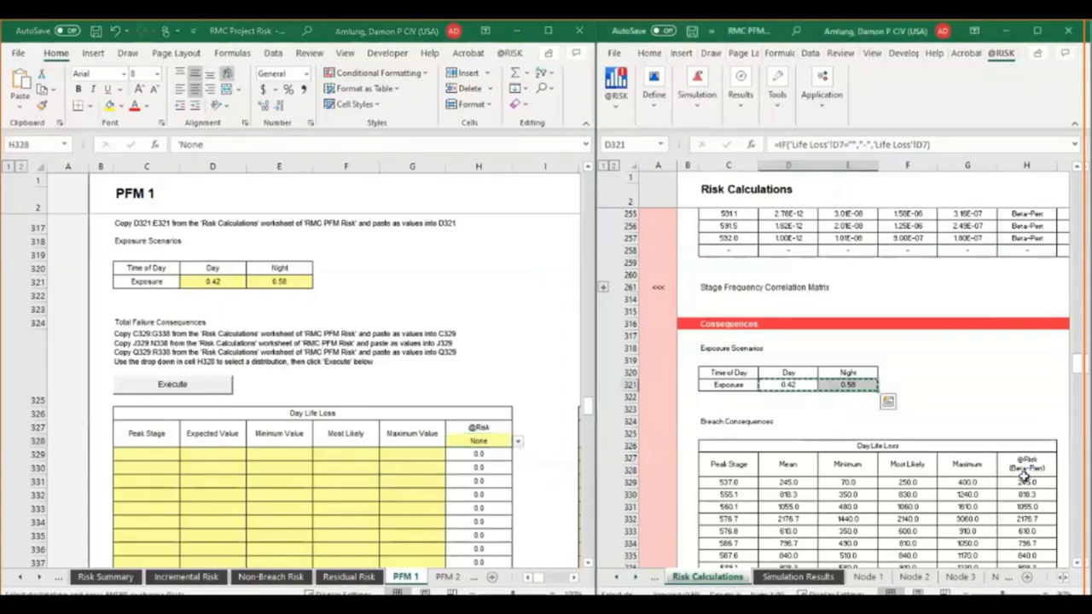
click(519, 441)
click(518, 441)
click(477, 474)
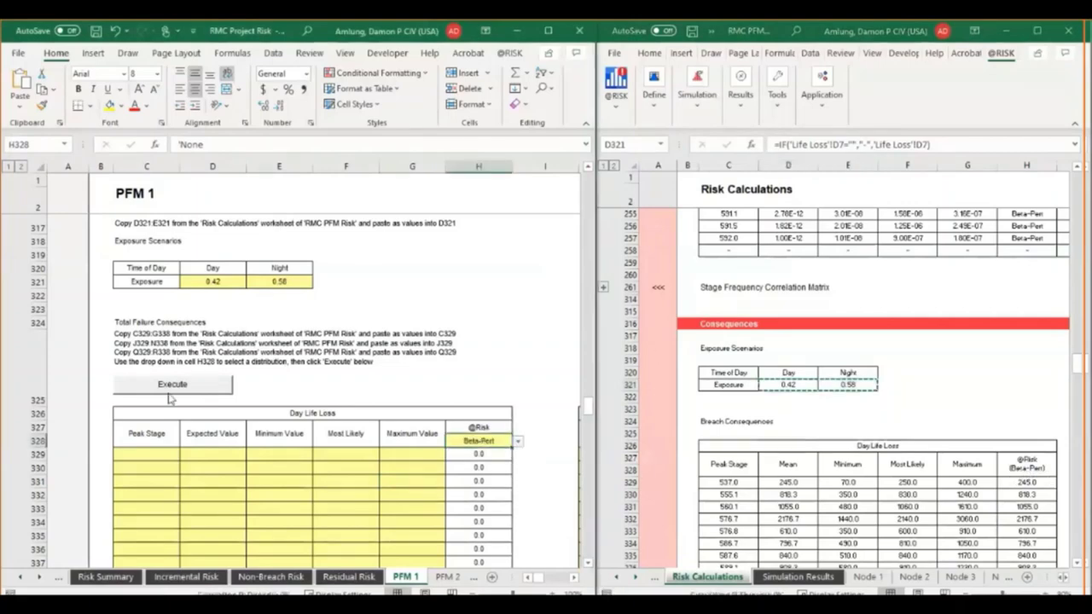
click(176, 388)
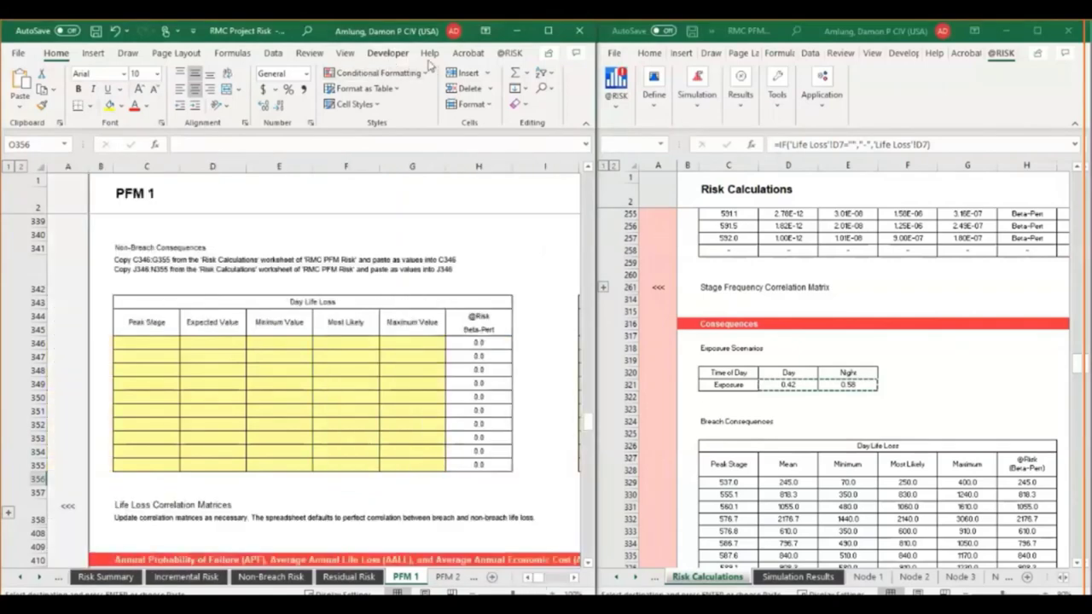
Check the calculation options of the RMC Project Risk workbook without changing them.
click(243, 56)
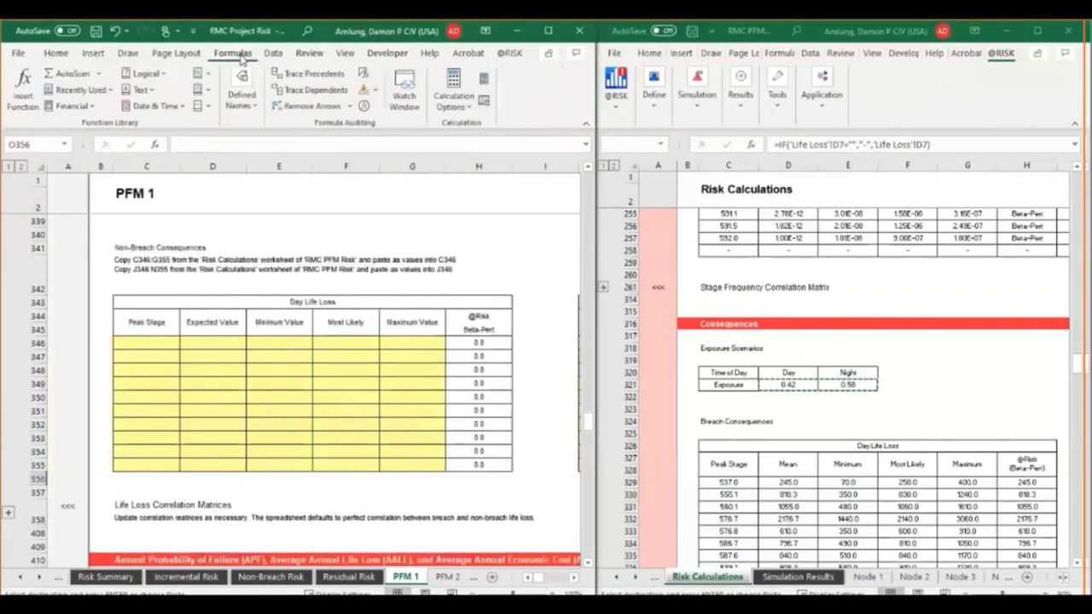
click(453, 96)
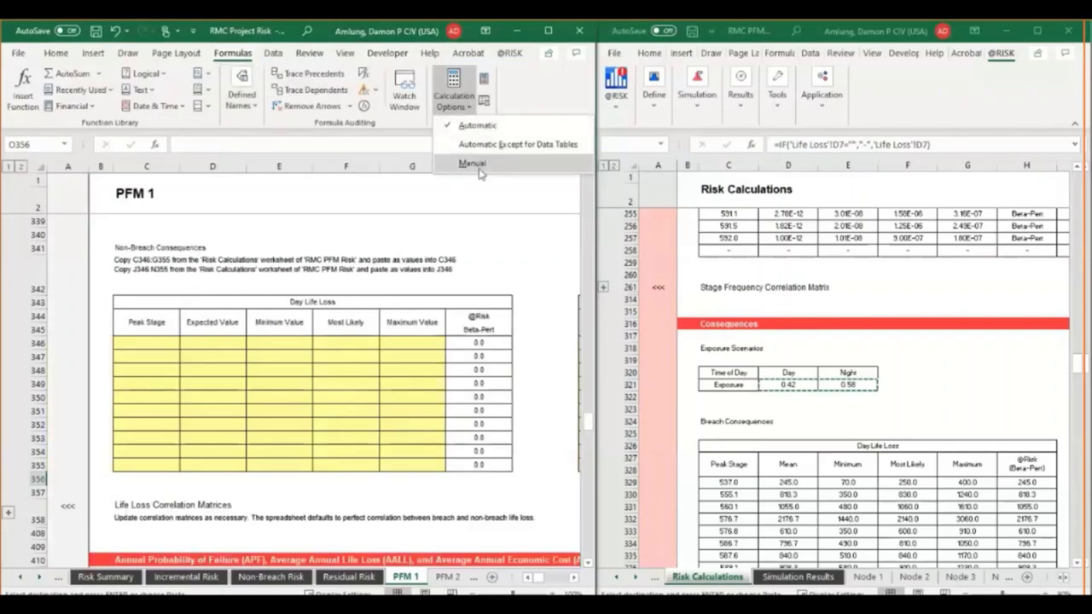
click(526, 314)
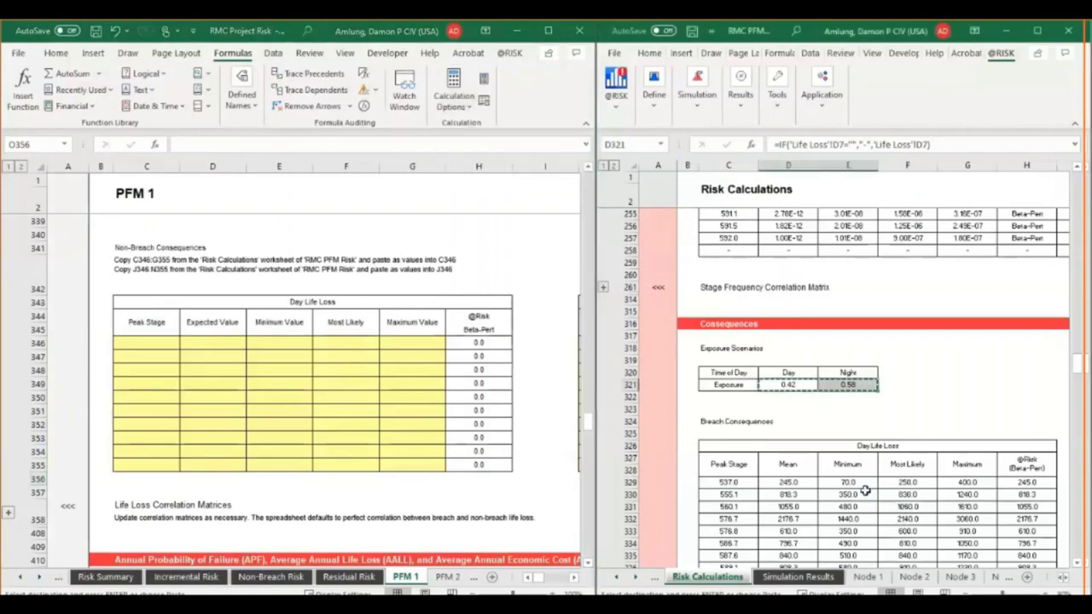
Copy the breach Day Life Loss range C329:G338 from Risk Calculations and paste it as values into C346 of PFM 1.
scroll(863, 488, down, 2)
drag(730, 409, 979, 518)
key(ctrl+c)
click(146, 342)
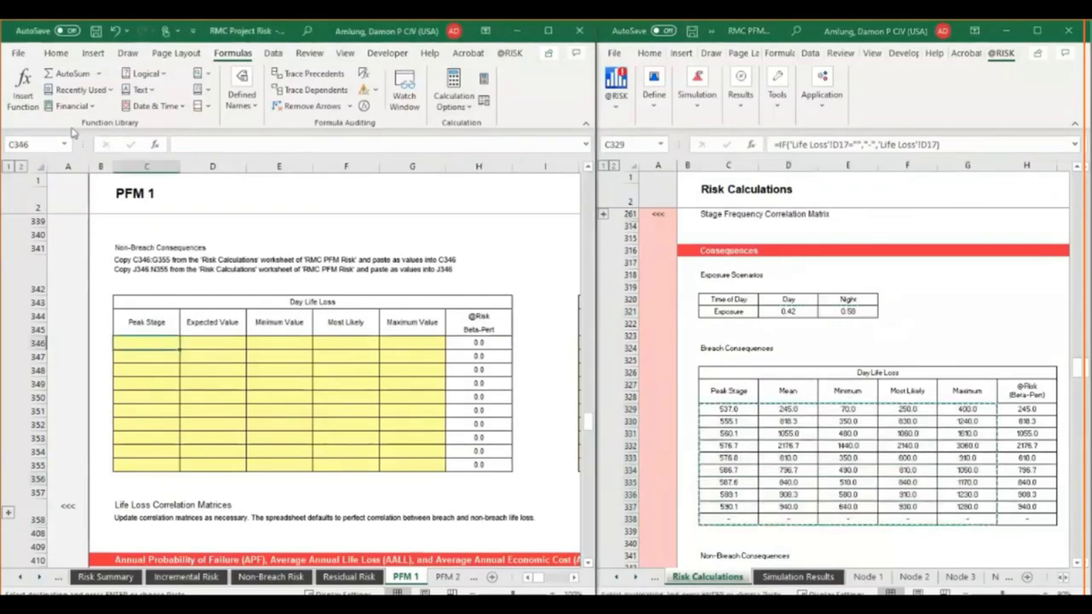
click(57, 53)
click(20, 100)
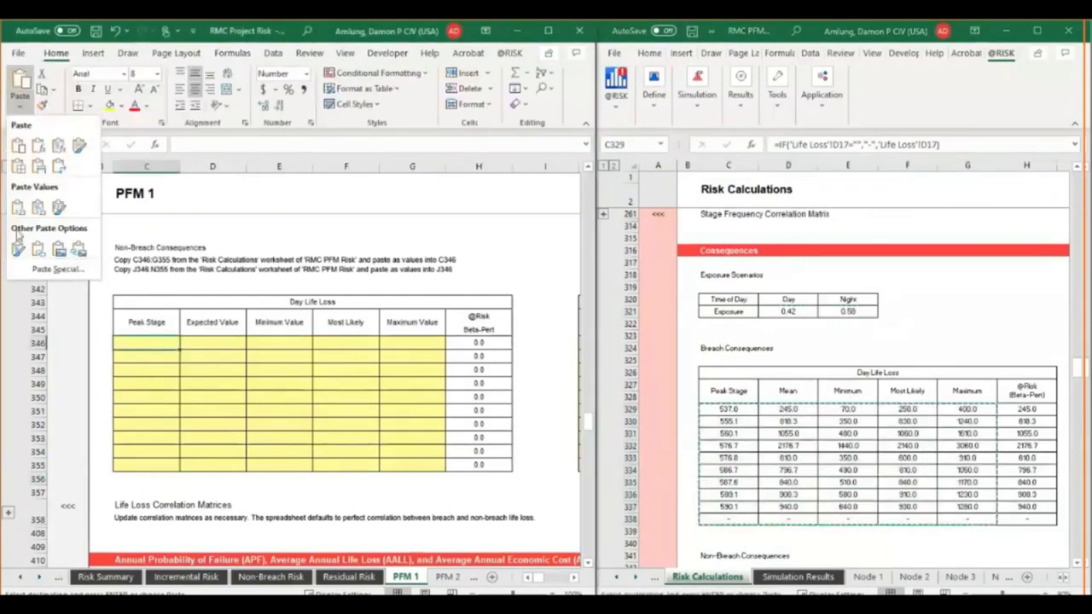
click(18, 206)
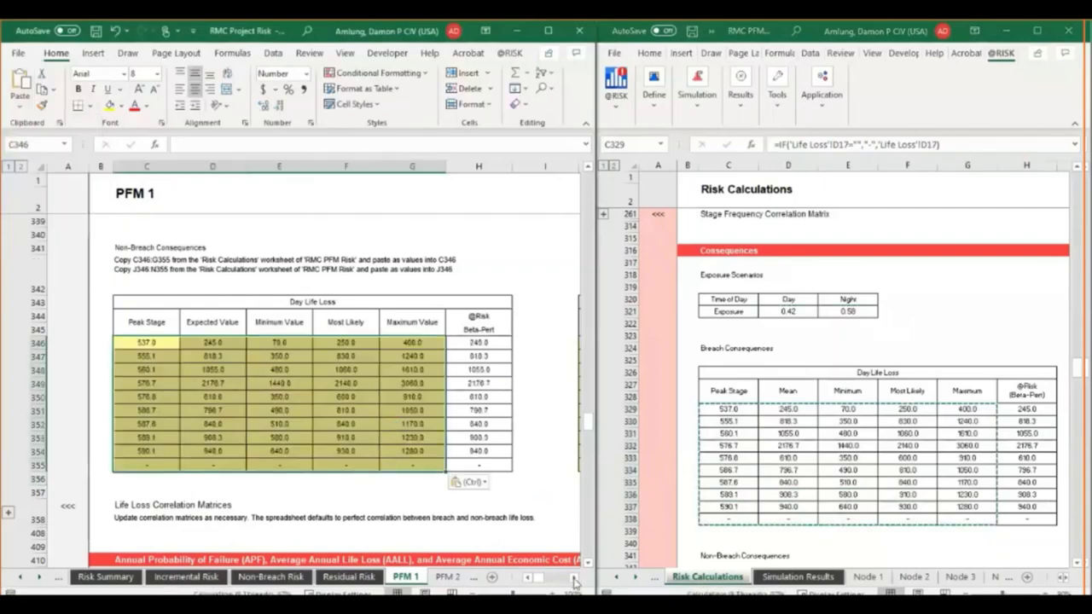
Copy the breach Night Life Loss range J329:N338 from Risk Calculations and paste it as values into J346 of PFM 1.
click(574, 580)
click(1002, 549)
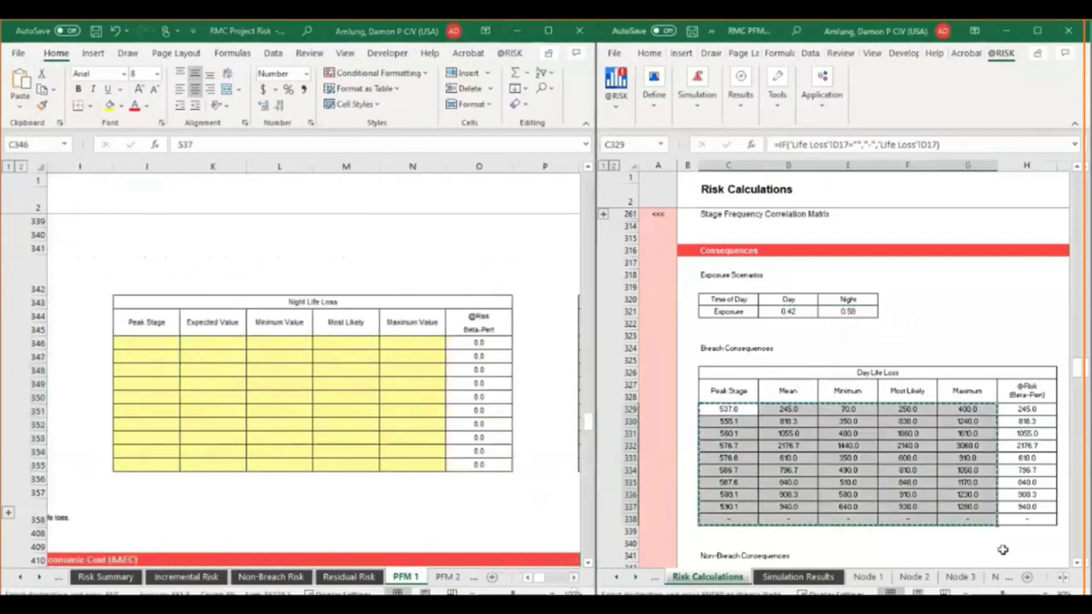
click(1063, 579)
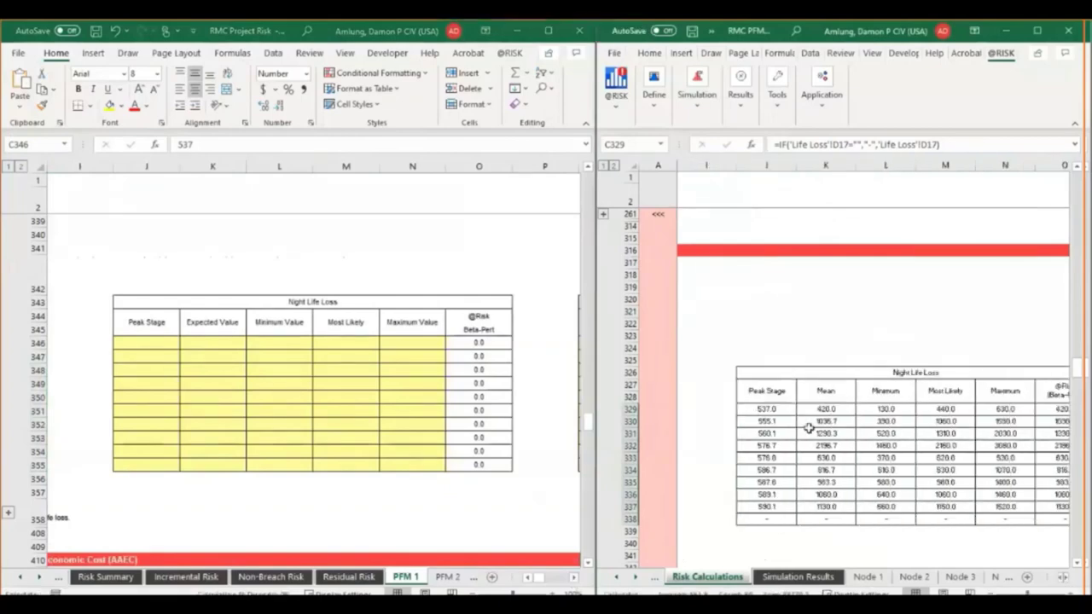
drag(786, 409, 1001, 520)
key(ctrl+c)
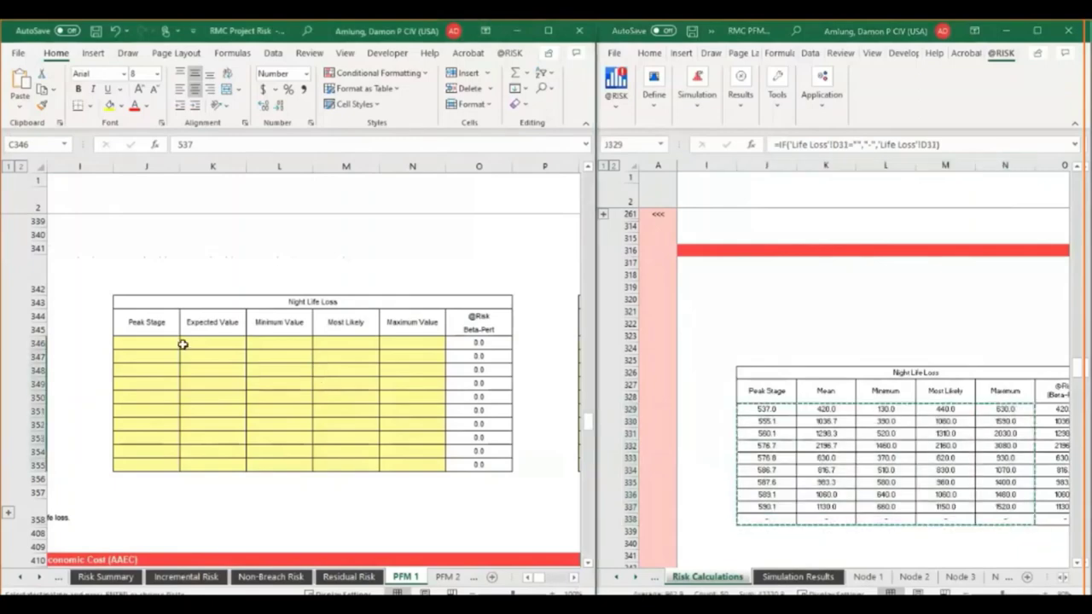
double_click(181, 343)
click(174, 343)
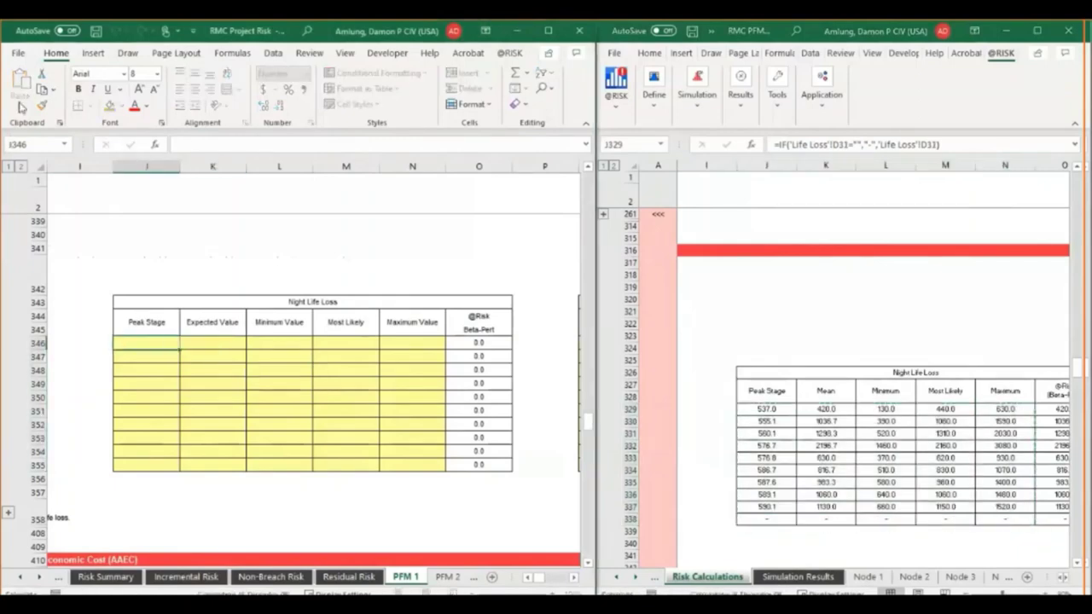
click(837, 488)
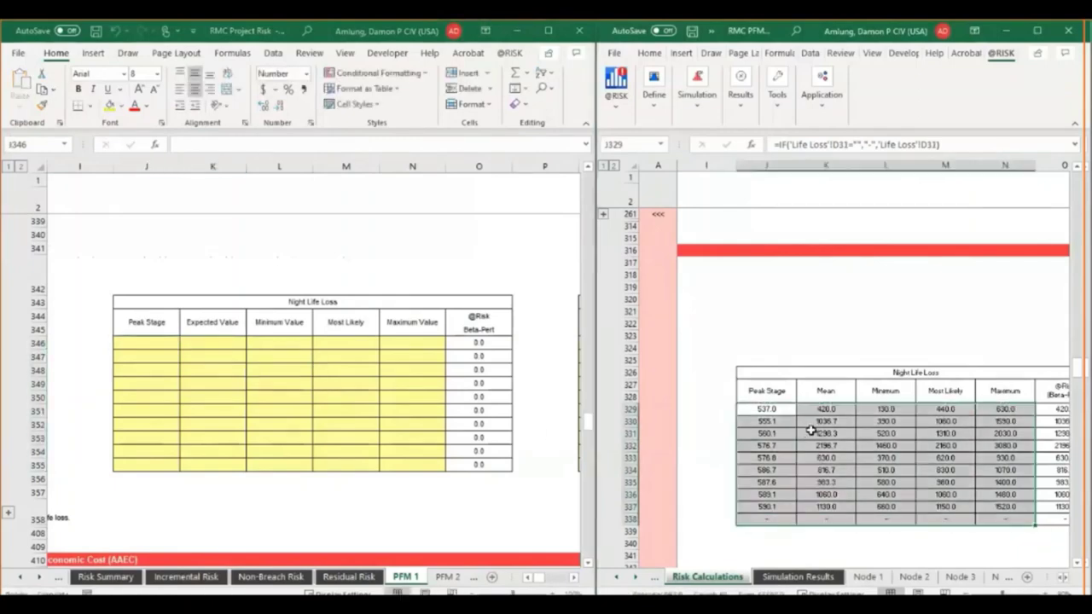
key(ctrl+c)
click(132, 340)
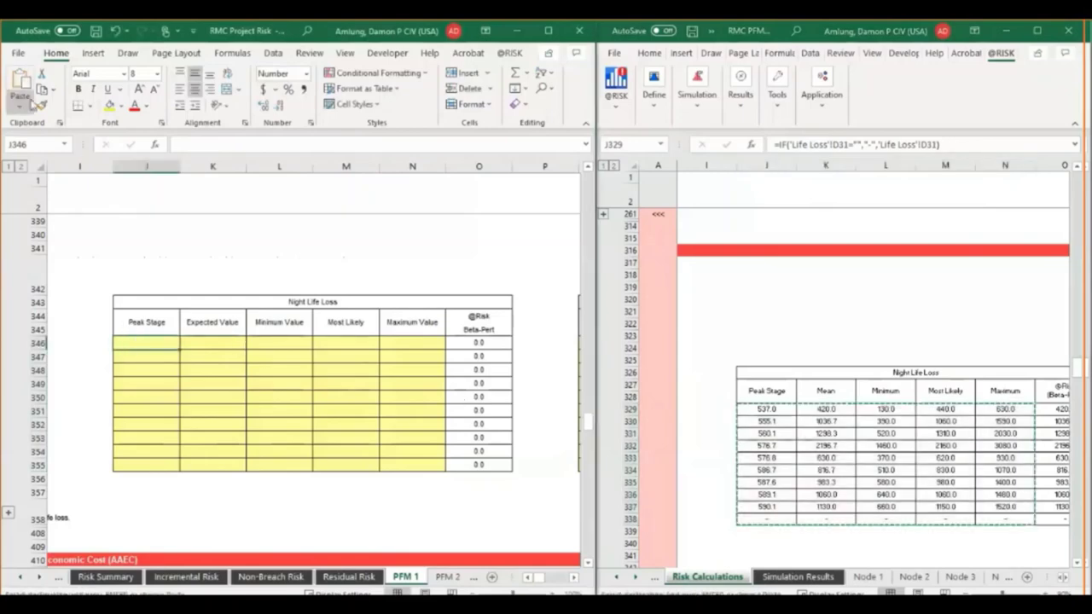
click(20, 106)
click(21, 212)
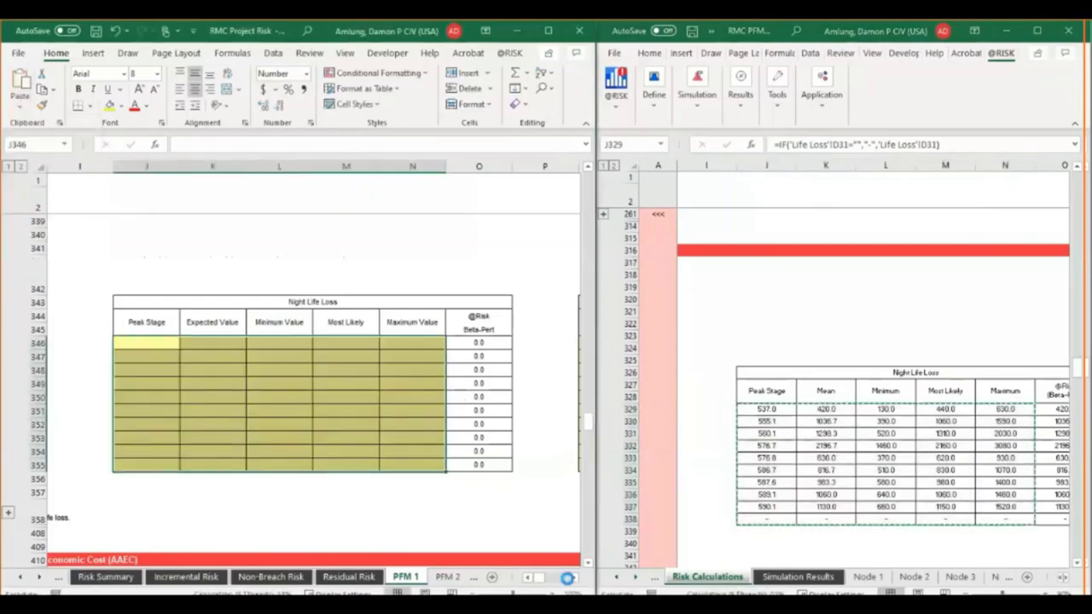
Compare the Economic Cost table on PFM 1 with the Economic Loss table in Risk Calculations and review the pasted life loss tables.
click(573, 577)
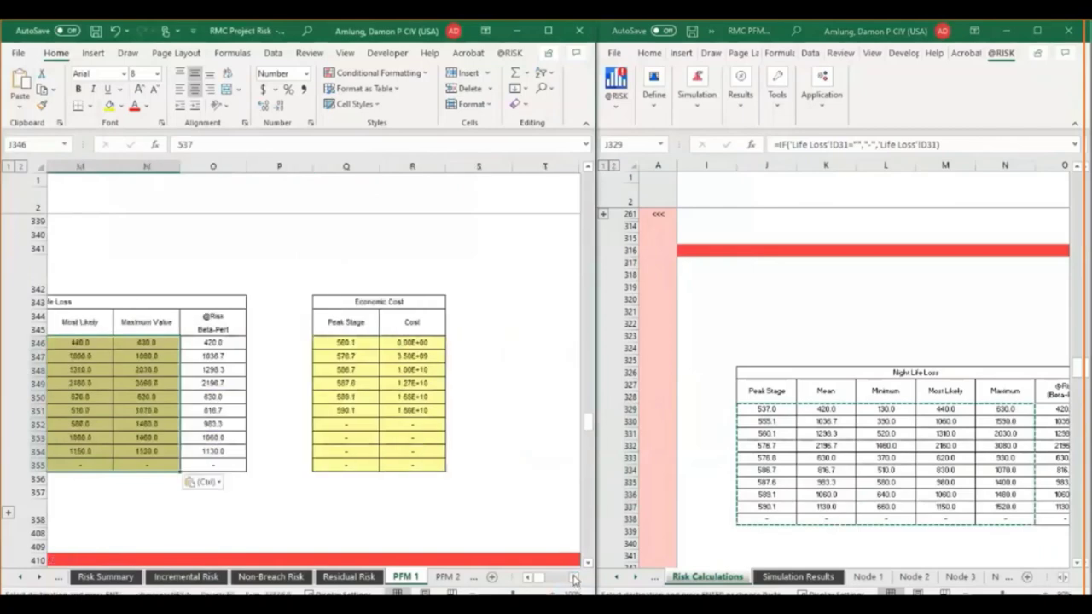
click(604, 577)
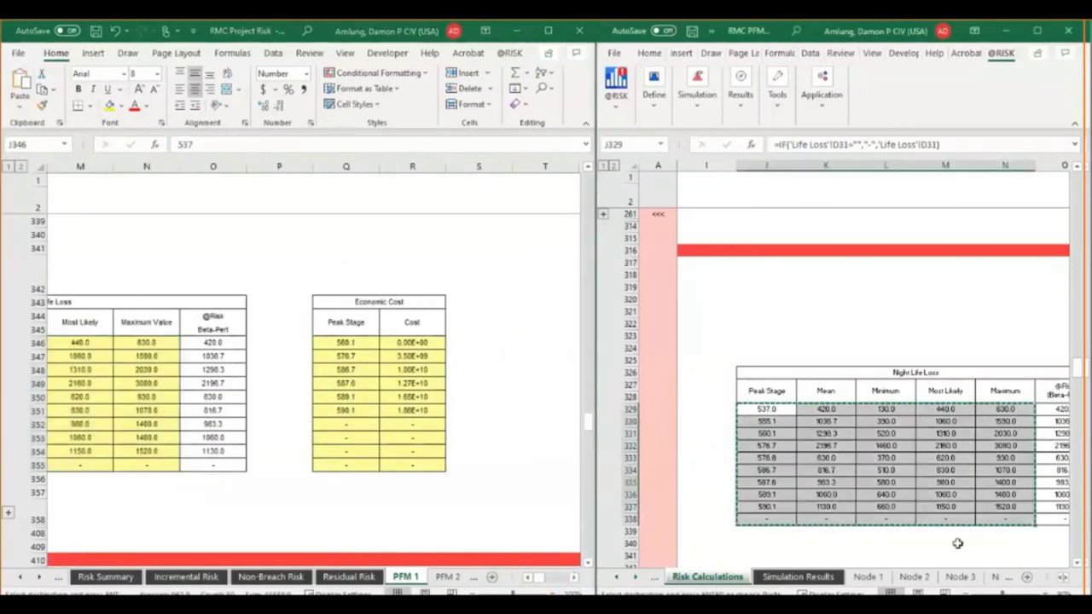
click(1064, 577)
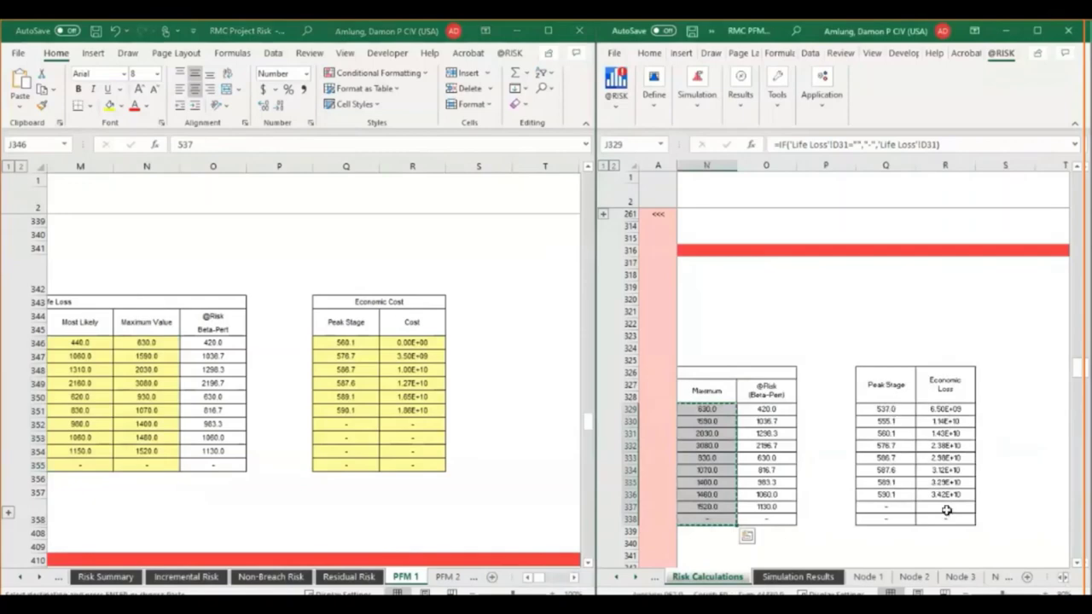
click(577, 580)
key(ctrl+v)
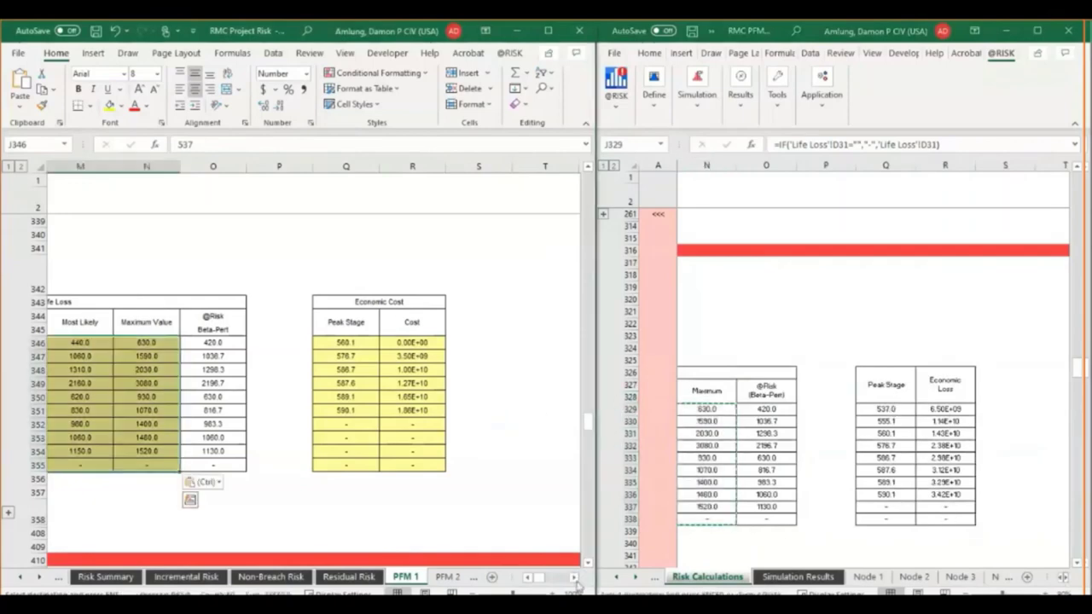
scroll(529, 580, left, 10)
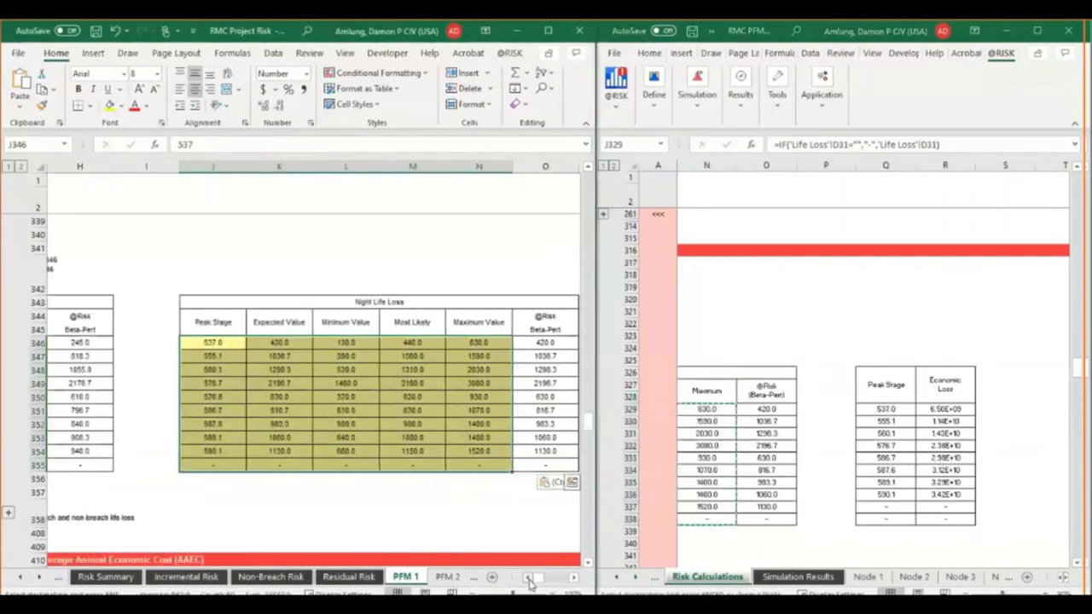
scroll(529, 580, left, 1)
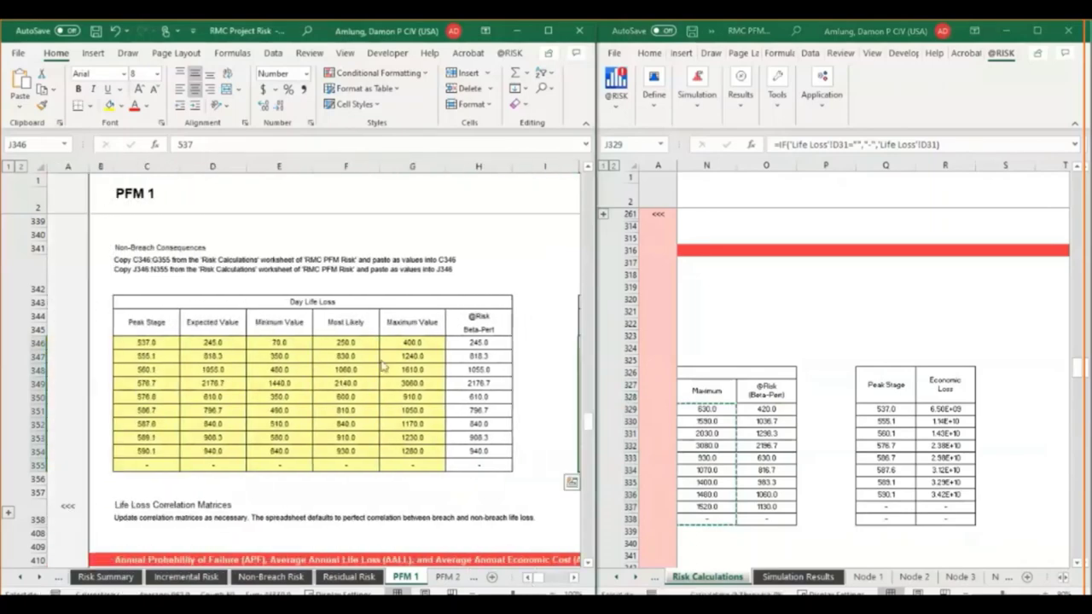
Copy the Day Life Loss range C346:G355 on PFM 1 into C329 of the Total Failure Consequences table.
click(201, 368)
drag(147, 342, 412, 464)
key(ctrl+v)
scroll(353, 407, up, 5)
click(162, 352)
key(ctrl+v)
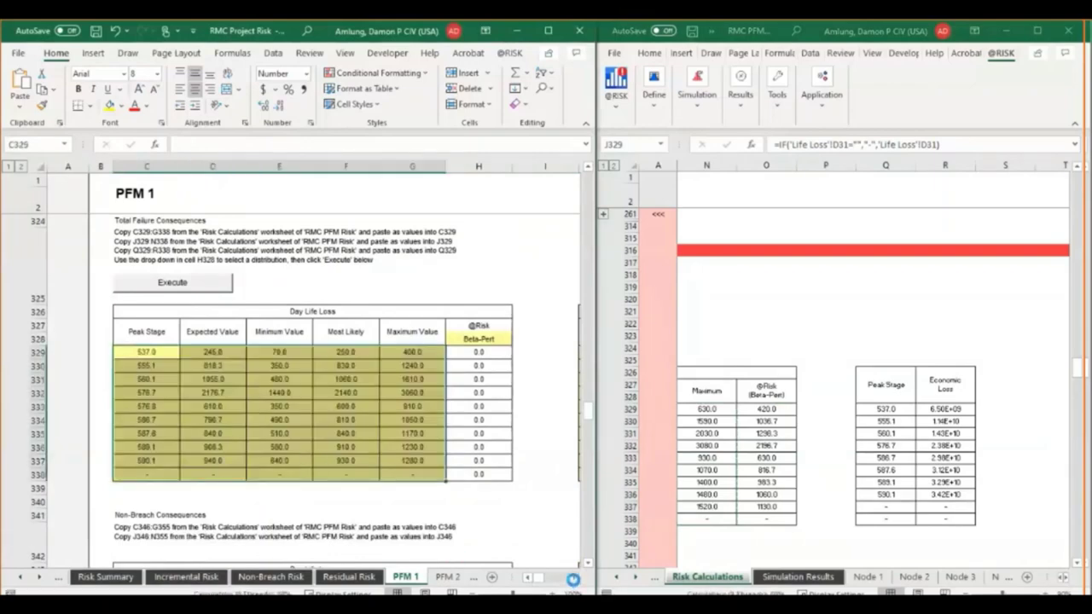
Copy the Night Life Loss range J346:N355 on PFM 1 into J329 and check both Economic Cost tables.
scroll(572, 579, right, 3)
scroll(439, 422, down, 6)
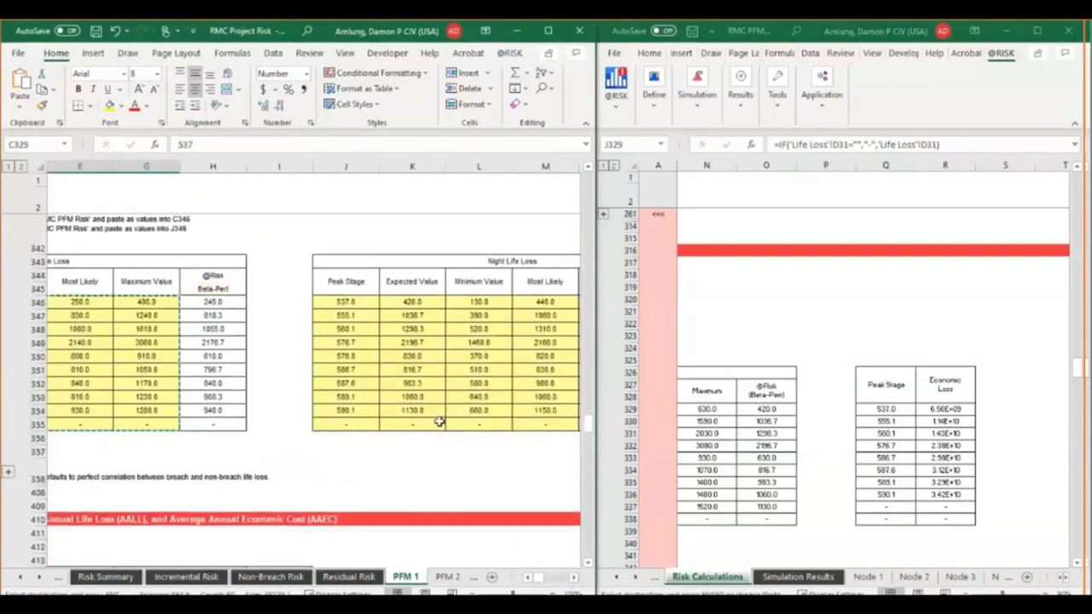
scroll(437, 424, up, 2)
drag(354, 385, 503, 503)
scroll(443, 404, up, 4)
click(222, 353)
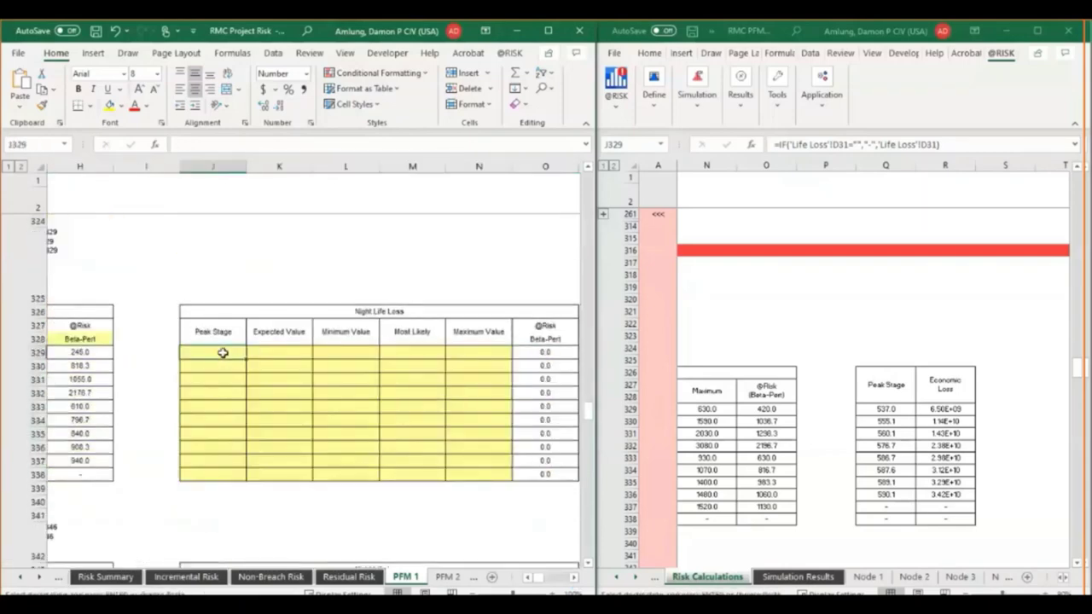
key(ctrl+v)
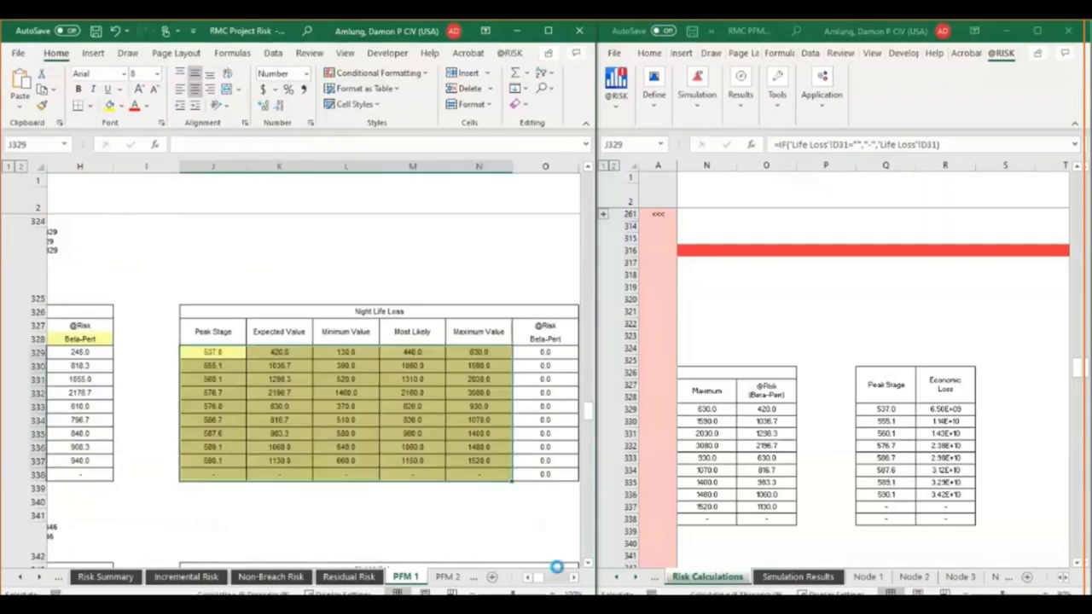
click(574, 579)
click(574, 579)
click(574, 579)
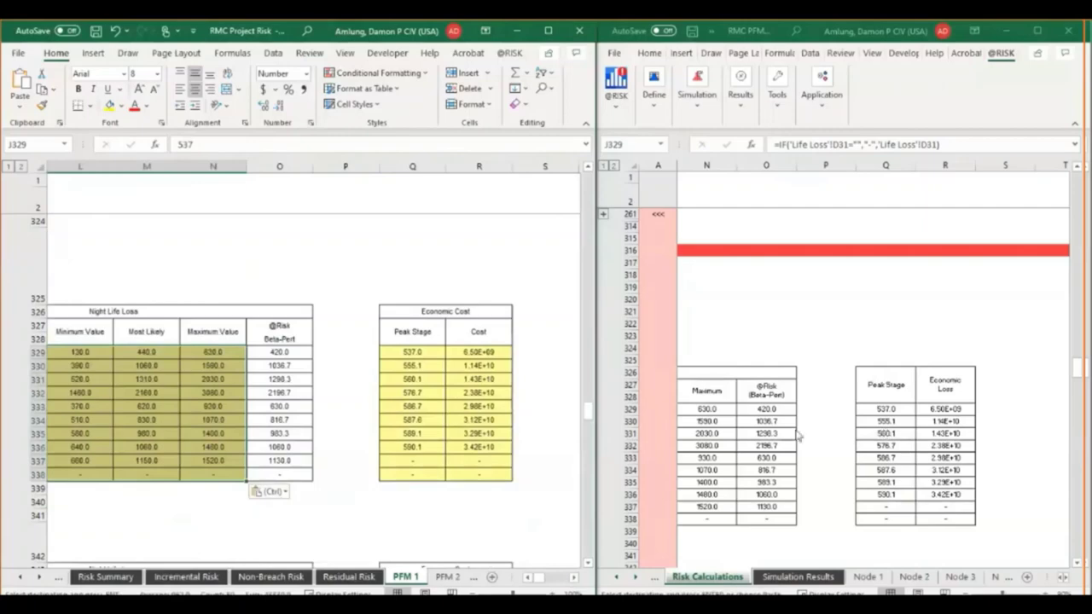
click(478, 365)
scroll(489, 406, down, 3)
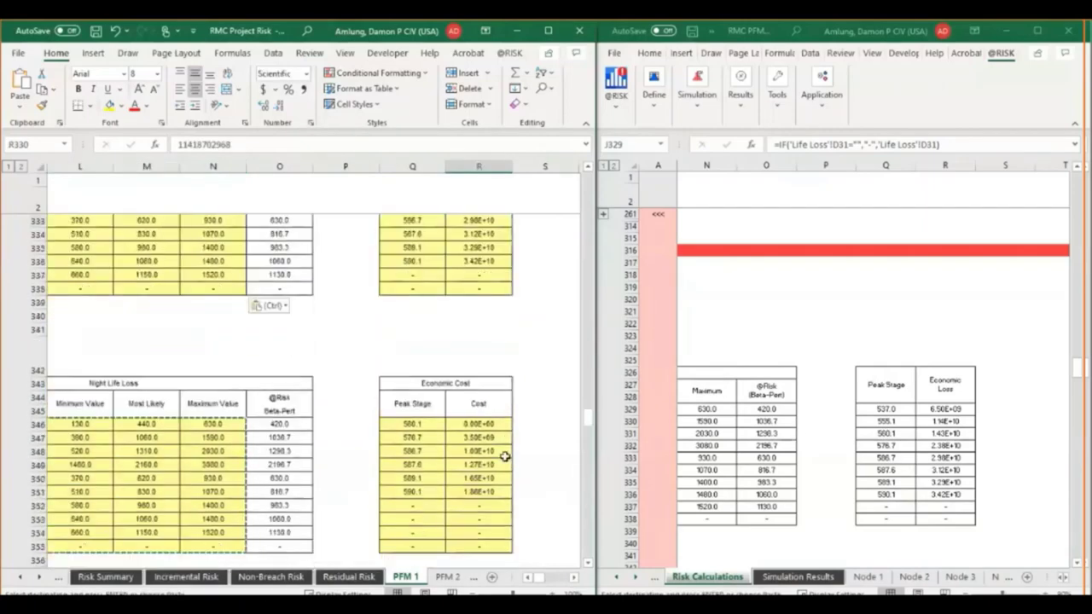
Copy the non-breach Day Life Loss range C346:G355 from Risk Calculations and paste it as values into C346 of PFM 1.
click(1061, 580)
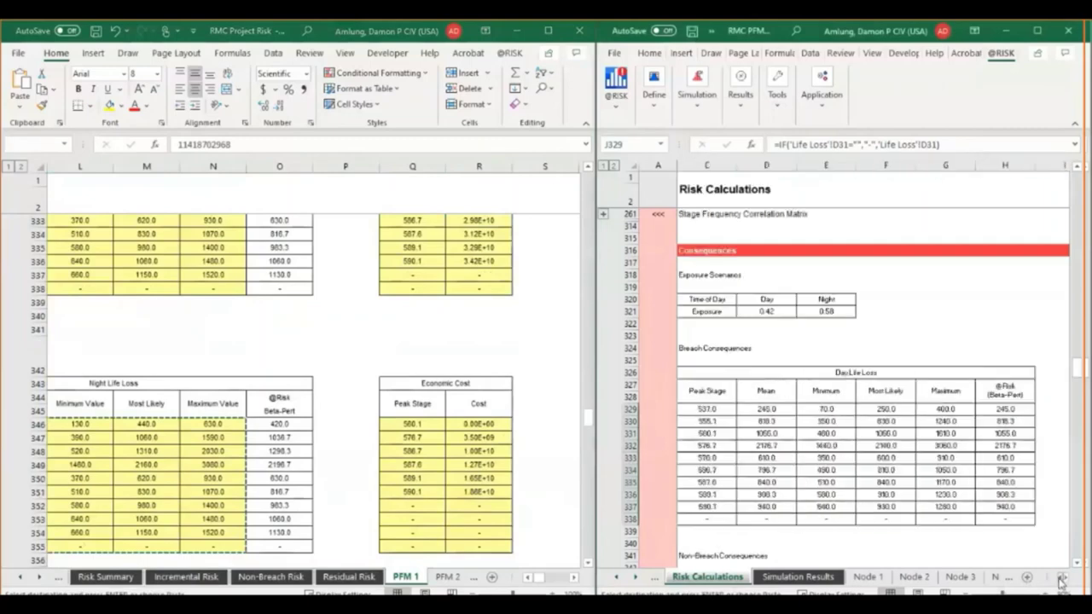
scroll(848, 433, down, 2)
drag(740, 460, 964, 537)
key(ctrl+c)
click(528, 579)
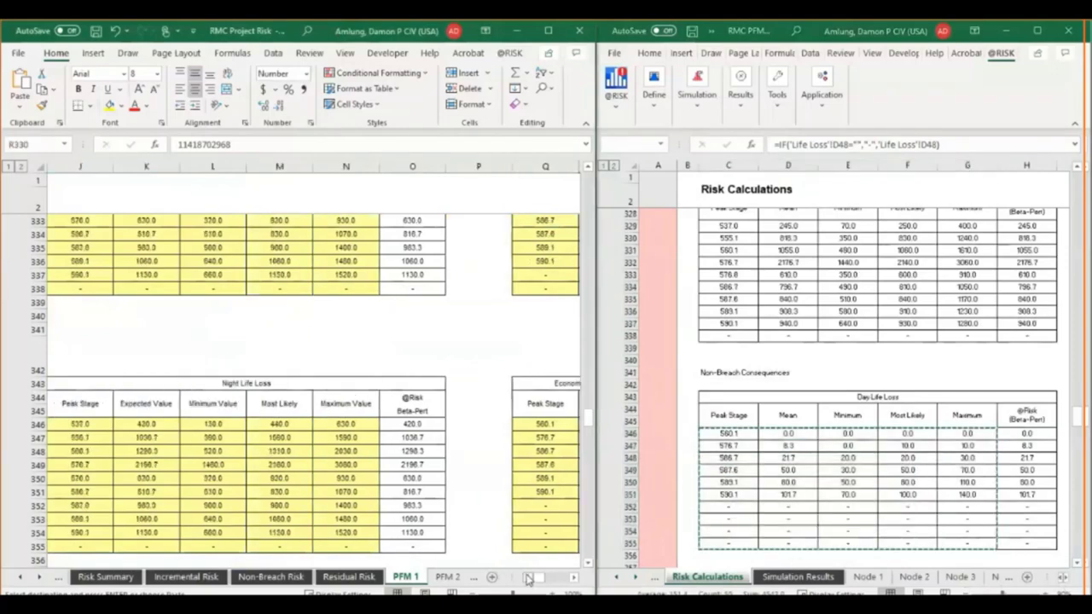
click(528, 579)
click(530, 579)
click(530, 579)
click(529, 579)
click(128, 424)
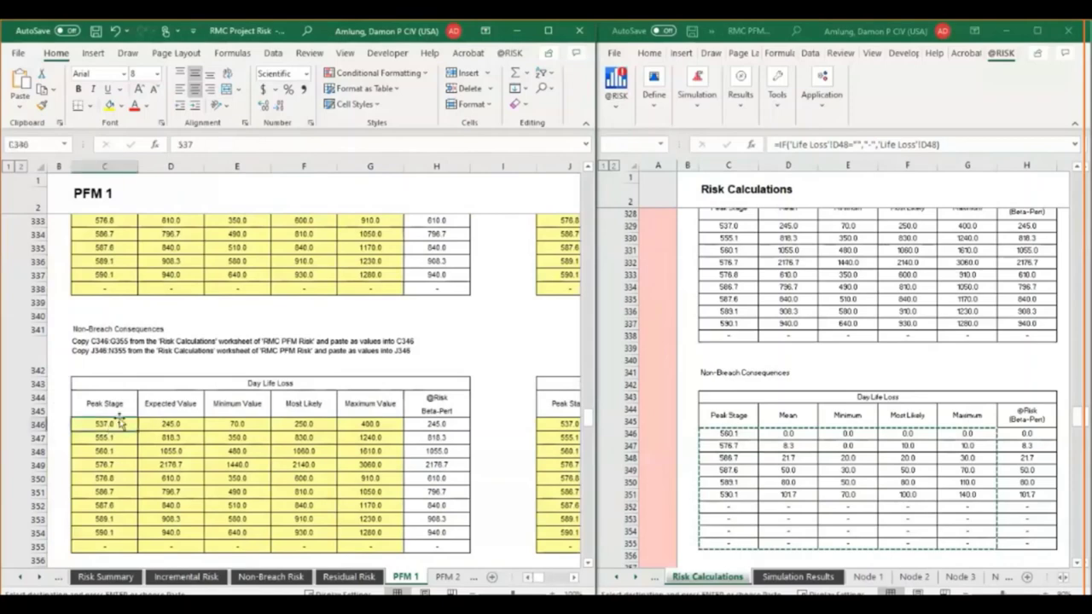
click(21, 106)
click(17, 209)
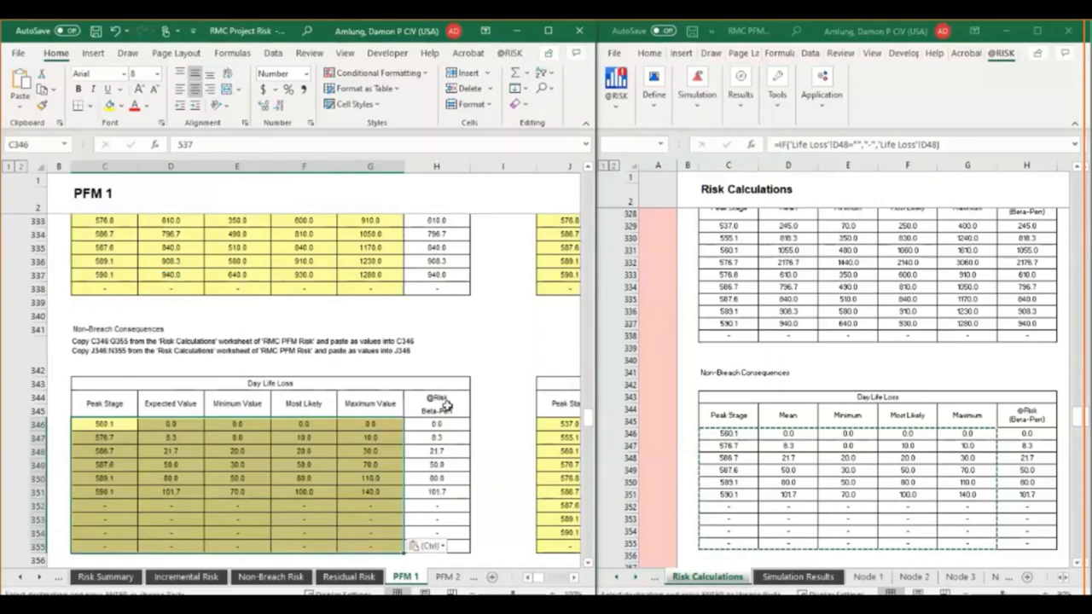
Copy the non-breach Night Life Loss range J346:N355 from Risk Calculations and paste it as values into J346 of PFM 1.
click(748, 431)
click(1070, 578)
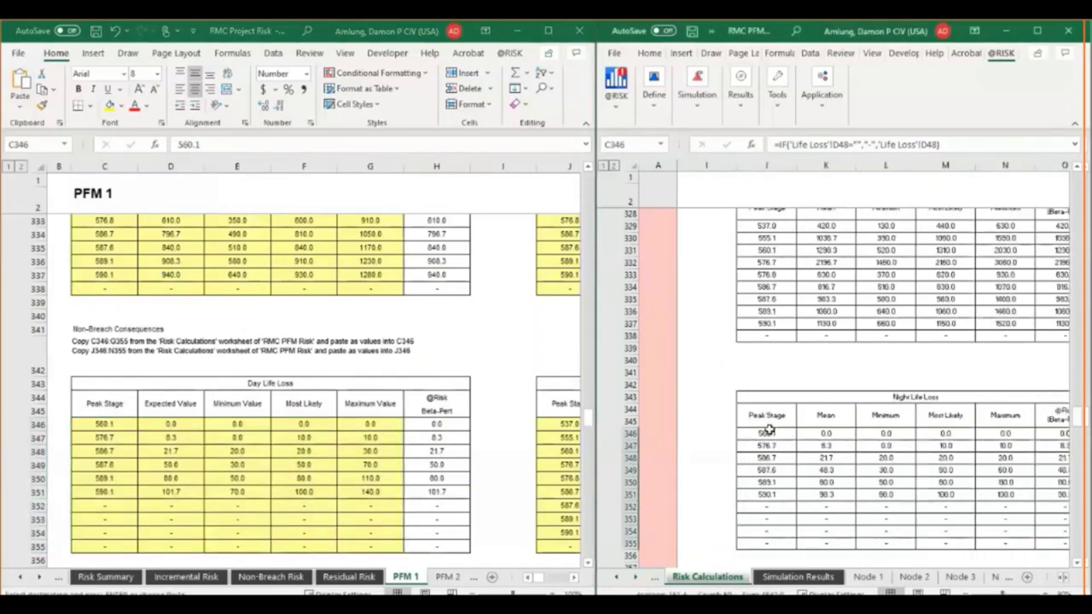
mouse_move(769, 431)
mouse_down()
mouse_move(772, 444)
mouse_move(973, 509)
mouse_move(994, 541)
mouse_up()
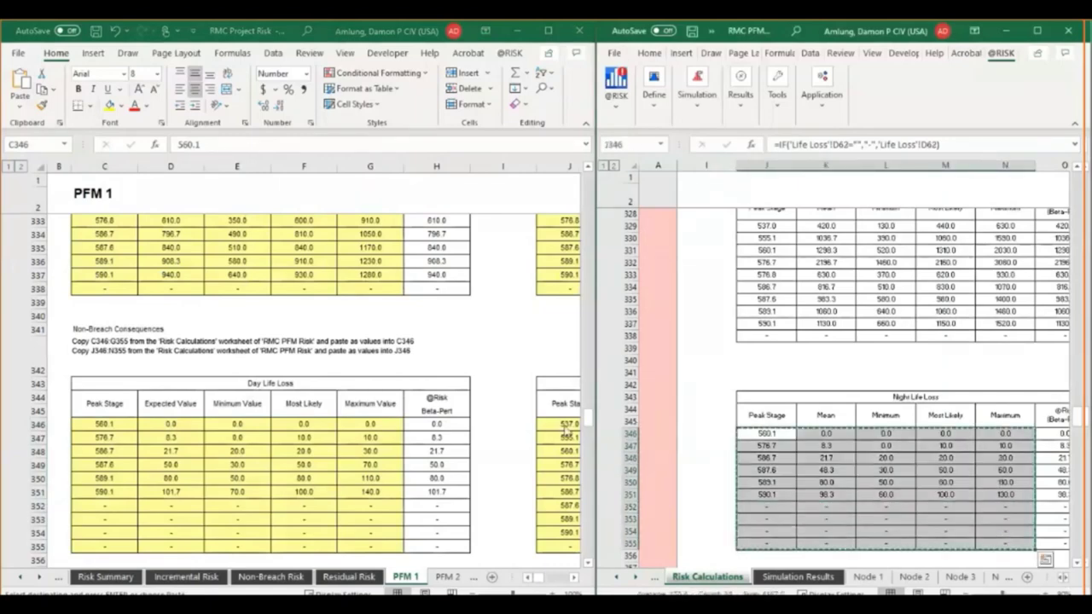
key(ctrl+c)
key(alt+Tab)
click(565, 423)
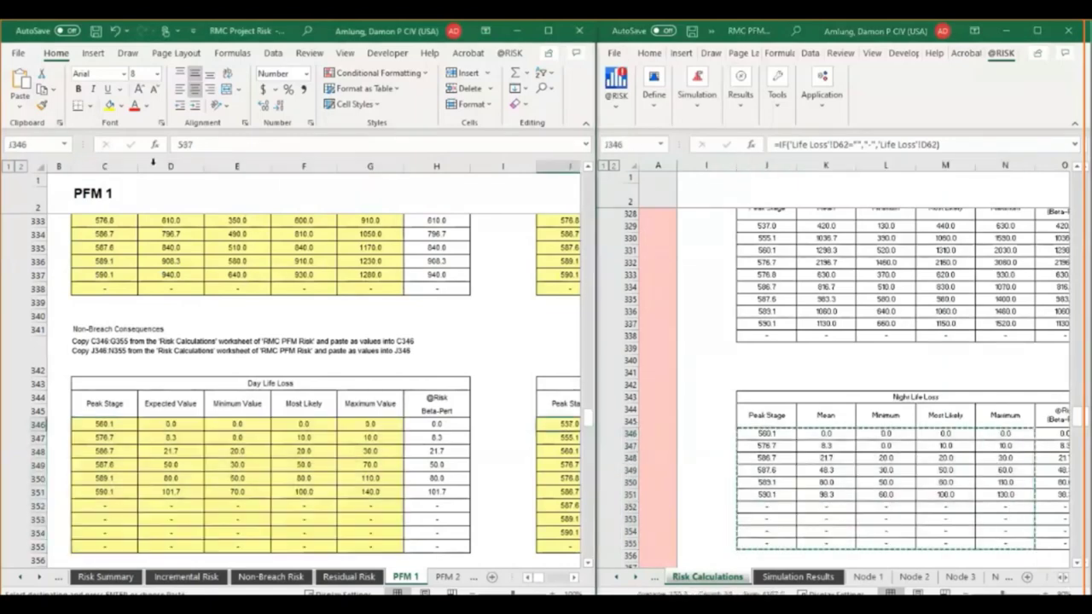
click(20, 104)
click(18, 206)
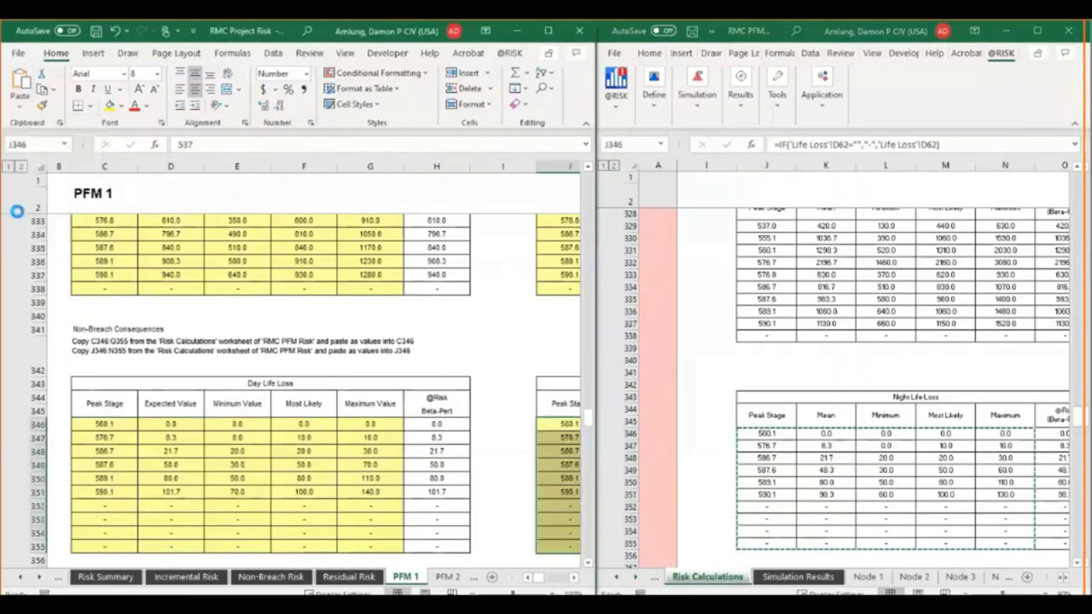
Examine the formulas behind the Day Life Loss column headers on PFM 1 and the distribution choice in H328.
click(167, 406)
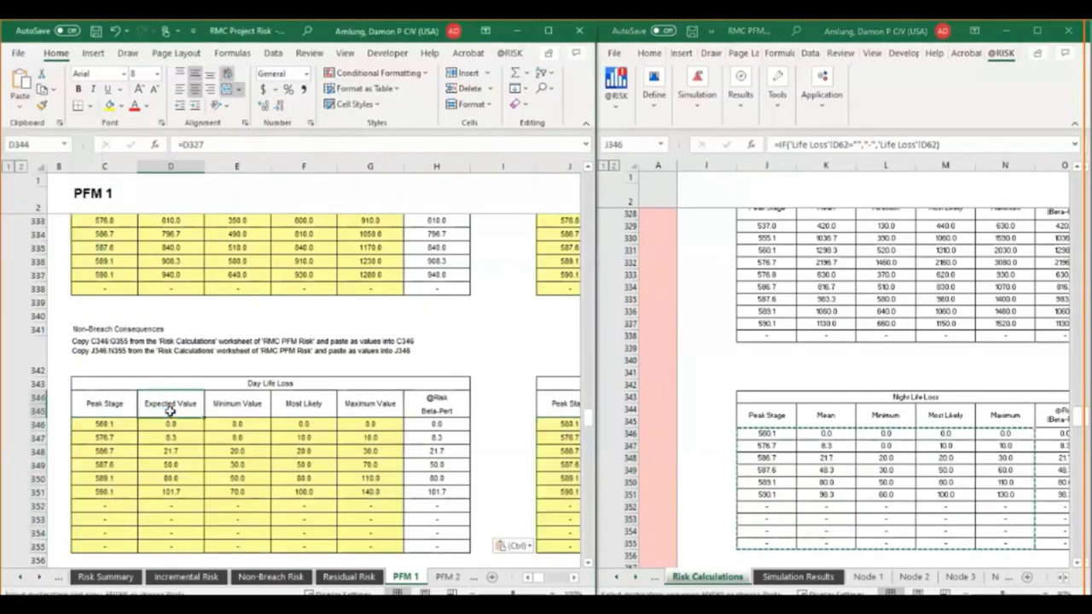
click(226, 409)
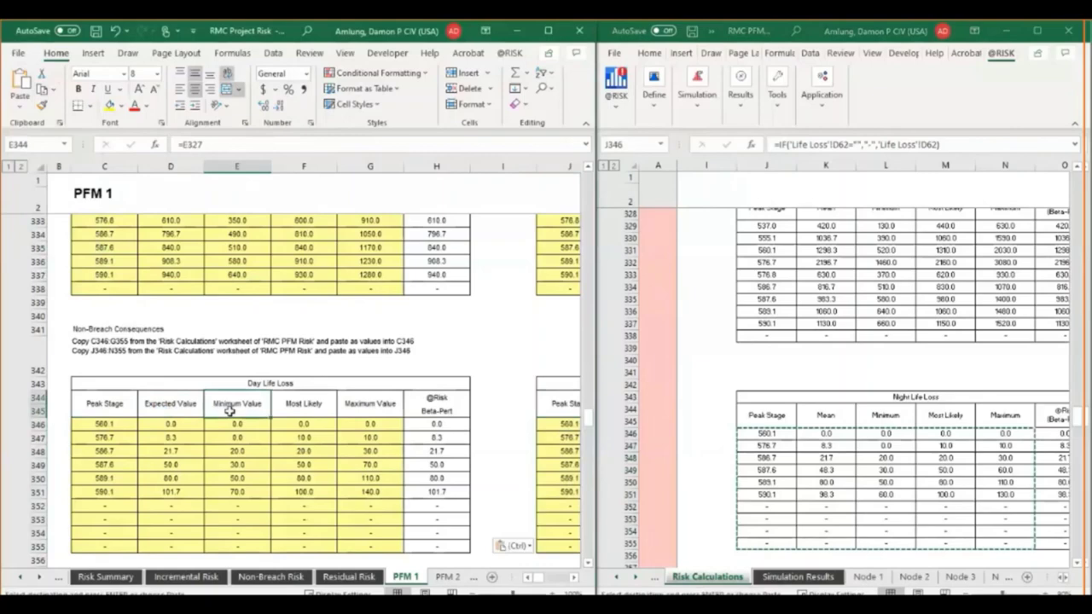
click(303, 408)
click(369, 408)
scroll(366, 401, up, 3)
click(356, 328)
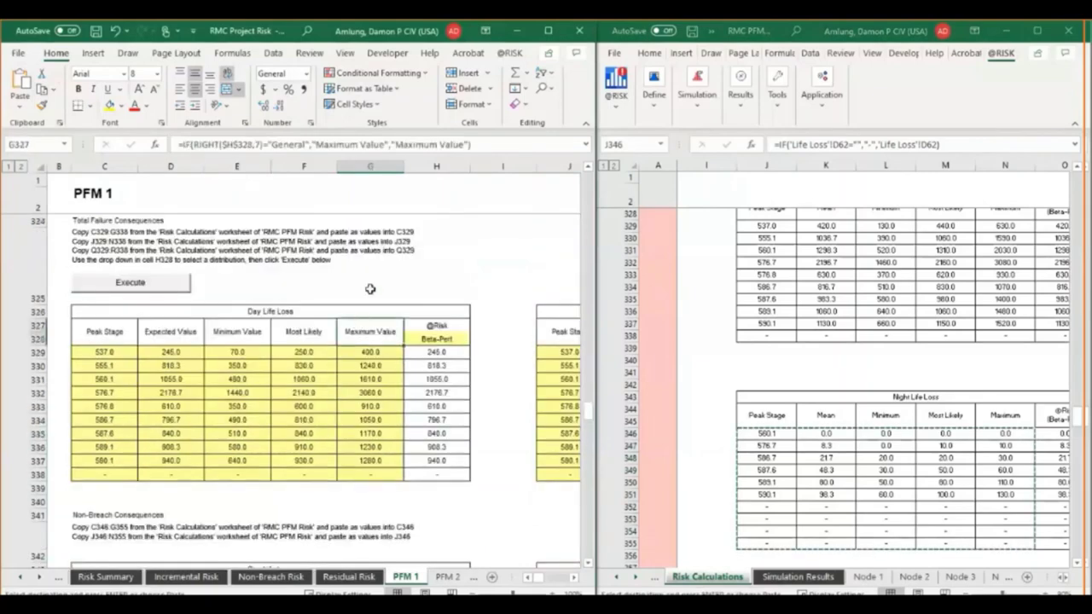
click(291, 338)
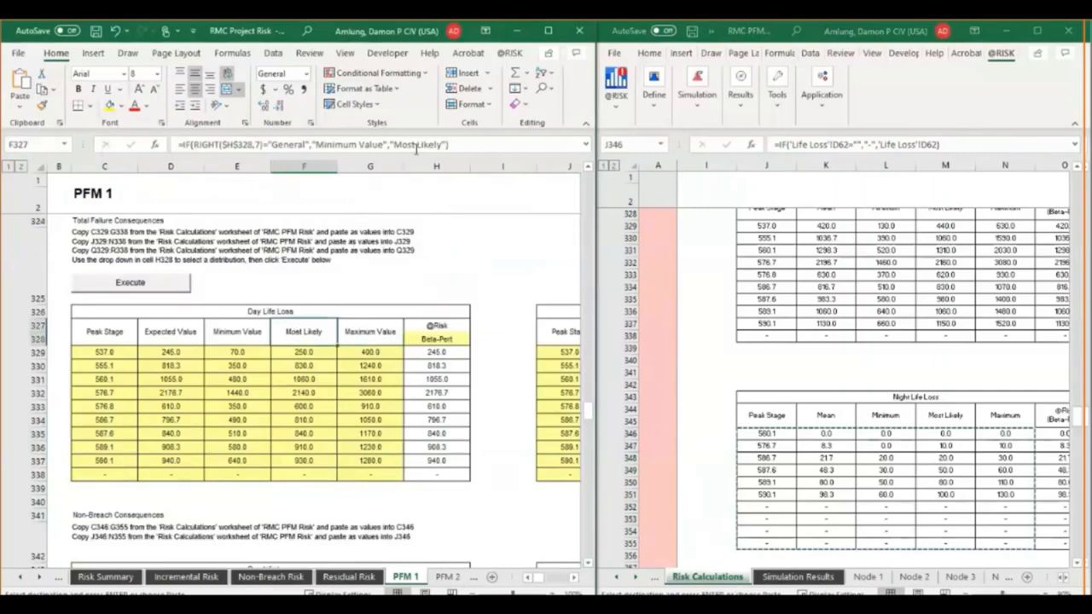
click(230, 335)
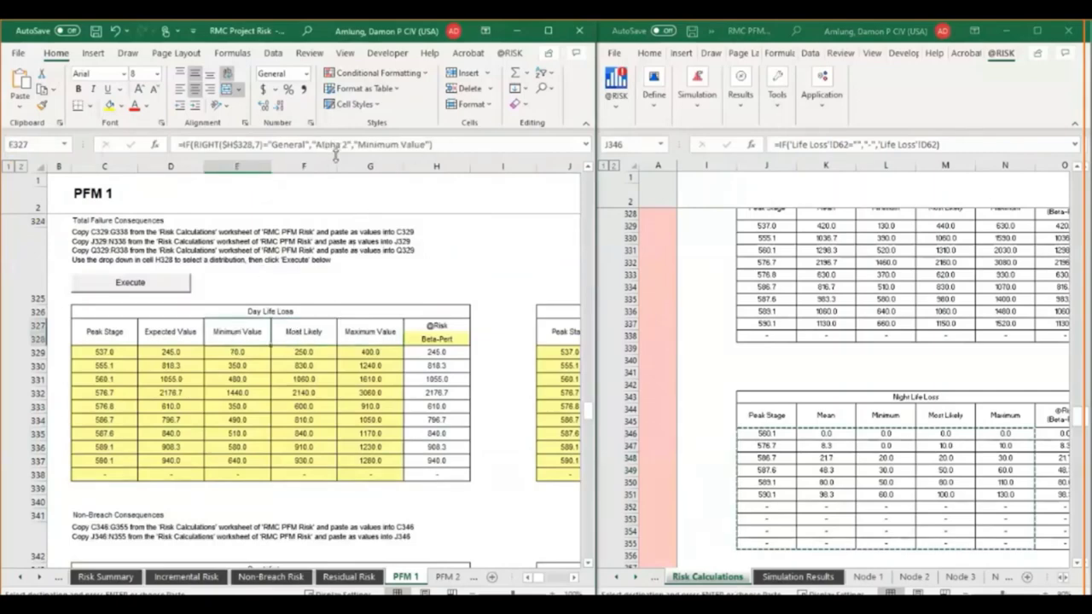
click(159, 324)
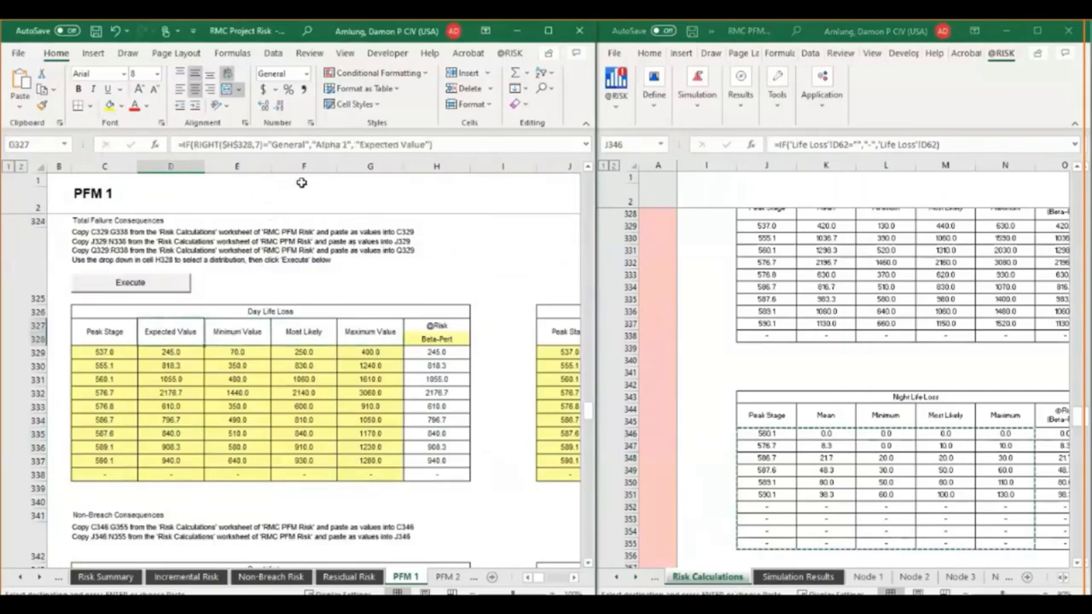
click(458, 340)
scroll(475, 342, up, 2)
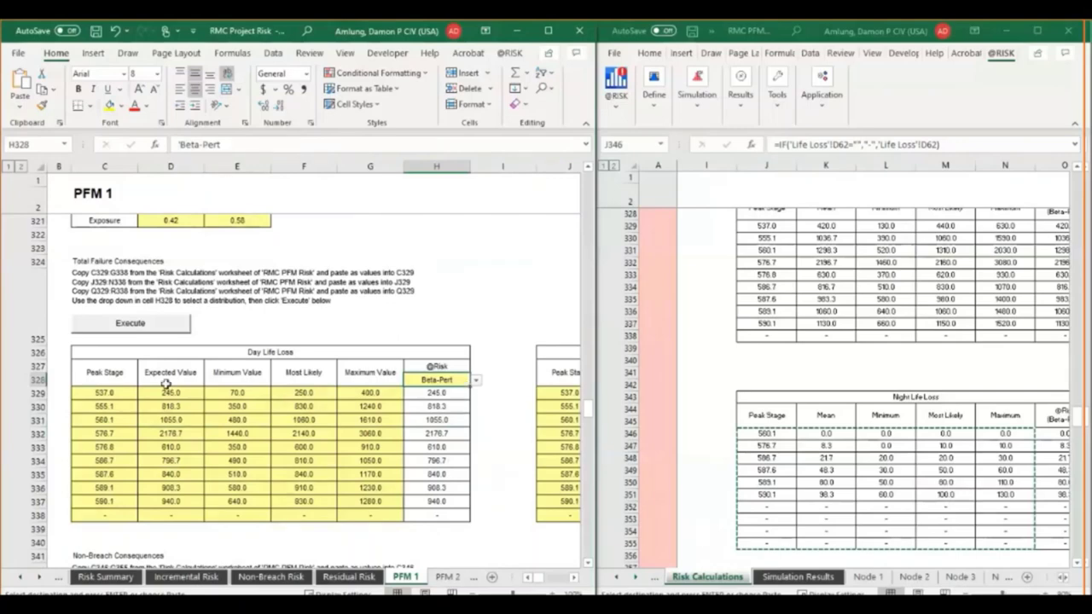
drag(102, 380, 368, 381)
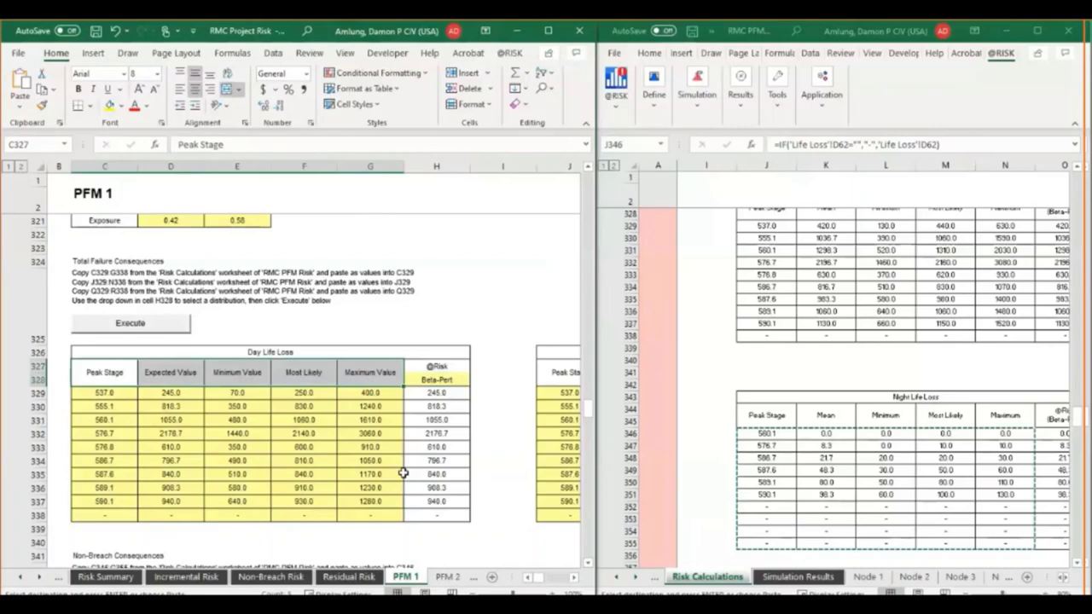
Try the Beta-General distribution in H328 of PFM 1 and switch the cell back to Beta-Pert.
click(464, 380)
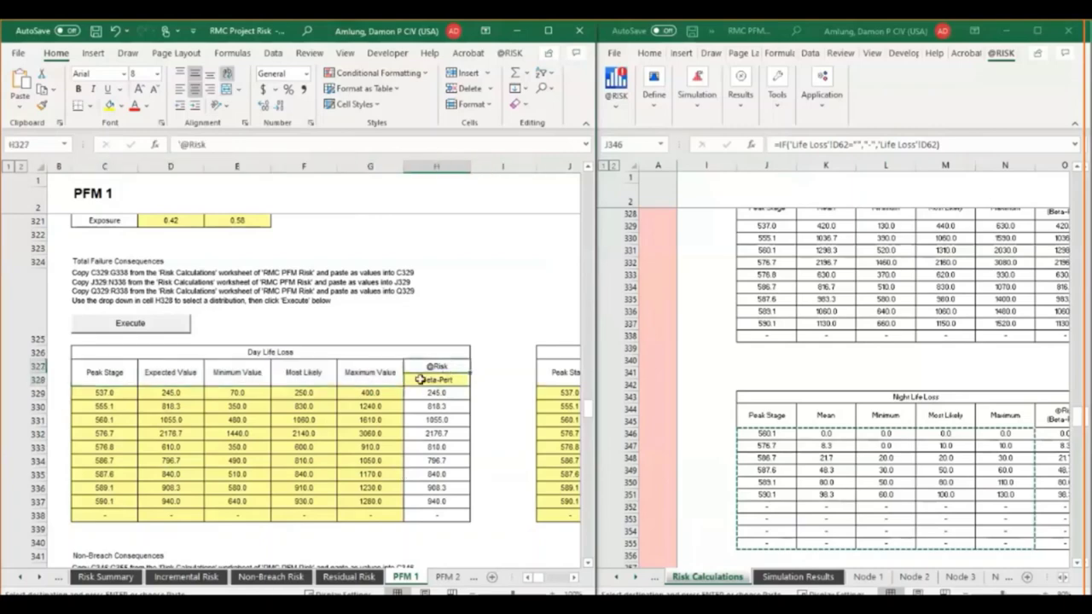
click(477, 381)
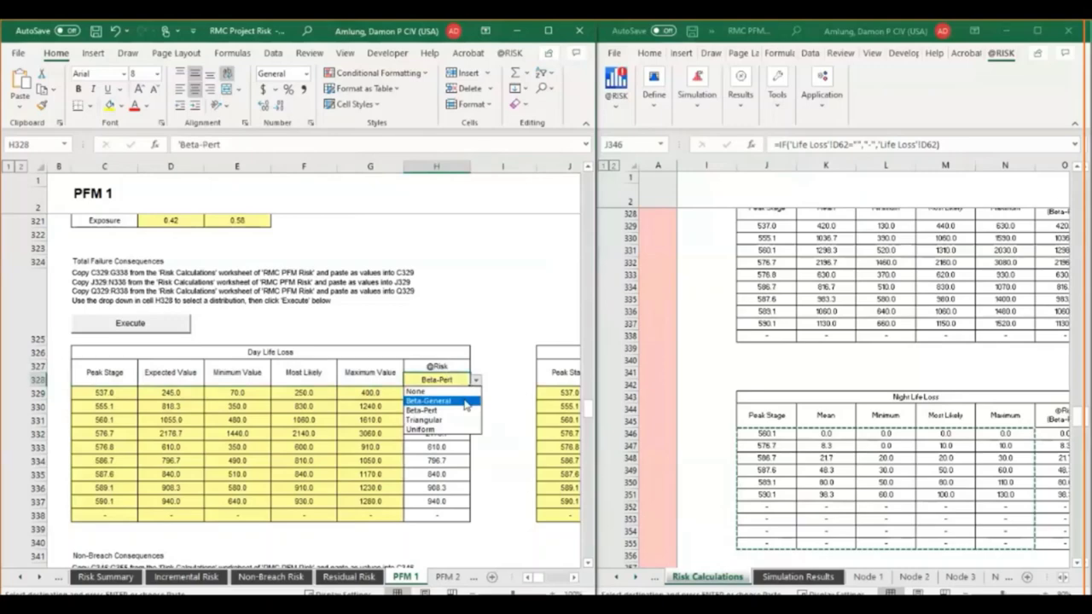
click(466, 401)
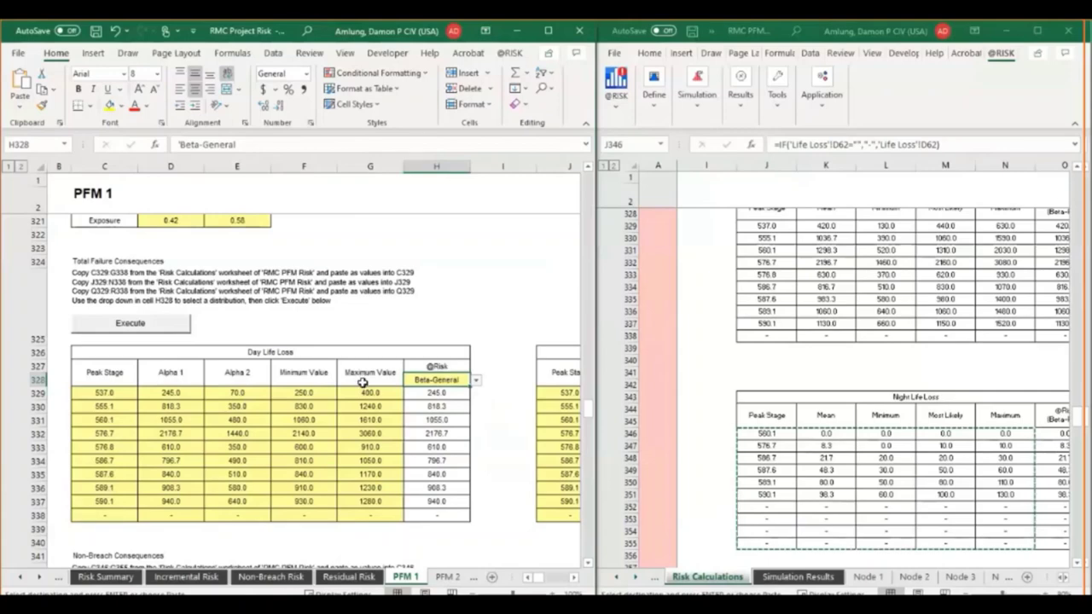
click(475, 380)
click(463, 413)
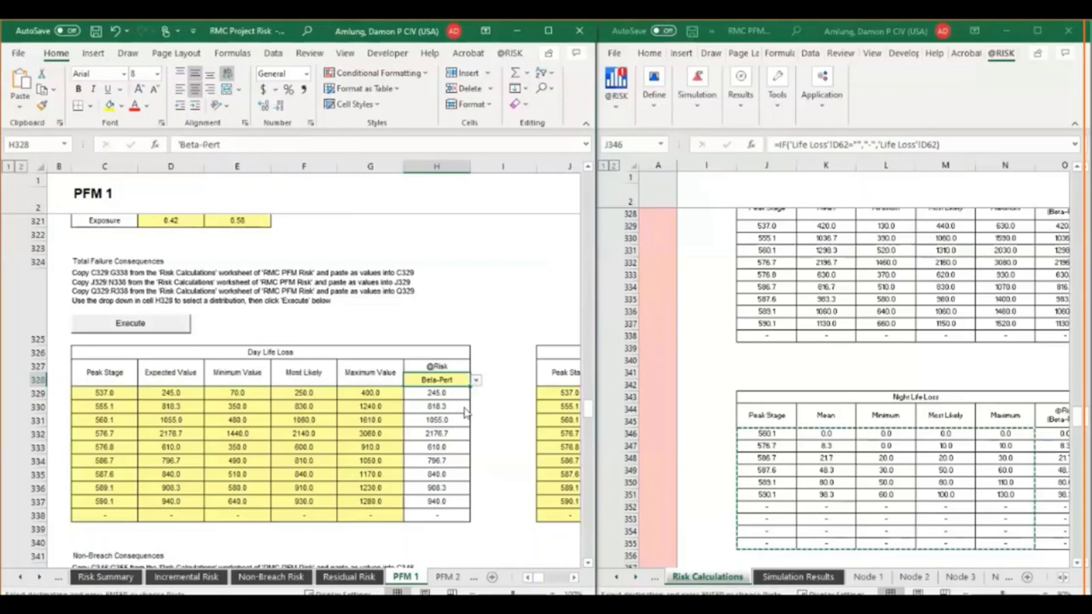
key(Escape)
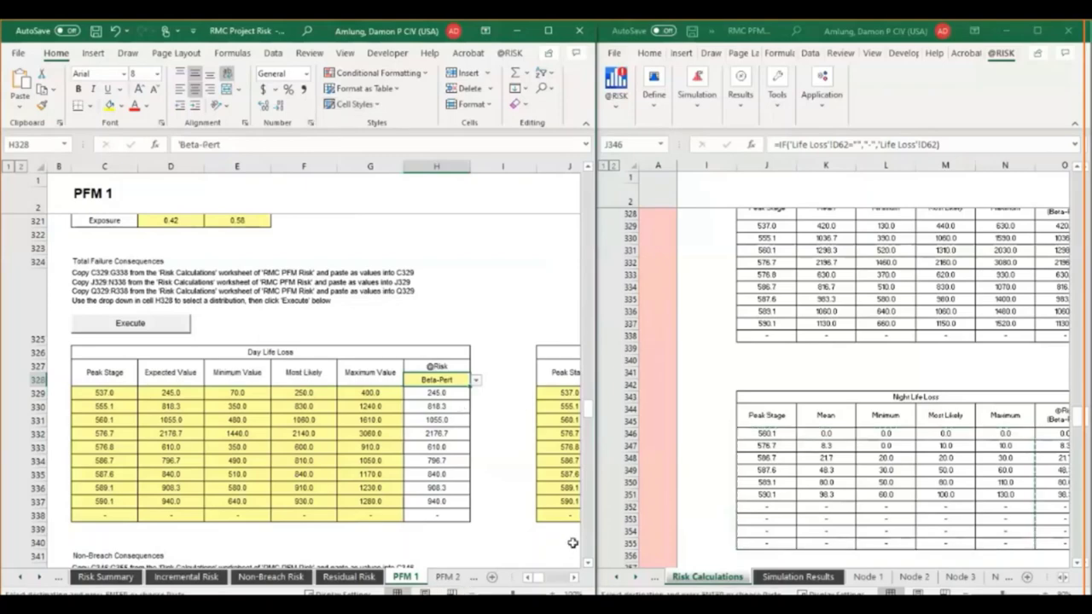
drag(762, 434, 1005, 543)
key(ctrl+c)
scroll(814, 442, down, 6)
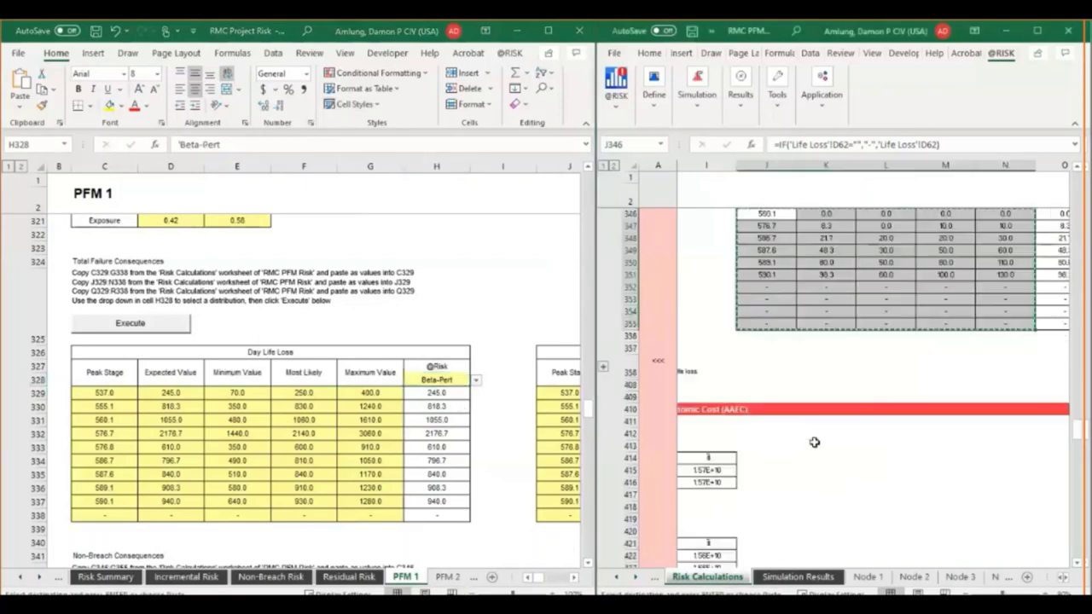
Copy the stage partition values D430:D479 from the Stage Partitioning and Calculations Table on Risk Calculations.
click(395, 307)
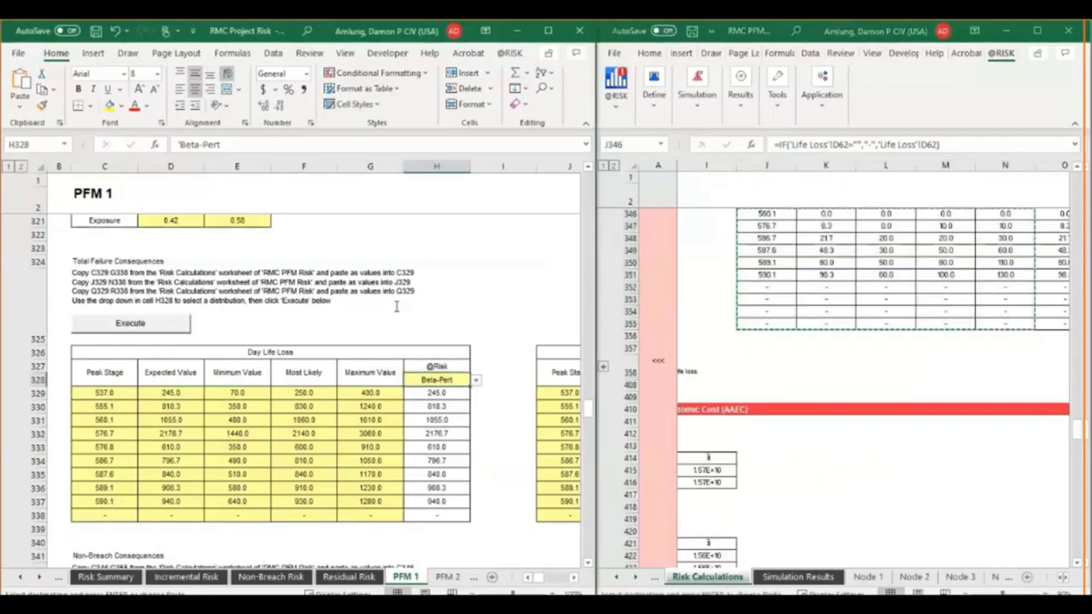
scroll(394, 307, down, 6)
scroll(392, 306, down, 2)
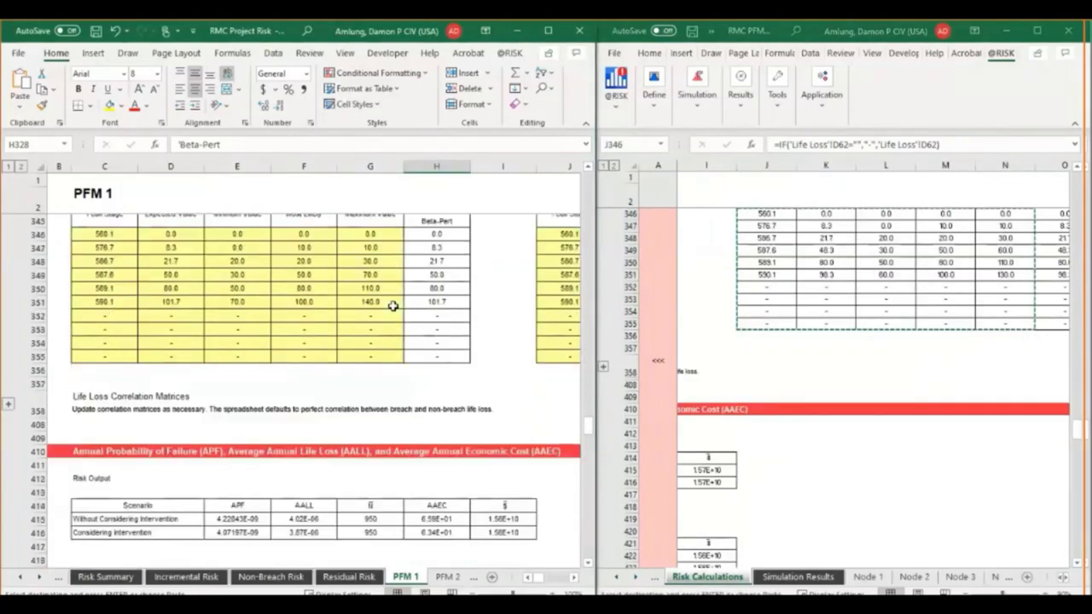
scroll(392, 307, up, 2)
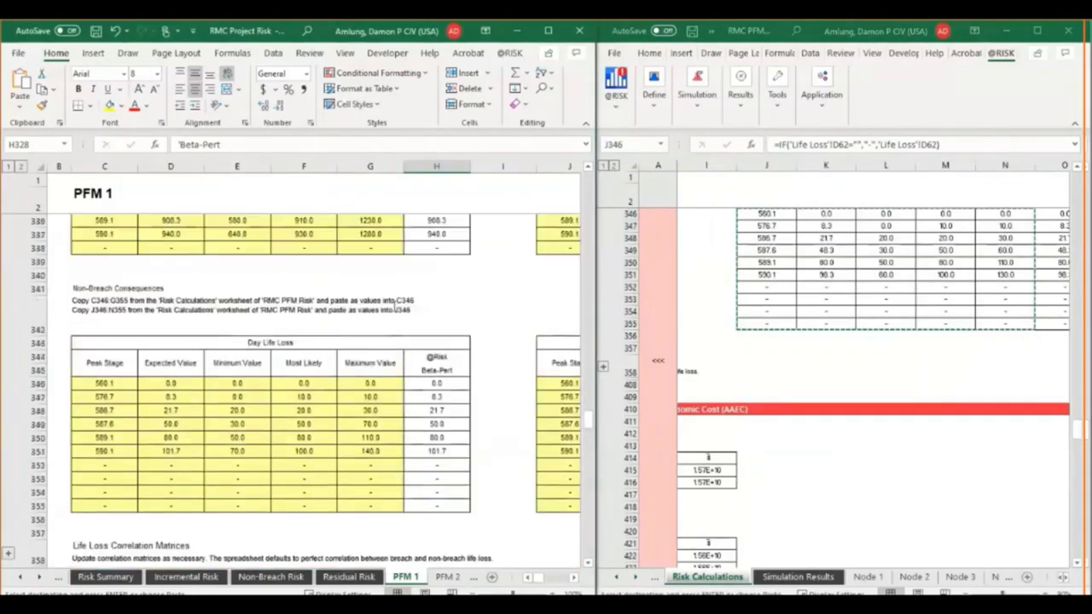
scroll(394, 306, down, 5)
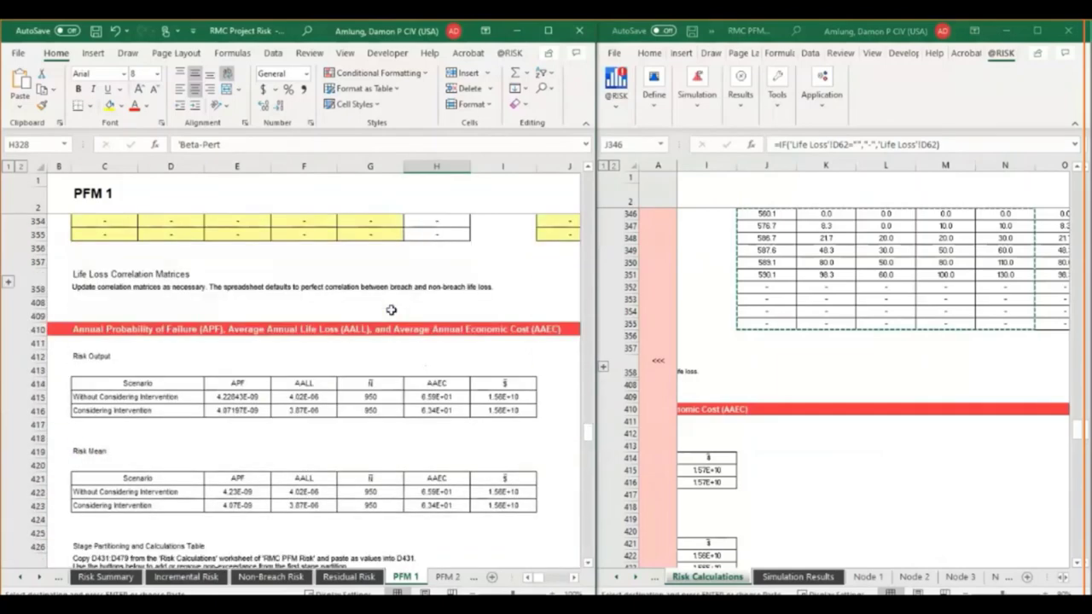
scroll(390, 309, down, 2)
scroll(390, 313, down, 1)
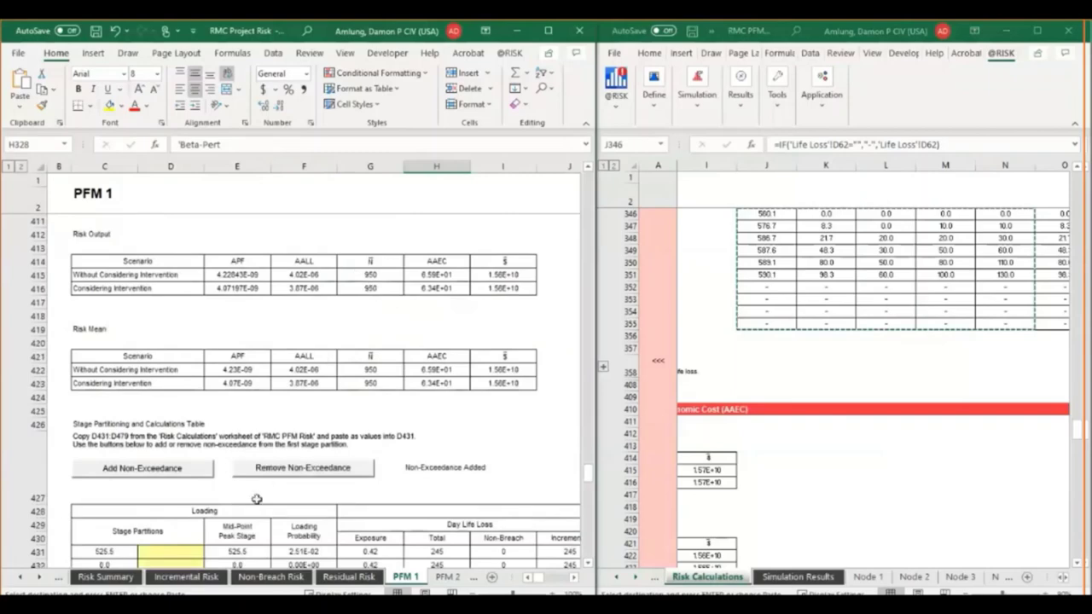
click(170, 552)
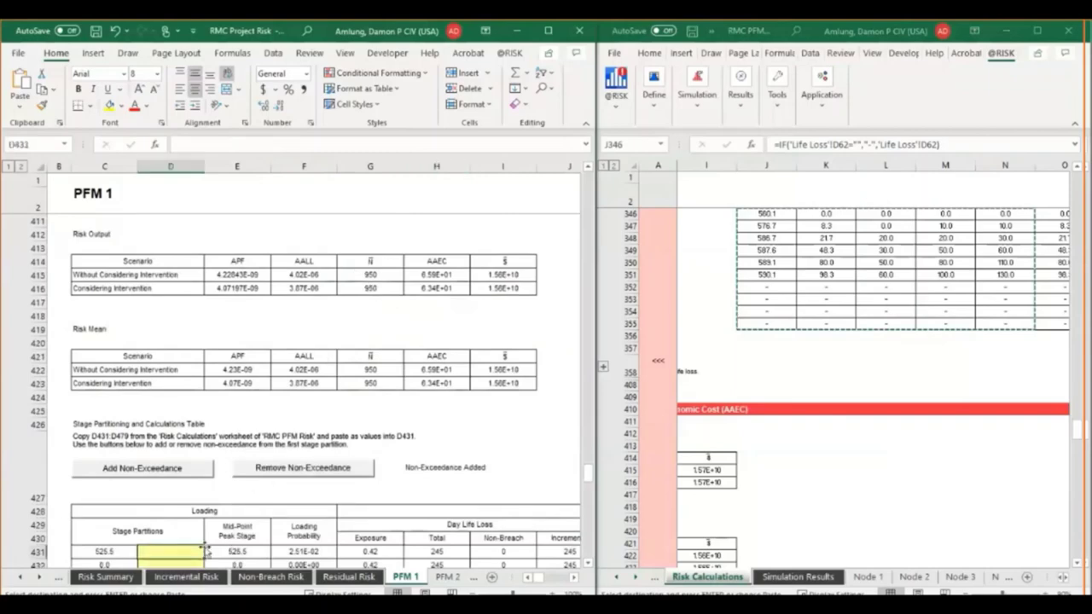
click(1062, 582)
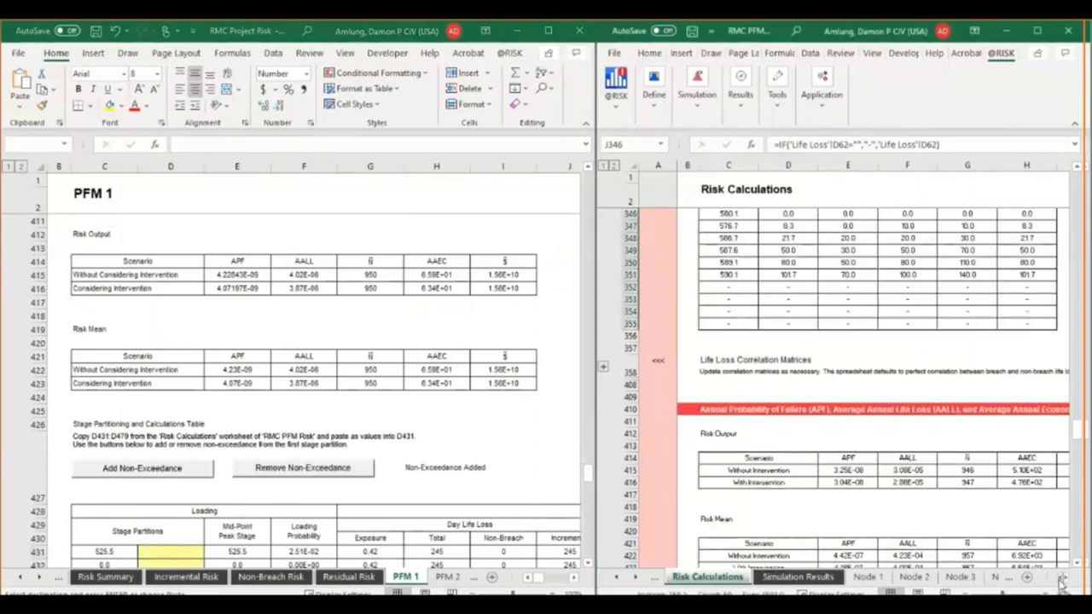
scroll(701, 392, down, 6)
click(788, 417)
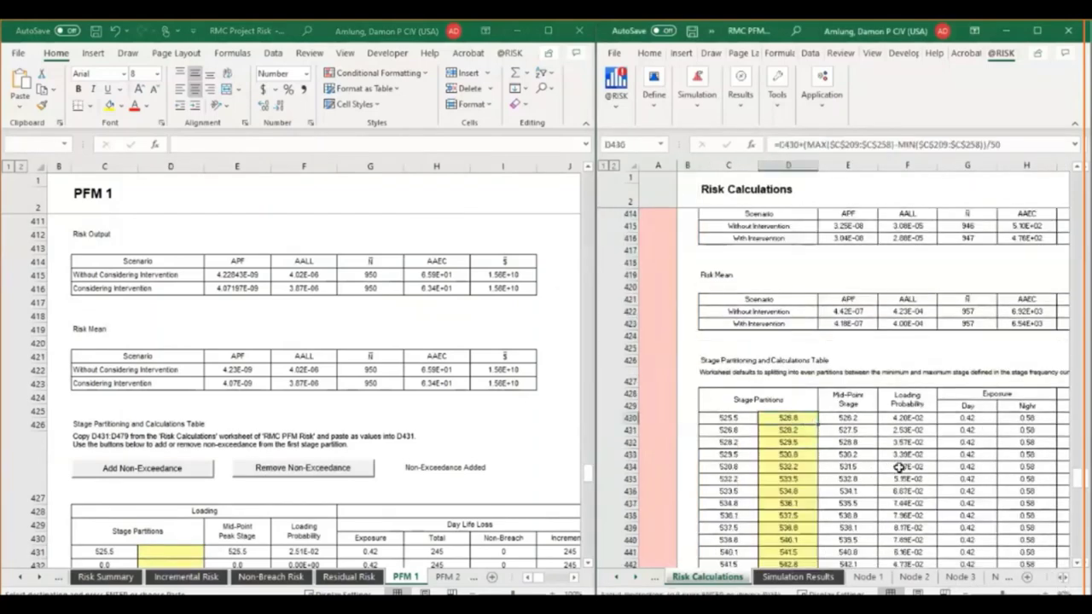
key(ctrl+shift+Down)
key(shift+Up)
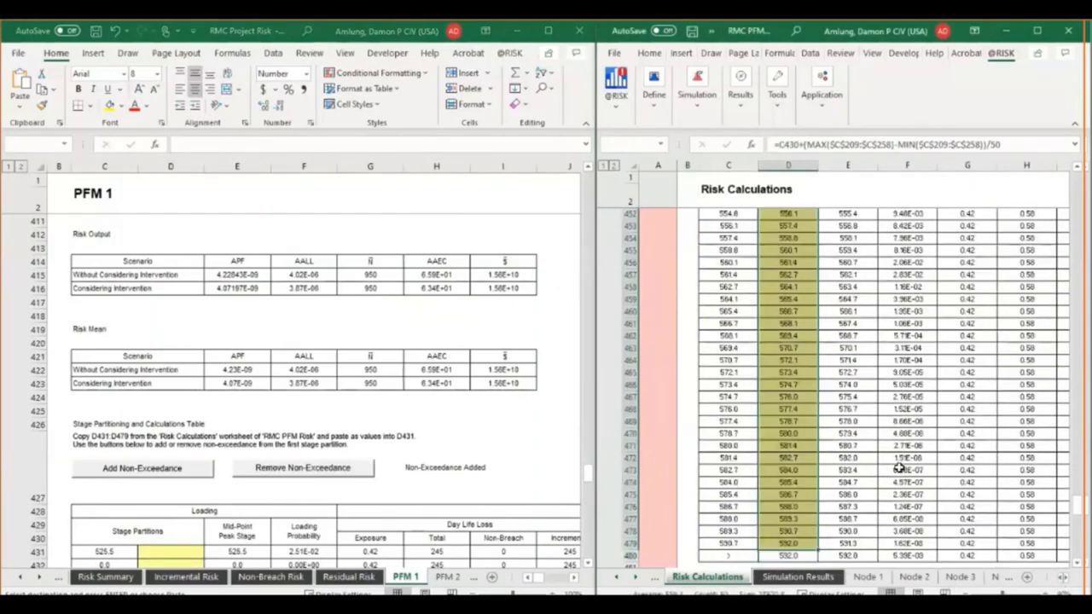
key(ctrl+c)
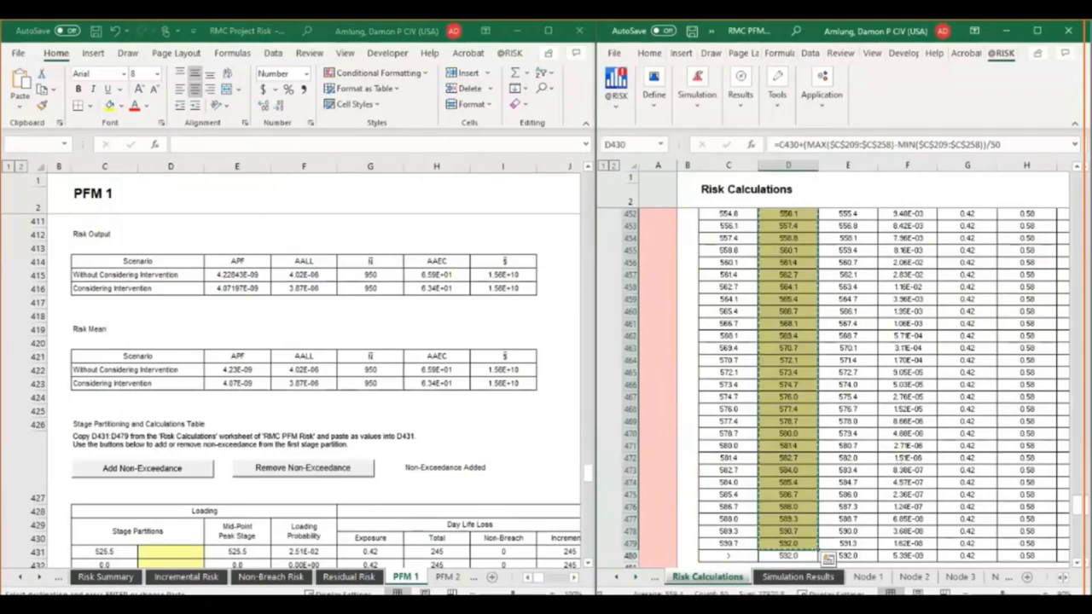
Paste the copied stage partitions as values into D431 of PFM 1.
click(195, 550)
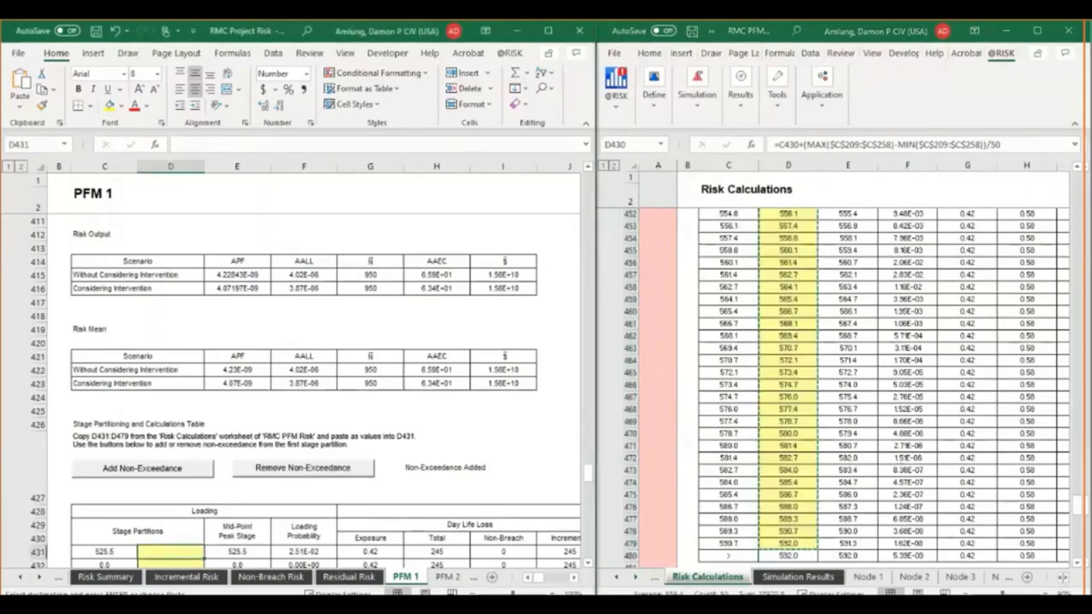
click(20, 106)
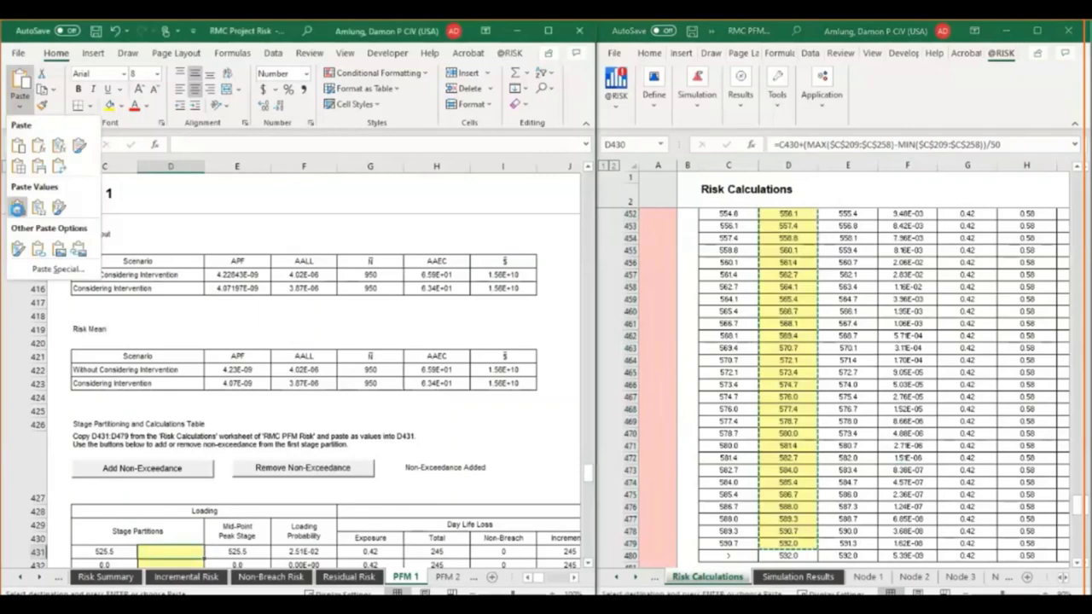
click(17, 208)
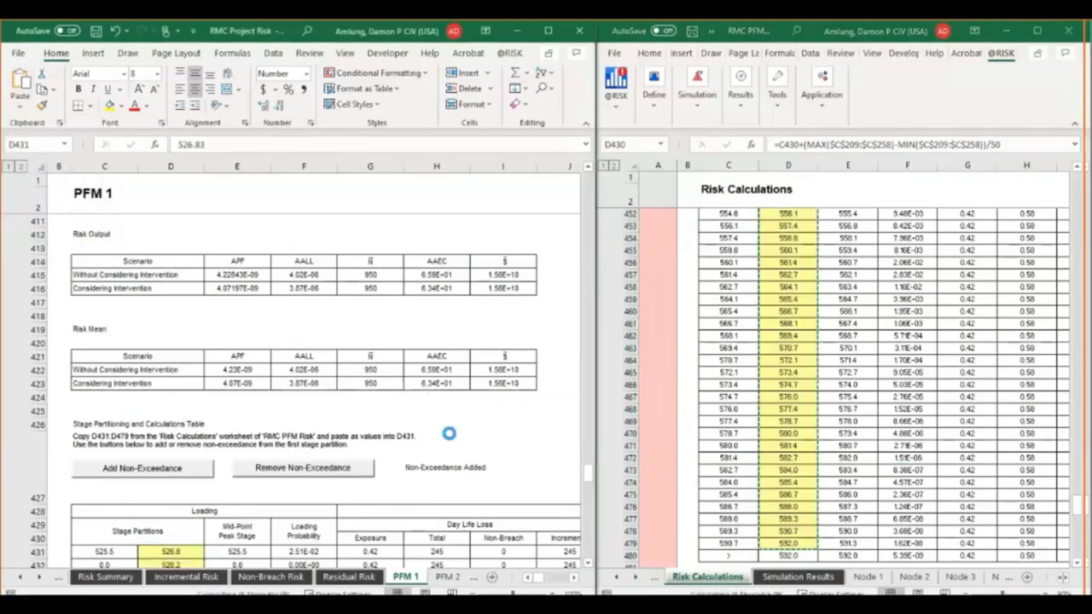
click(461, 467)
click(469, 484)
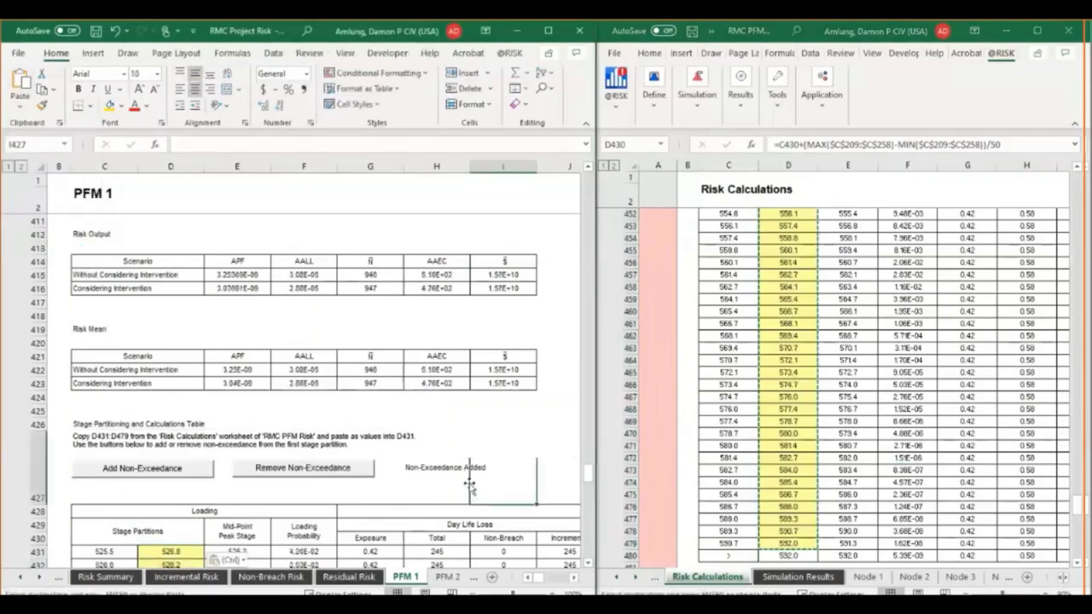
Examine the PFM 1 stage partition calculations, the Incremental Risk versus Peak Stage table and the peak stage ranges with and without intervention.
scroll(282, 416, down, 4)
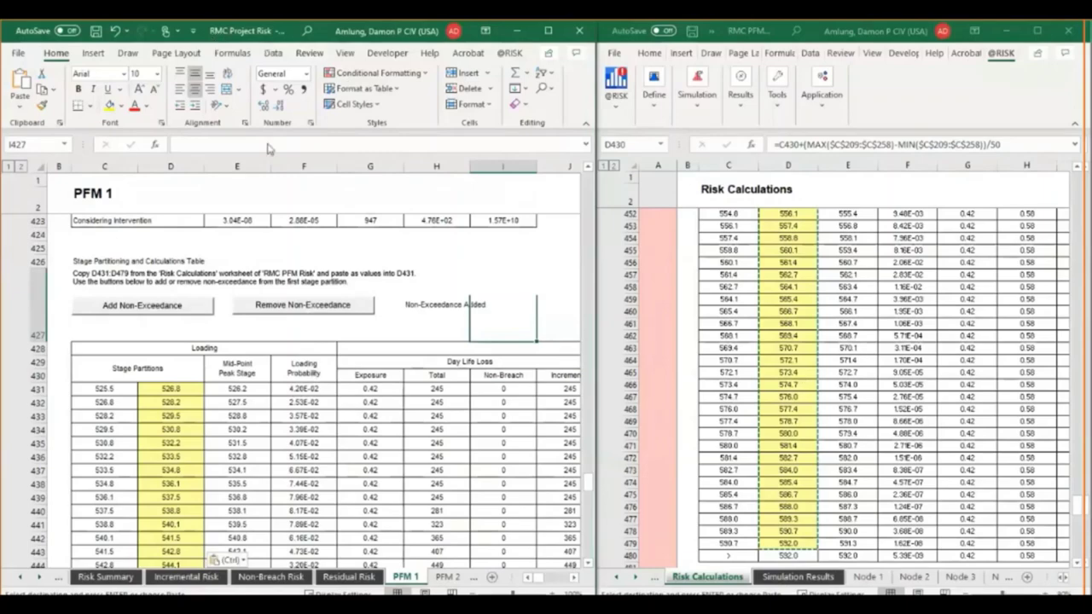
key(super+Up)
scroll(735, 368, down, 15)
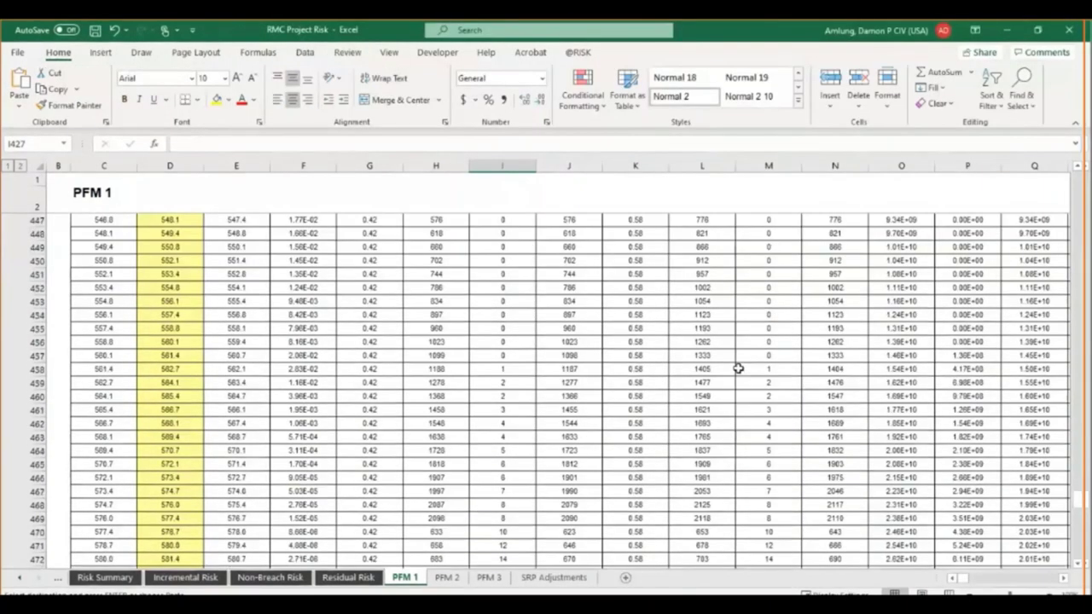
scroll(839, 463, down, 3)
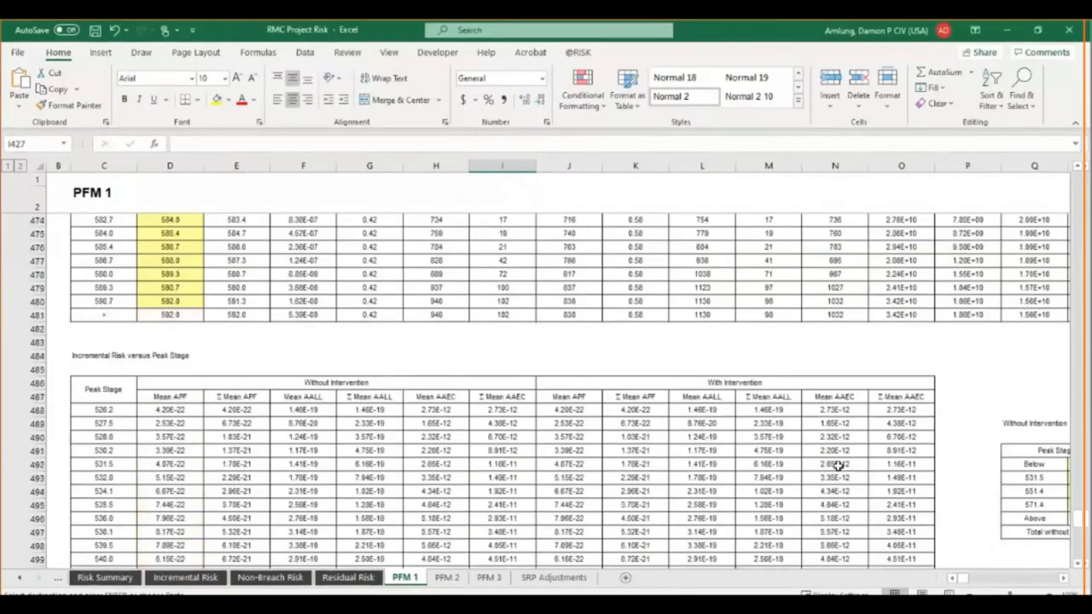
drag(1064, 581, 1063, 581)
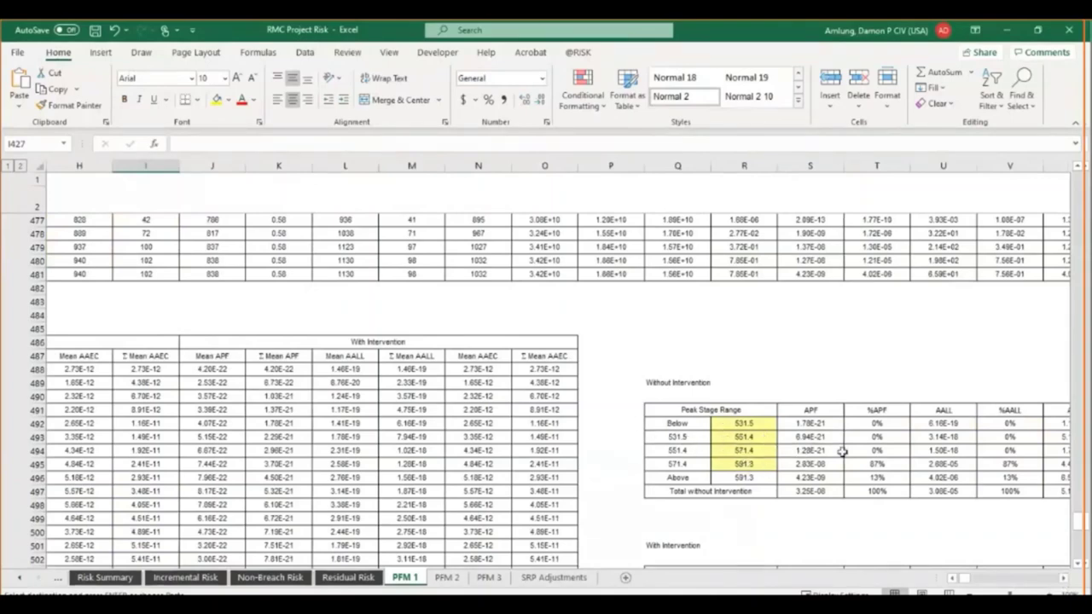
scroll(721, 376, down, 5)
scroll(719, 390, down, 6)
scroll(734, 388, up, 6)
click(740, 384)
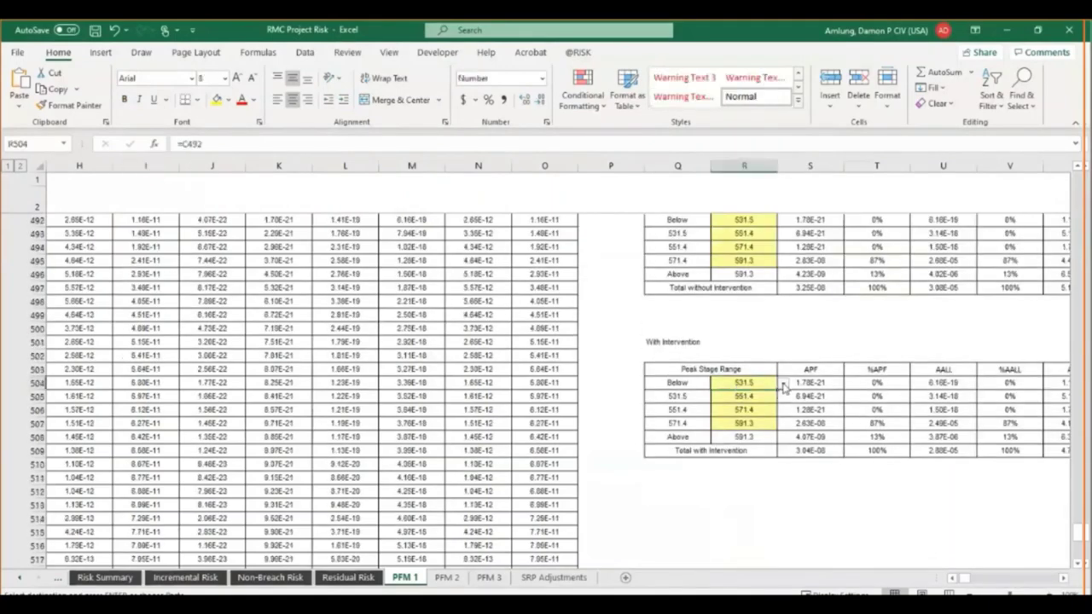
click(782, 384)
click(782, 383)
Reduce the Risk Output APF values in E415:E416 of PFM 1 to two decimal places in scientific notation.
scroll(749, 343, up, 9)
scroll(749, 343, up, 20)
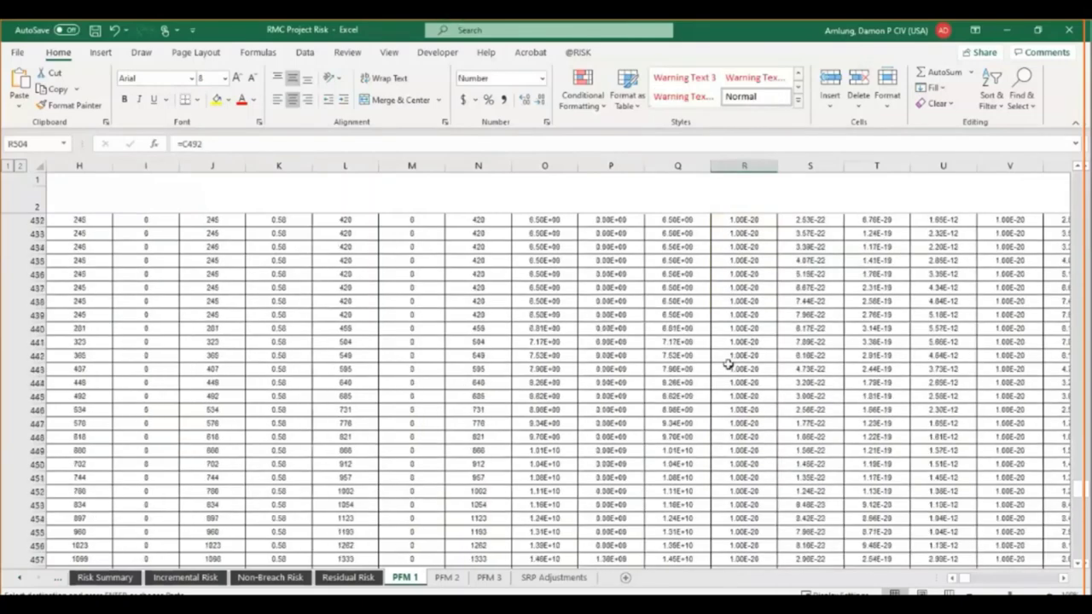
scroll(793, 482, left, 3)
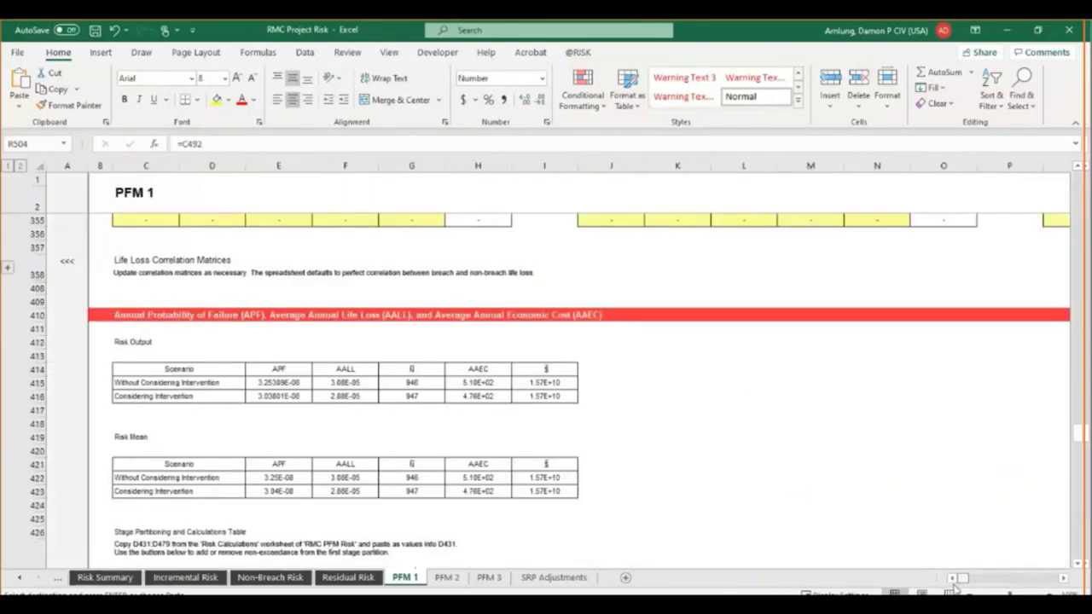
scroll(787, 470, down, 2)
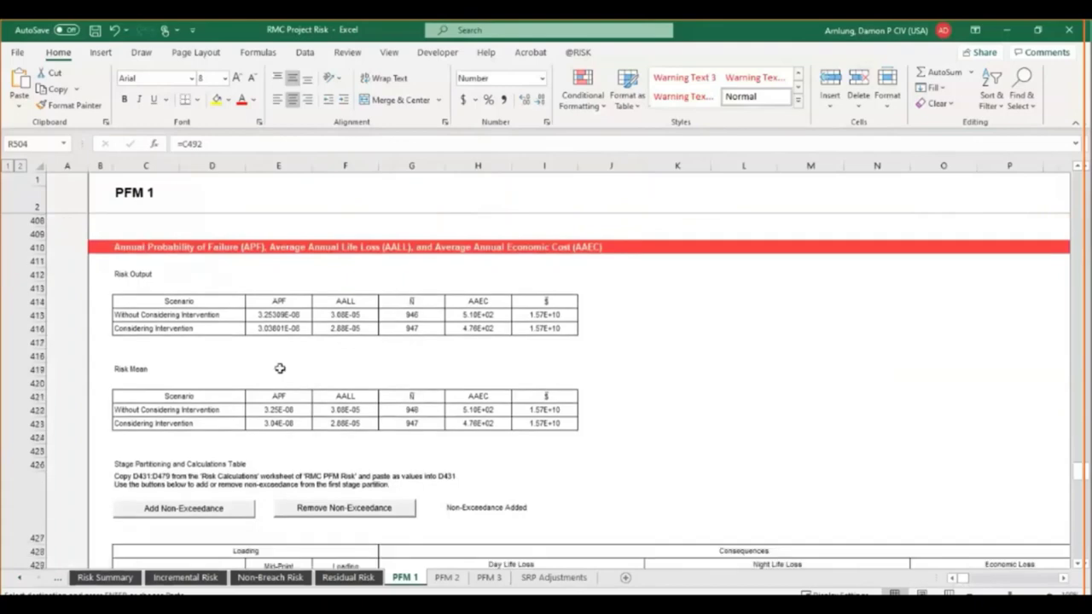
drag(278, 314, 279, 329)
click(538, 101)
click(538, 101)
click(539, 101)
click(717, 381)
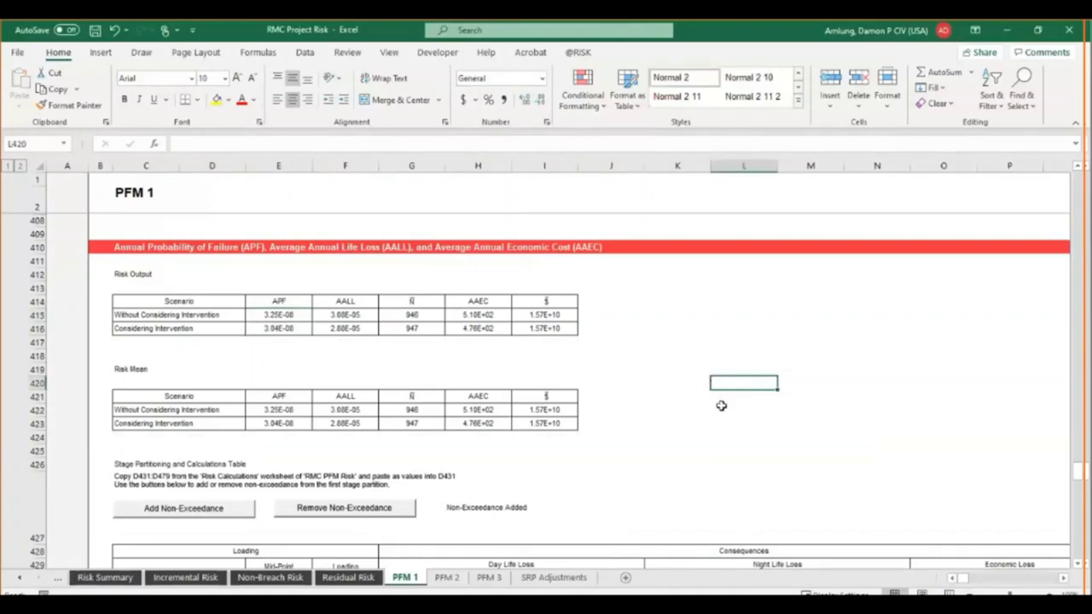
Check the PFM 3 and PFM 2 worksheets for their transferred data.
click(459, 579)
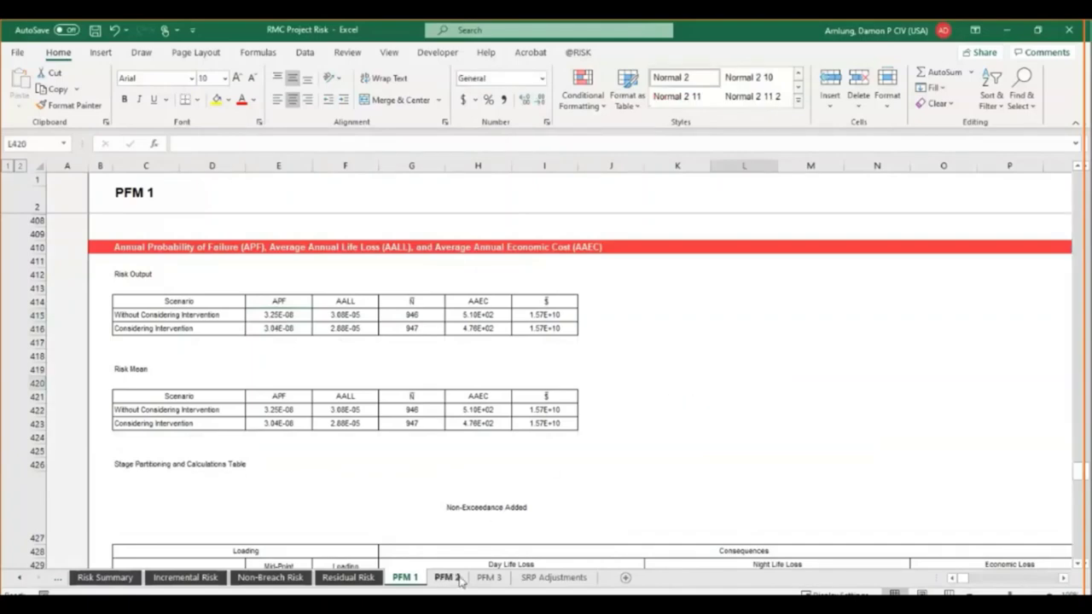
click(491, 583)
click(461, 581)
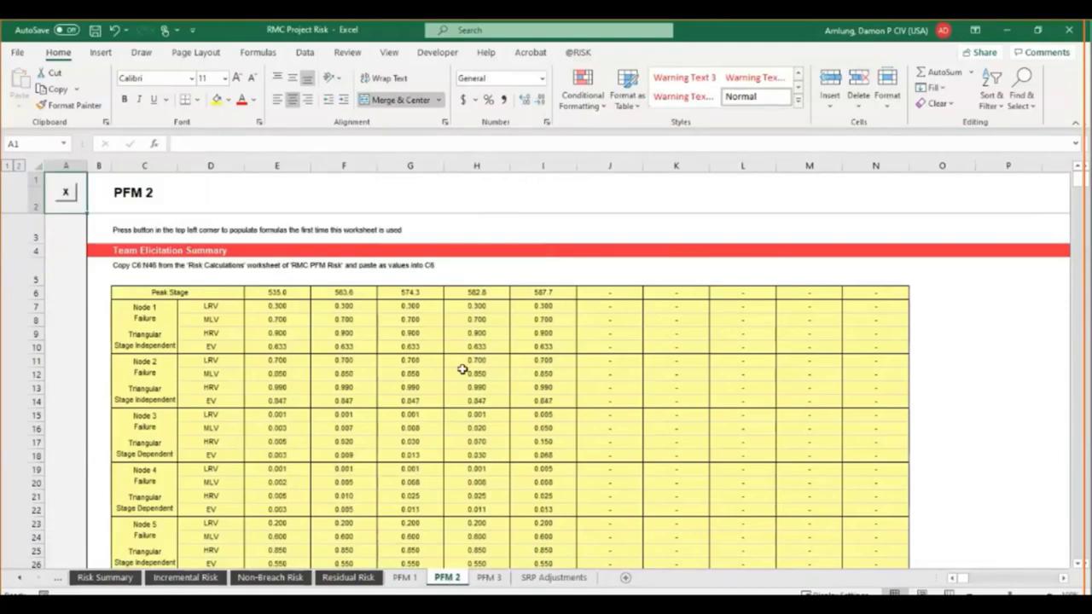
Add PFM 4 in C21 of the potential failure mode list on the Cover Sheet.
click(19, 580)
click(19, 580)
click(19, 580)
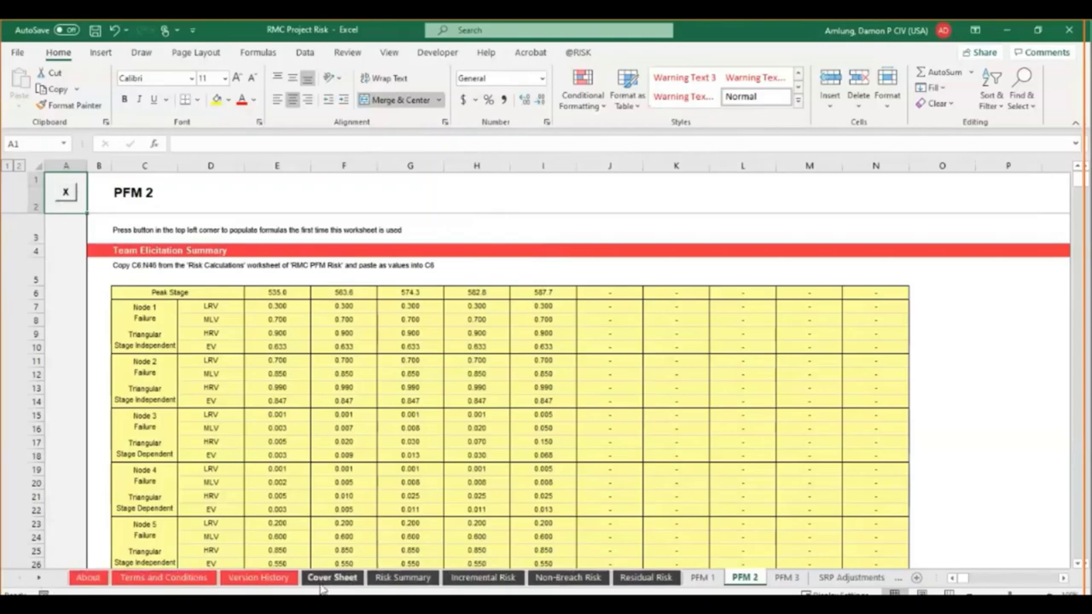
click(327, 579)
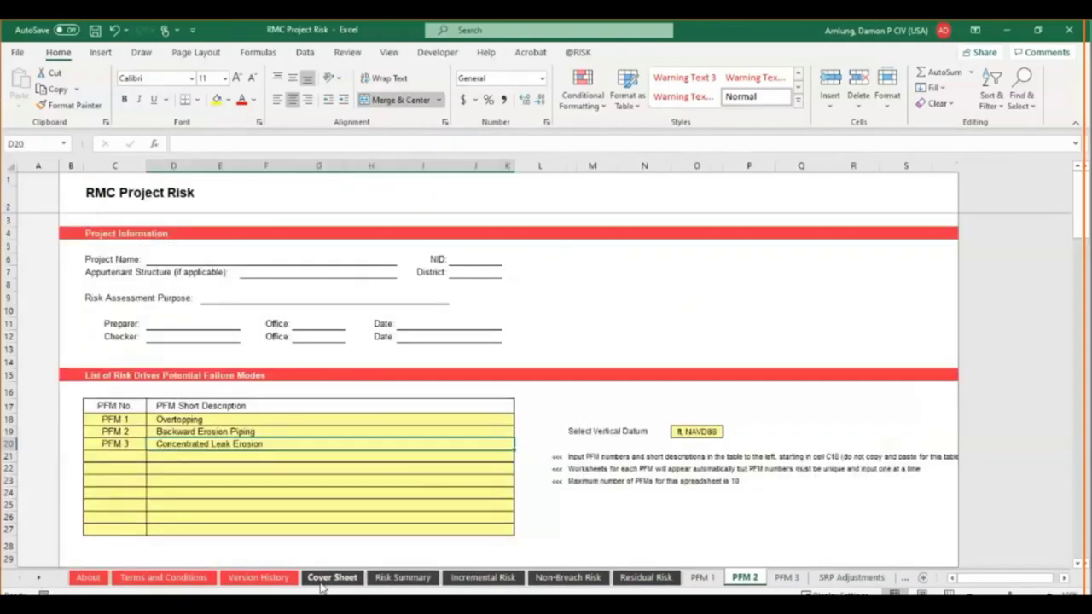
click(128, 455)
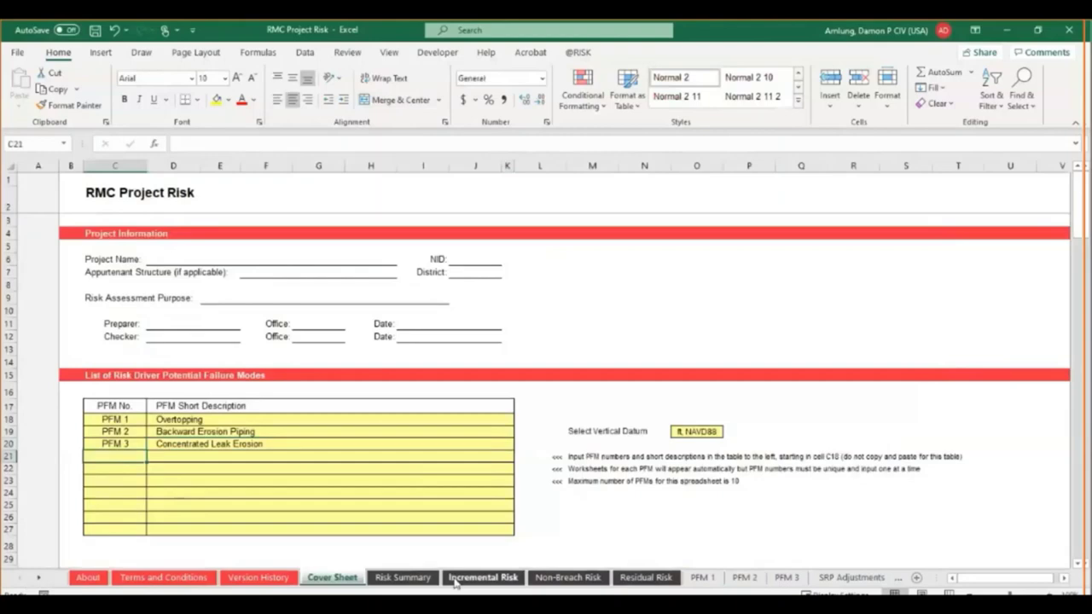
text(PFM)
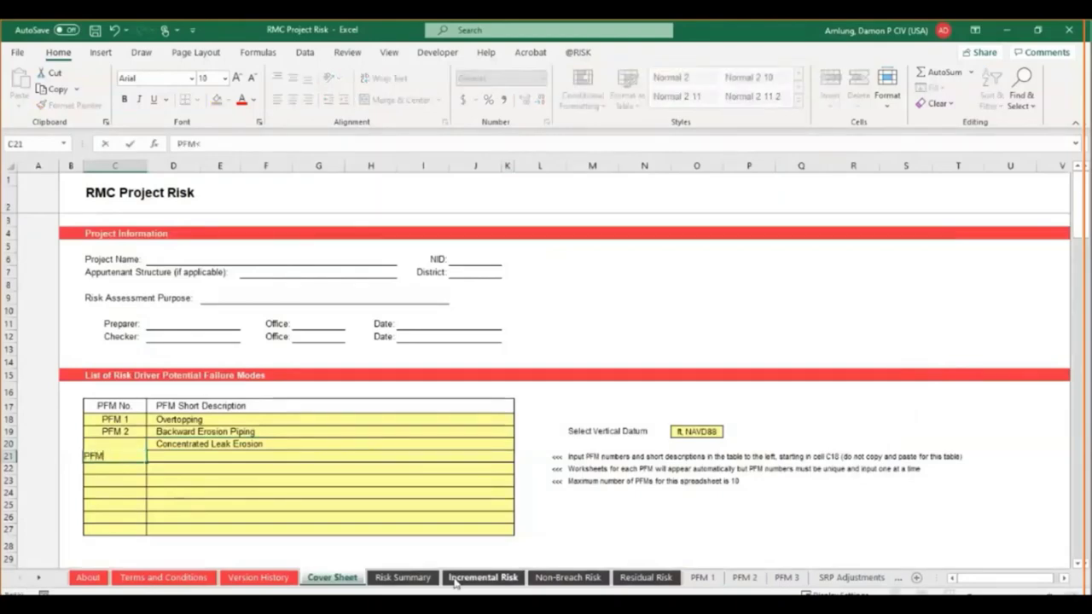
text( 4)
key(Return)
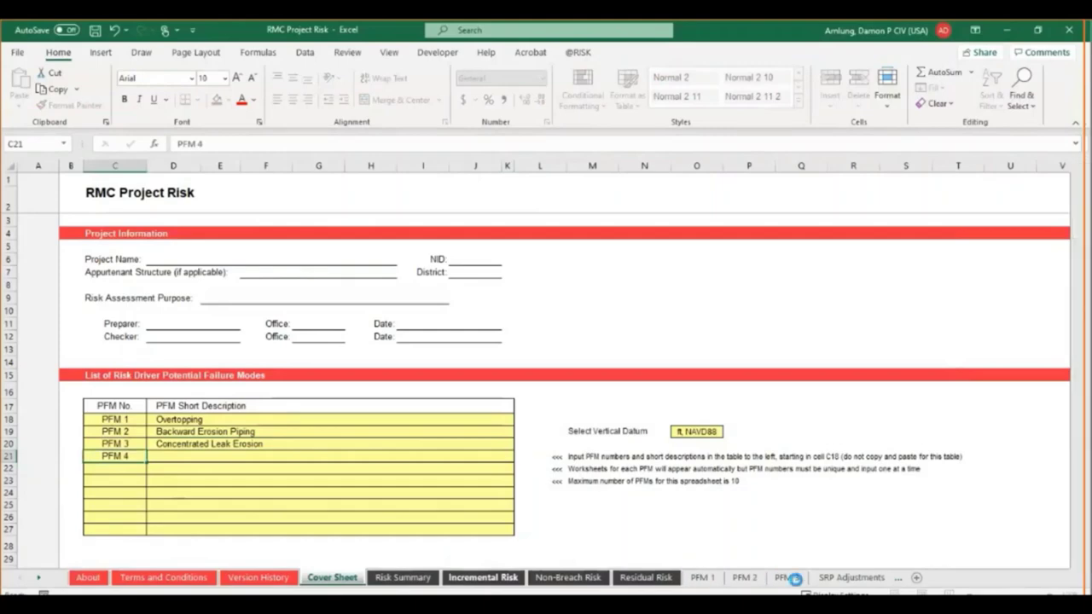
Populate the formulas on the new PFM 4 worksheet and review its SRP and stage frequency tables.
click(828, 577)
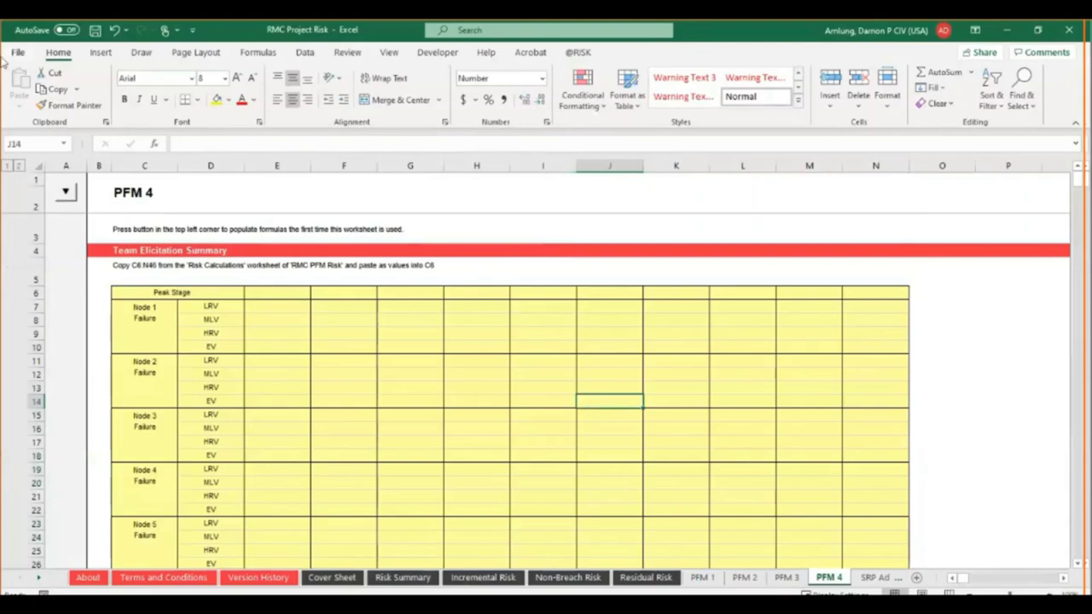
click(65, 194)
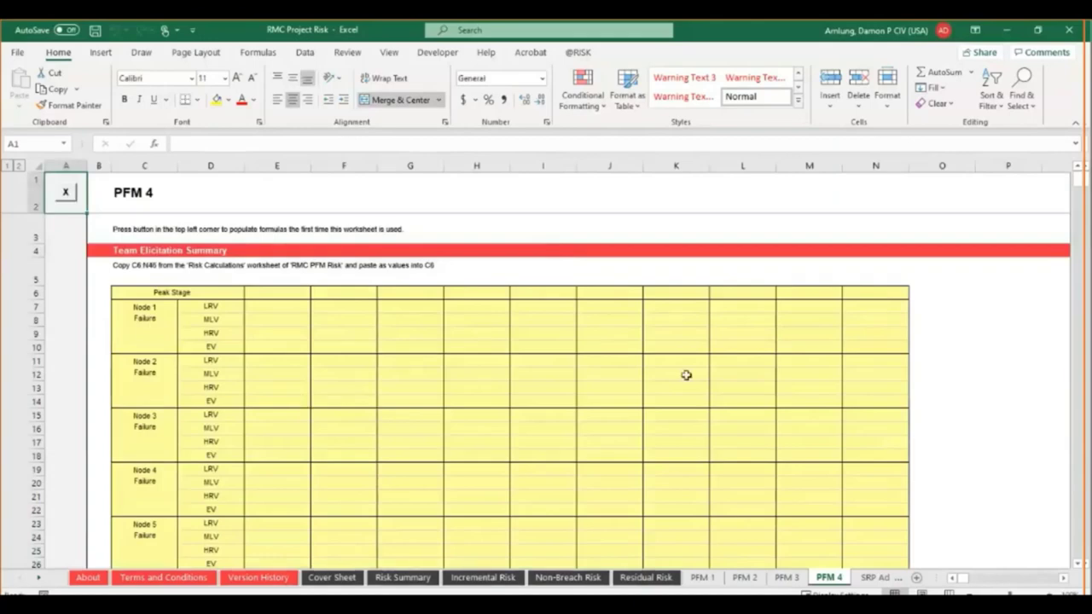
scroll(740, 493, down, 5)
scroll(731, 484, down, 16)
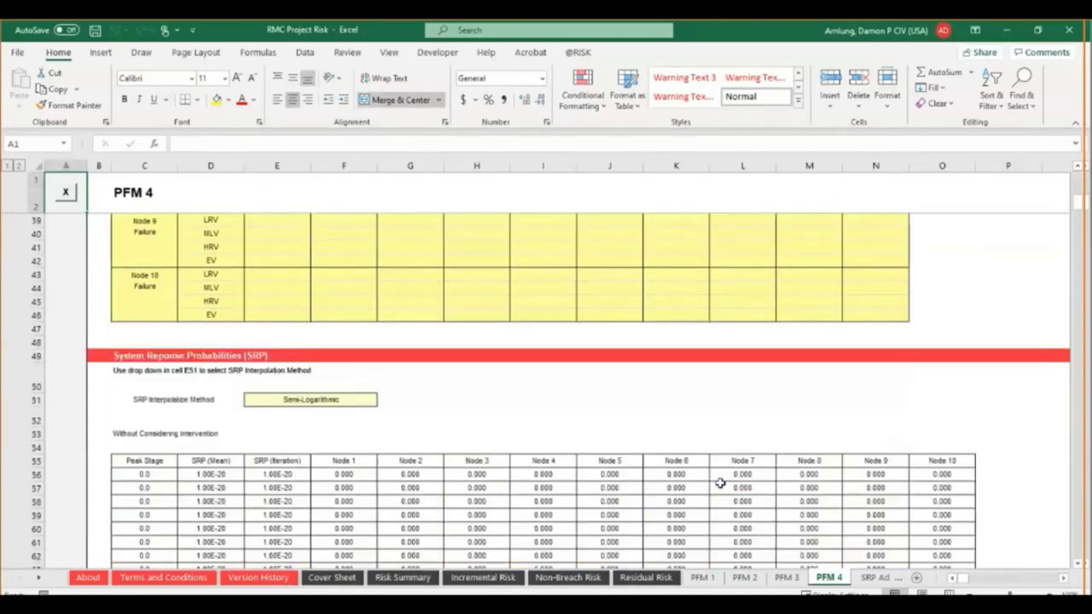
scroll(317, 441, down, 7)
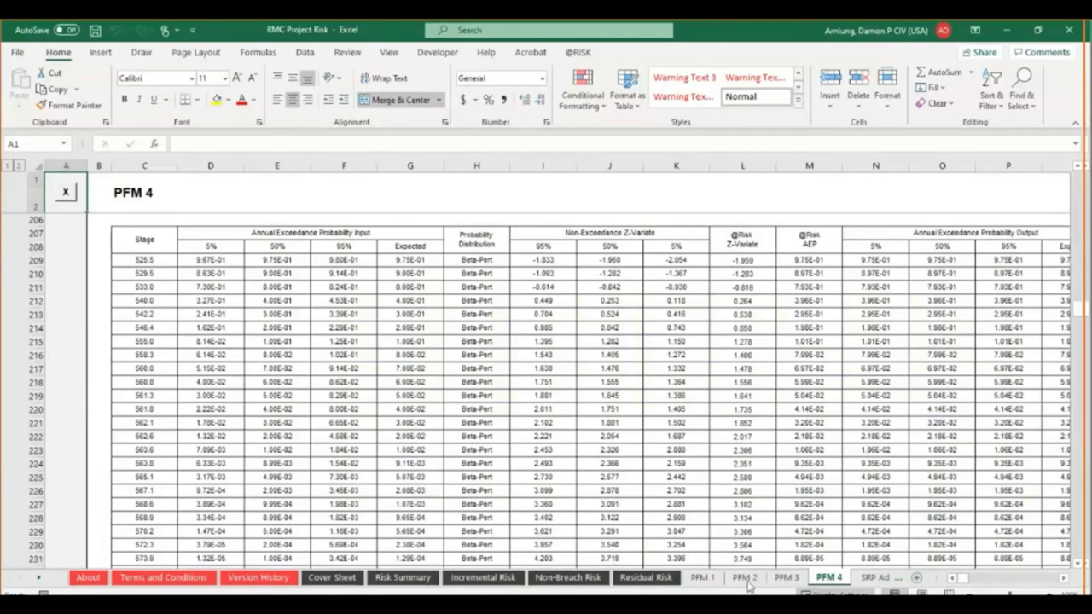
Examine how the PFM 4 worksheet's stage frequency, non-breach consequence and stage partitioning tables reference PFM 1.
click(212, 271)
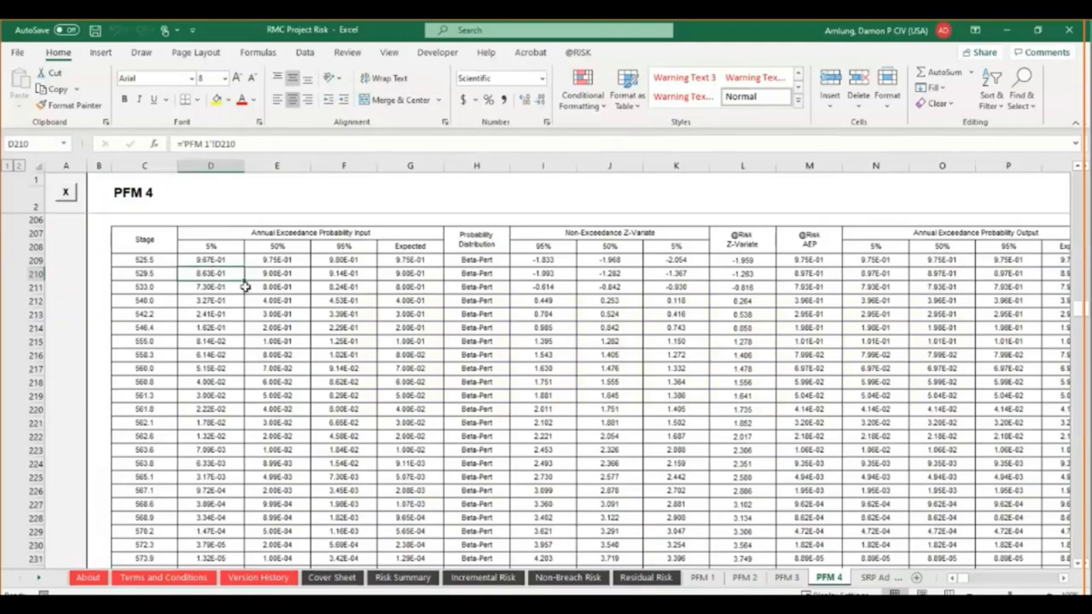
scroll(245, 287, down, 7)
scroll(245, 288, down, 20)
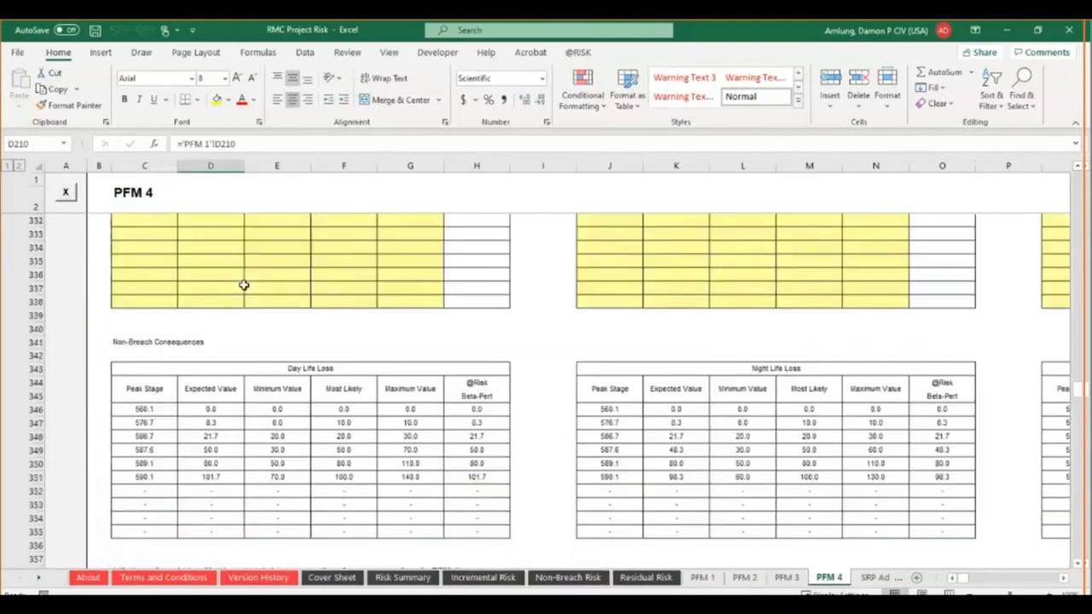
drag(145, 382, 474, 482)
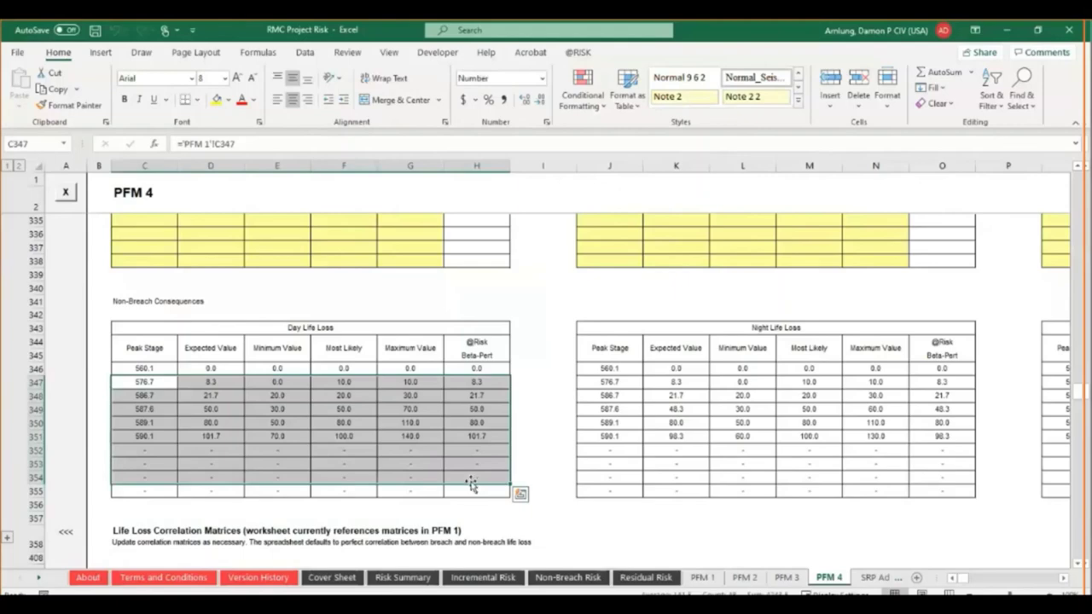
scroll(606, 388, down, 20)
scroll(603, 392, down, 1)
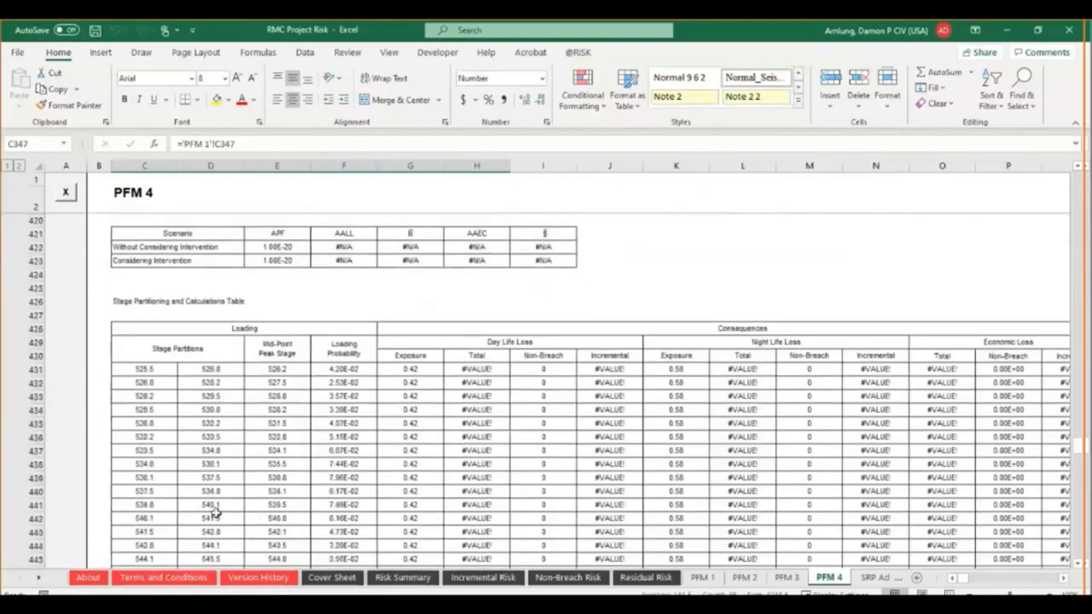
click(211, 397)
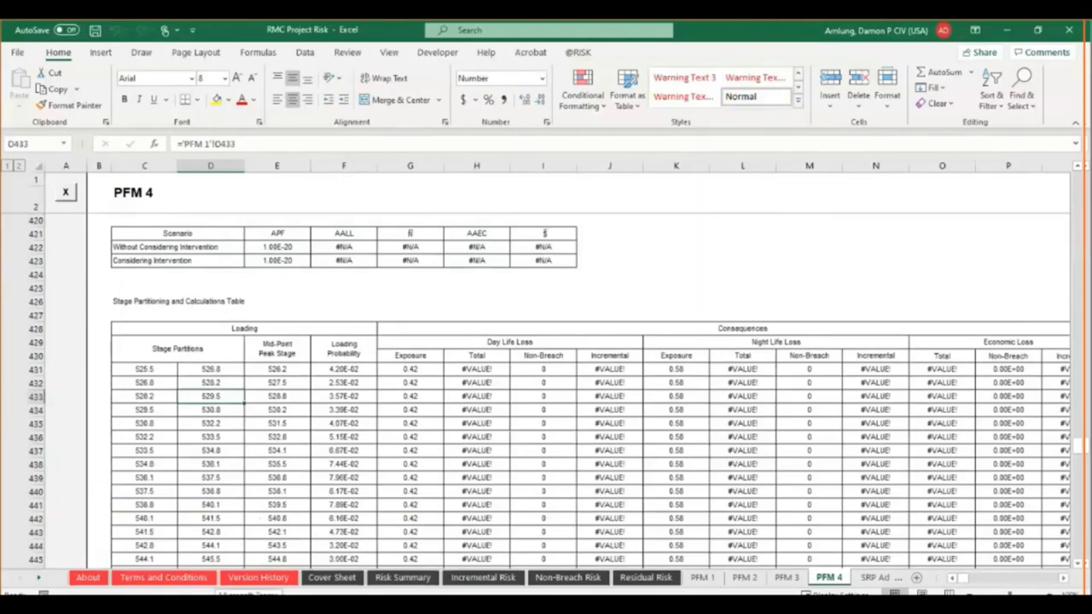
mouse_move(1081, 452)
mouse_down()
mouse_move(1077, 428)
mouse_move(1076, 443)
mouse_up()
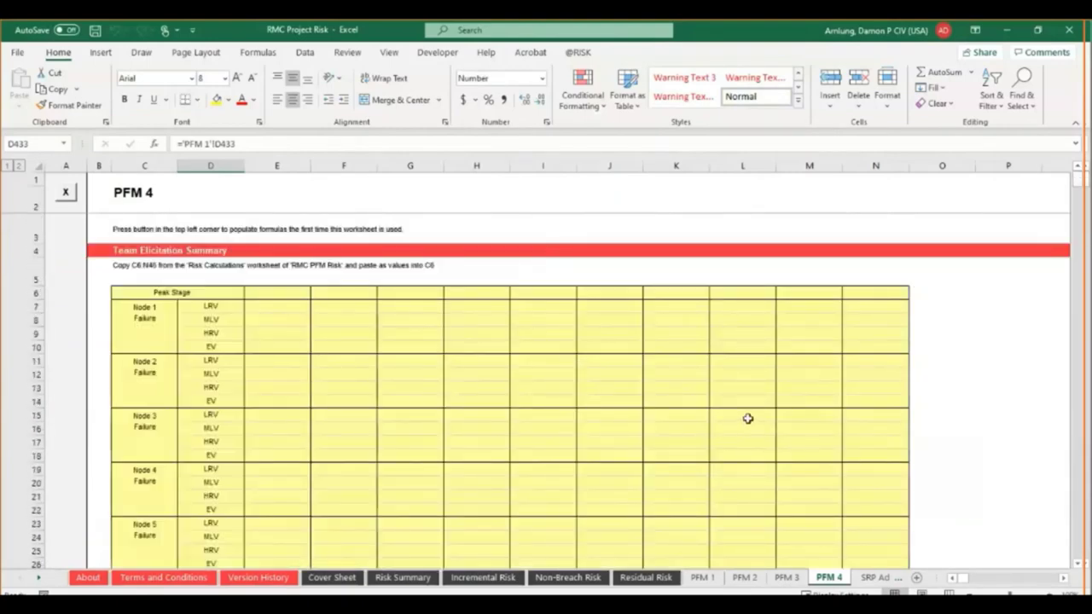
Clear the populated formulas from the PFM 4 worksheet and remove PFM 4 from C21 on the Cover Sheet.
click(68, 195)
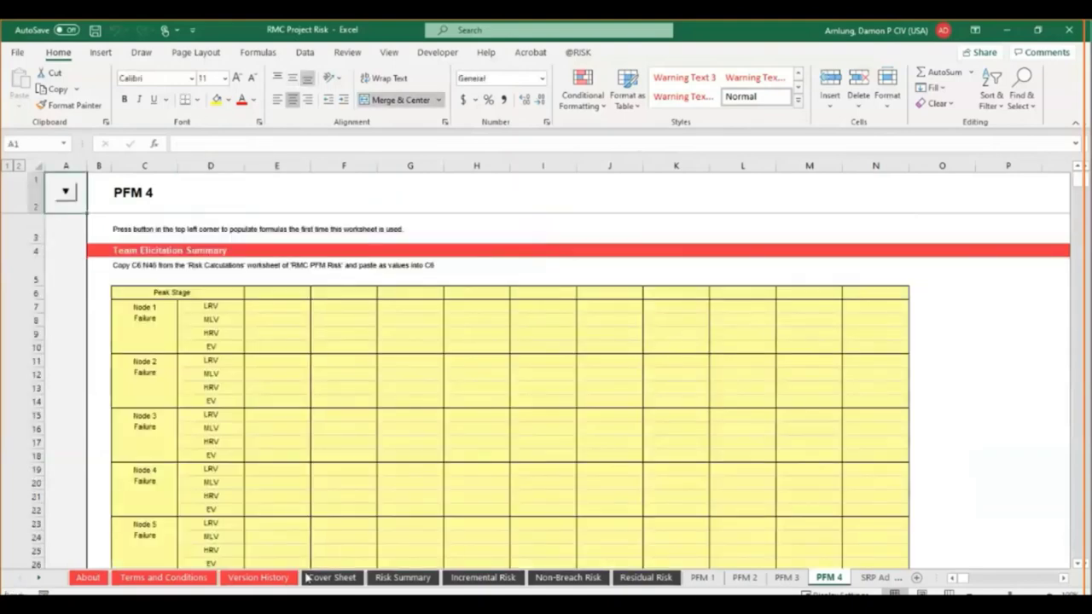
click(332, 577)
click(120, 456)
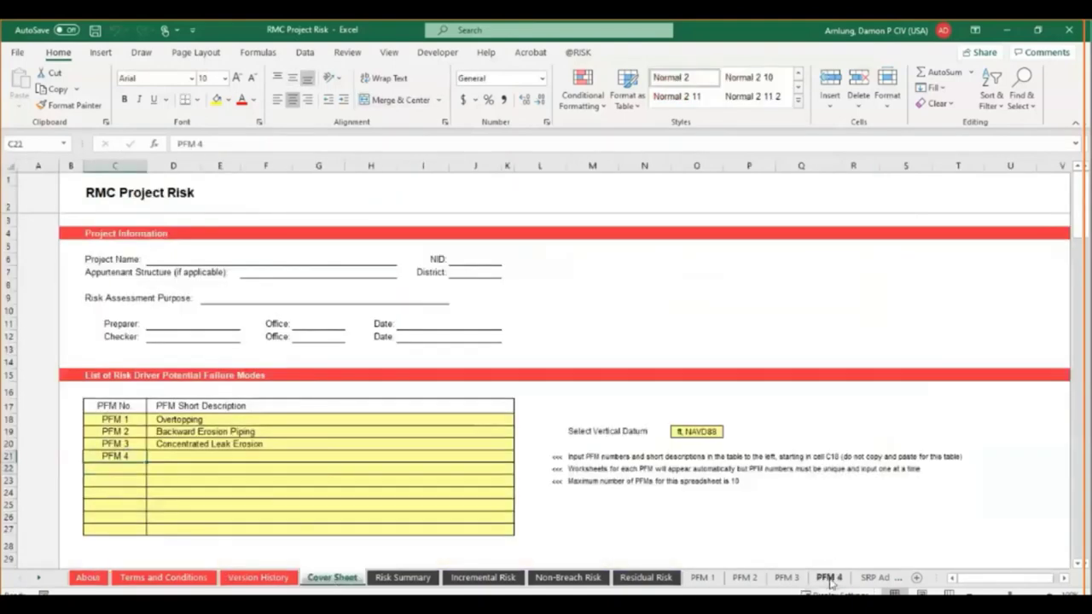
key(Delete)
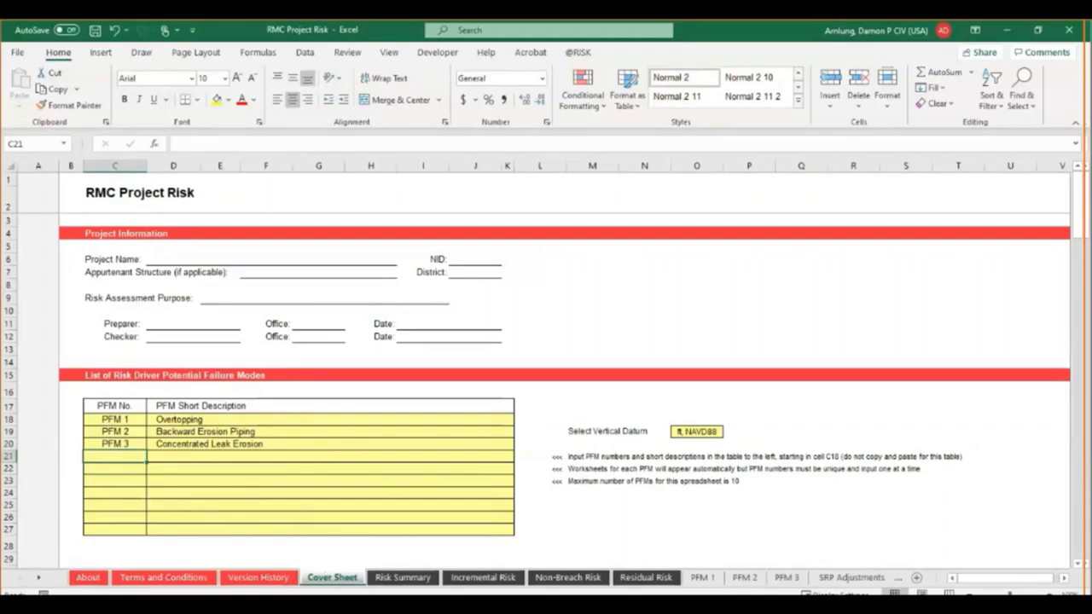
Open the SRP Adjustments worksheet and check the Homework 4 instructions on common cause adjustment in the Session 4 workbook.
click(851, 578)
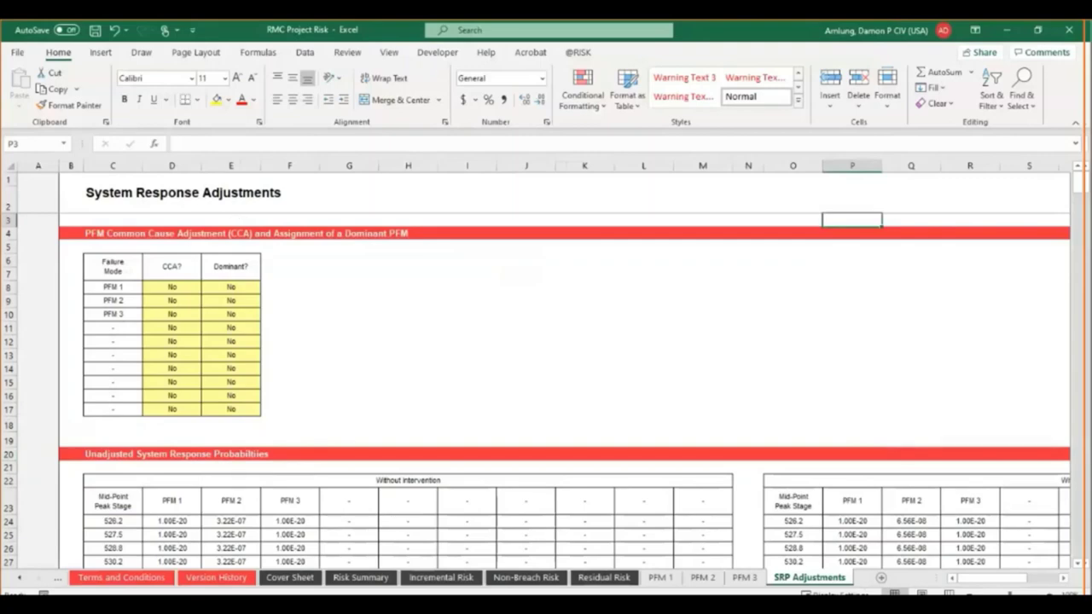
mouse_move(353, 595)
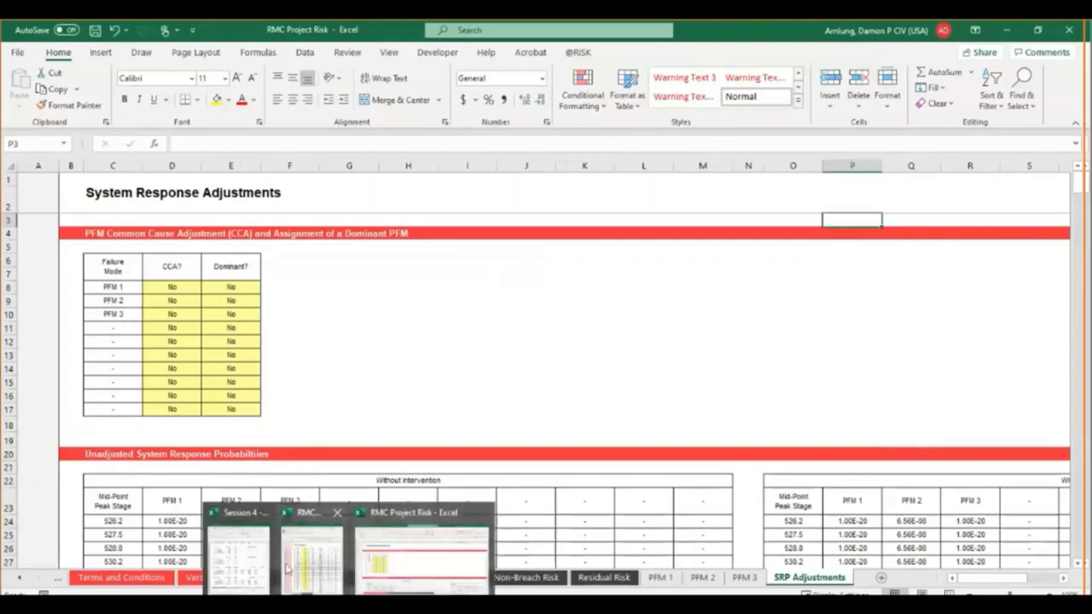
click(239, 553)
click(708, 530)
scroll(859, 241, up, 20)
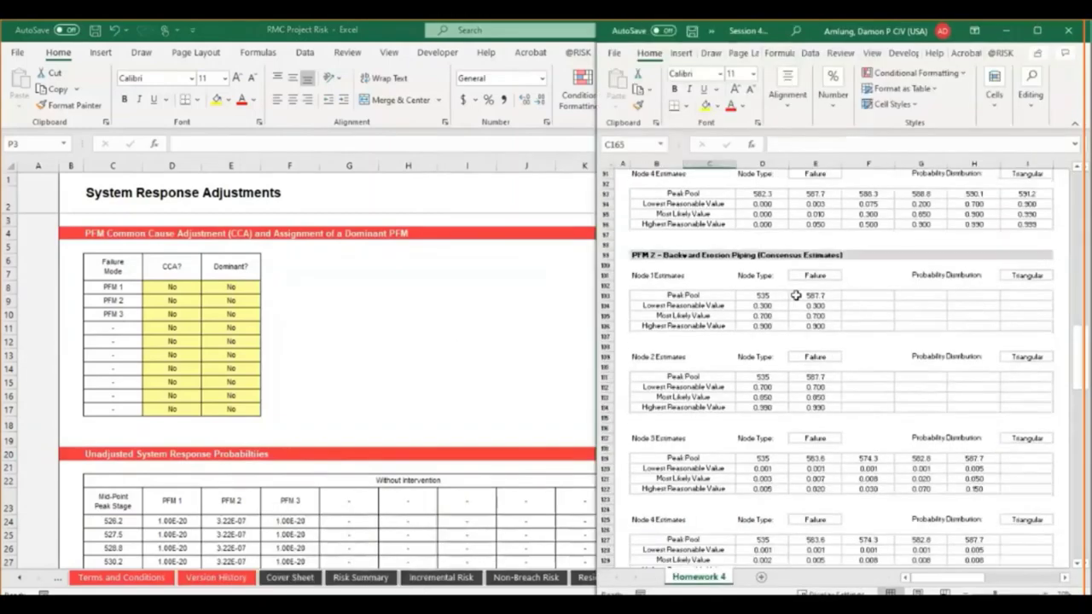
scroll(859, 241, up, 5)
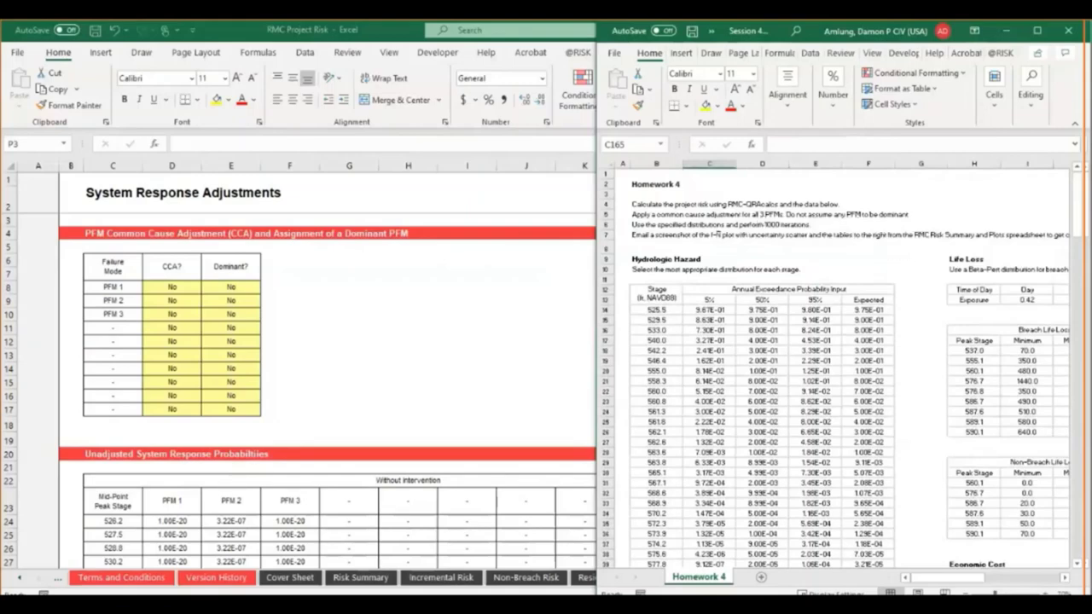
Set the common cause adjustment (CCA) to Yes for PFM 1, PFM 2 and PFM 3 in D8:D10 of SRP Adjustments.
click(261, 332)
click(179, 288)
click(206, 288)
click(202, 300)
click(178, 301)
click(207, 304)
click(198, 315)
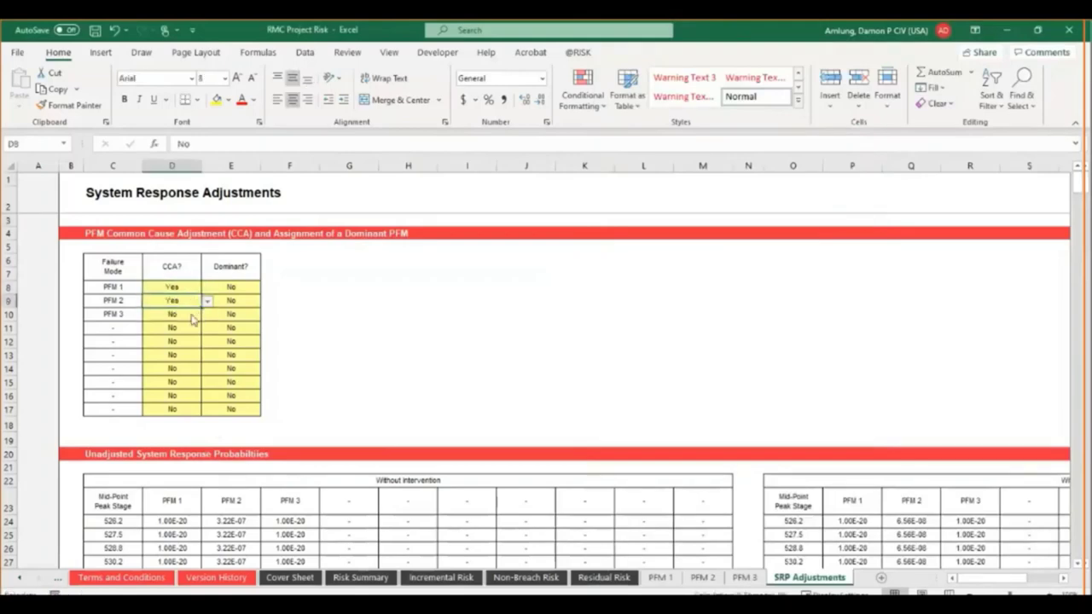
click(203, 319)
click(207, 315)
click(193, 328)
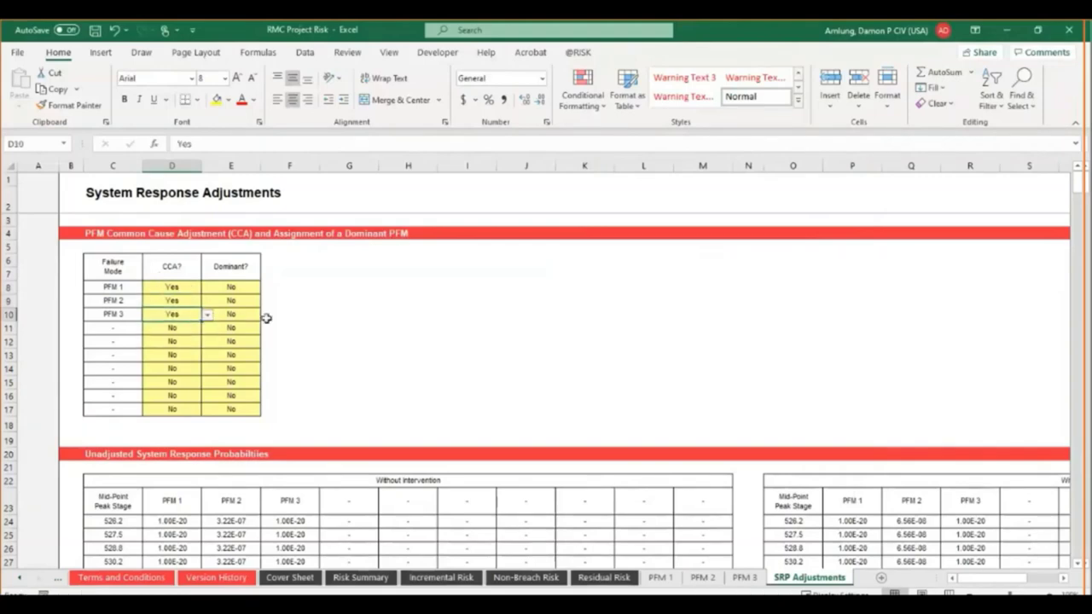
Review the unadjusted system response probabilities and the instructions for combining similar PFMs.
click(371, 325)
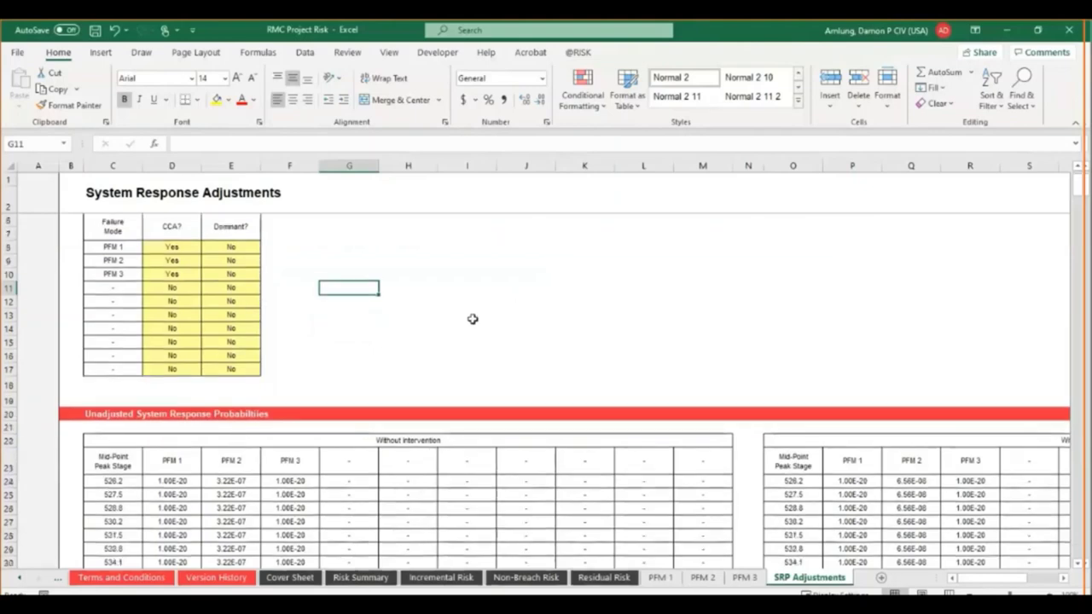
scroll(473, 317, down, 5)
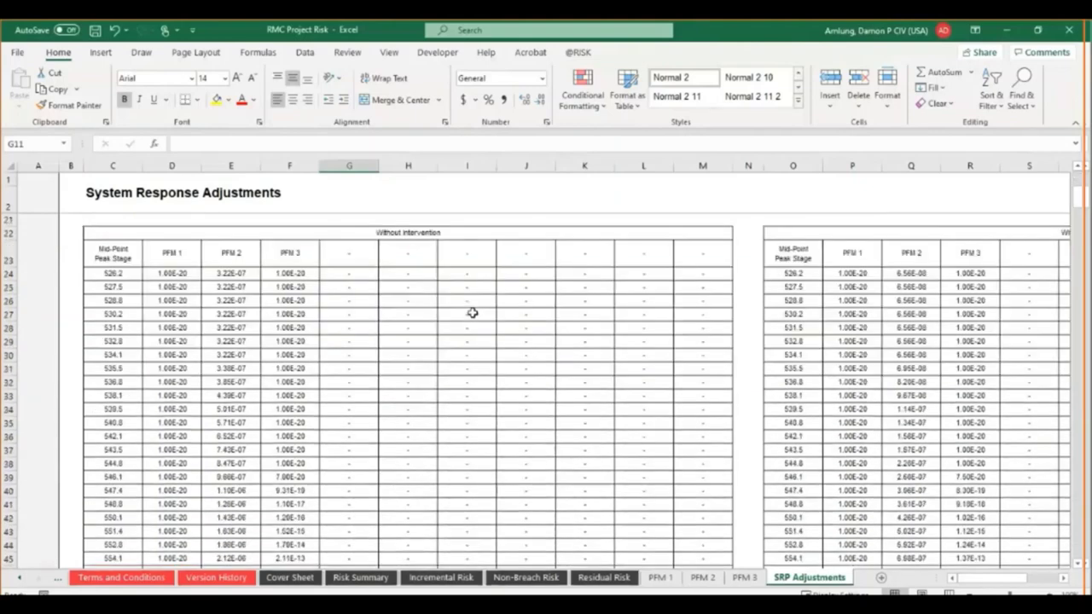
scroll(383, 317, up, 1)
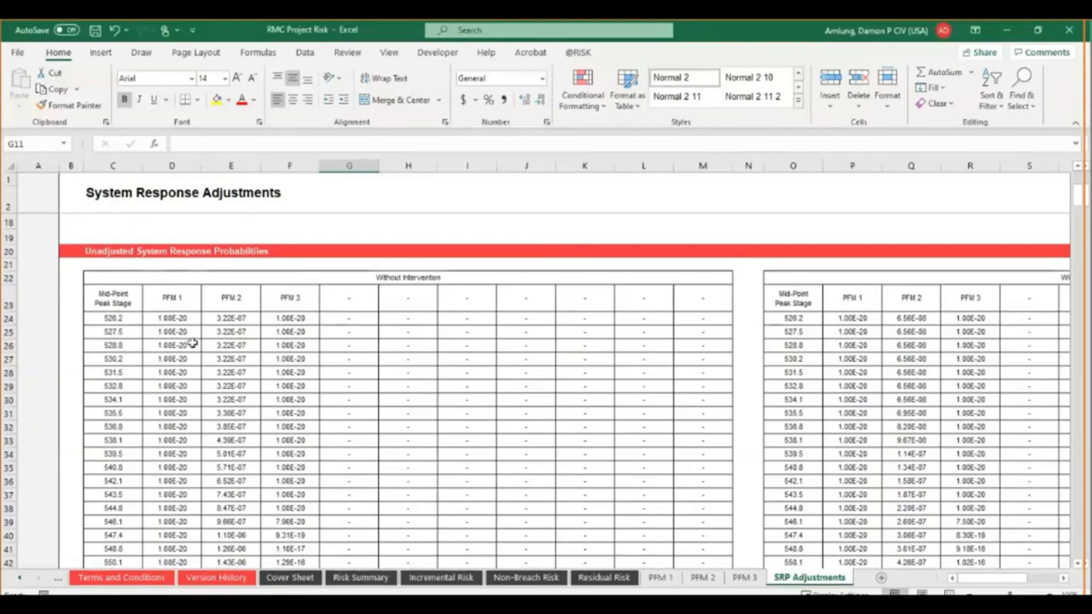
scroll(191, 343, down, 11)
scroll(231, 347, down, 7)
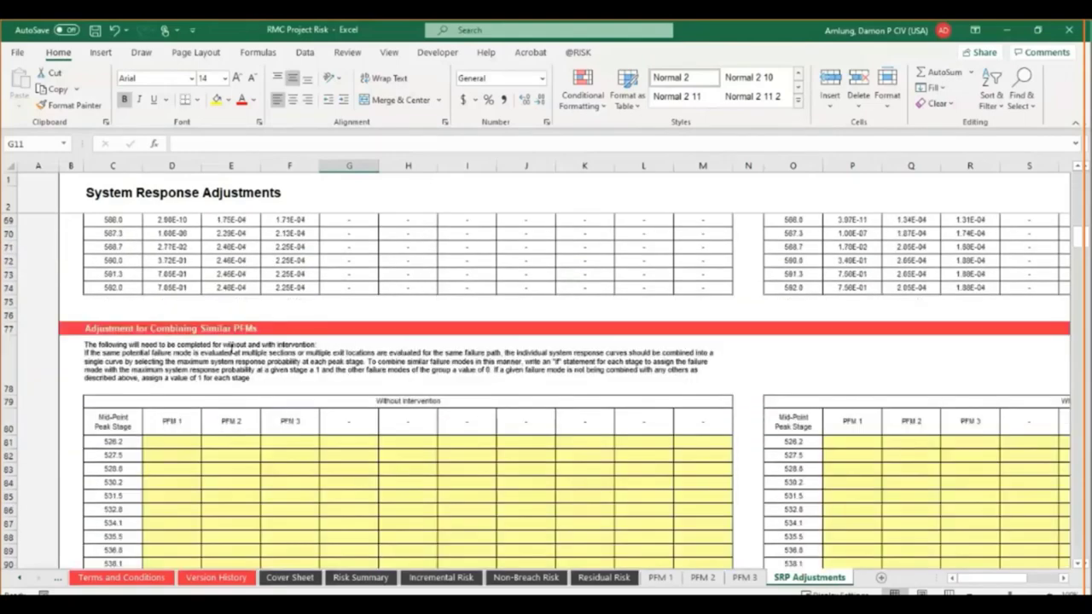
scroll(231, 347, down, 2)
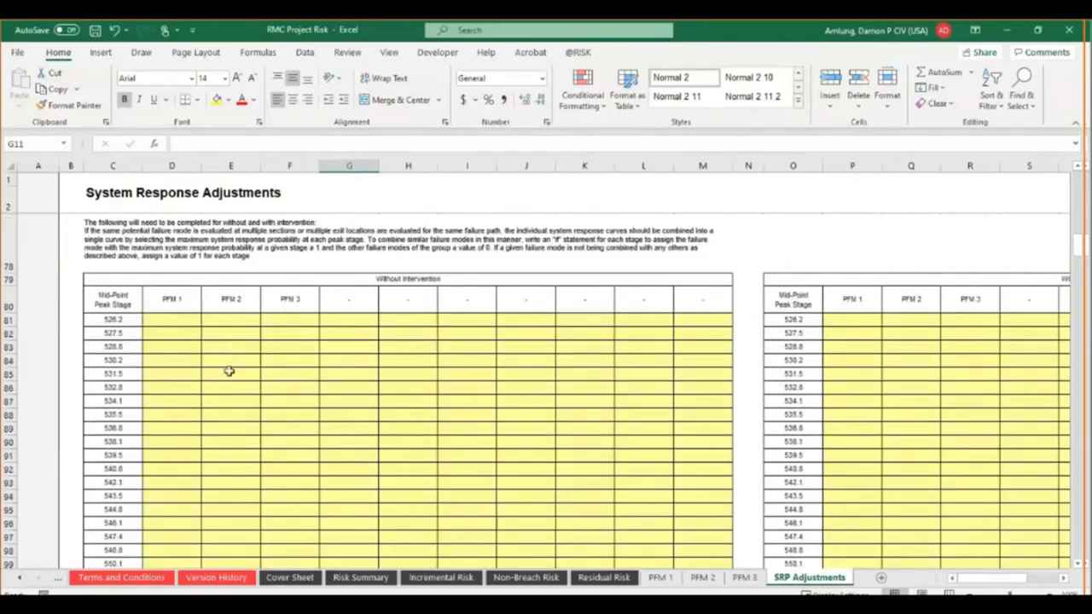
scroll(227, 365, up, 2)
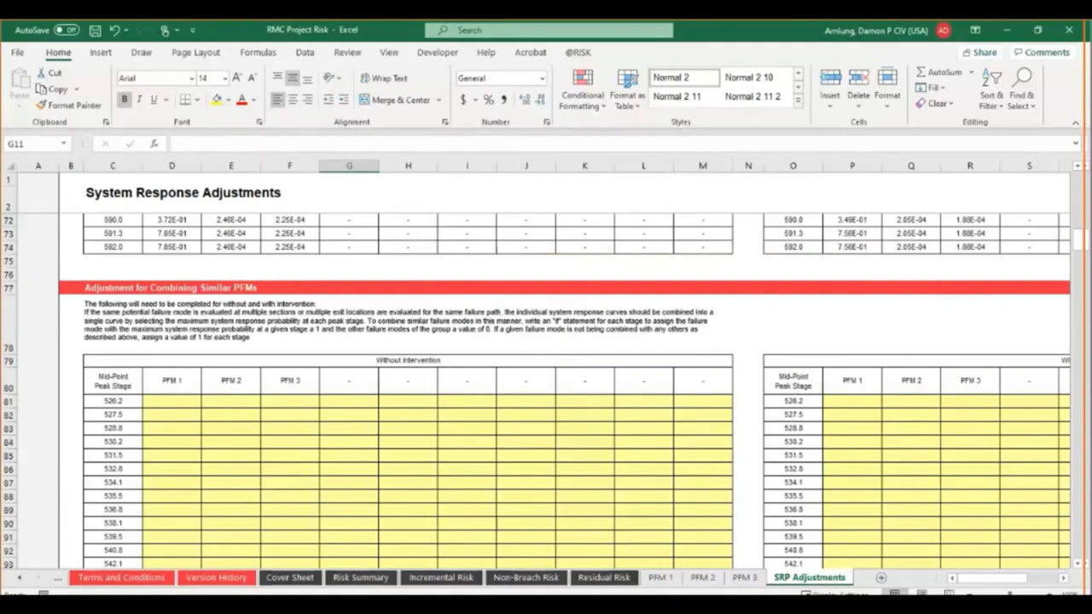
Switch to the DLS-105 site in the browser, open the Session 1 presentation slides and find the overtopping failure modes pages.
key(alt+Tab)
click(654, 160)
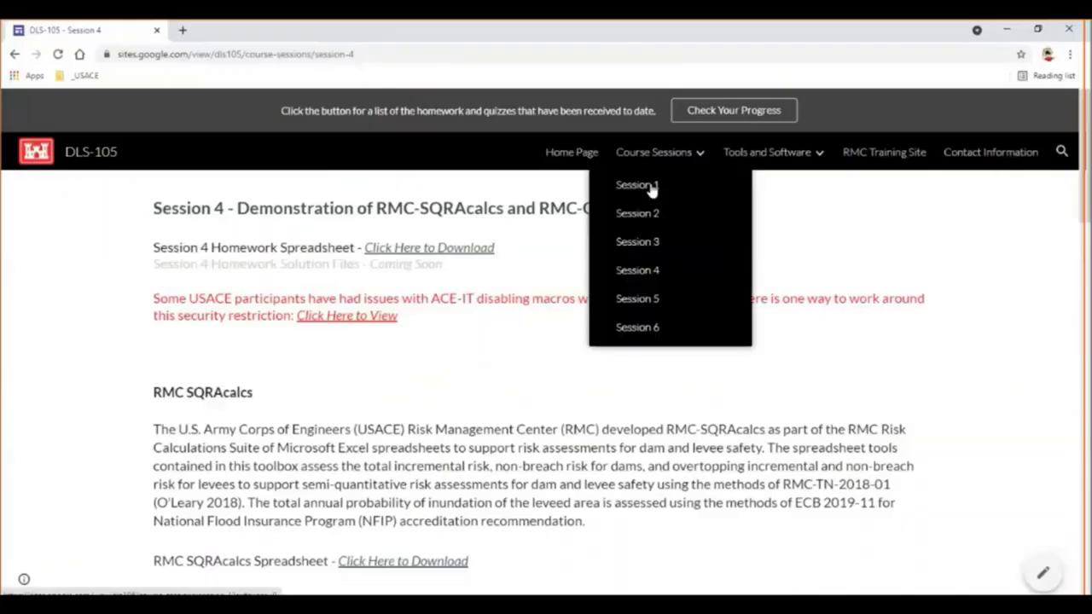
click(635, 185)
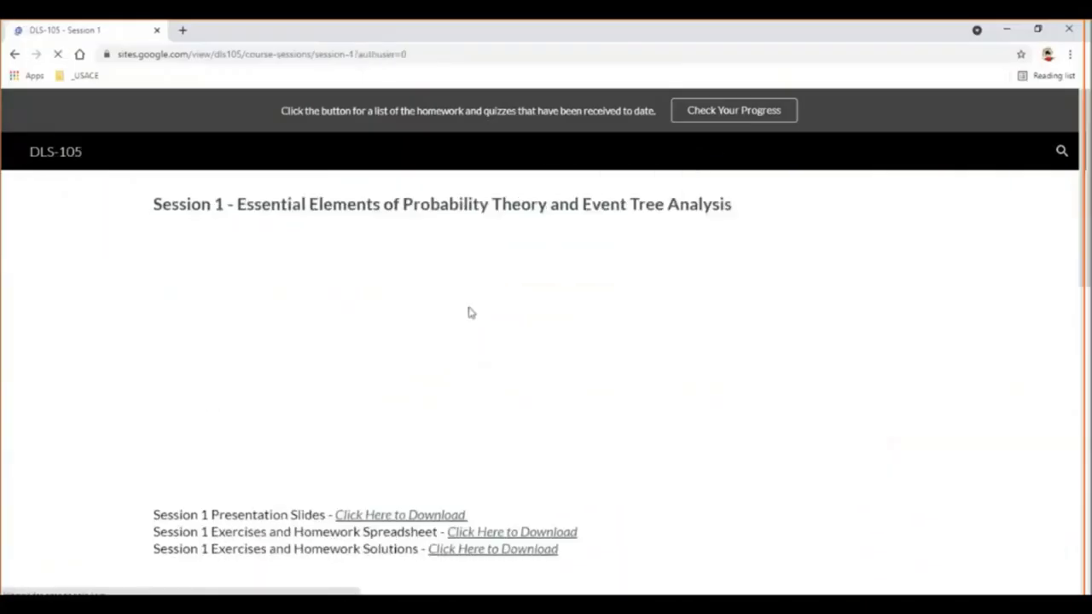
click(411, 516)
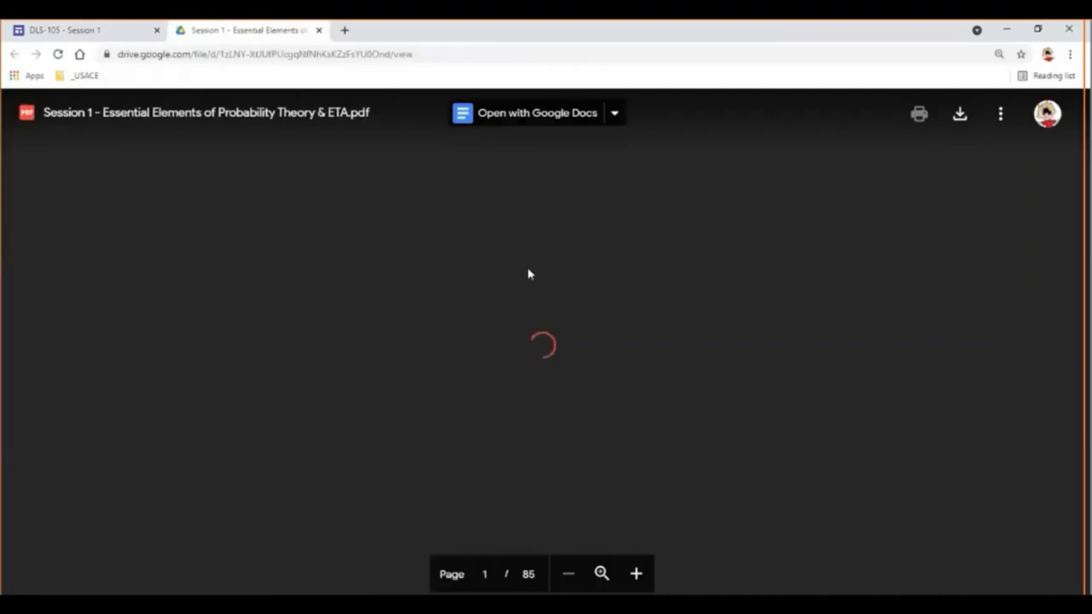
scroll(545, 375, down, 12)
scroll(544, 375, down, 6)
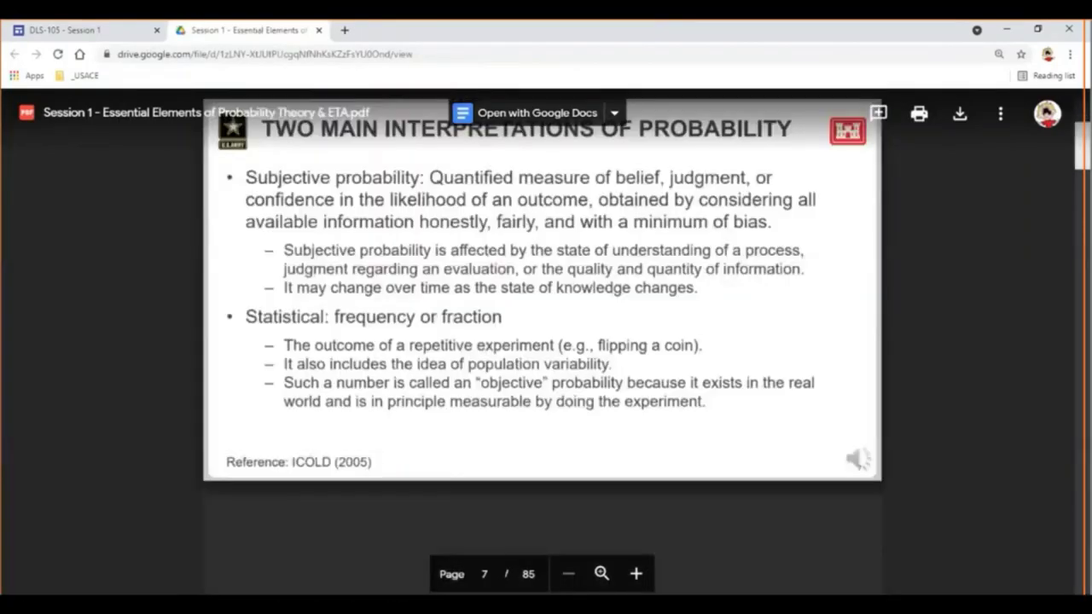
scroll(1082, 292, down, 2)
drag(1081, 293, 1082, 559)
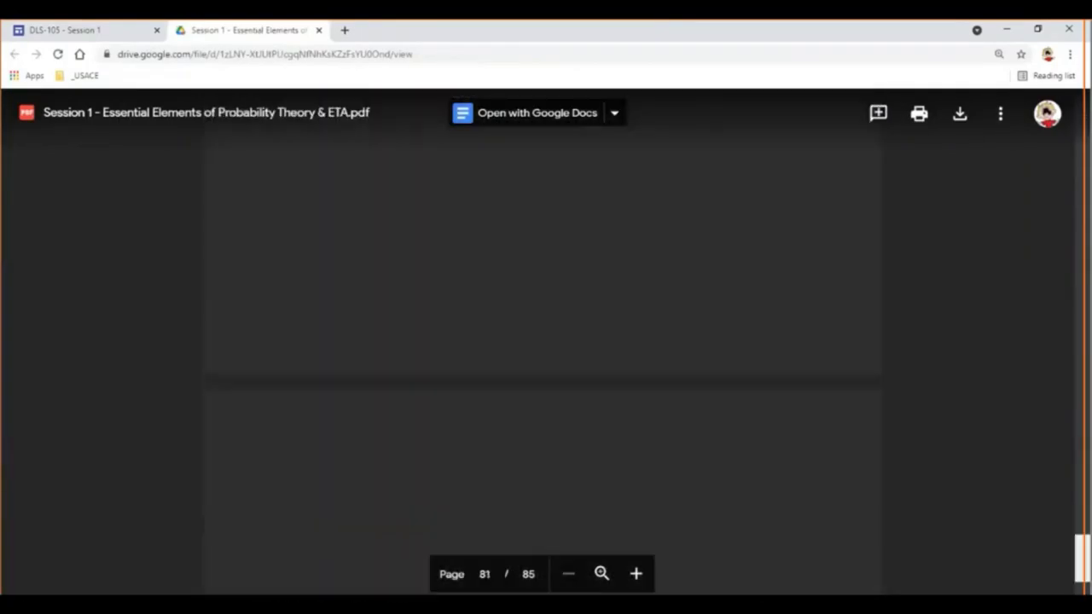
scroll(670, 380, down, 5)
scroll(675, 380, down, 5)
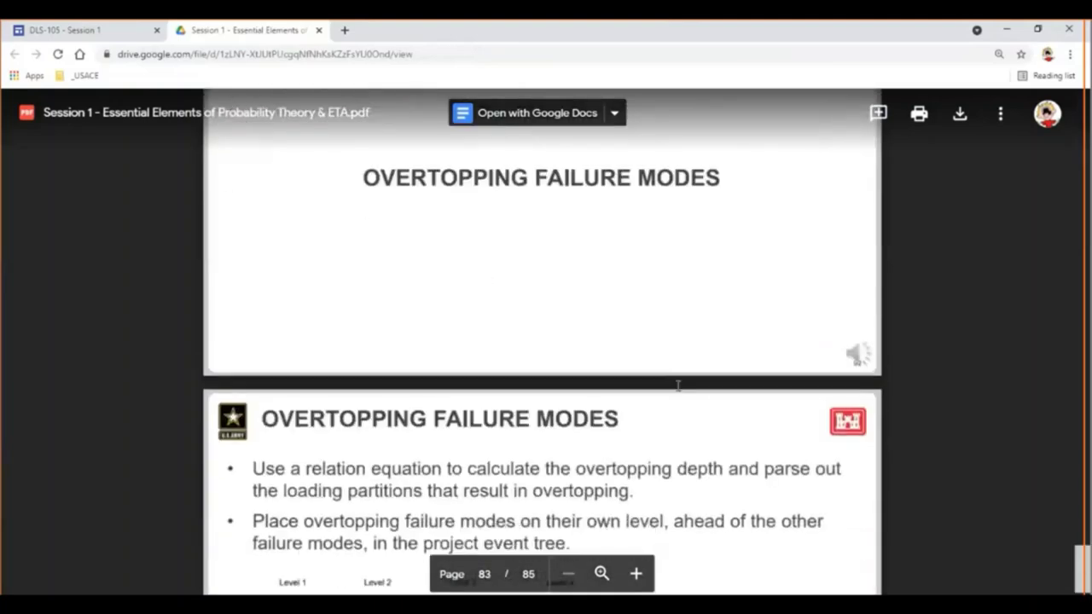
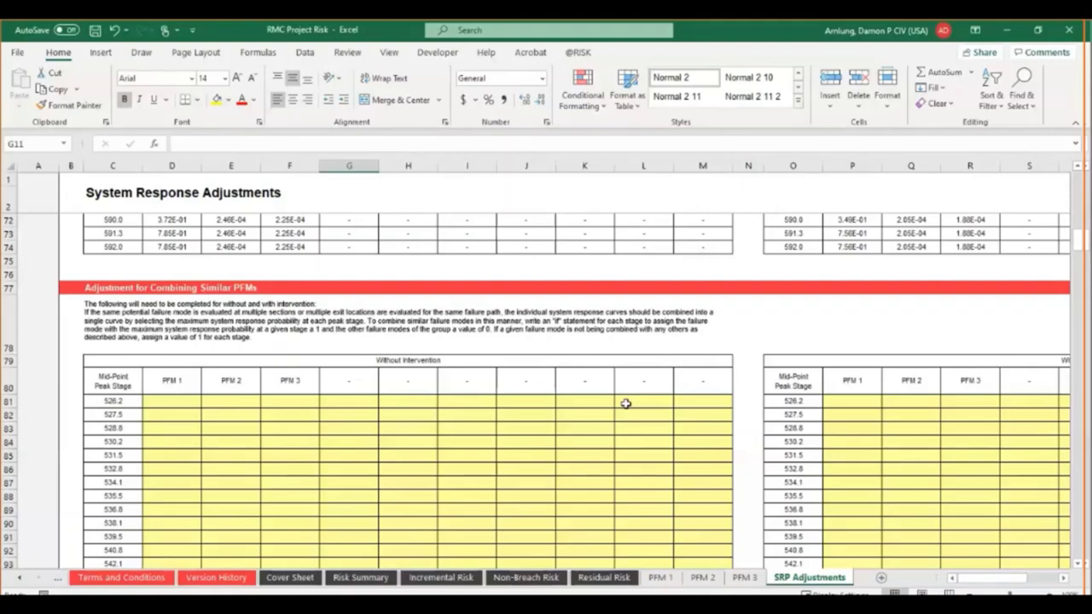
Compare the unadjusted without-intervention system response probabilities of PFM 1 and PFM 2 across the peak stages, down to D72:D74.
click(161, 383)
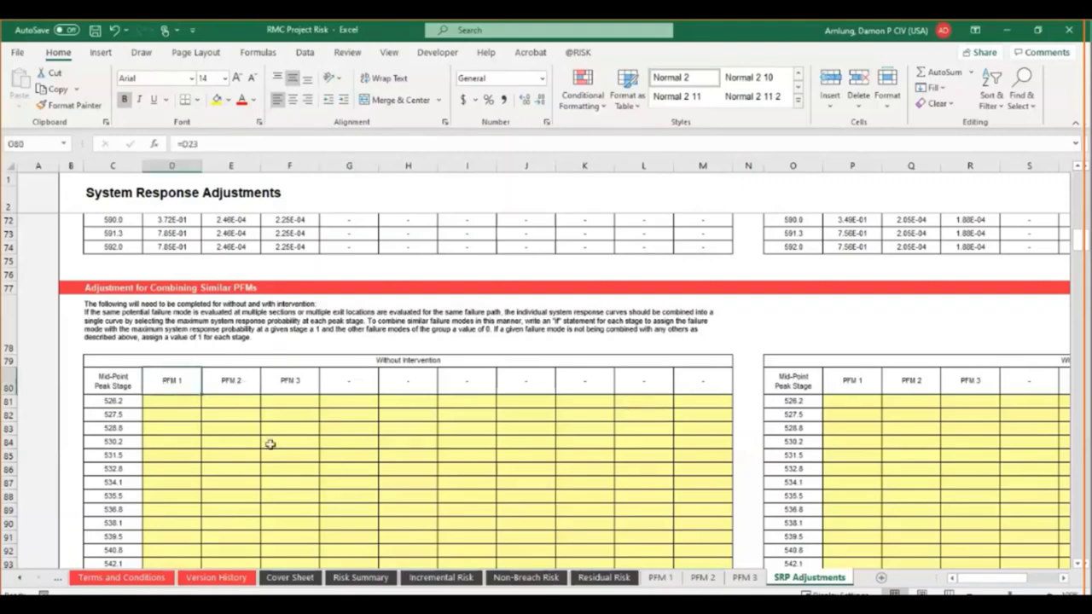
click(225, 378)
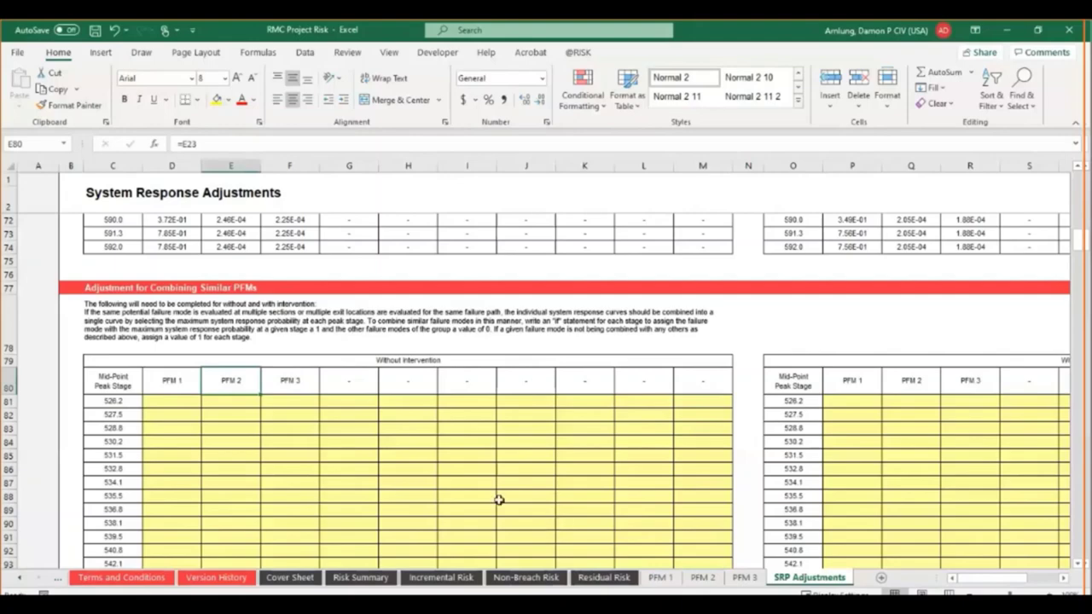
scroll(247, 401, up, 8)
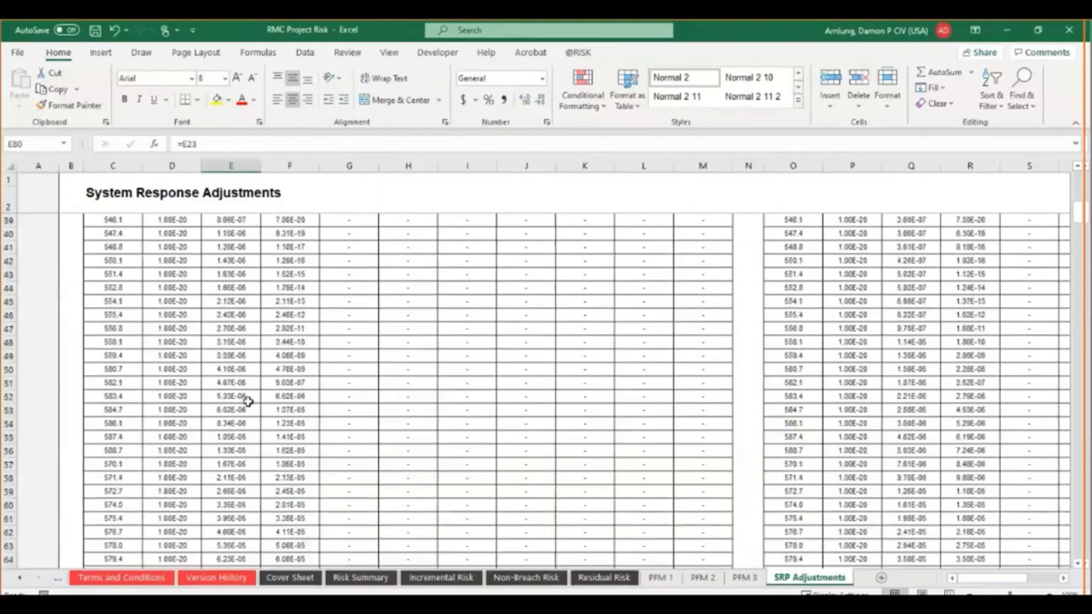
scroll(247, 401, up, 9)
drag(170, 271, 247, 274)
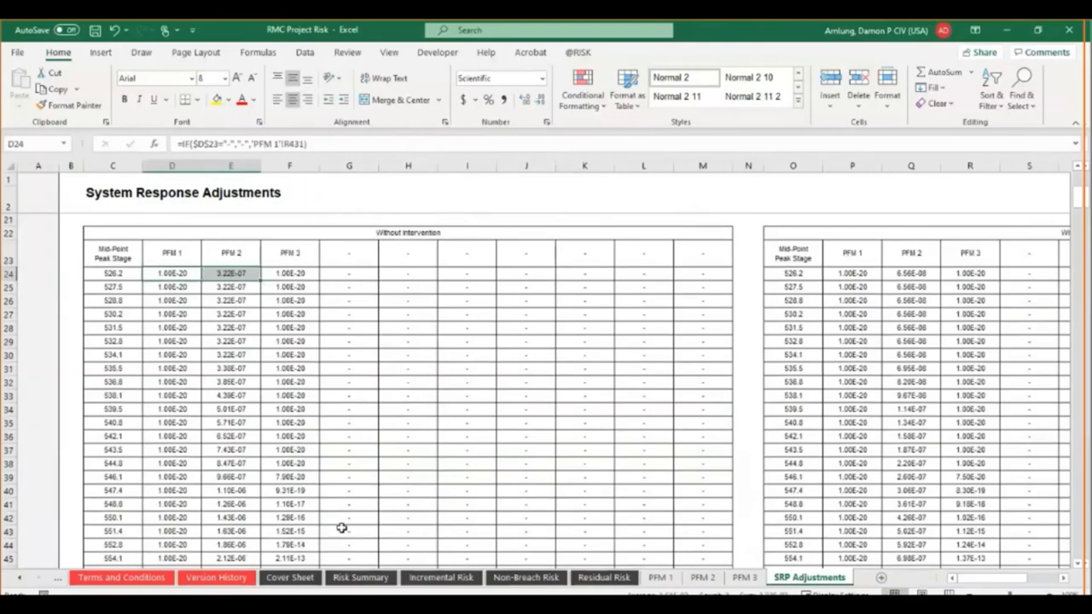
scroll(219, 447, down, 8)
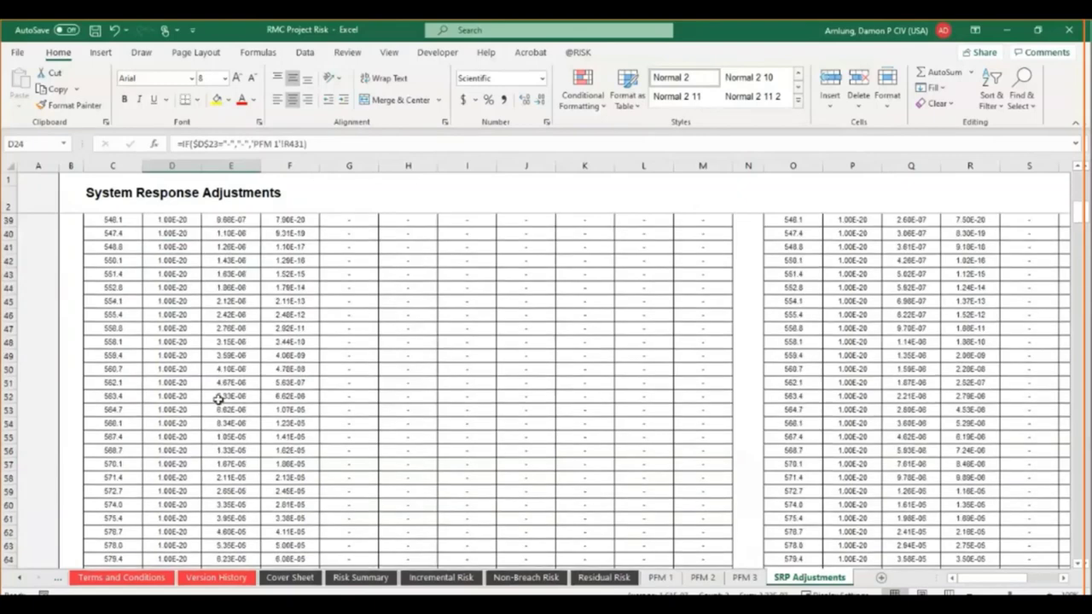
scroll(219, 398, down, 3)
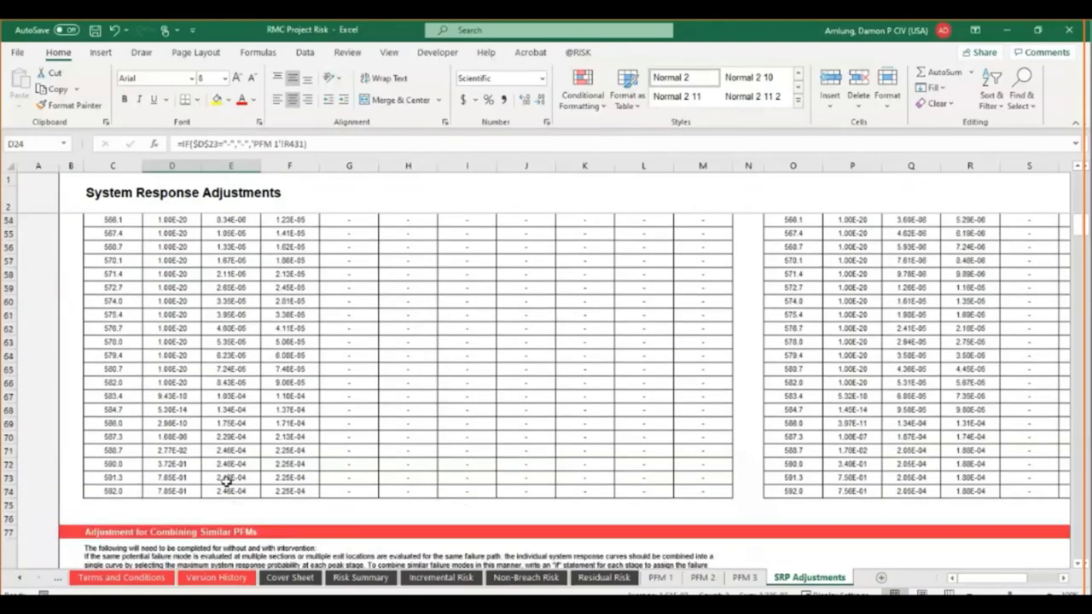
drag(168, 462, 170, 492)
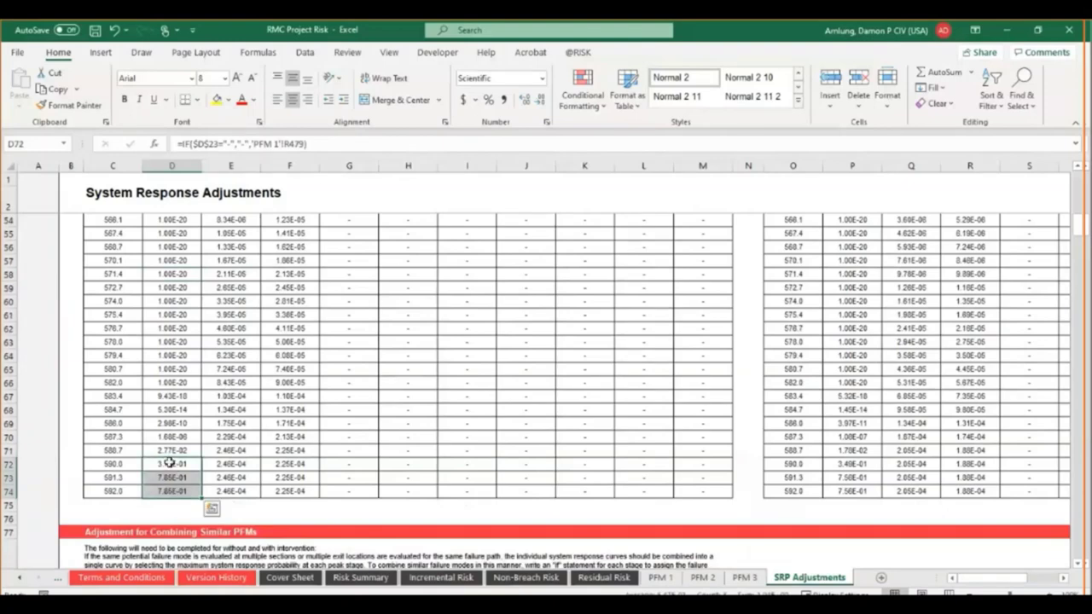
Enter 1 for PFM 1, PFM 2 and PFM 3 in D81:F81 of the without-intervention table for combining similar PFMs.
scroll(385, 438, down, 7)
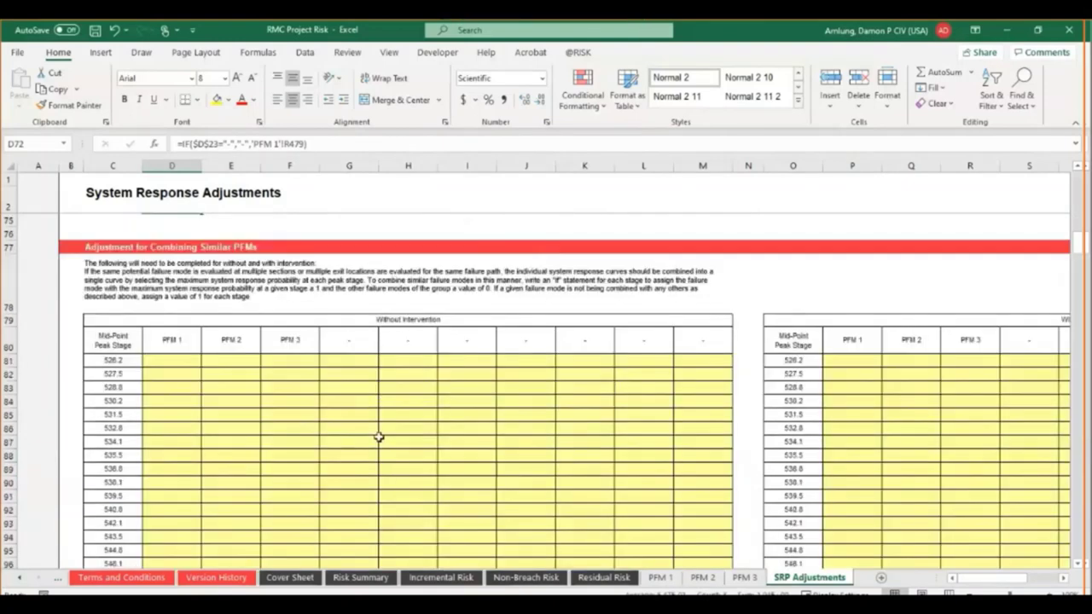
click(288, 386)
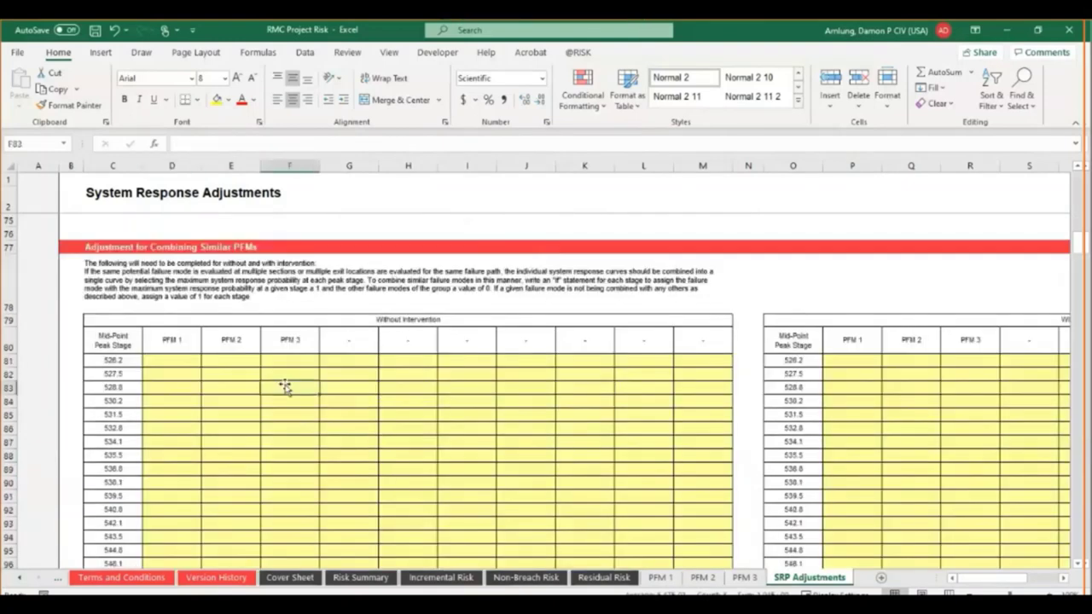
click(189, 356)
text(1)
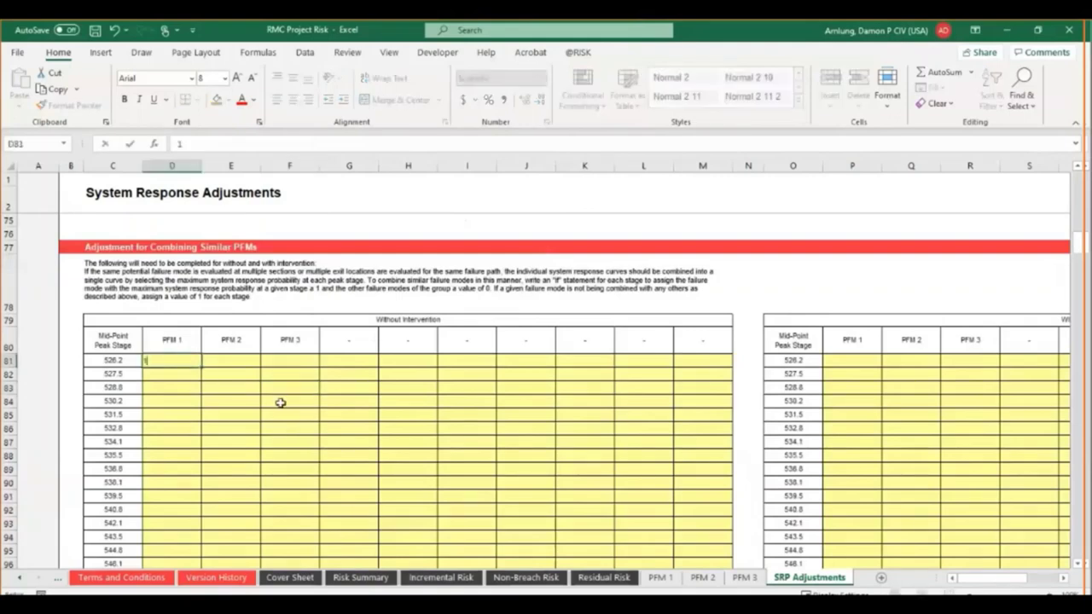
key(Tab)
key(Tab)
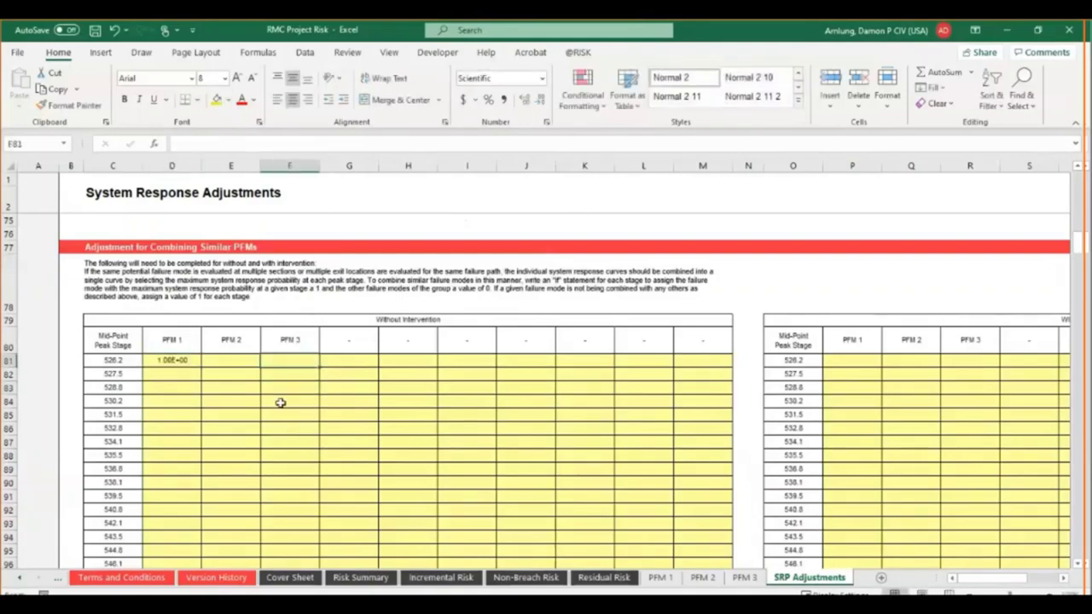
text(1)
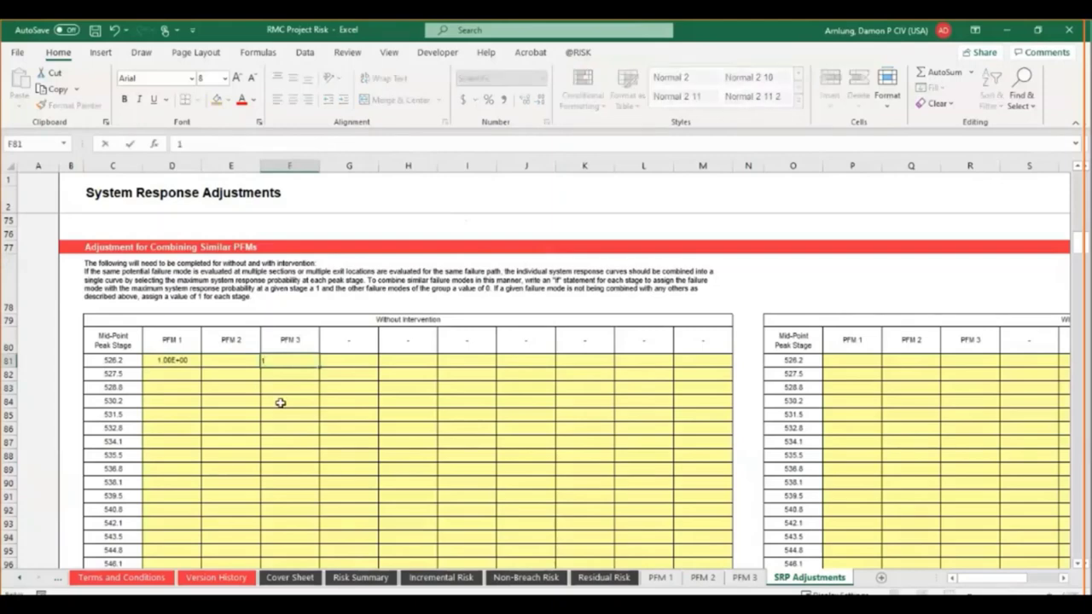
key(shift+Tab)
text(1)
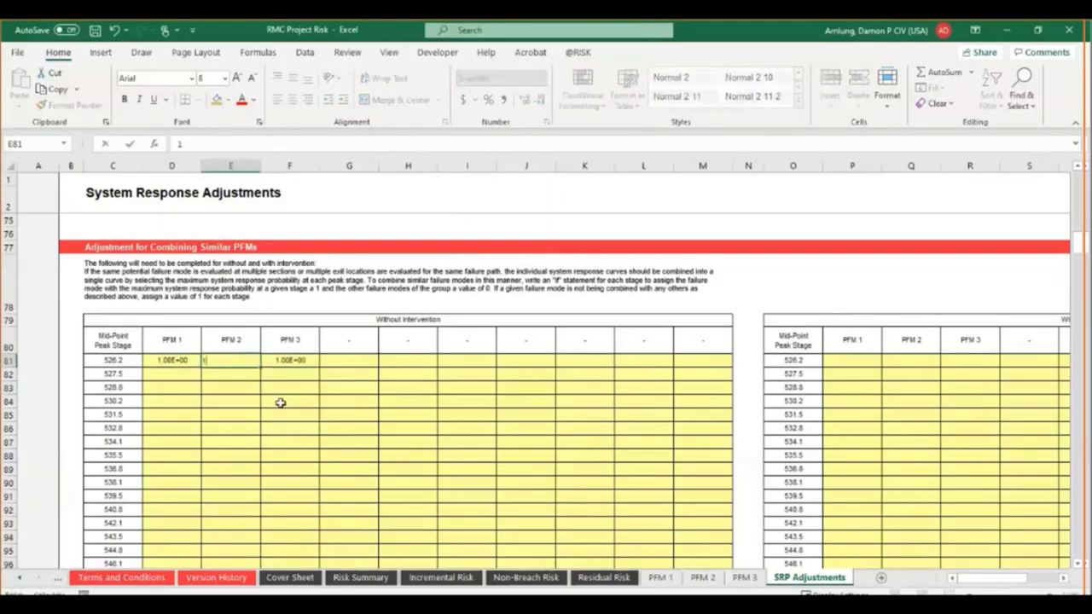
click(307, 405)
Examine the without-intervention SRP Adj column on the PFM 1 sheet, from Z431 down.
click(660, 577)
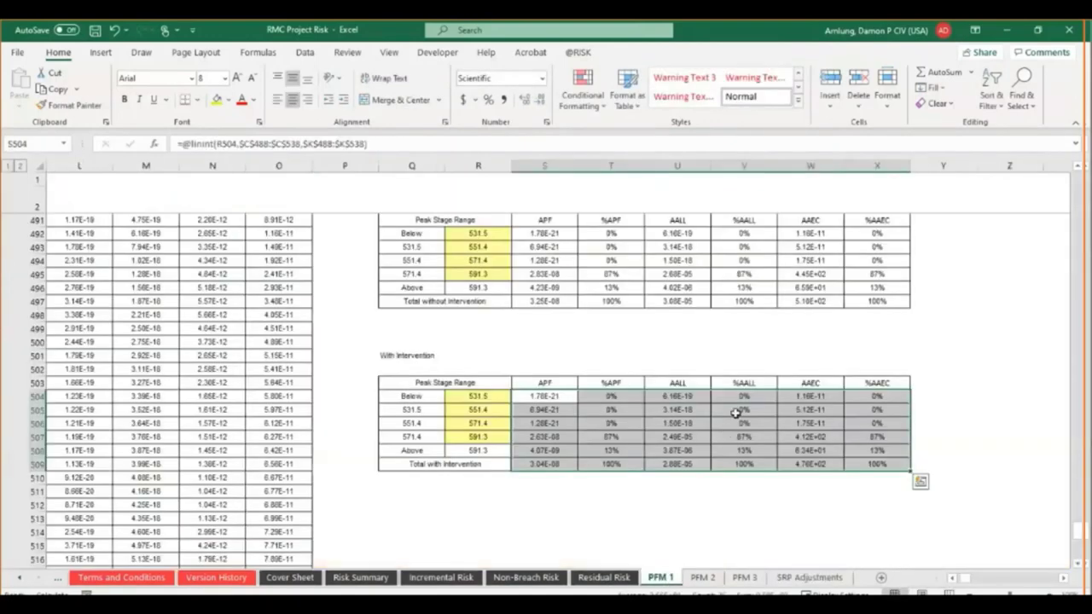
scroll(748, 401, up, 4)
scroll(748, 401, up, 13)
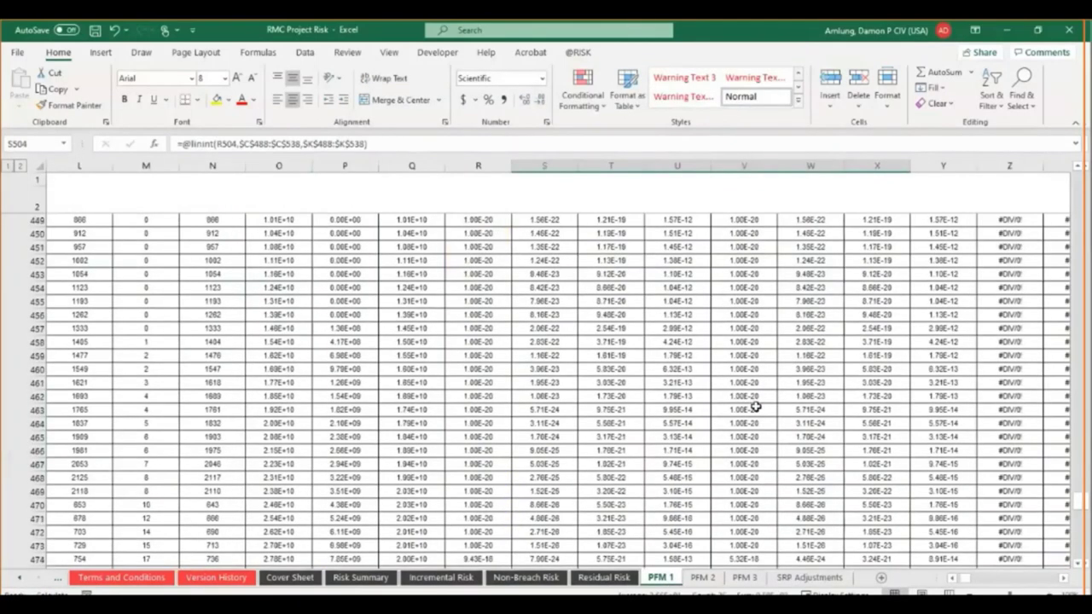
scroll(759, 411, up, 6)
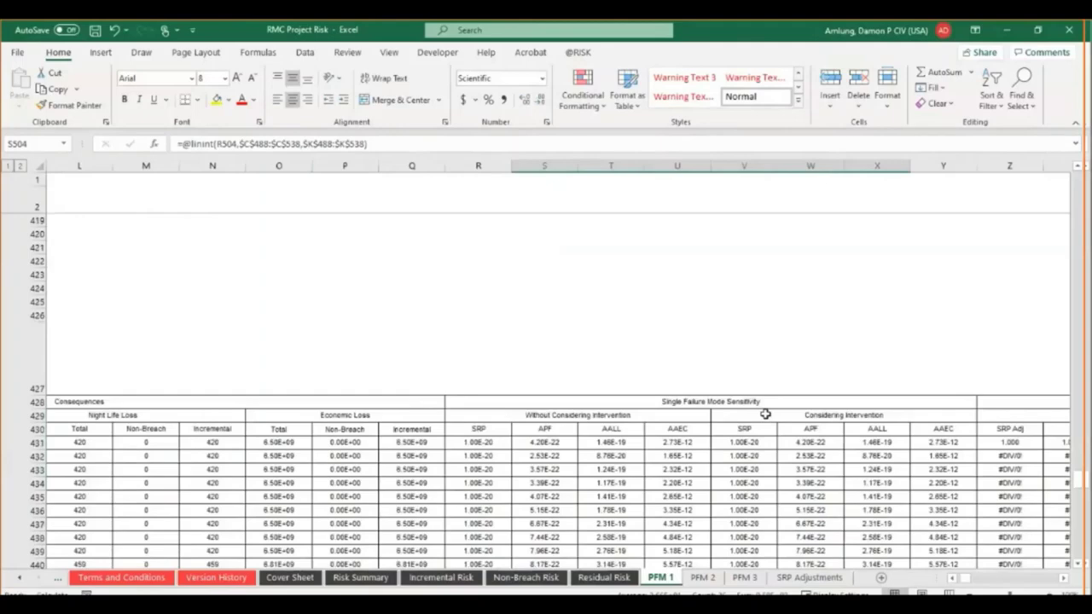
double_click(1063, 579)
click(1063, 579)
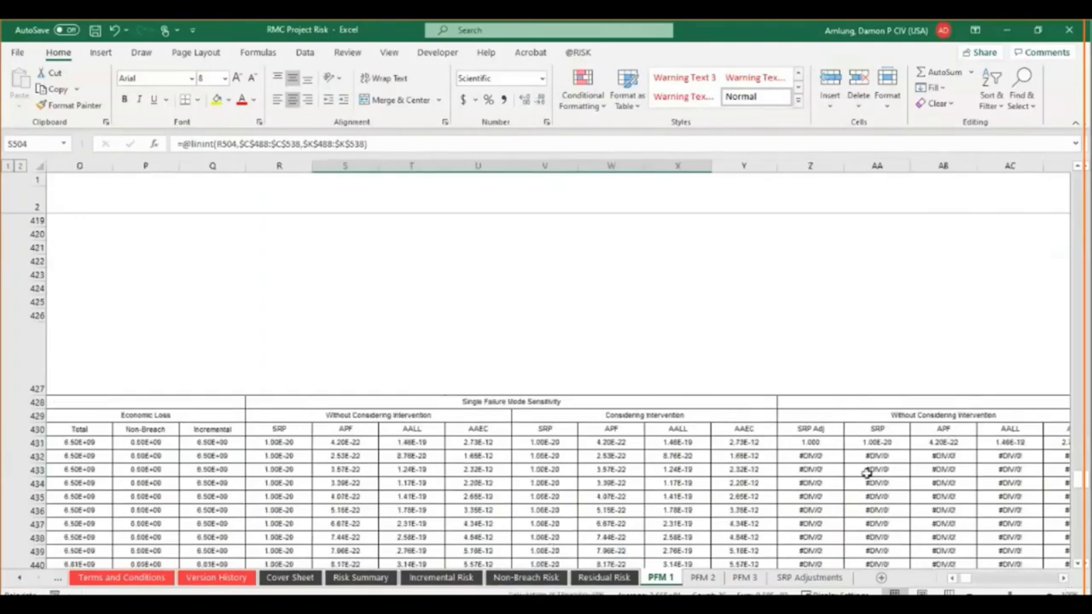
mouse_move(832, 456)
mouse_down()
mouse_move(813, 558)
mouse_move(833, 444)
mouse_up()
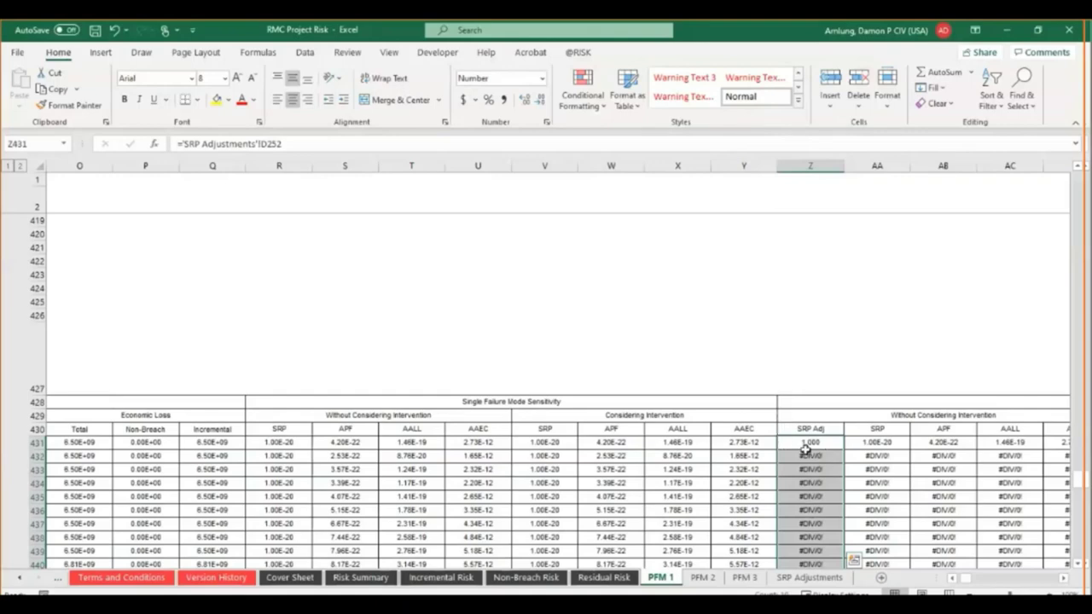
Fill the SRP Adjustments factors in D81:F81 down to row 131 and copy the block to the with-intervention table at P81.
click(810, 578)
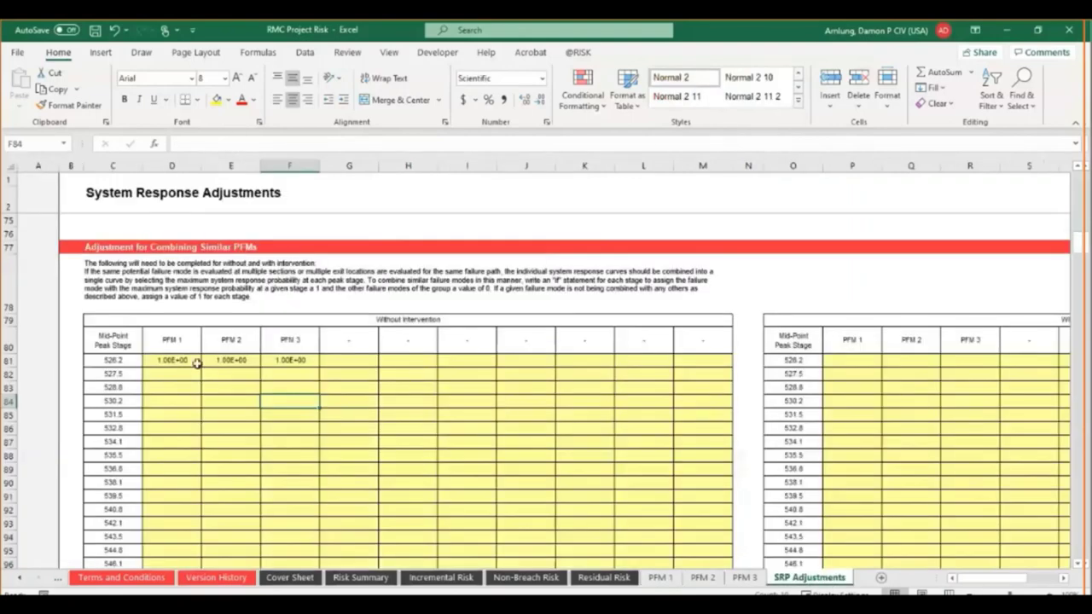
drag(175, 359, 315, 365)
double_click(319, 365)
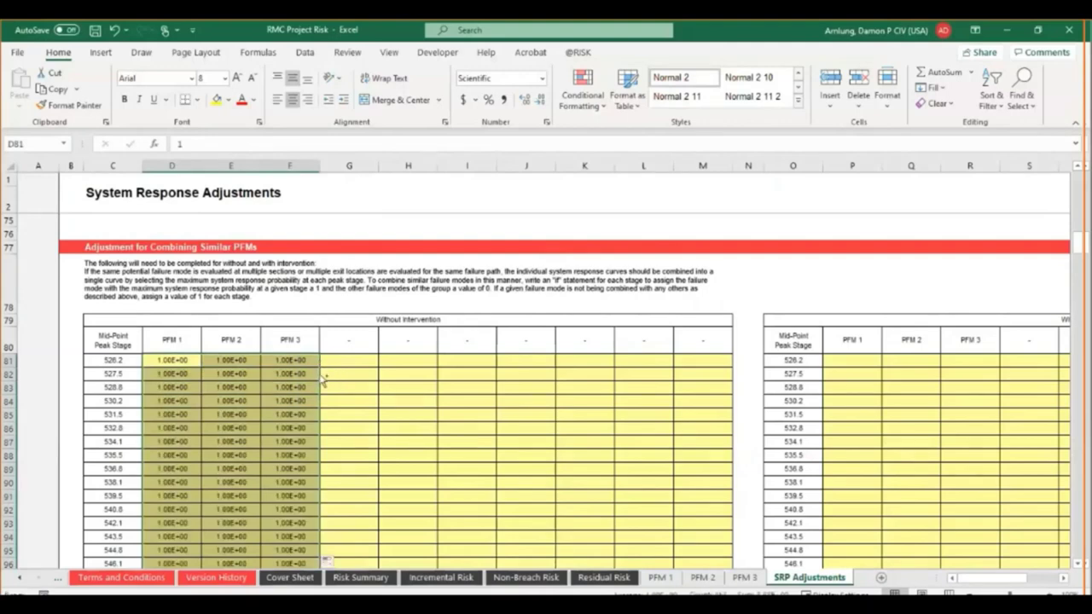
key(ctrl+c)
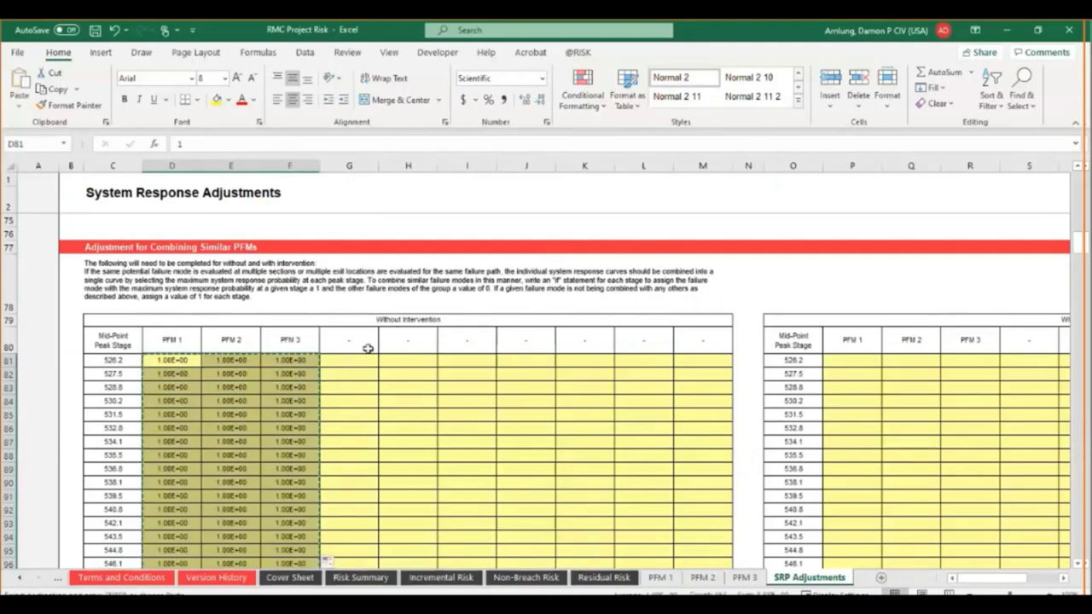
click(868, 358)
key(ctrl+v)
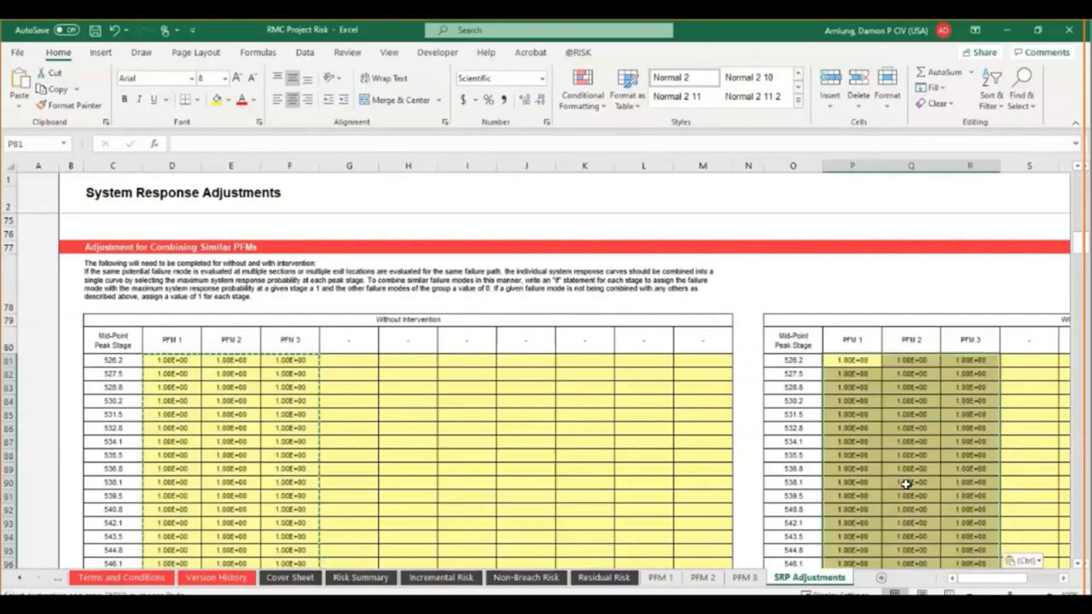
click(907, 469)
Review the Common Cause Adjustment and Adjustment for Dominant PFM tables for PFM 1 to PFM 3, and open the Risk Summary sheet.
scroll(905, 468, down, 12)
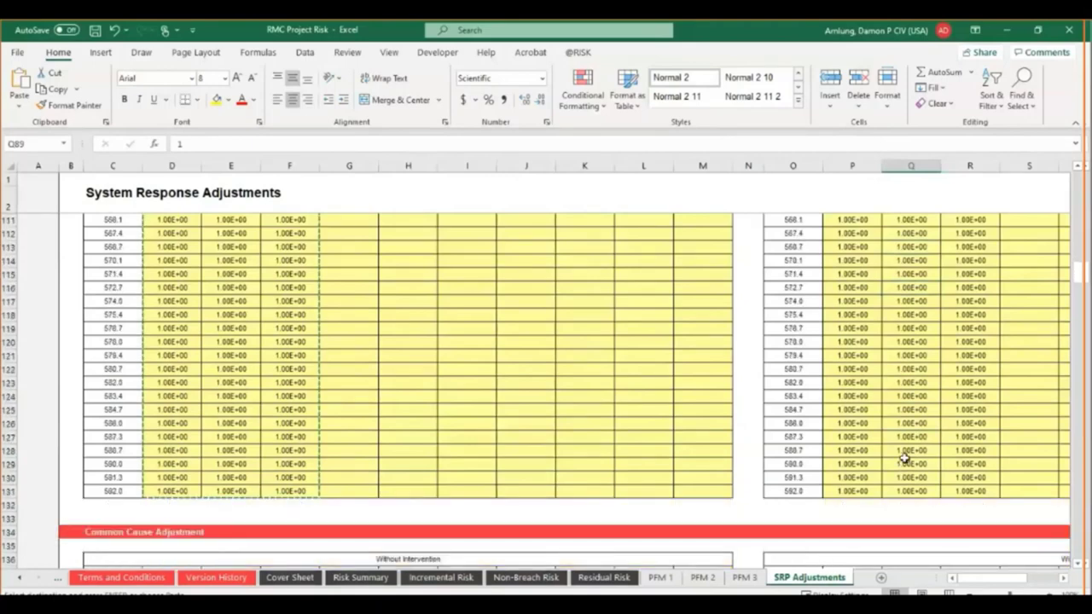
scroll(904, 461, down, 6)
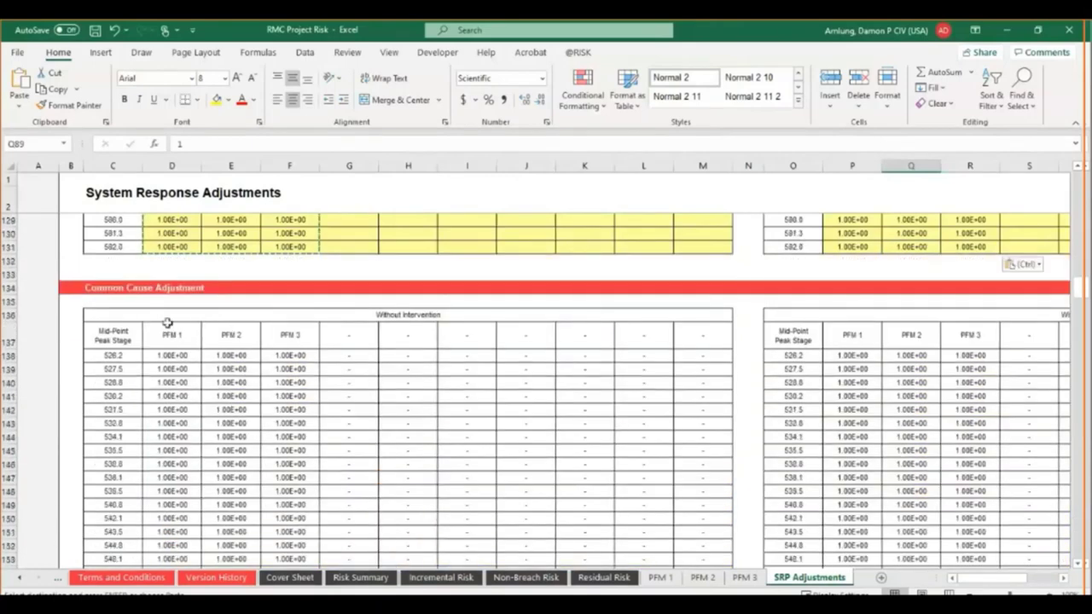
scroll(286, 362, down, 8)
scroll(286, 382, down, 9)
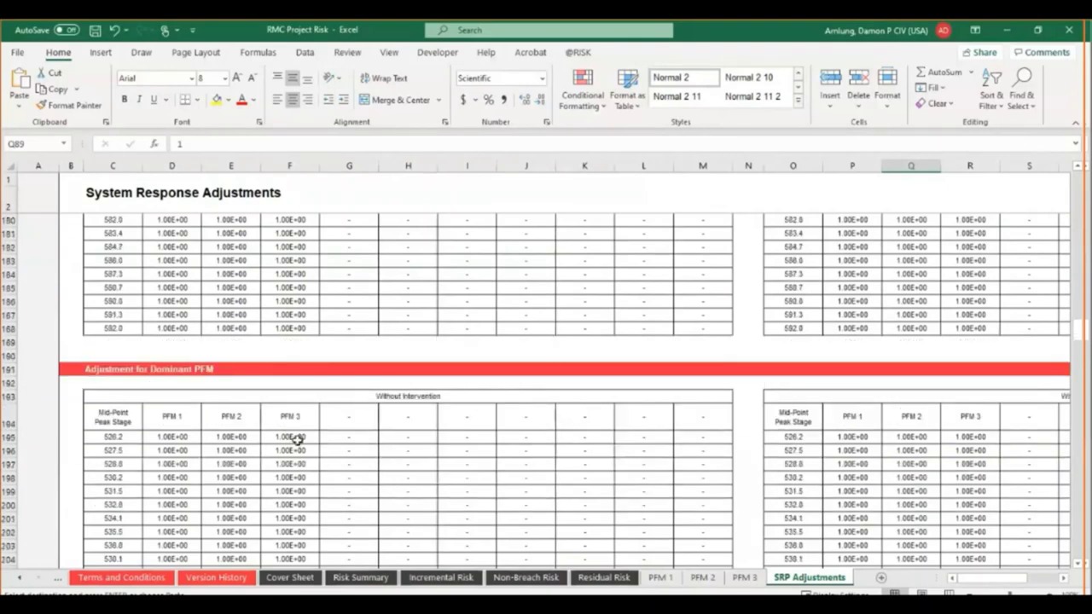
scroll(293, 439, up, 6)
scroll(853, 490, down, 1)
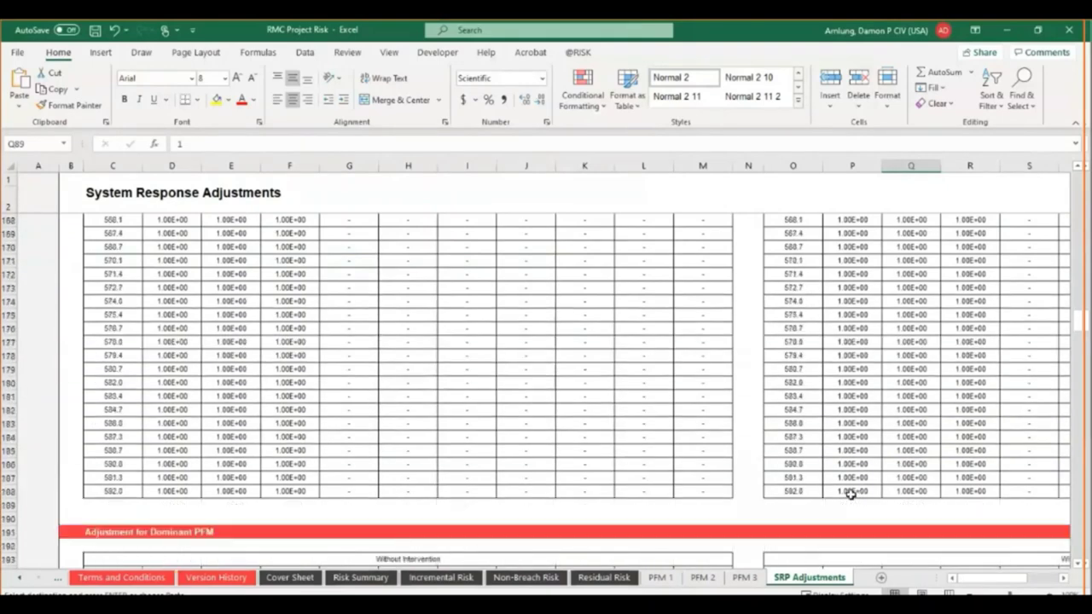
scroll(363, 376, down, 5)
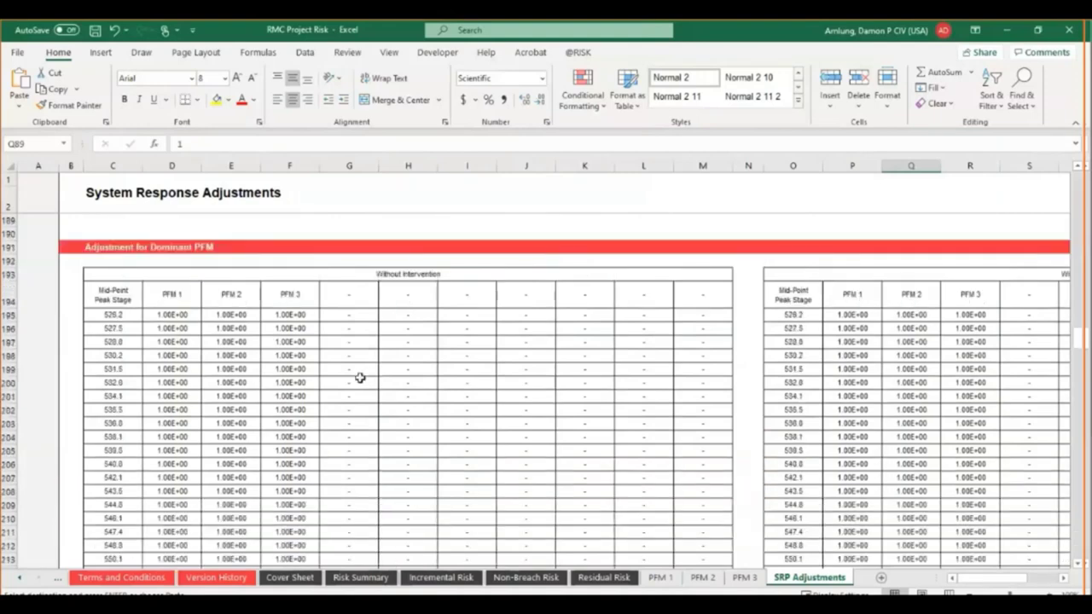
scroll(362, 376, up, 20)
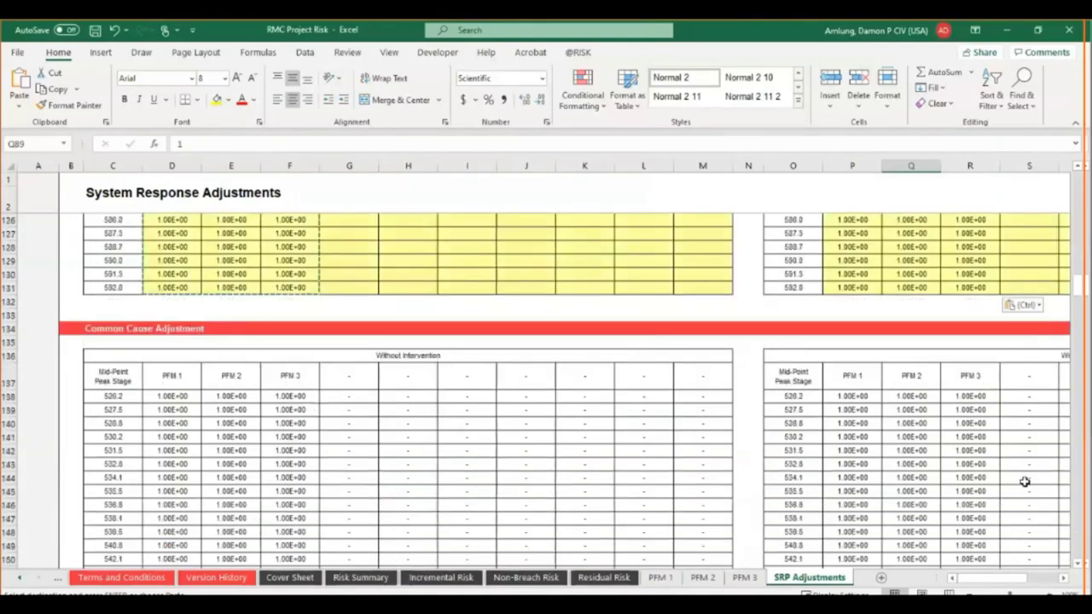
scroll(957, 452, down, 2)
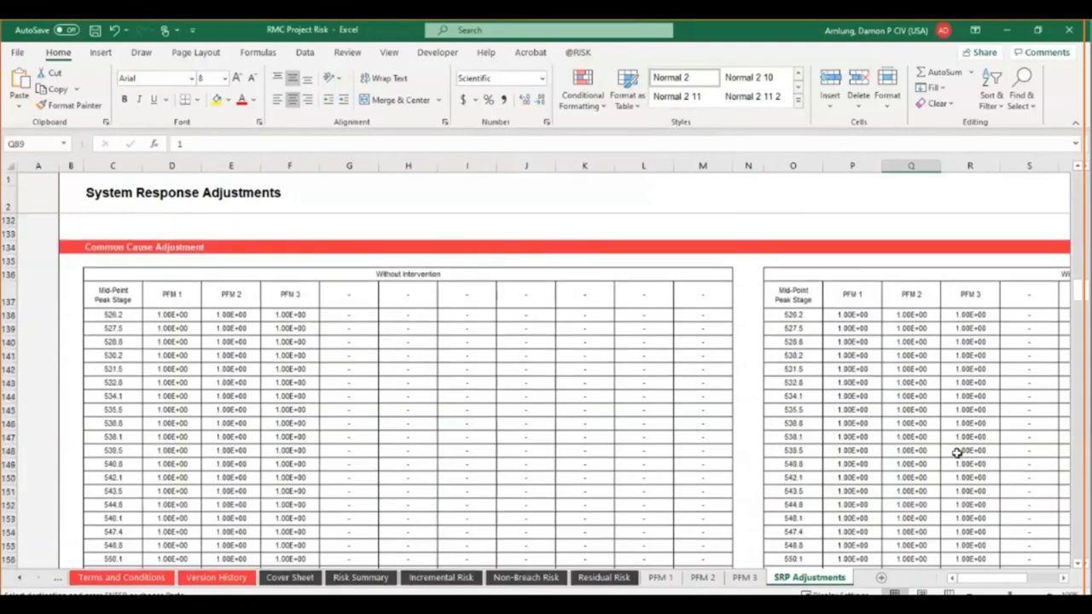
scroll(957, 452, down, 6)
scroll(957, 452, up, 14)
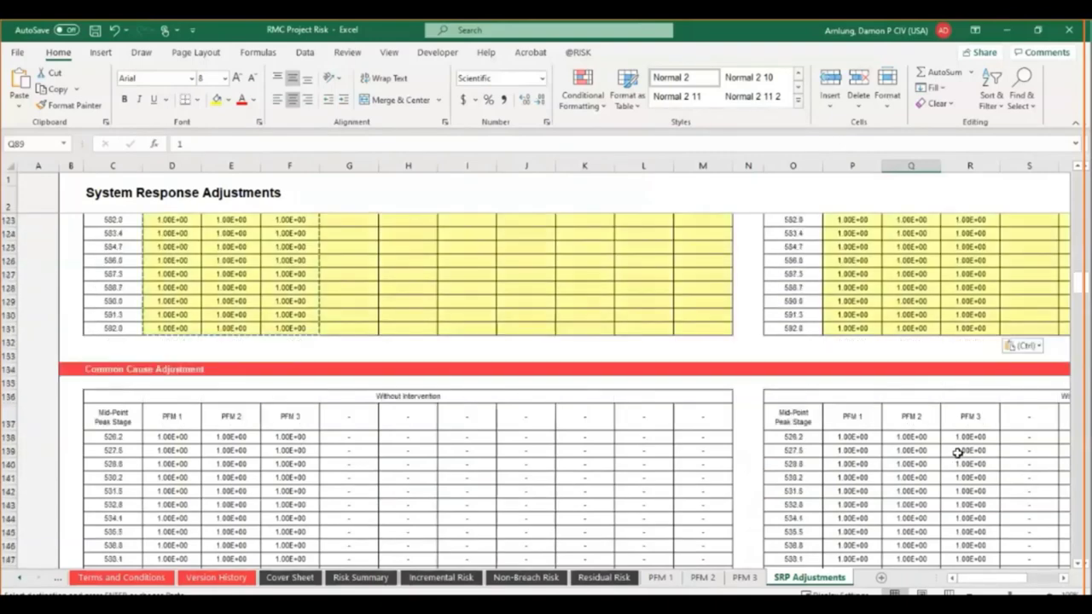
scroll(957, 453, up, 15)
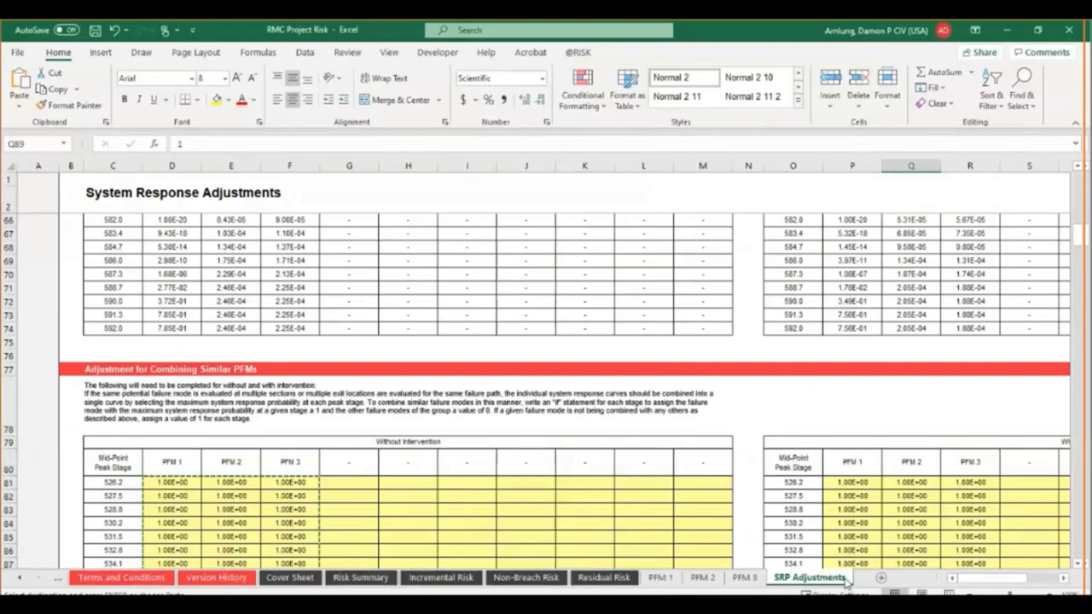
scroll(348, 583, up, 1)
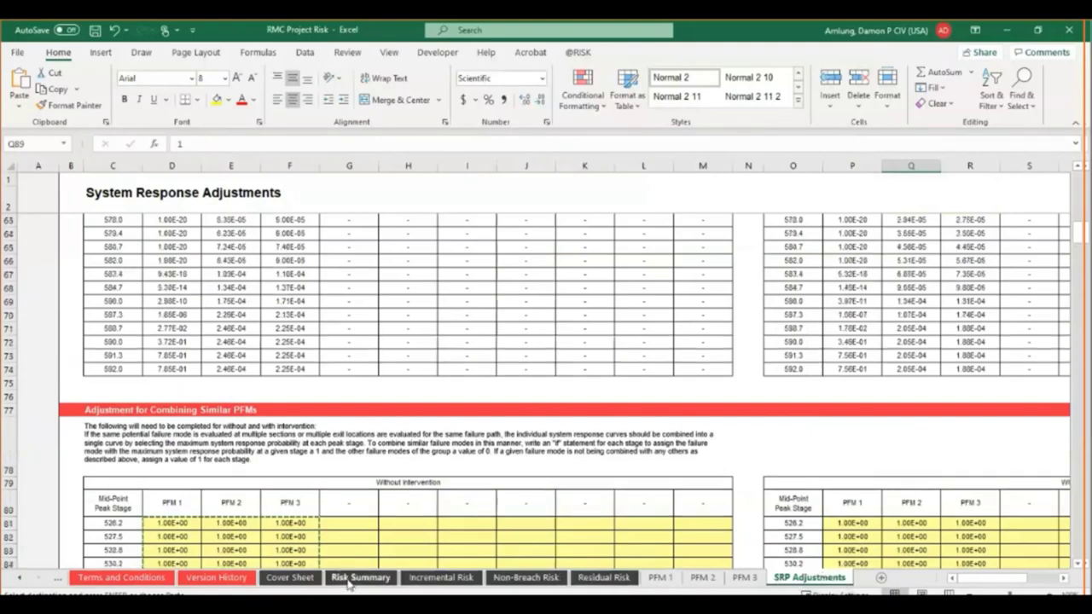
click(358, 577)
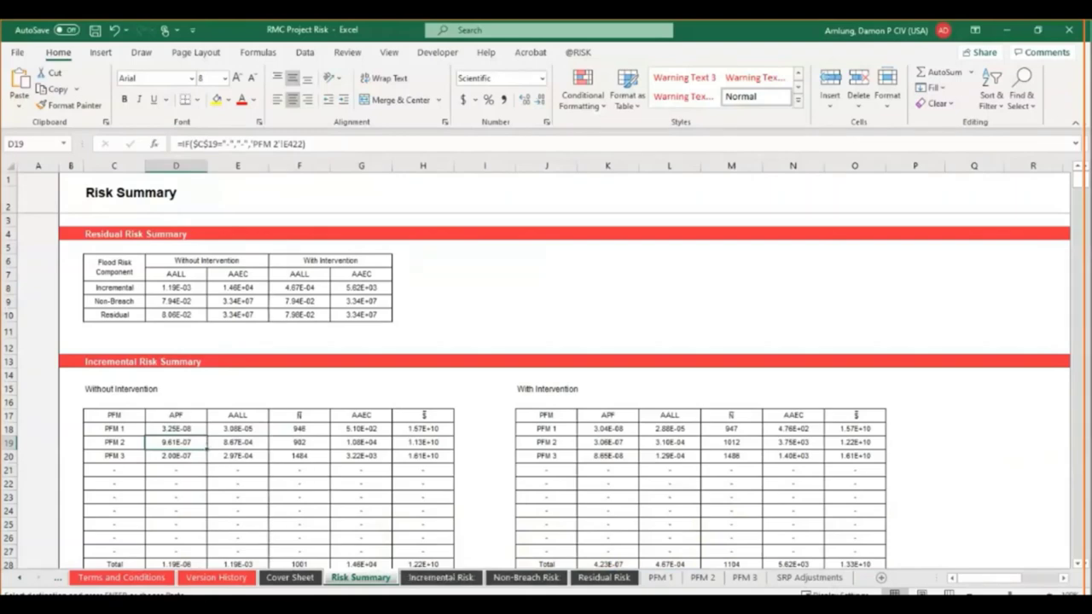
click(331, 538)
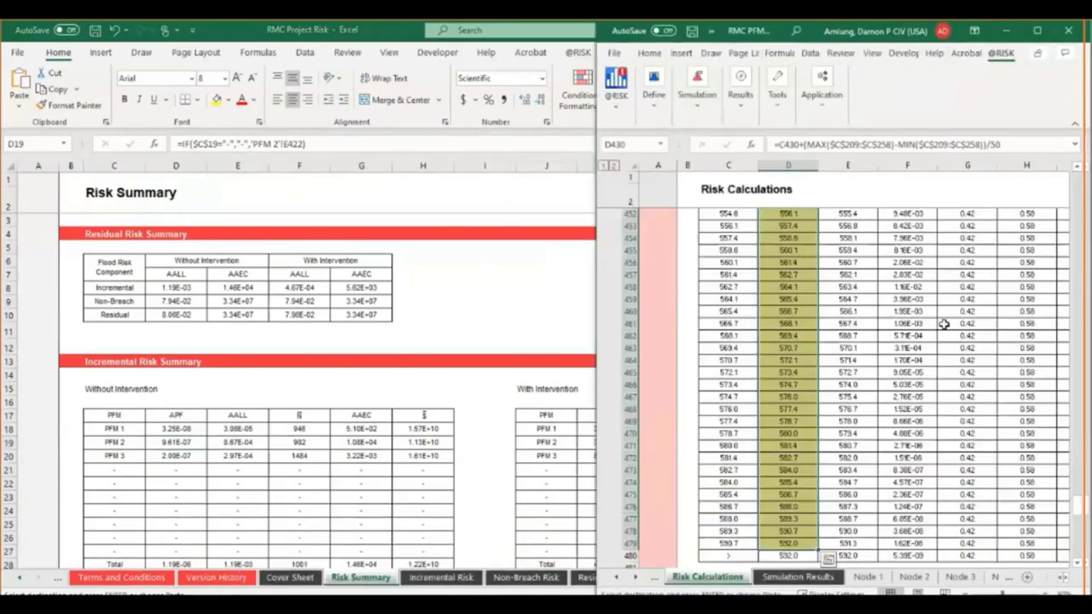
click(858, 34)
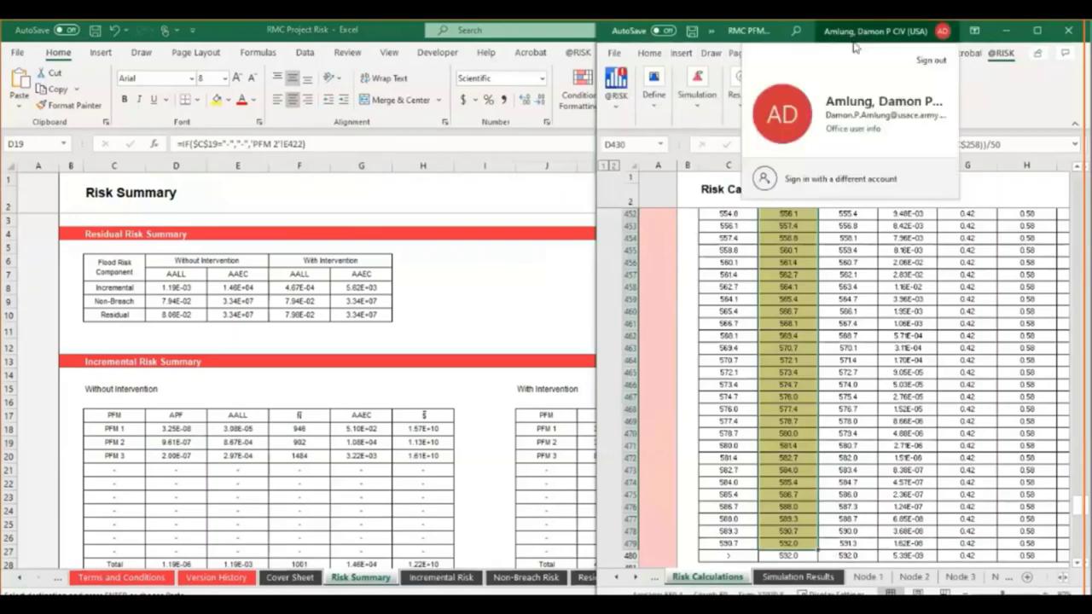
click(966, 264)
click(1037, 30)
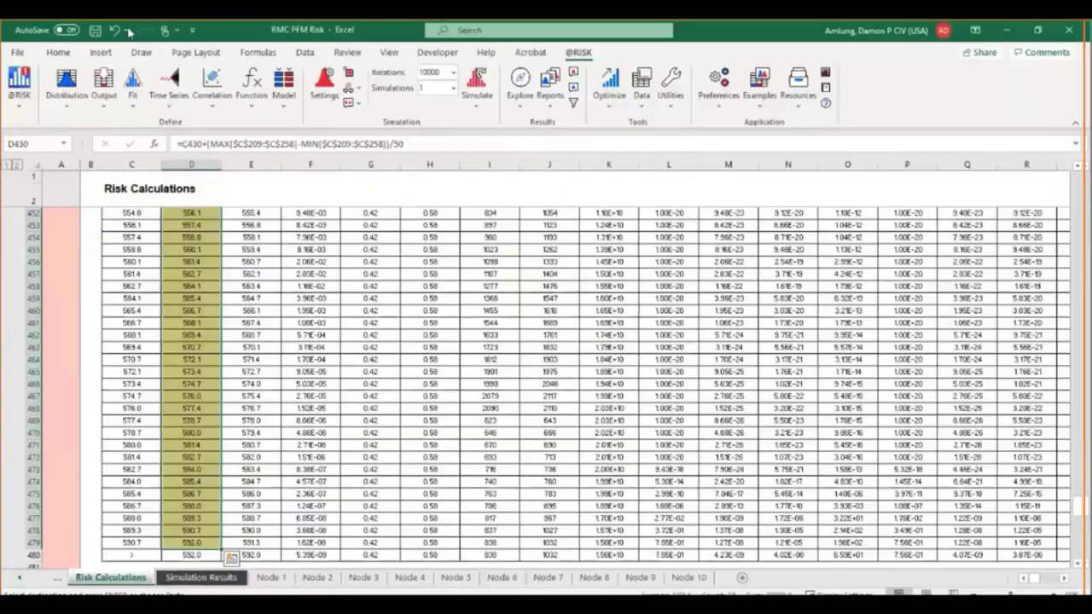
click(95, 30)
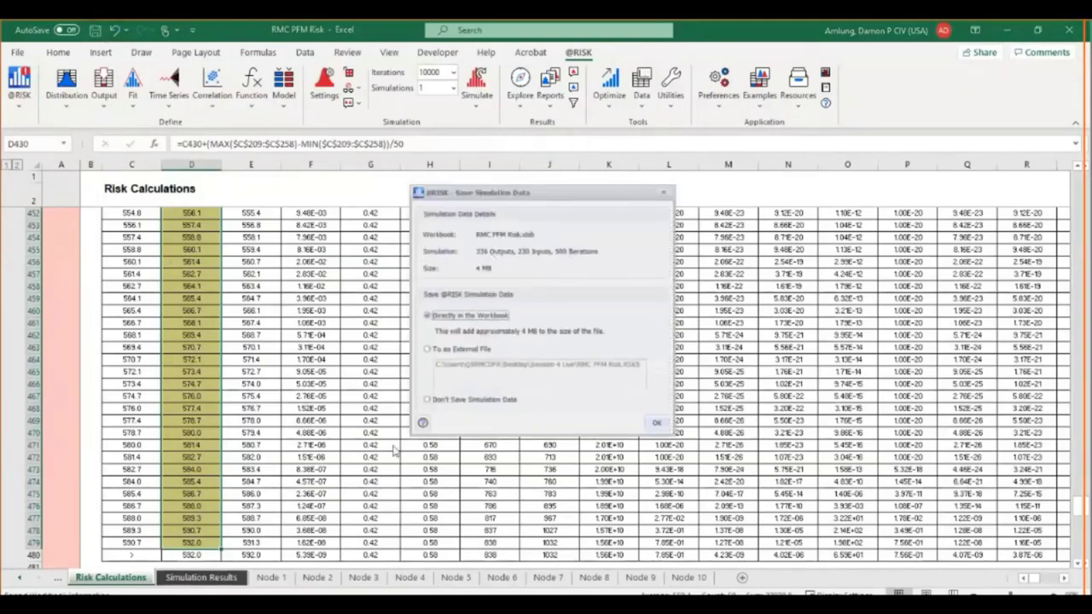
click(472, 400)
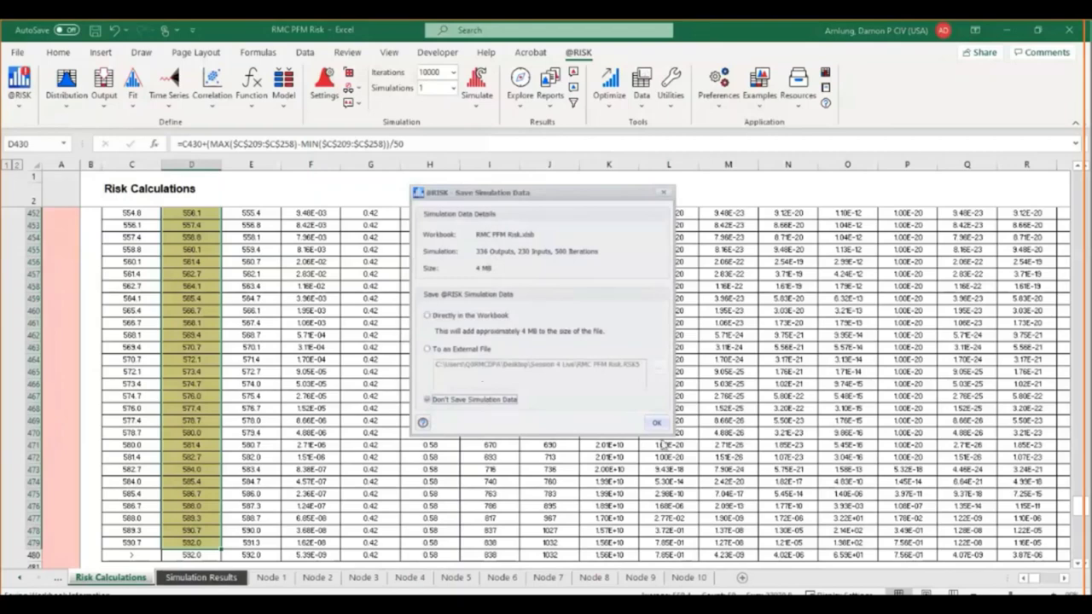
click(657, 424)
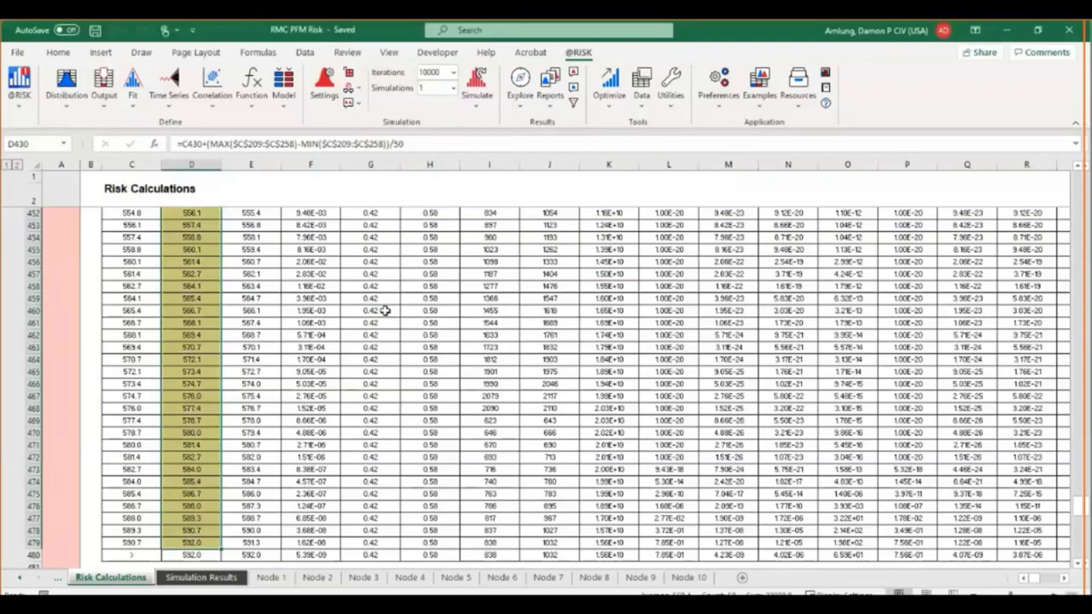
click(1072, 34)
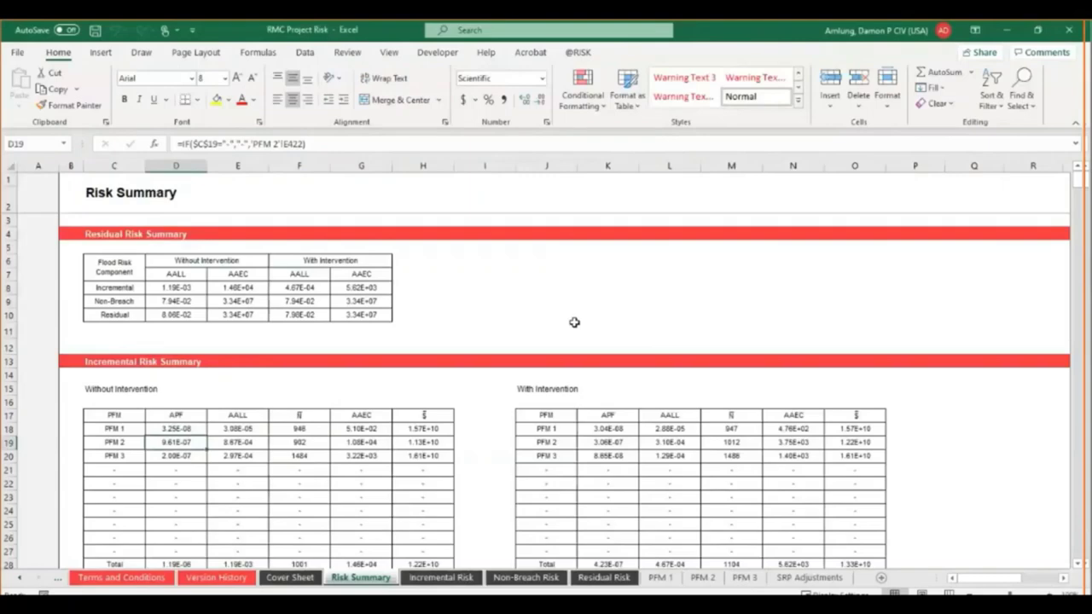
click(579, 51)
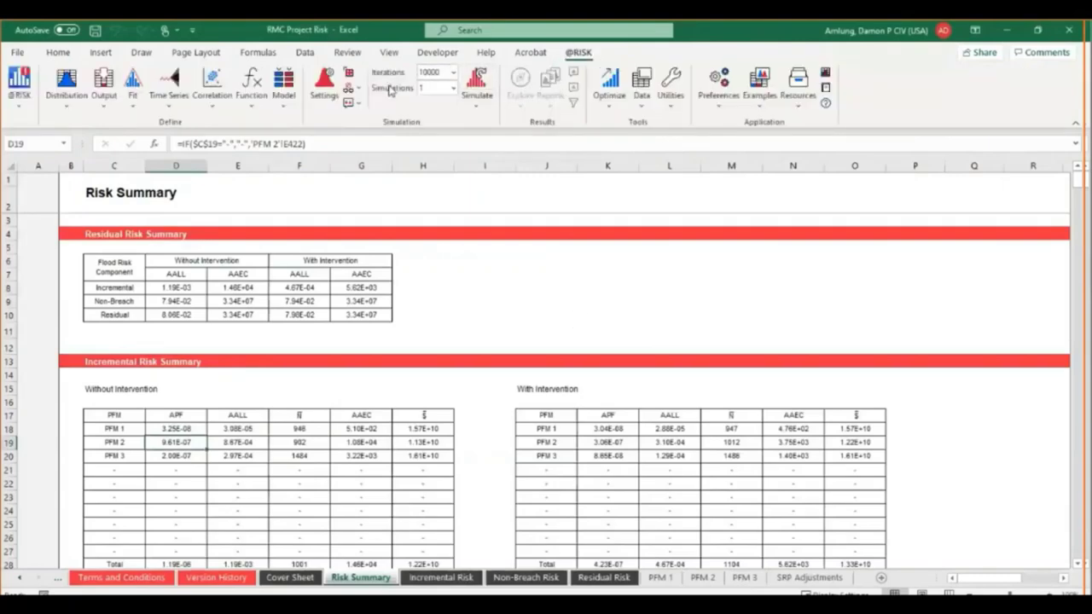
click(329, 85)
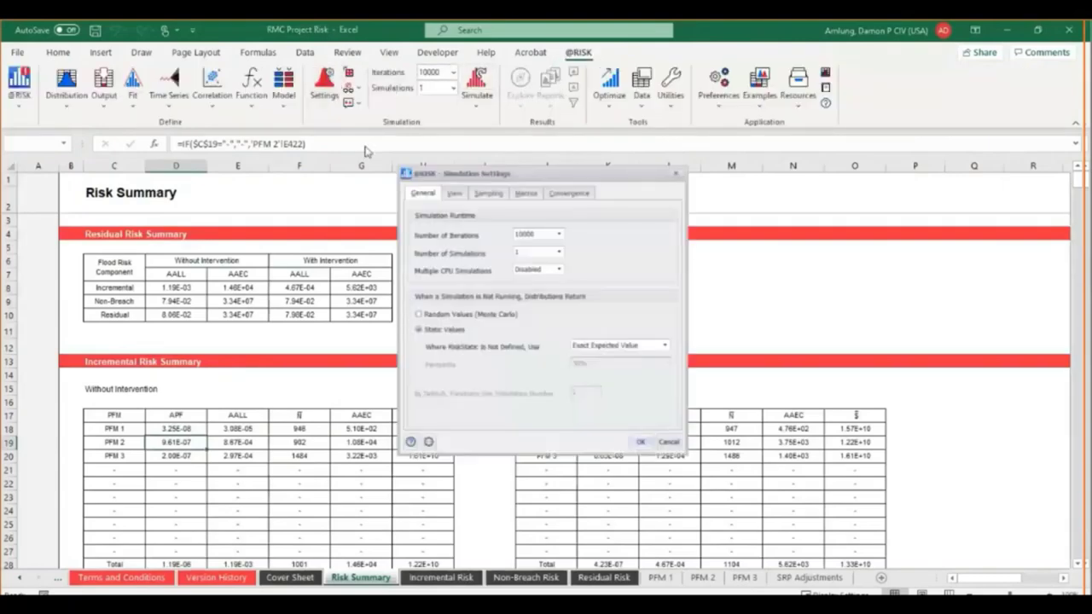
click(490, 197)
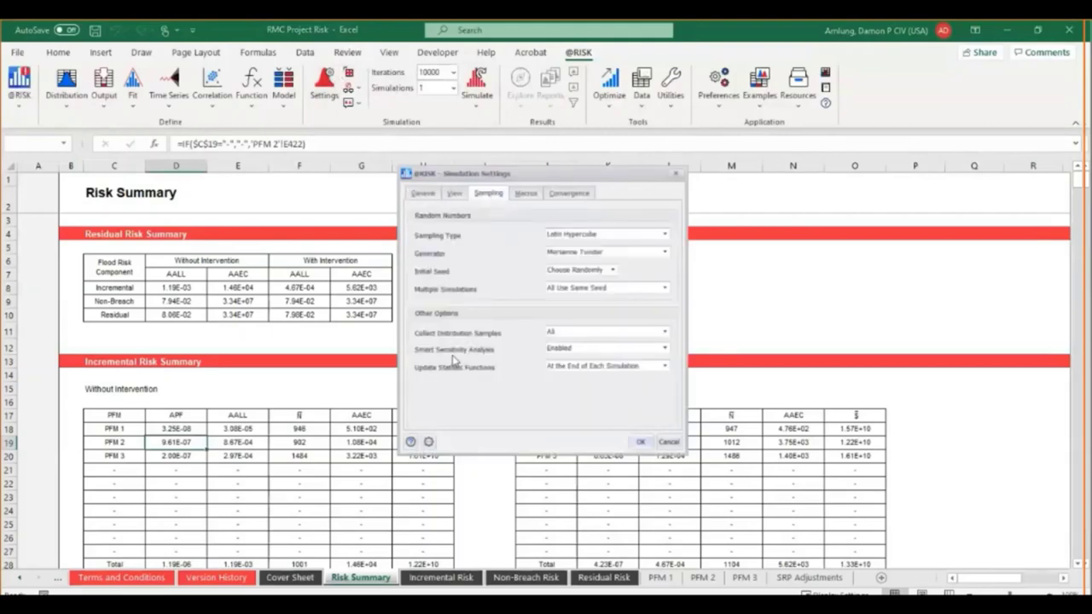
click(607, 350)
click(596, 369)
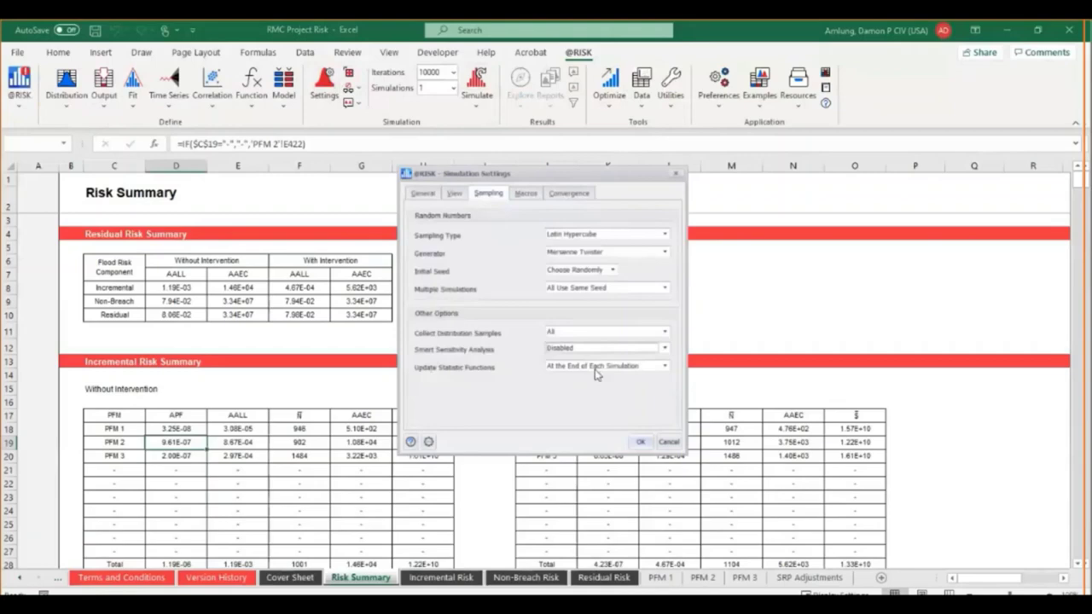
click(640, 442)
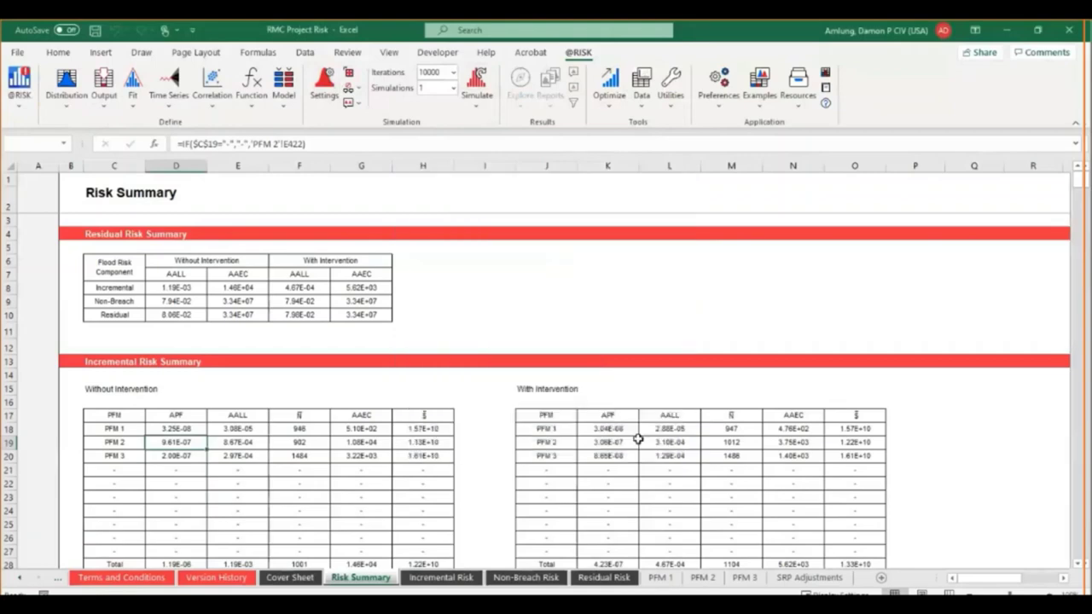
Save the RMC Project Risk workbook and close it.
click(635, 343)
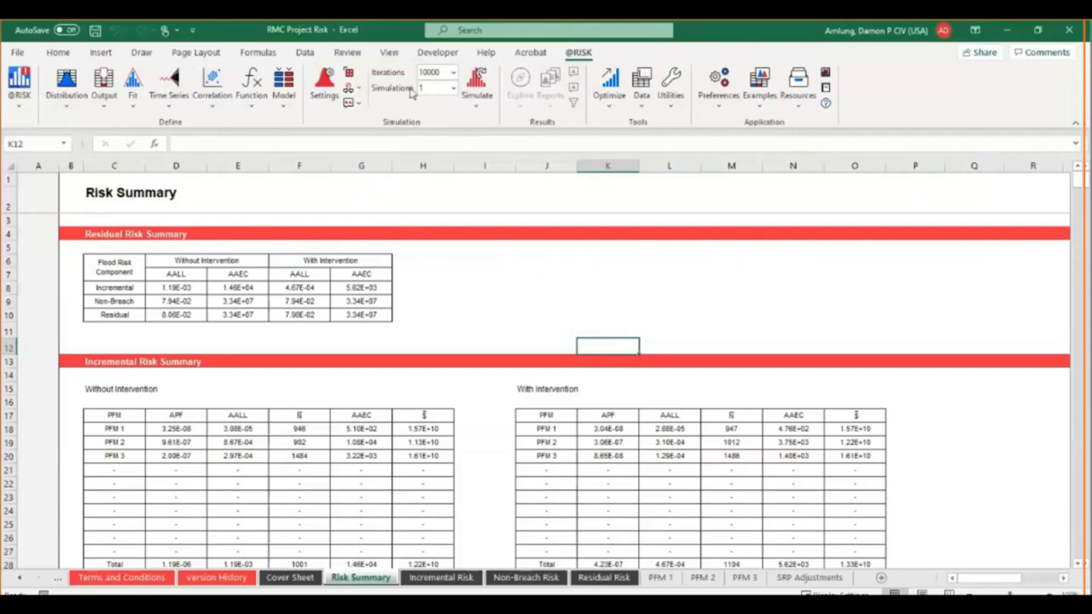
click(429, 72)
click(443, 316)
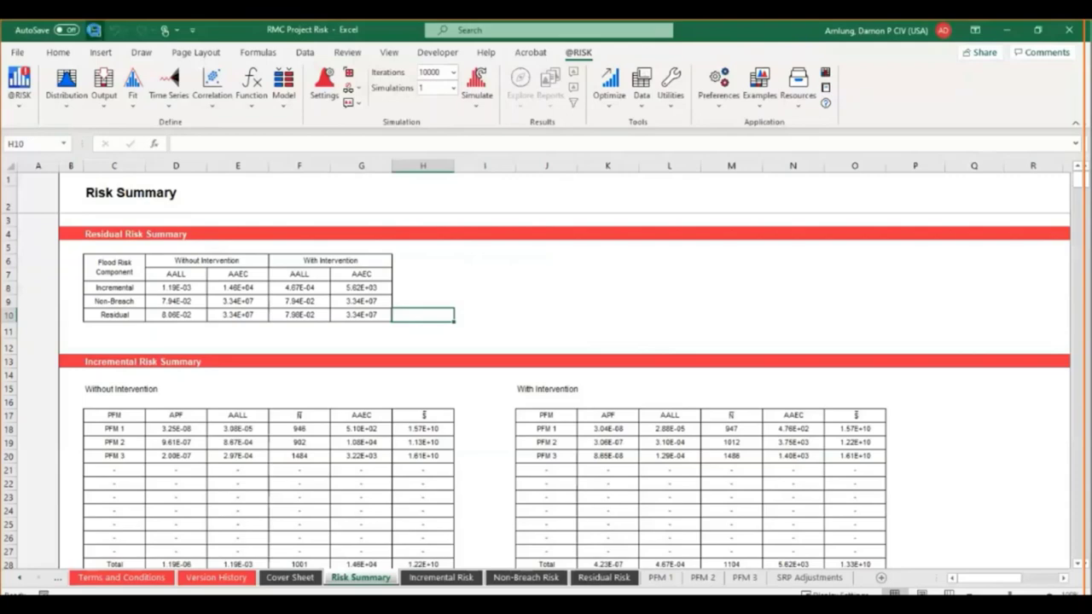
click(92, 30)
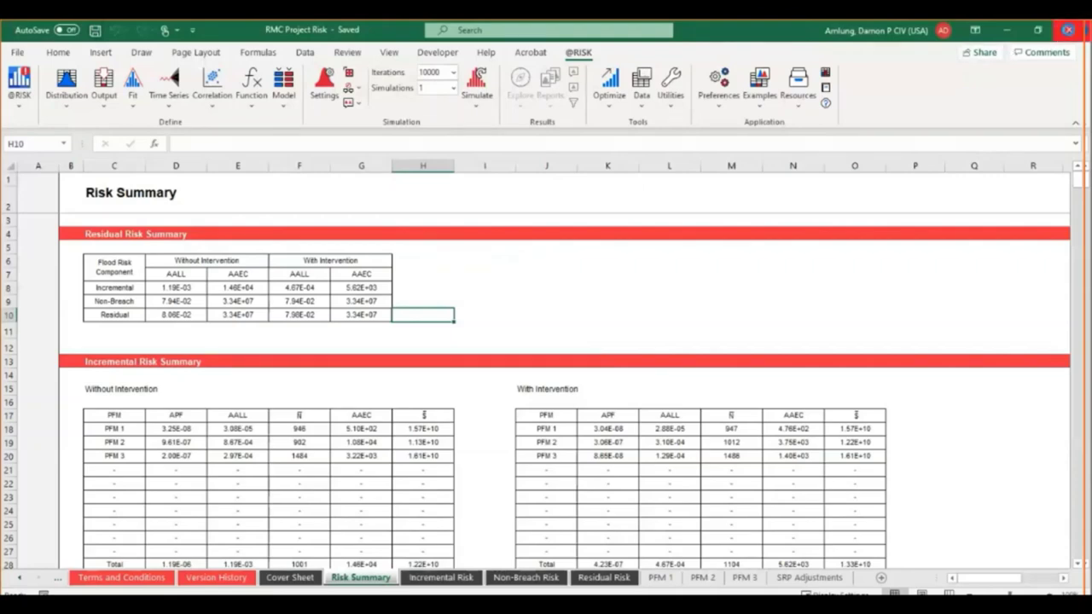
click(1067, 30)
click(1036, 32)
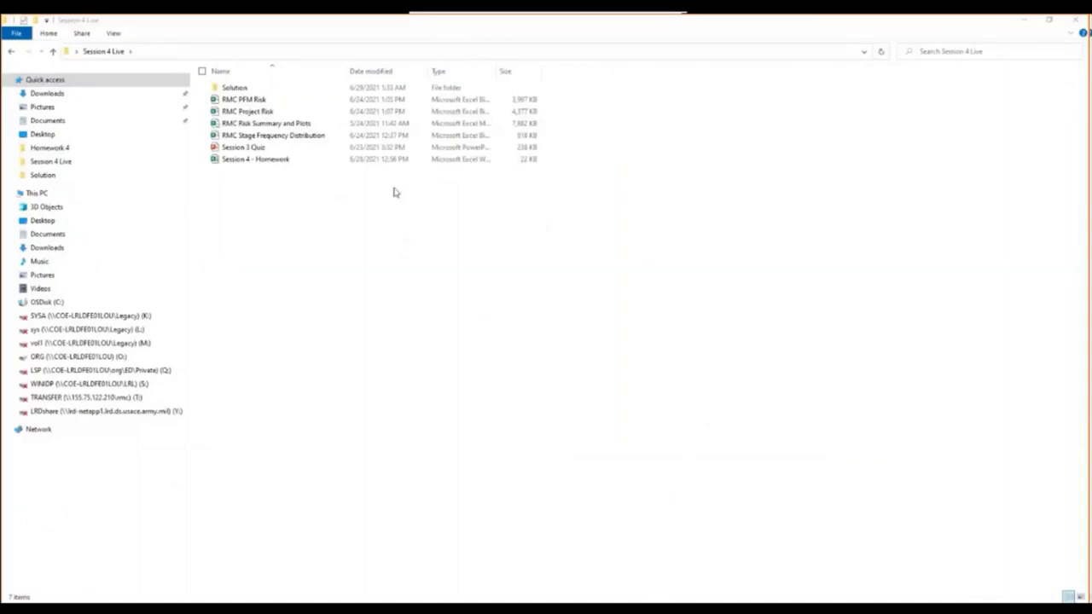
double_click(266, 89)
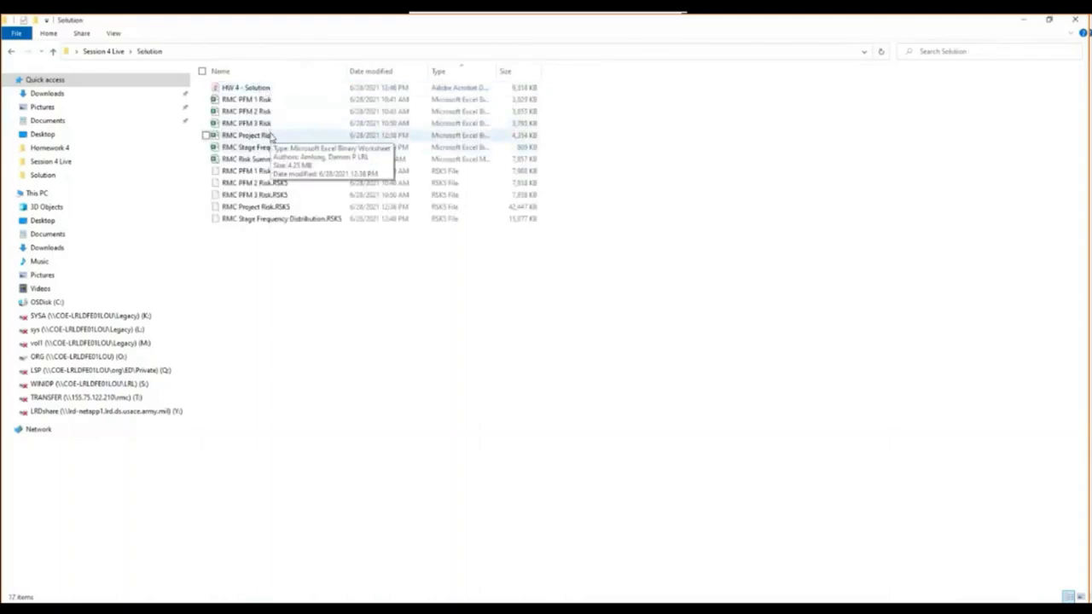
click(290, 137)
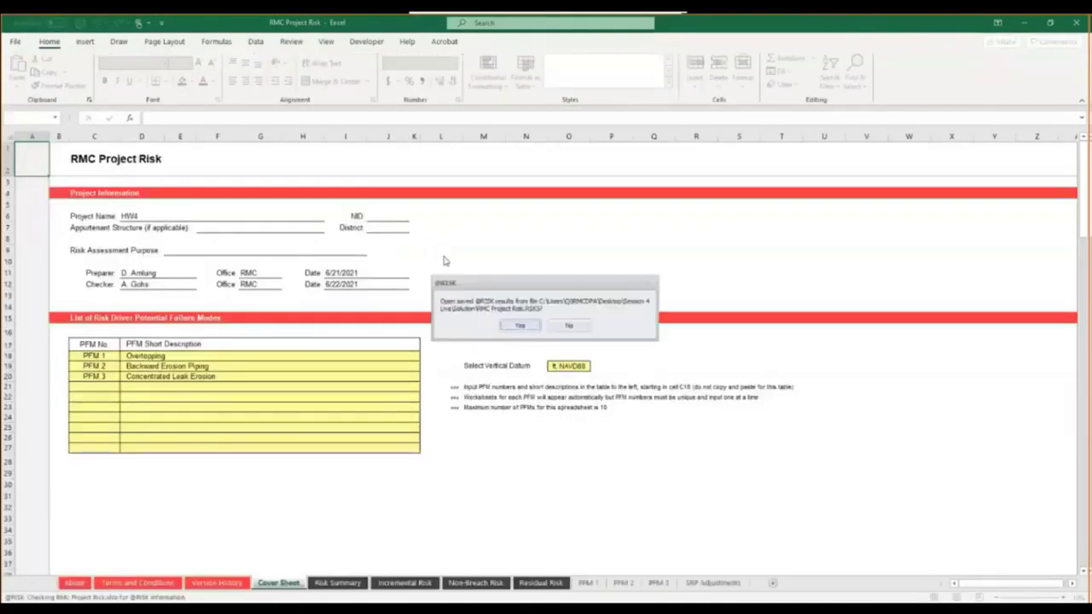
click(520, 327)
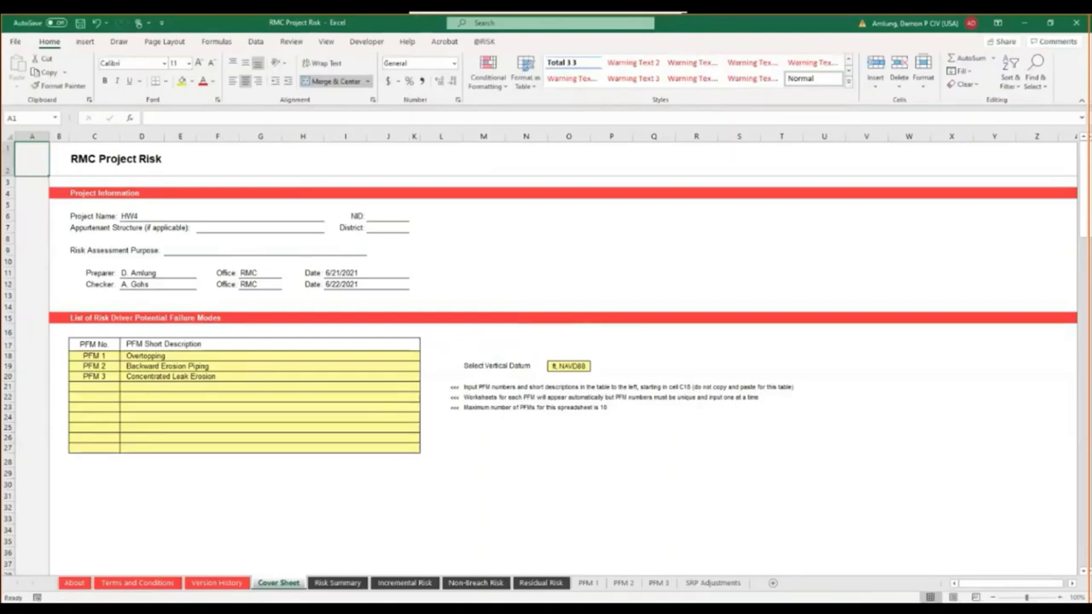
click(407, 577)
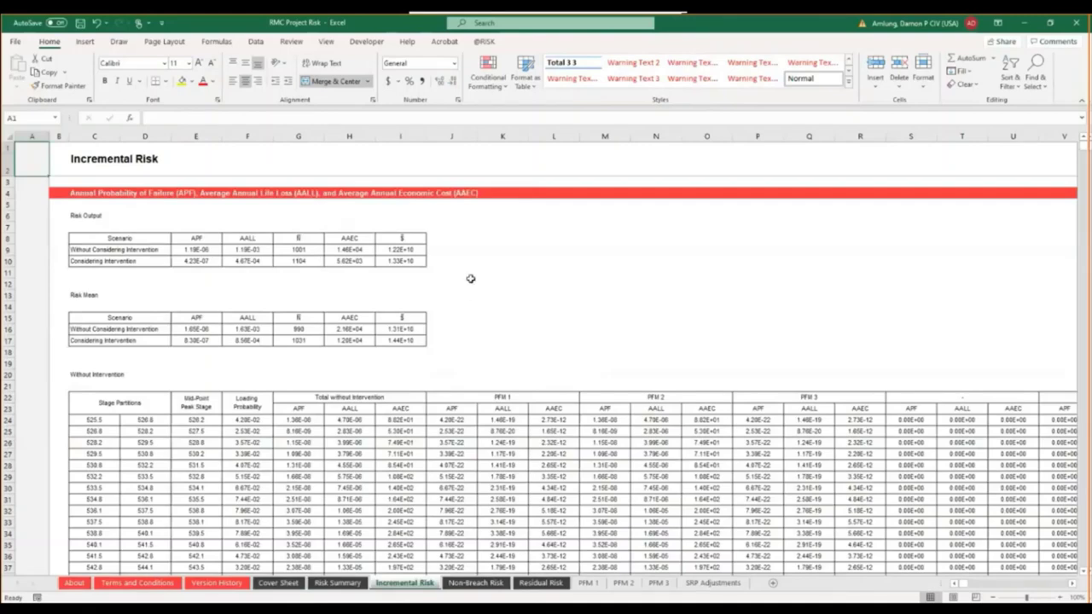
click(484, 41)
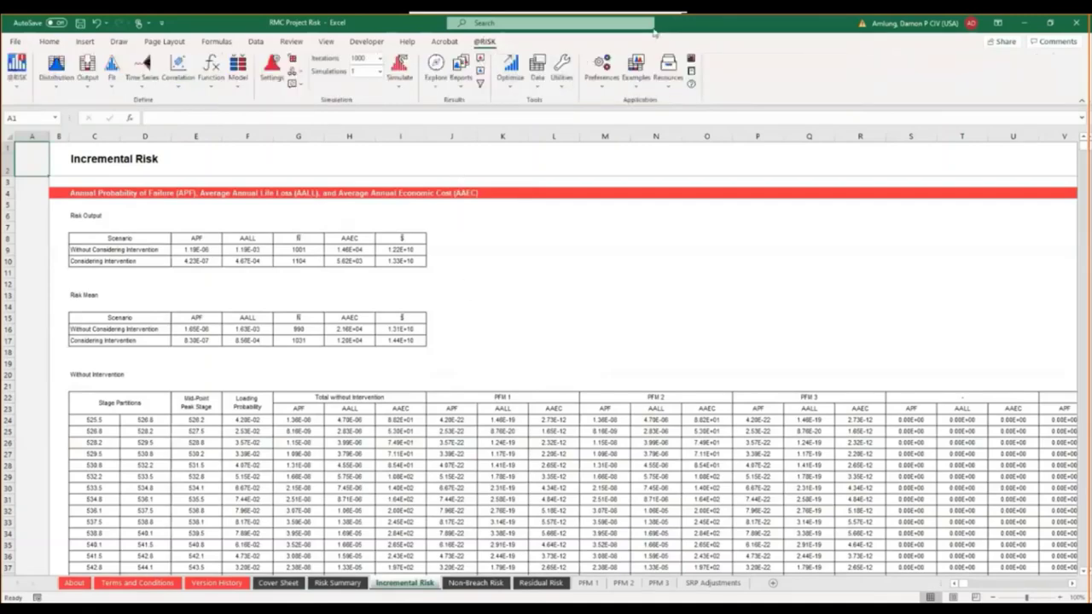
click(561, 70)
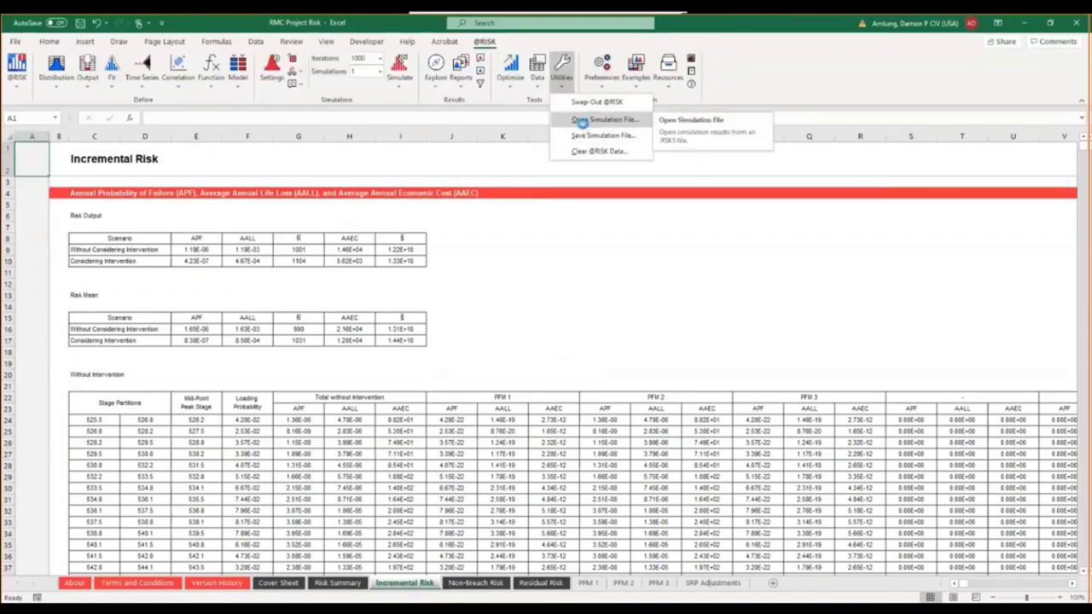
click(581, 134)
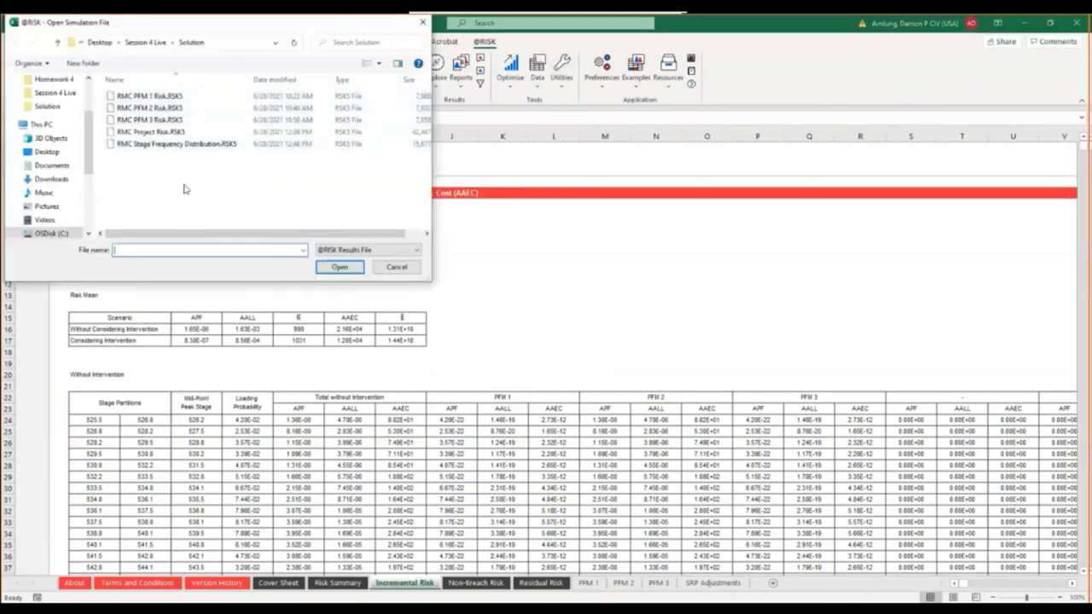
click(424, 23)
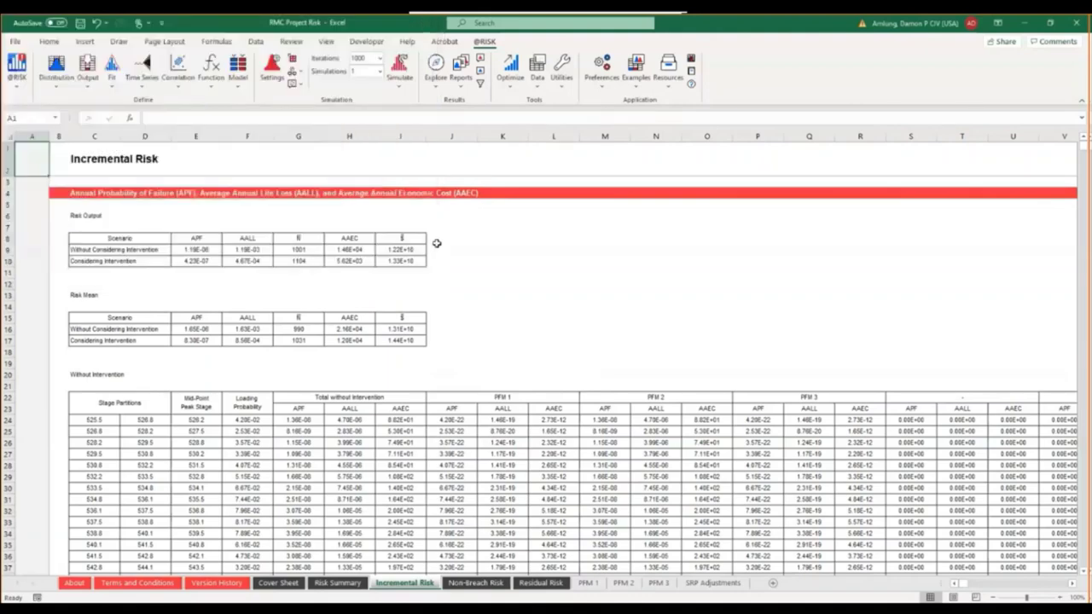
Review the risk results on the Non-Breach Risk, Risk Summary, Incremental Risk and Residual Risk sheets, including the incremental F-N Data.
click(477, 584)
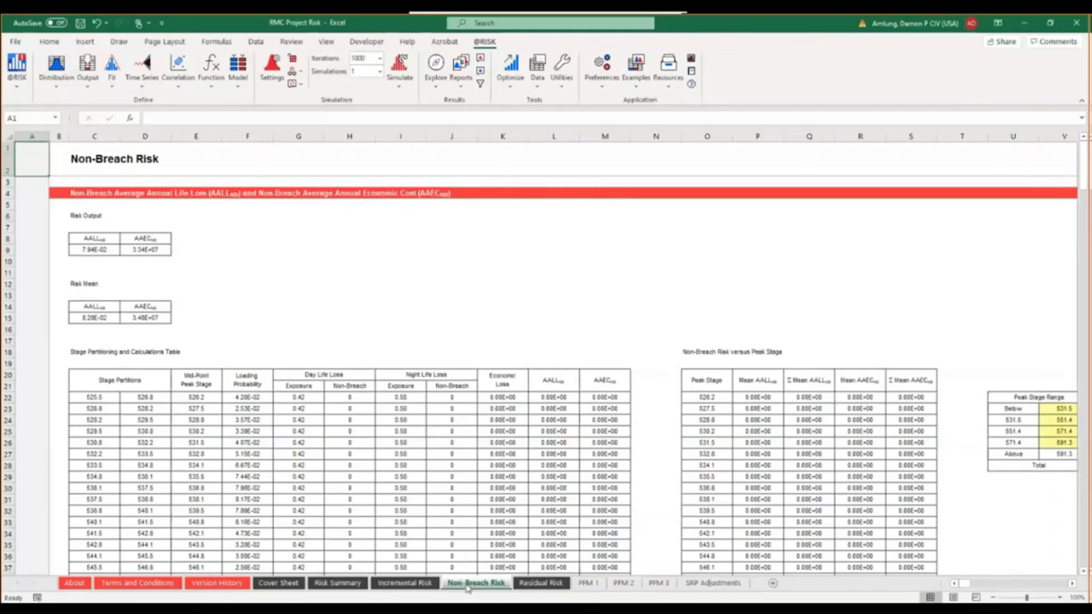
click(336, 583)
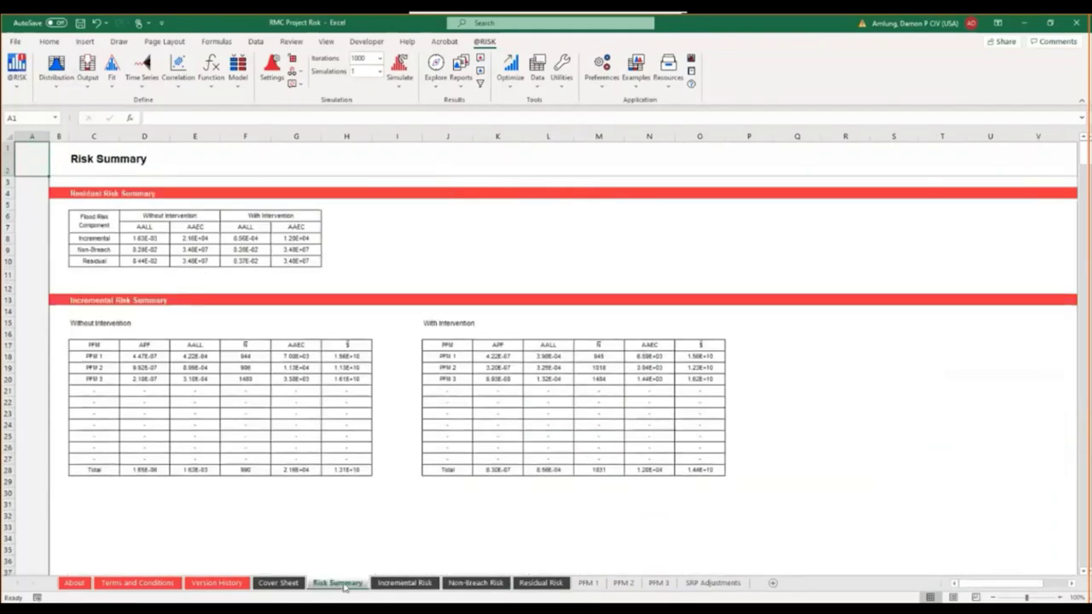
click(404, 583)
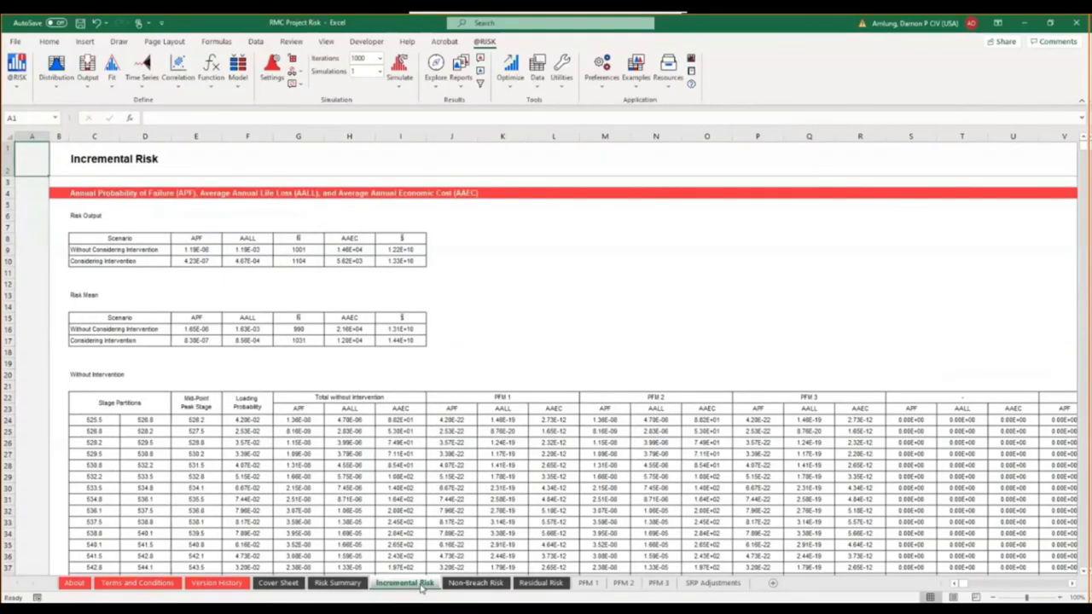
click(469, 583)
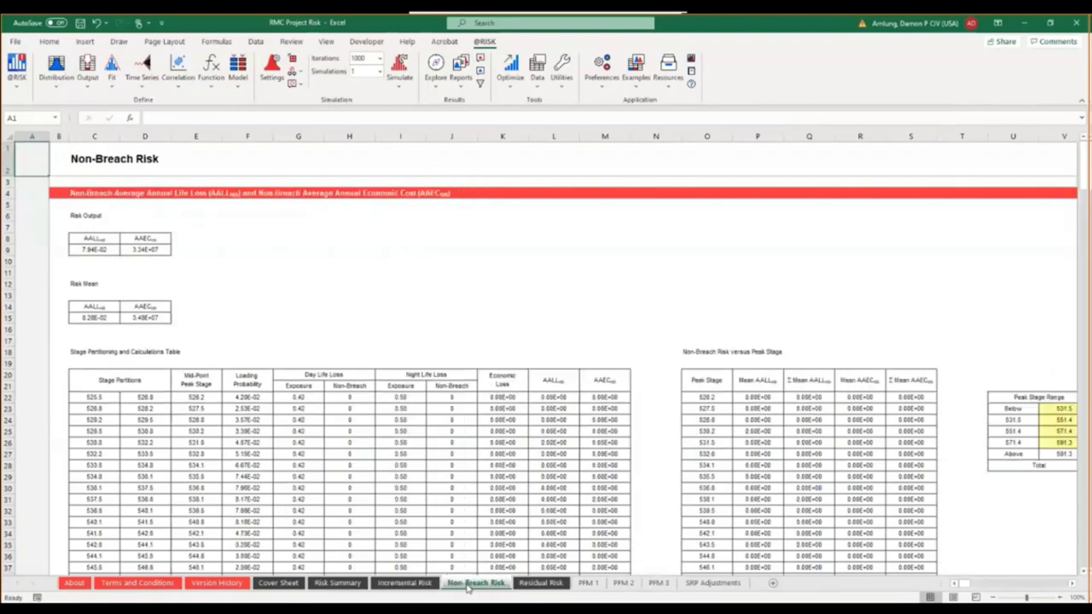
click(539, 585)
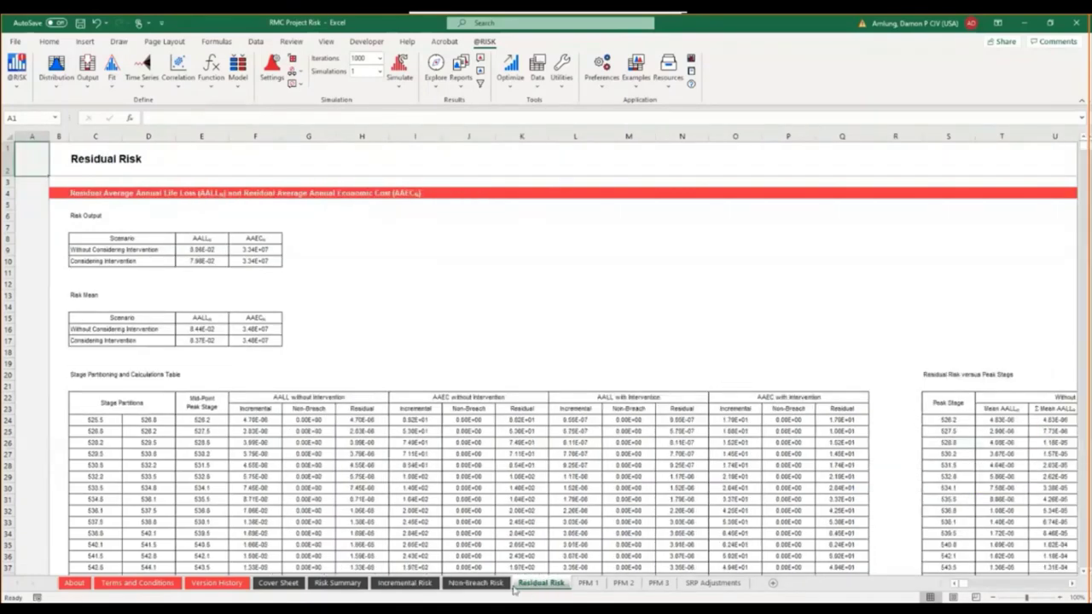
click(404, 583)
scroll(266, 383, down, 20)
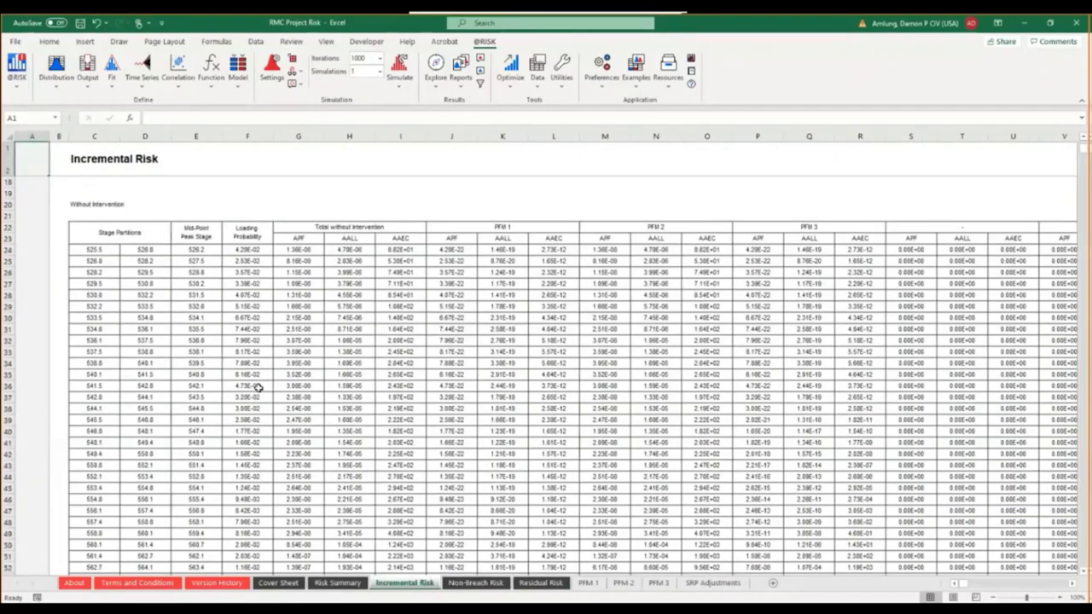
scroll(266, 391, down, 20)
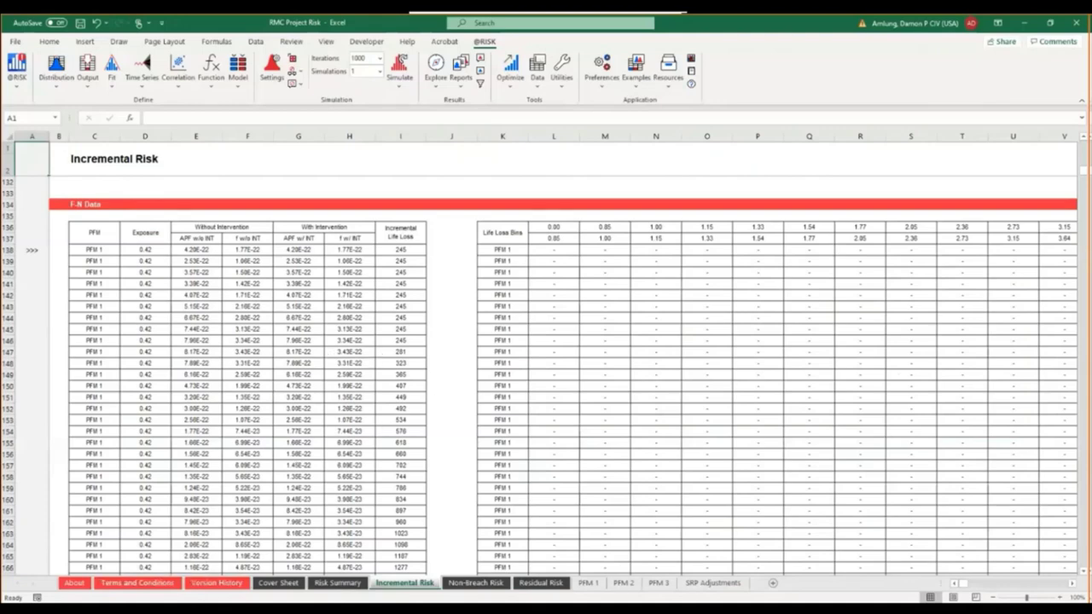
key(alt+Tab)
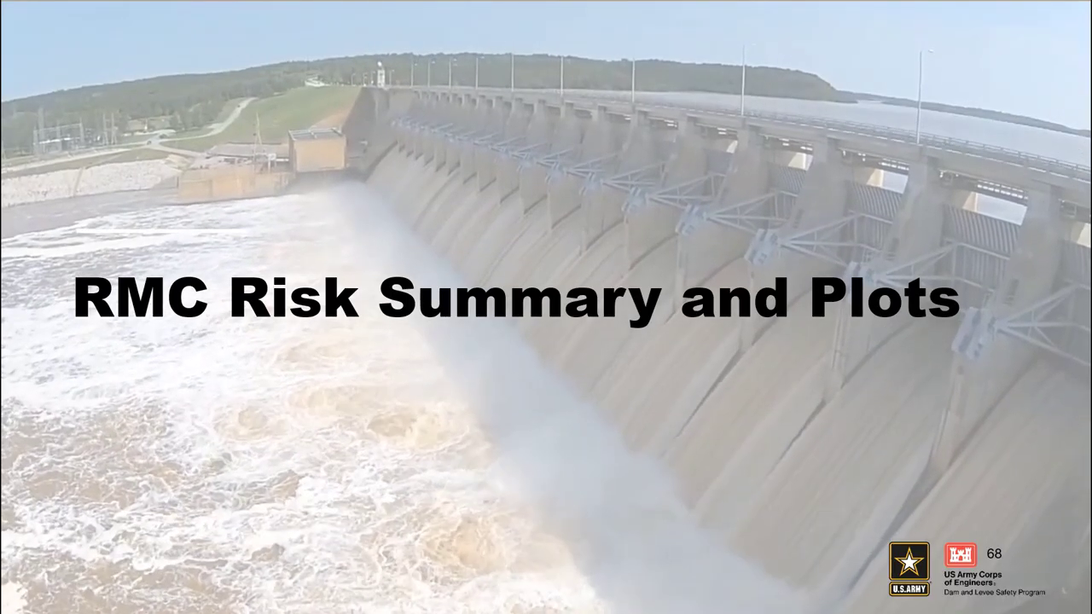
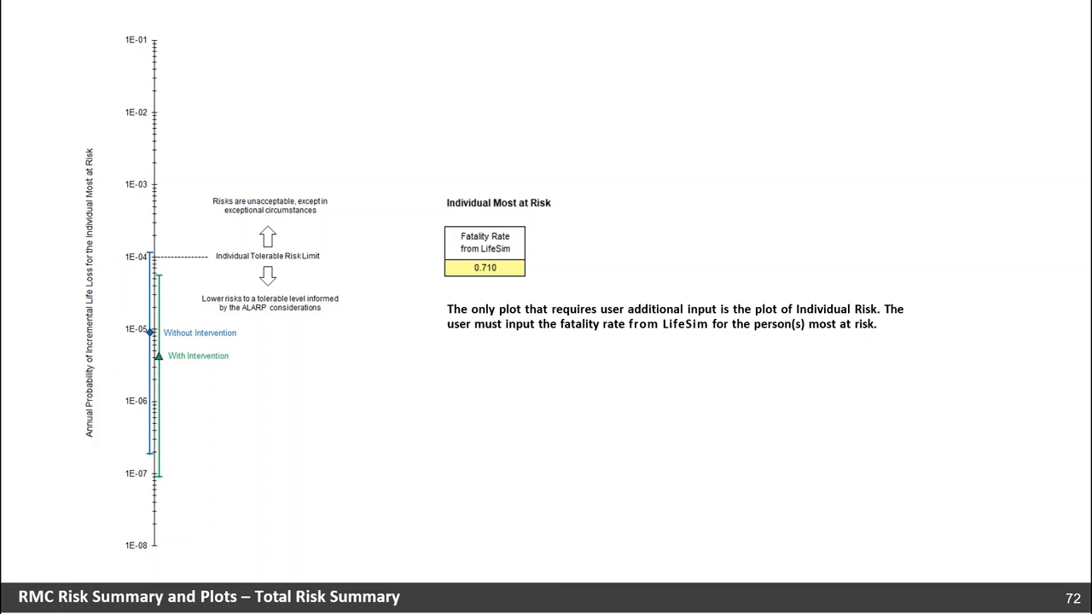
key(Right)
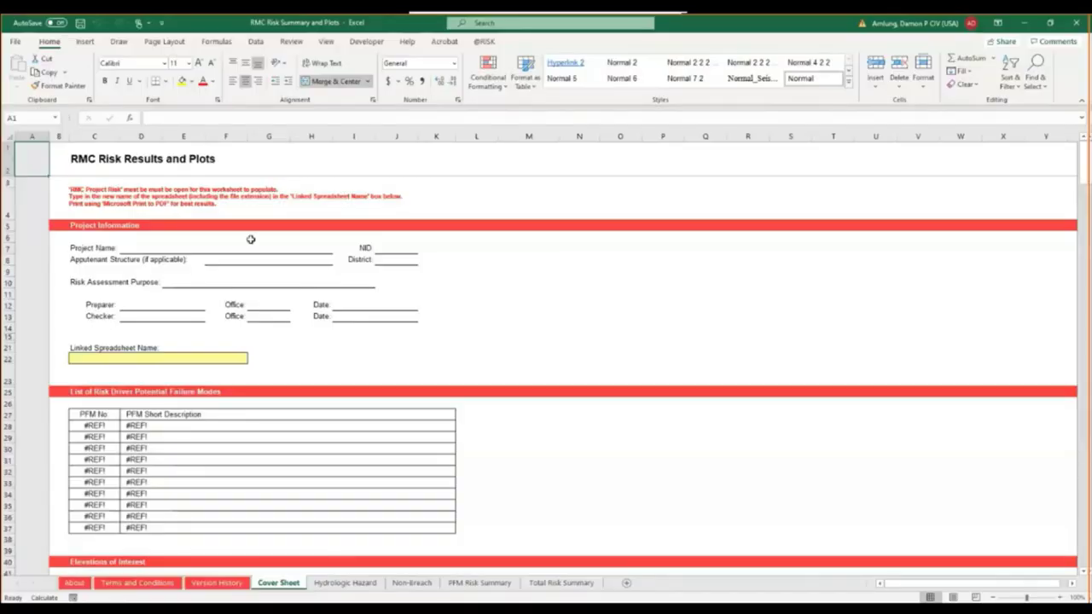
Link the RMC Risk Summary and Plots workbook to RMC Project Risk.xlsb through the Linked Spreadsheet Name in C22, dismissing the chart warning.
click(161, 358)
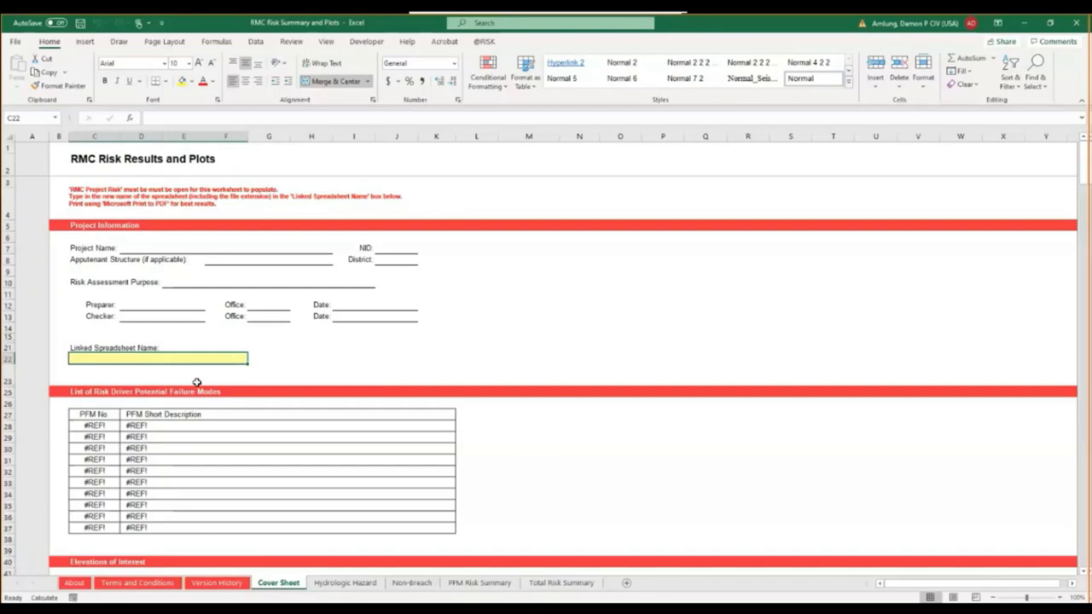
text(RMC )
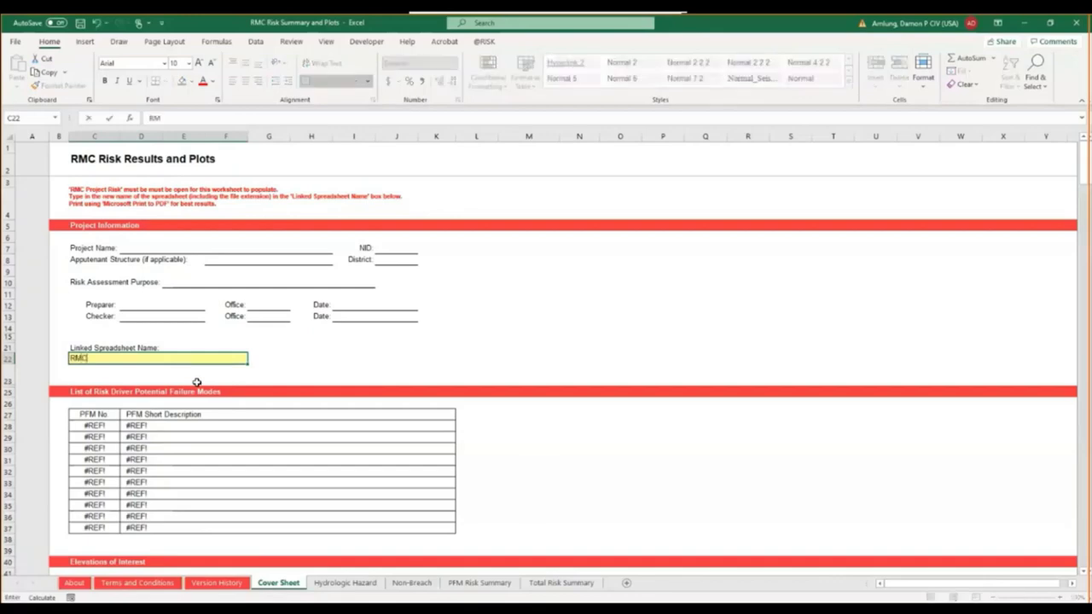
text(Project Risk.xlsb)
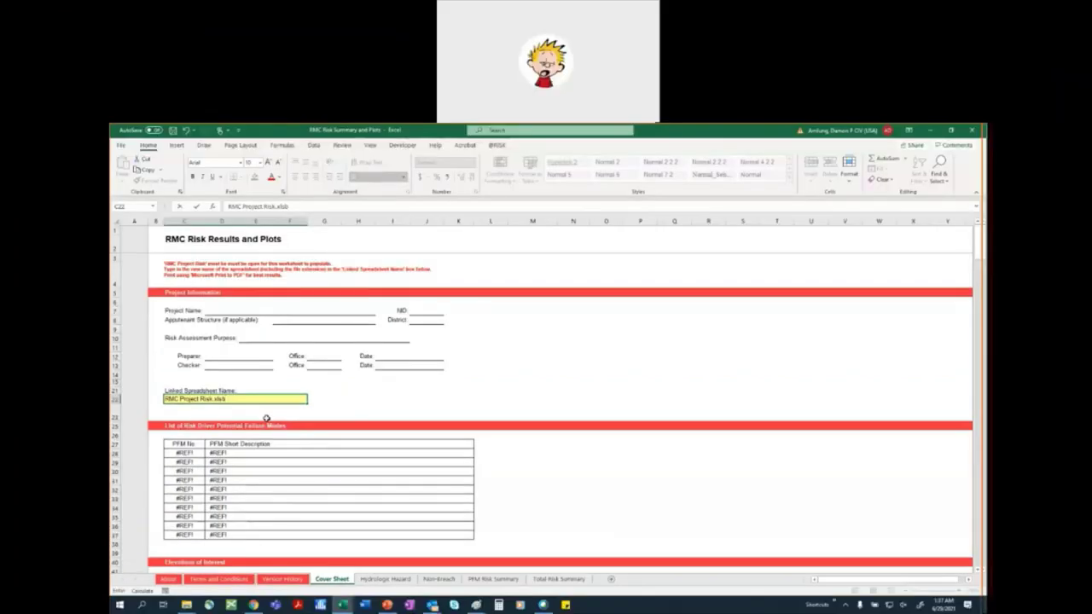
key(Return)
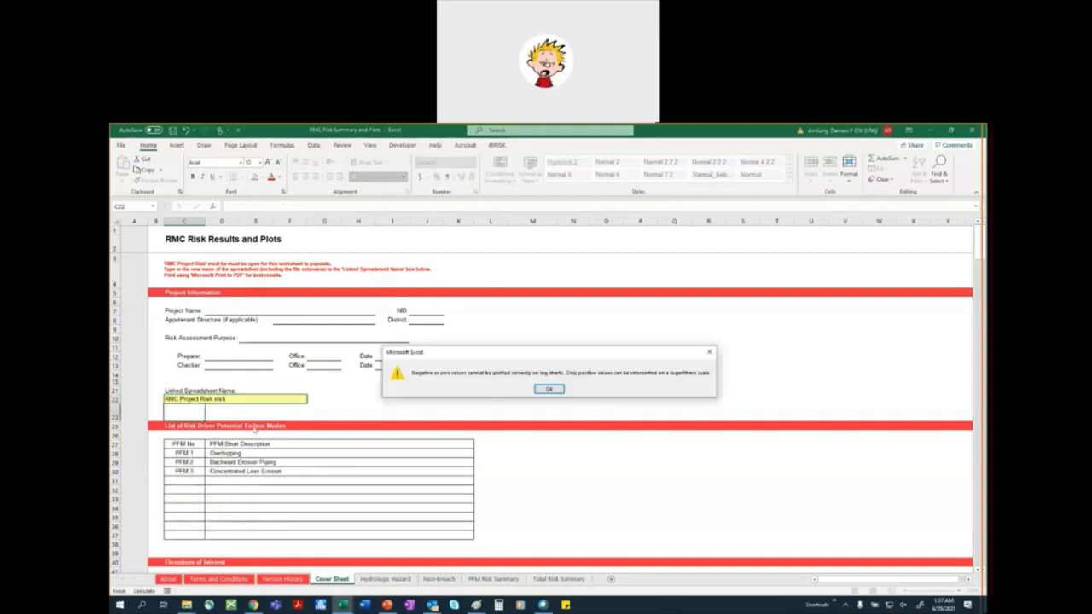
click(542, 391)
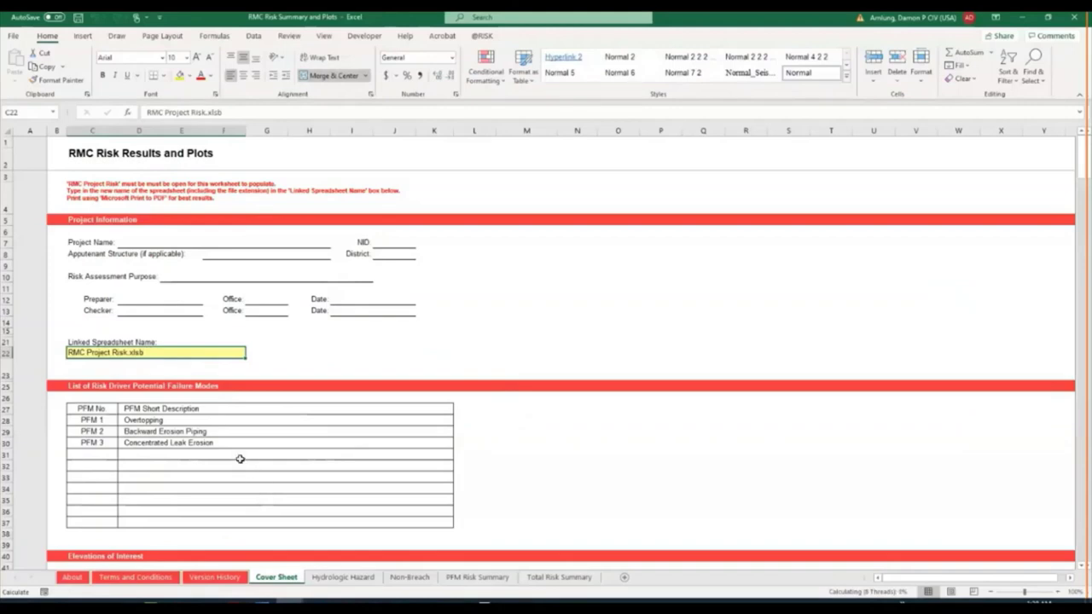
Review the failure mode list and Elevations of Interest on the Cover Sheet, and the stage frequency tables on the Hydrologic Hazard sheet.
scroll(240, 459, down, 1)
scroll(240, 459, down, 2)
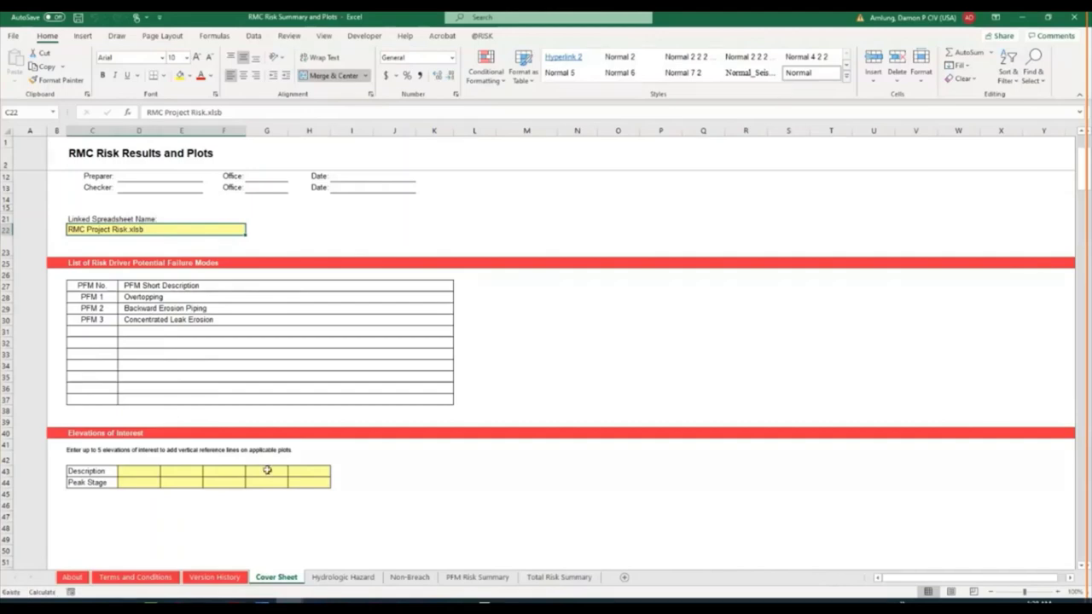
click(365, 580)
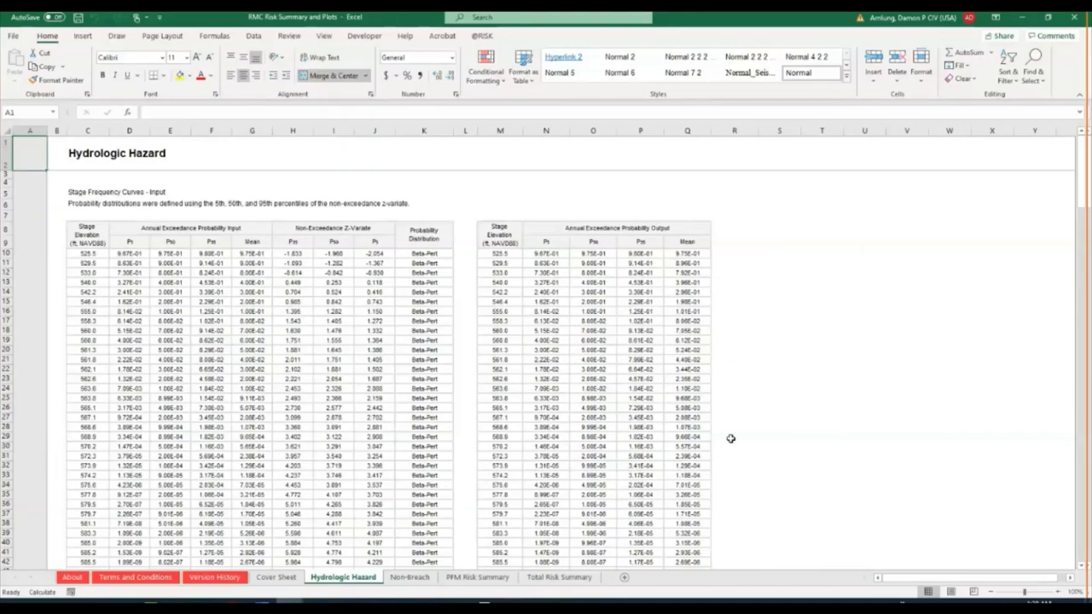
scroll(730, 438, down, 15)
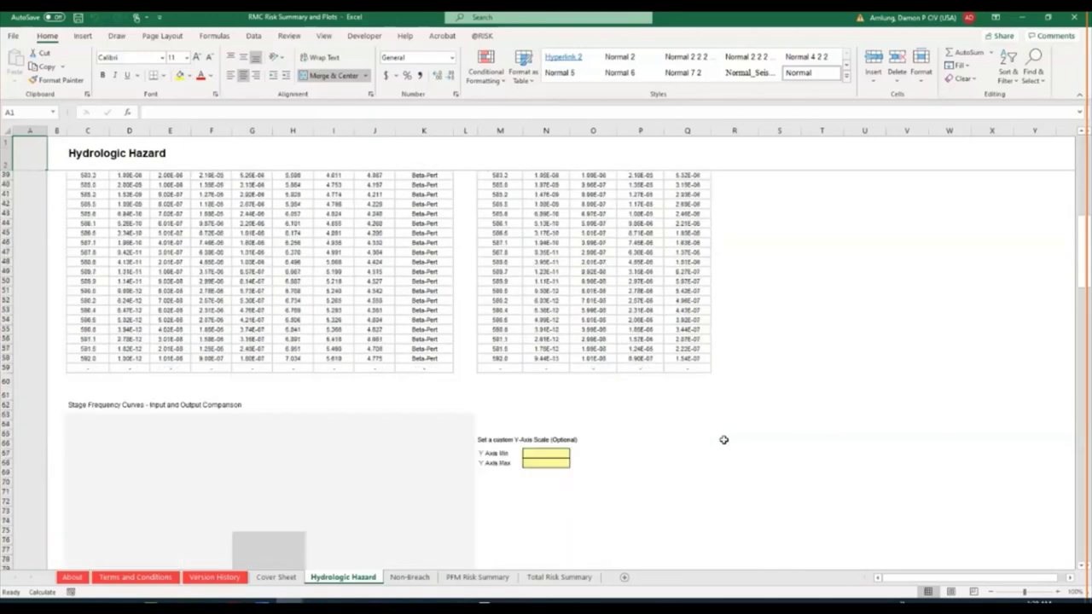
Review the stage frequency curve comparison on the Hydrologic Hazard sheet and the life loss tables, charts and plot data on the Non-Breach sheet.
scroll(722, 439, down, 5)
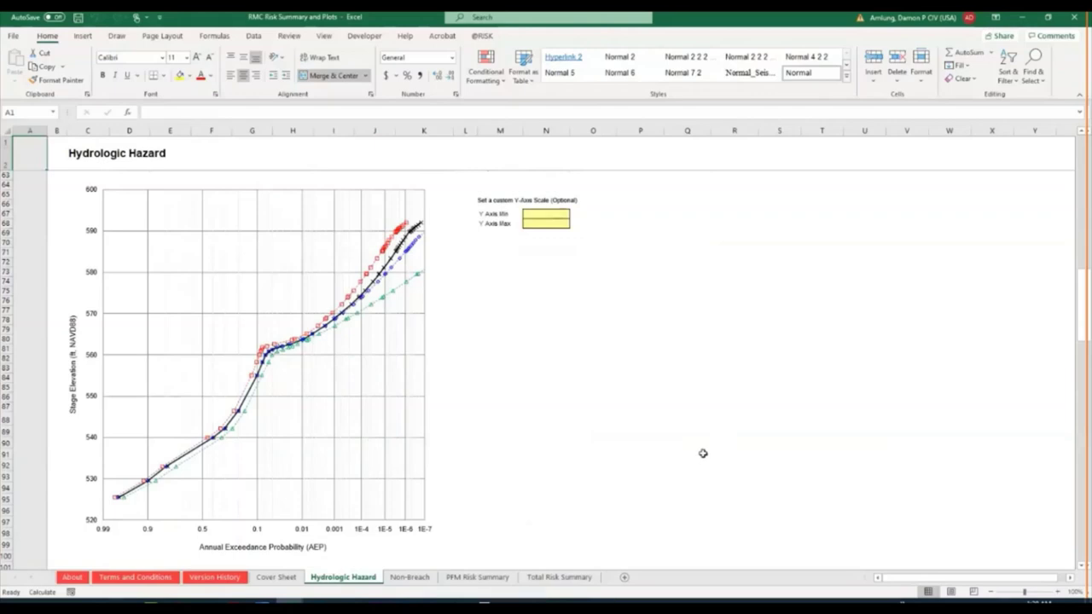
click(411, 578)
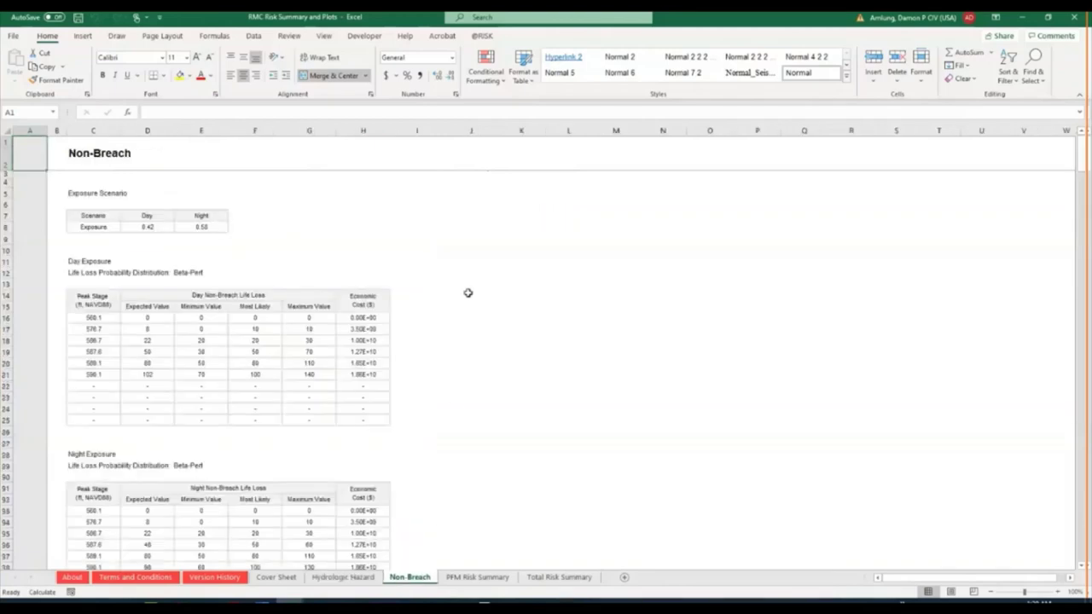
scroll(468, 292, down, 1)
scroll(467, 317, down, 11)
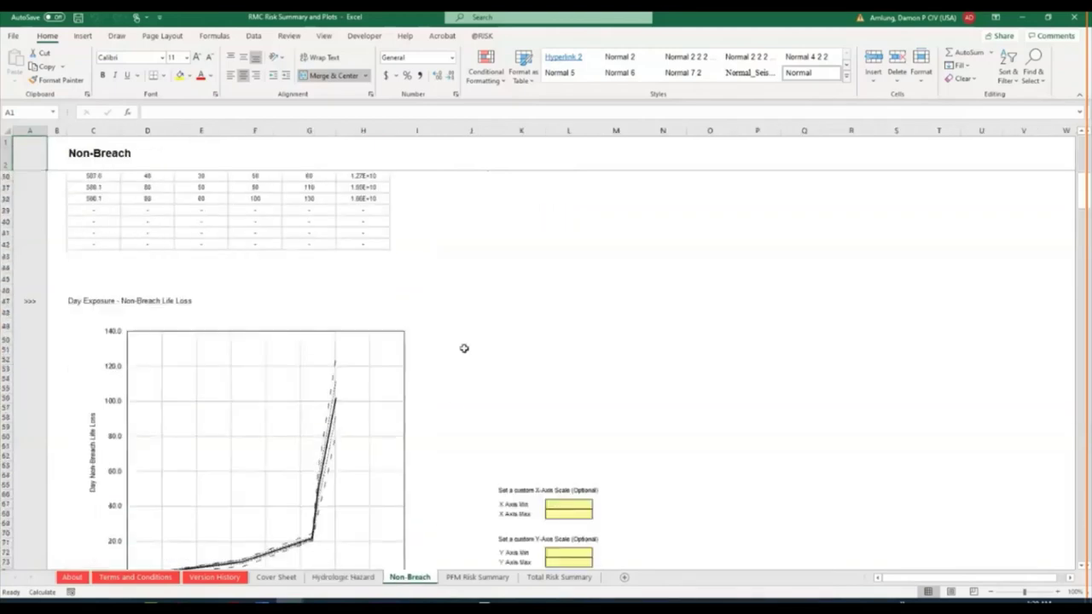
scroll(464, 348, up, 9)
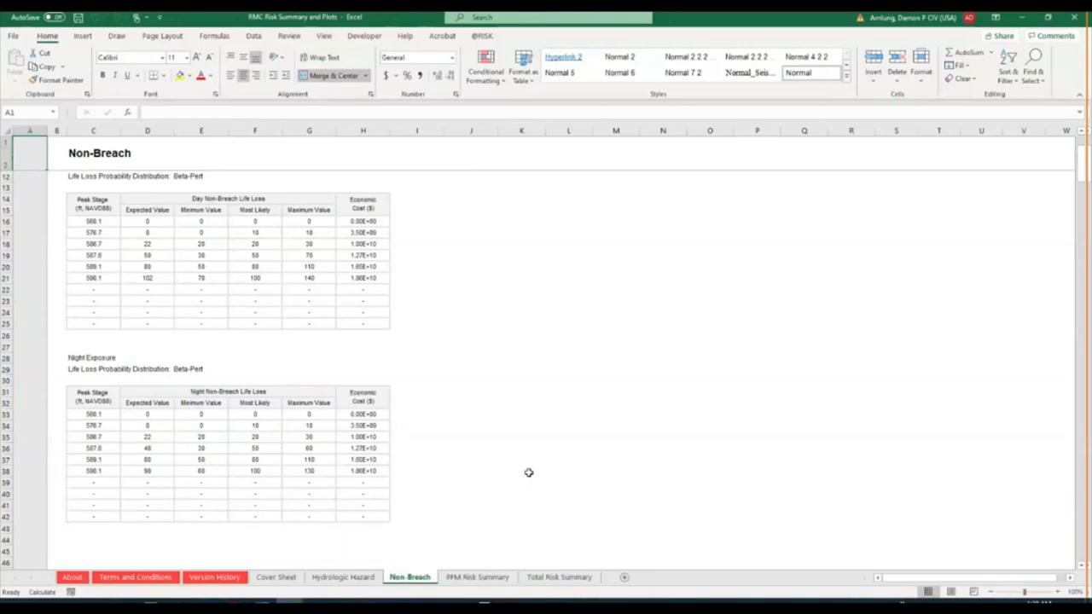
scroll(528, 472, down, 11)
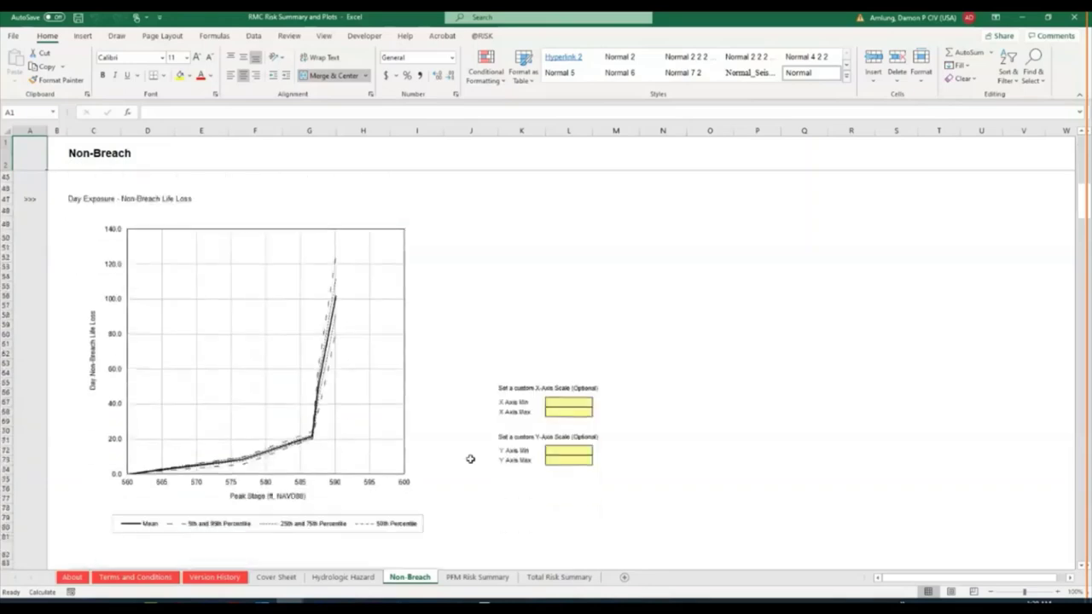
scroll(470, 459, down, 9)
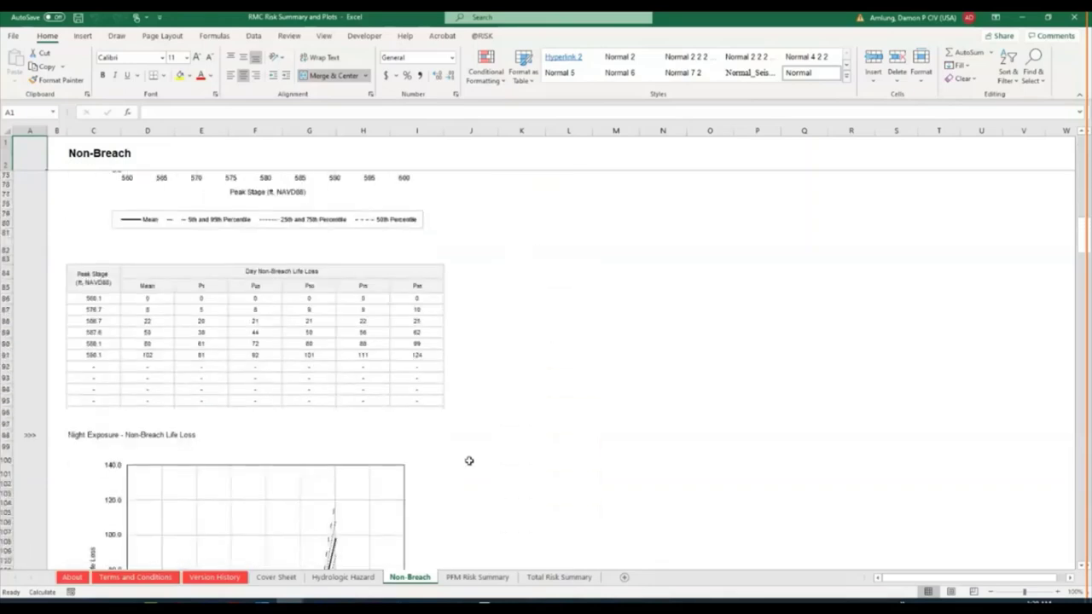
scroll(469, 461, down, 12)
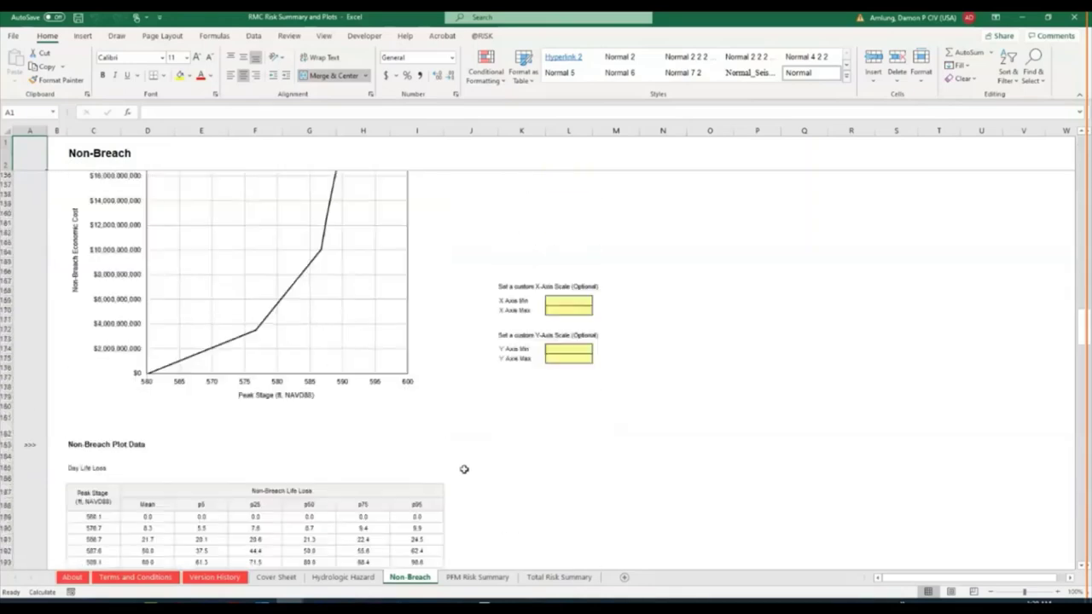
scroll(464, 469, down, 3)
scroll(464, 469, down, 10)
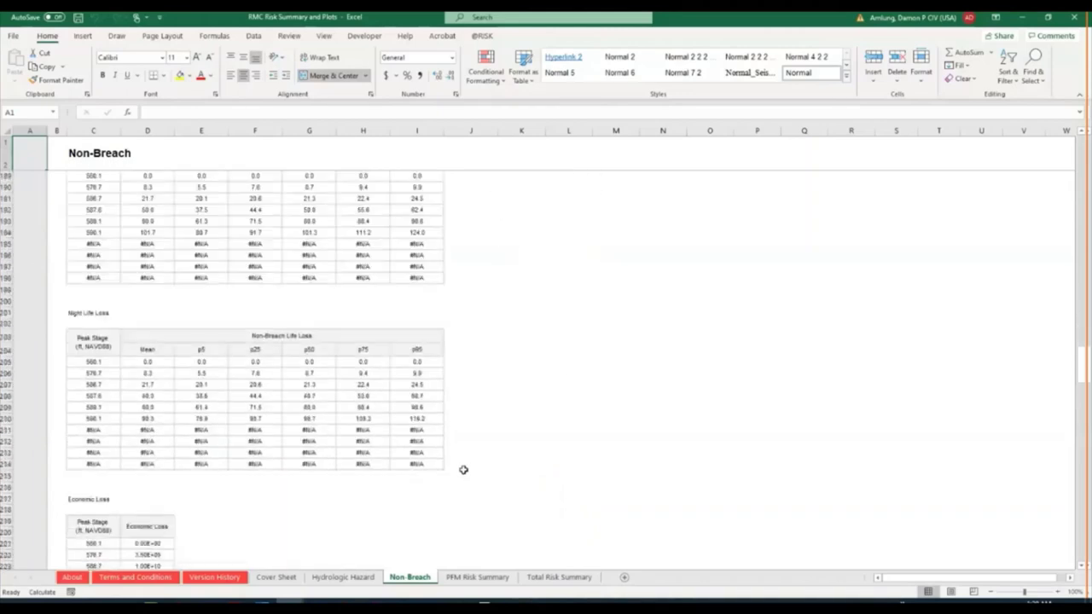
Select PFM 1 as the failure mode on the PFM Risk Summary sheet and dismiss the log chart warning.
click(480, 579)
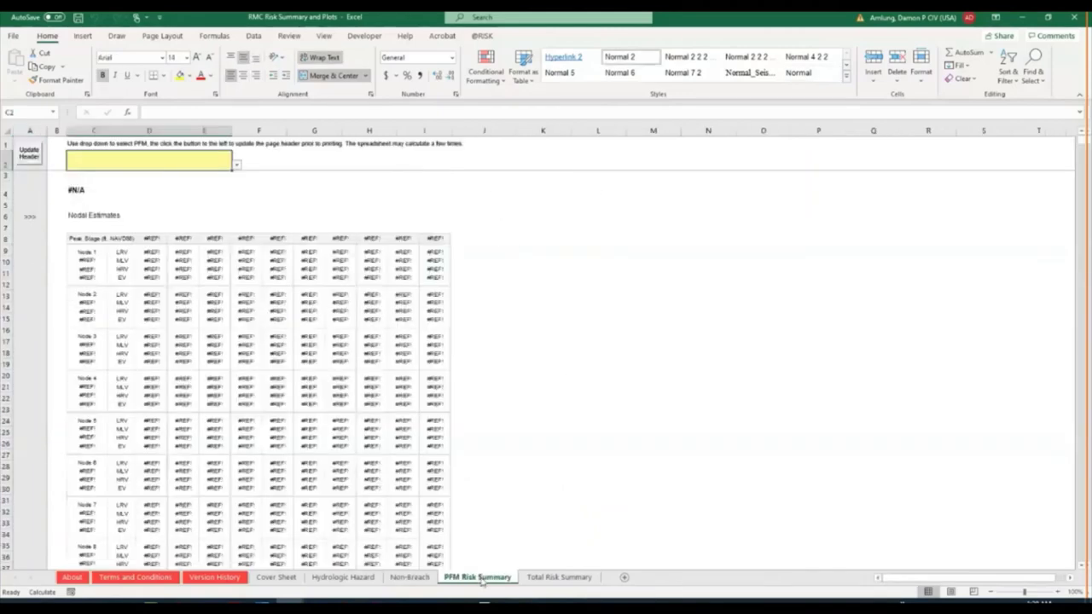
click(237, 166)
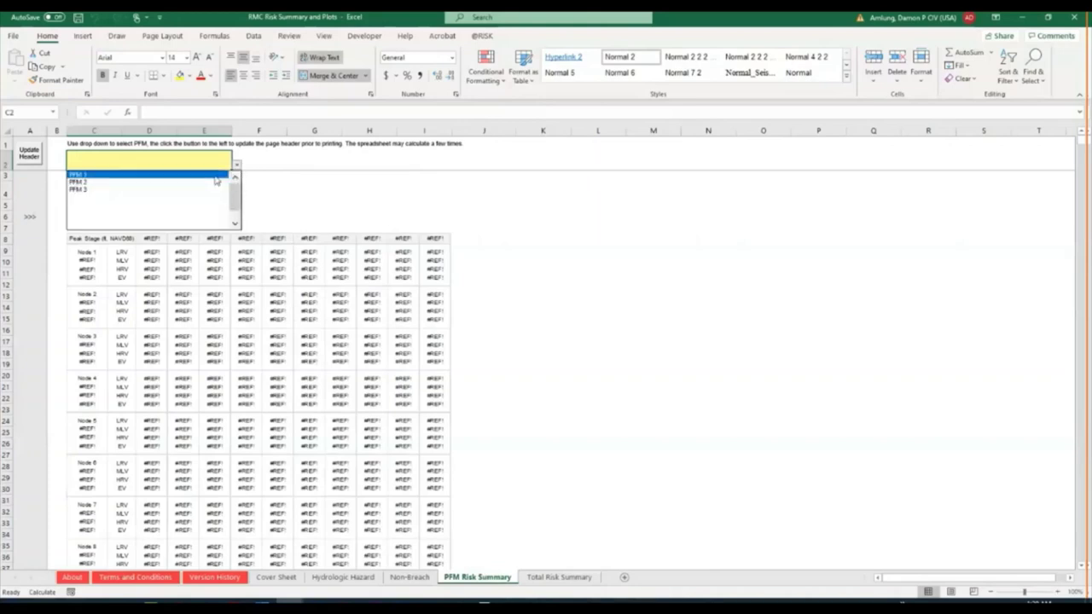
click(216, 175)
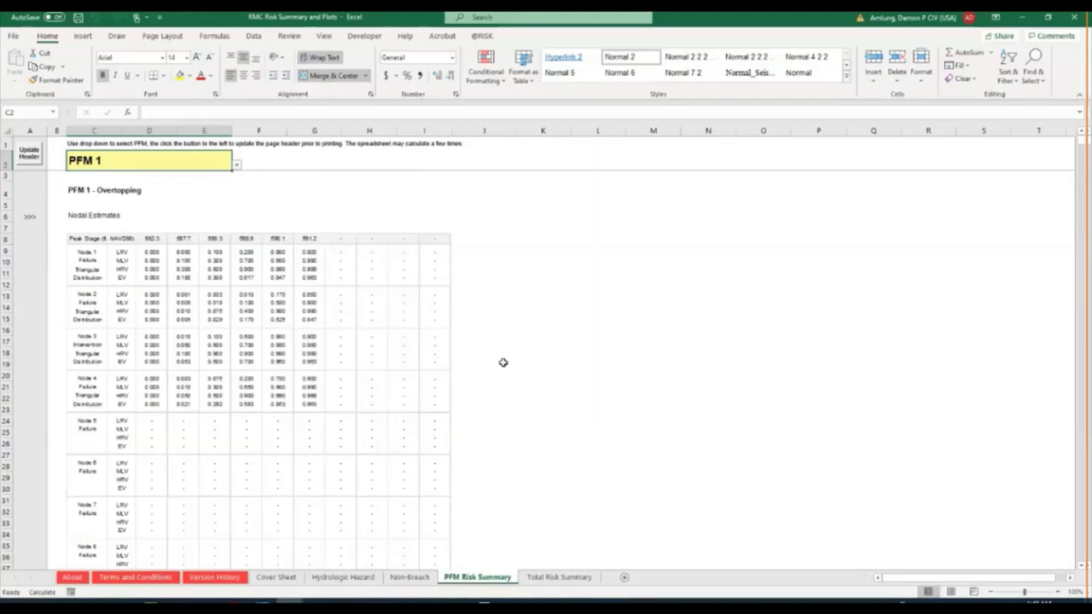
scroll(503, 365, down, 3)
scroll(503, 368, down, 3)
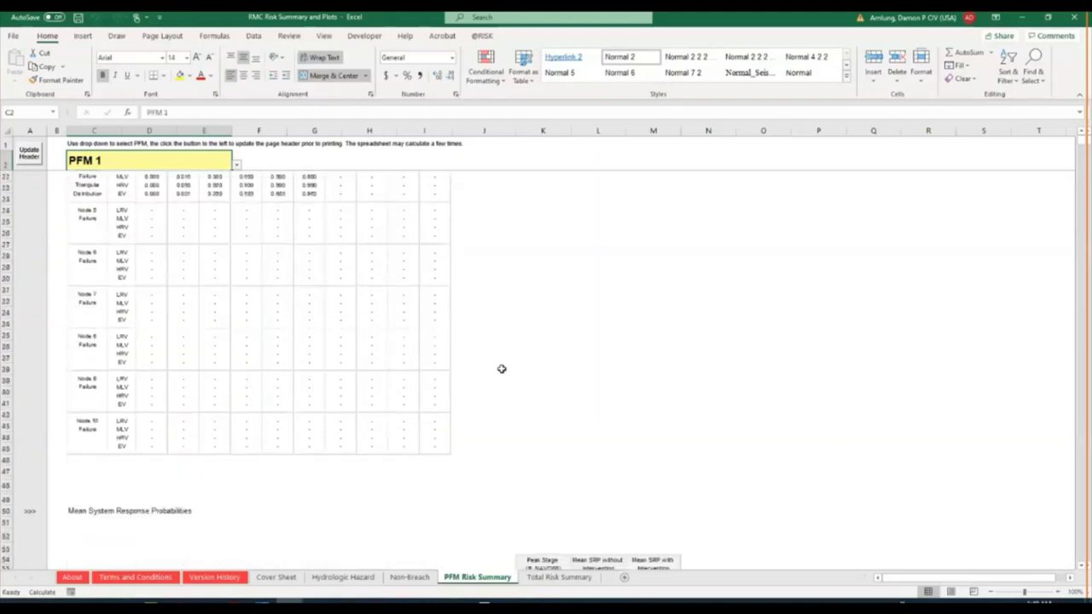
scroll(501, 369, down, 5)
scroll(501, 371, down, 1)
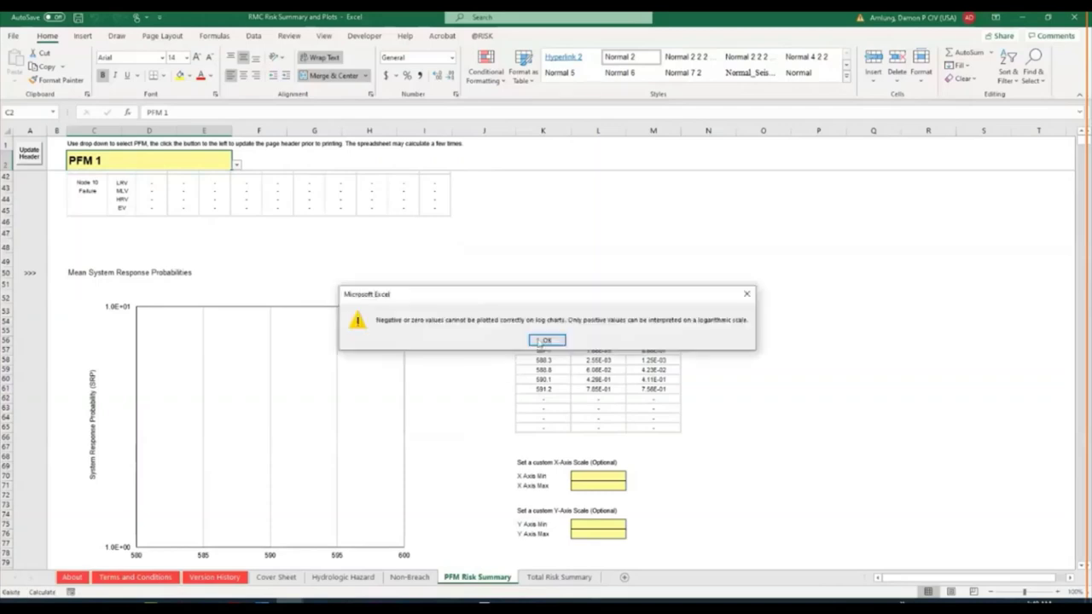
key(Return)
Examine PFM 1's system response probabilities with and without intervention, its breach consequences and the chart with uncertainty scatter.
scroll(479, 359, down, 5)
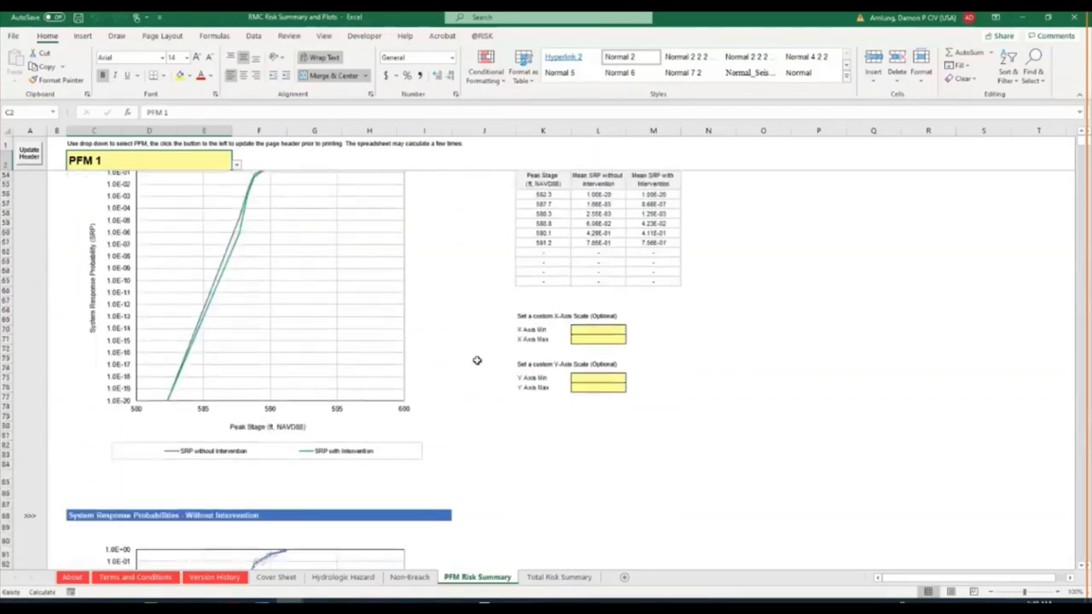
scroll(477, 360, down, 3)
scroll(477, 360, down, 15)
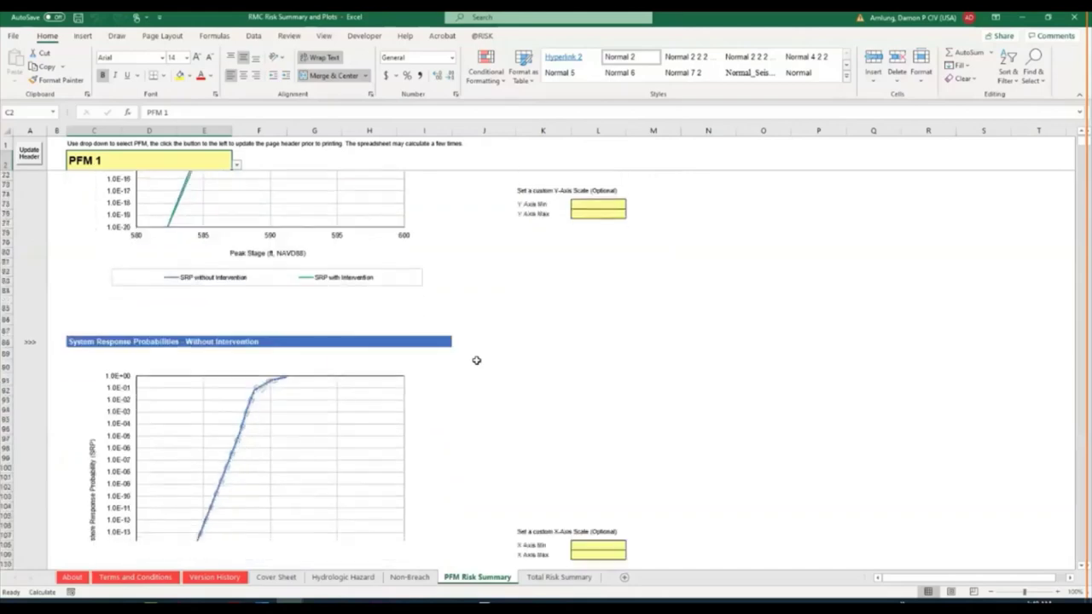
scroll(475, 361, down, 20)
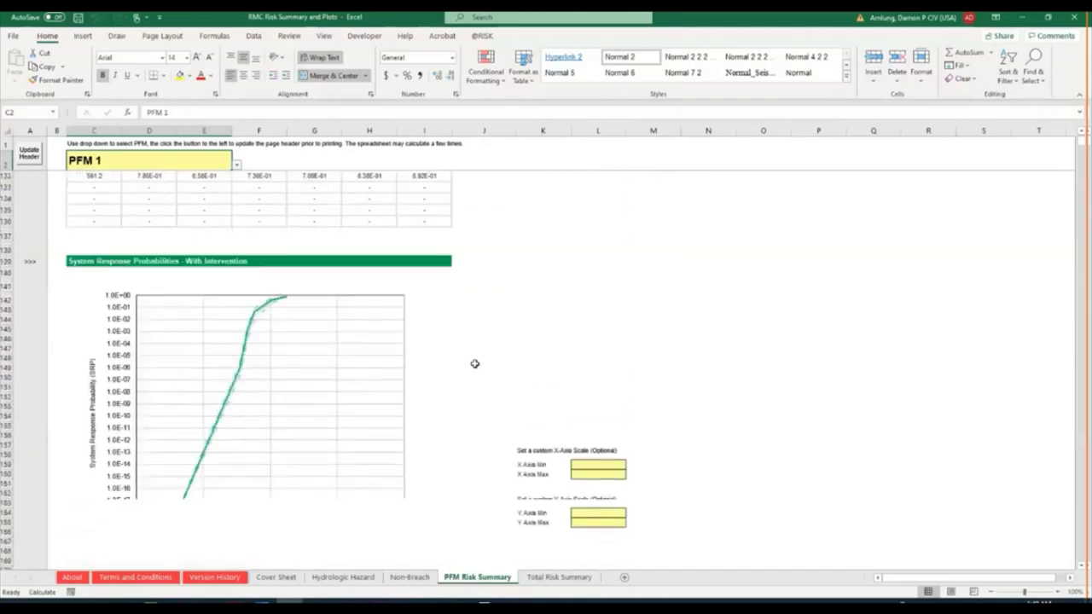
scroll(475, 364, down, 14)
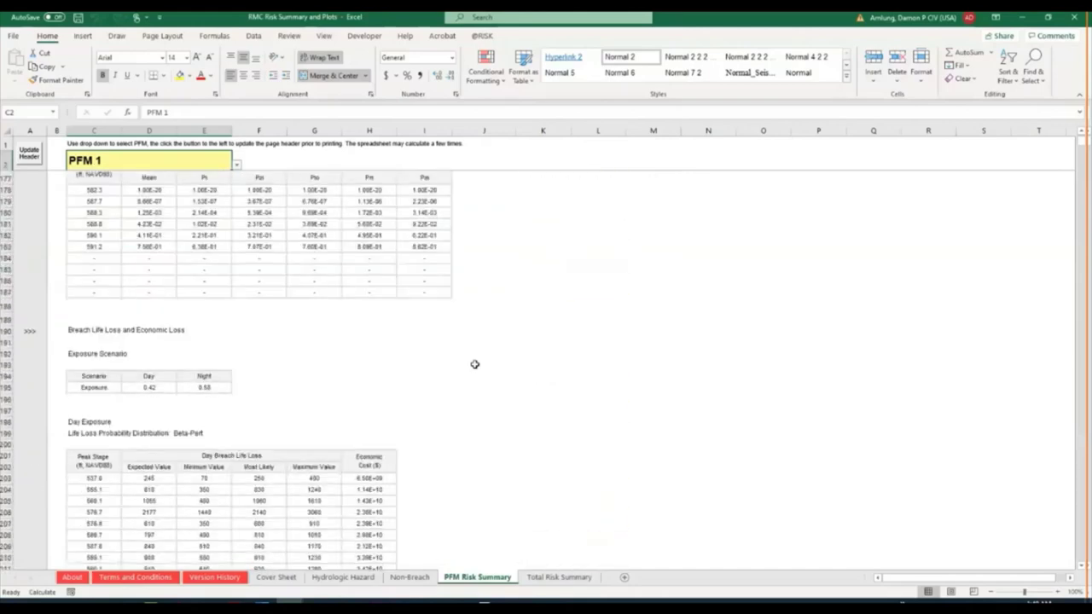
scroll(473, 367, down, 20)
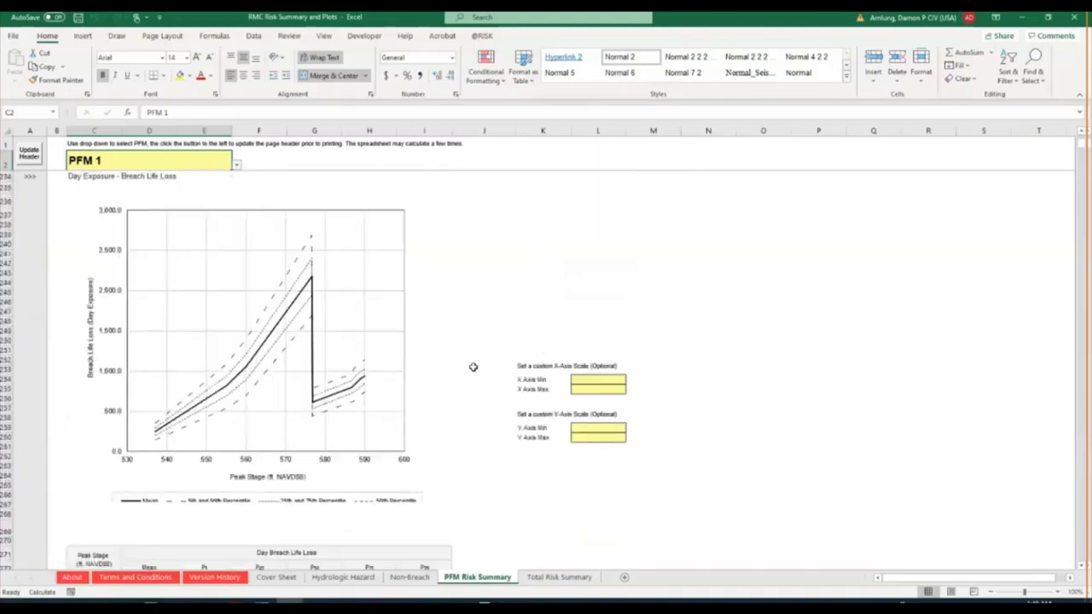
scroll(473, 367, down, 18)
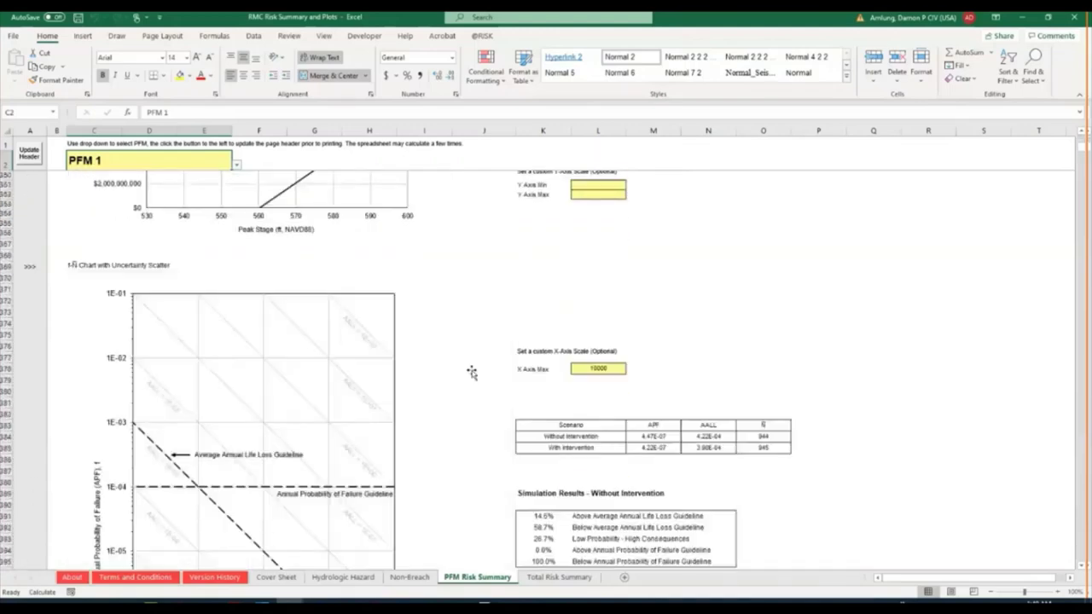
scroll(472, 371, down, 1)
scroll(472, 373, down, 9)
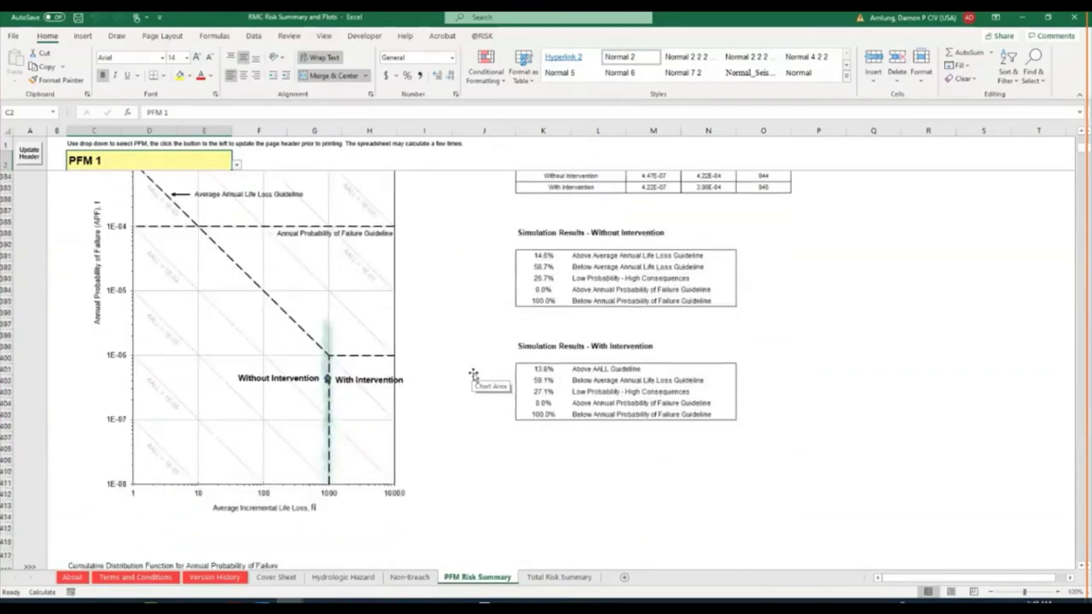
Recheck PFM 1's day and night breach life loss tables, the breach economic cost chart and the simulation results against the guidelines.
scroll(472, 372, up, 20)
scroll(470, 373, down, 5)
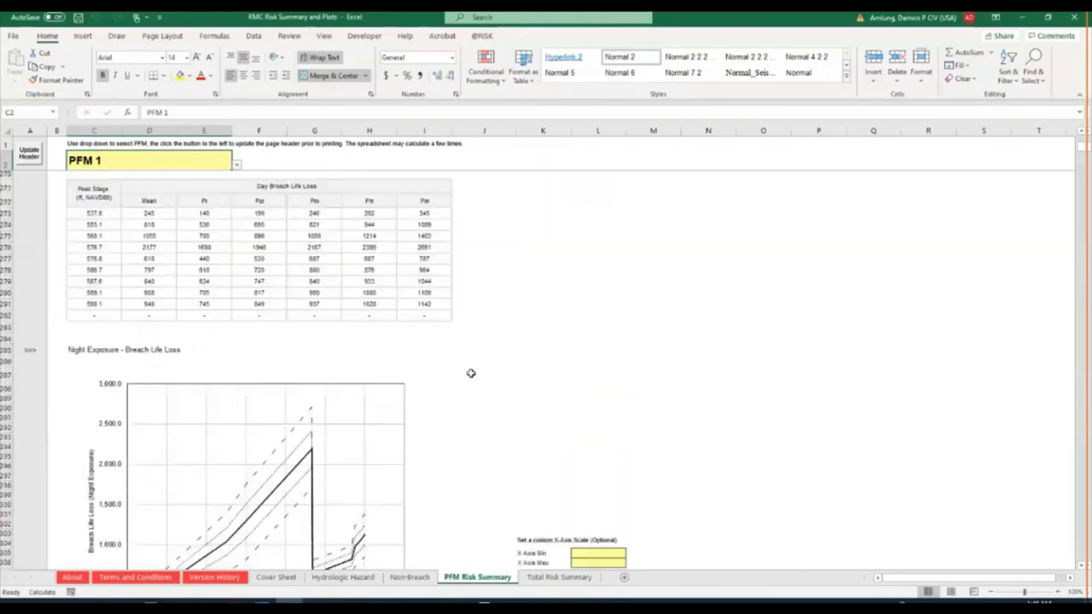
scroll(470, 373, up, 15)
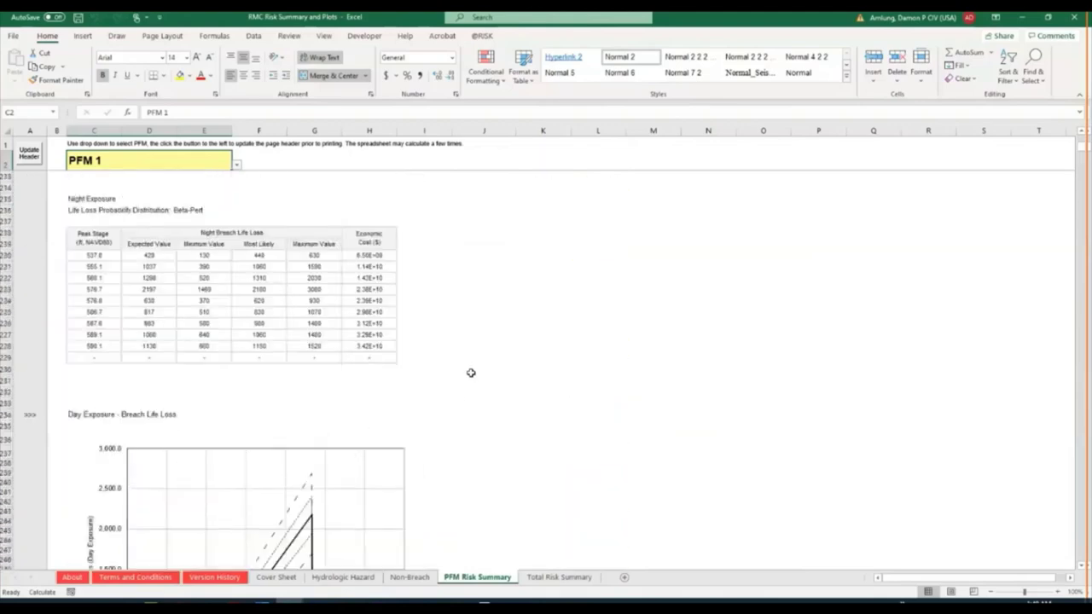
scroll(471, 372, up, 12)
scroll(470, 375, down, 13)
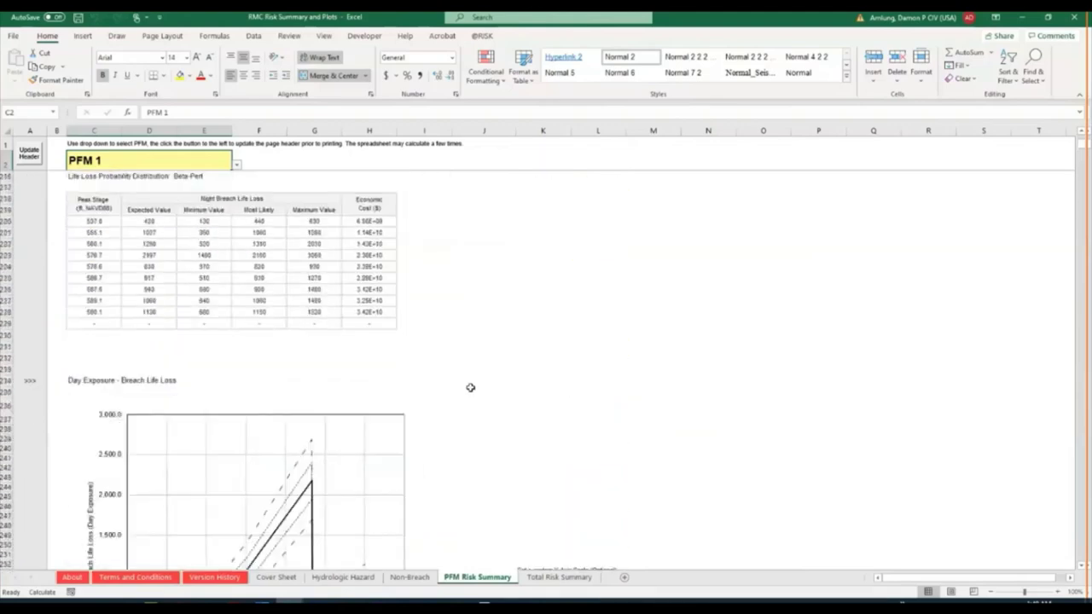
scroll(470, 388, down, 20)
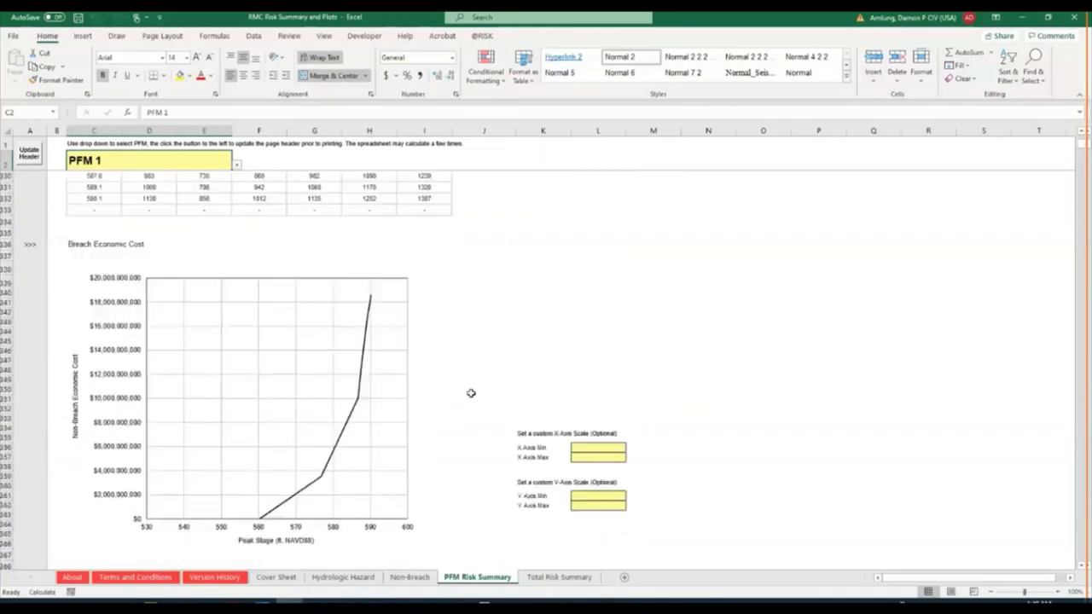
scroll(470, 393, down, 15)
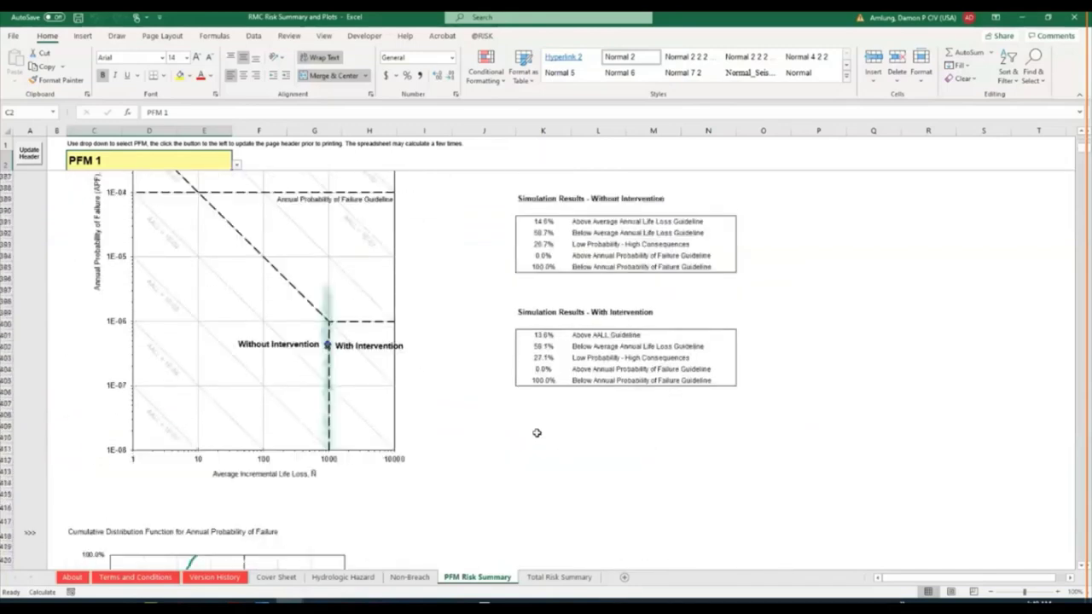
Switch the PFM Risk Summary sheet to PFM 2 and then PFM 3 to compare their risk charts and simulation results.
click(236, 165)
key(Down)
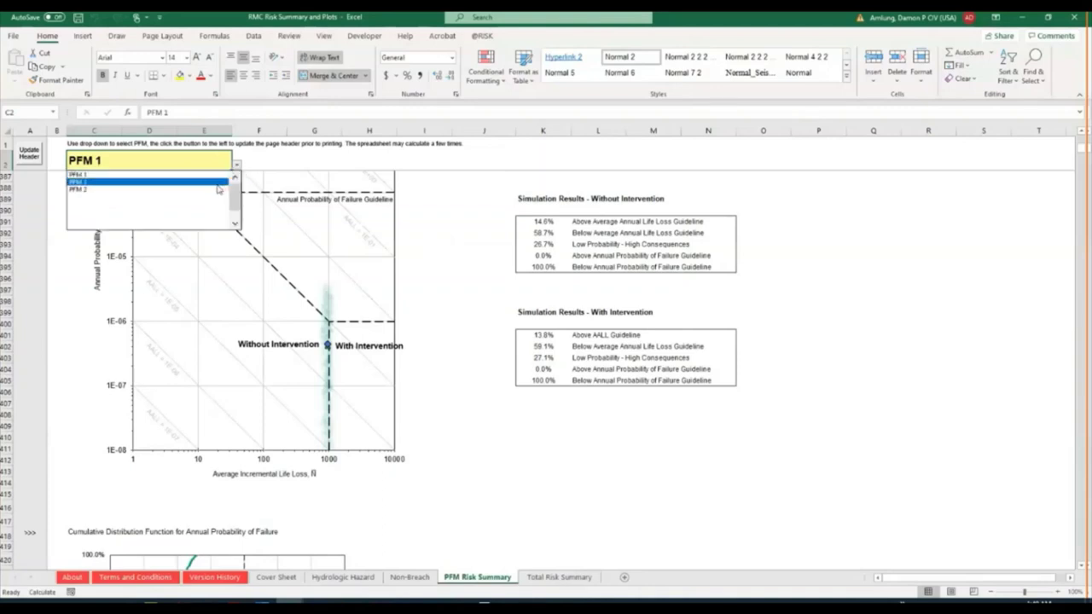
key(Return)
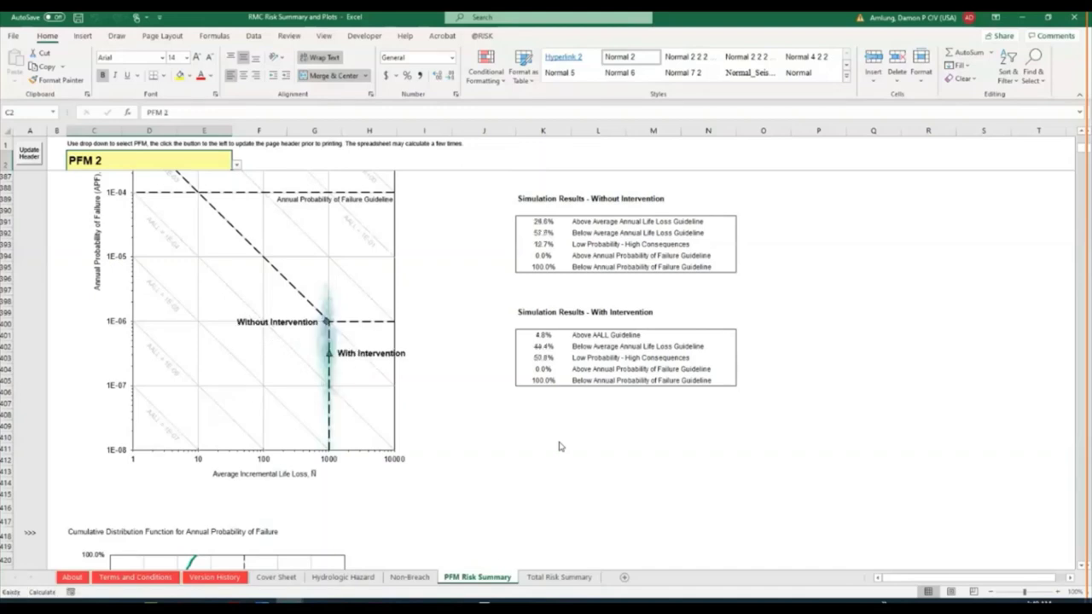
click(237, 165)
click(215, 182)
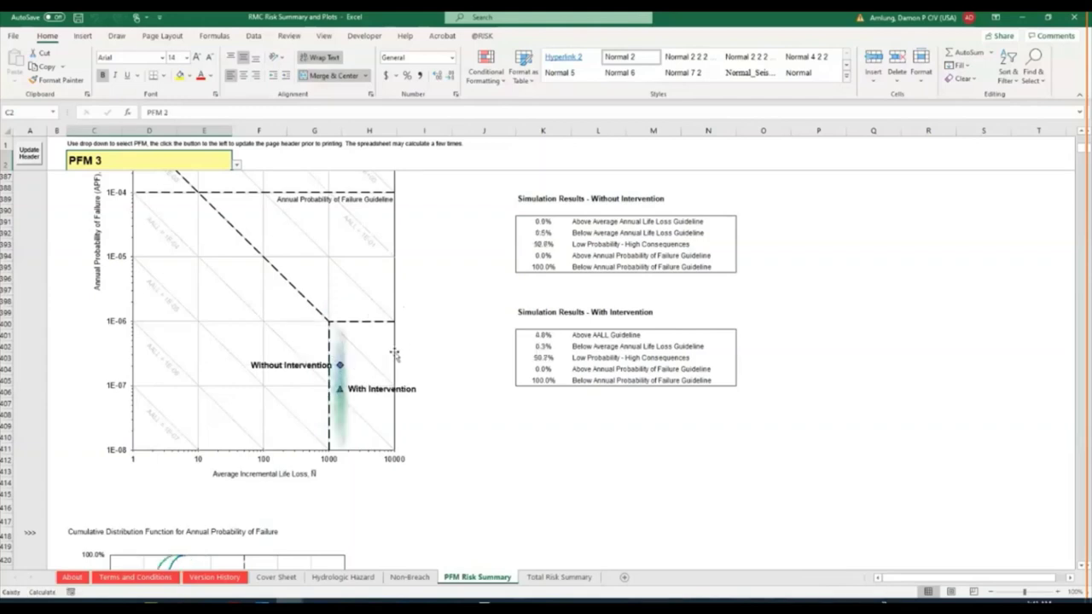
Review the residual and incremental risk tables, the failure mode risk chart and the simulation results on the Total Risk Summary sheet.
click(559, 577)
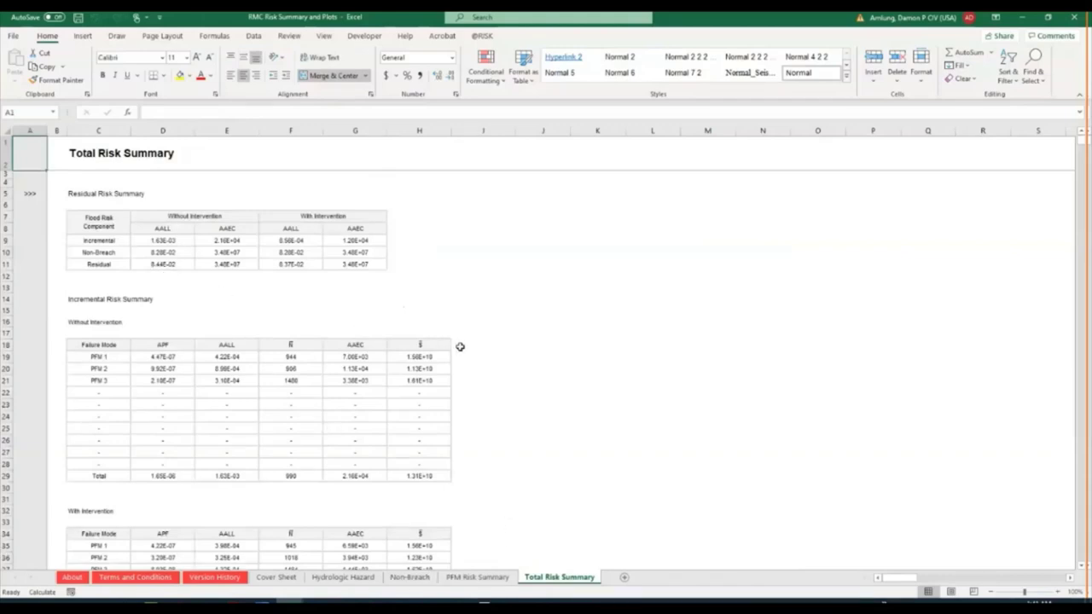
scroll(459, 346, down, 3)
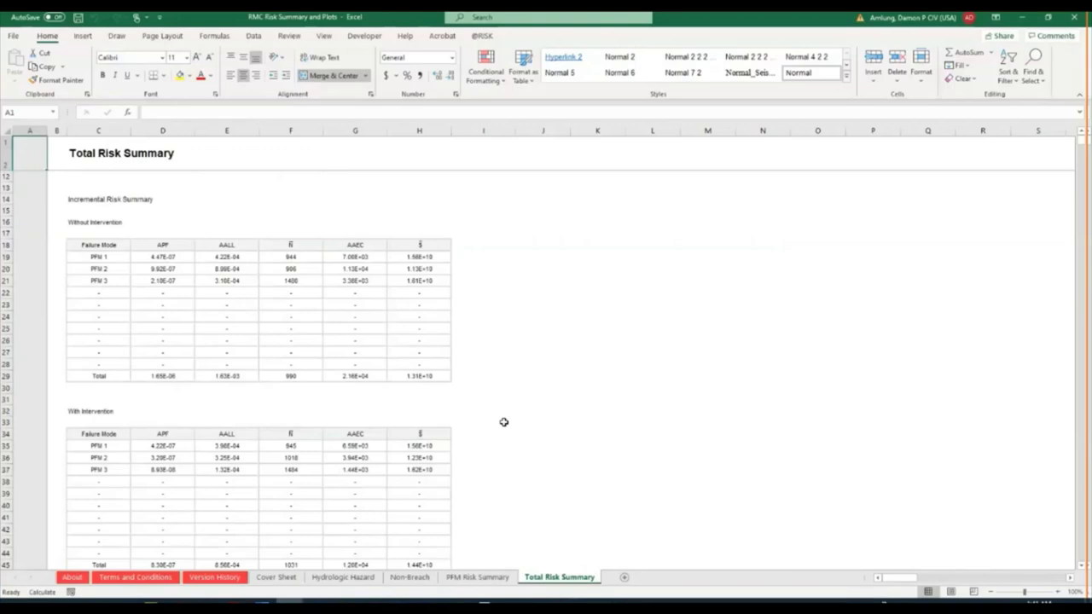
scroll(502, 420, down, 15)
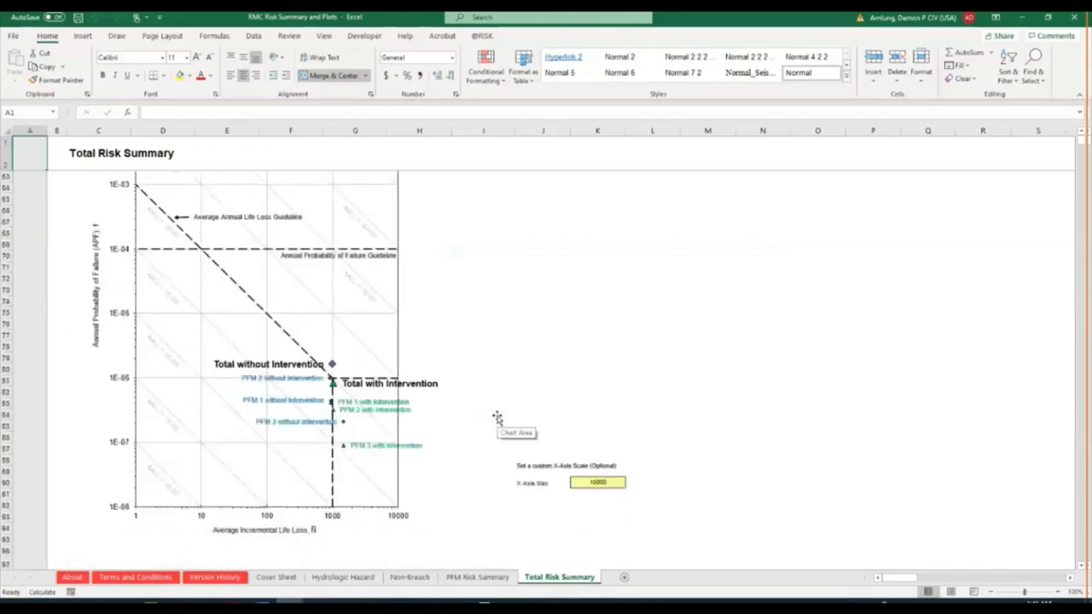
scroll(497, 418, down, 1)
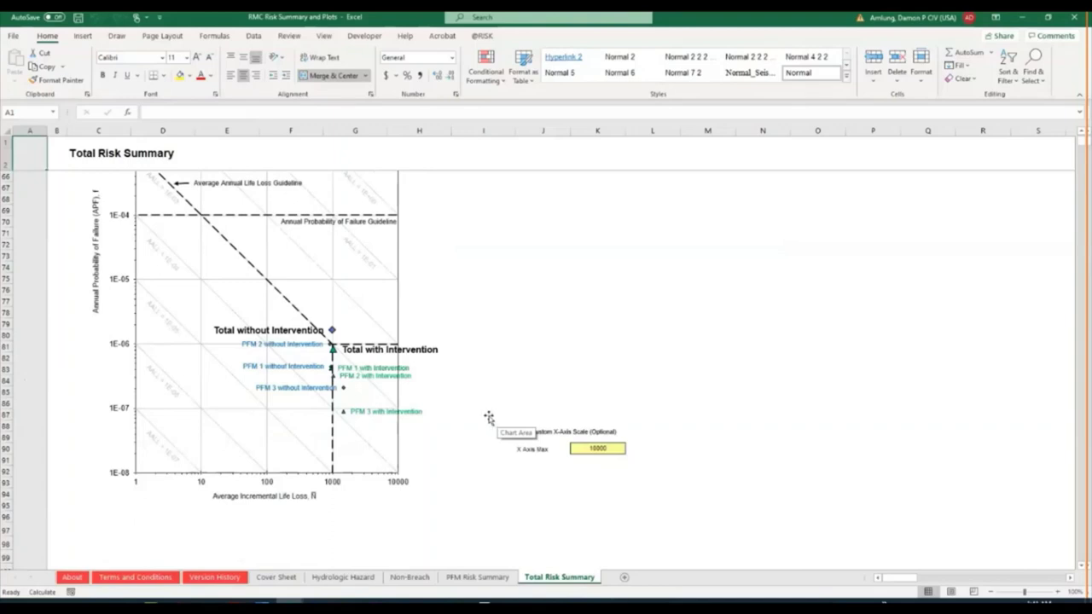
scroll(489, 418, down, 17)
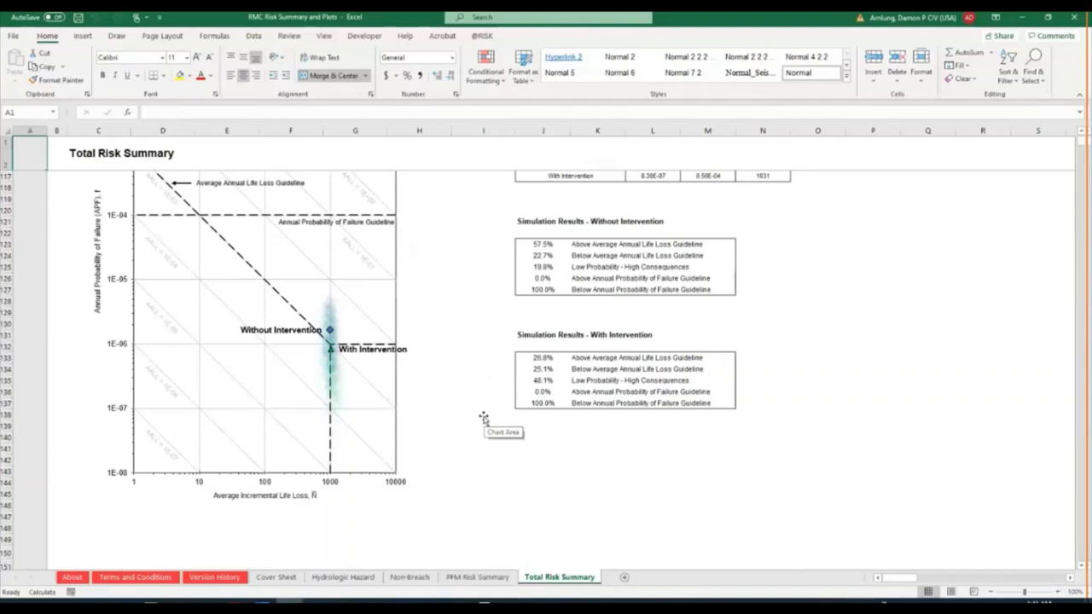
scroll(482, 417, up, 2)
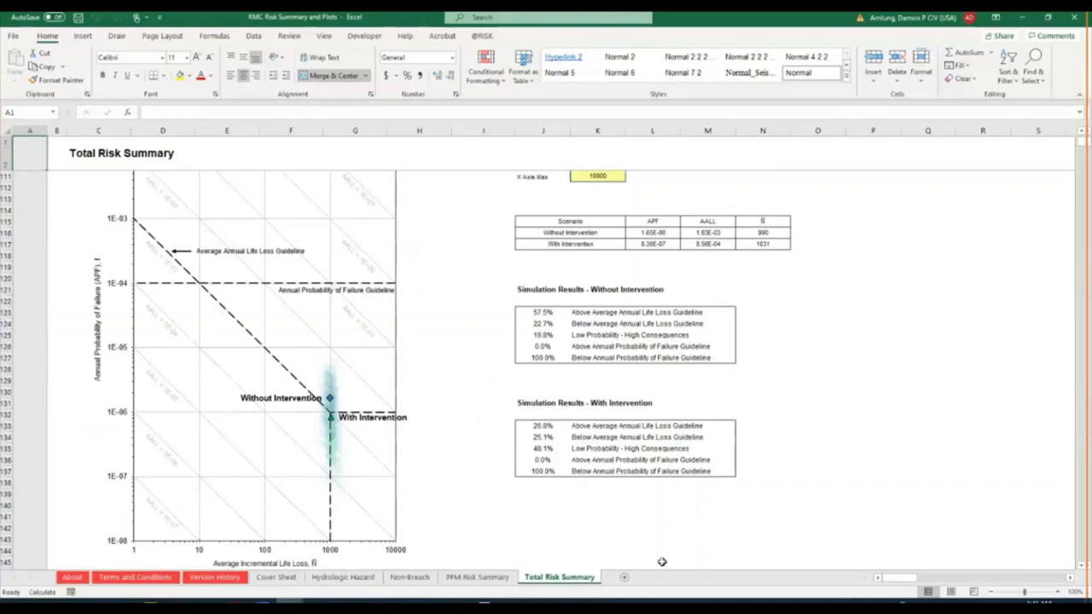
Set the PFM Risk Summary sheet back to PFM 1 and return to the Total Risk Summary sheet, dismissing the log chart warning.
click(473, 578)
click(237, 164)
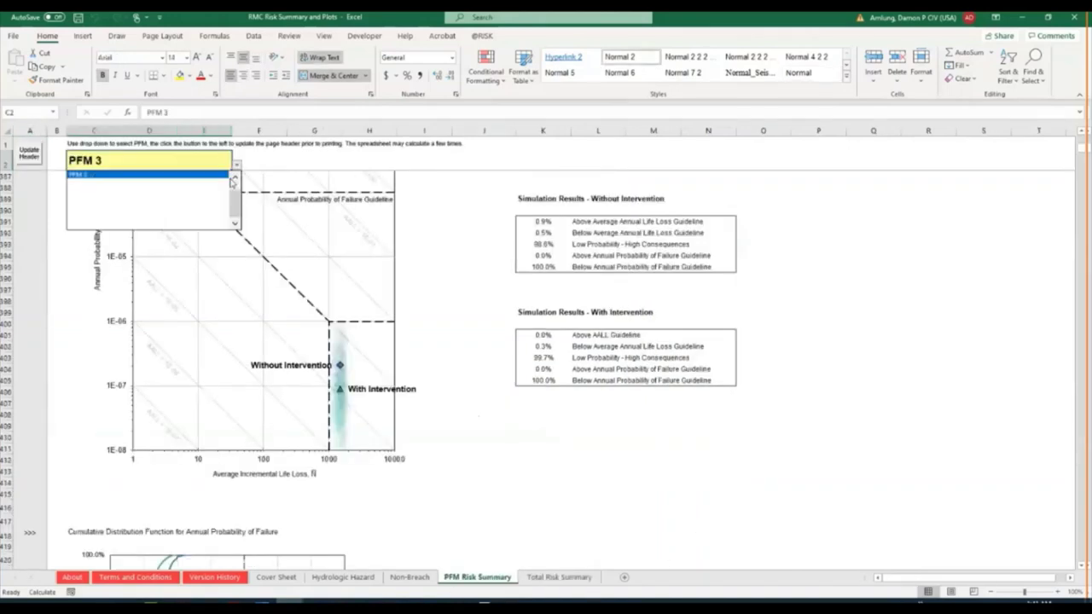
click(214, 175)
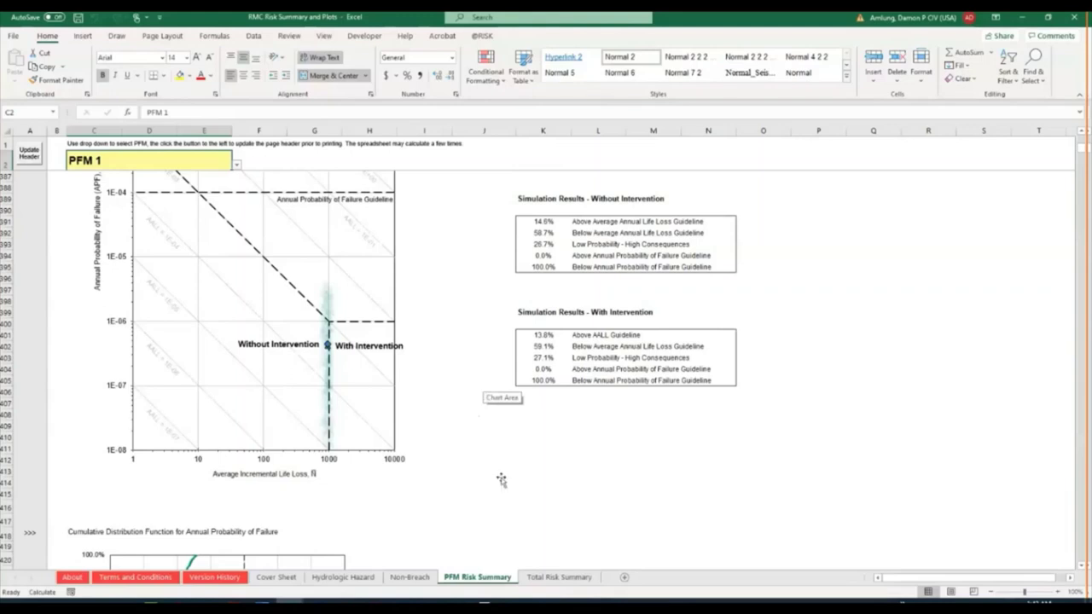
click(555, 577)
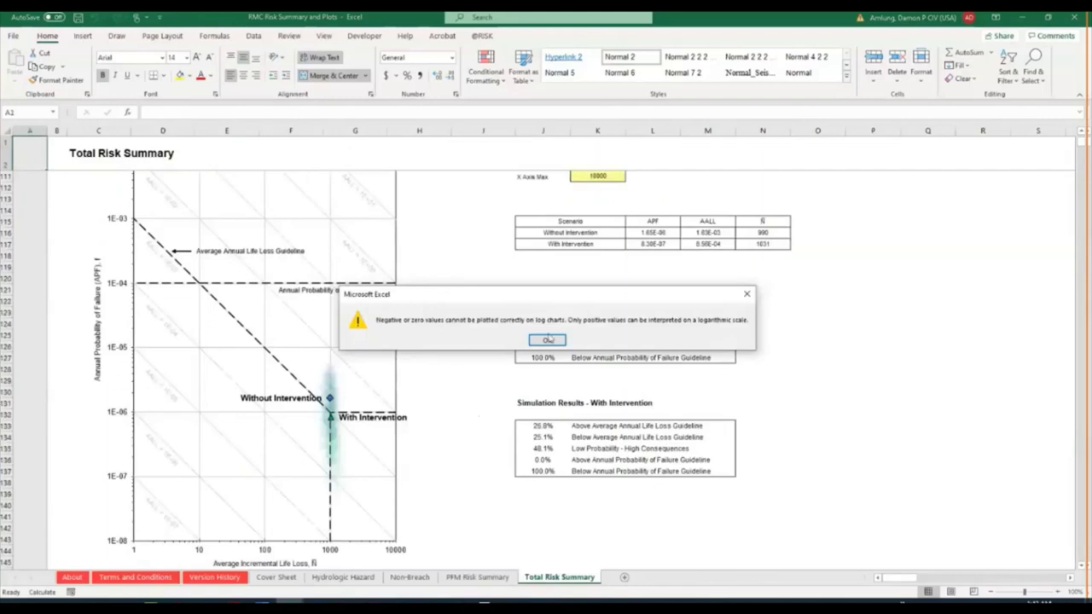
click(547, 340)
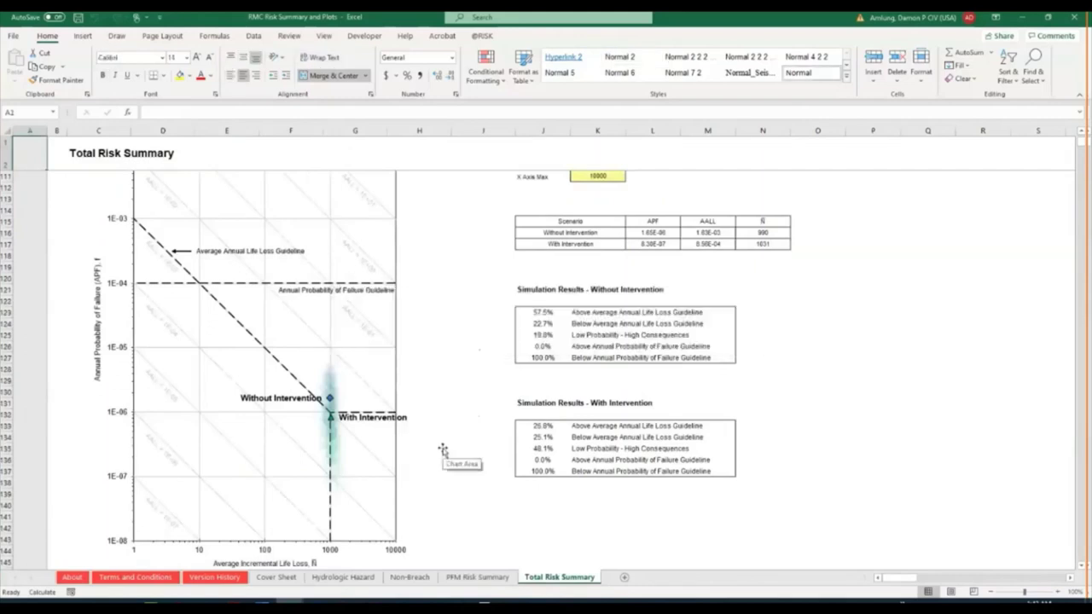